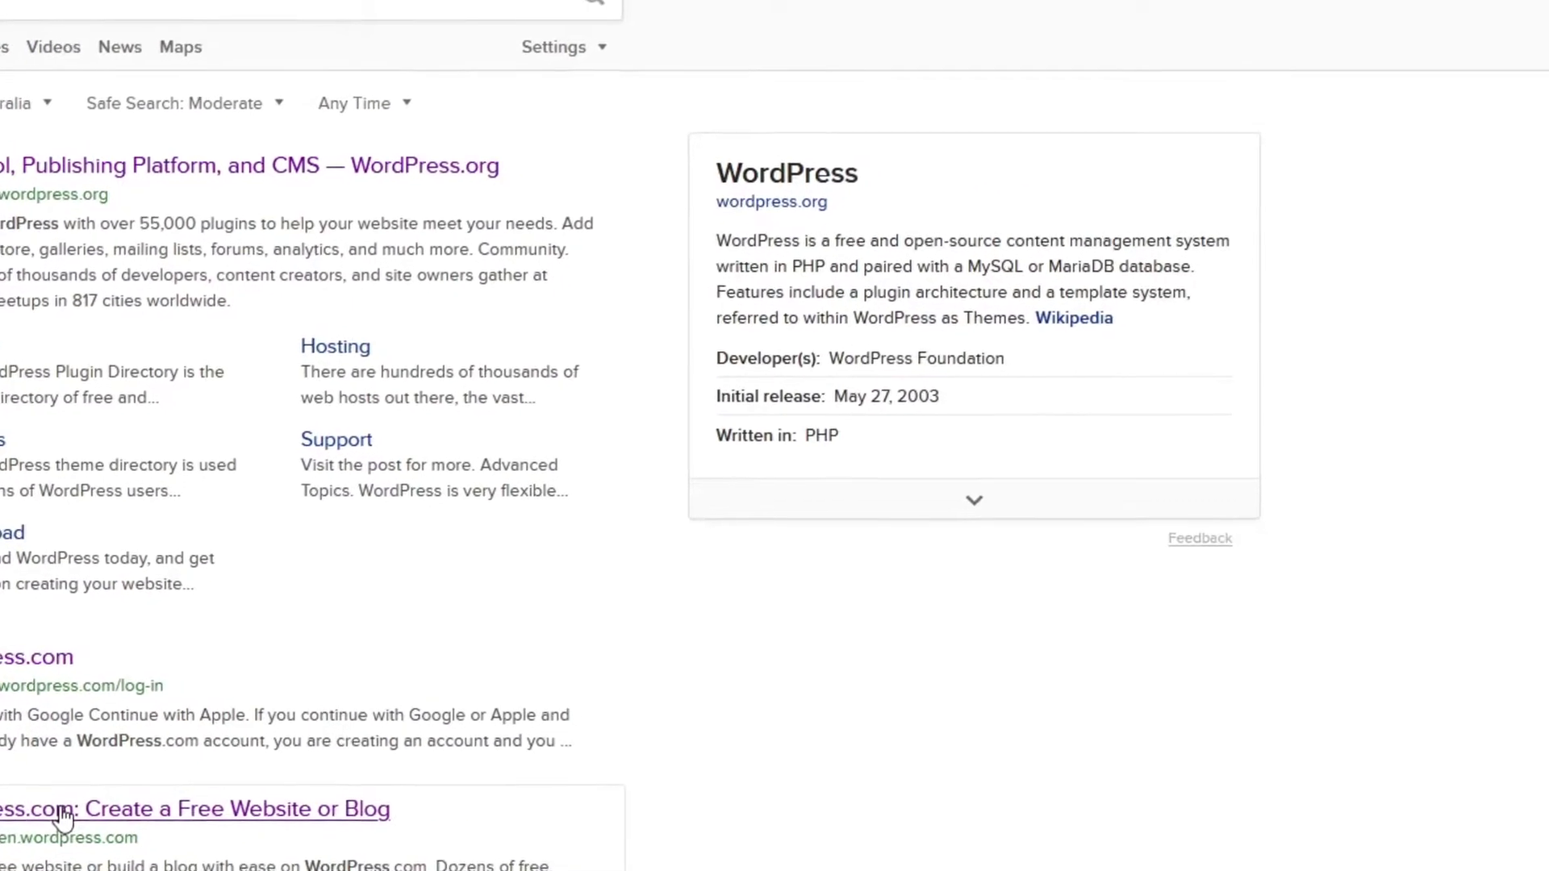
Open the WordPress.com site and log in, filling the e-mail and password fields from the saved wordpress.com login.
{"action": "left_click", "coordinate": [213, 840]}
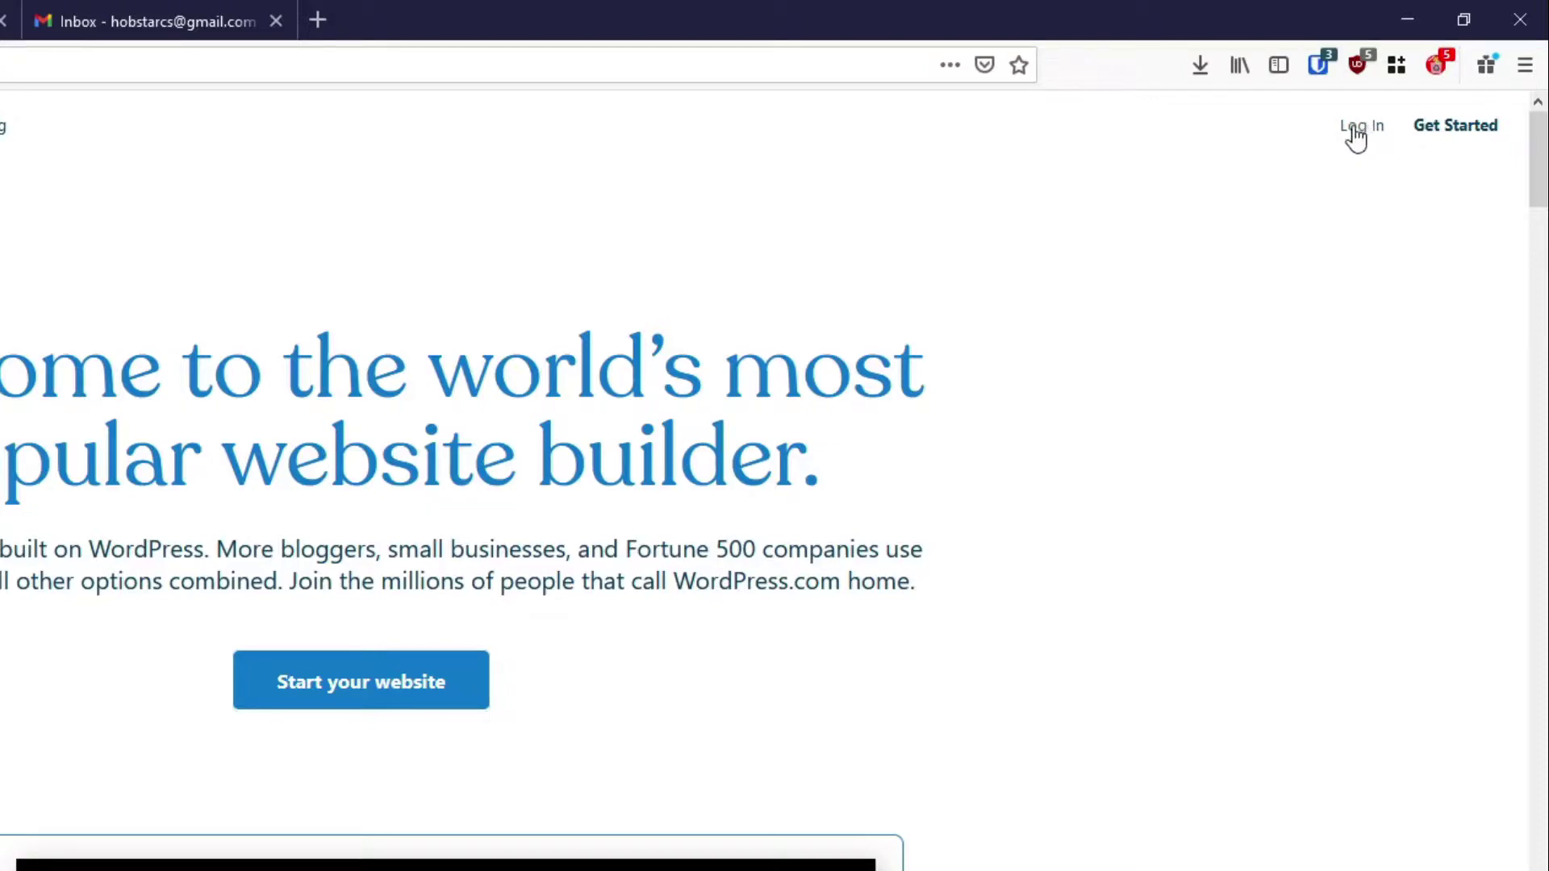
{"action": "left_click", "coordinate": [1356, 135]}
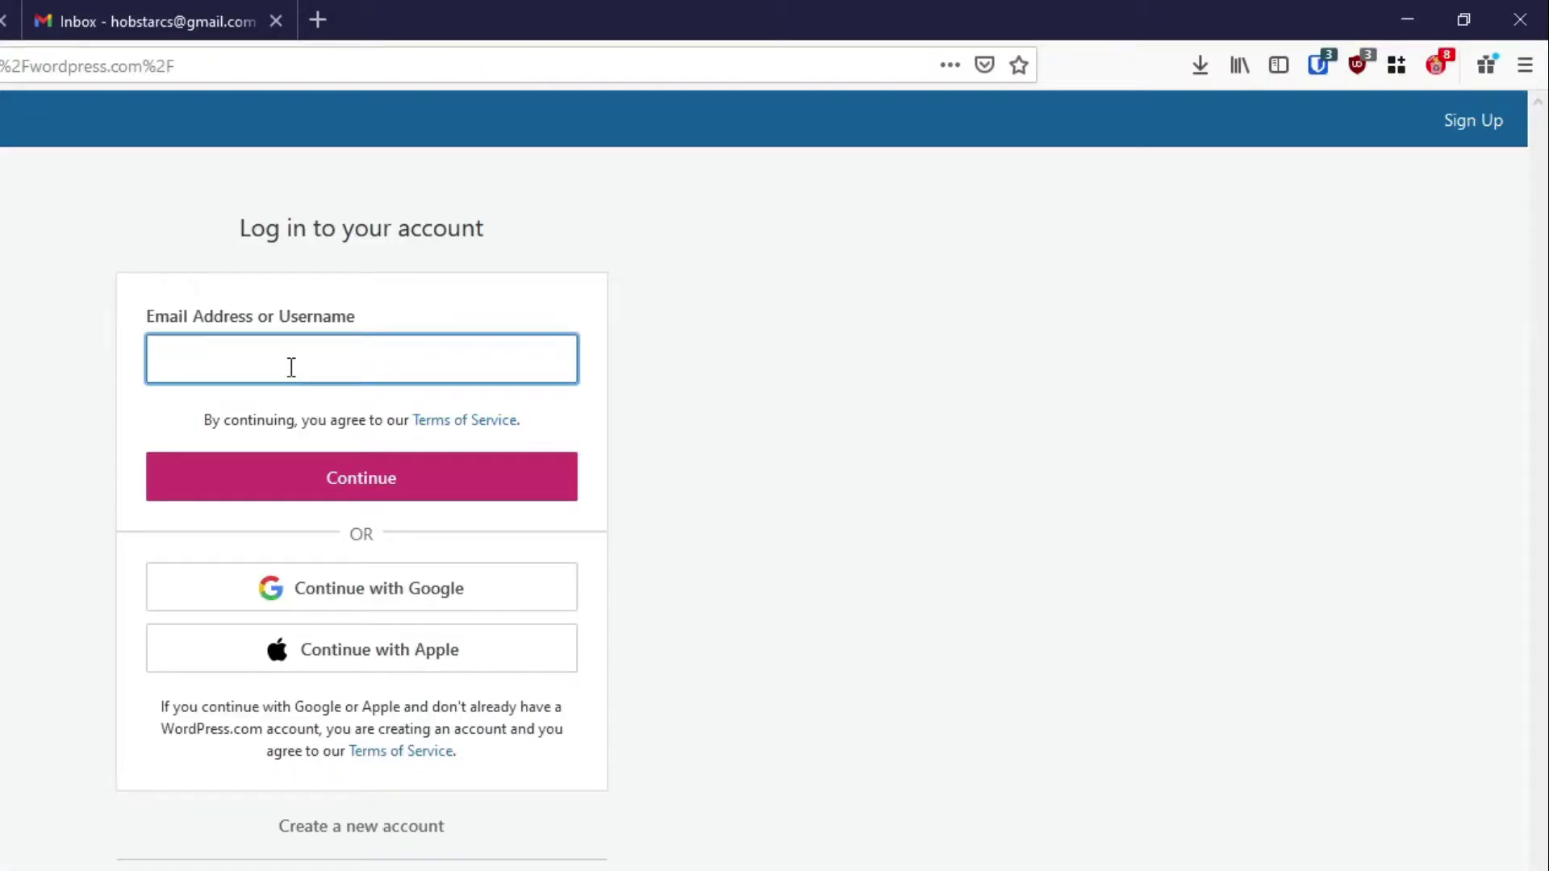
{"action": "left_click", "coordinate": [1324, 65]}
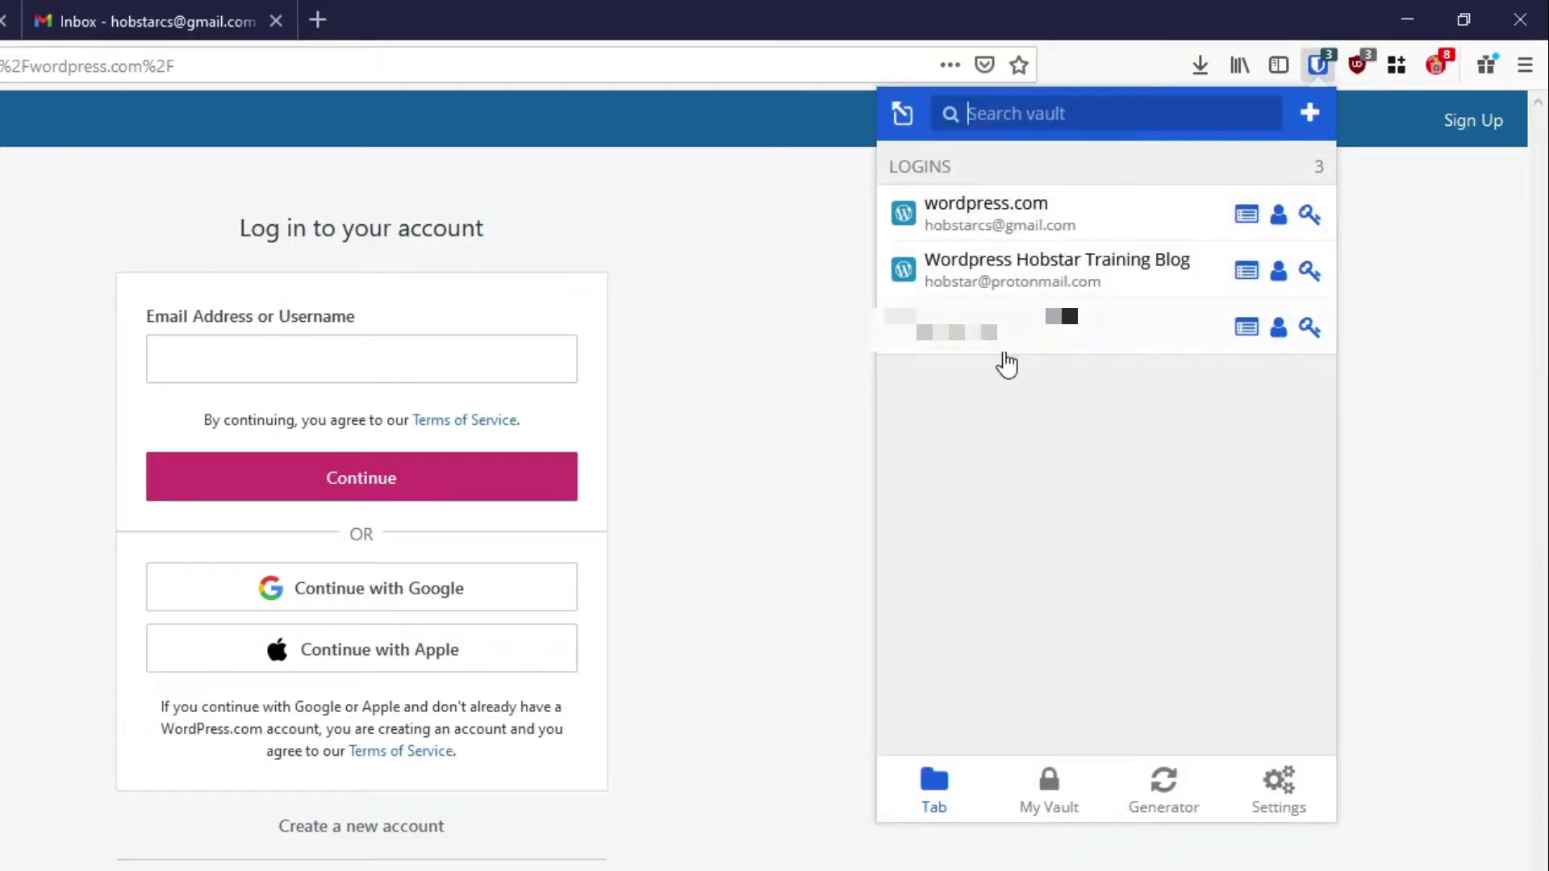
{"action": "left_click", "coordinate": [1023, 222]}
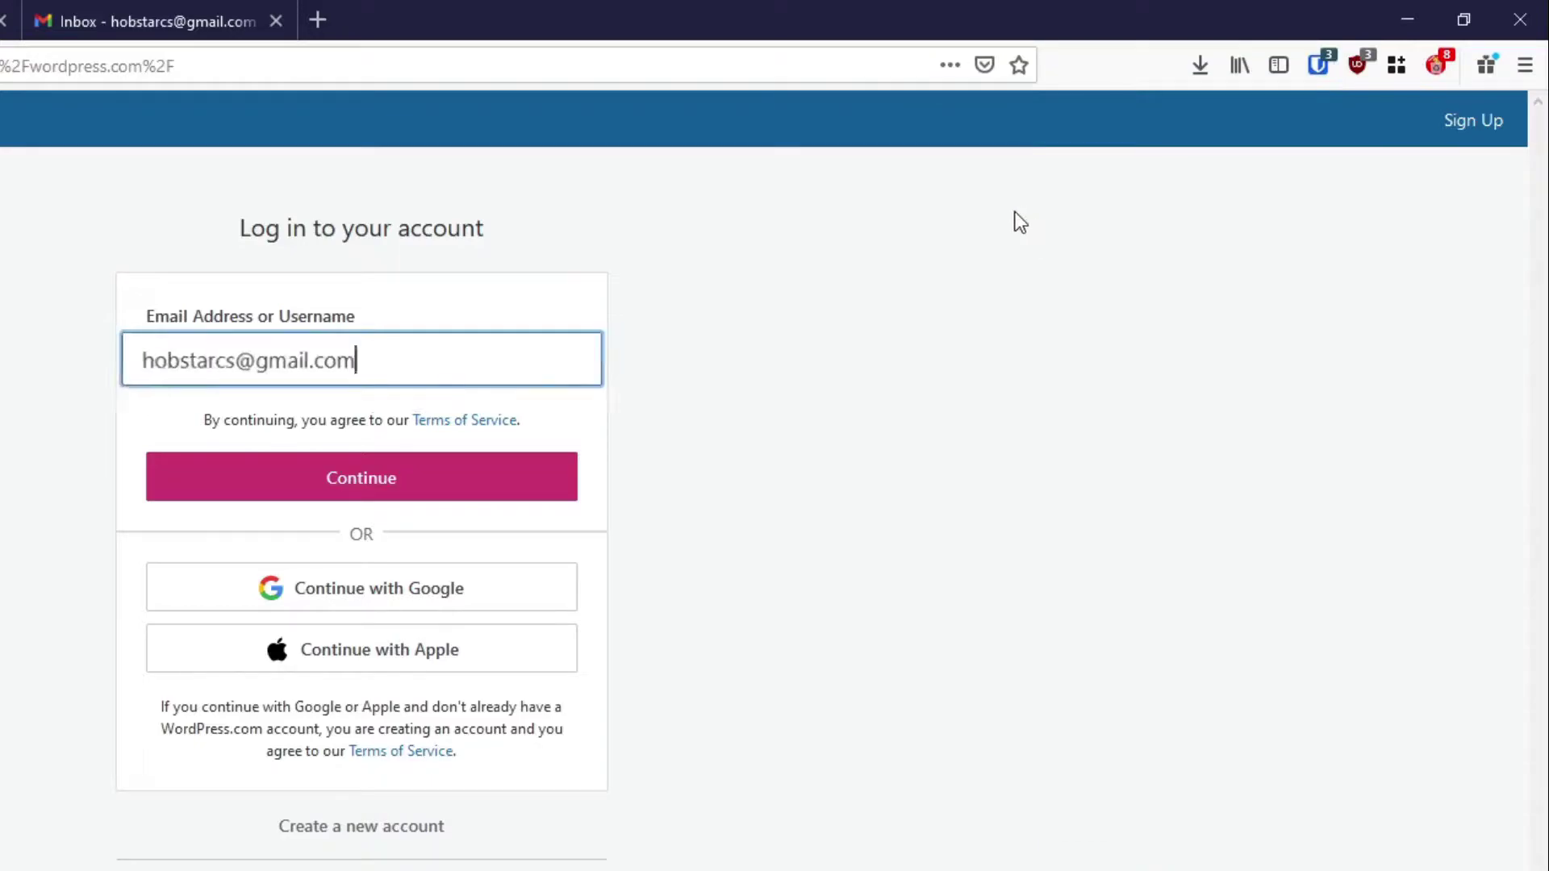
{"action": "left_click", "coordinate": [367, 487]}
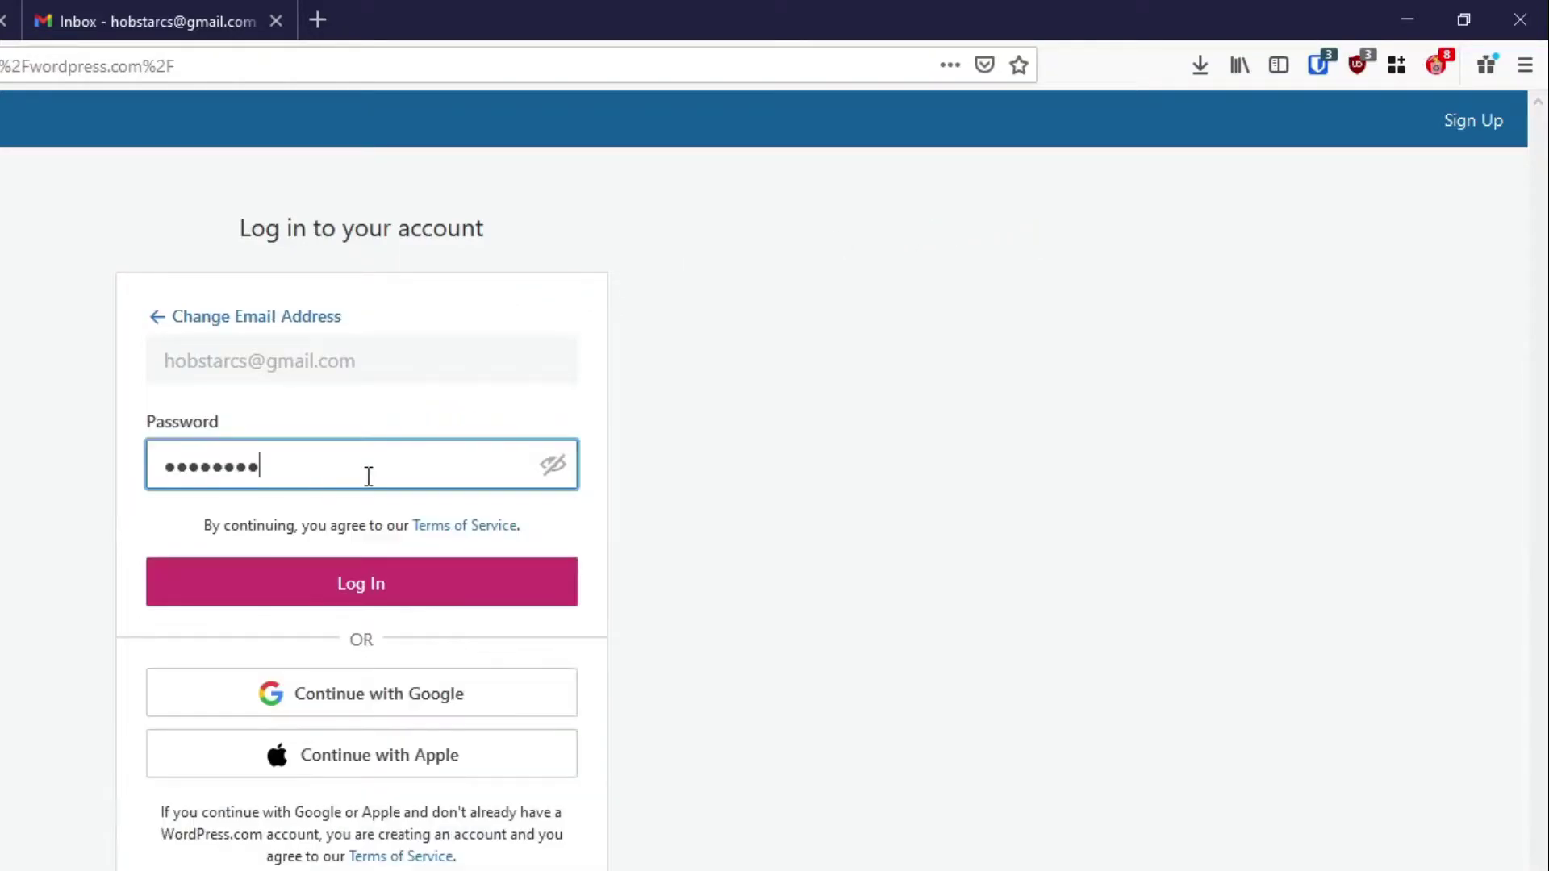
{"action": "left_click", "coordinate": [362, 598]}
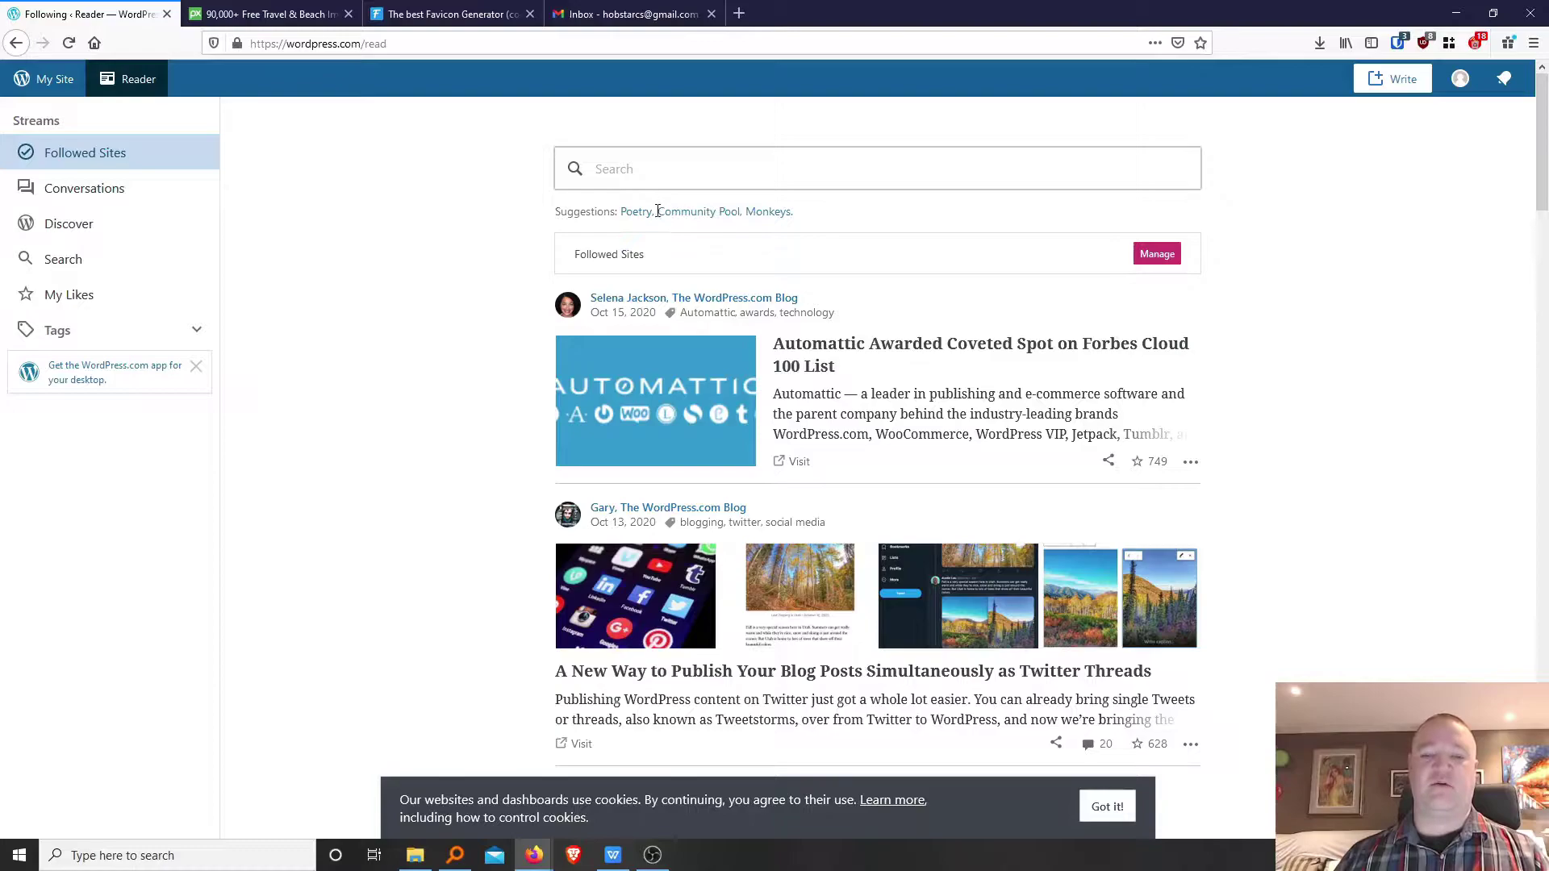
Dismiss the cookie notice and look through the followed sites feed in the Reader.
{"action": "scroll", "coordinate": [442, 464], "scroll_direction": "down", "scroll_amount": 1}
{"action": "scroll", "coordinate": [466, 366], "scroll_direction": "up", "scroll_amount": 1}
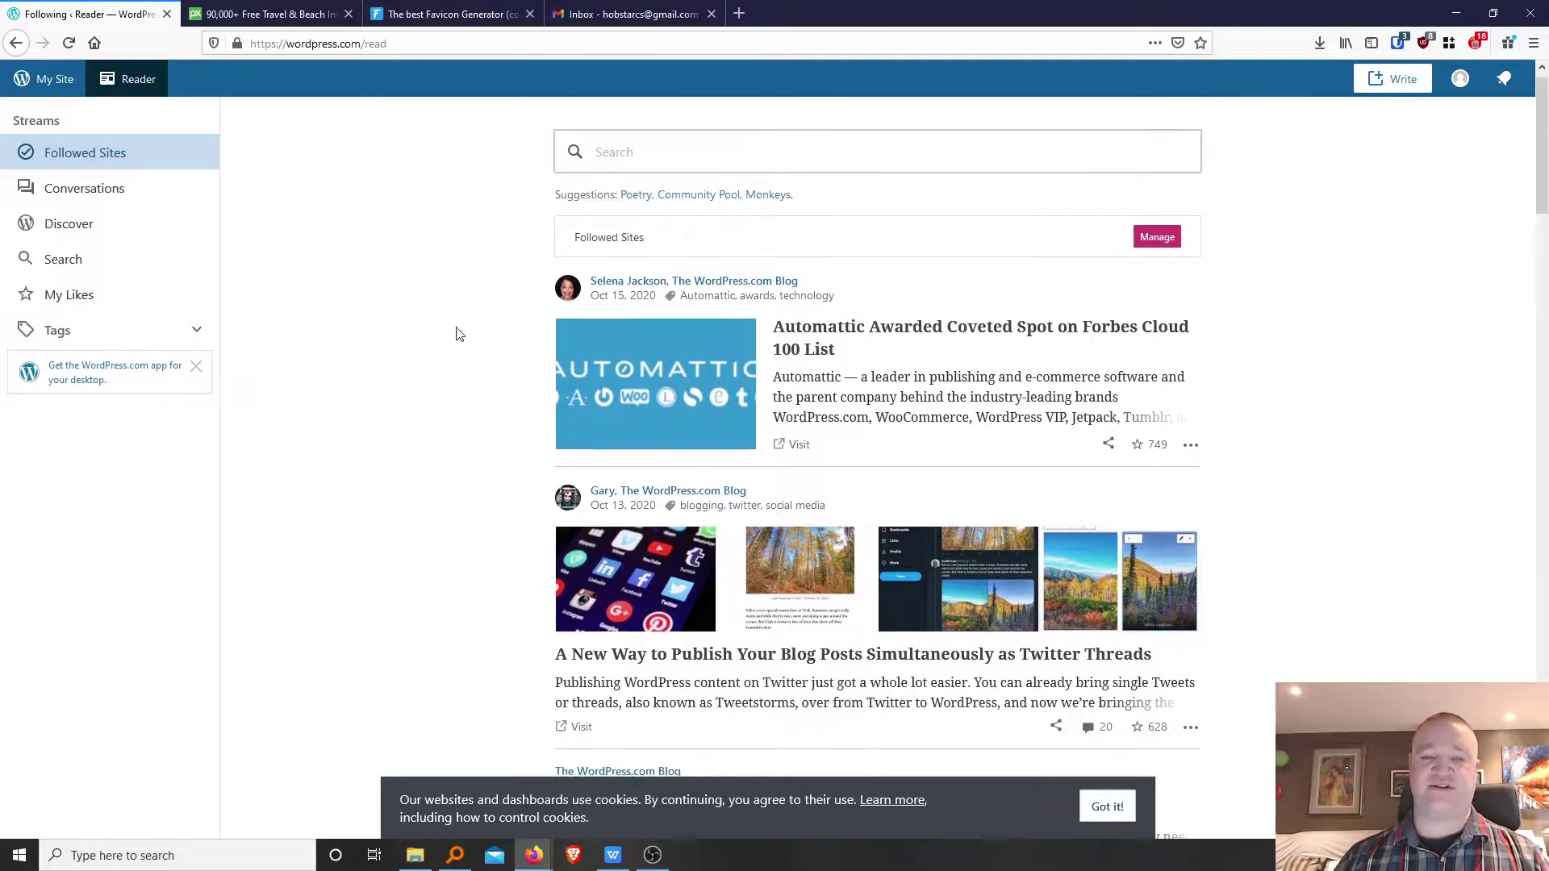
{"action": "left_click", "coordinate": [1105, 804]}
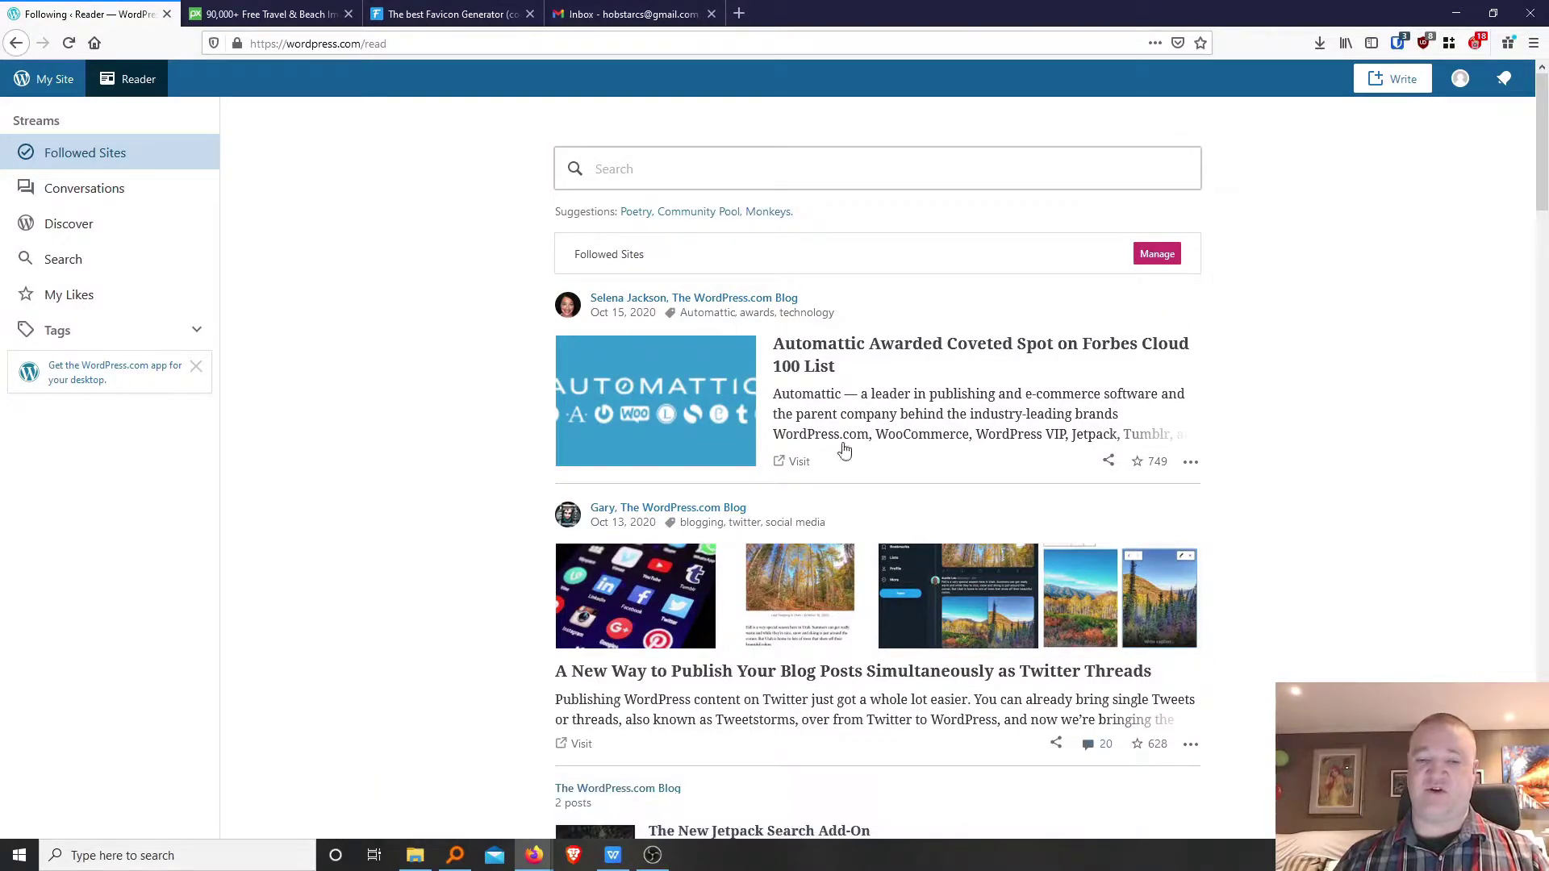
{"action": "scroll", "coordinate": [425, 387], "scroll_direction": "down", "scroll_amount": 3}
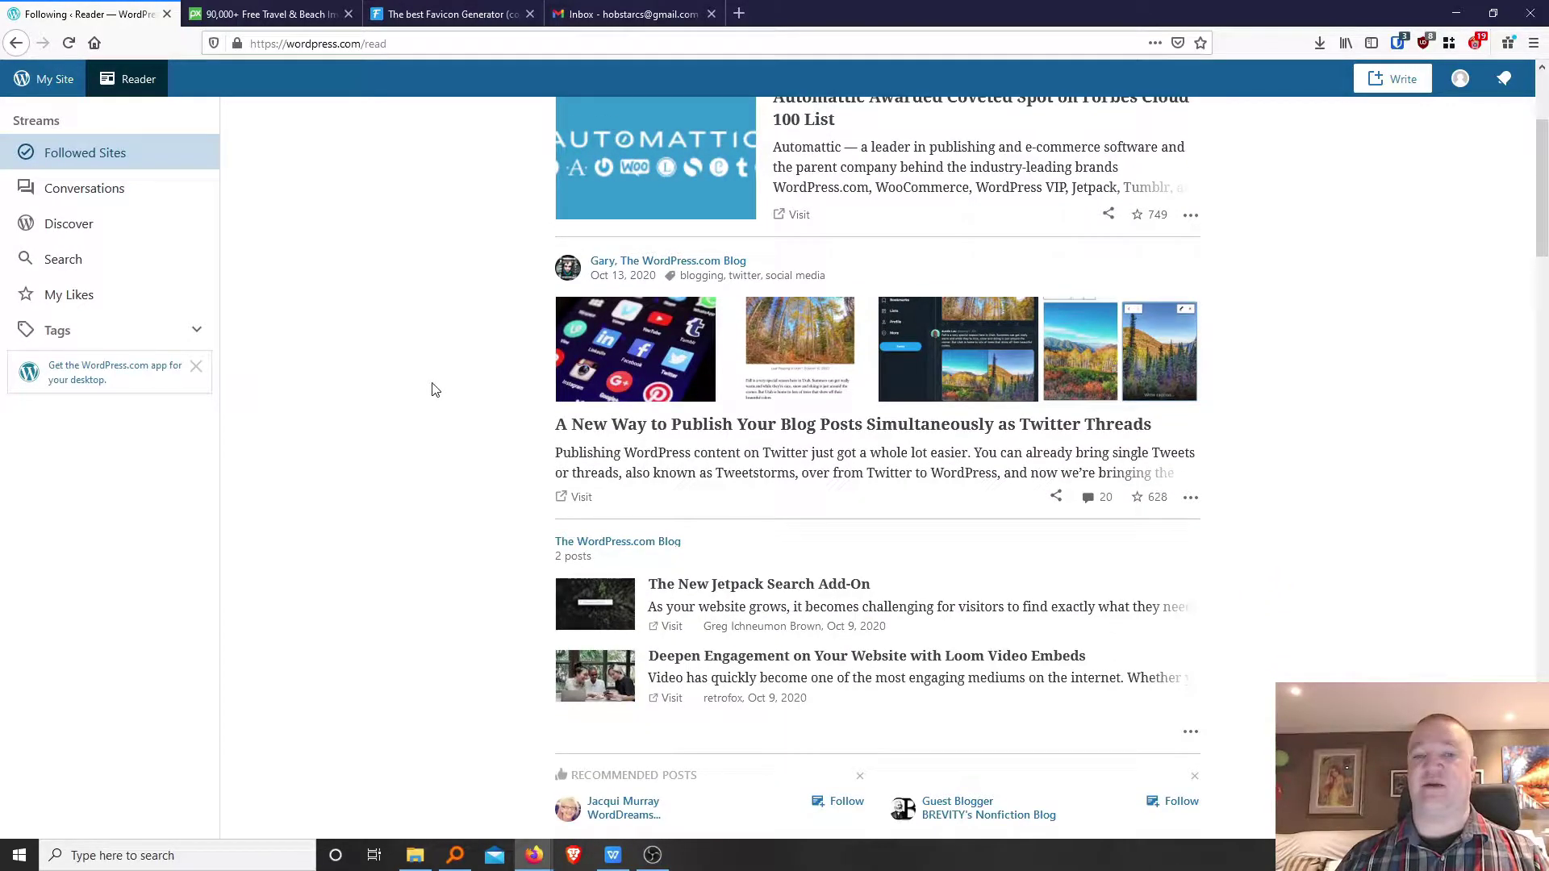
{"action": "scroll", "coordinate": [435, 390], "scroll_direction": "up", "scroll_amount": 3}
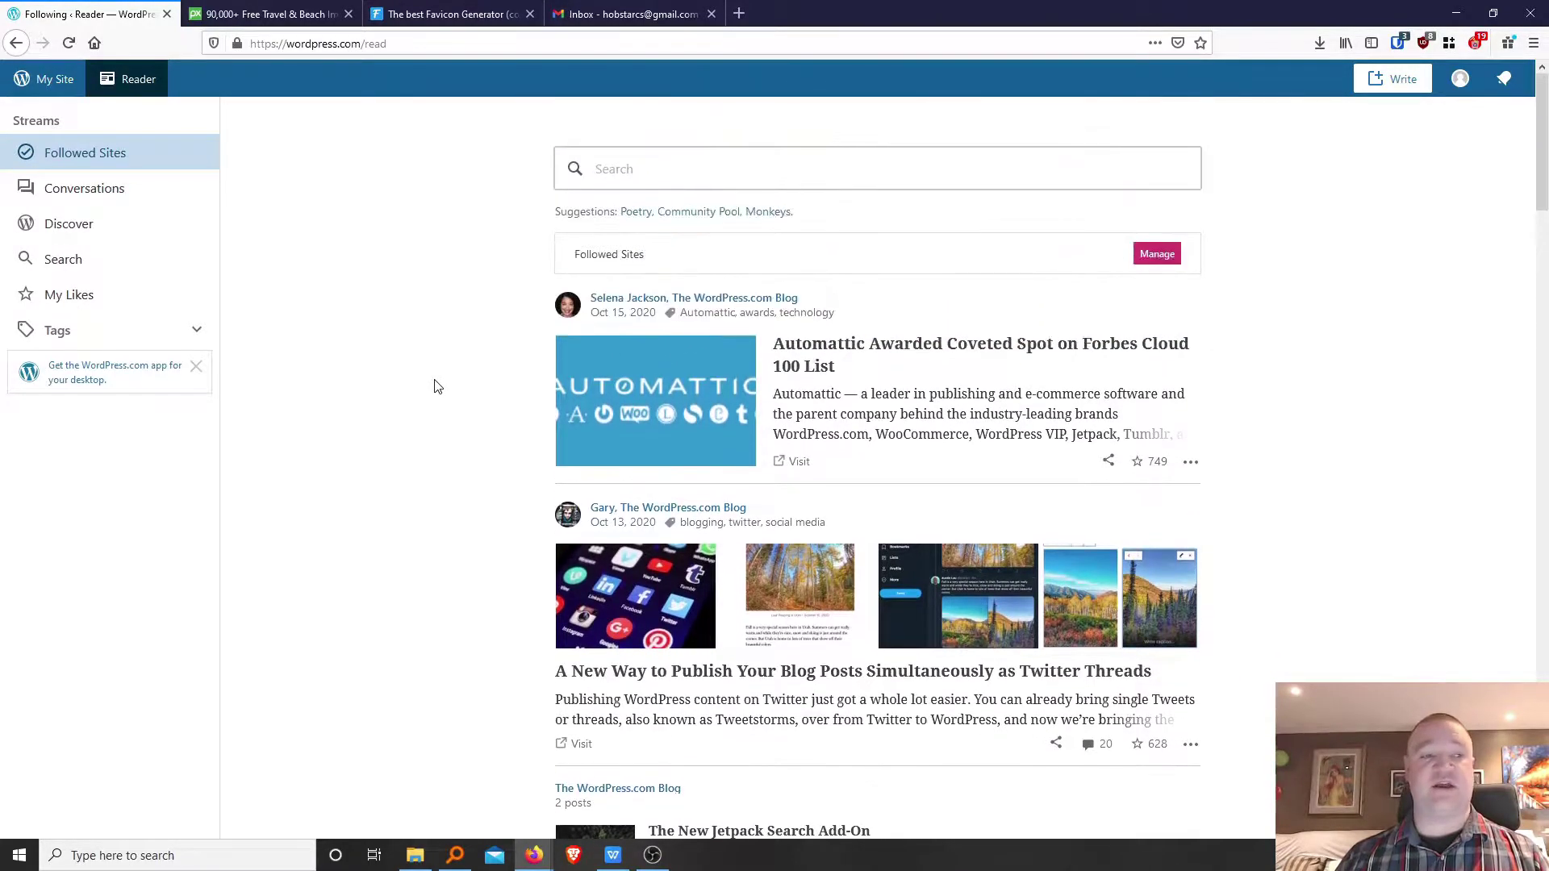
Go to the HobStar Travel site dashboard, expand its Design and Site sections, and show the list of published pages.
{"action": "left_click", "coordinate": [44, 79]}
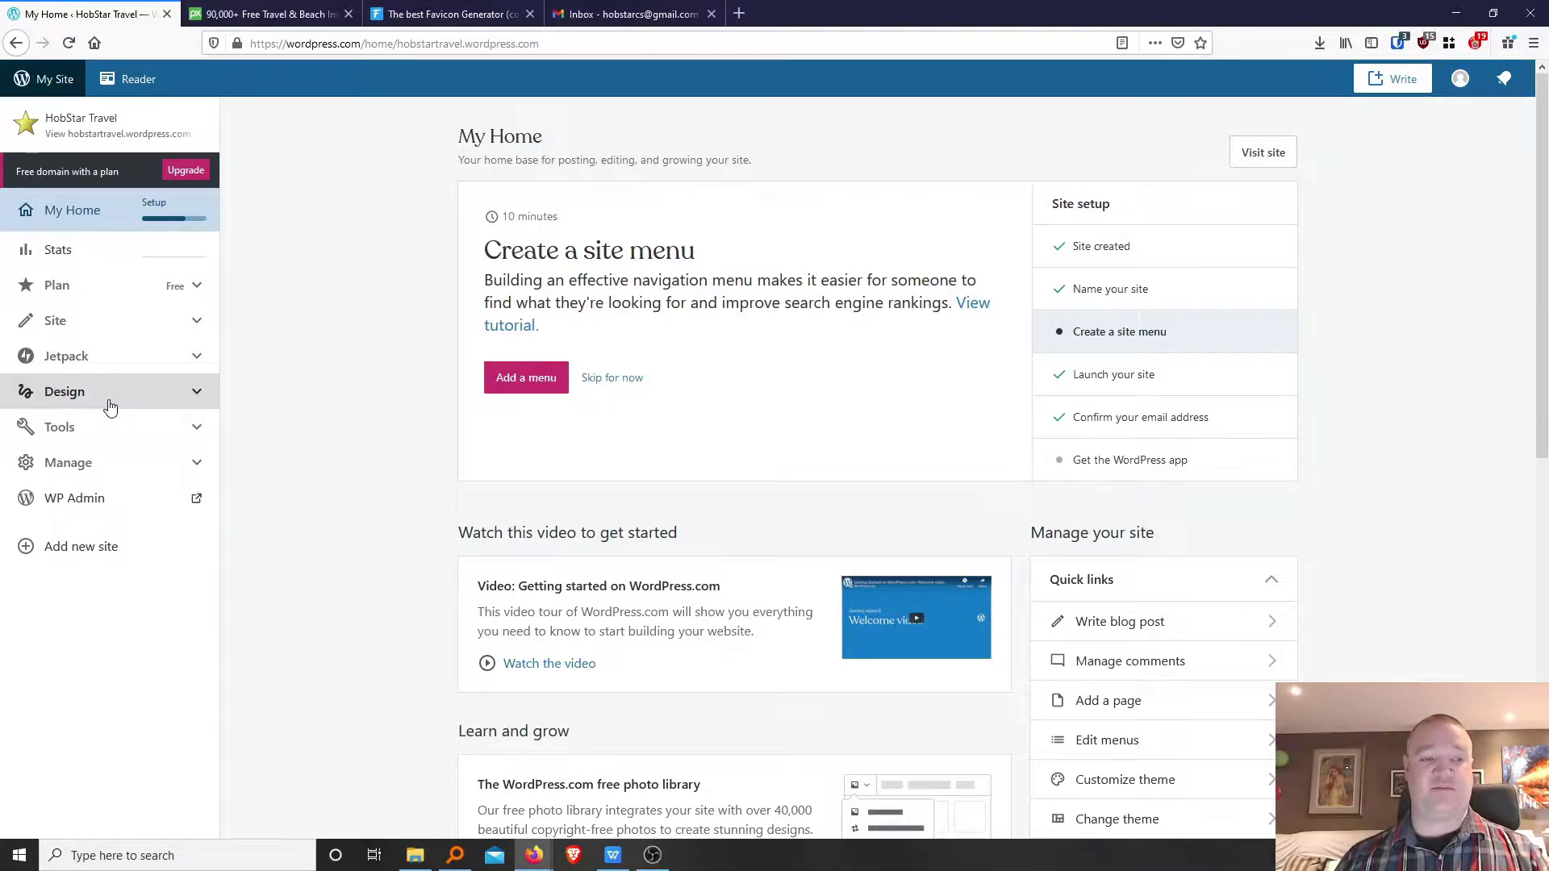
{"action": "left_click", "coordinate": [54, 398]}
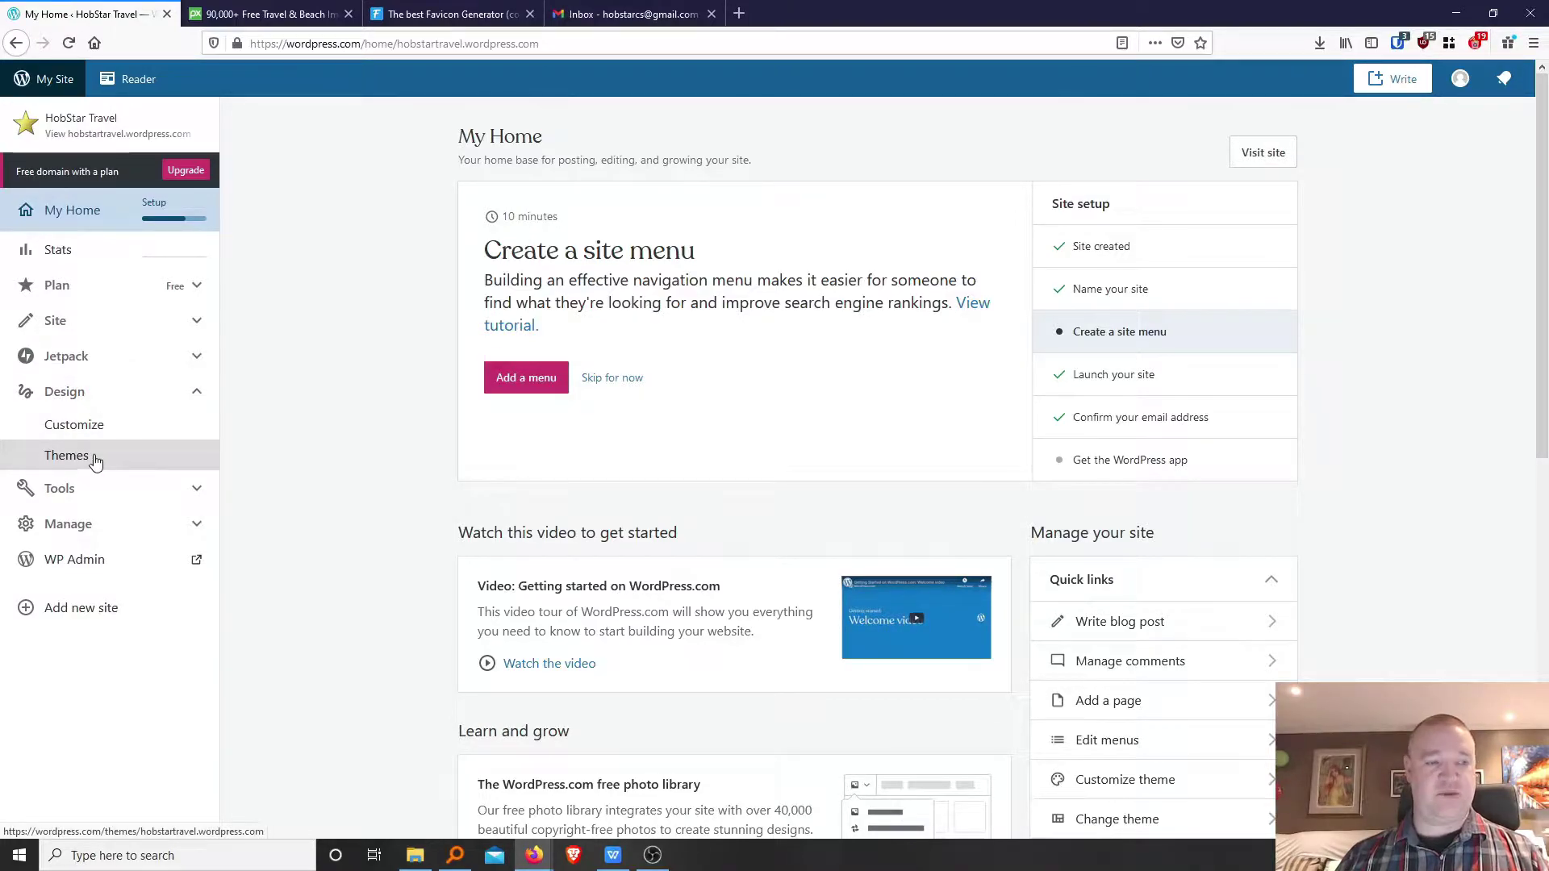
{"action": "left_click", "coordinate": [81, 326]}
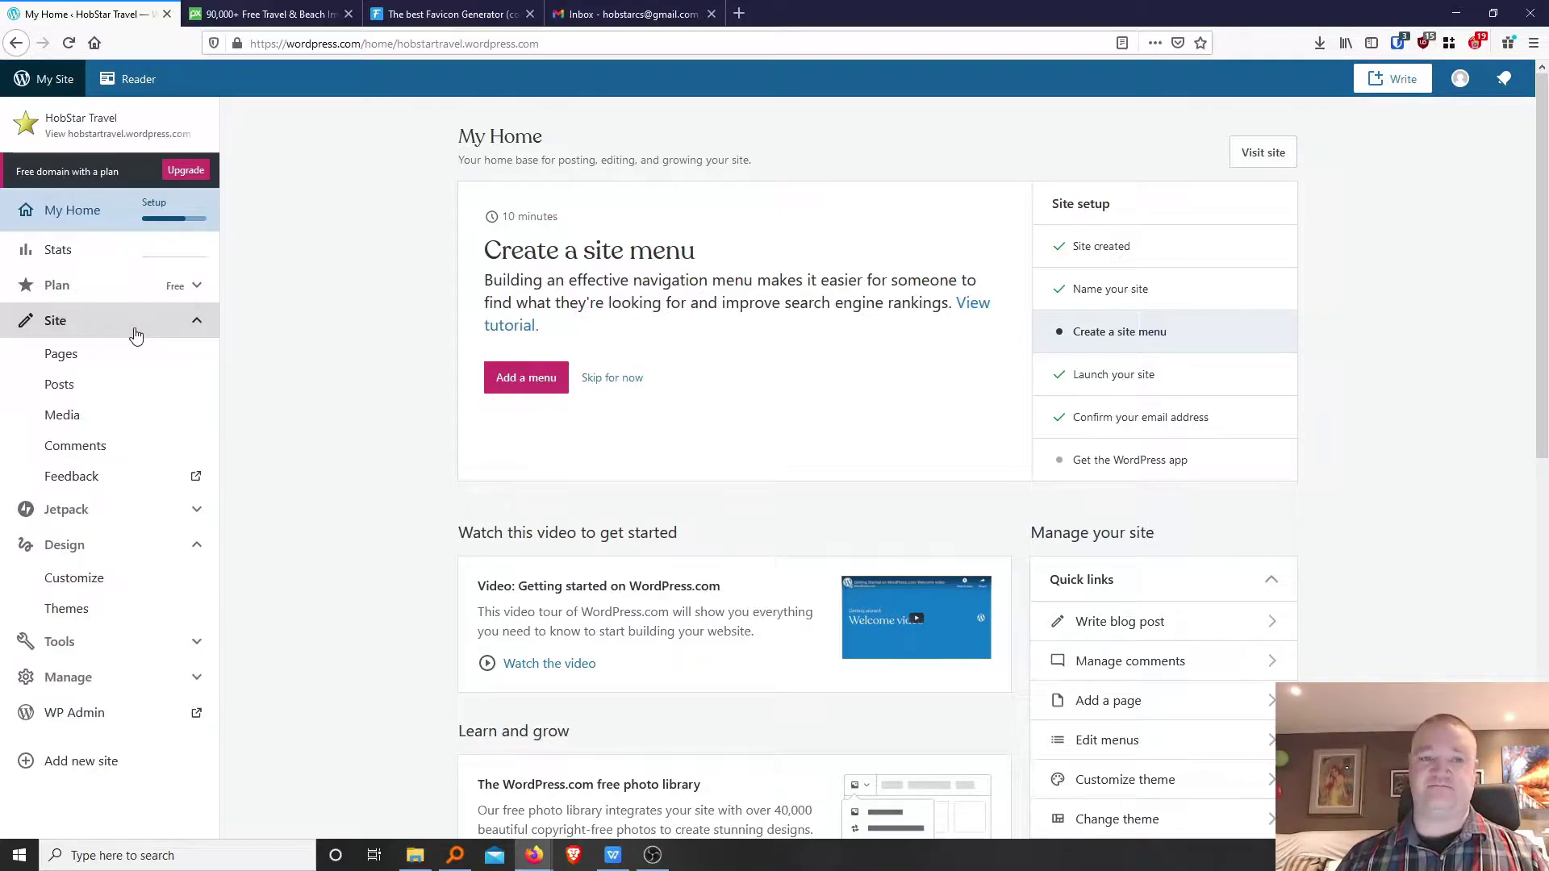
{"action": "left_click", "coordinate": [76, 360]}
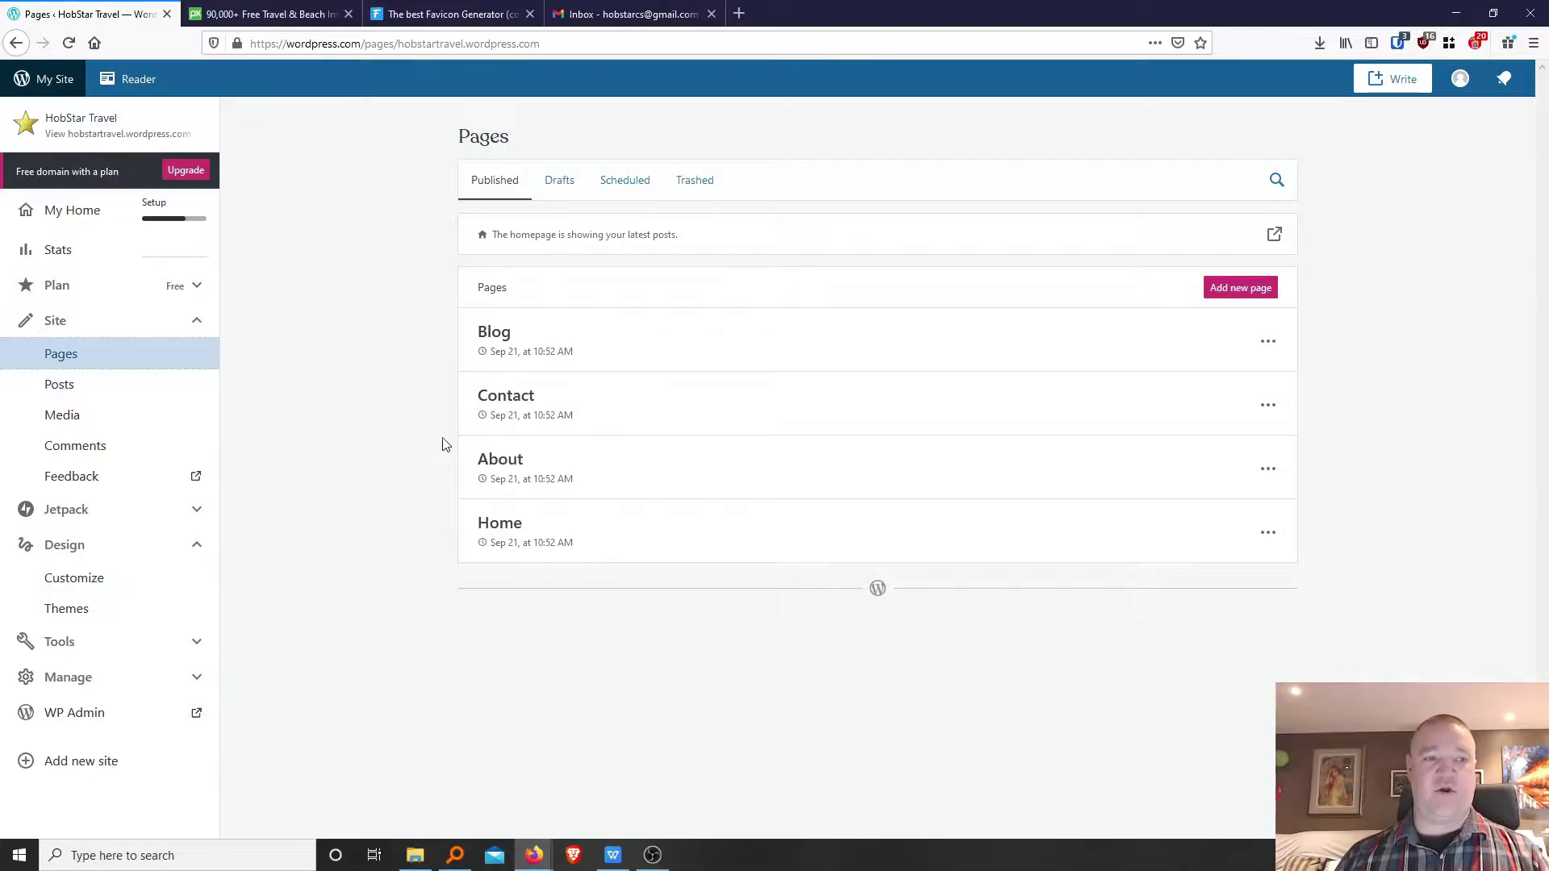
Preview the HobStar Travel site inside the dashboard and look over its home page.
{"action": "left_click", "coordinate": [75, 129]}
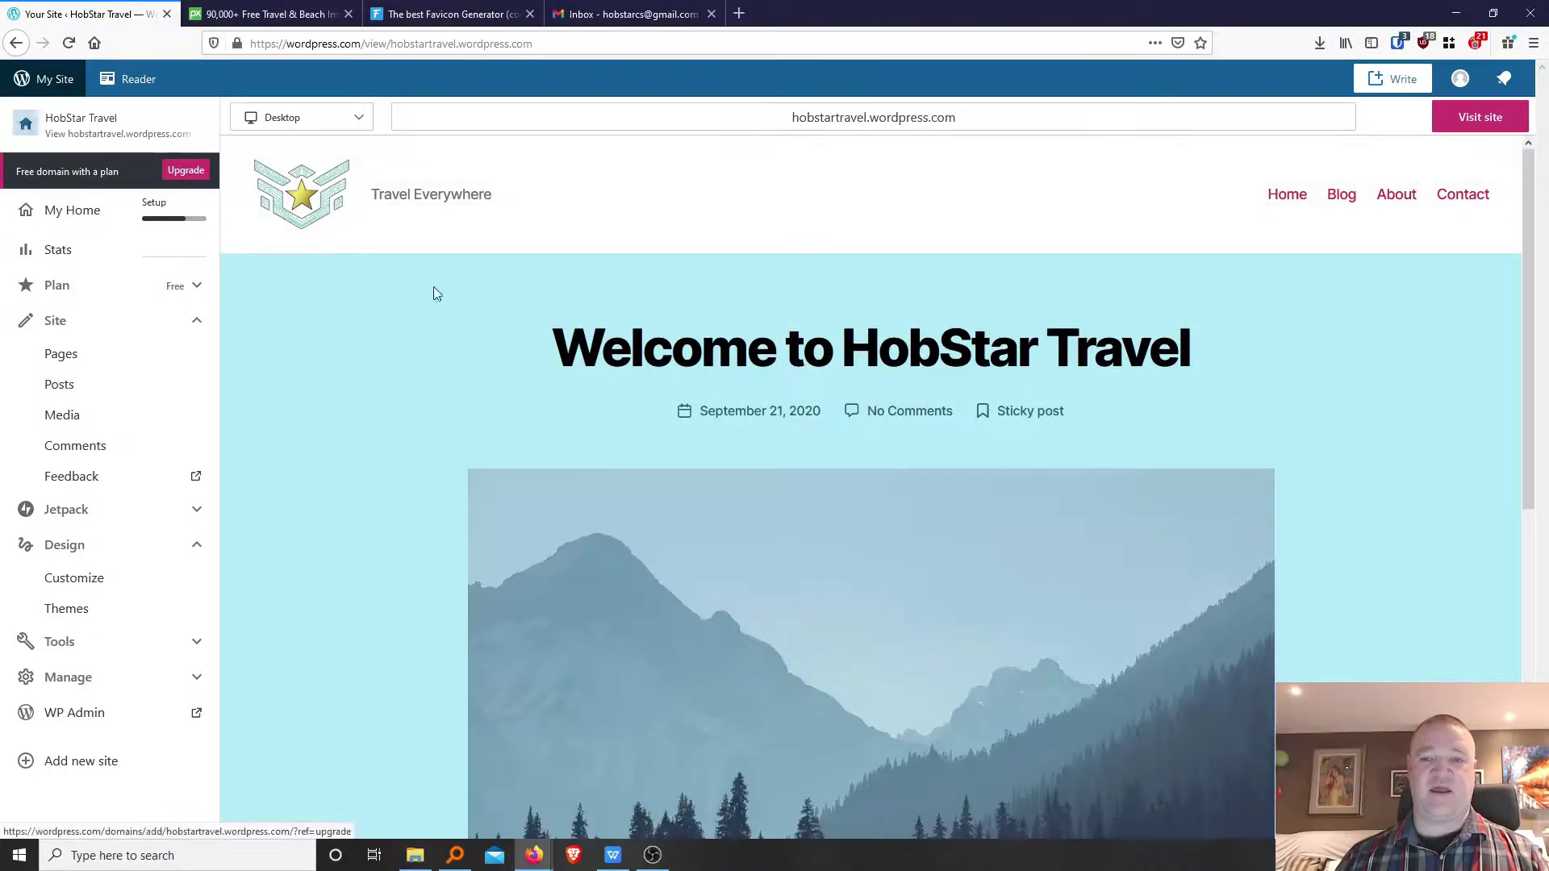
{"action": "scroll", "coordinate": [1170, 430], "scroll_direction": "down", "scroll_amount": 5}
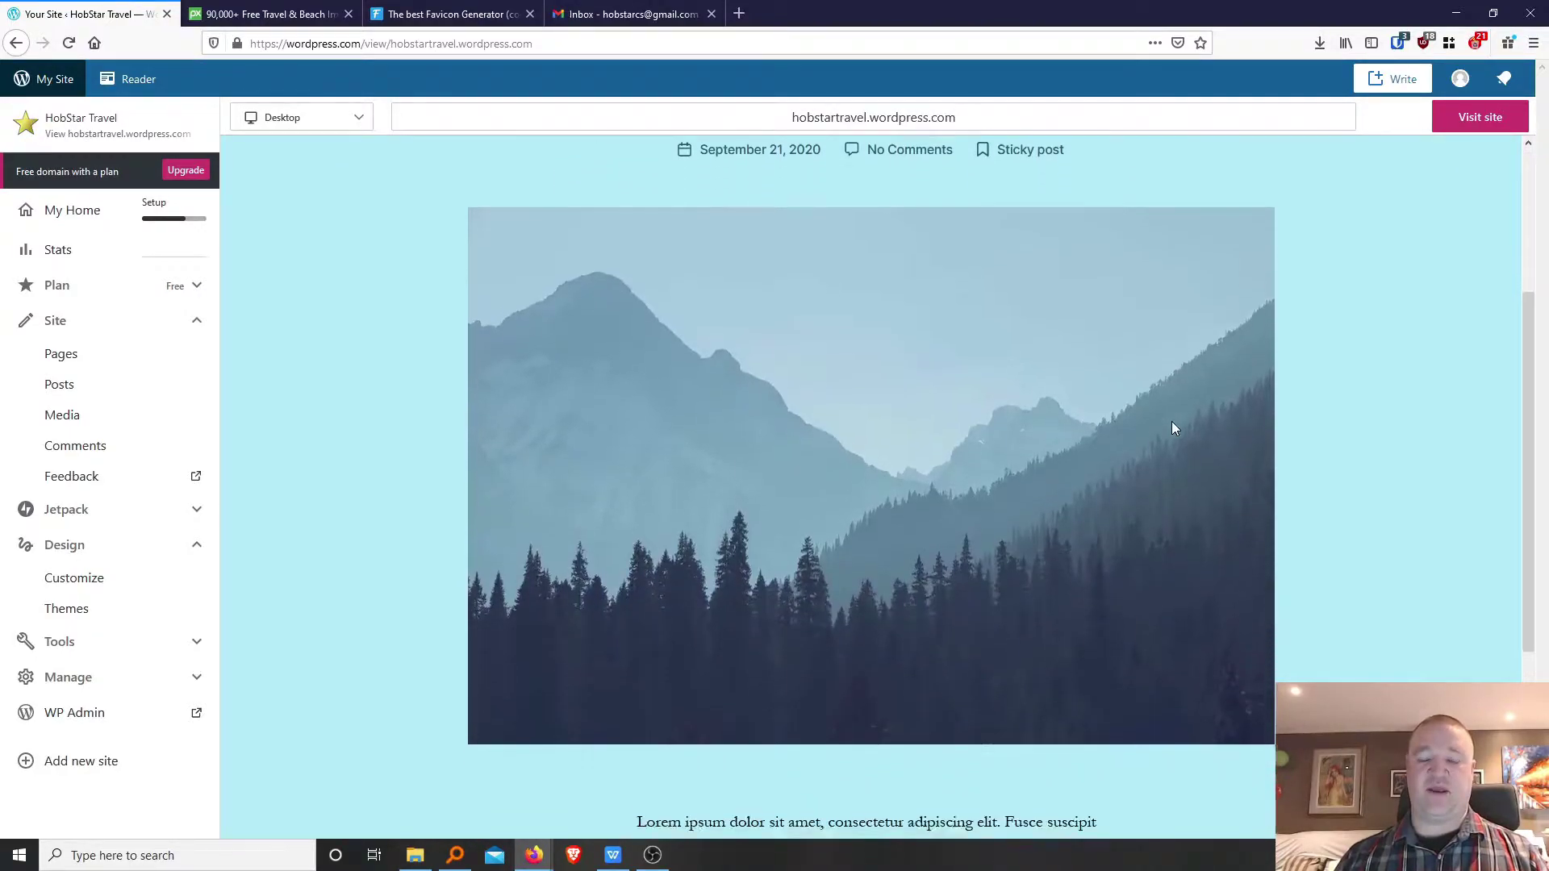
{"action": "scroll", "coordinate": [1172, 429], "scroll_direction": "up", "scroll_amount": 5}
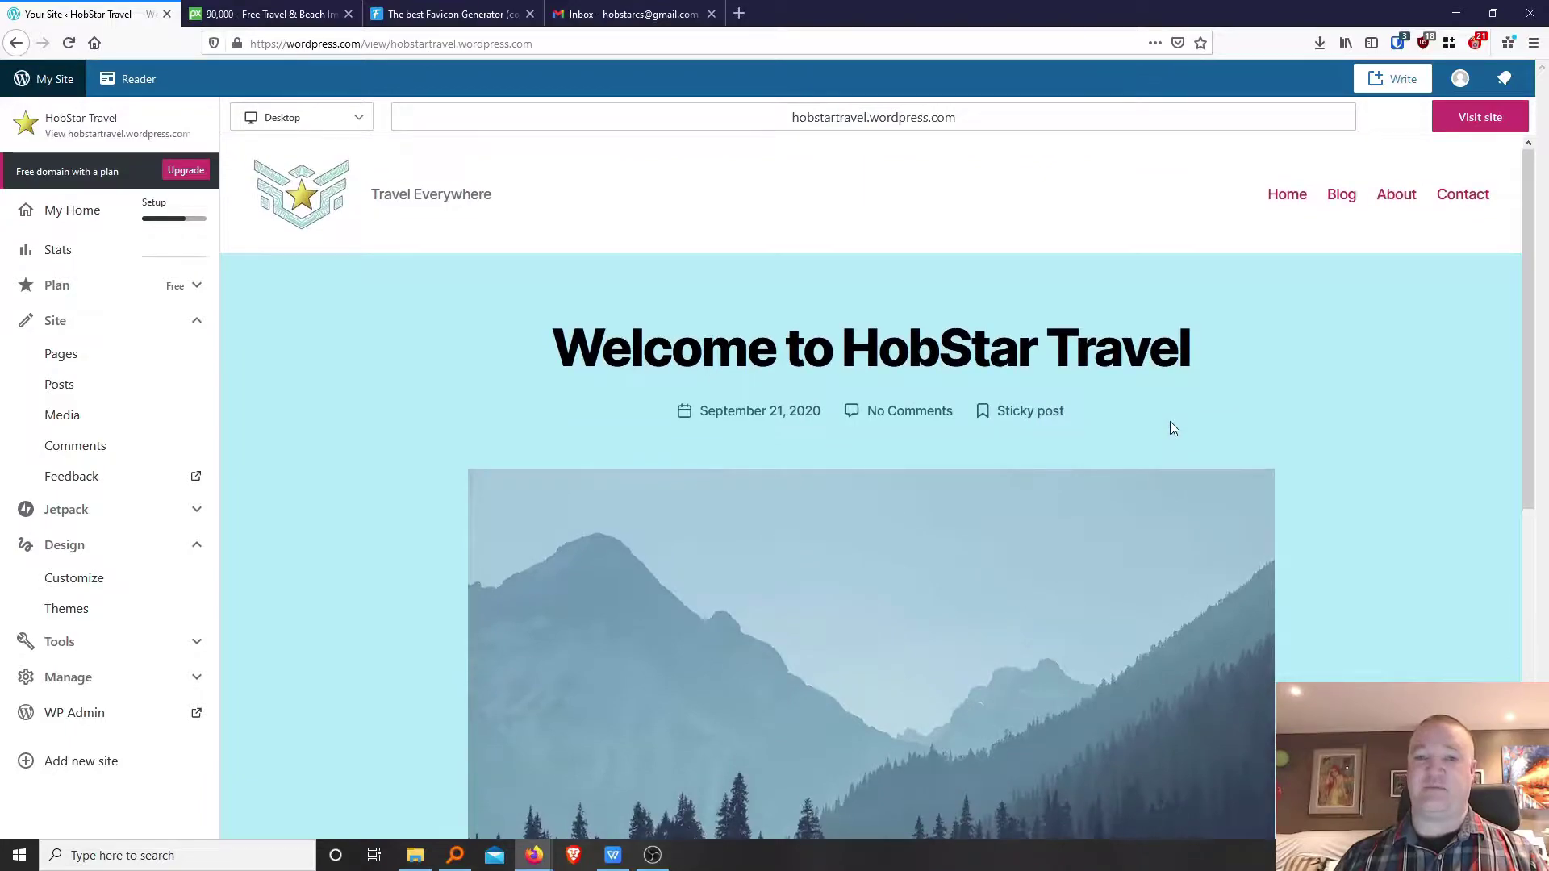
Open the live HobStar Travel site in a new browser tab and look over its home page.
{"action": "right_click", "coordinate": [1481, 119]}
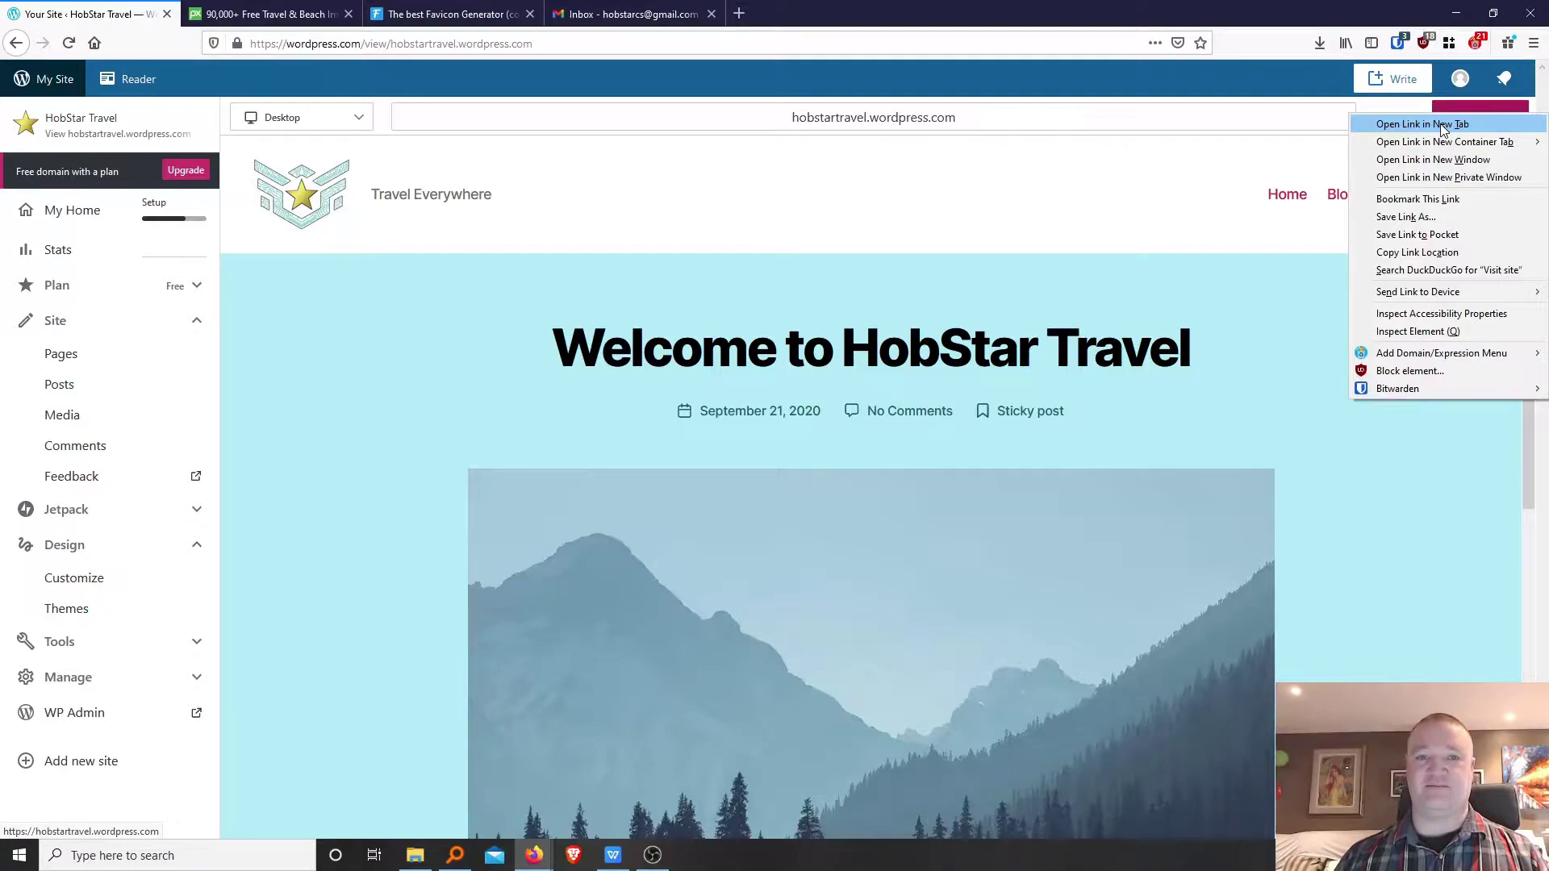
{"action": "left_click", "coordinate": [1444, 125]}
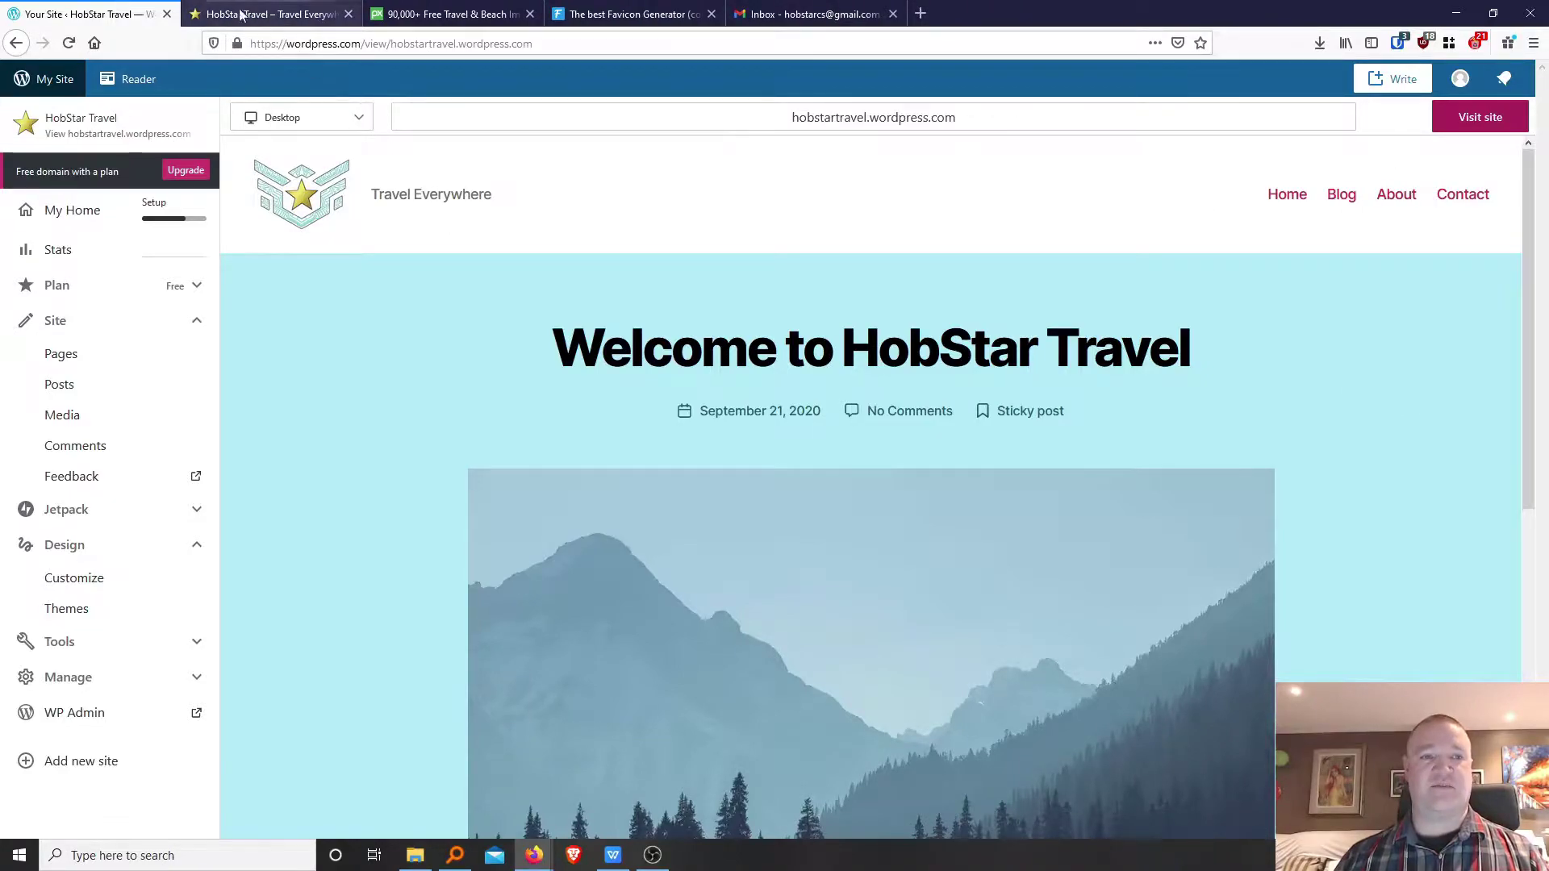
{"action": "left_click", "coordinate": [277, 11]}
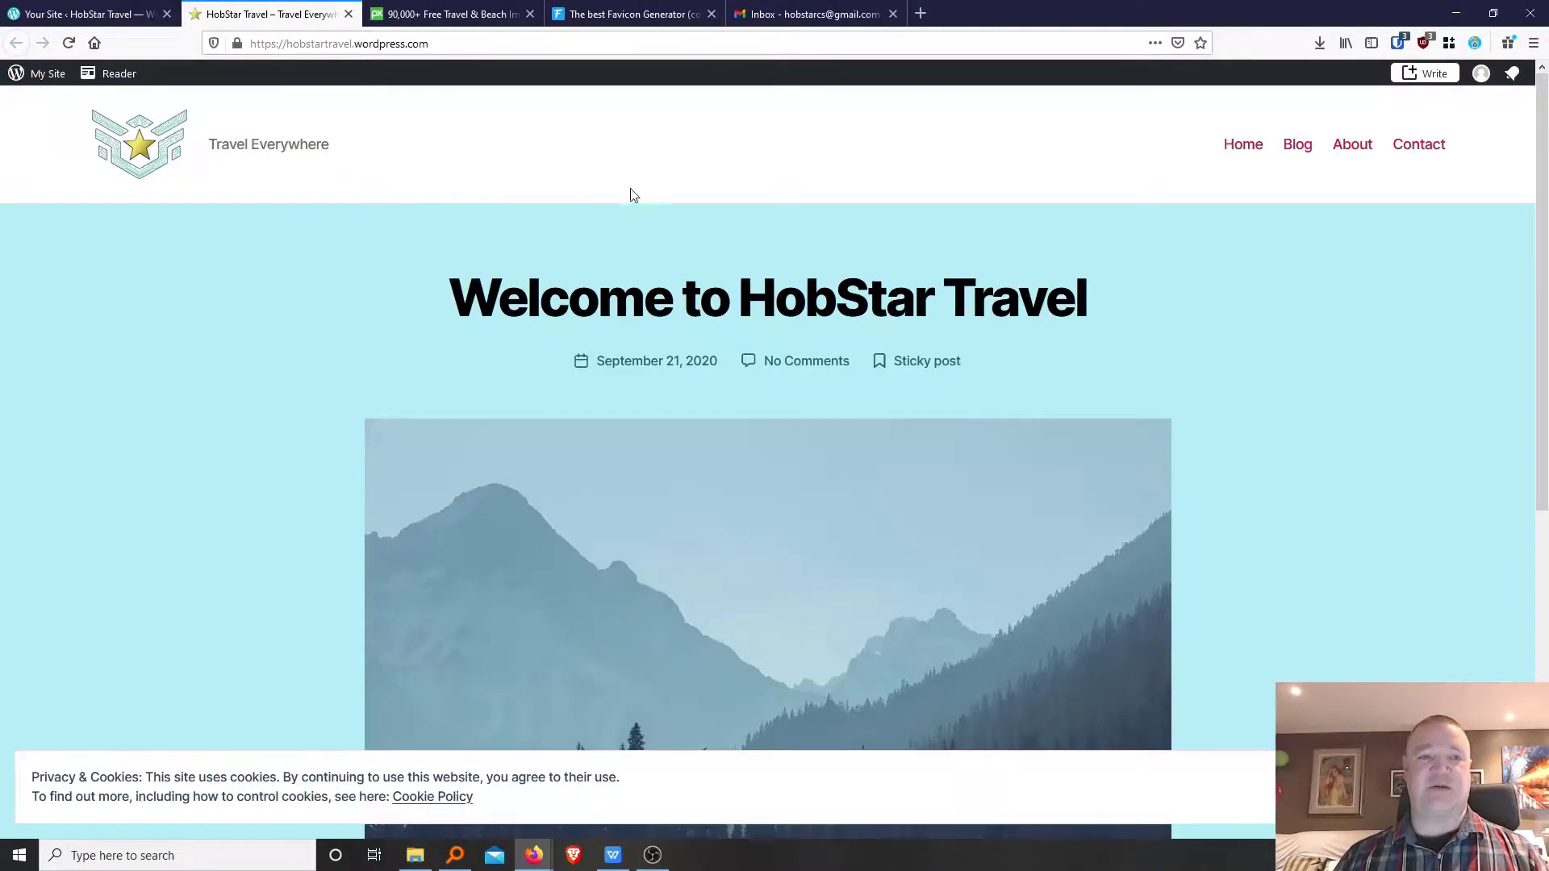
{"action": "scroll", "coordinate": [822, 181], "scroll_direction": "down", "scroll_amount": 6}
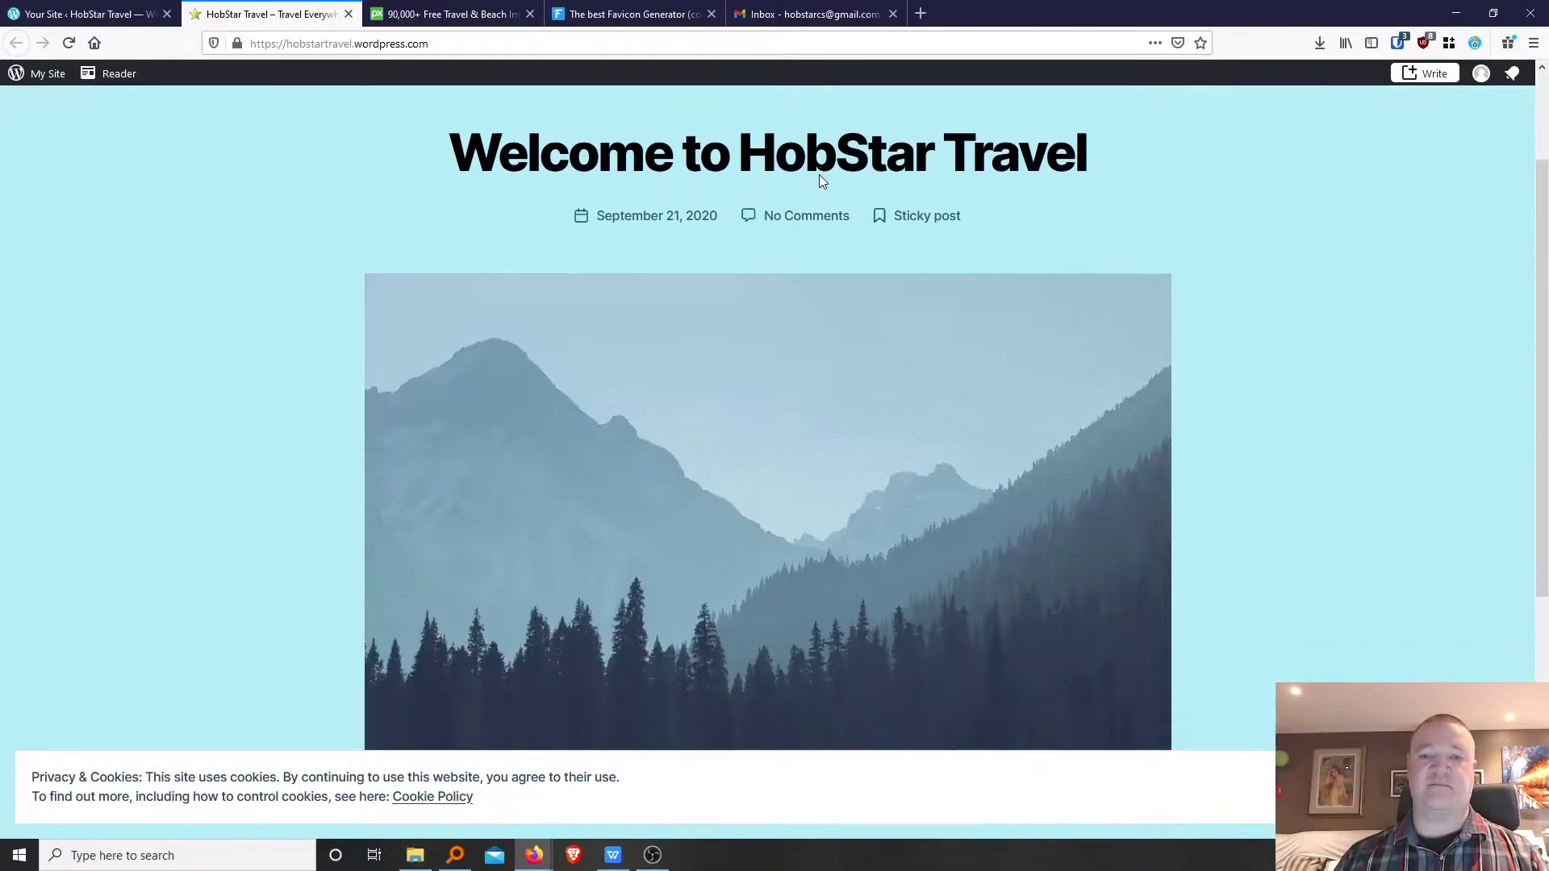
{"action": "scroll", "coordinate": [849, 313], "scroll_direction": "up", "scroll_amount": 7}
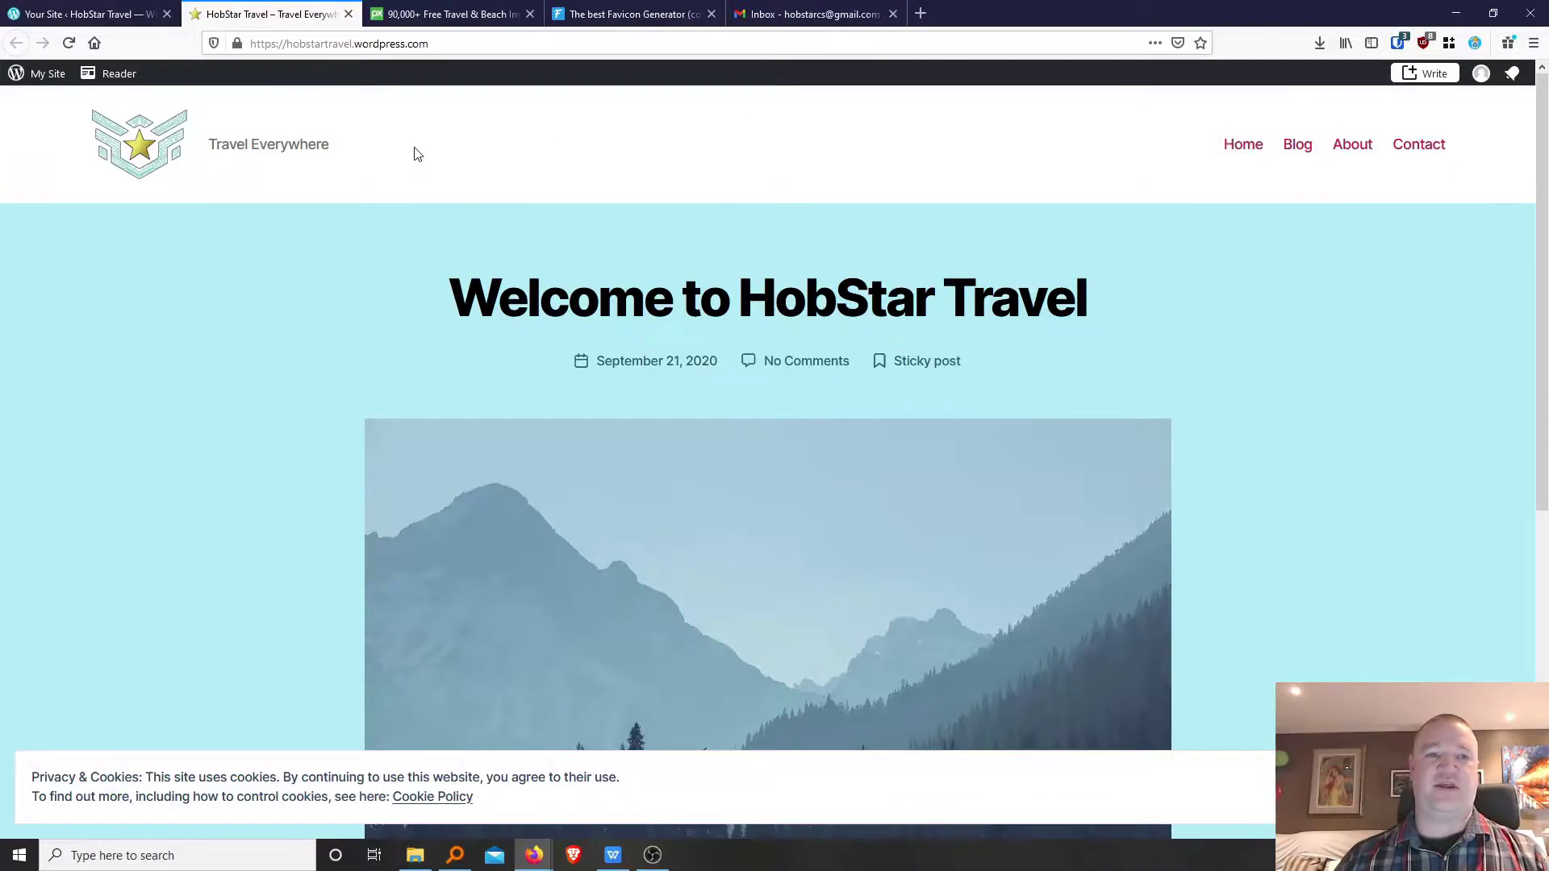
Check the open Pixabay travel images page, the favicon.io generator and the Gmail inbox in turn.
{"action": "left_click", "coordinate": [439, 16]}
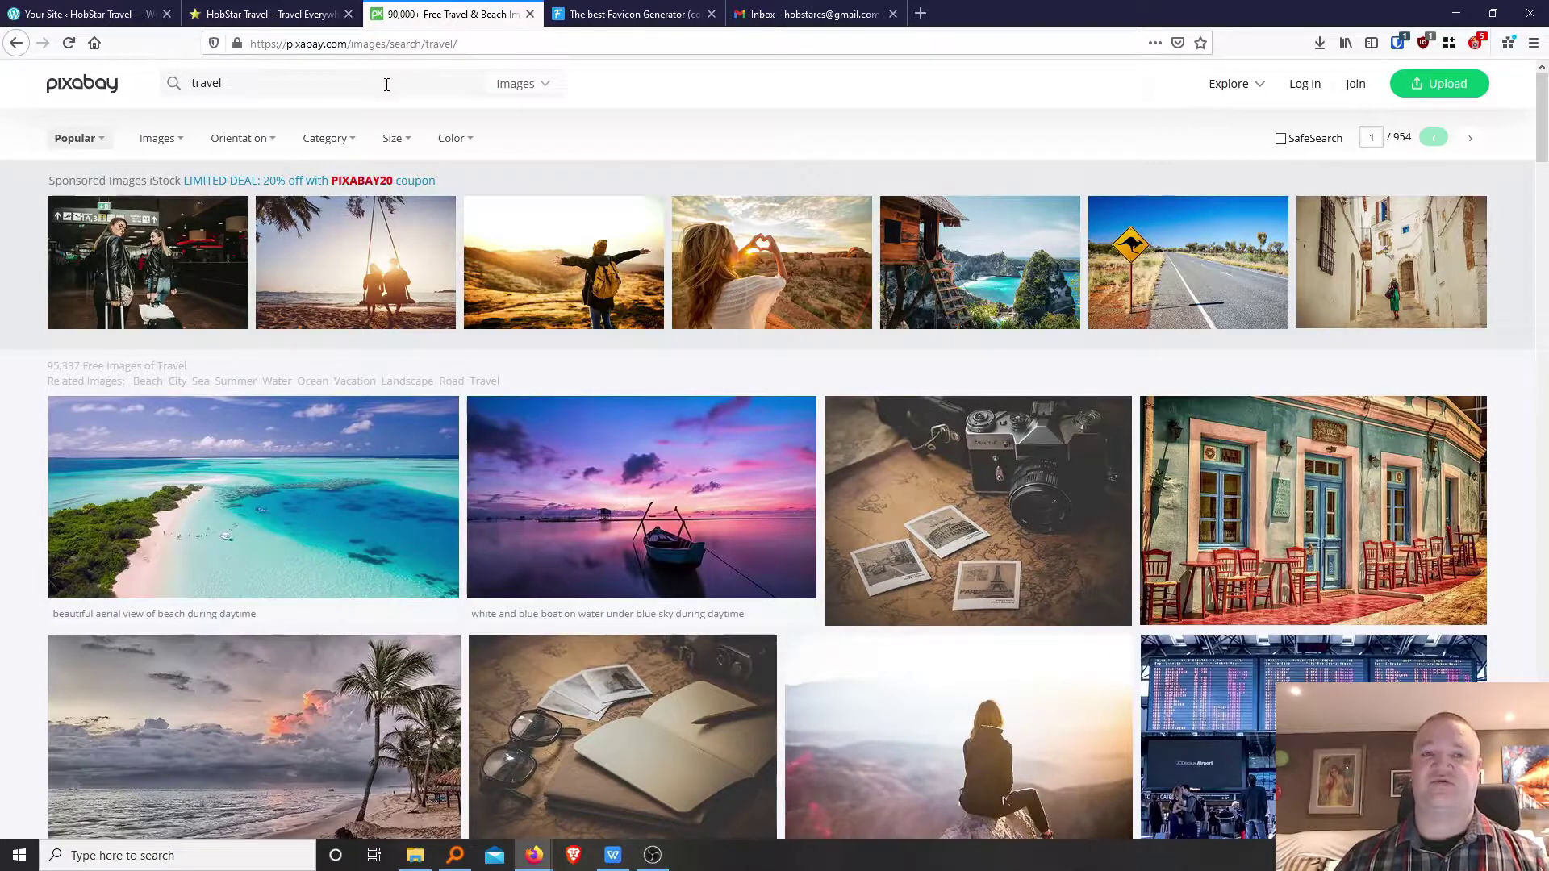
{"action": "left_click", "coordinate": [624, 14]}
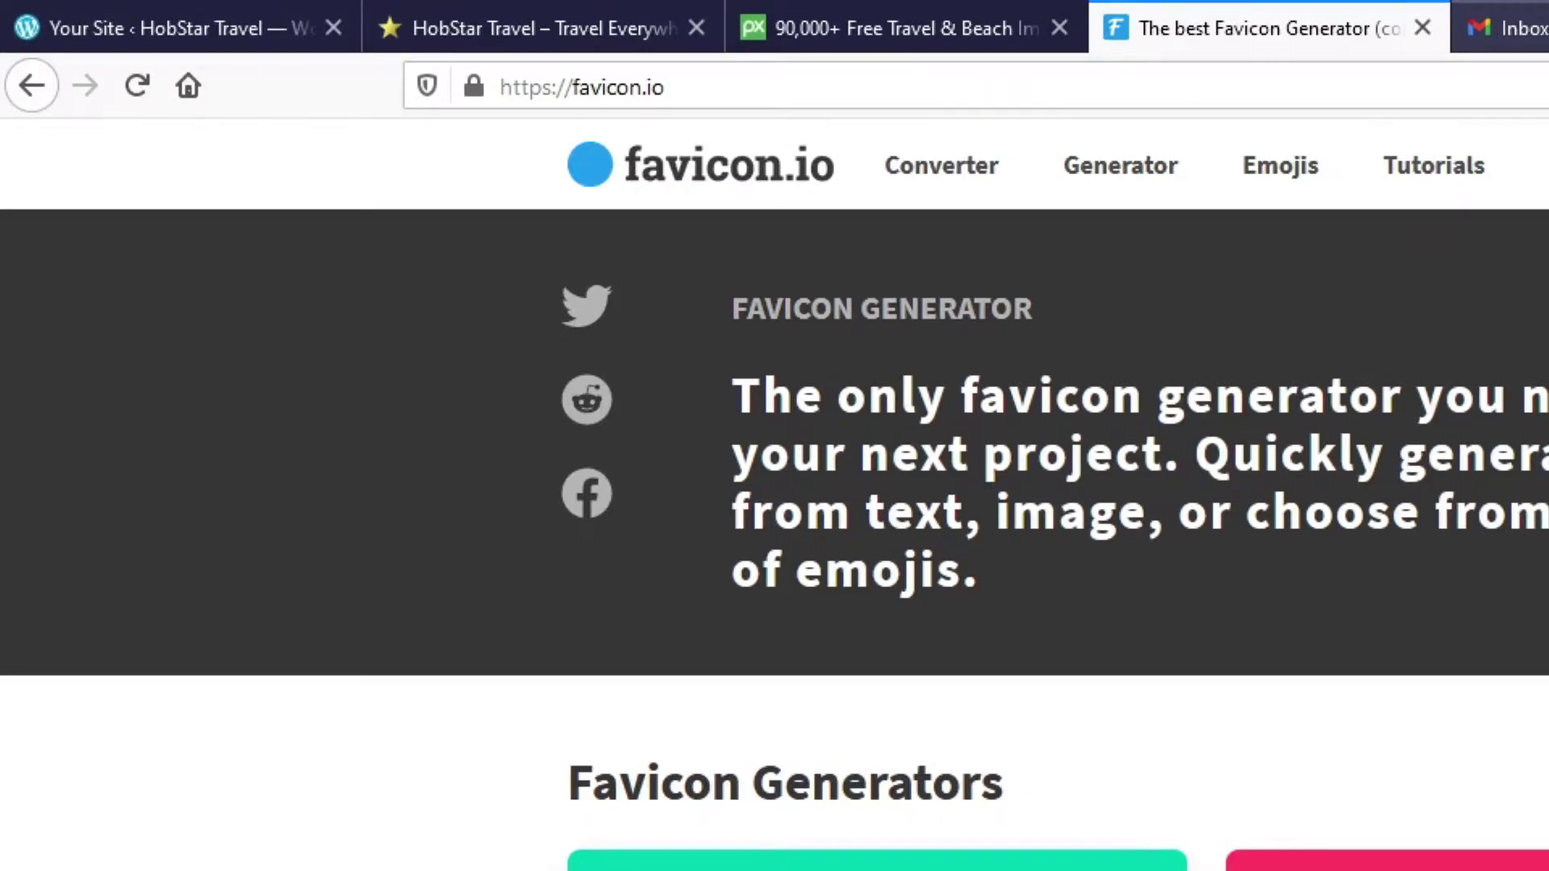
{"action": "left_click", "coordinate": [1517, 29]}
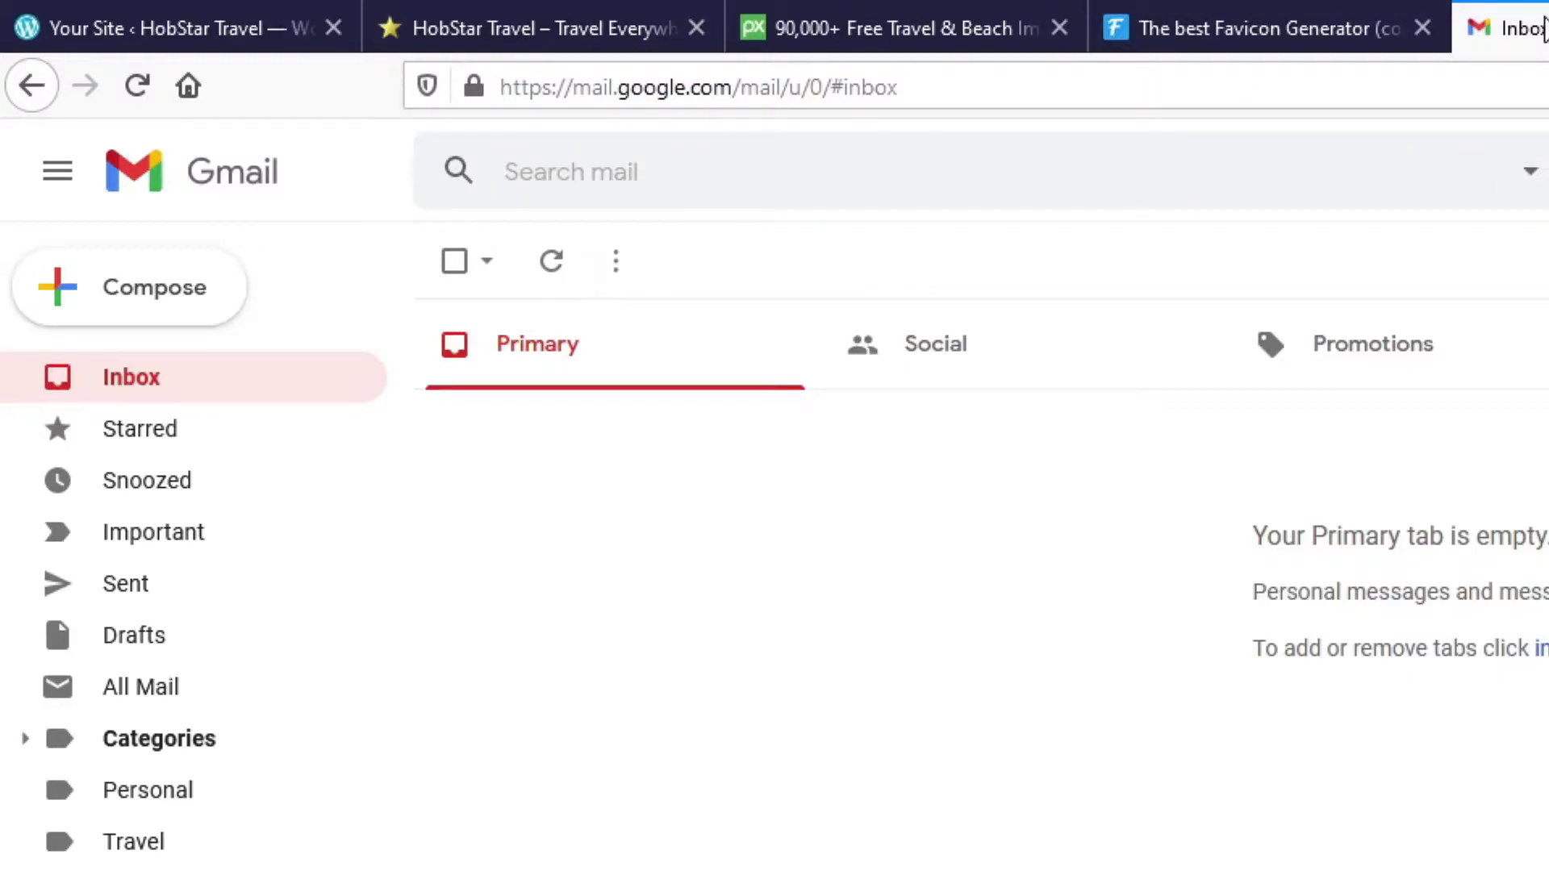
Return to the WordPress dashboard and open the published post "Welcome to HobStar Travel" for editing.
{"action": "left_click", "coordinate": [191, 21]}
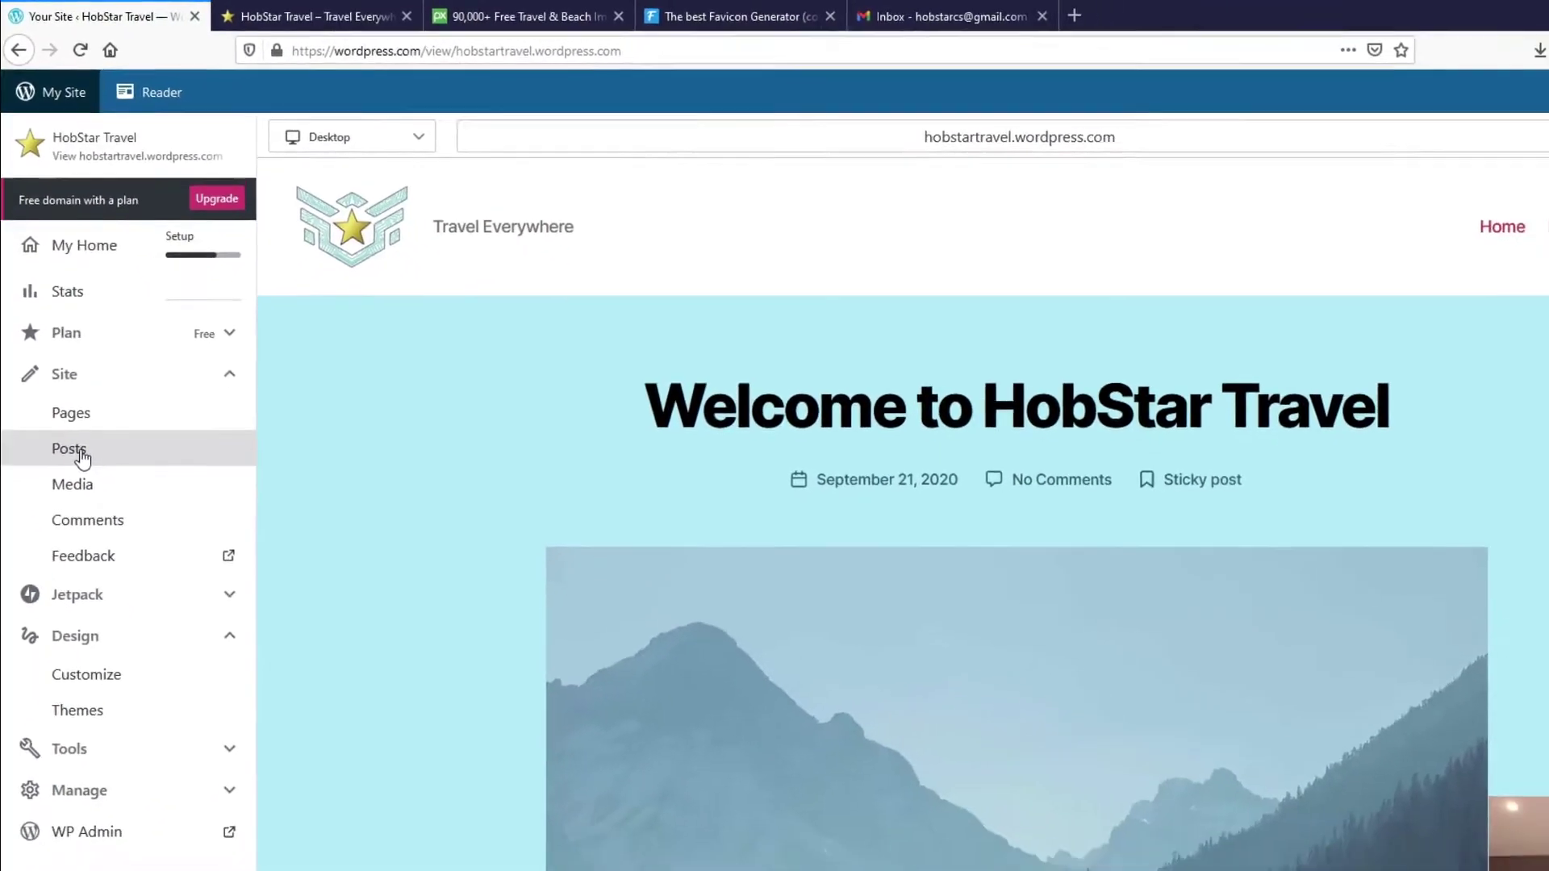
{"action": "left_click", "coordinate": [100, 568]}
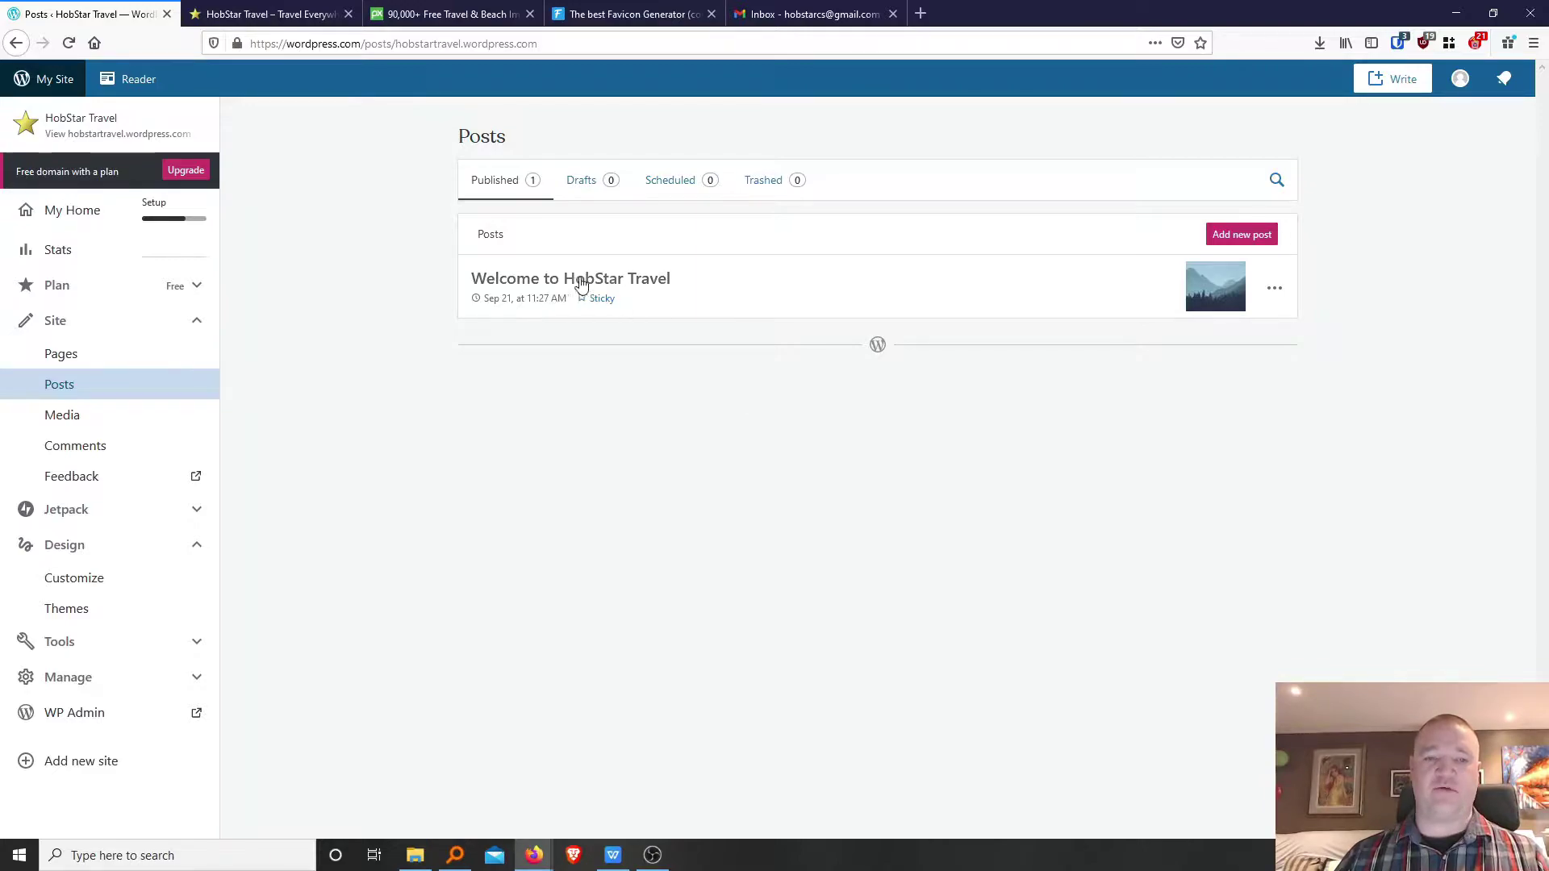
{"action": "left_click", "coordinate": [625, 283]}
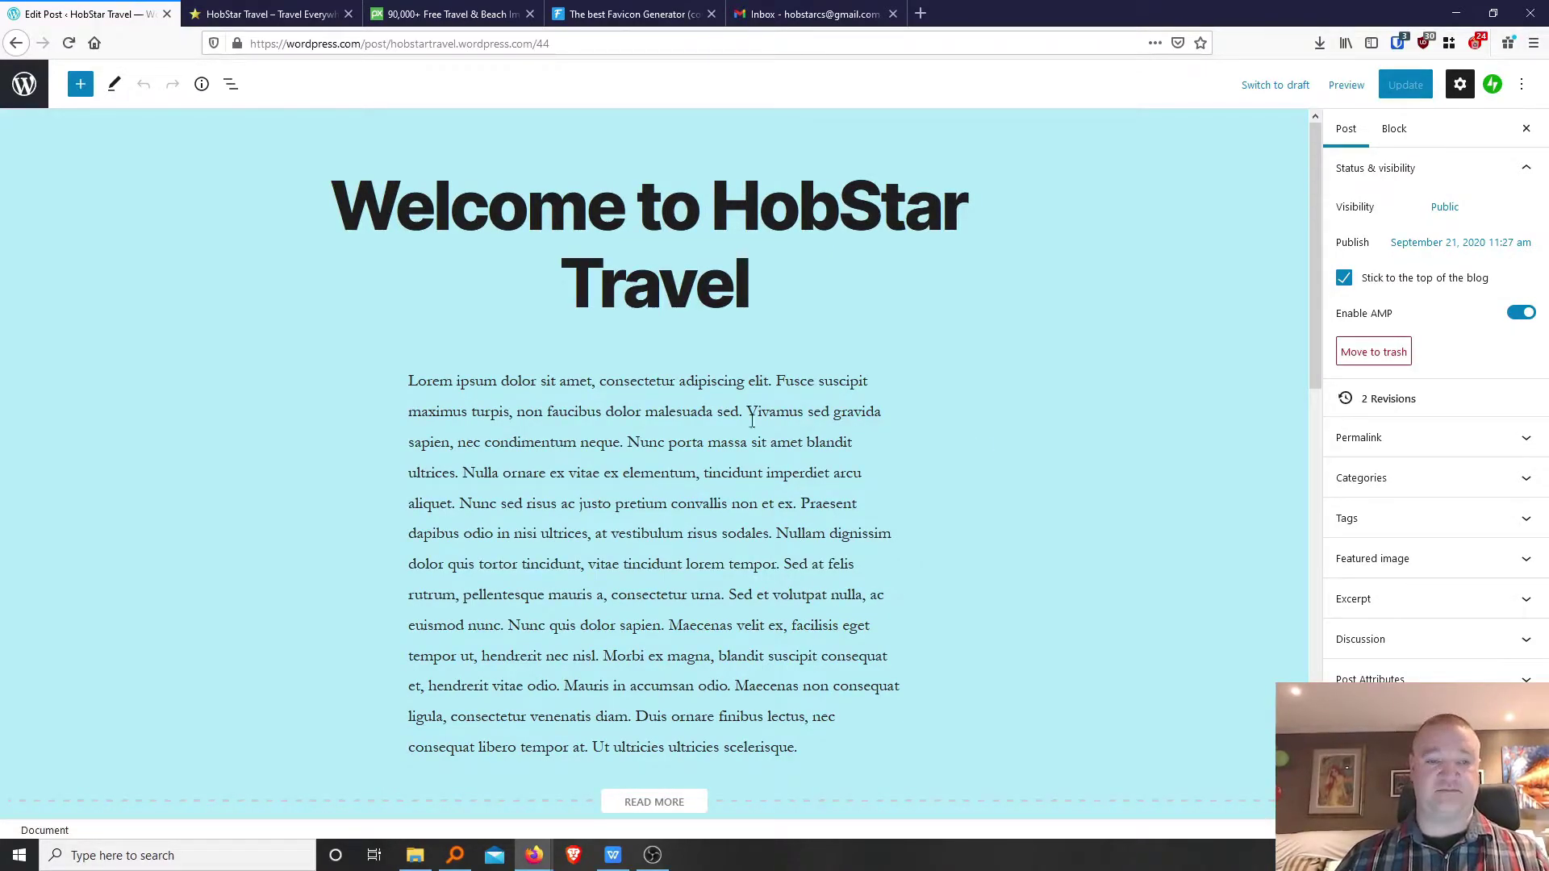
Examine the post's placeholder paragraphs and Read More break, highlighting the opening words "Lorem ipsum" in the first paragraph.
{"action": "scroll", "coordinate": [726, 485], "scroll_direction": "down", "scroll_amount": 1}
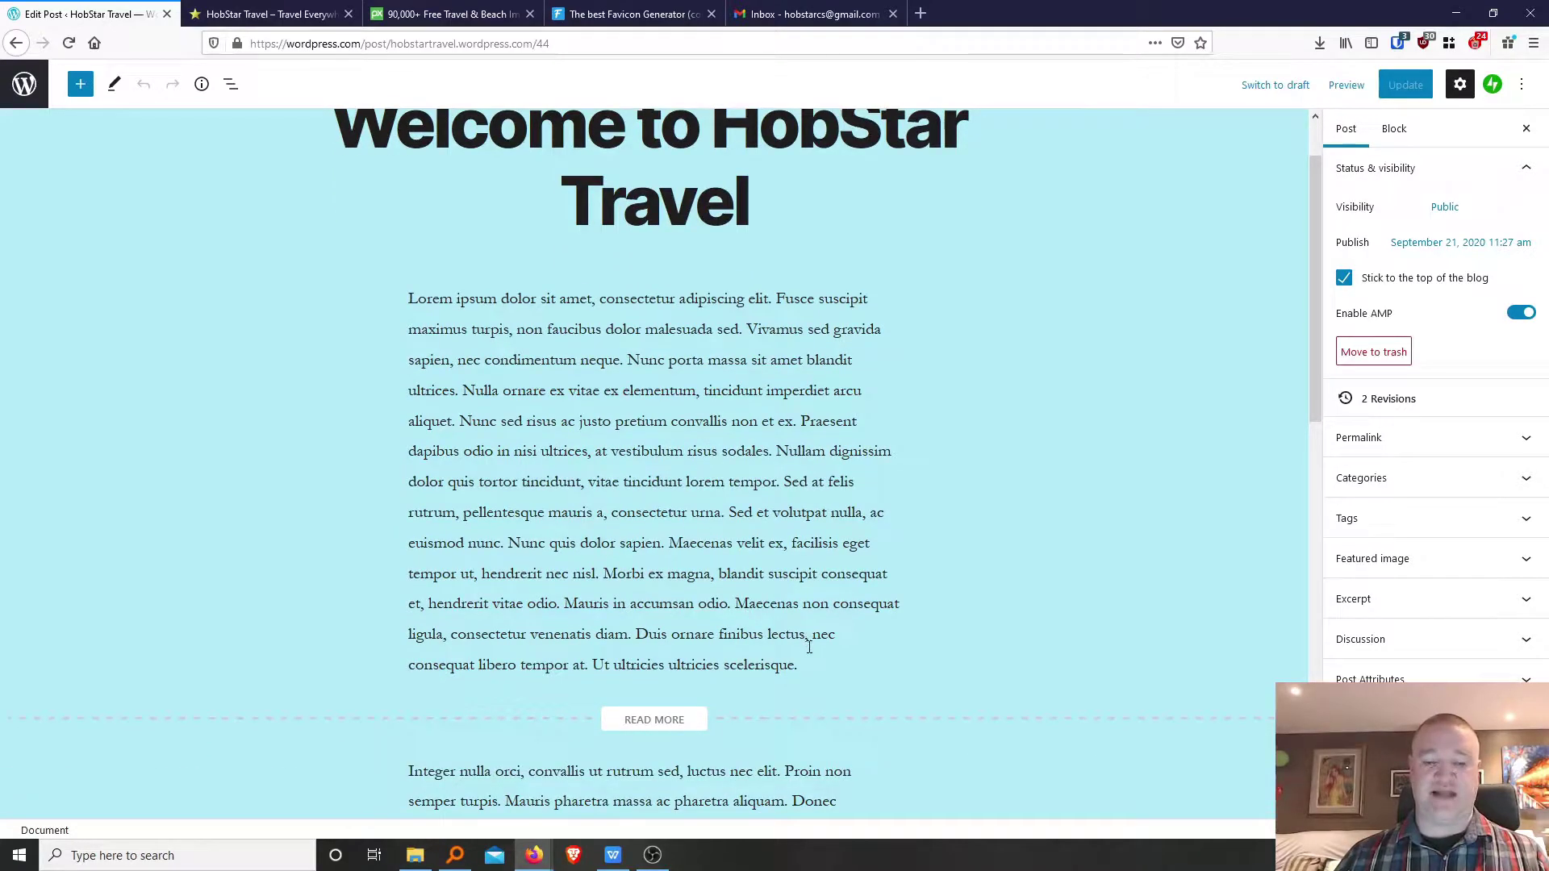
{"action": "scroll", "coordinate": [836, 673], "scroll_direction": "down", "scroll_amount": 1}
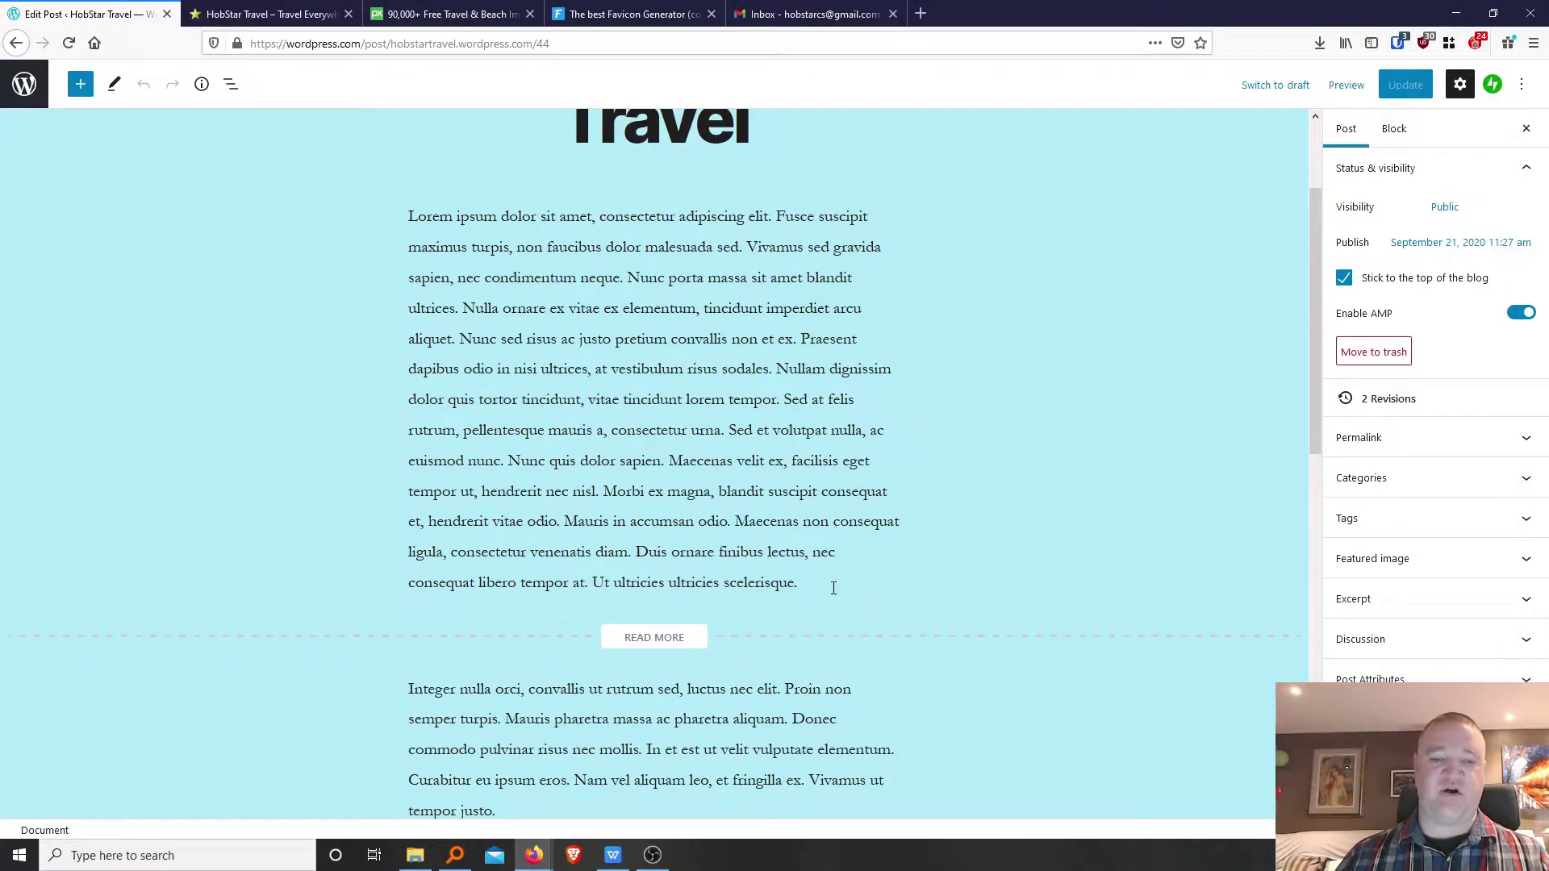
{"action": "scroll", "coordinate": [833, 588], "scroll_direction": "up", "scroll_amount": 1}
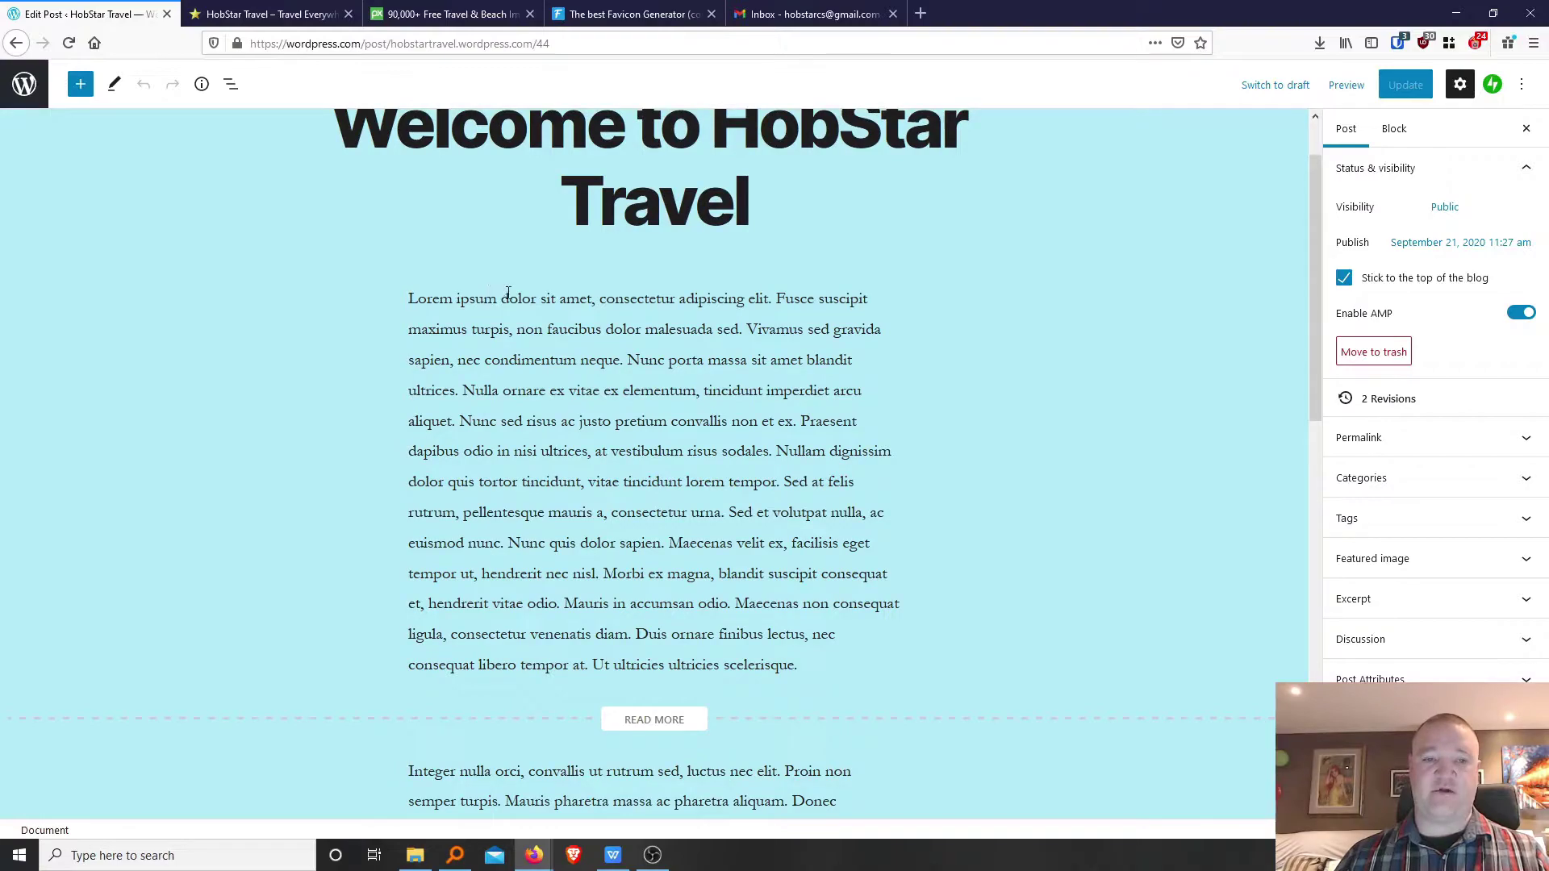
{"action": "left_click_drag", "start_coordinate": [538, 298], "coordinate": [500, 299]}
{"action": "left_click", "coordinate": [411, 300]}
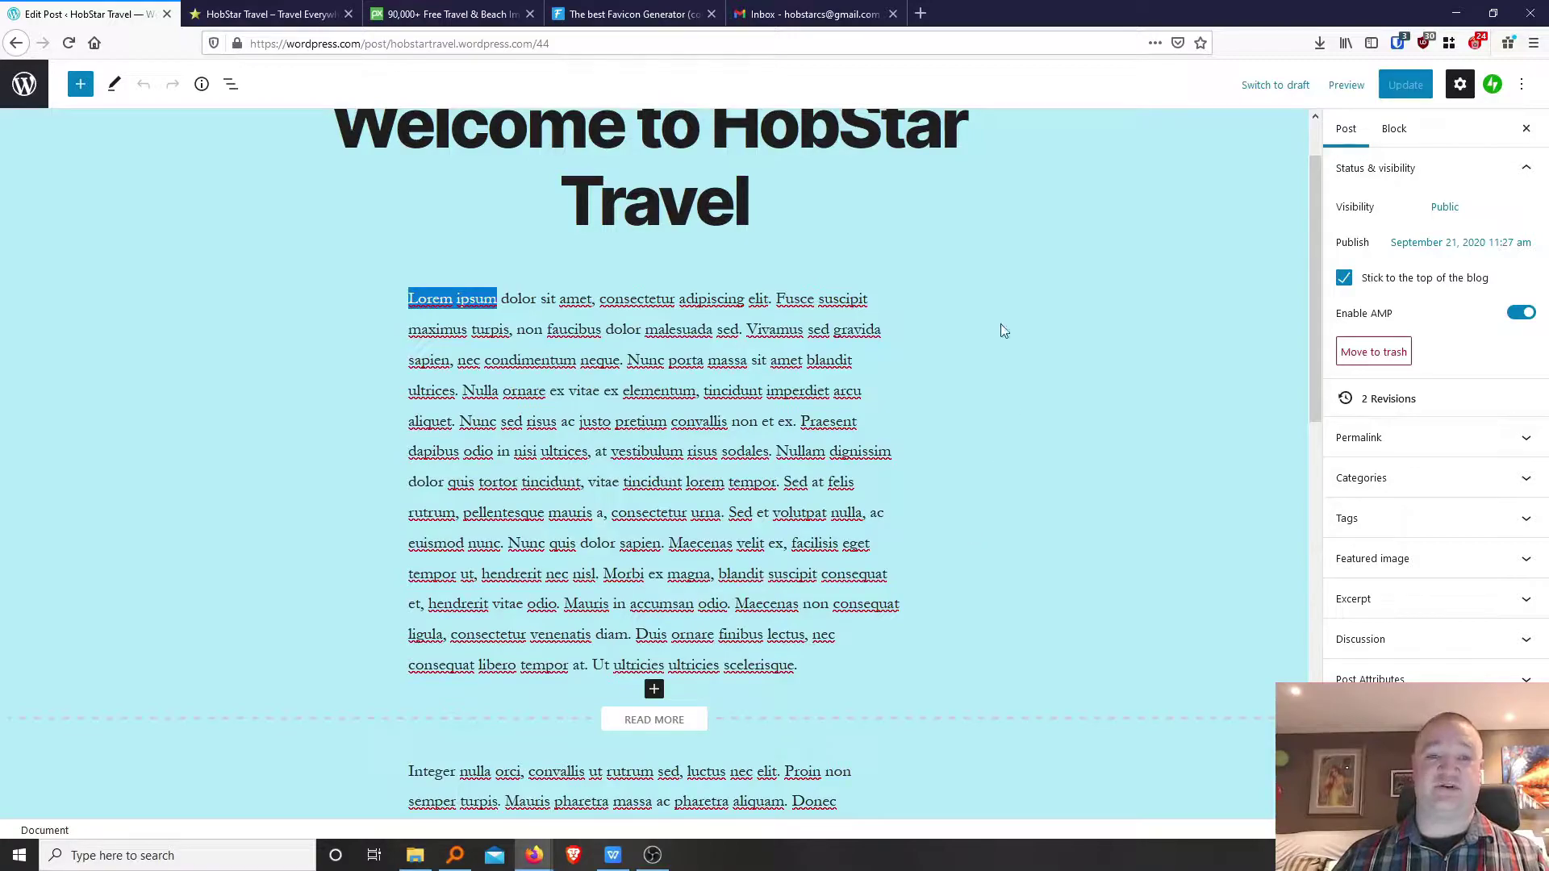
{"action": "left_click", "coordinate": [498, 299]}
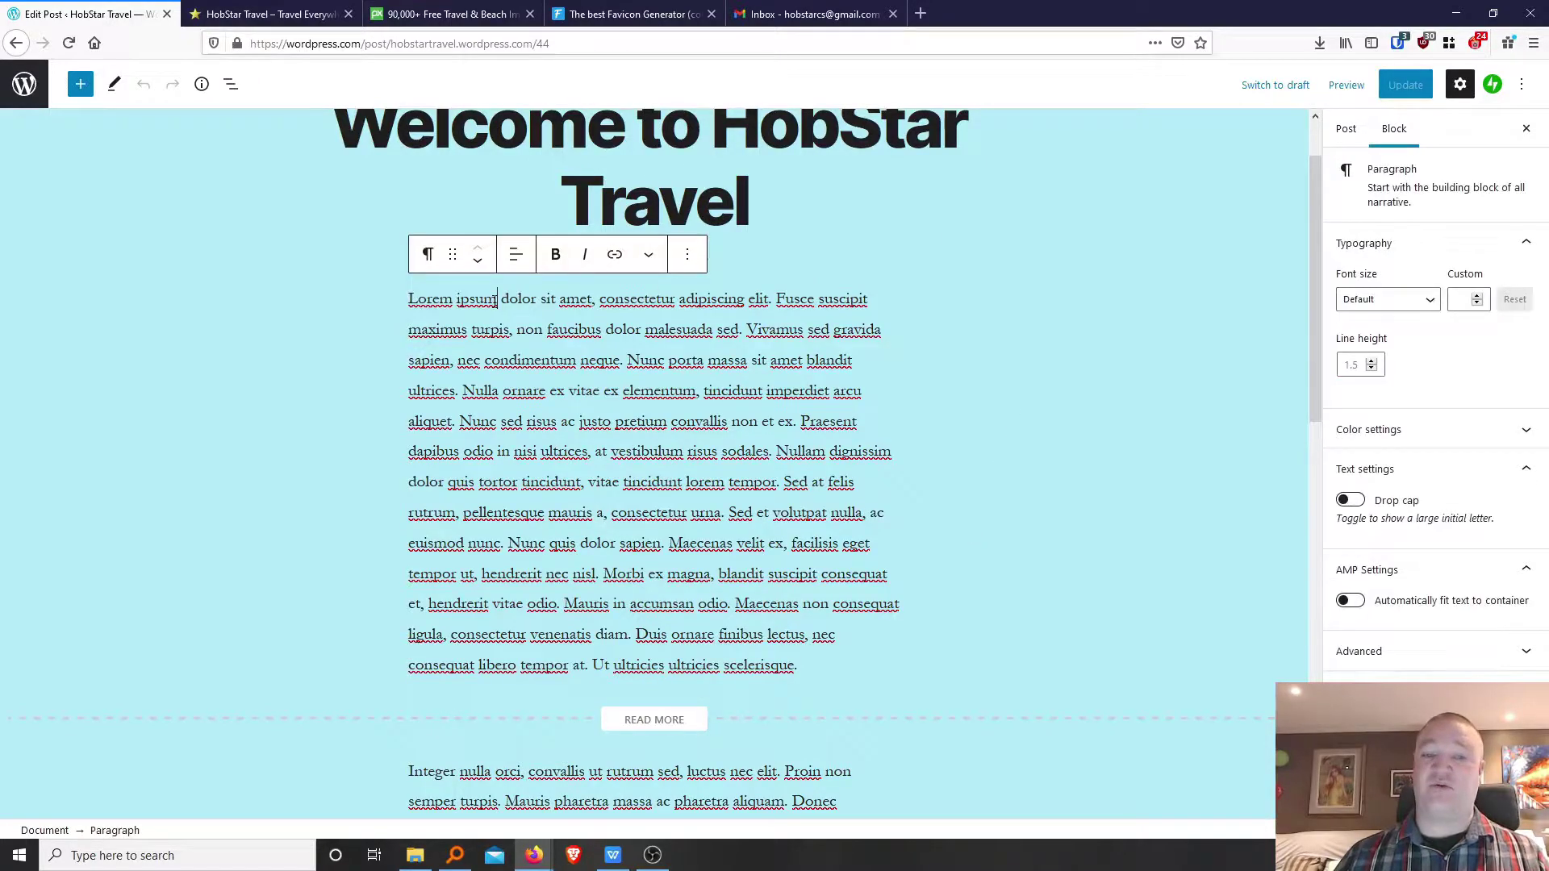
{"action": "left_click", "coordinate": [1062, 686]}
{"action": "scroll", "coordinate": [982, 588], "scroll_direction": "down", "scroll_amount": 2}
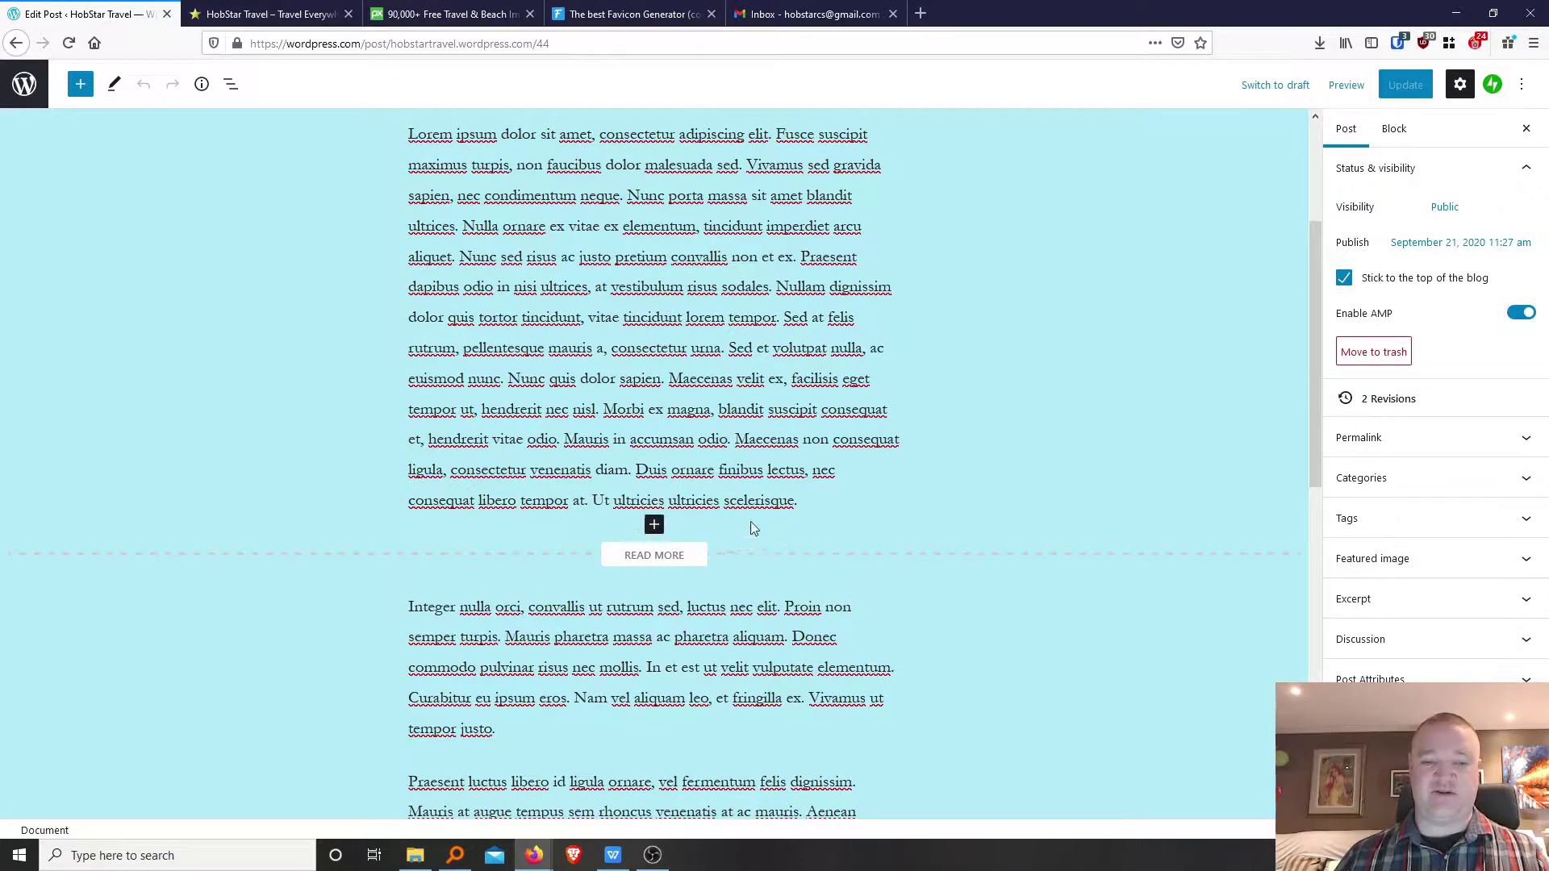
{"action": "scroll", "coordinate": [889, 525], "scroll_direction": "down", "scroll_amount": 4}
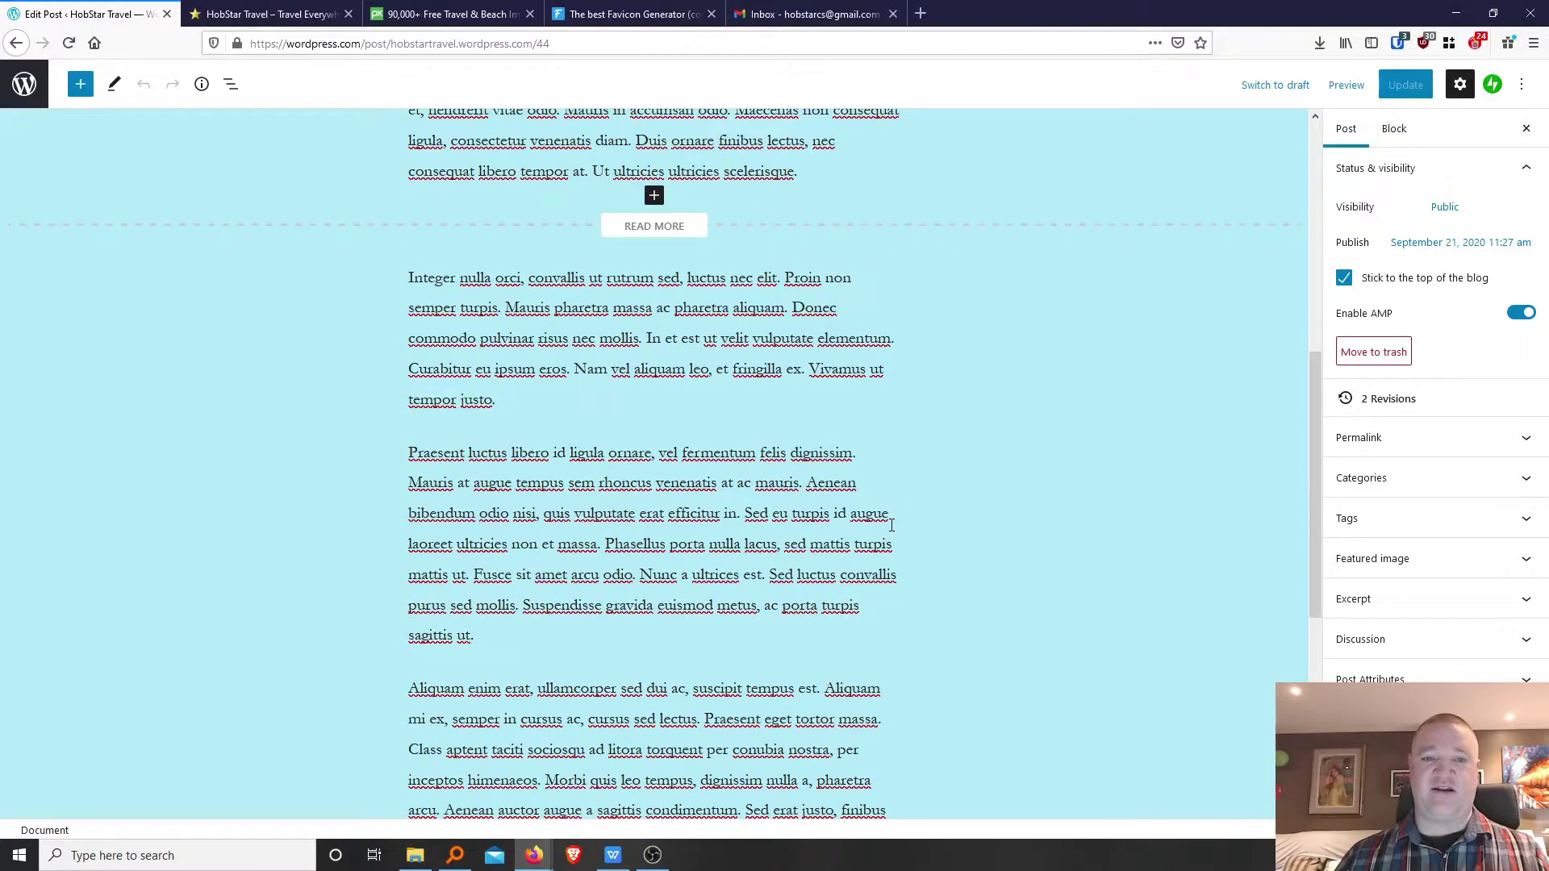
Look over the post's paragraphs up to the title and highlight the text of the first placeholder paragraph.
{"action": "scroll", "coordinate": [802, 338], "scroll_direction": "up", "scroll_amount": 6}
{"action": "scroll", "coordinate": [748, 558], "scroll_direction": "down", "scroll_amount": 3}
{"action": "scroll", "coordinate": [1000, 574], "scroll_direction": "down", "scroll_amount": 3}
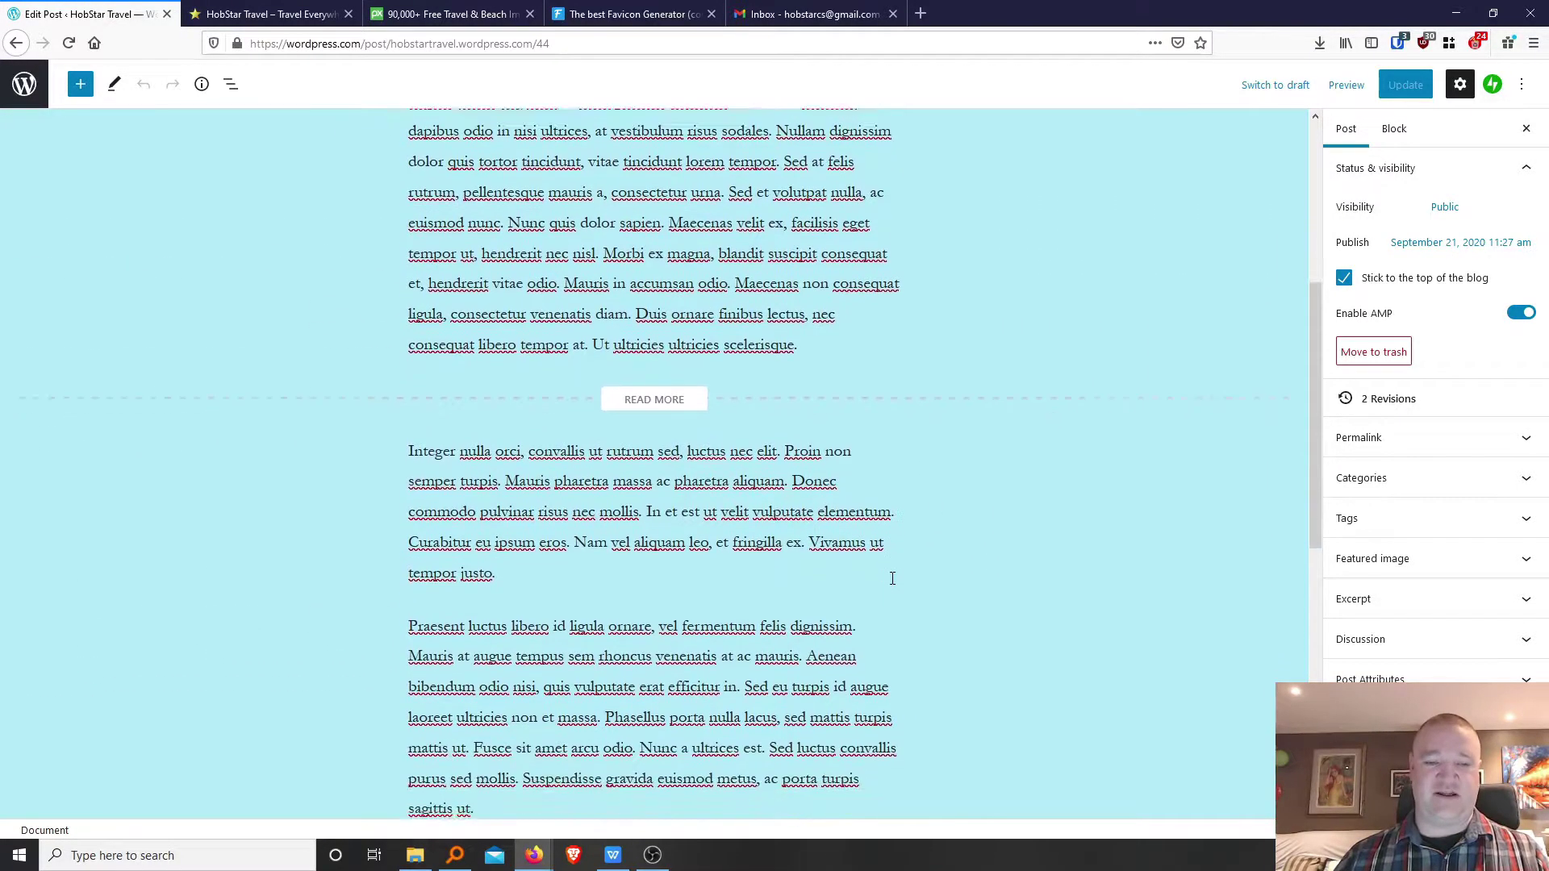
{"action": "scroll", "coordinate": [1061, 623], "scroll_direction": "down", "scroll_amount": 5}
{"action": "scroll", "coordinate": [1060, 623], "scroll_direction": "up", "scroll_amount": 4}
{"action": "scroll", "coordinate": [1070, 628], "scroll_direction": "up", "scroll_amount": 8}
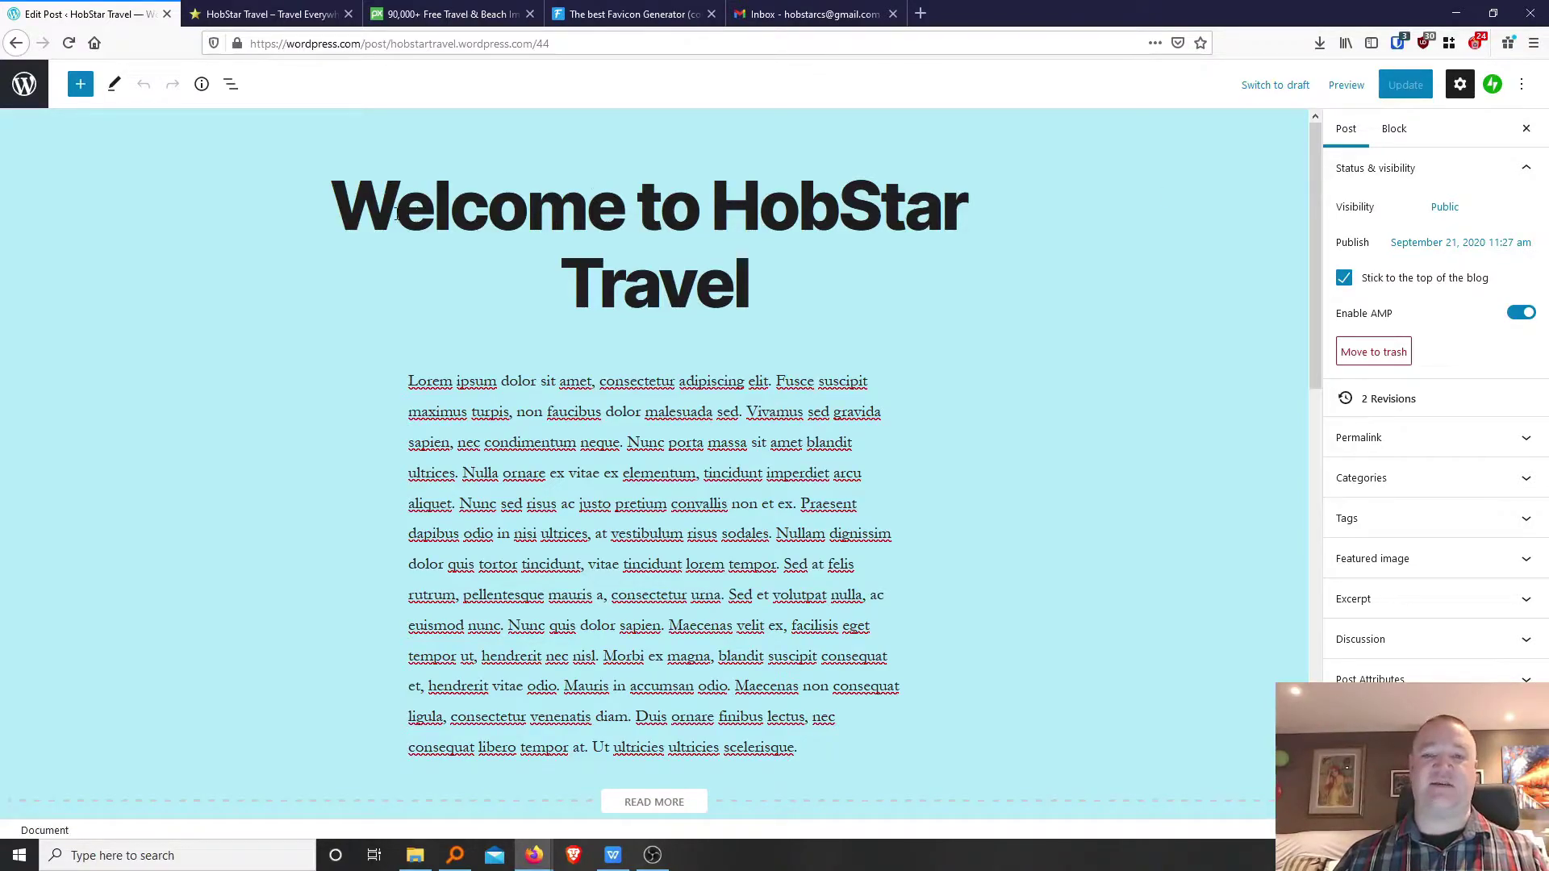
{"action": "left_click", "coordinate": [606, 413]}
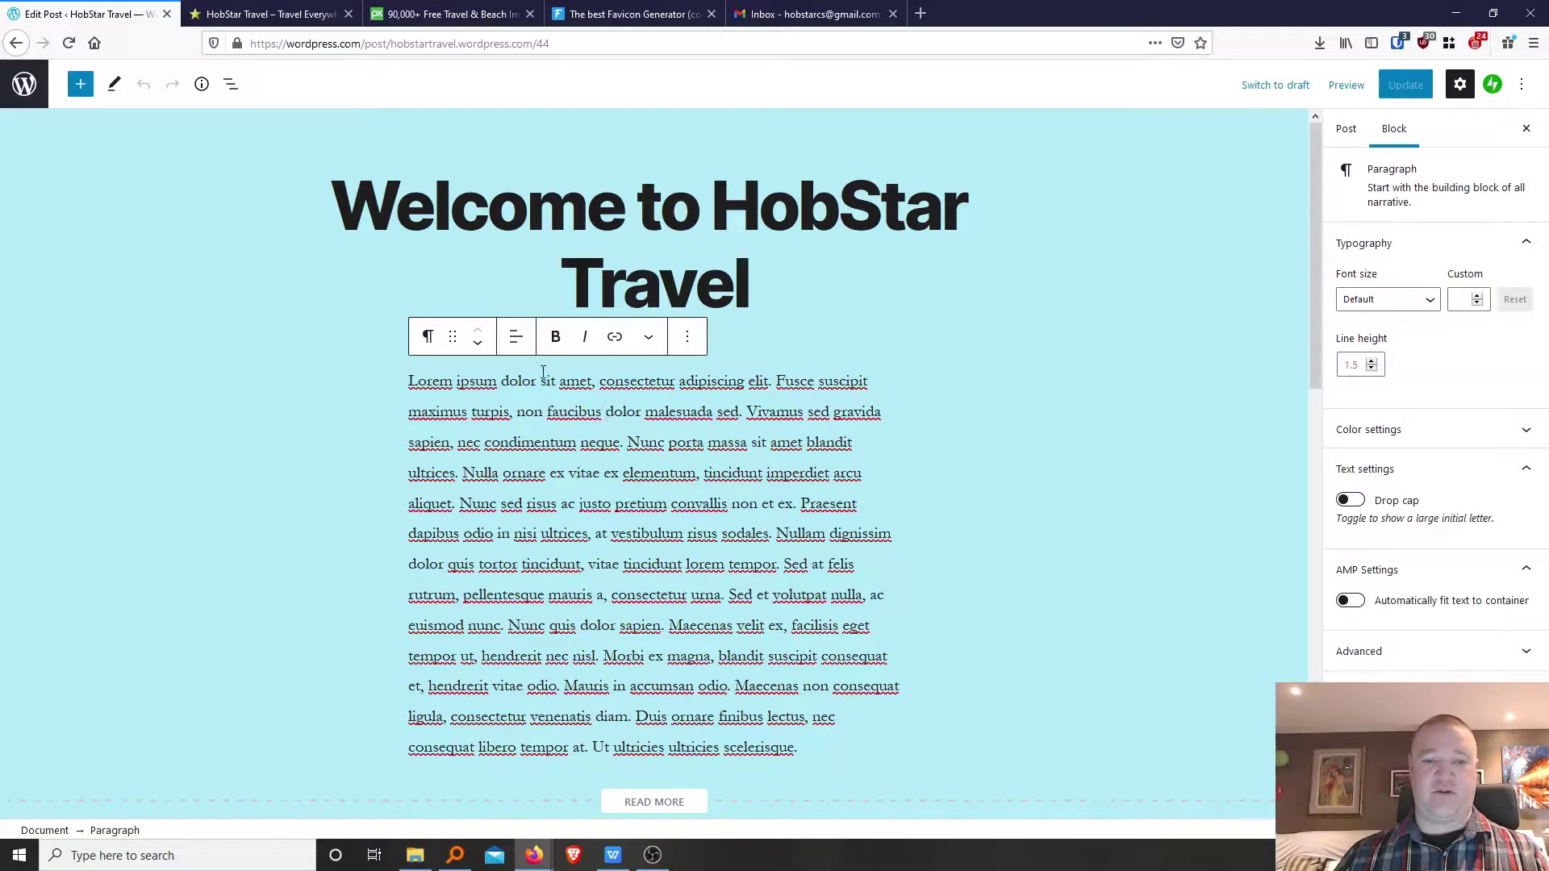
{"action": "left_click_drag", "start_coordinate": [835, 757], "coordinate": [408, 379]}
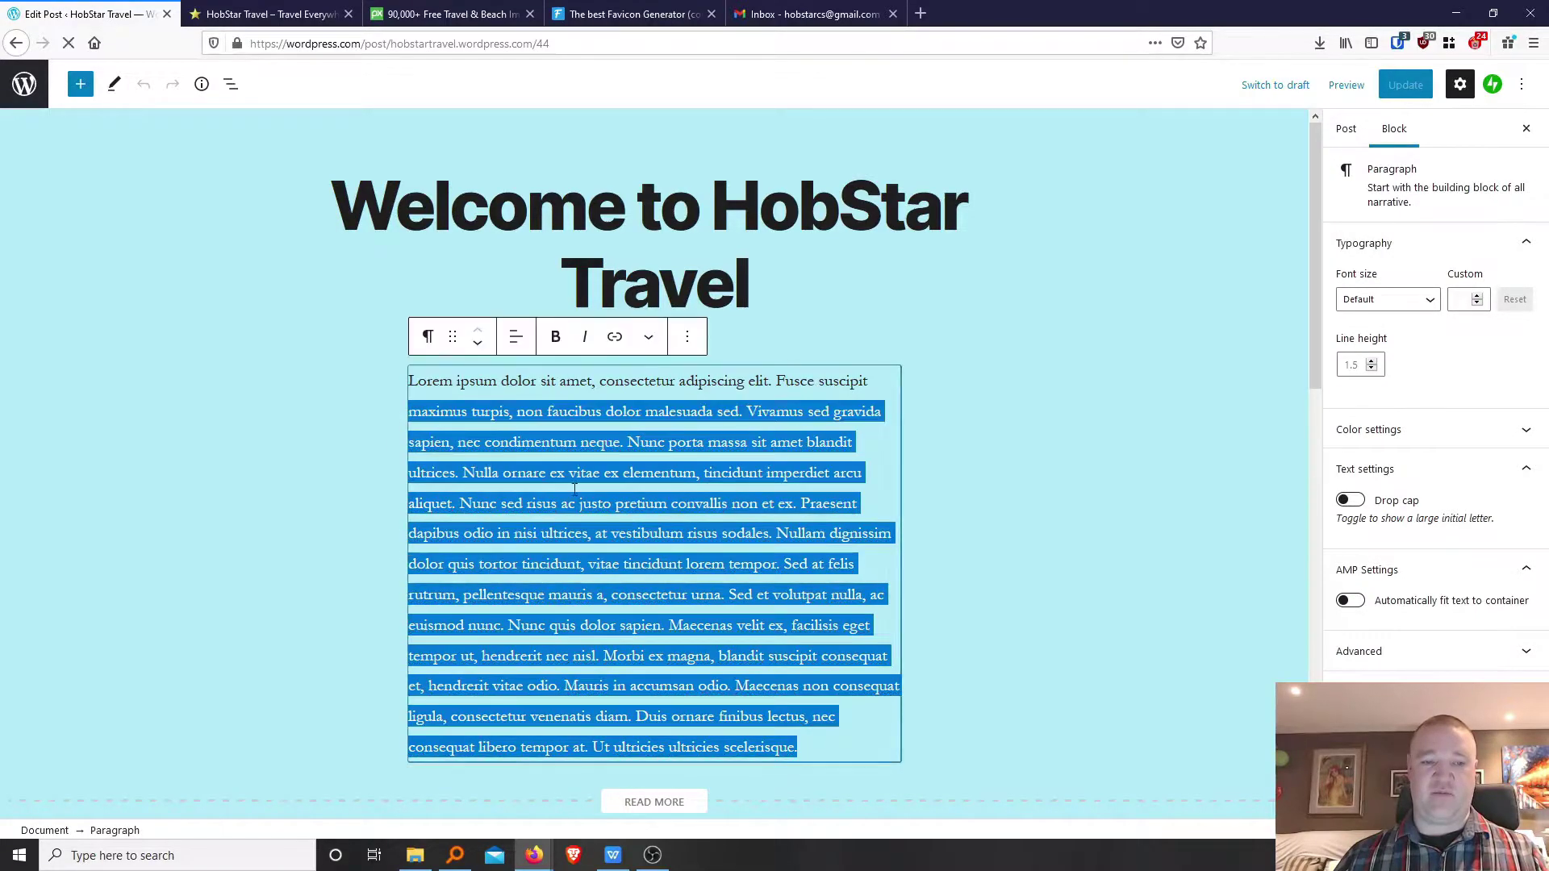
{"action": "left_click", "coordinate": [654, 494]}
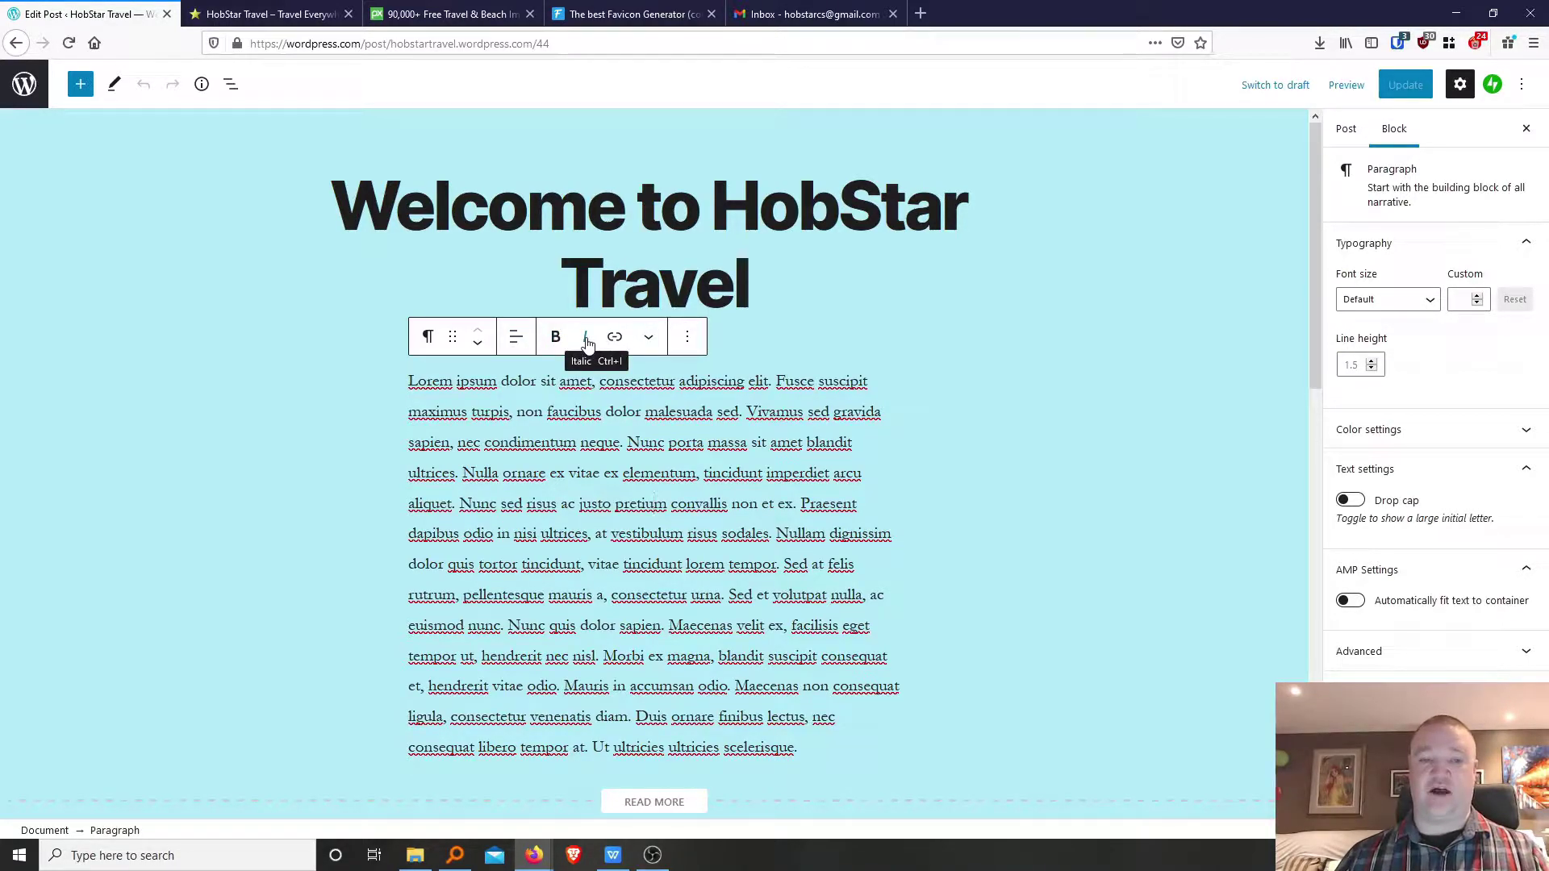
Examine the first paragraph's extra formatting choices and block options, hiding the additional block settings and showing them again.
{"action": "left_click", "coordinate": [650, 339]}
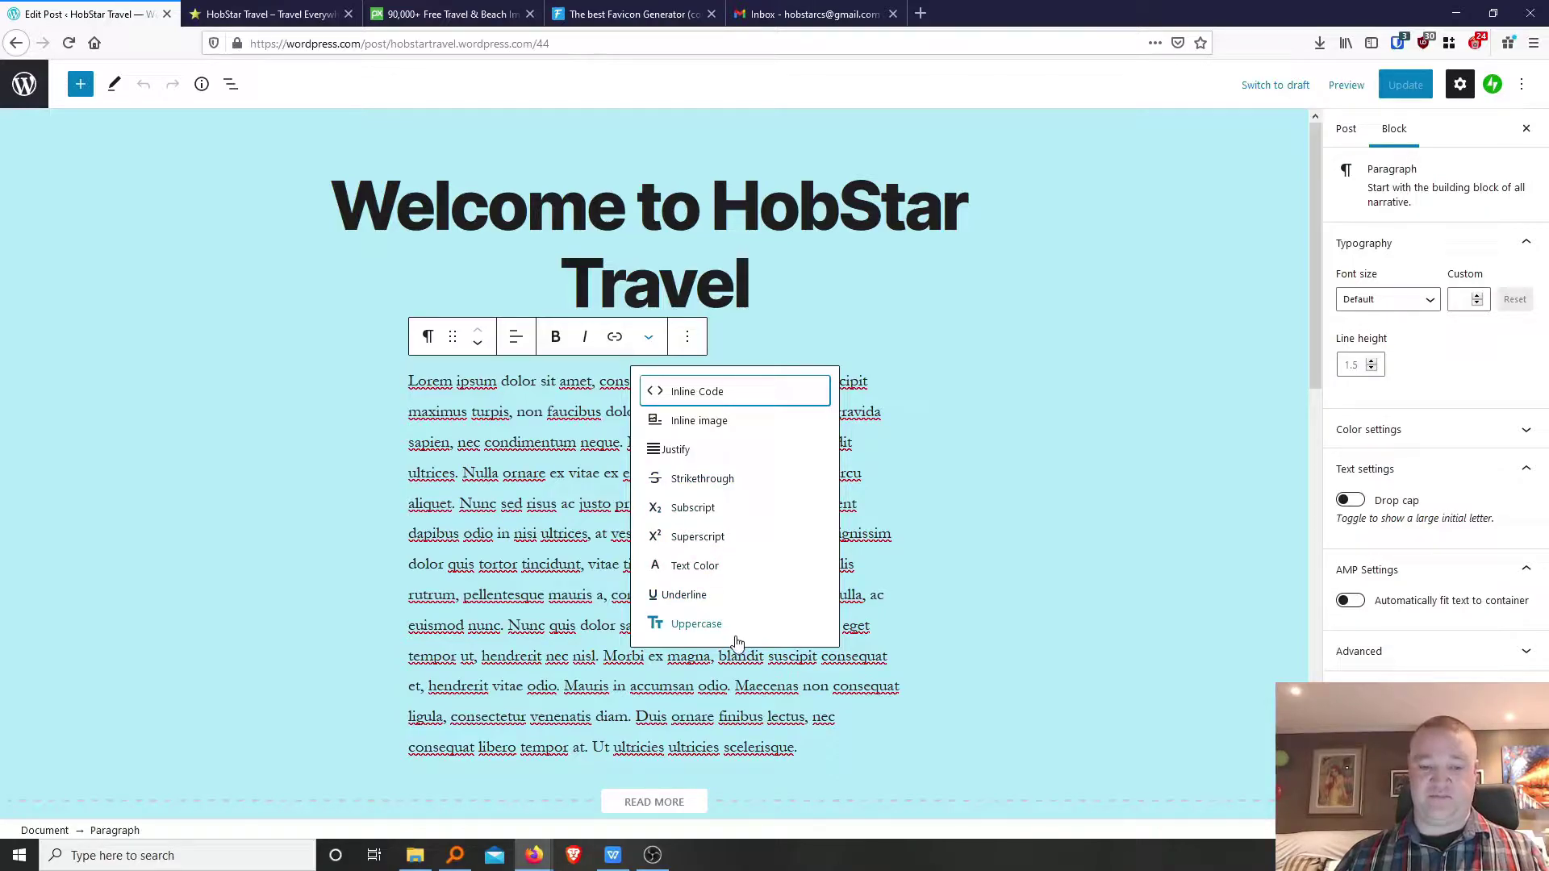
{"action": "left_click", "coordinate": [690, 338]}
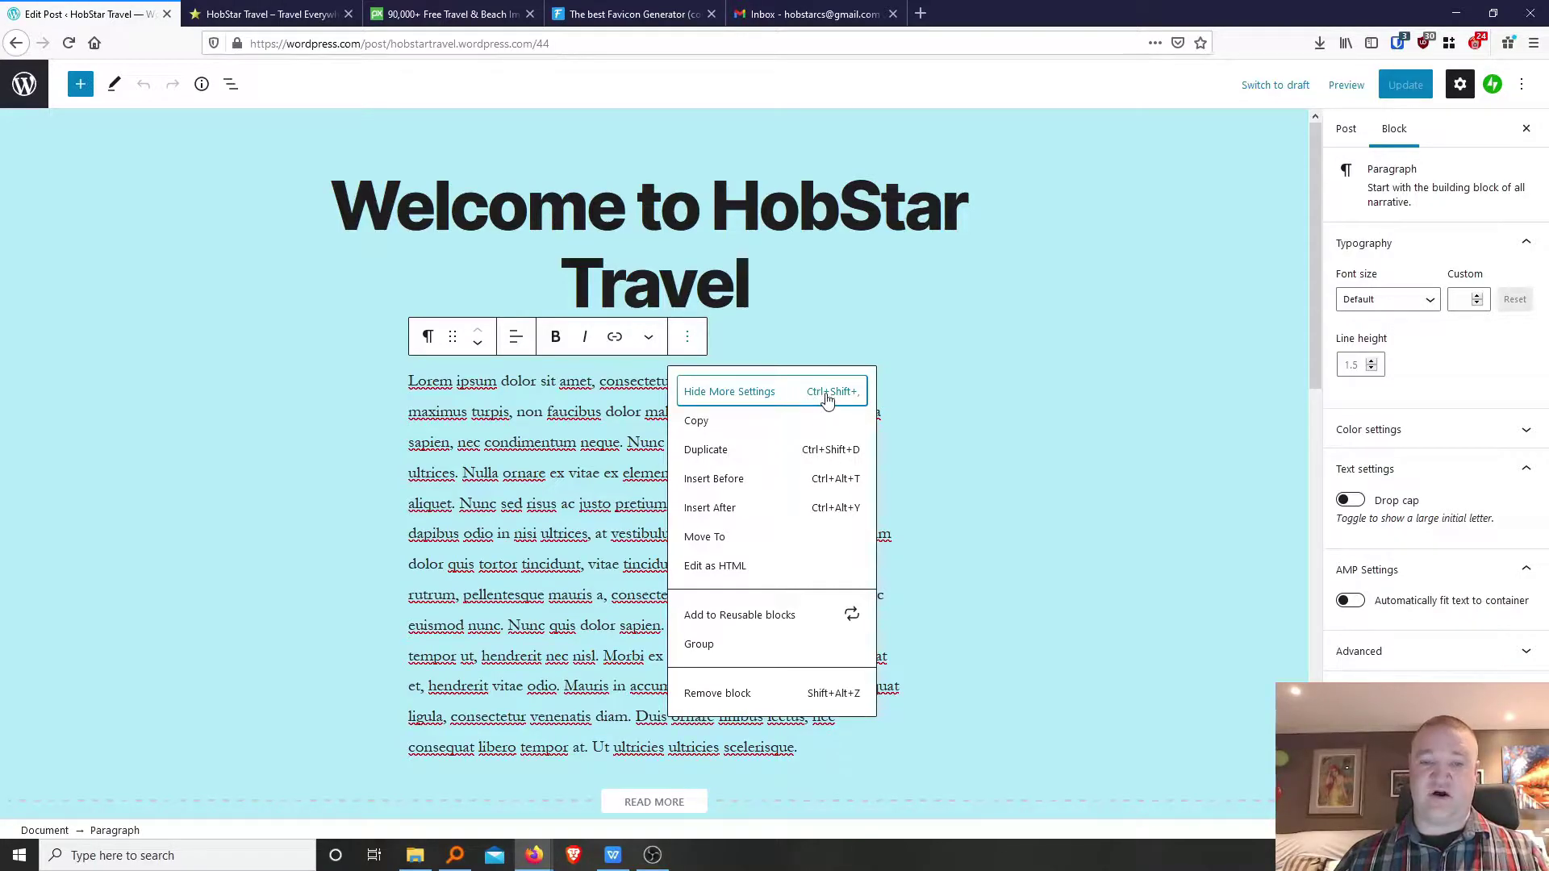
{"action": "left_click", "coordinate": [756, 394]}
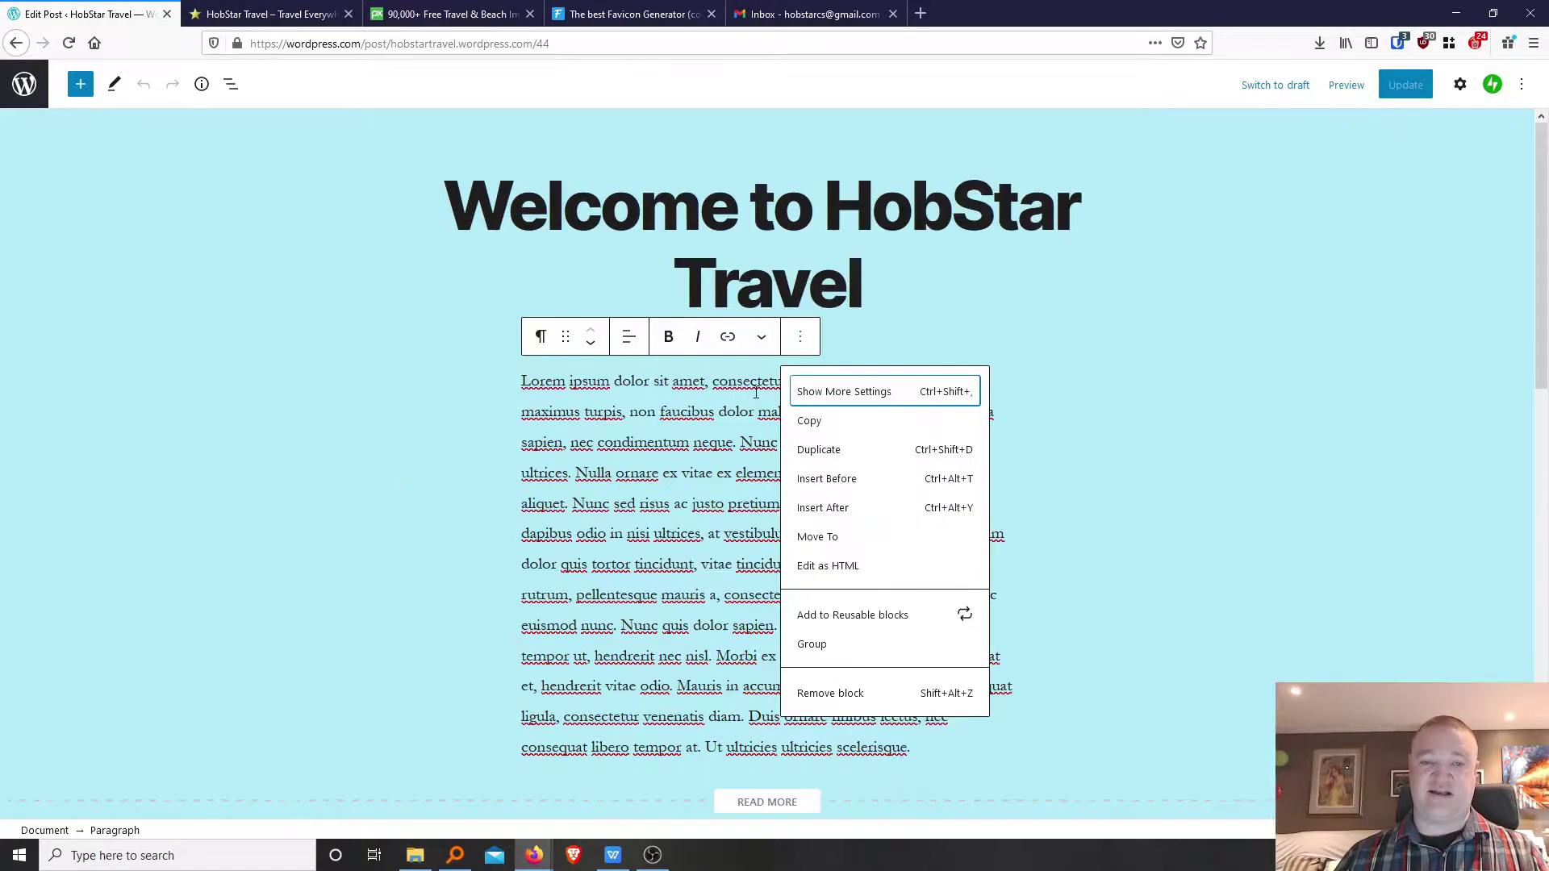
{"action": "left_click", "coordinate": [843, 393]}
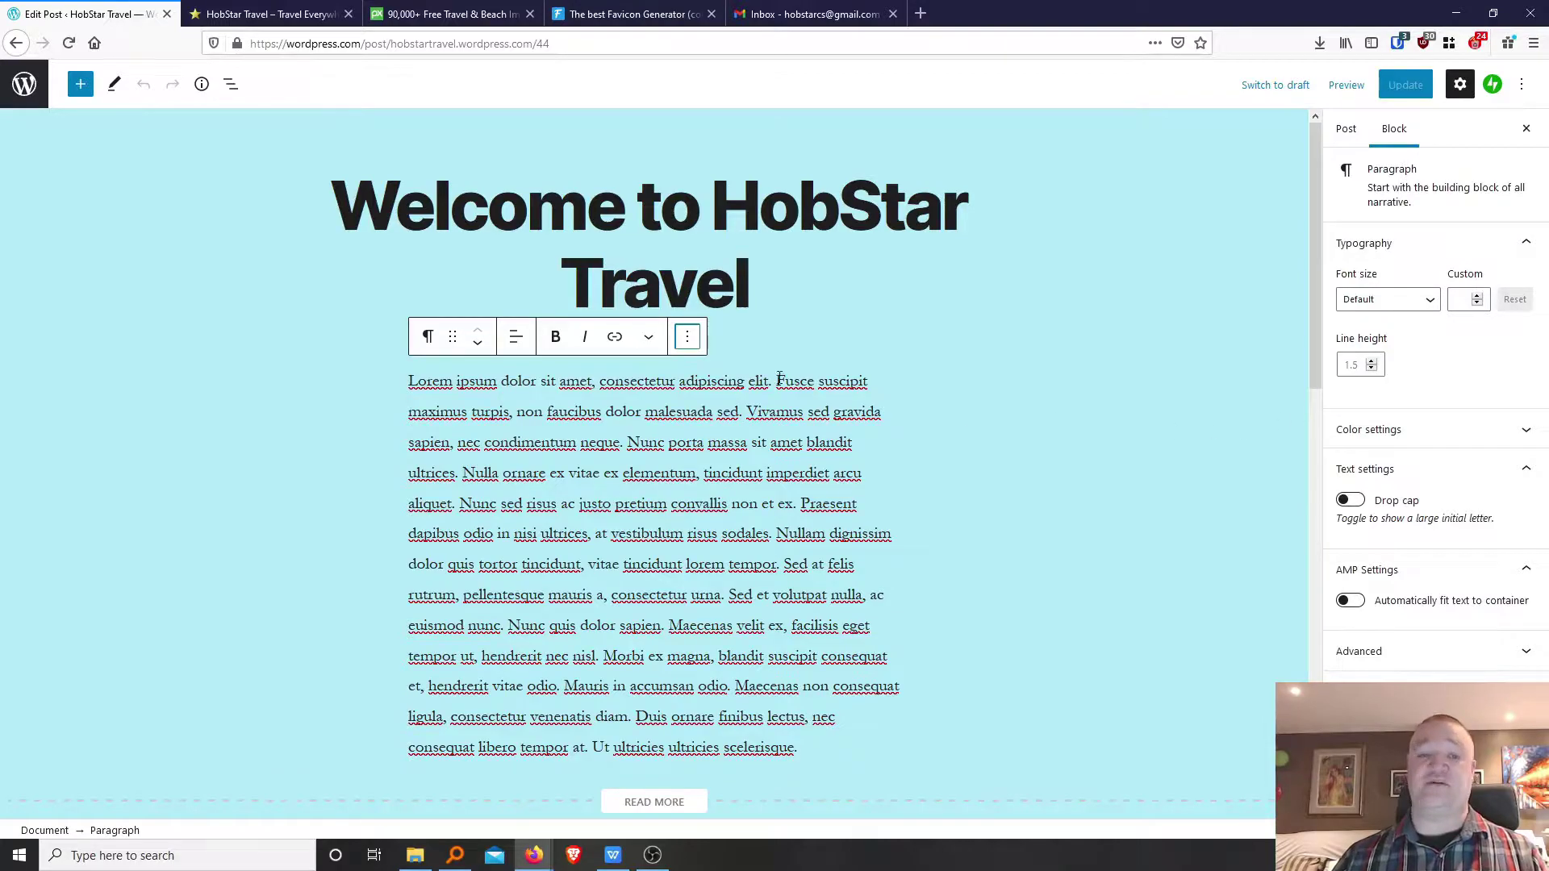
{"action": "left_click", "coordinate": [685, 347]}
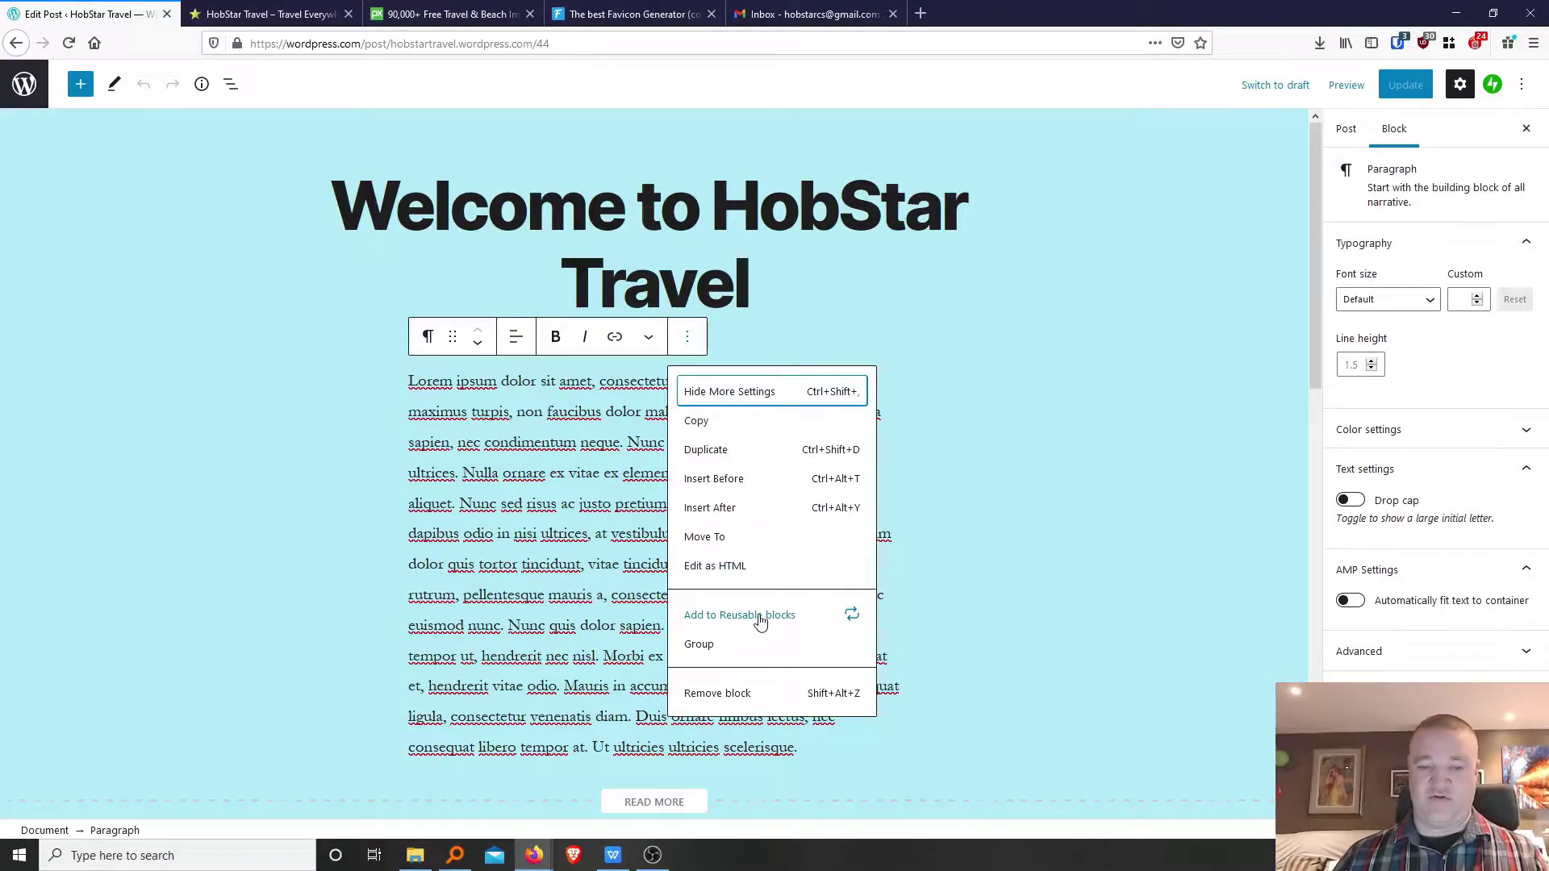
{"action": "left_click", "coordinate": [509, 652]}
{"action": "scroll", "coordinate": [524, 641], "scroll_direction": "down", "scroll_amount": 3}
{"action": "scroll", "coordinate": [546, 627], "scroll_direction": "up", "scroll_amount": 2}
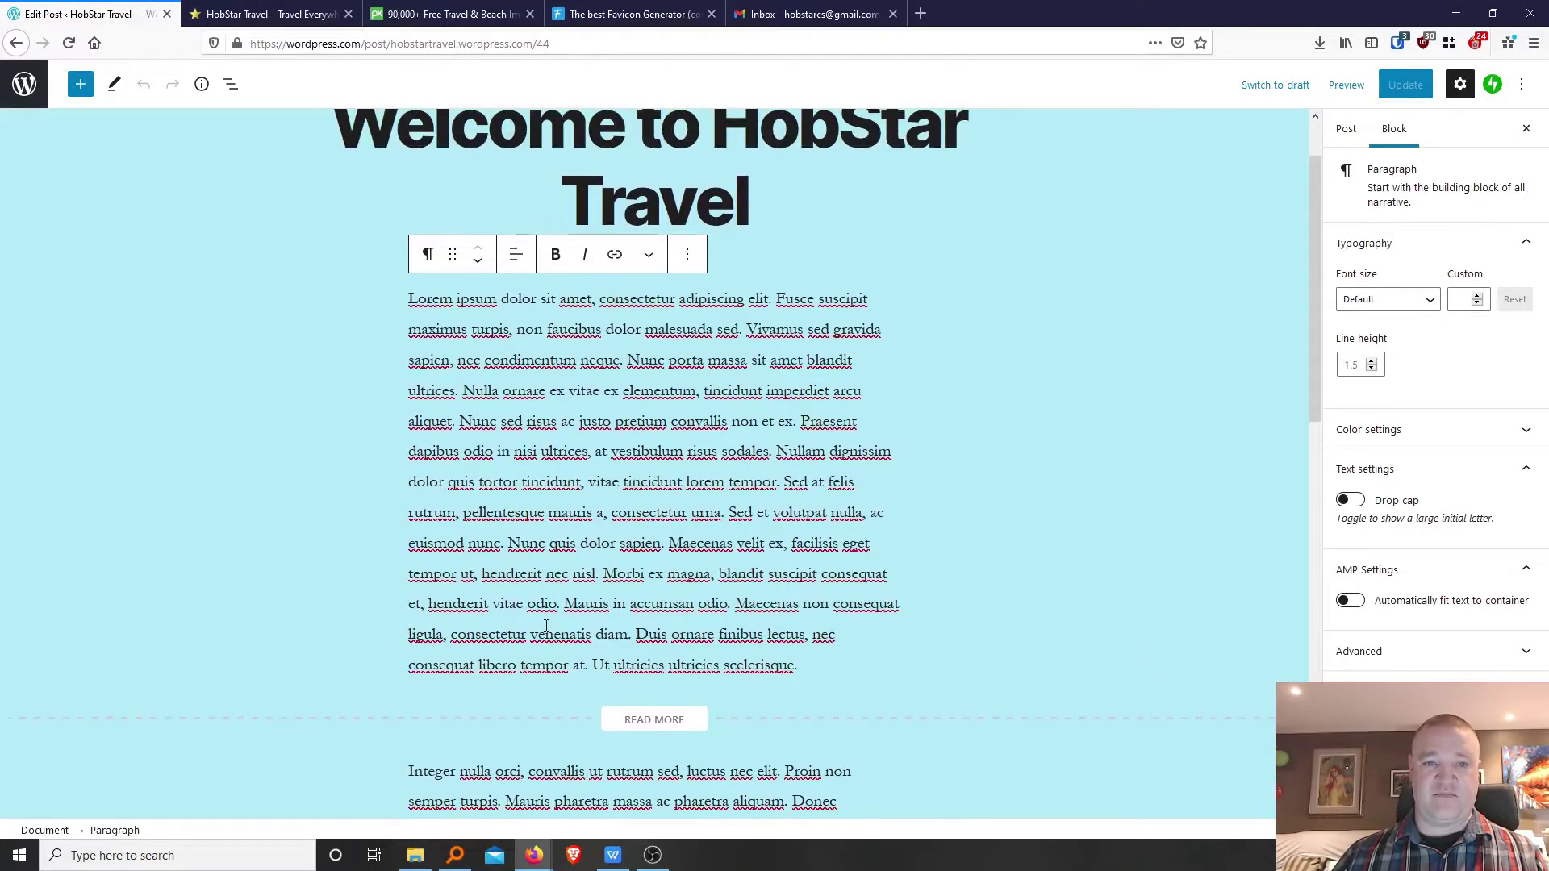
{"action": "scroll", "coordinate": [547, 627], "scroll_direction": "down", "scroll_amount": 1}
{"action": "scroll", "coordinate": [700, 490], "scroll_direction": "up", "scroll_amount": 1}
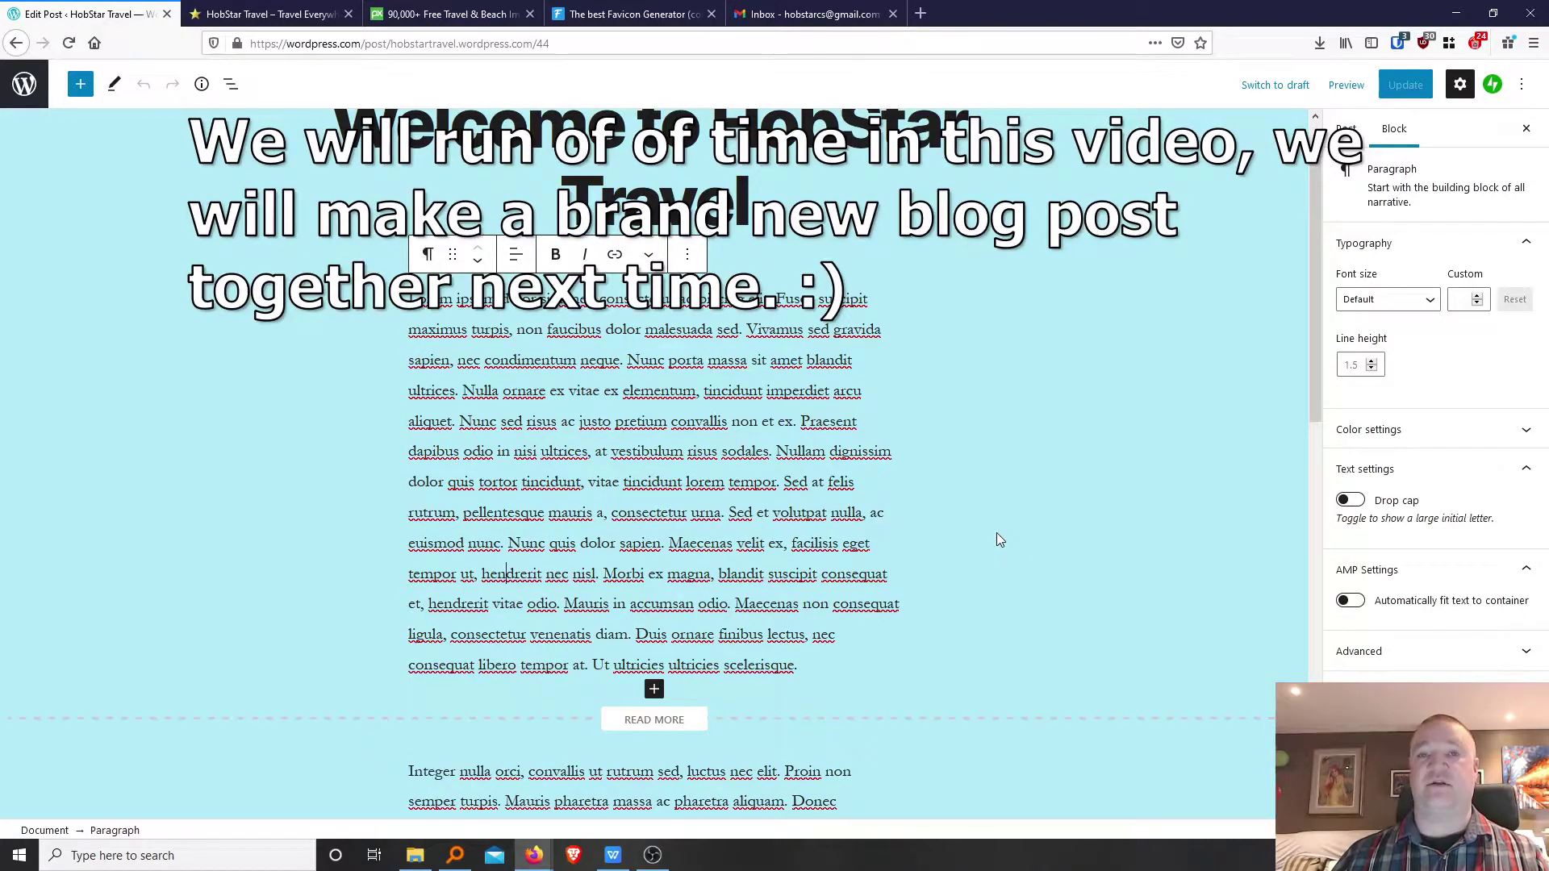
Insert an empty block before the "Integer nulla orci" paragraph, just below the Read More break.
{"action": "scroll", "coordinate": [998, 532], "scroll_direction": "down", "scroll_amount": 4}
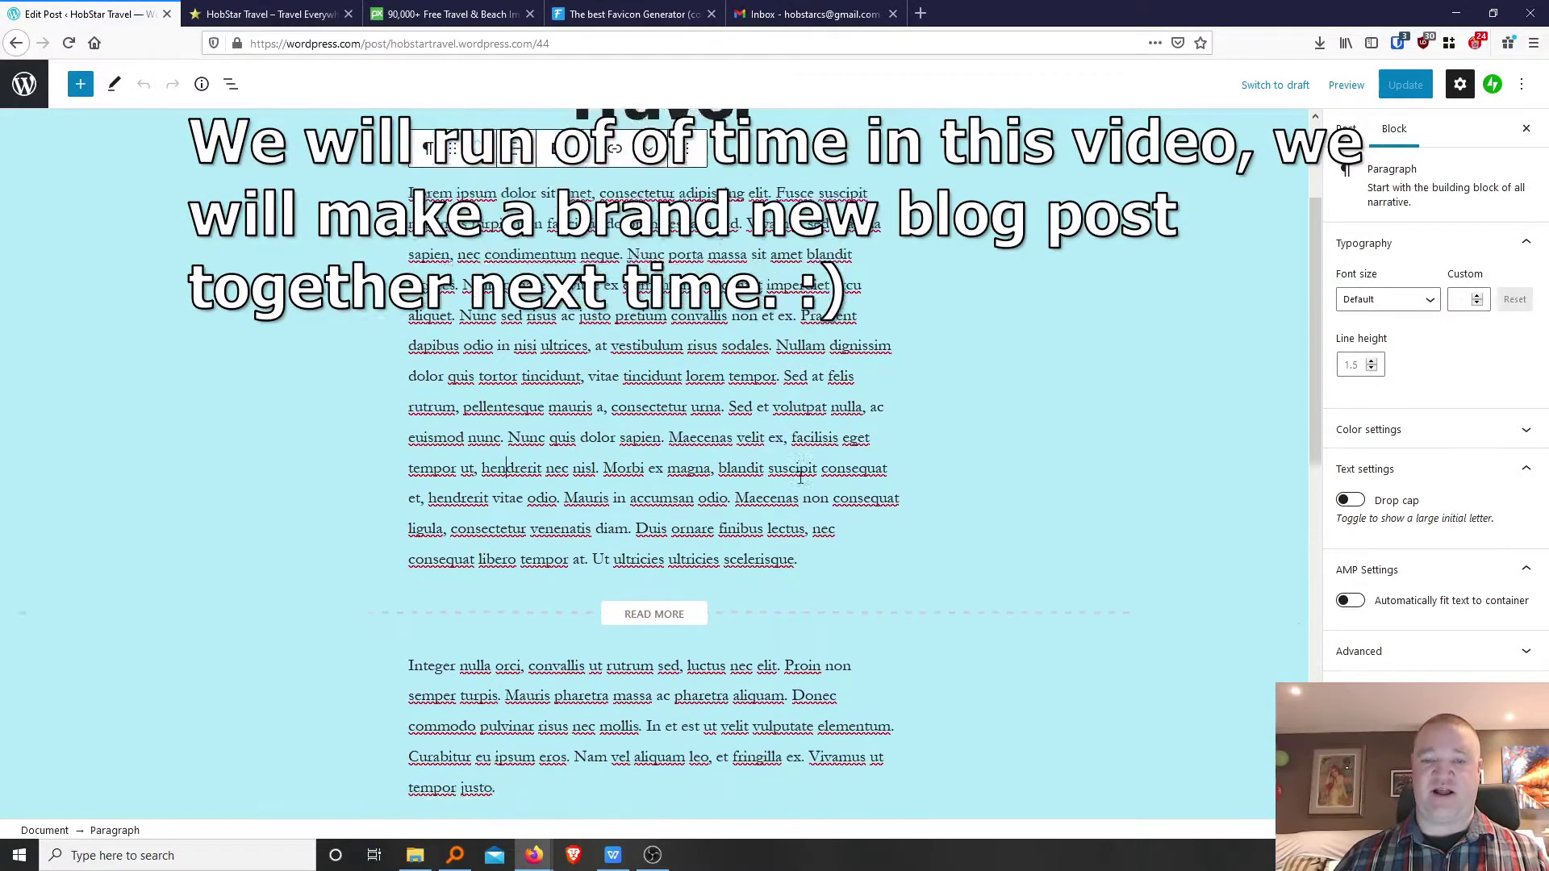
{"action": "scroll", "coordinate": [650, 335], "scroll_direction": "down", "scroll_amount": 1}
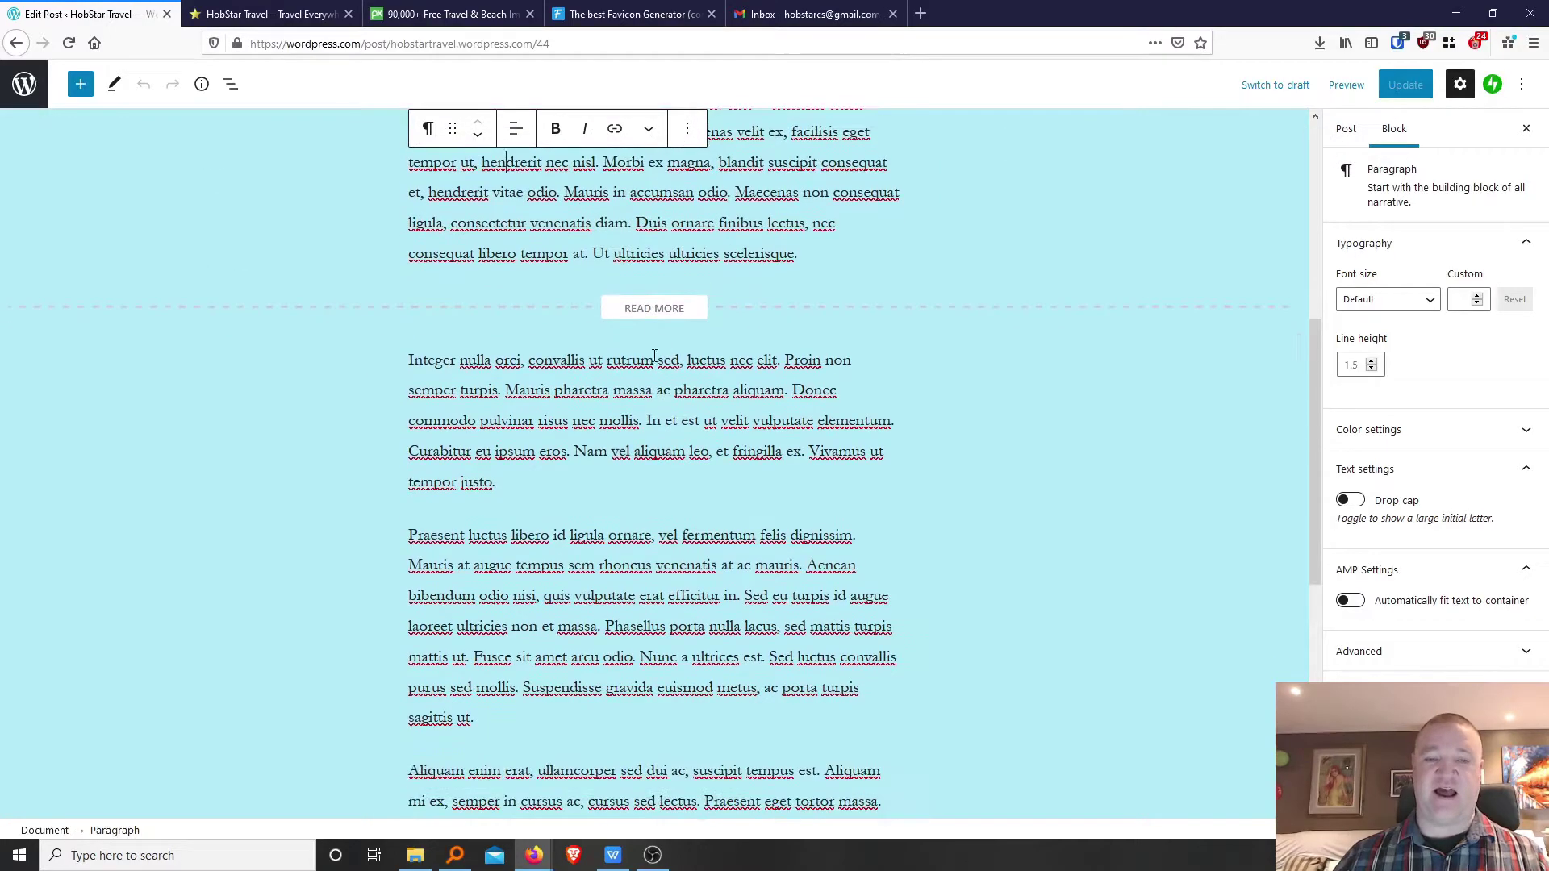
{"action": "left_click", "coordinate": [632, 360]}
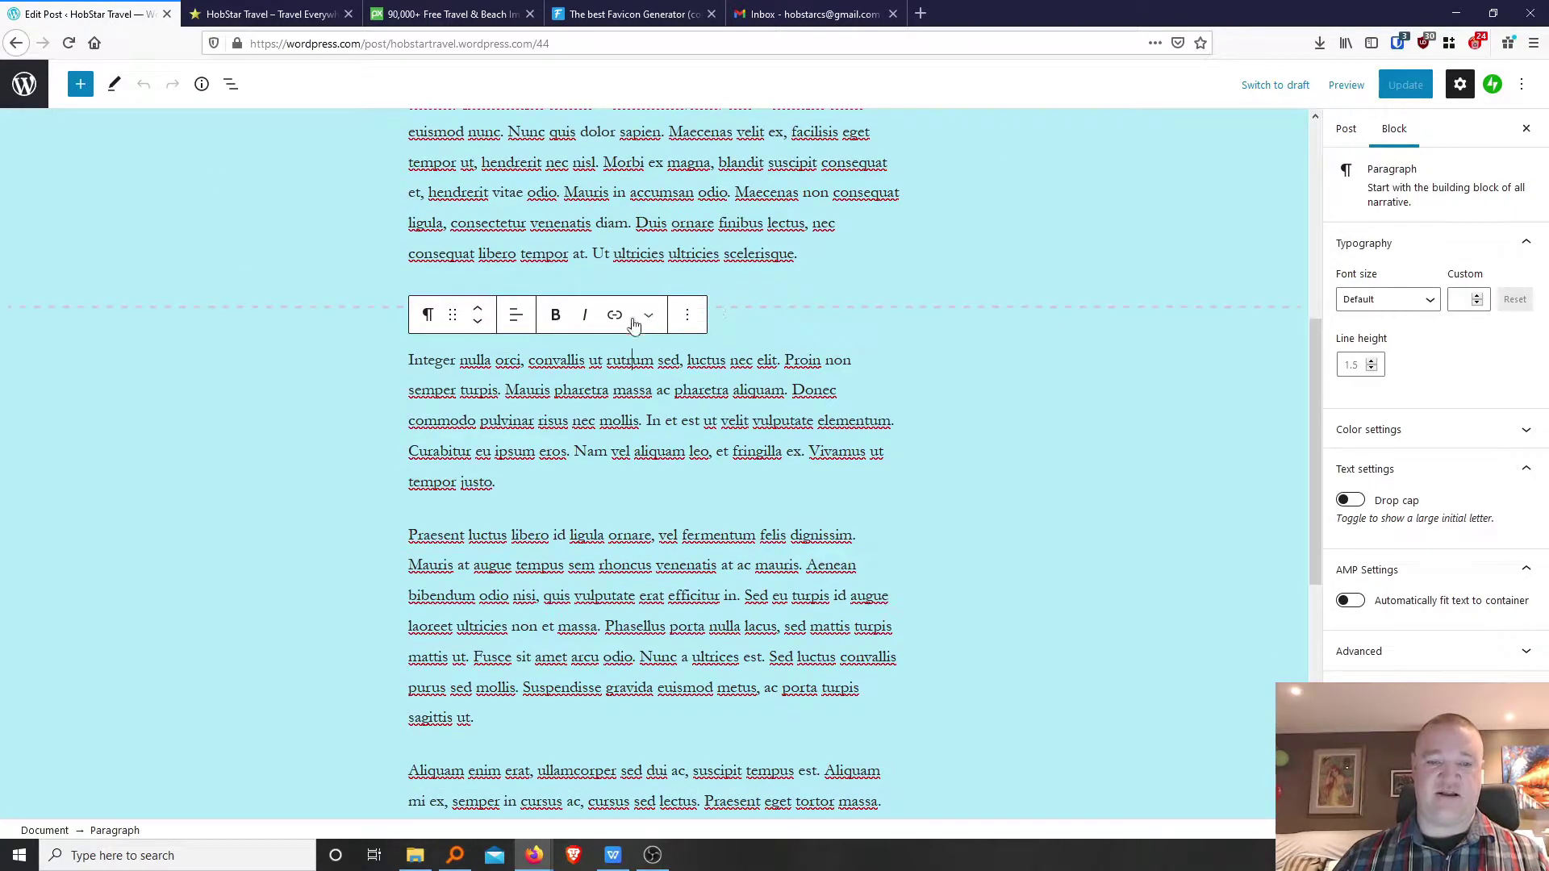
{"action": "left_click", "coordinate": [394, 388]}
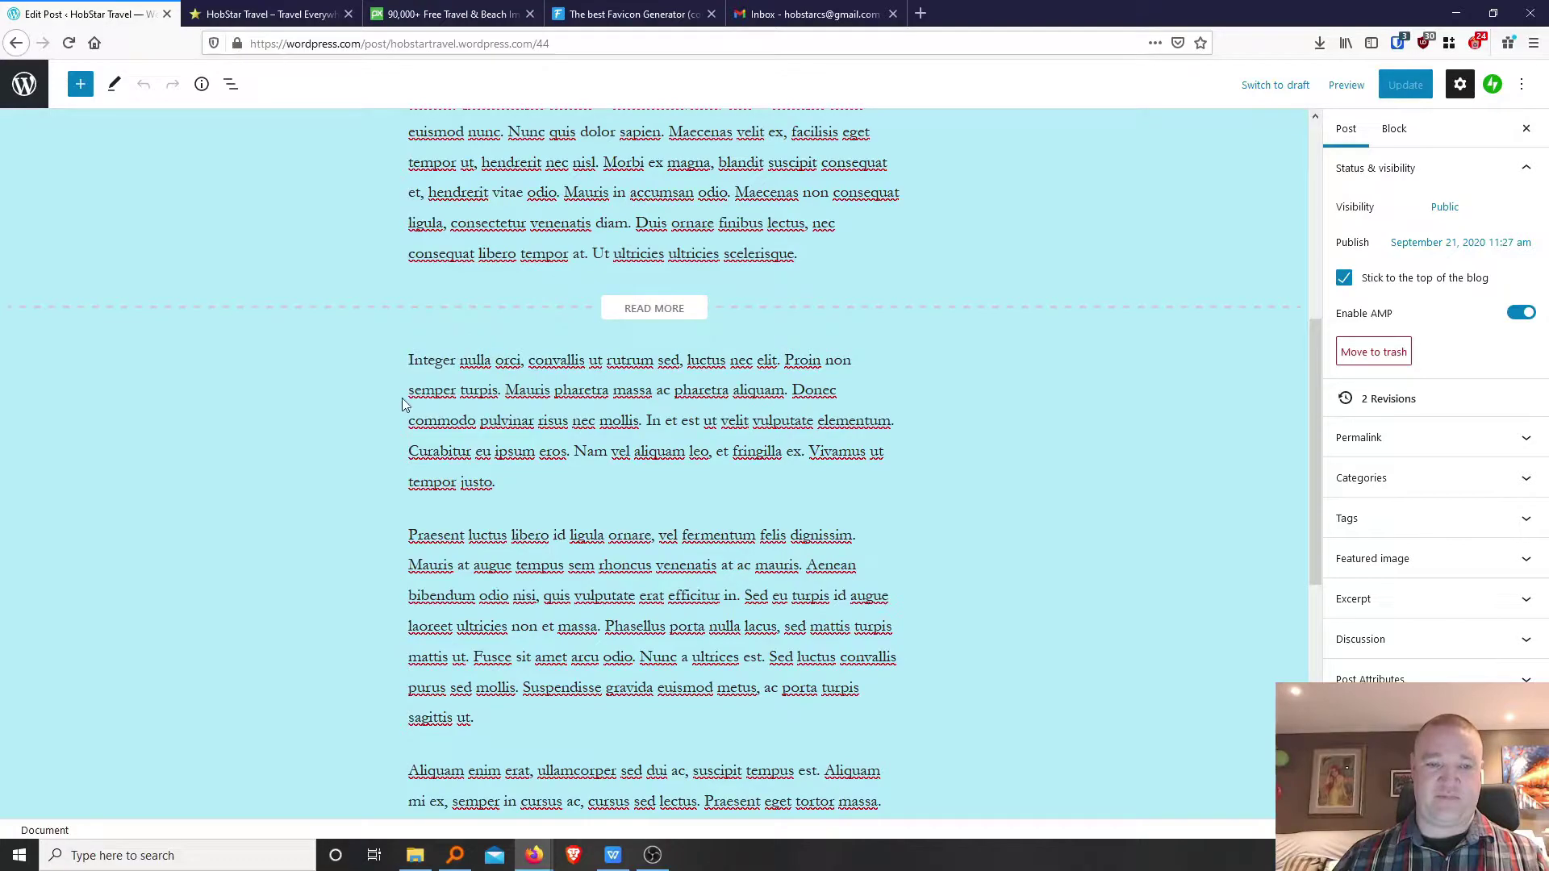
{"action": "left_click", "coordinate": [409, 365]}
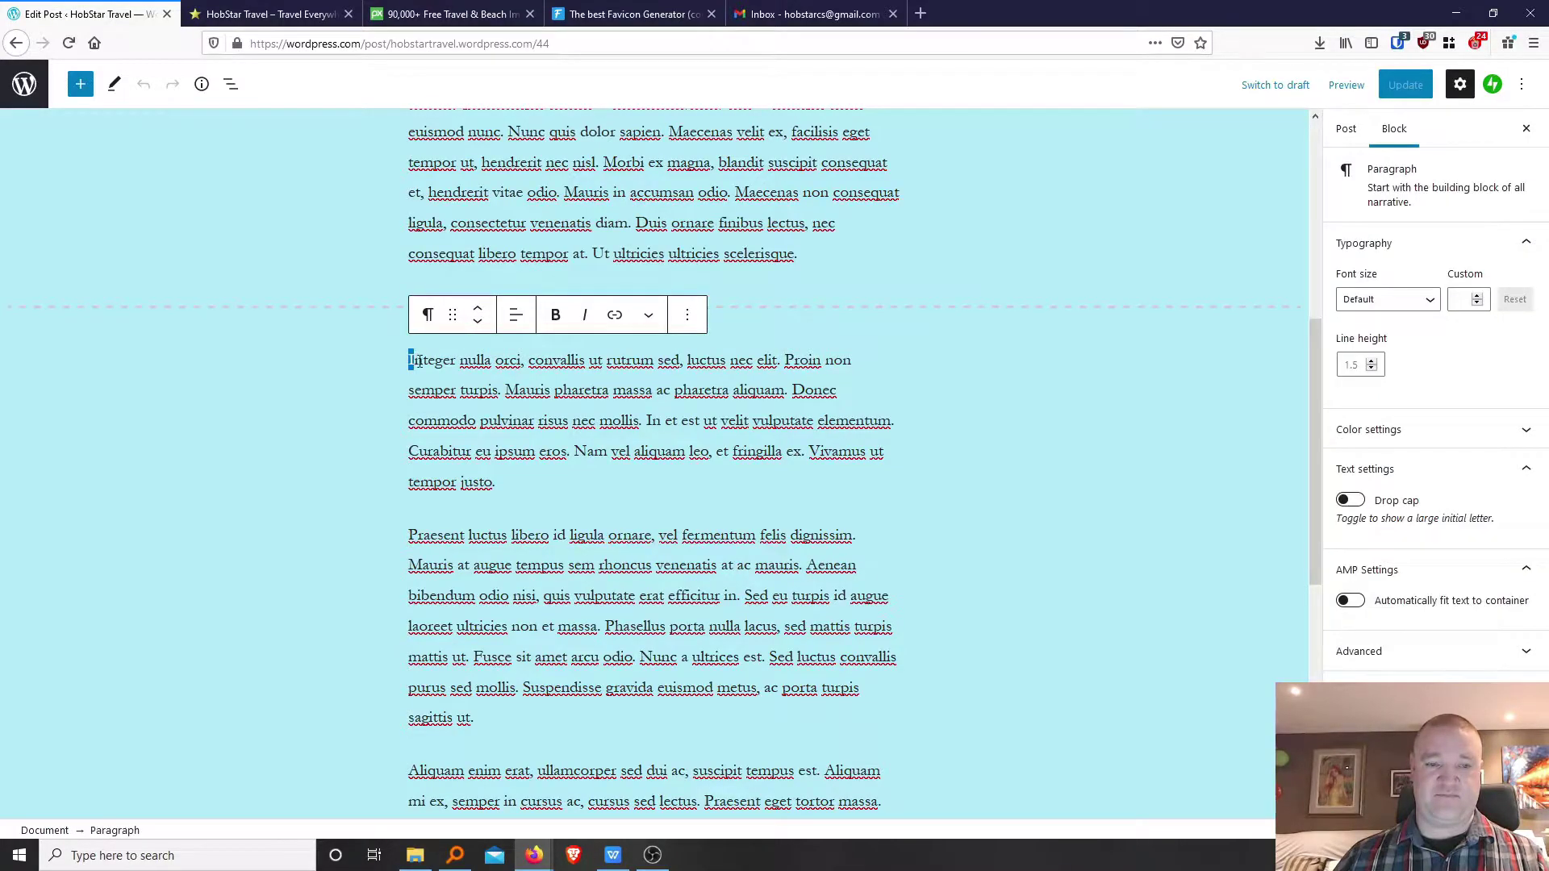
{"action": "left_click", "coordinate": [689, 316]}
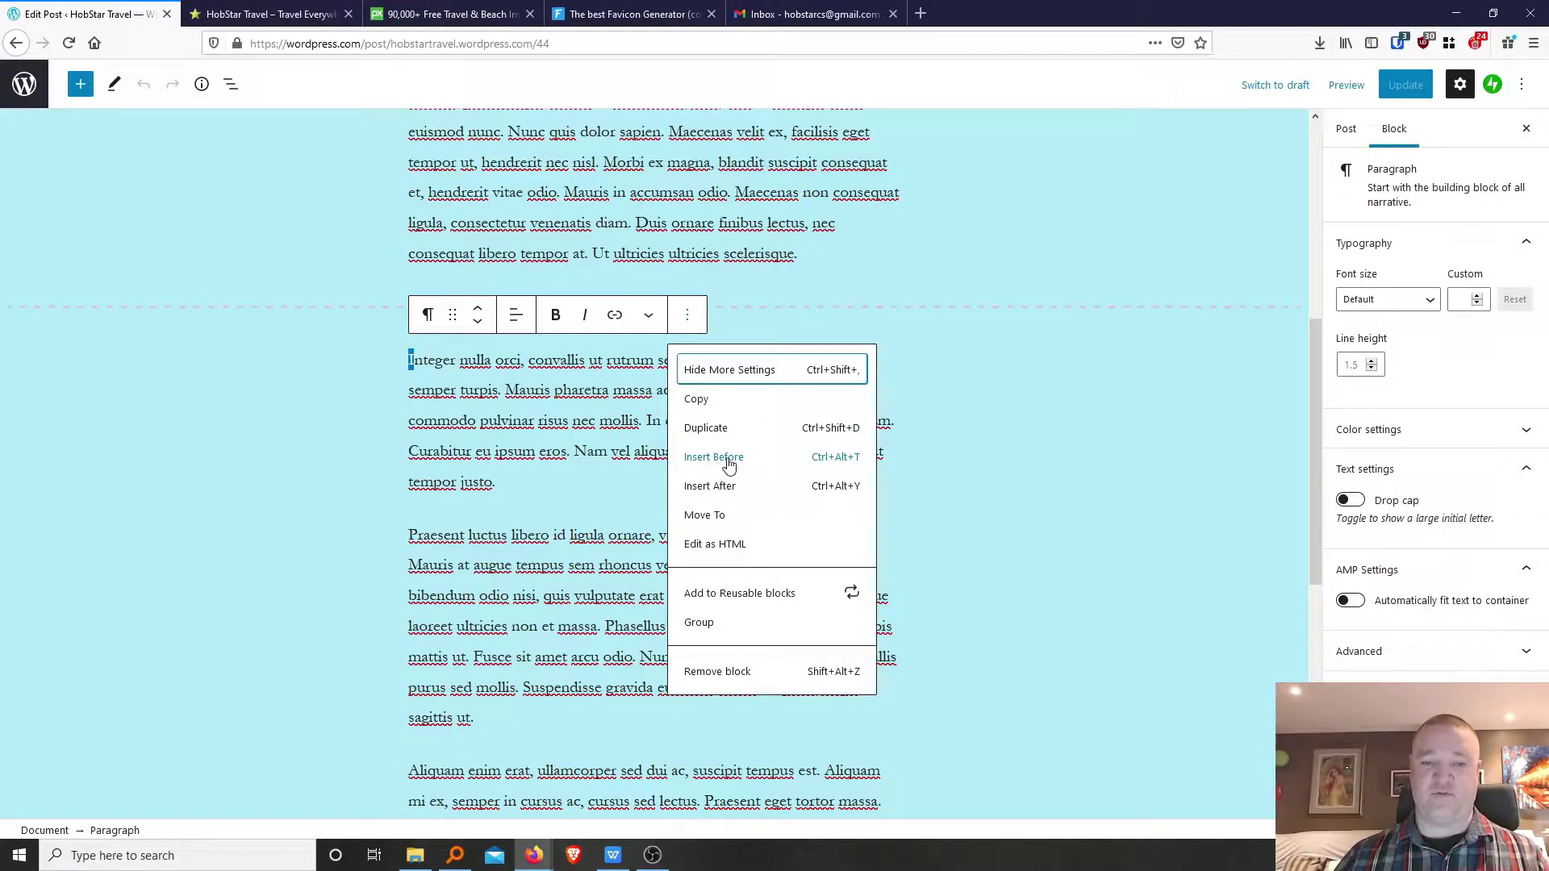
{"action": "left_click", "coordinate": [687, 316]}
{"action": "left_click", "coordinate": [688, 316]}
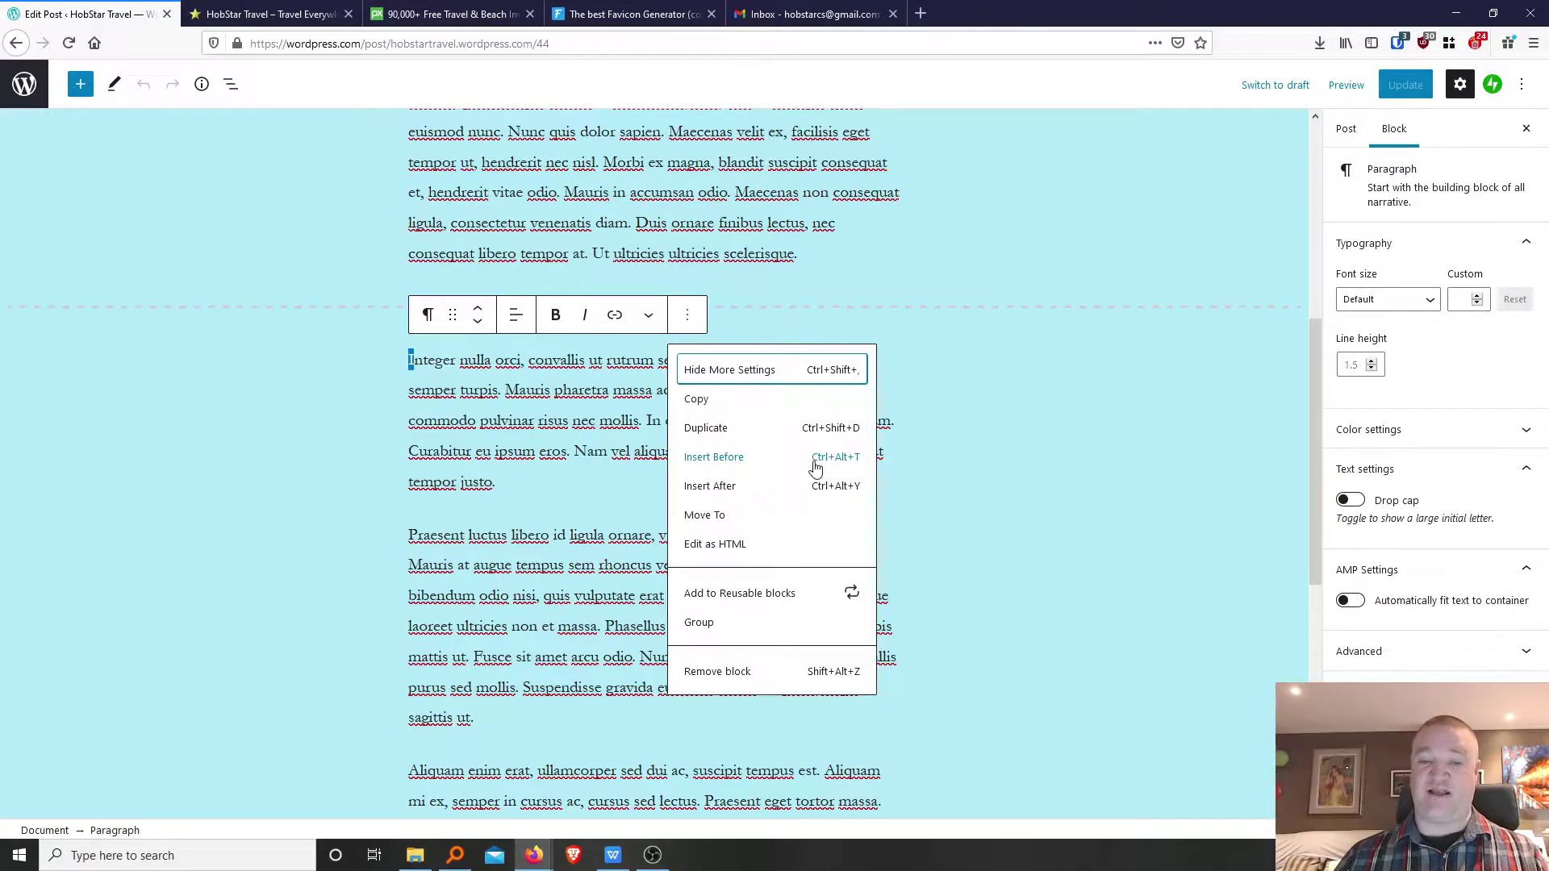
{"action": "left_click", "coordinate": [702, 458]}
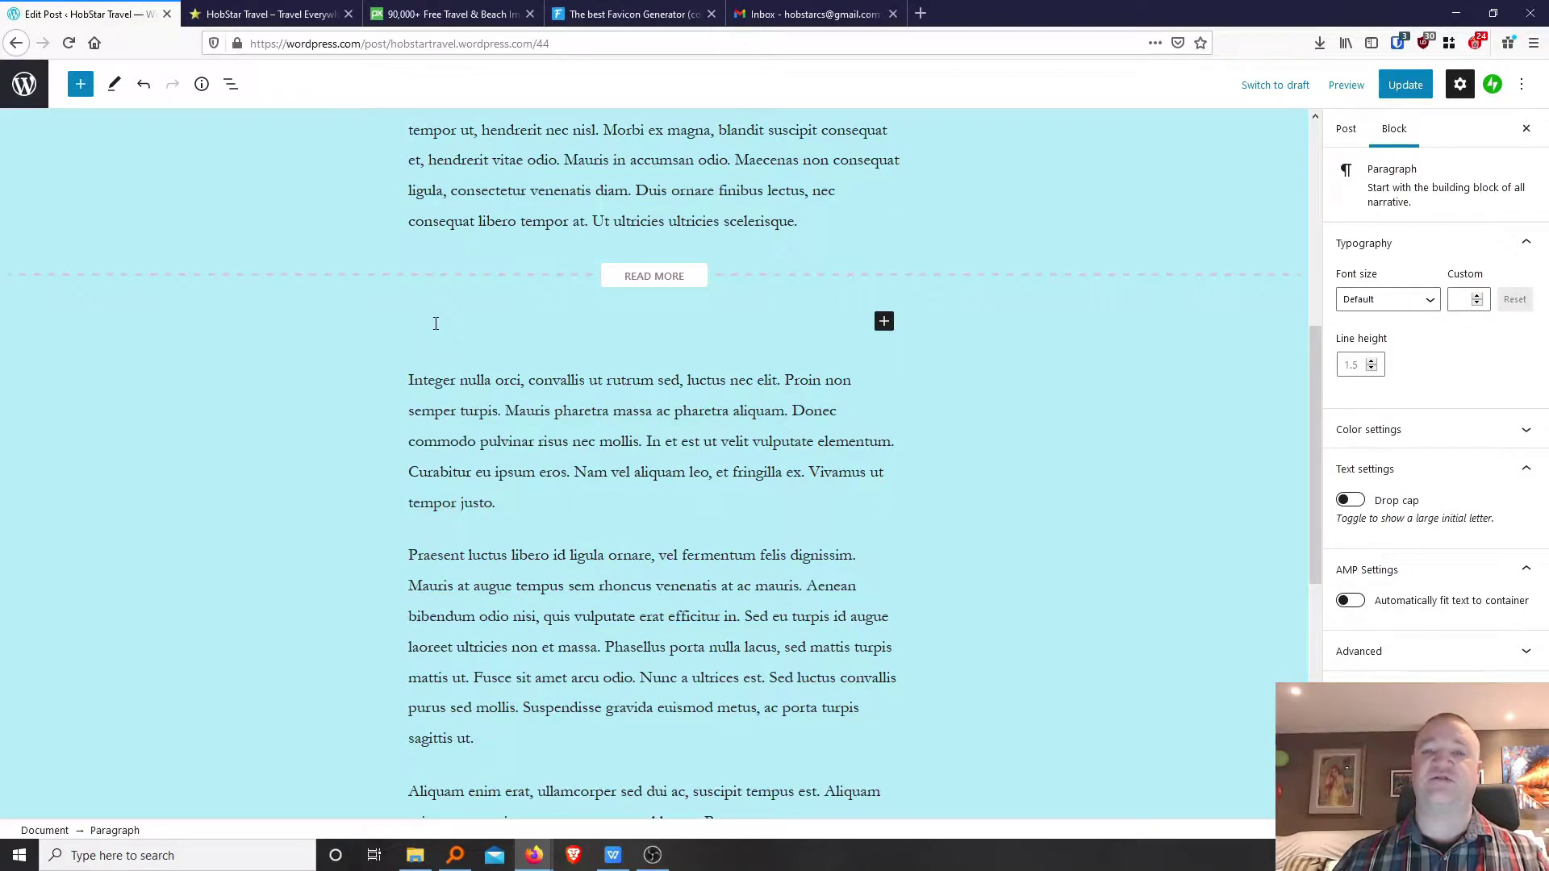
Enter "My Holiday" in the empty block below the Read More break and transform it into a heading.
{"action": "left_click", "coordinate": [291, 334]}
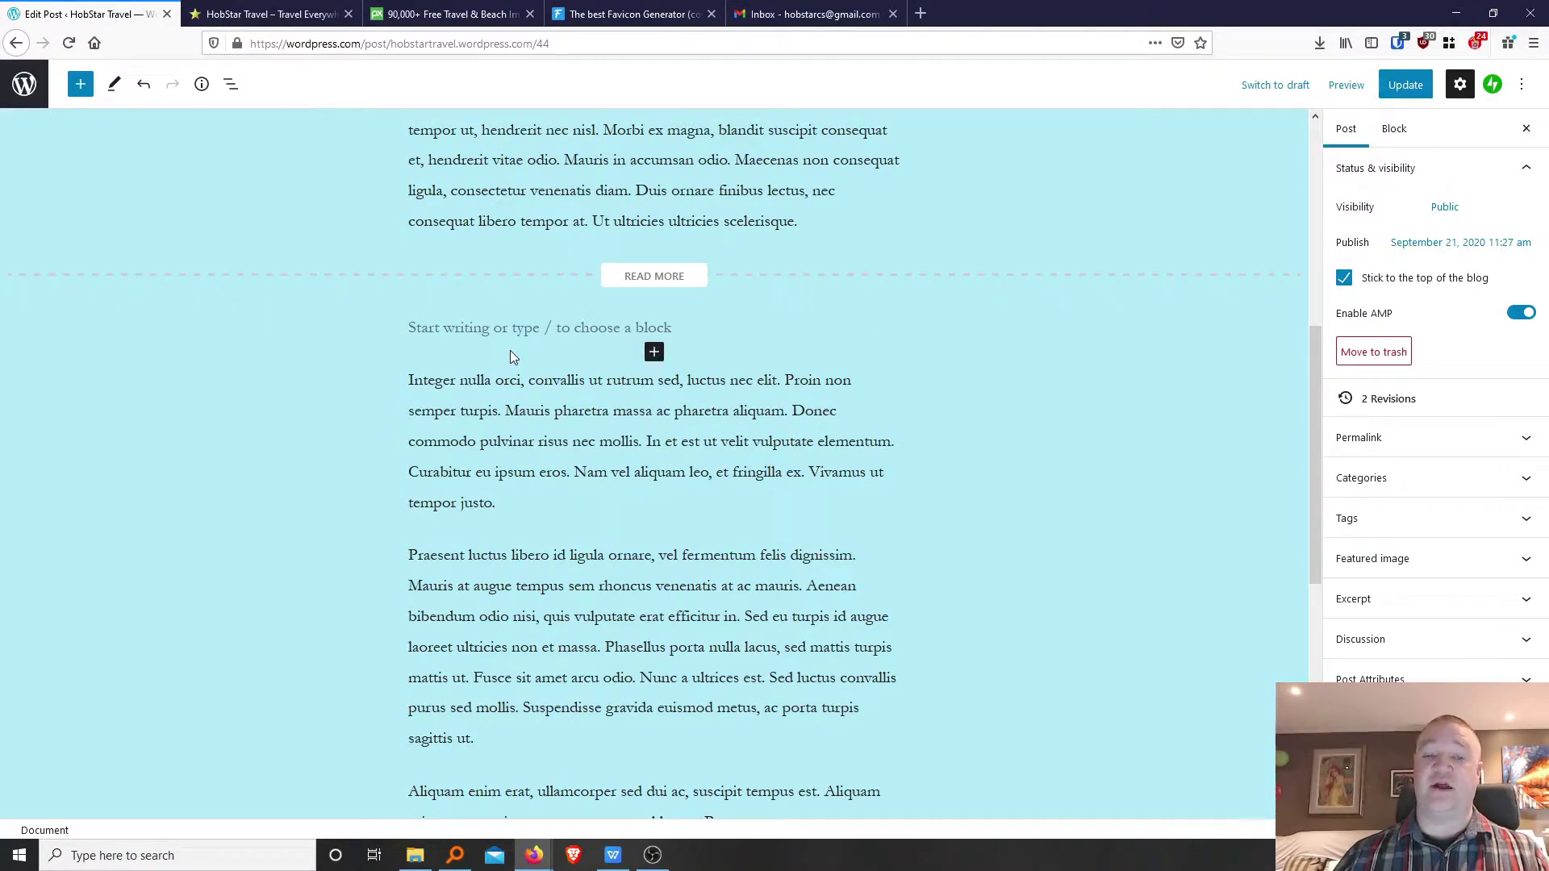
{"action": "left_click", "coordinate": [480, 330]}
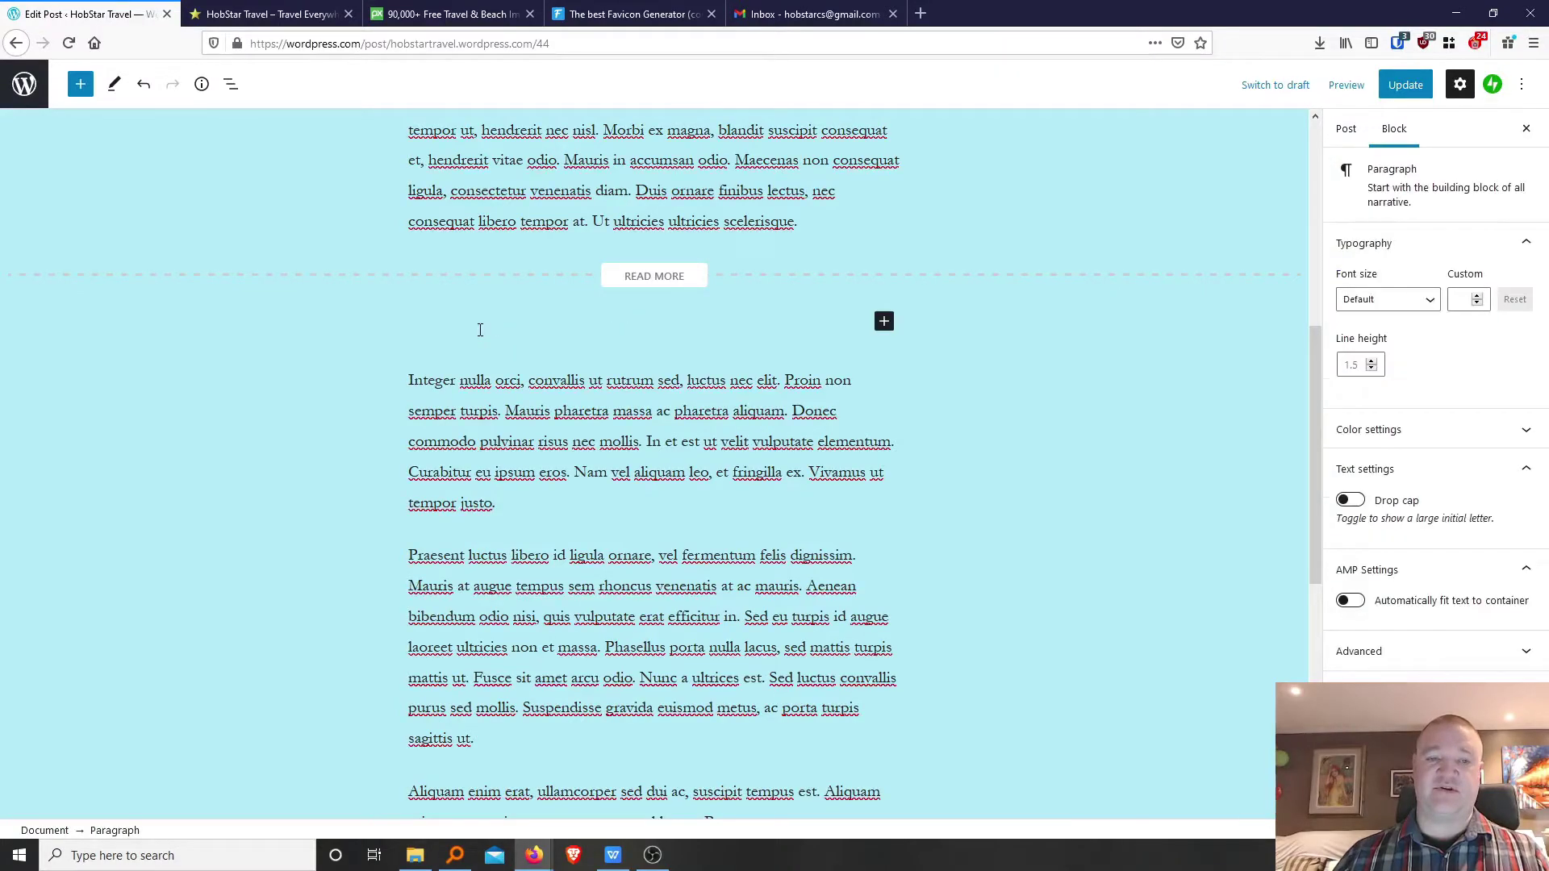
{"action": "type", "text": "My Holiday"}
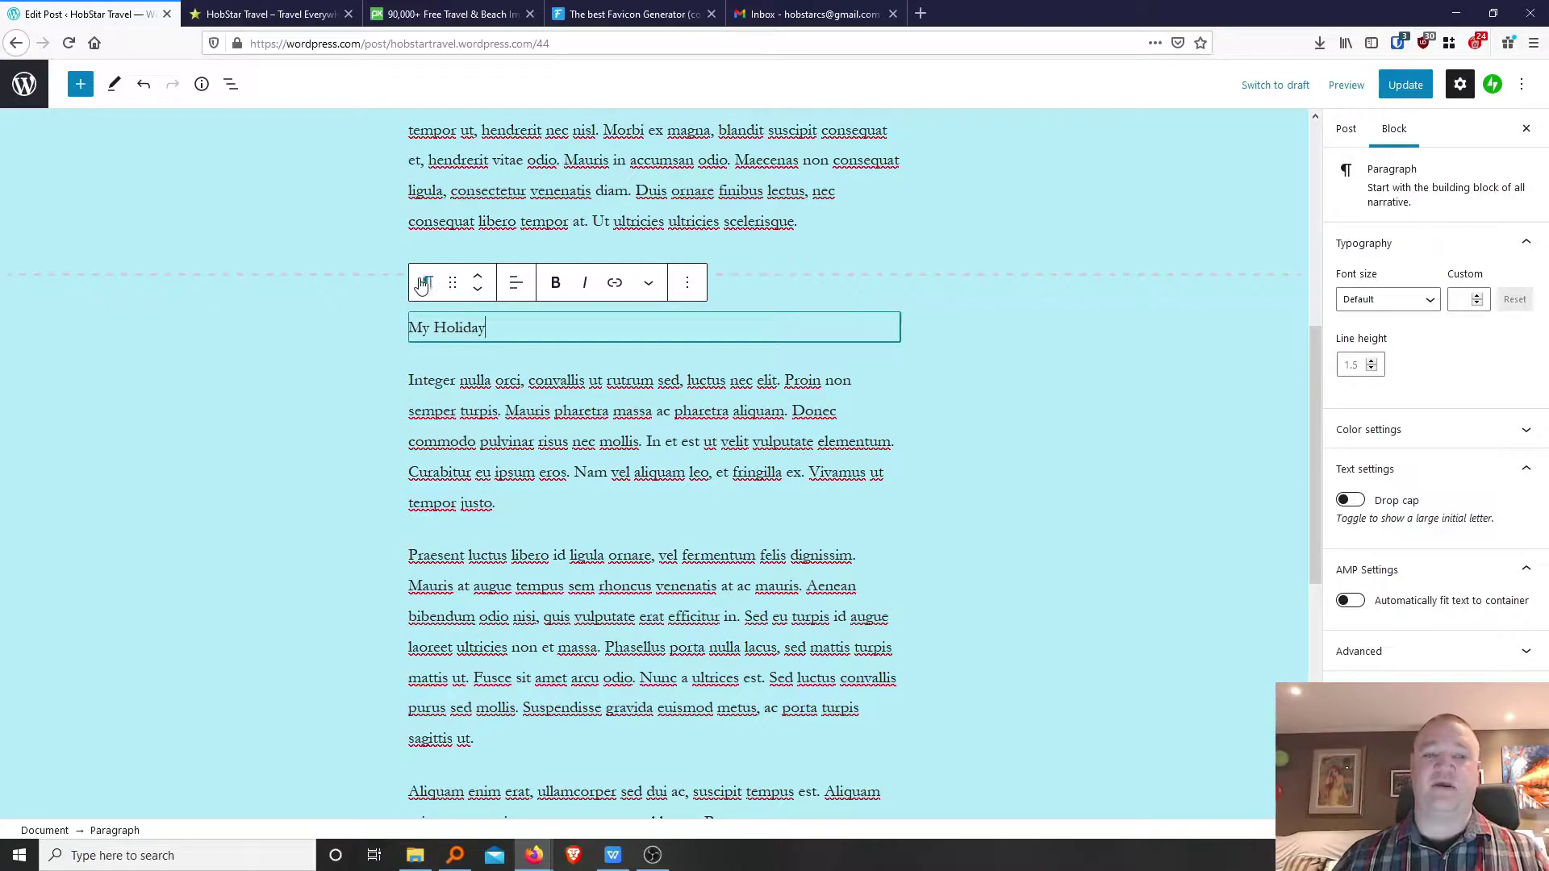
{"action": "left_click", "coordinate": [427, 283]}
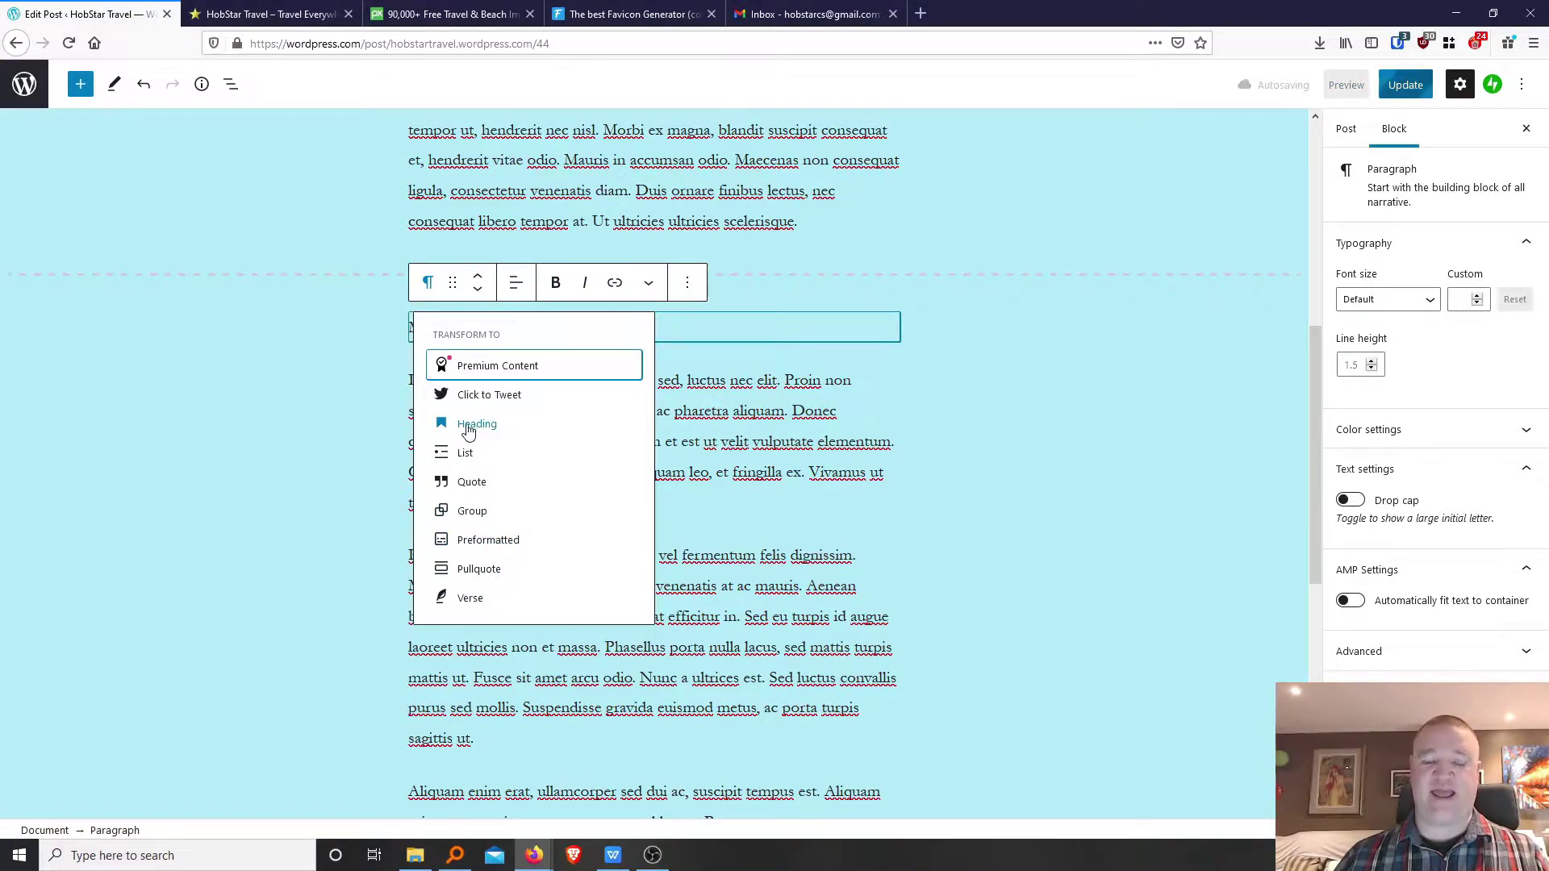
{"action": "left_click", "coordinate": [516, 428]}
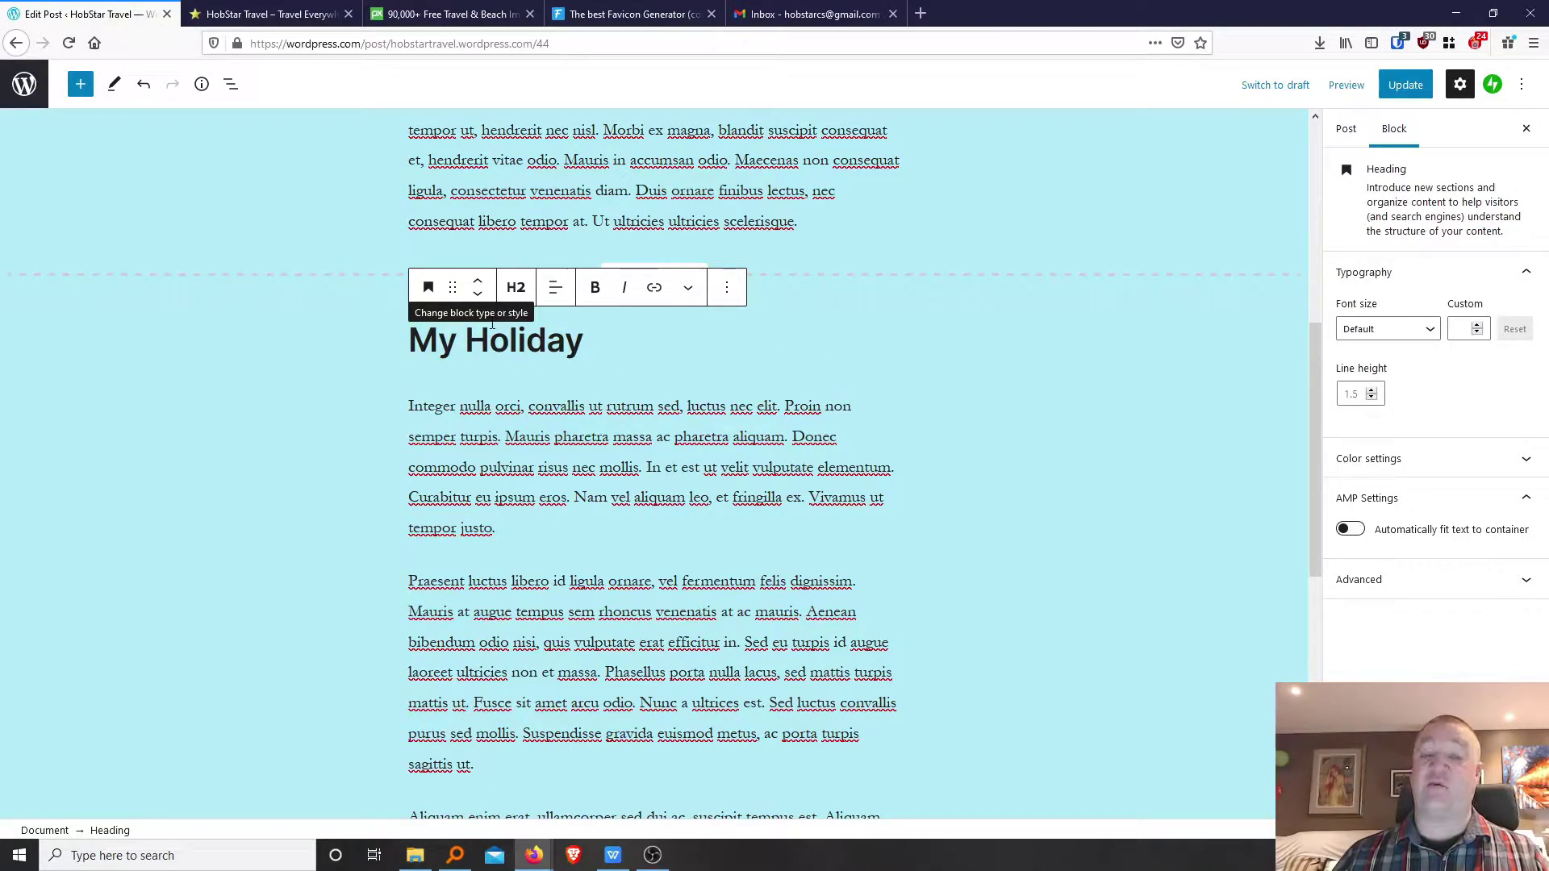
Search the available blocks for "image" and add an Image block directly below the "My Holiday" heading.
{"action": "left_click", "coordinate": [727, 293]}
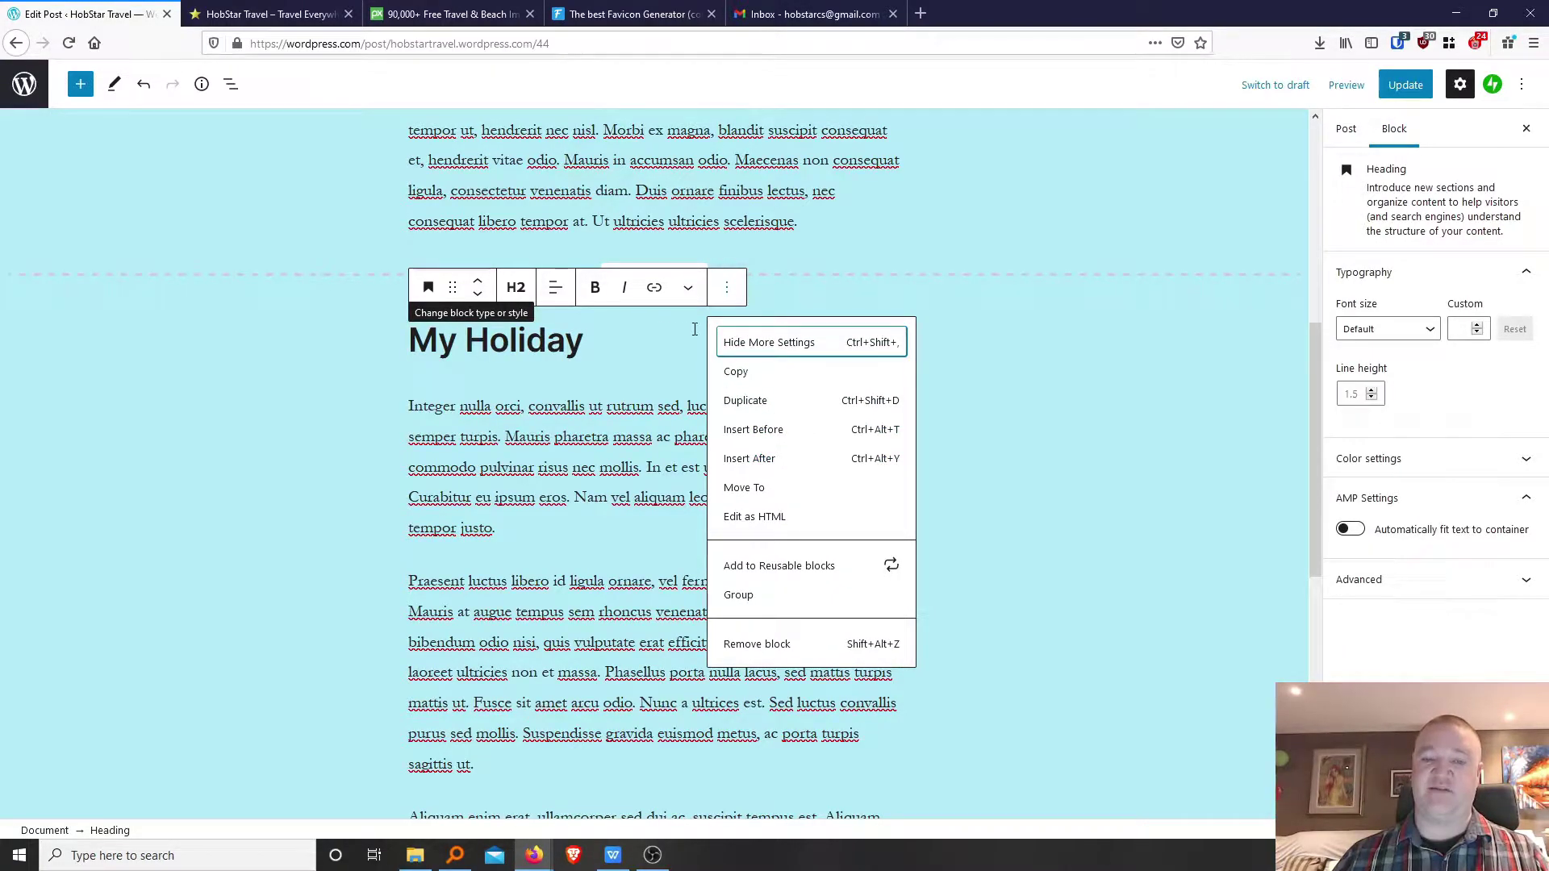
{"action": "left_click", "coordinate": [1070, 337]}
{"action": "left_click", "coordinate": [615, 346]}
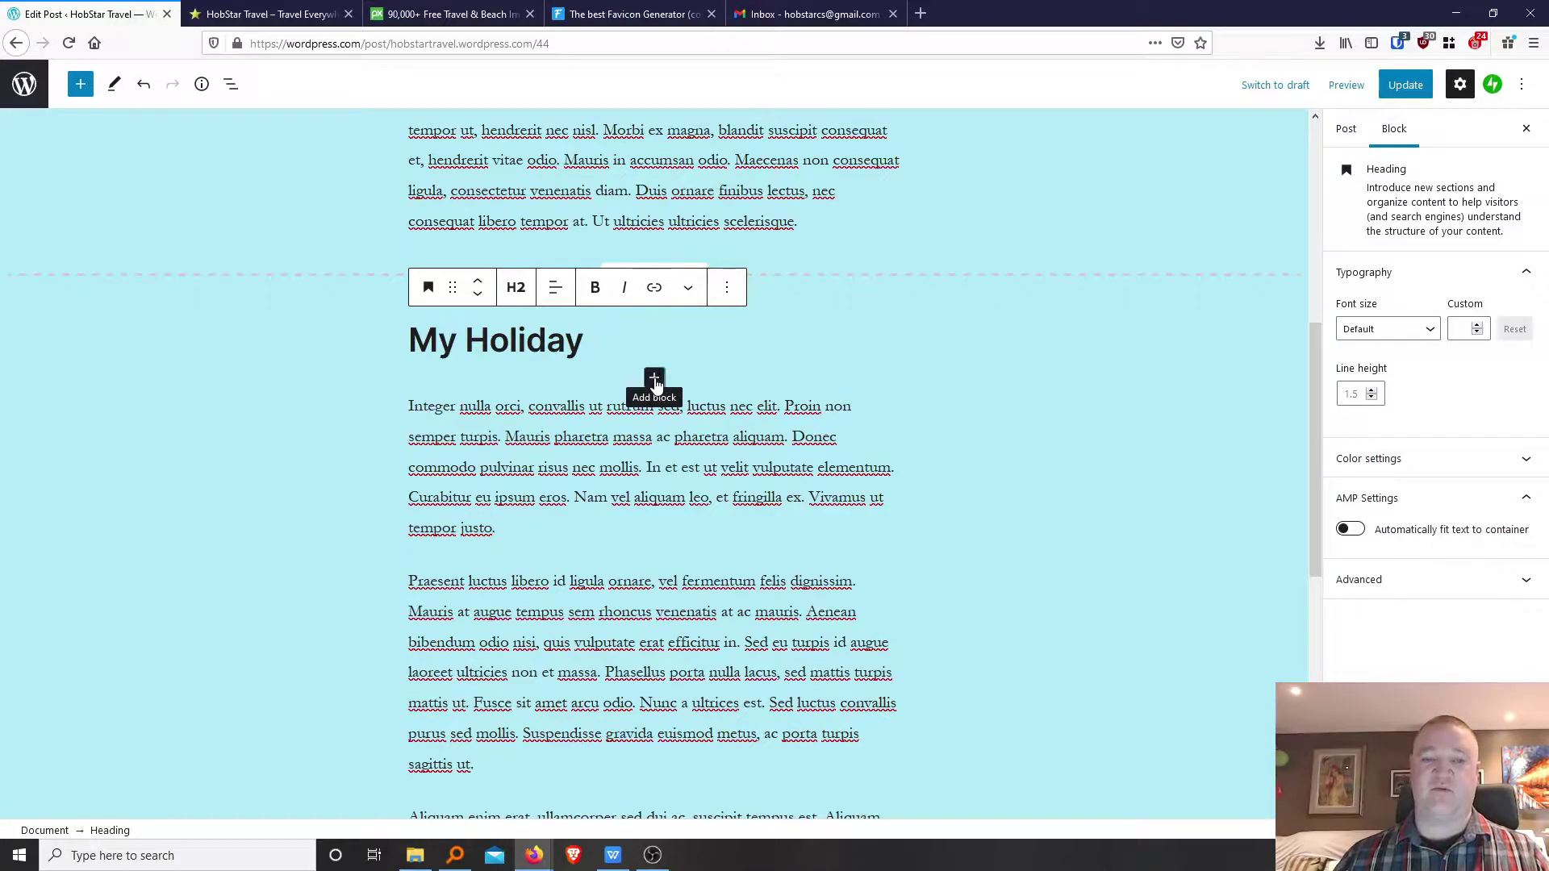
{"action": "left_click", "coordinate": [655, 380]}
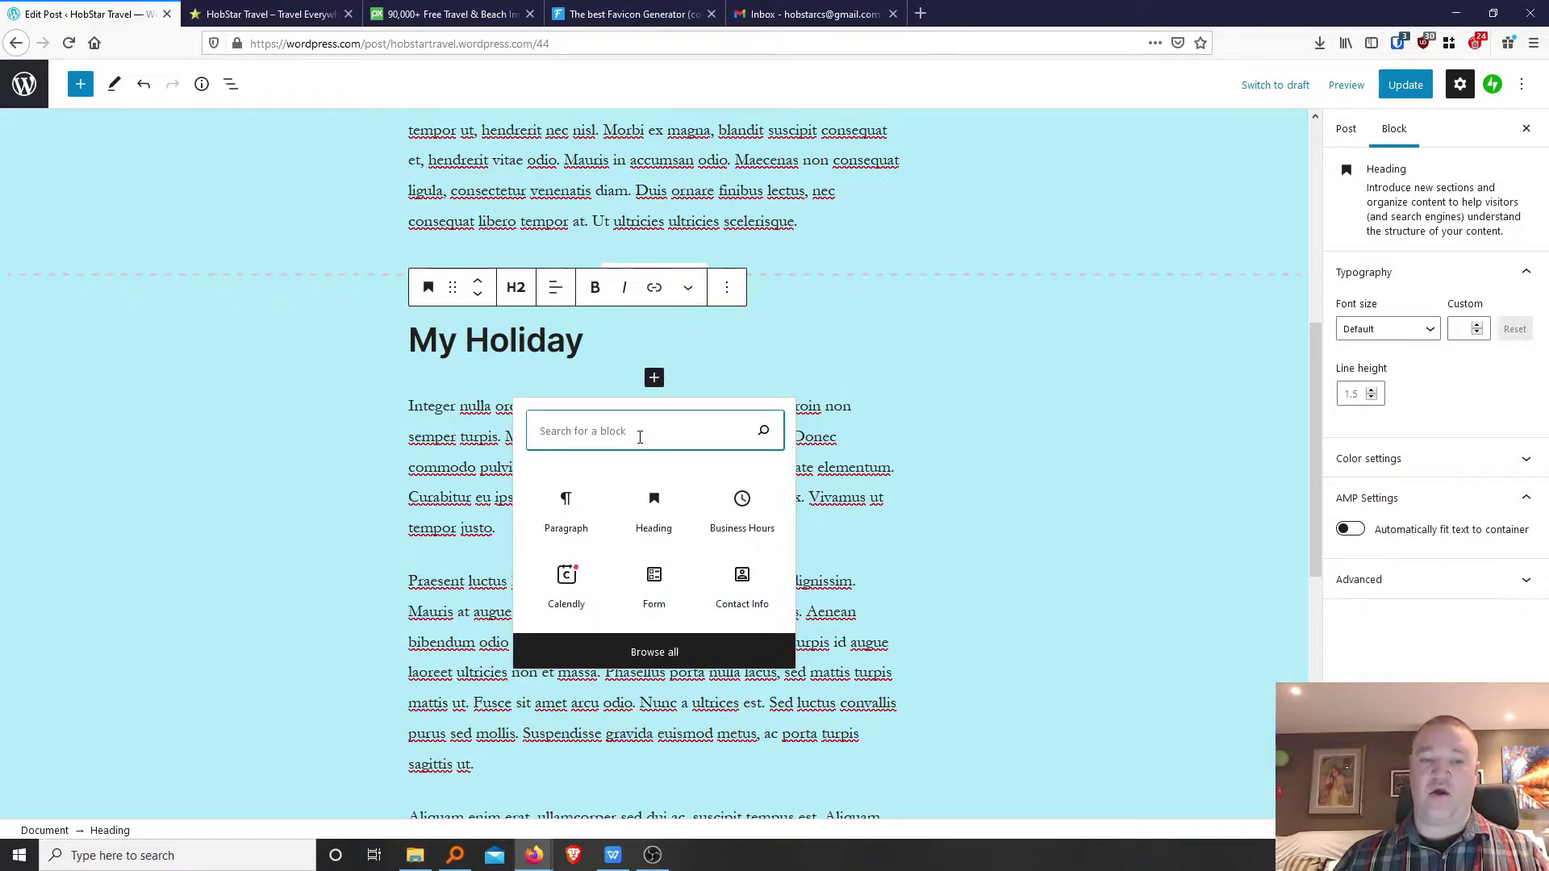
{"action": "type", "text": "image"}
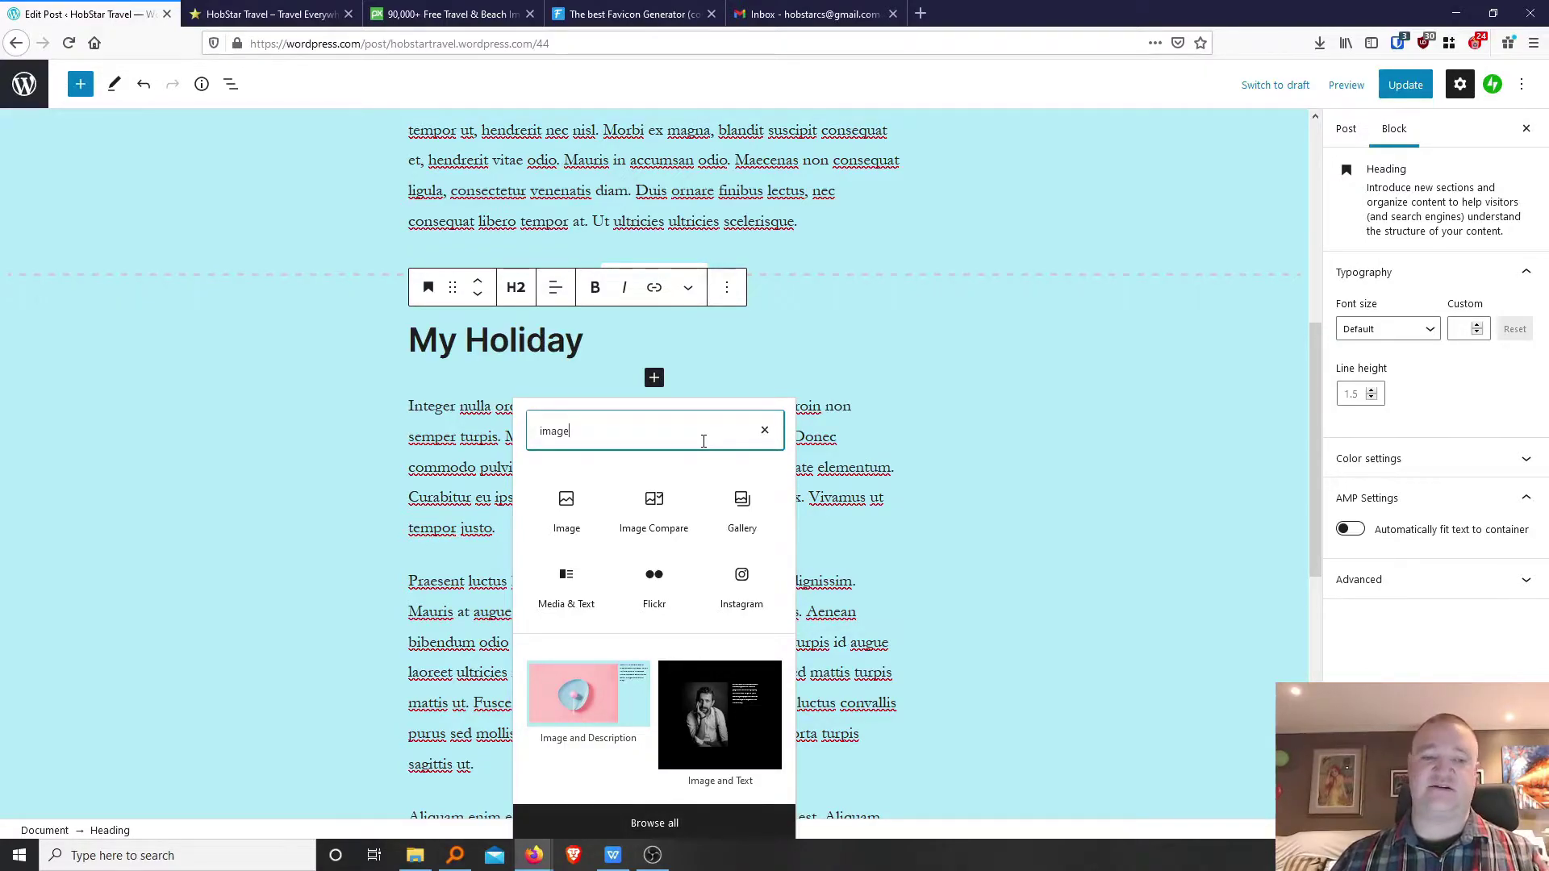
{"action": "left_click", "coordinate": [567, 506]}
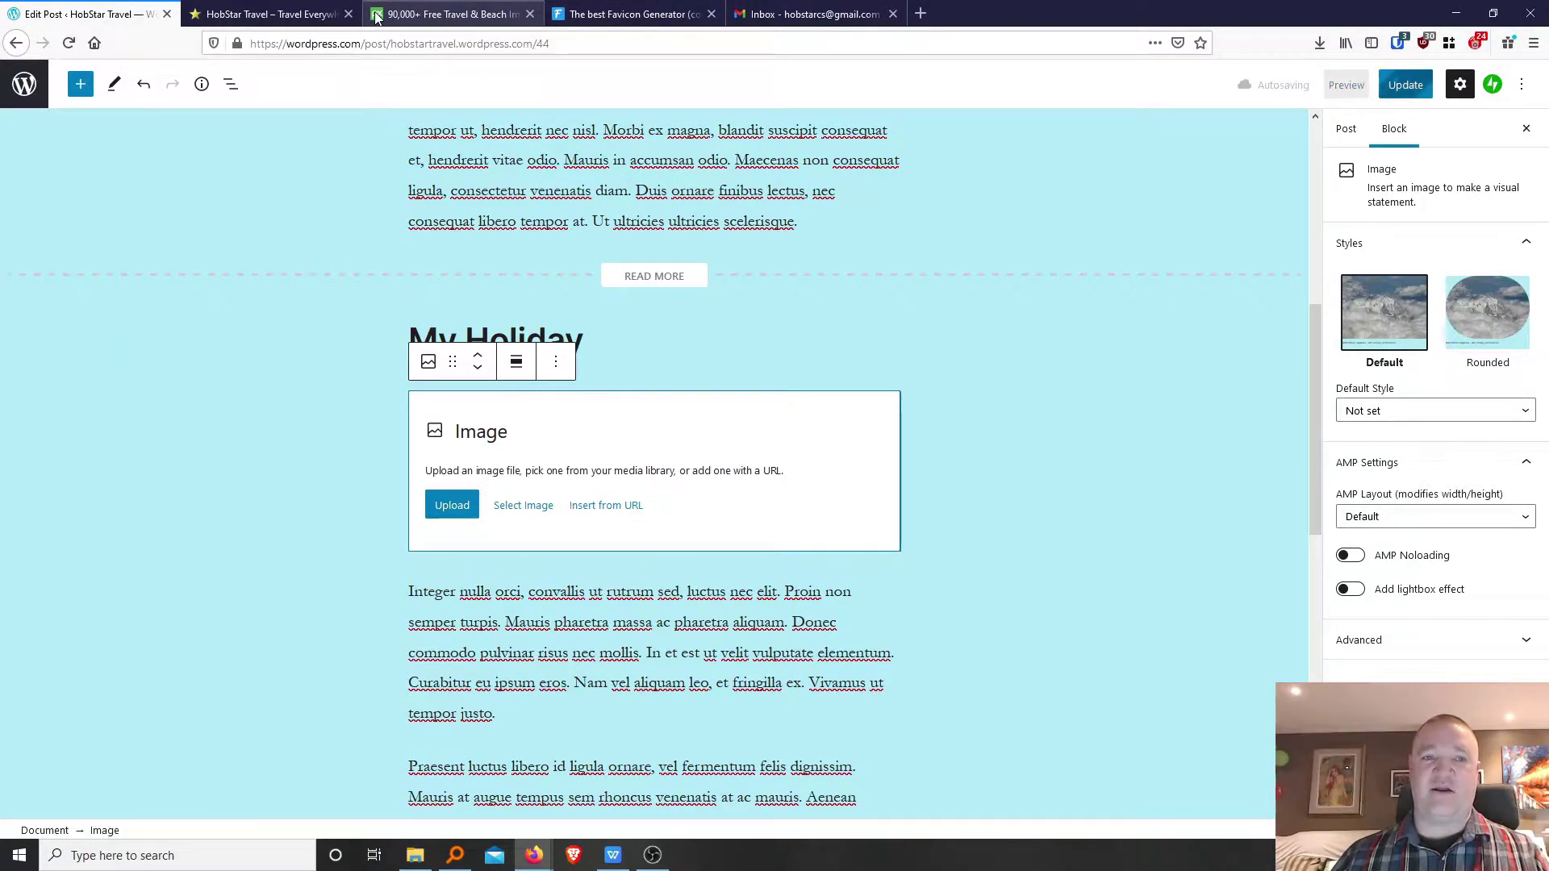
Open the purple sunrise rowing boat photo on Pixabay, copy the image, and switch back to the HobStar Travel site.
{"action": "left_click", "coordinate": [470, 14]}
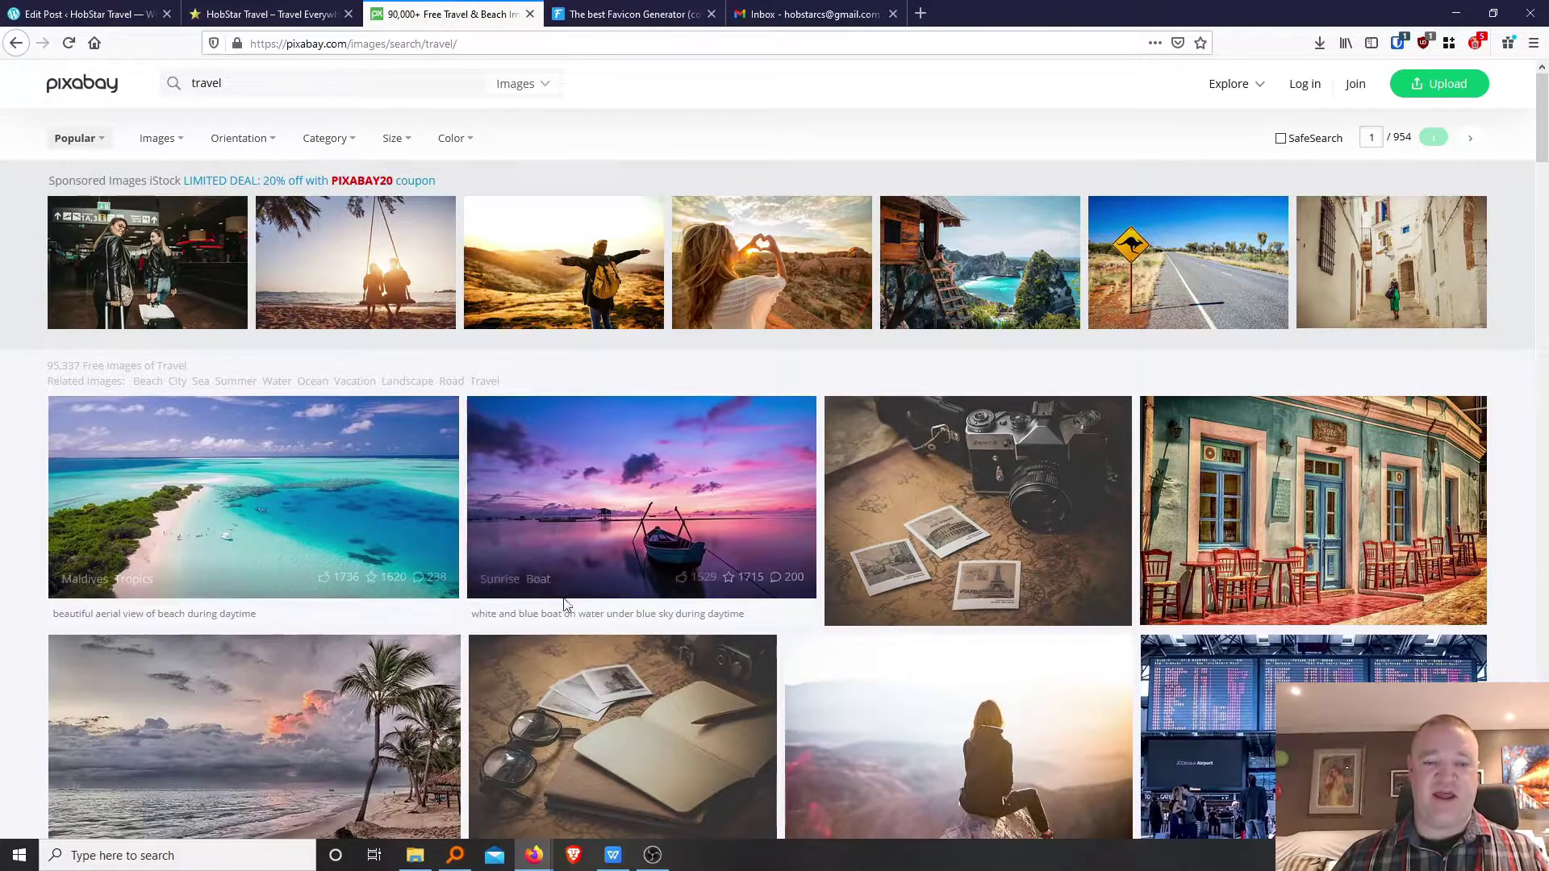
{"action": "left_click", "coordinate": [728, 458]}
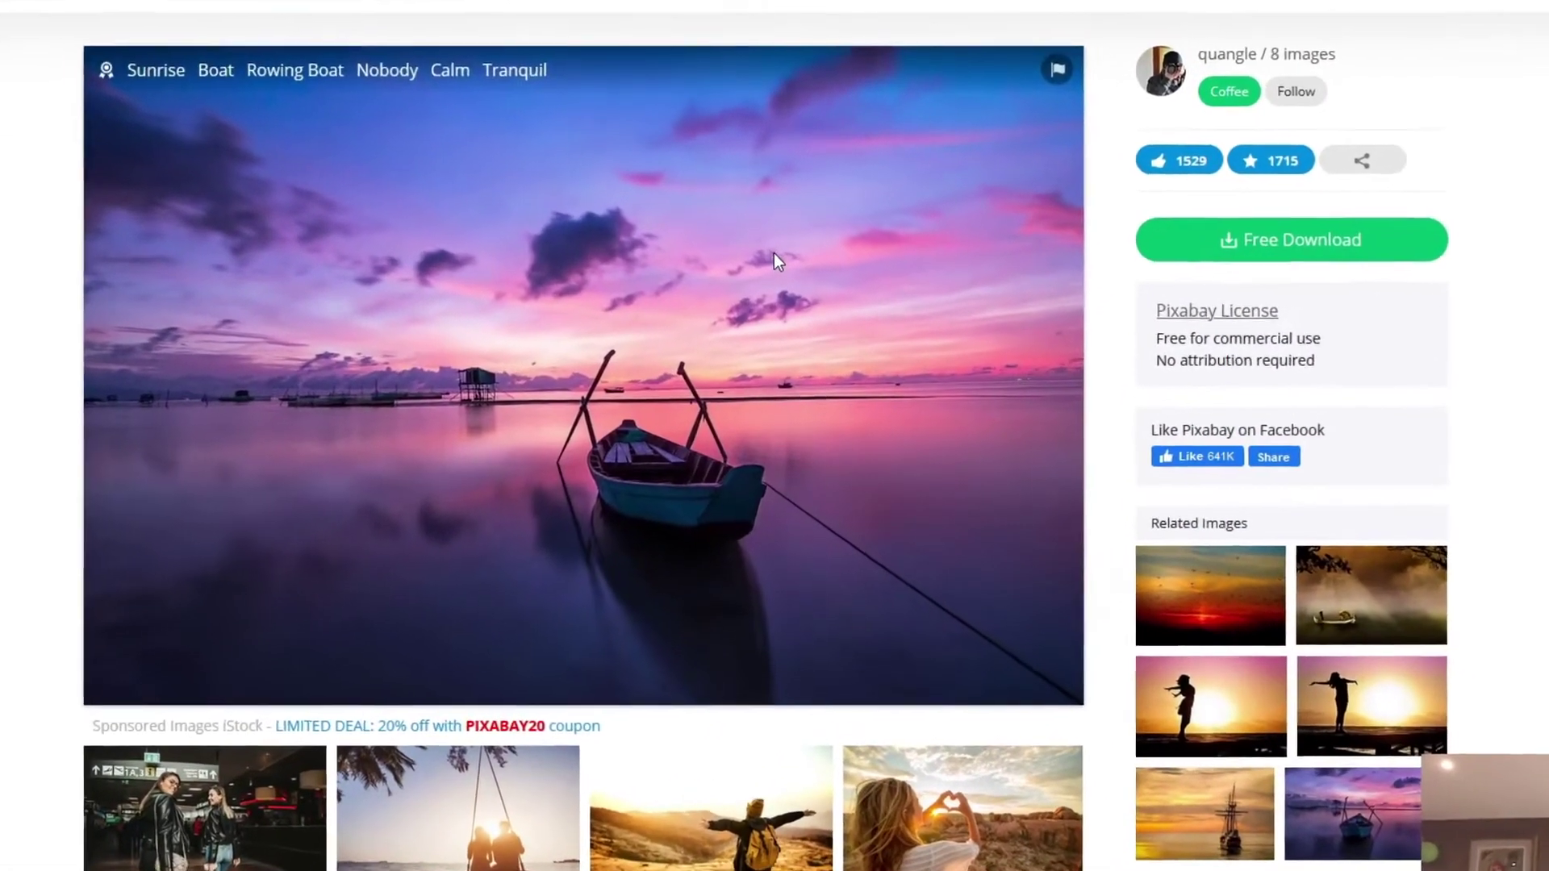
{"action": "right_click", "coordinate": [774, 254]}
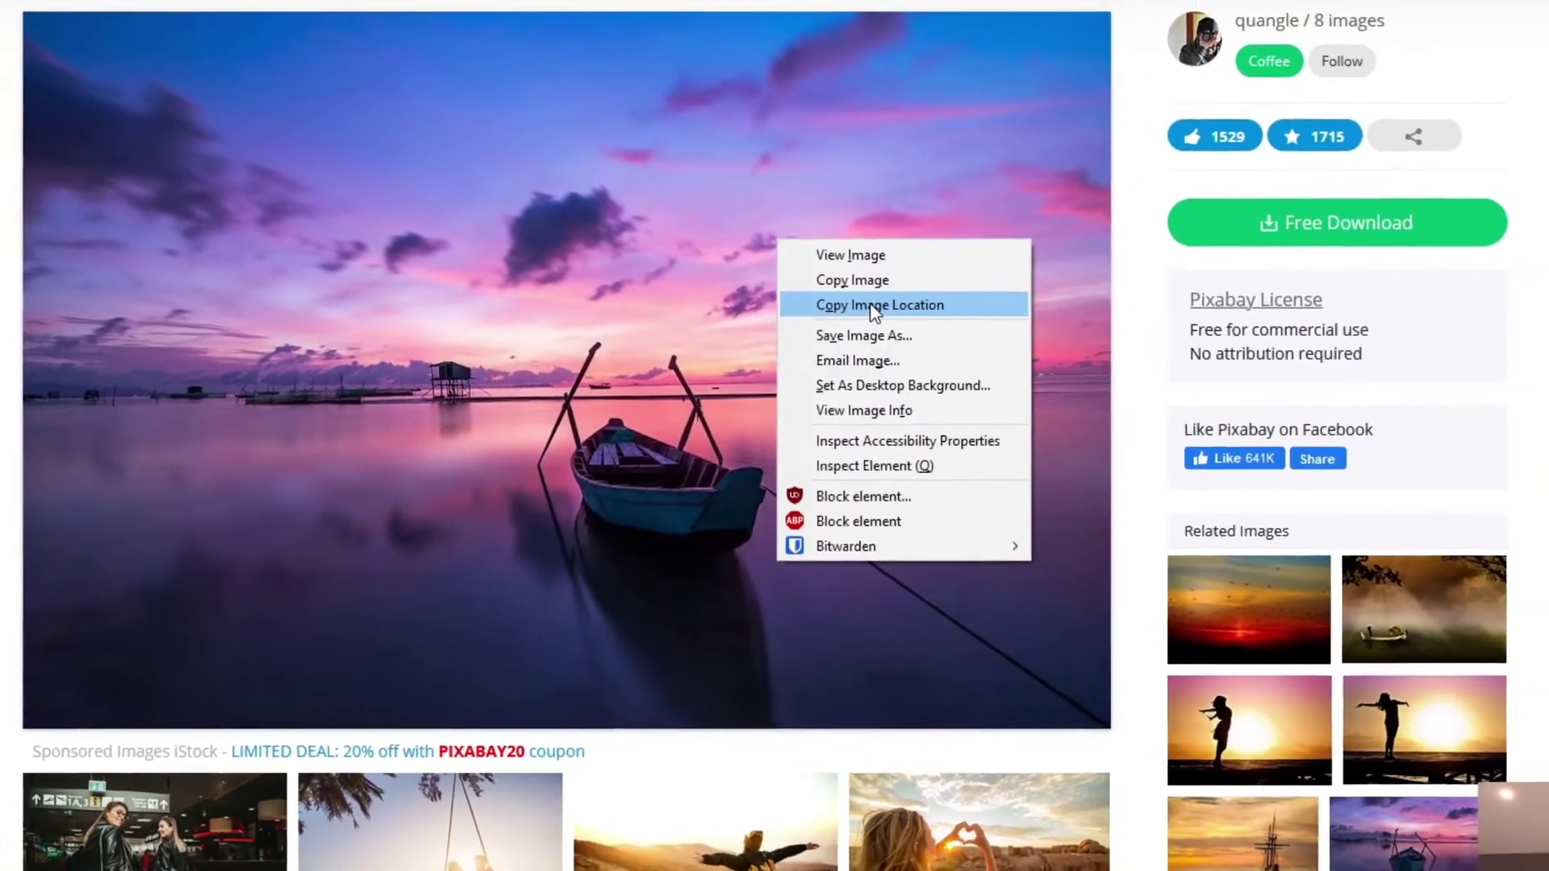
{"action": "left_click", "coordinate": [876, 276]}
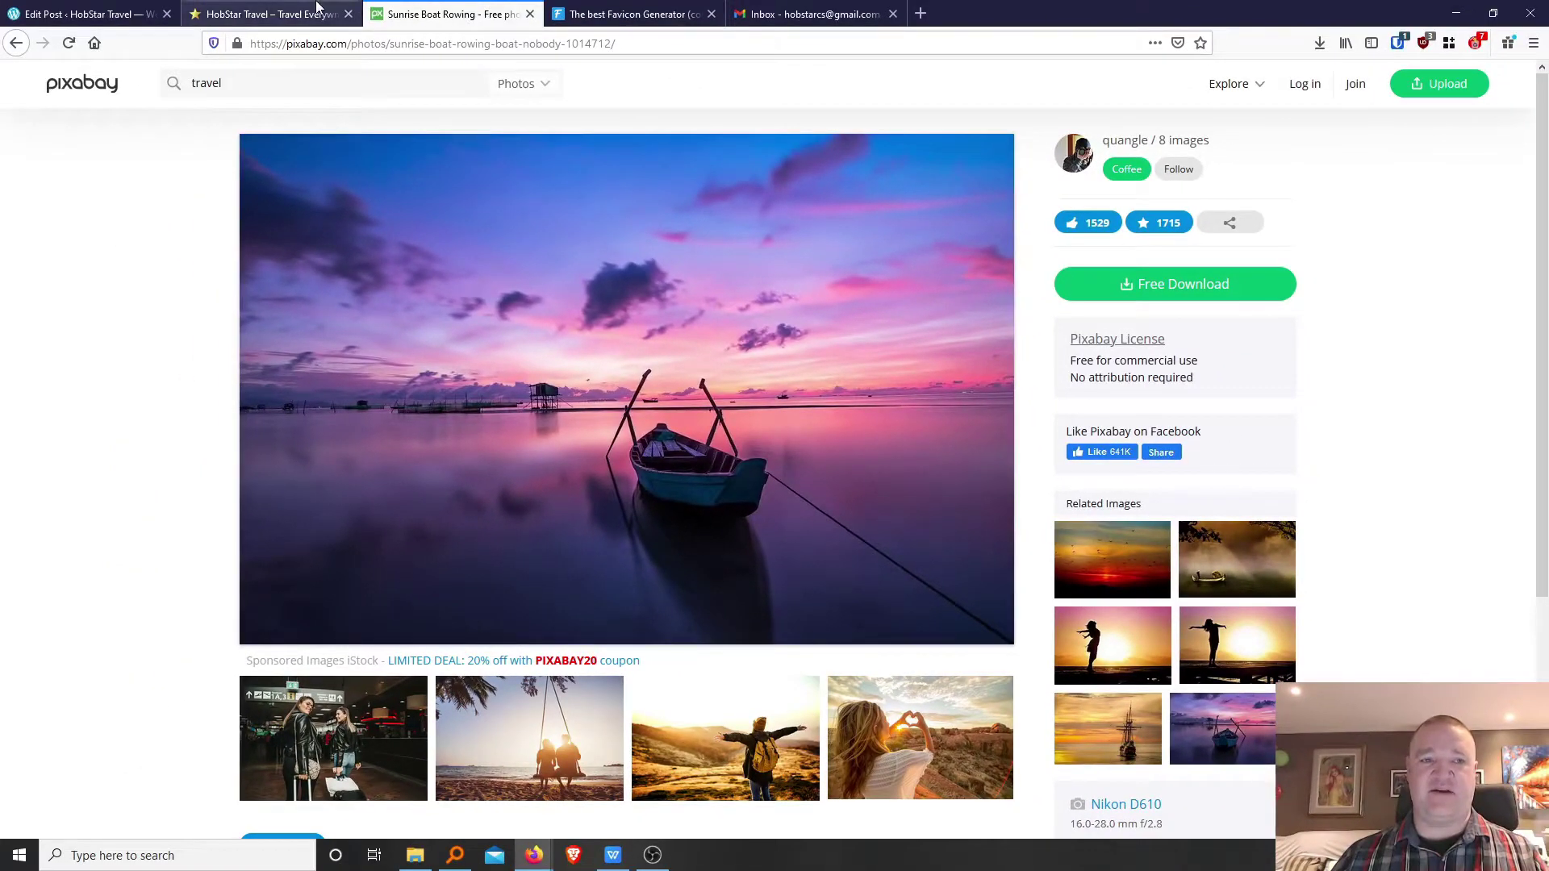
{"action": "left_click", "coordinate": [273, 19]}
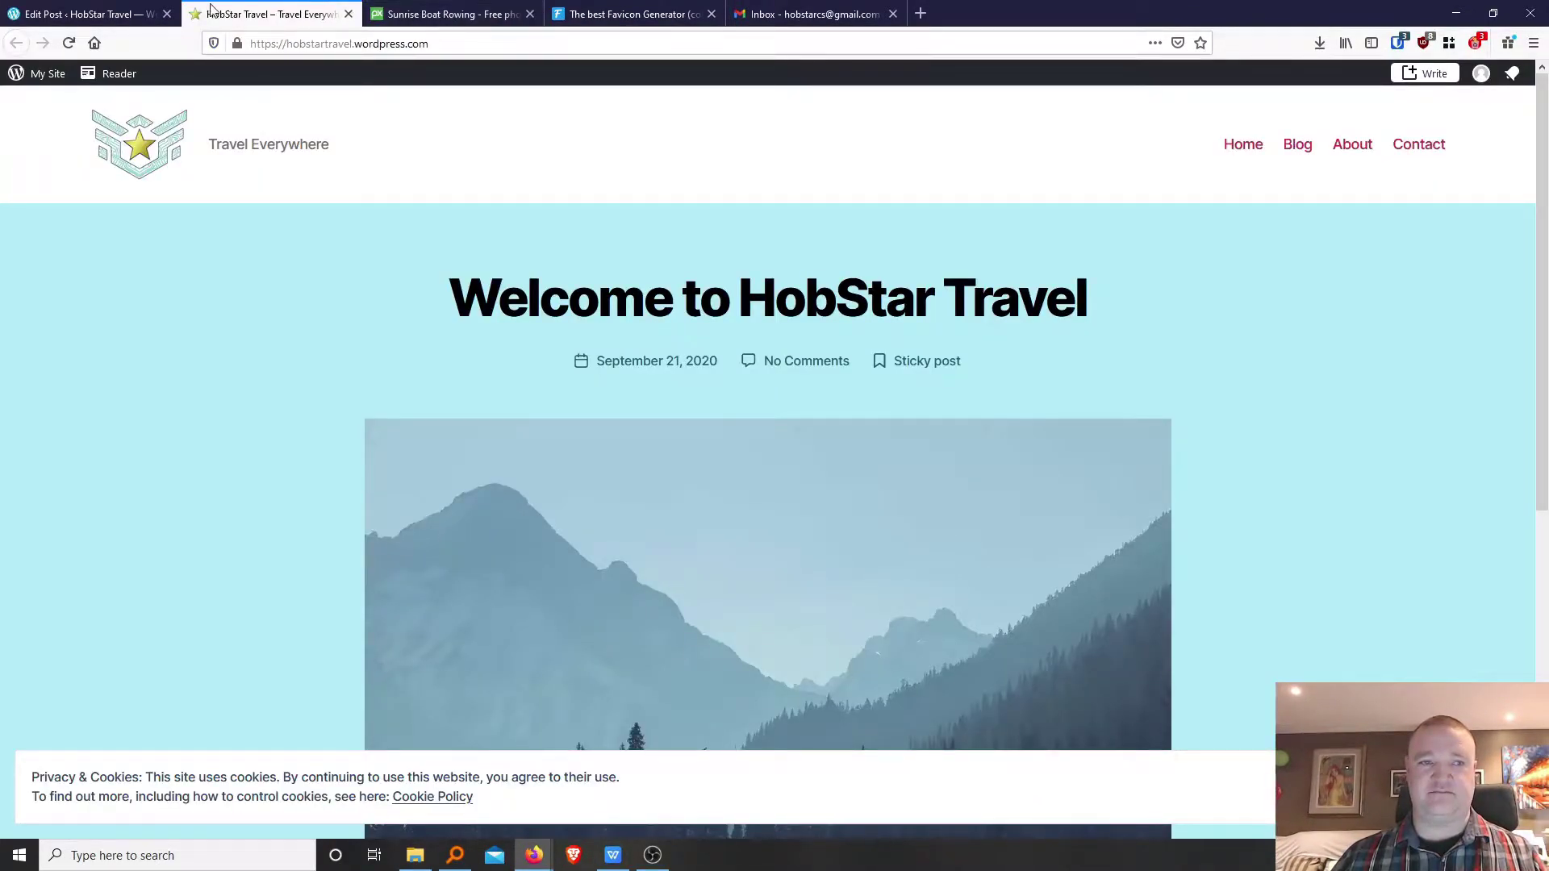
Return to the post editor and insert the copied sunrise-1014712_960_720.jpg Pixabay address into the Image block by URL.
{"action": "left_click", "coordinate": [62, 7]}
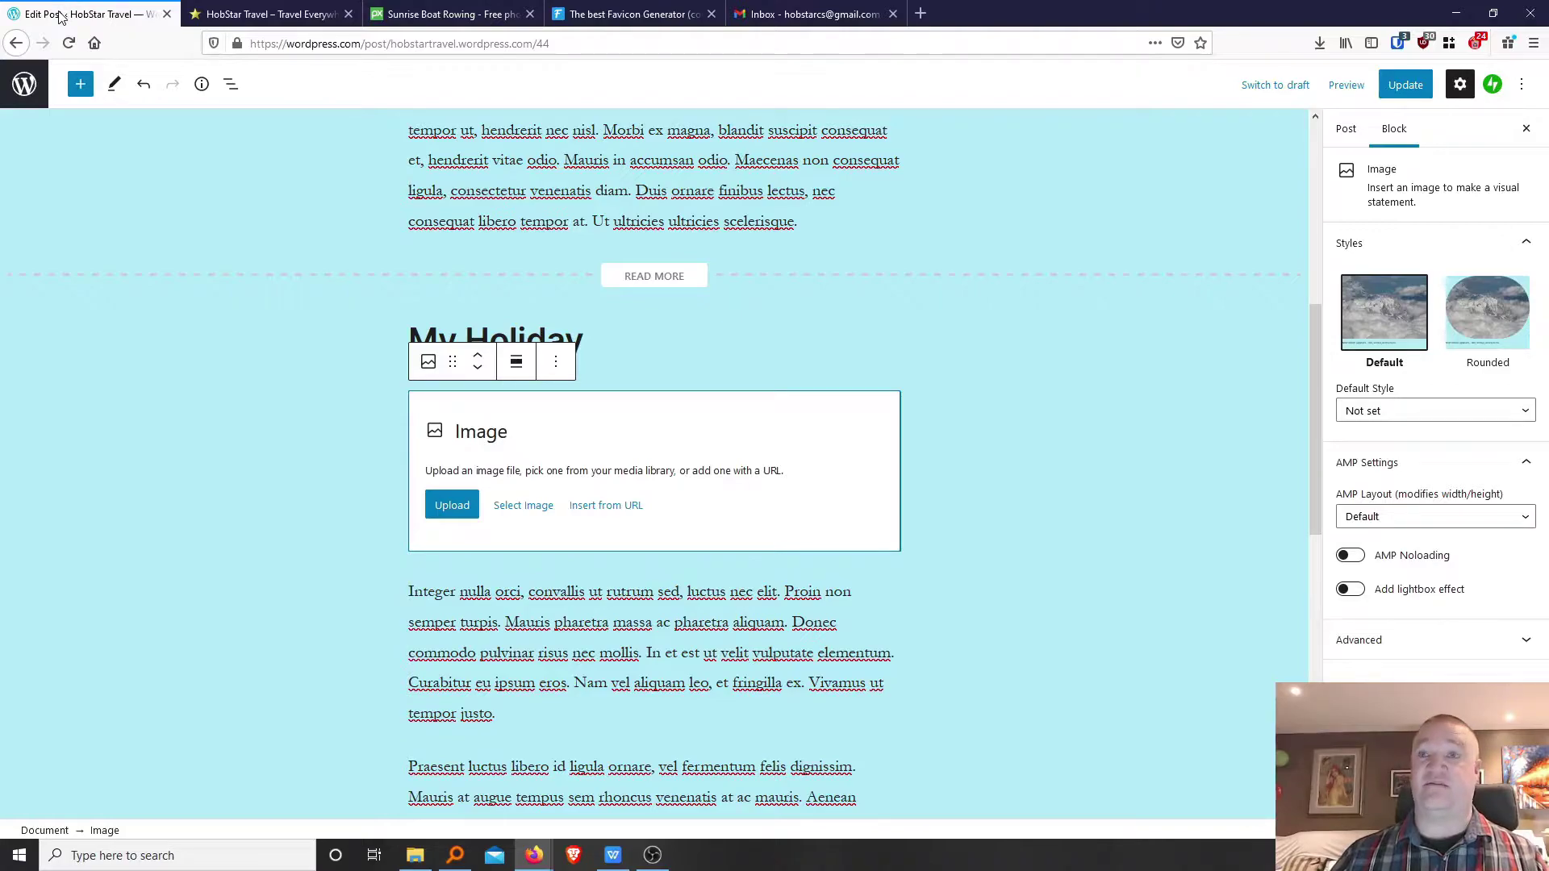
{"action": "left_click", "coordinate": [604, 508]}
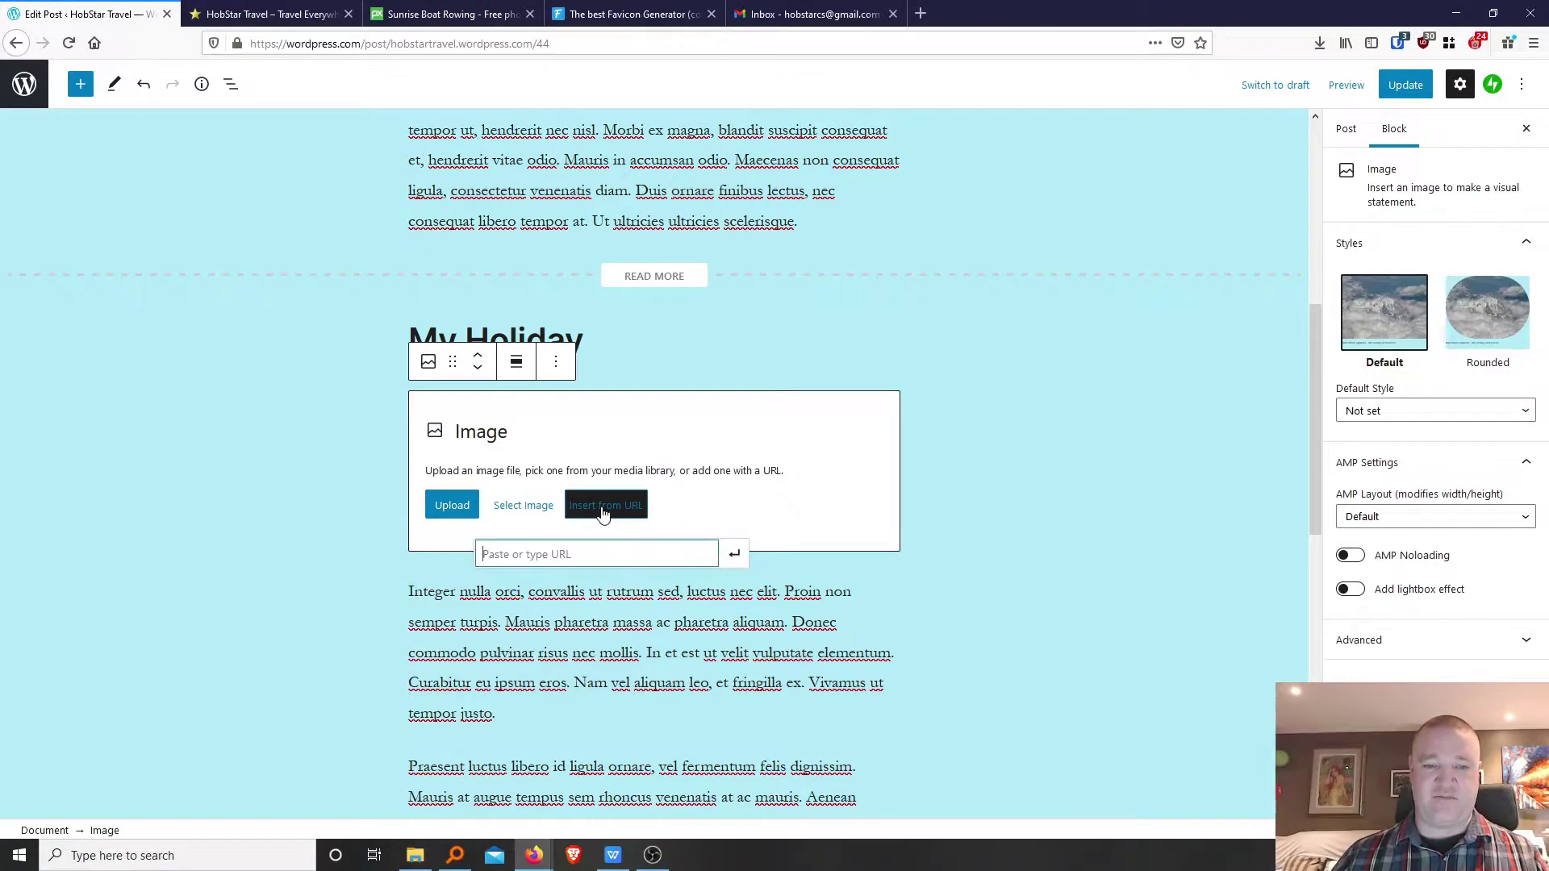
{"action": "key", "text": "ctrl+v"}
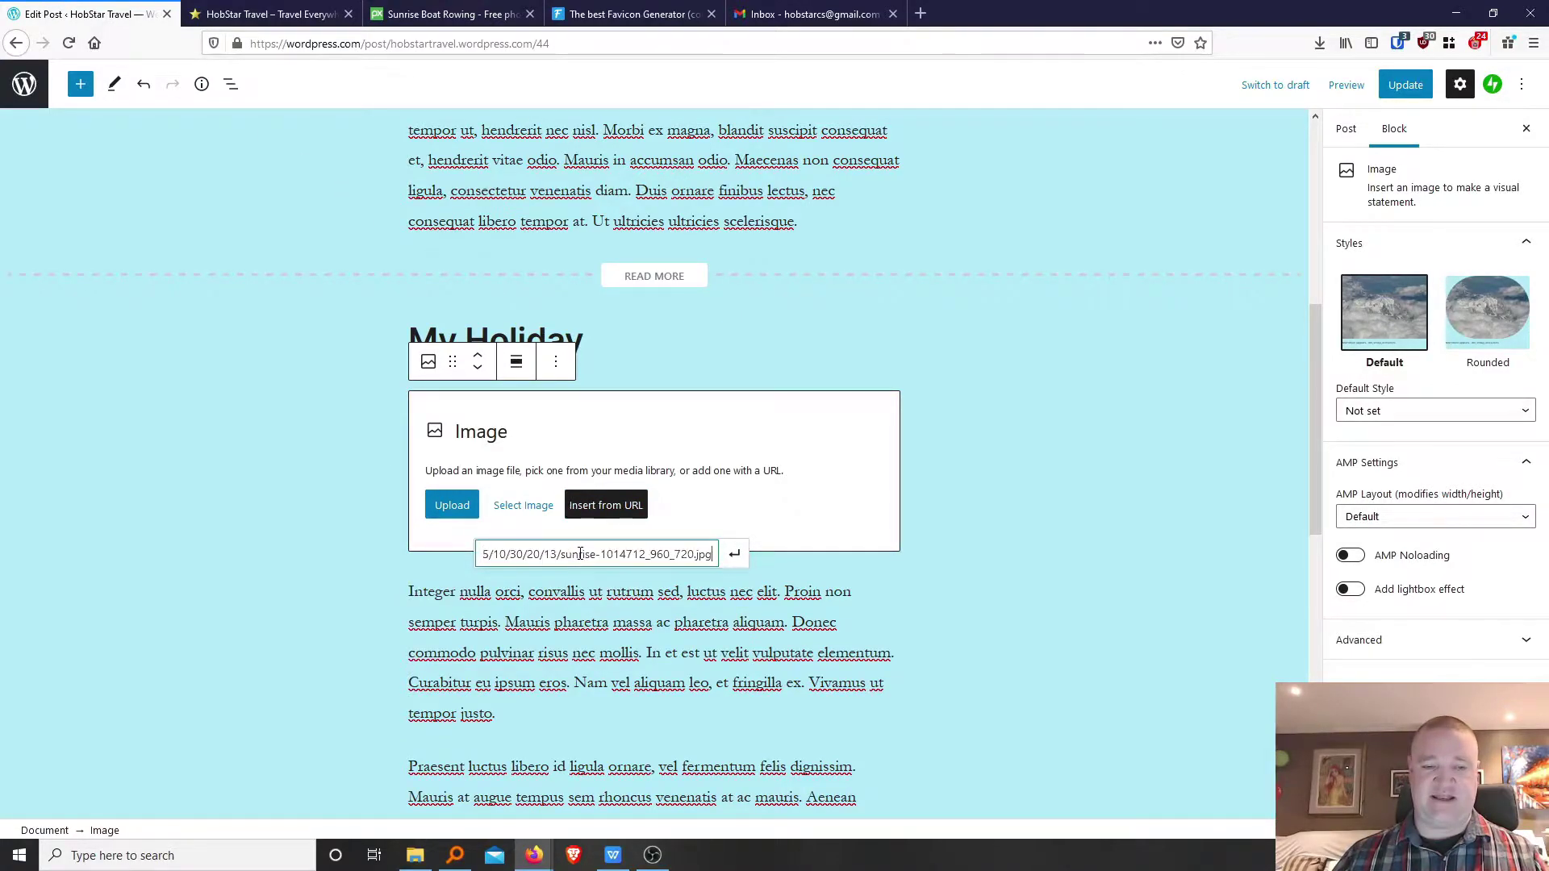
{"action": "left_click", "coordinate": [736, 555]}
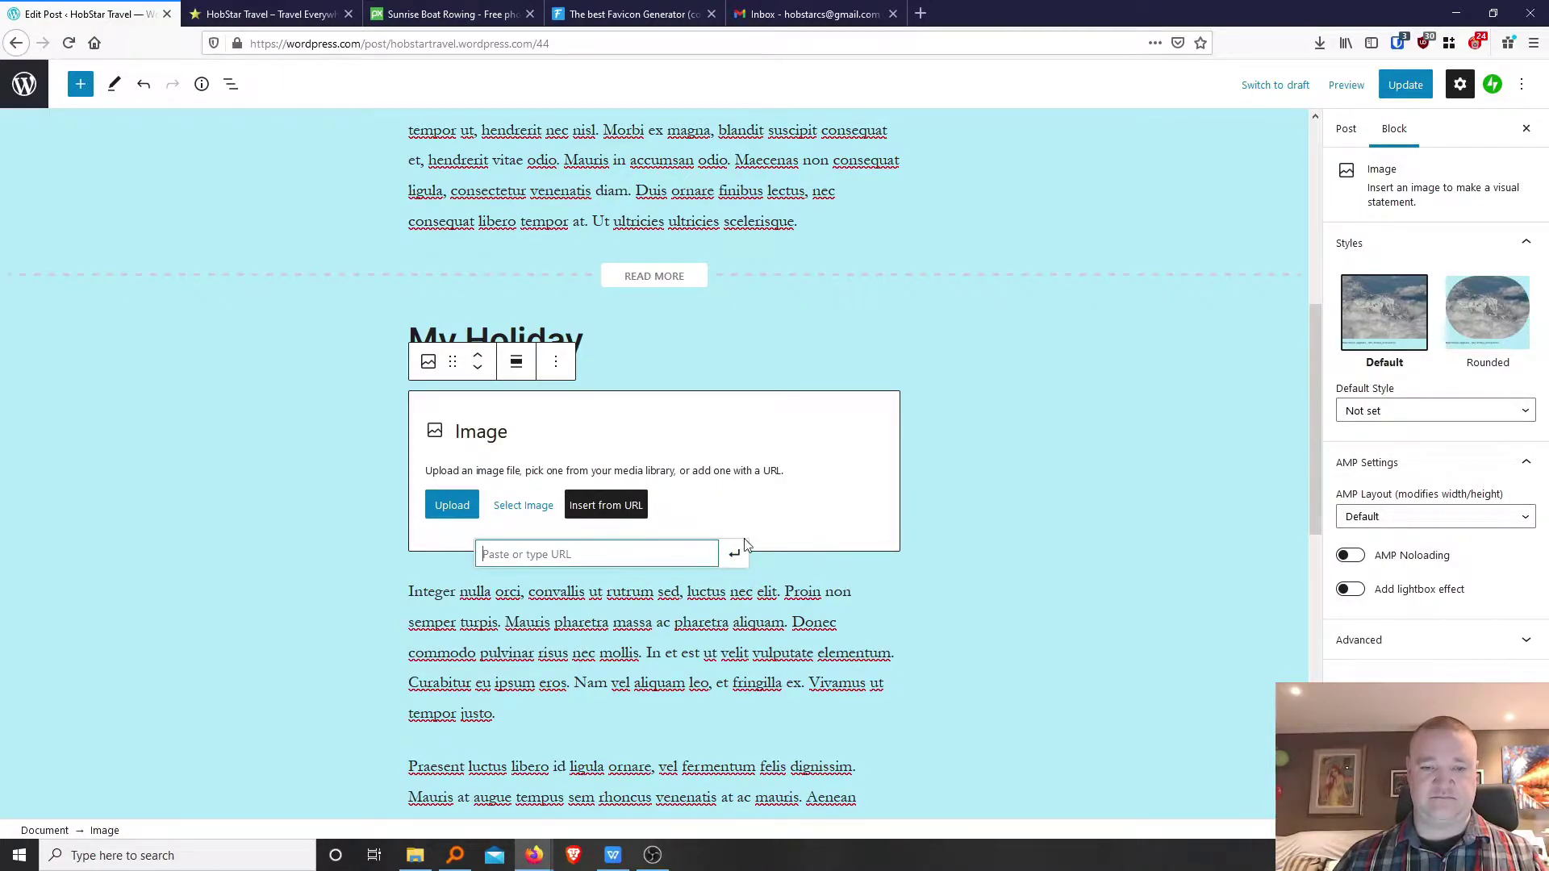
{"action": "key", "text": "ctrl+v"}
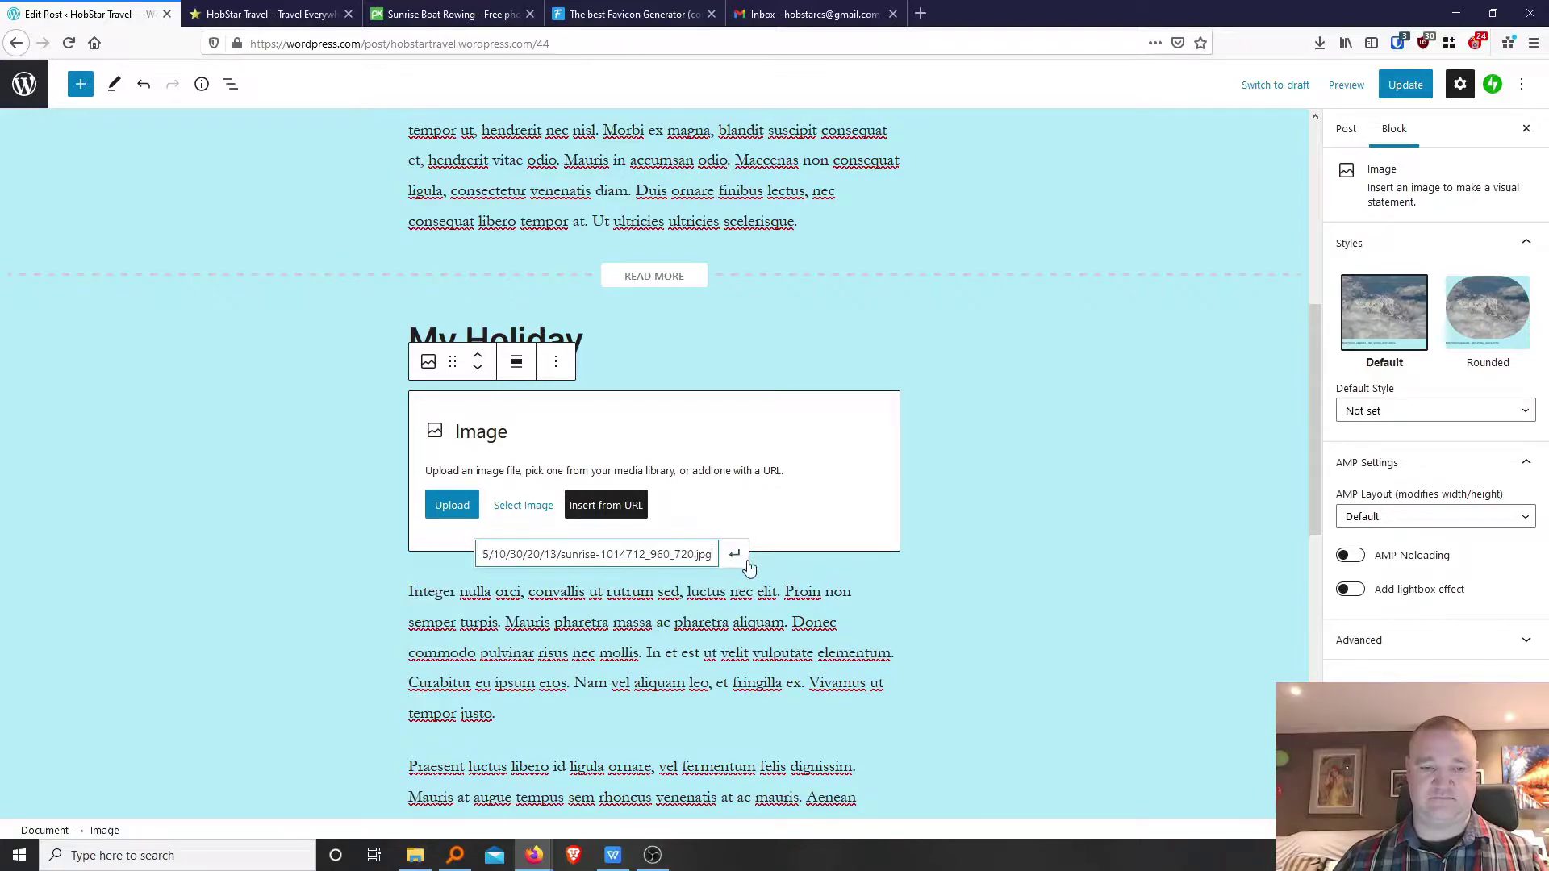
{"action": "left_click", "coordinate": [742, 562]}
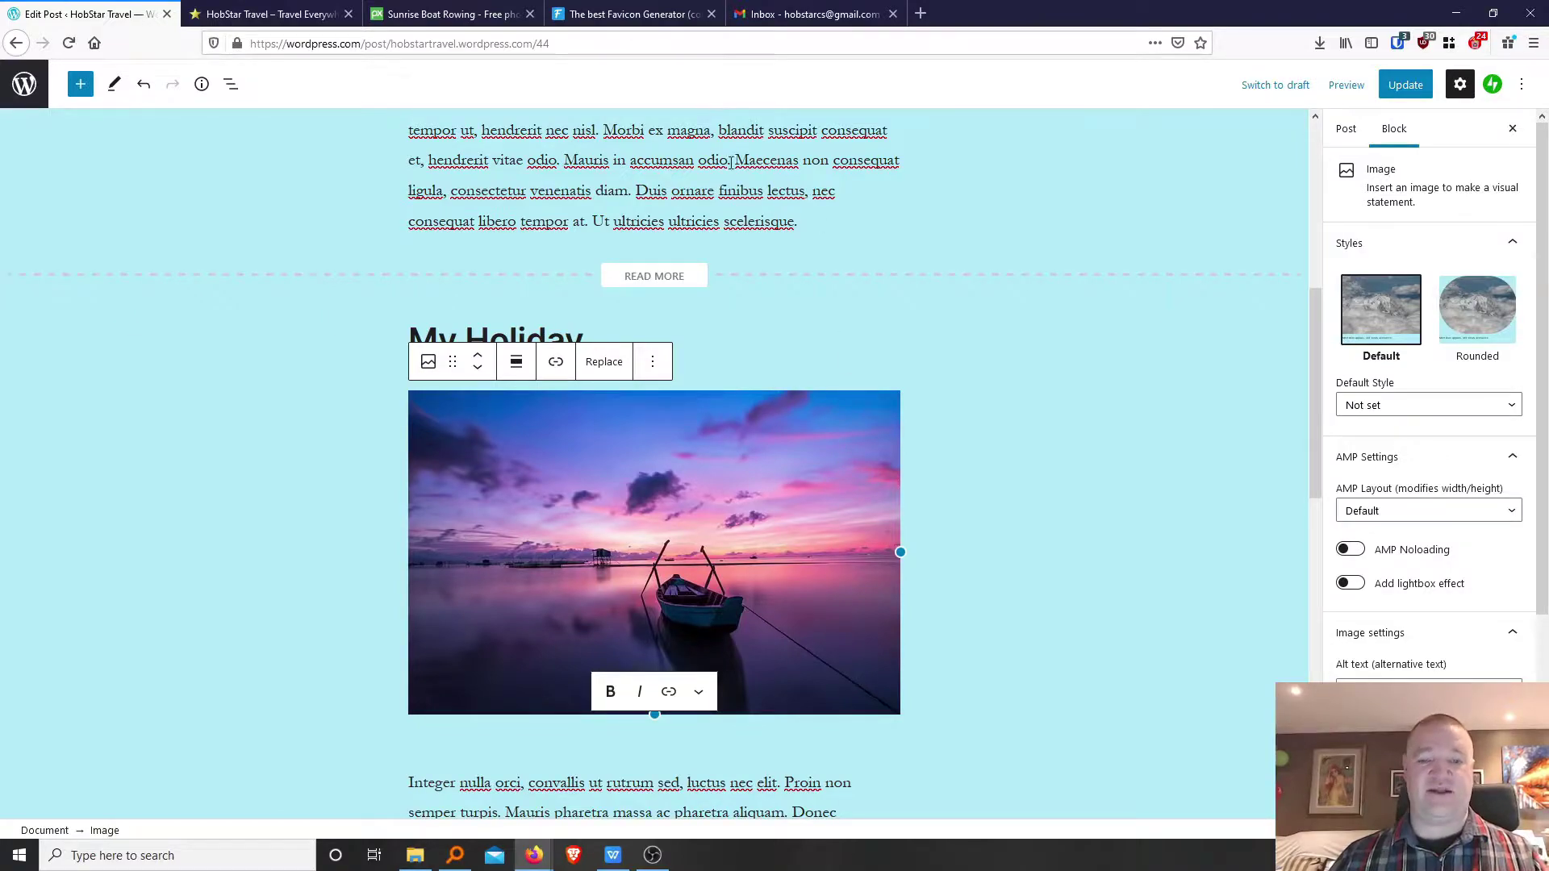
Revisit the photo's Pixabay page, return to the post editor and review the inserted boat image in the post.
{"action": "left_click", "coordinate": [469, 13]}
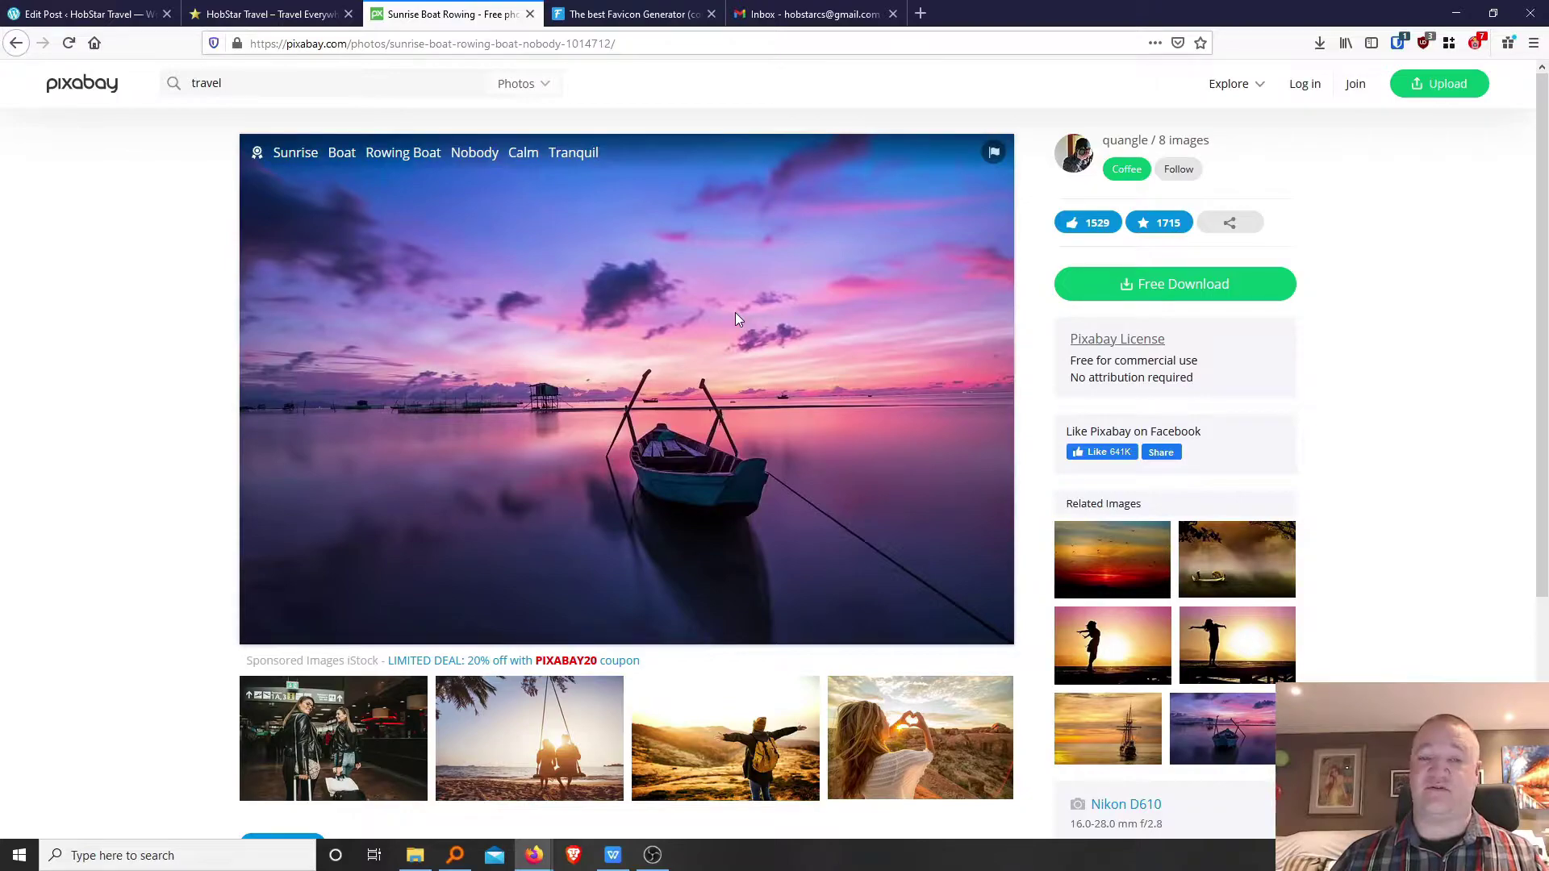
{"action": "left_click", "coordinate": [92, 14]}
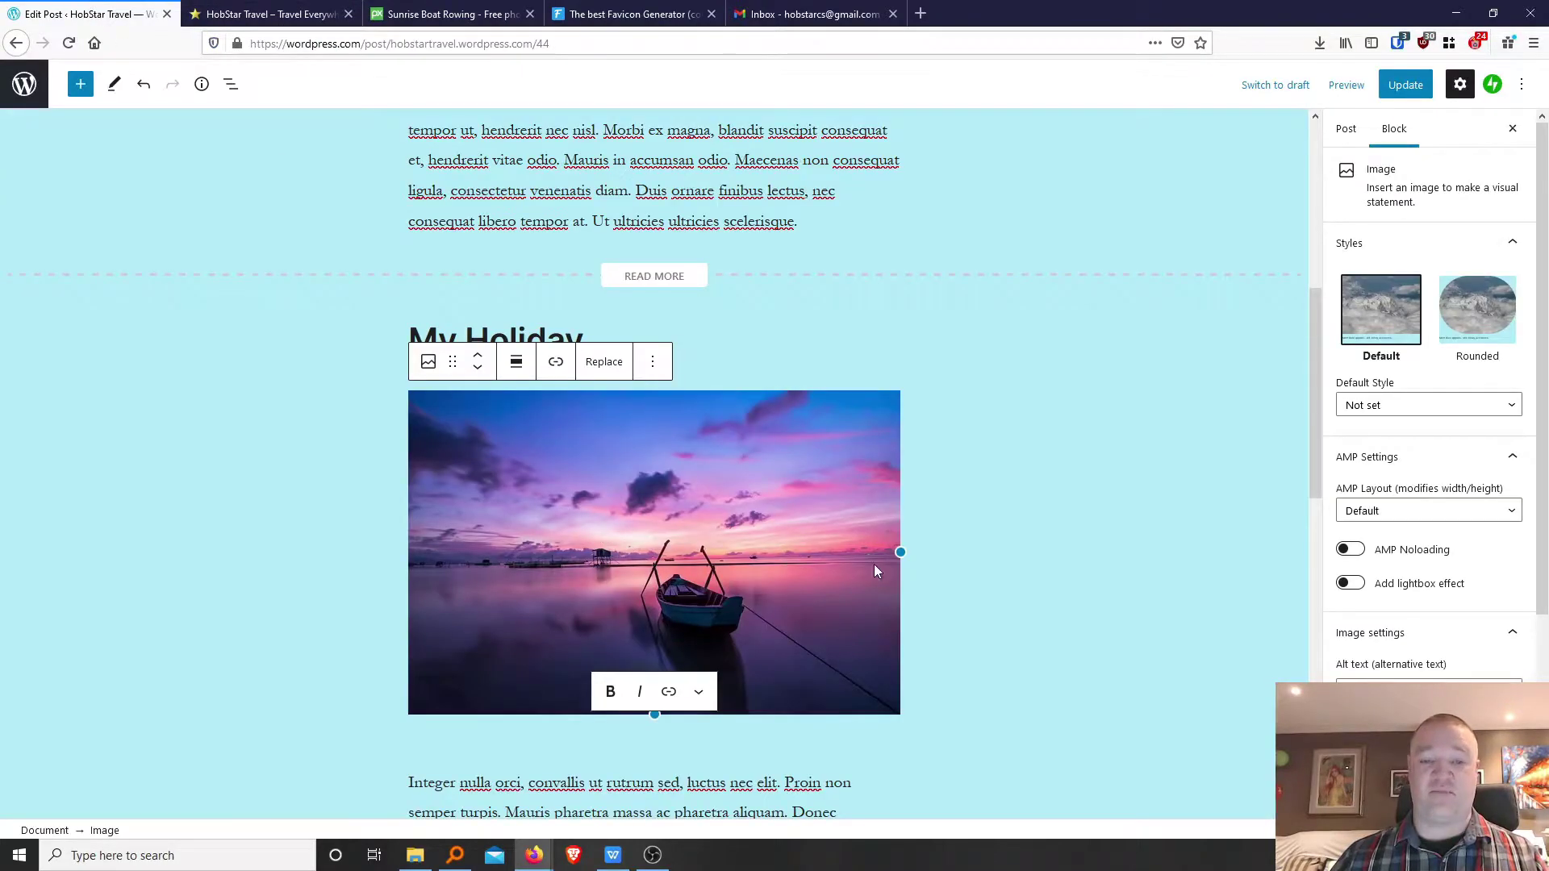
{"action": "left_click", "coordinate": [1008, 528]}
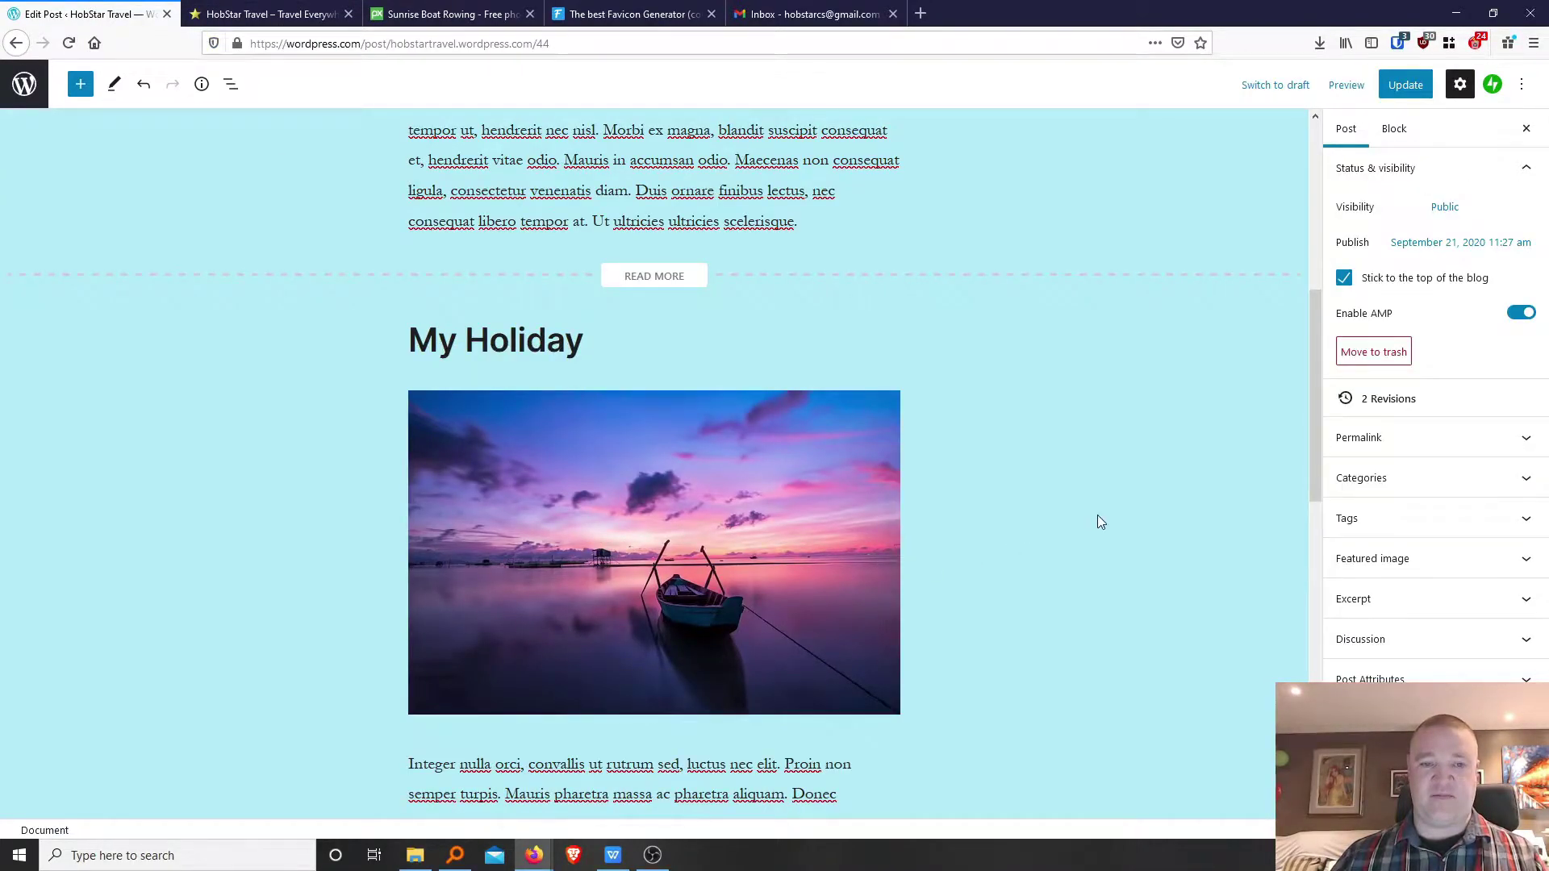
{"action": "scroll", "coordinate": [1098, 516], "scroll_direction": "down", "scroll_amount": 2}
{"action": "scroll", "coordinate": [1101, 522], "scroll_direction": "down", "scroll_amount": 1}
{"action": "scroll", "coordinate": [578, 450], "scroll_direction": "down", "scroll_amount": 2}
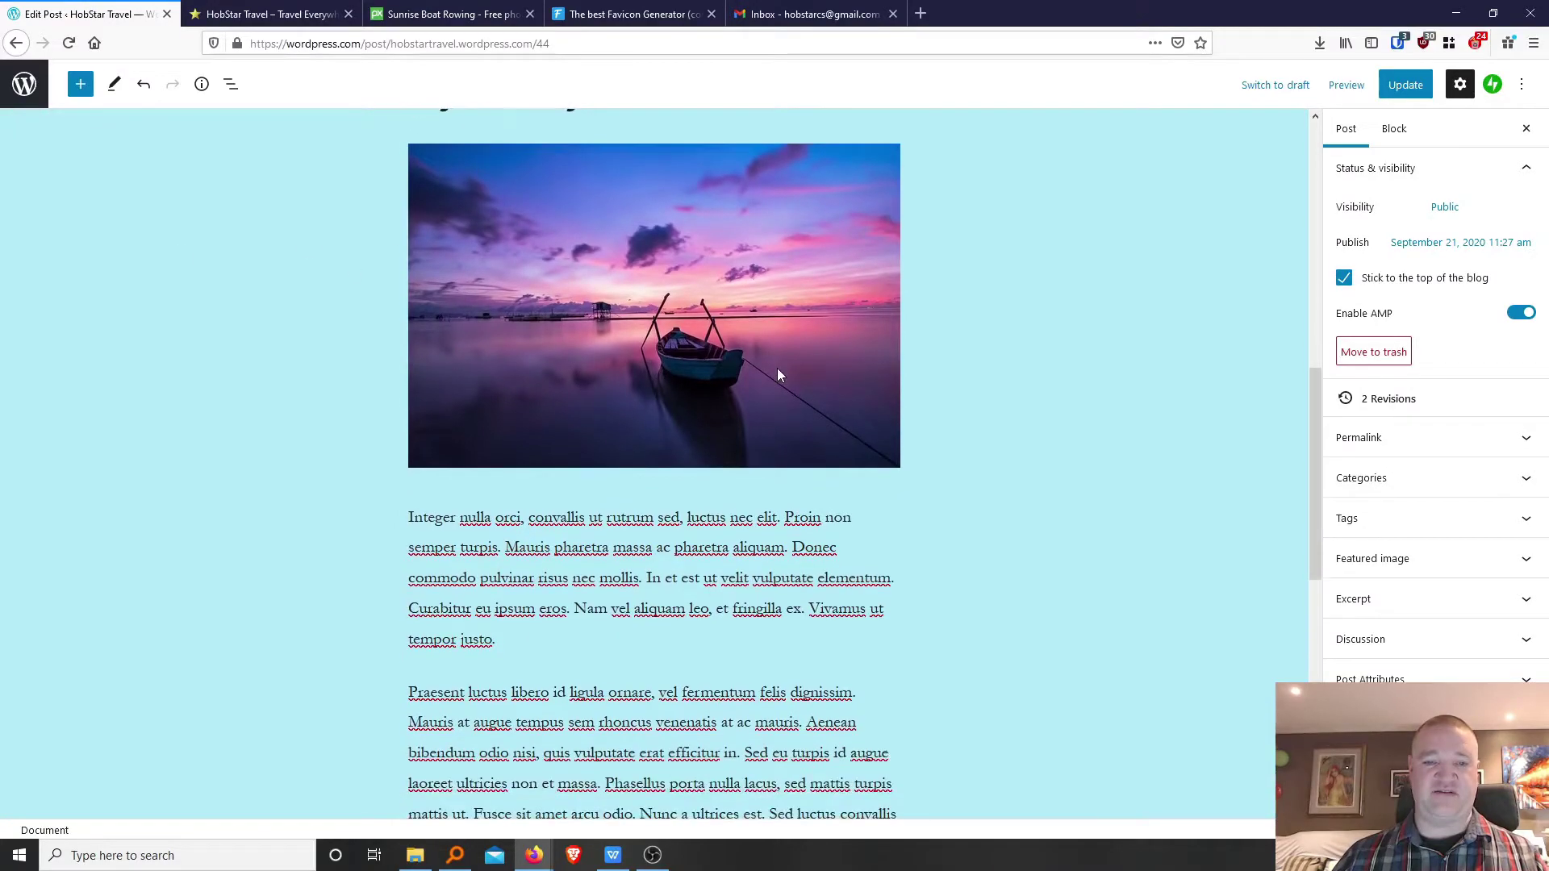
{"action": "scroll", "coordinate": [626, 276], "scroll_direction": "up", "scroll_amount": 2}
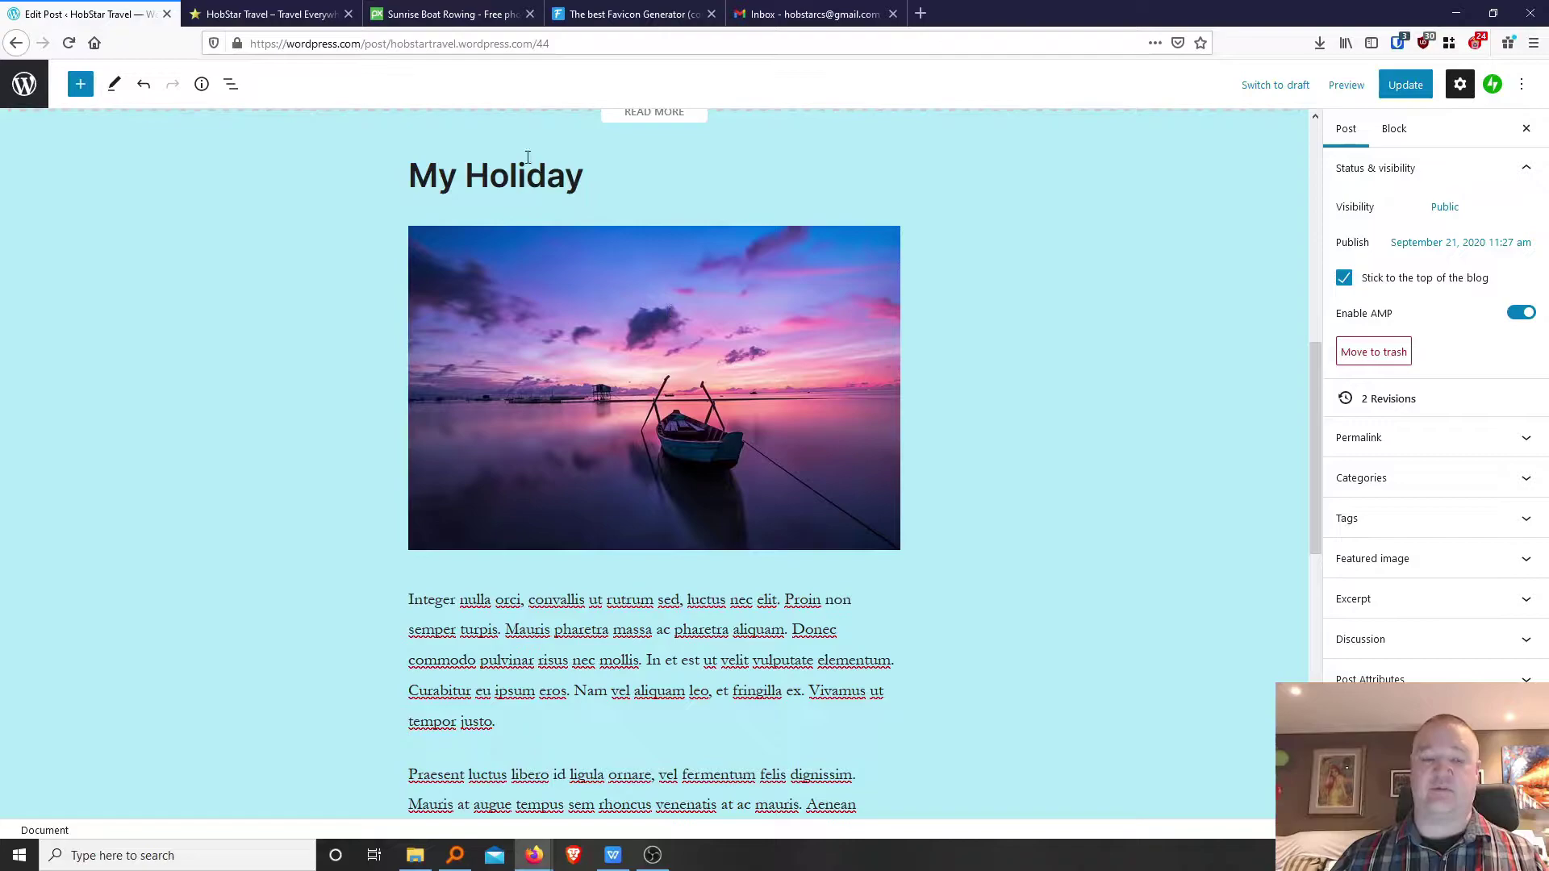
Select the "My Holiday" heading, the boat image and the "Integer nulla orci" paragraph in turn to compare their block toolbars and settings.
{"action": "left_click", "coordinate": [509, 175]}
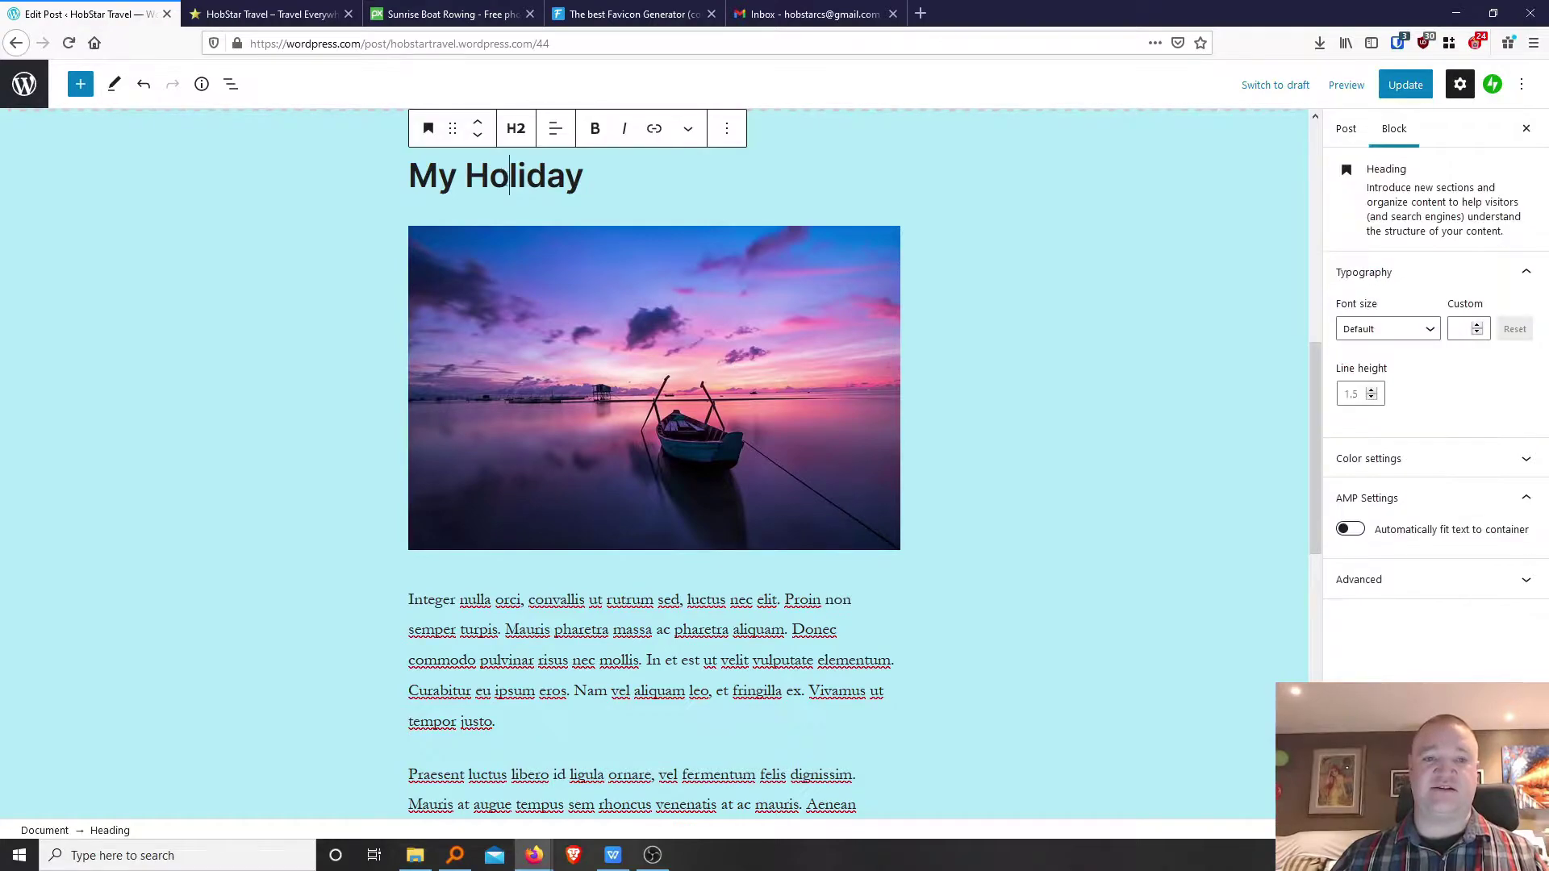
{"action": "left_click", "coordinate": [578, 374]}
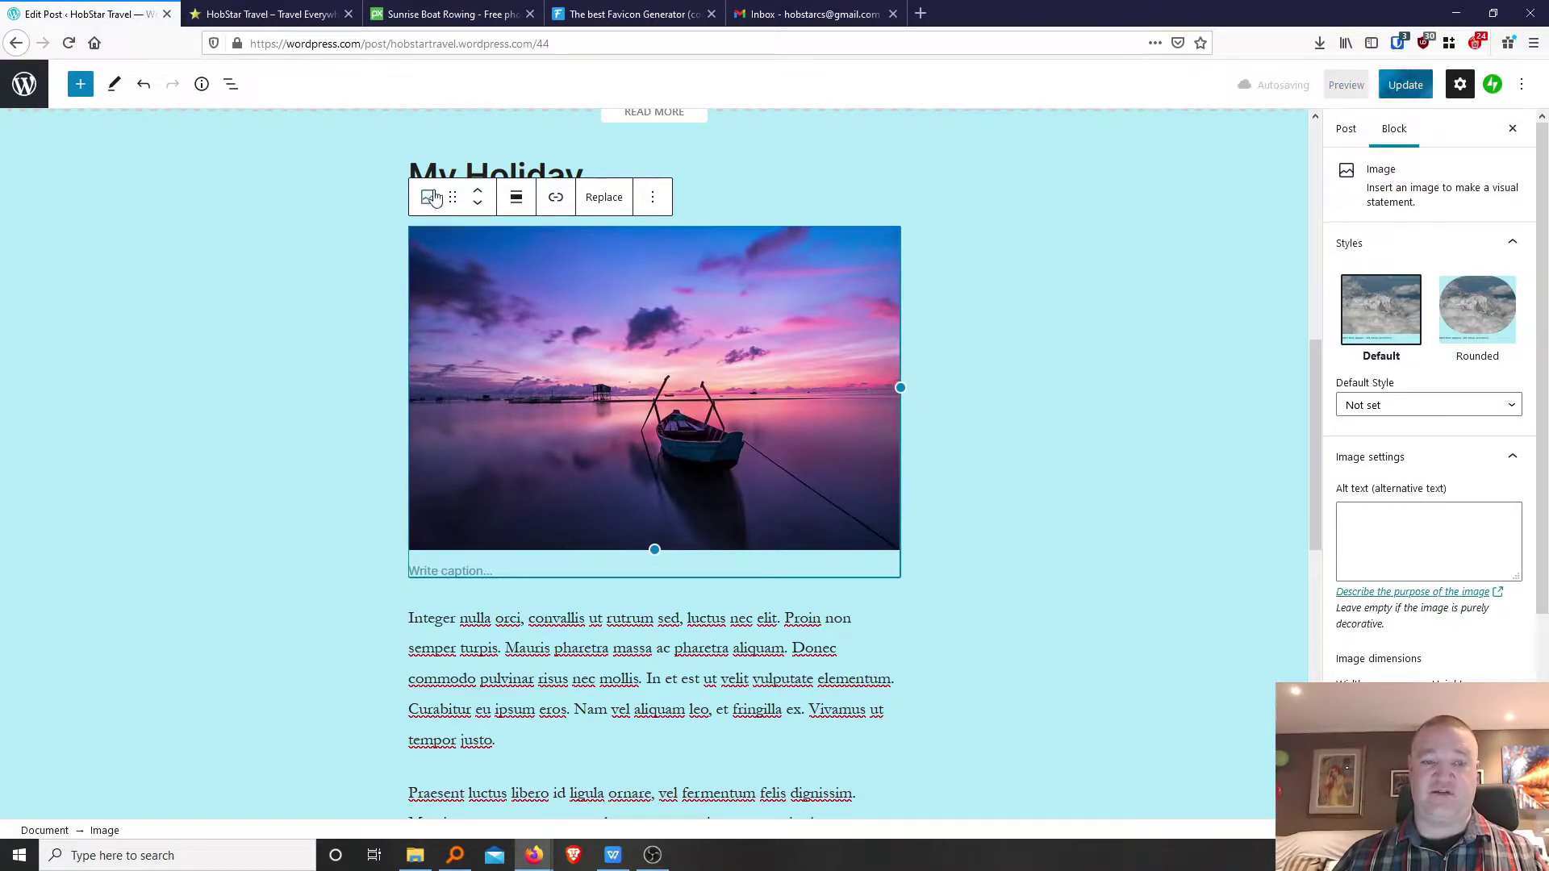
{"action": "left_click", "coordinate": [554, 649]}
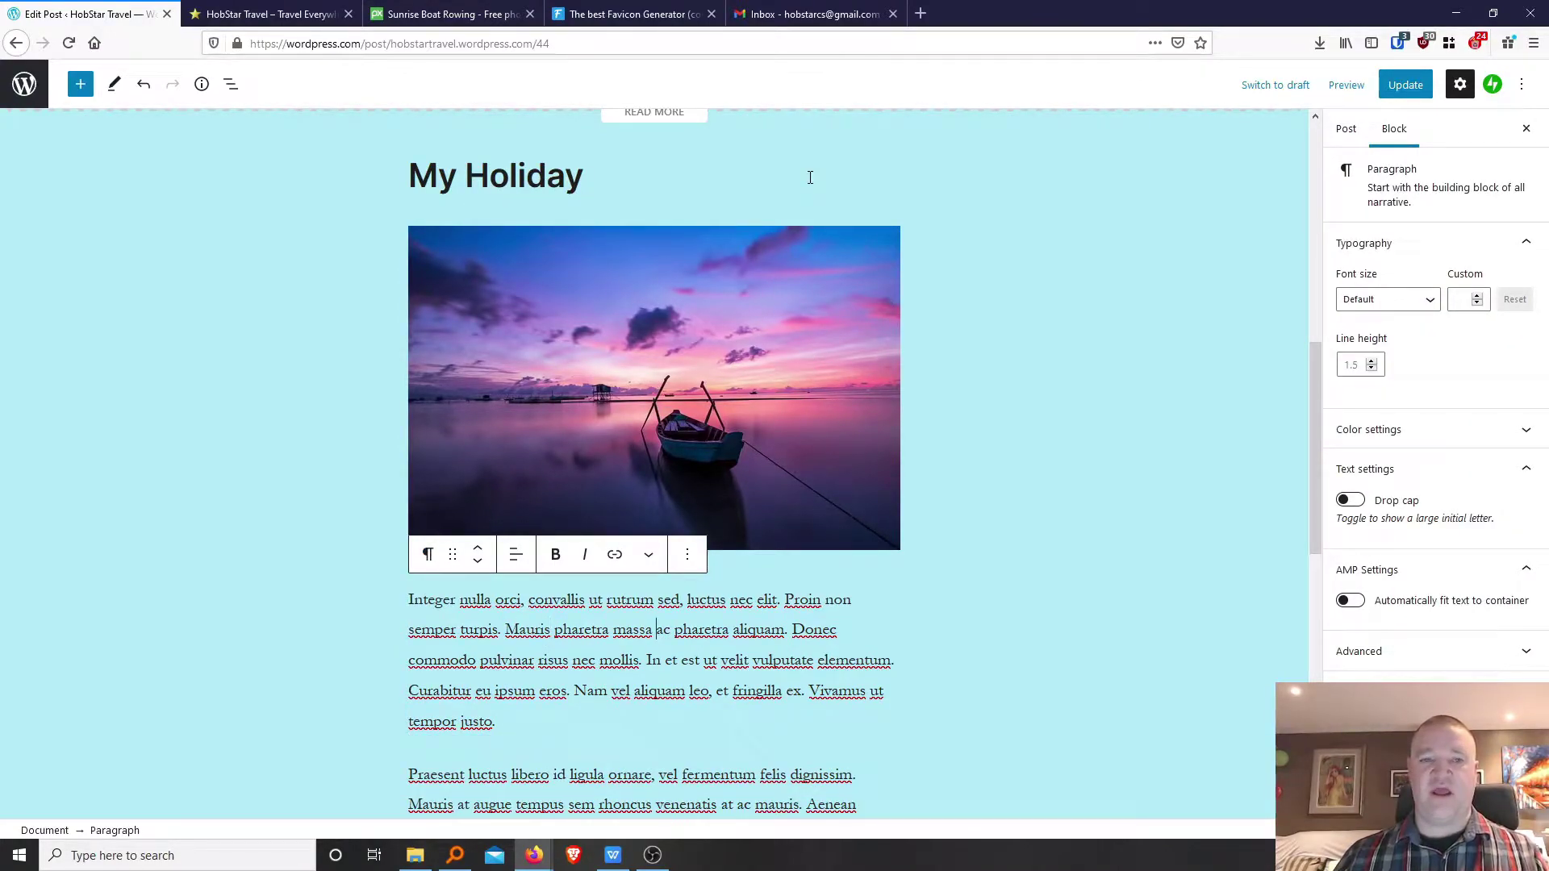
{"action": "left_click", "coordinate": [499, 174]}
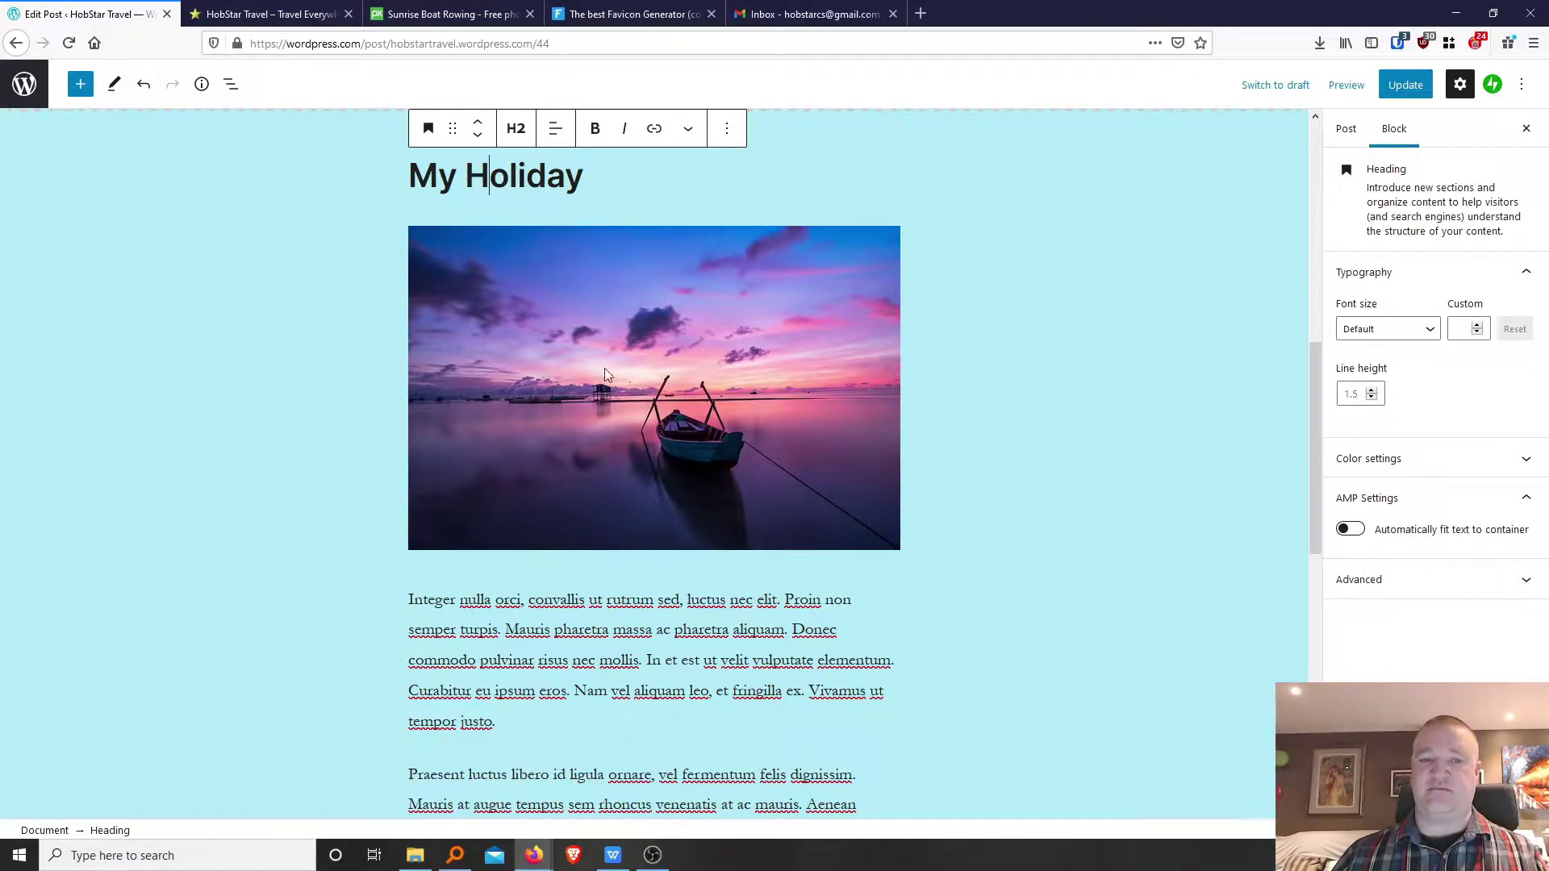
{"action": "left_click", "coordinate": [617, 392]}
{"action": "left_click", "coordinate": [648, 634]}
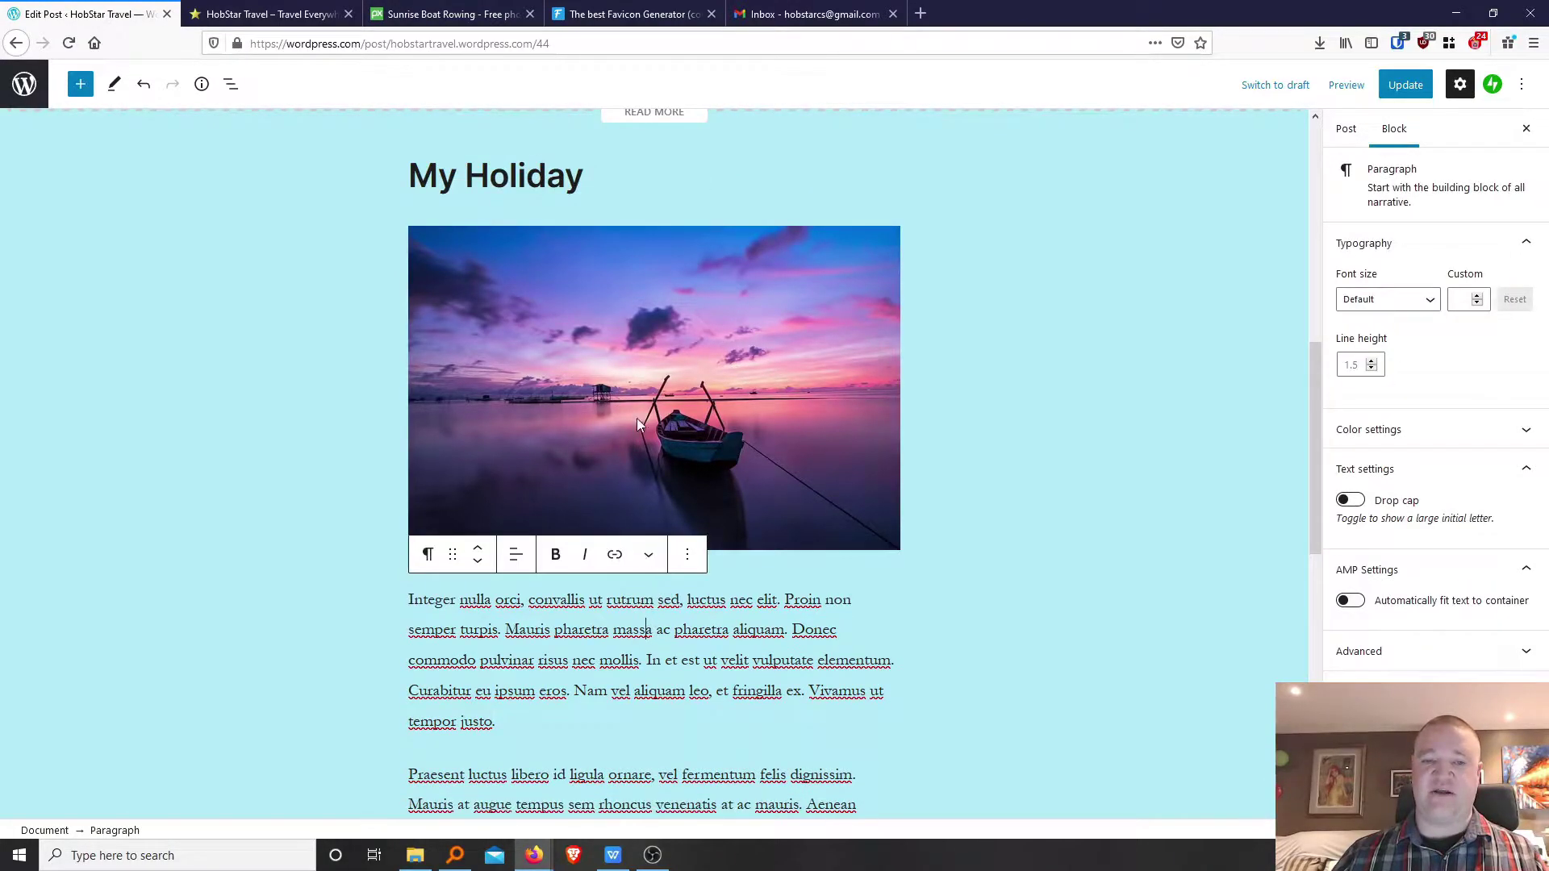
{"action": "left_click", "coordinate": [643, 397]}
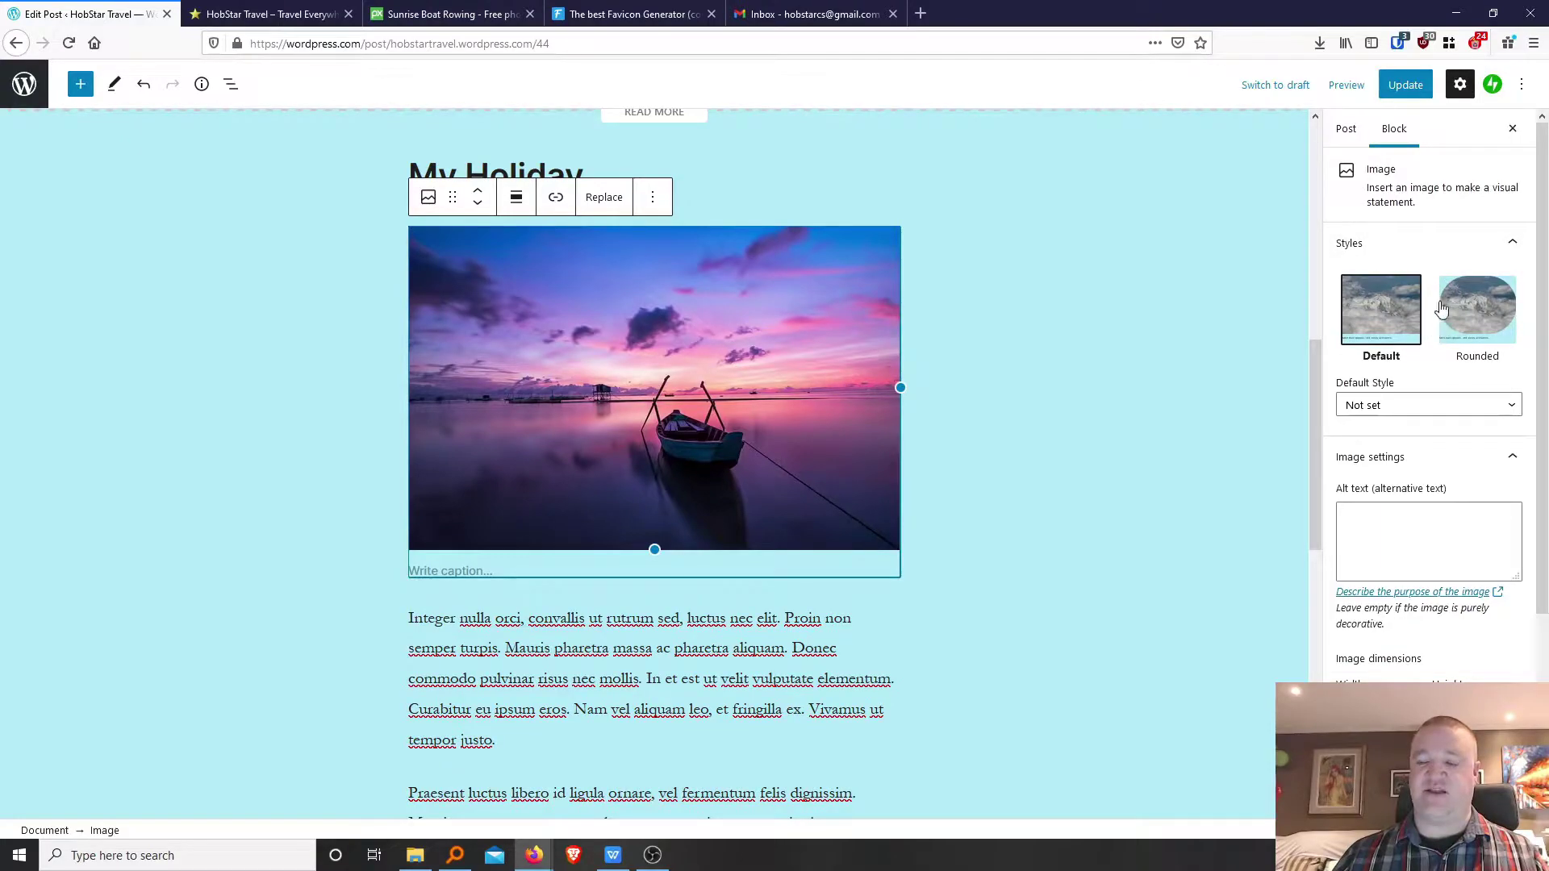
Try the Large and Larger font sizes on the "My Holiday" heading and return it to Default.
{"action": "left_click", "coordinate": [506, 169]}
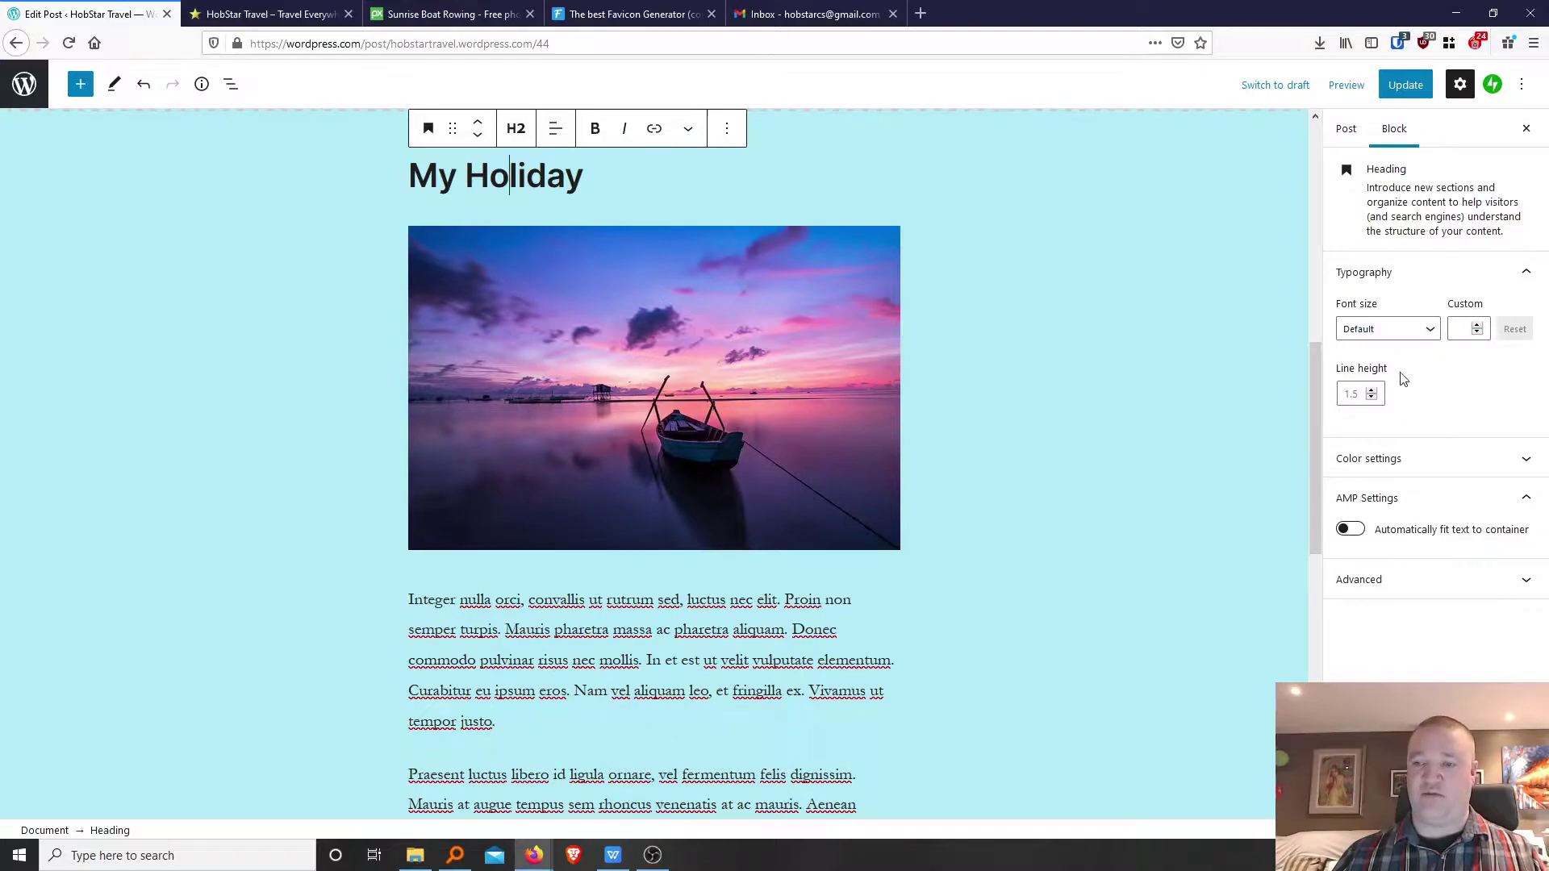
{"action": "left_click", "coordinate": [1429, 329]}
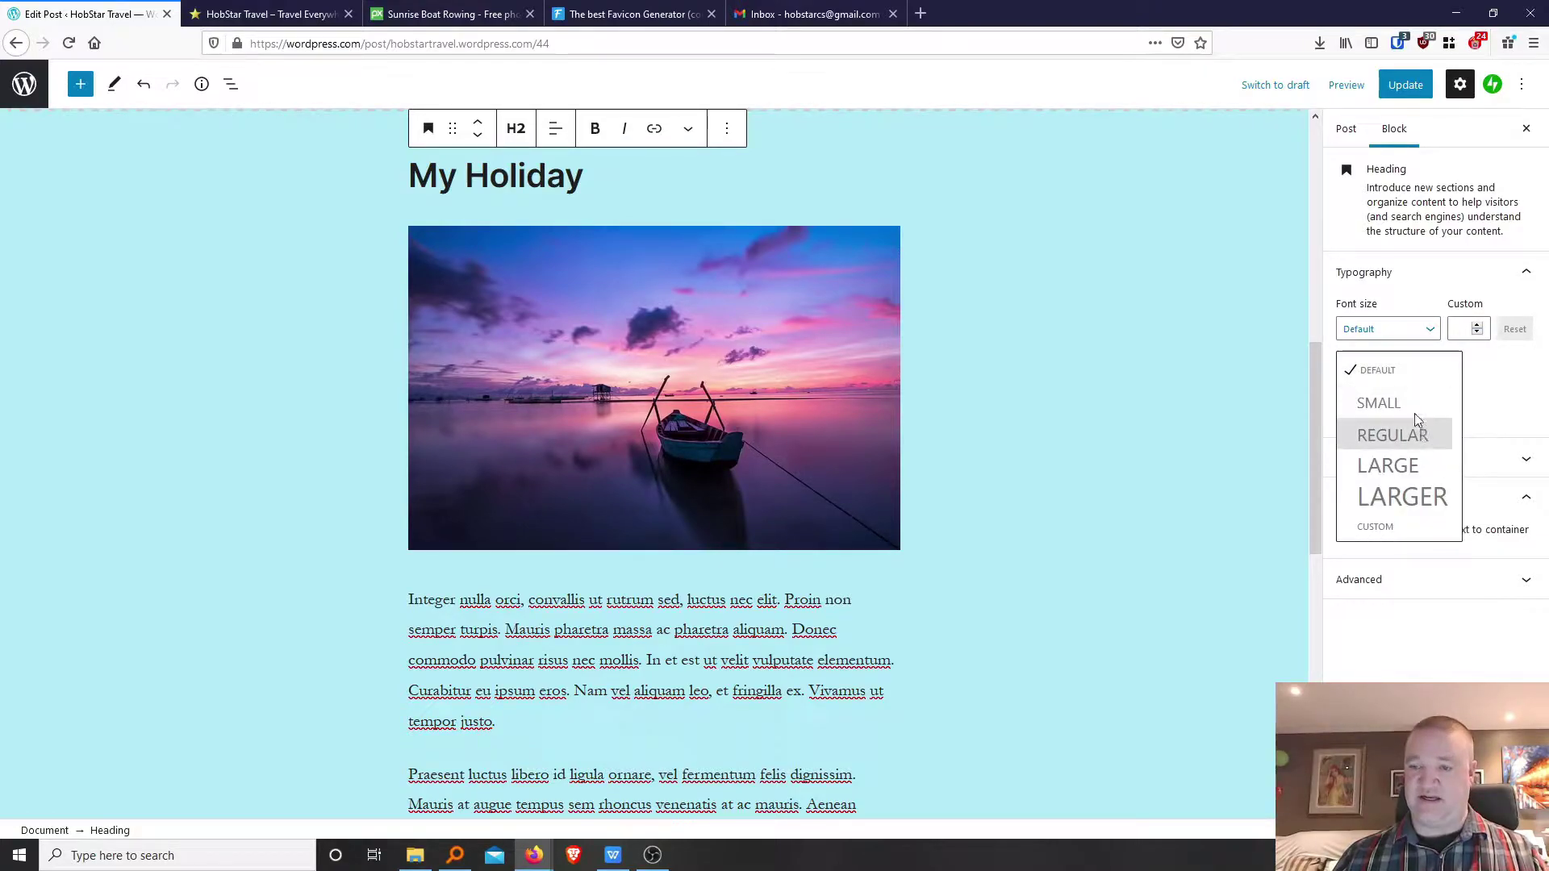
{"action": "left_click", "coordinate": [1413, 466]}
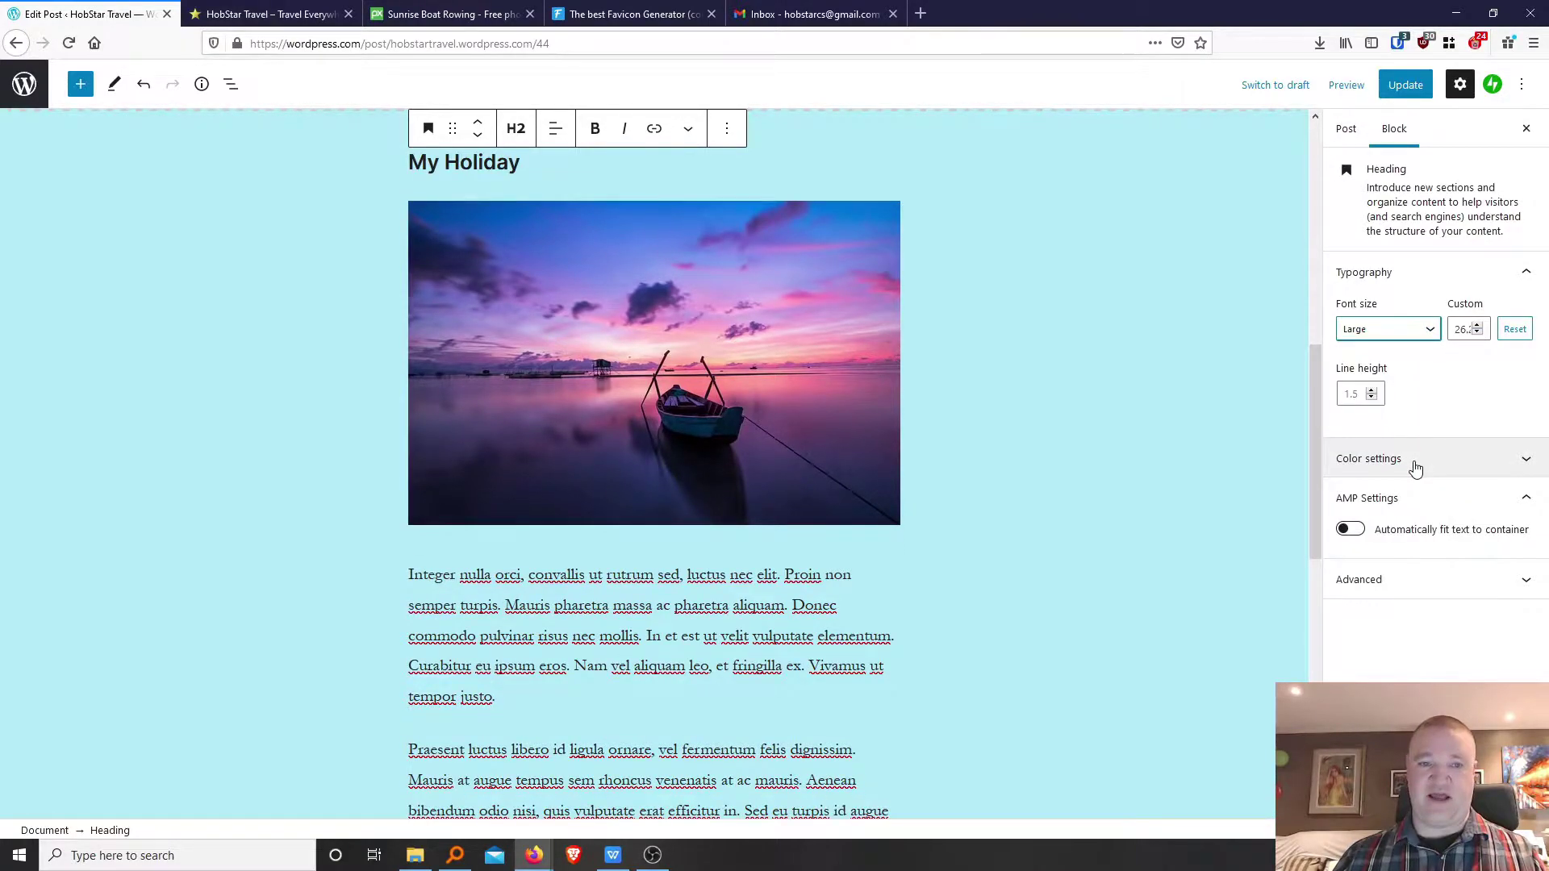
{"action": "left_click", "coordinate": [1429, 329]}
{"action": "left_click", "coordinate": [1427, 499]}
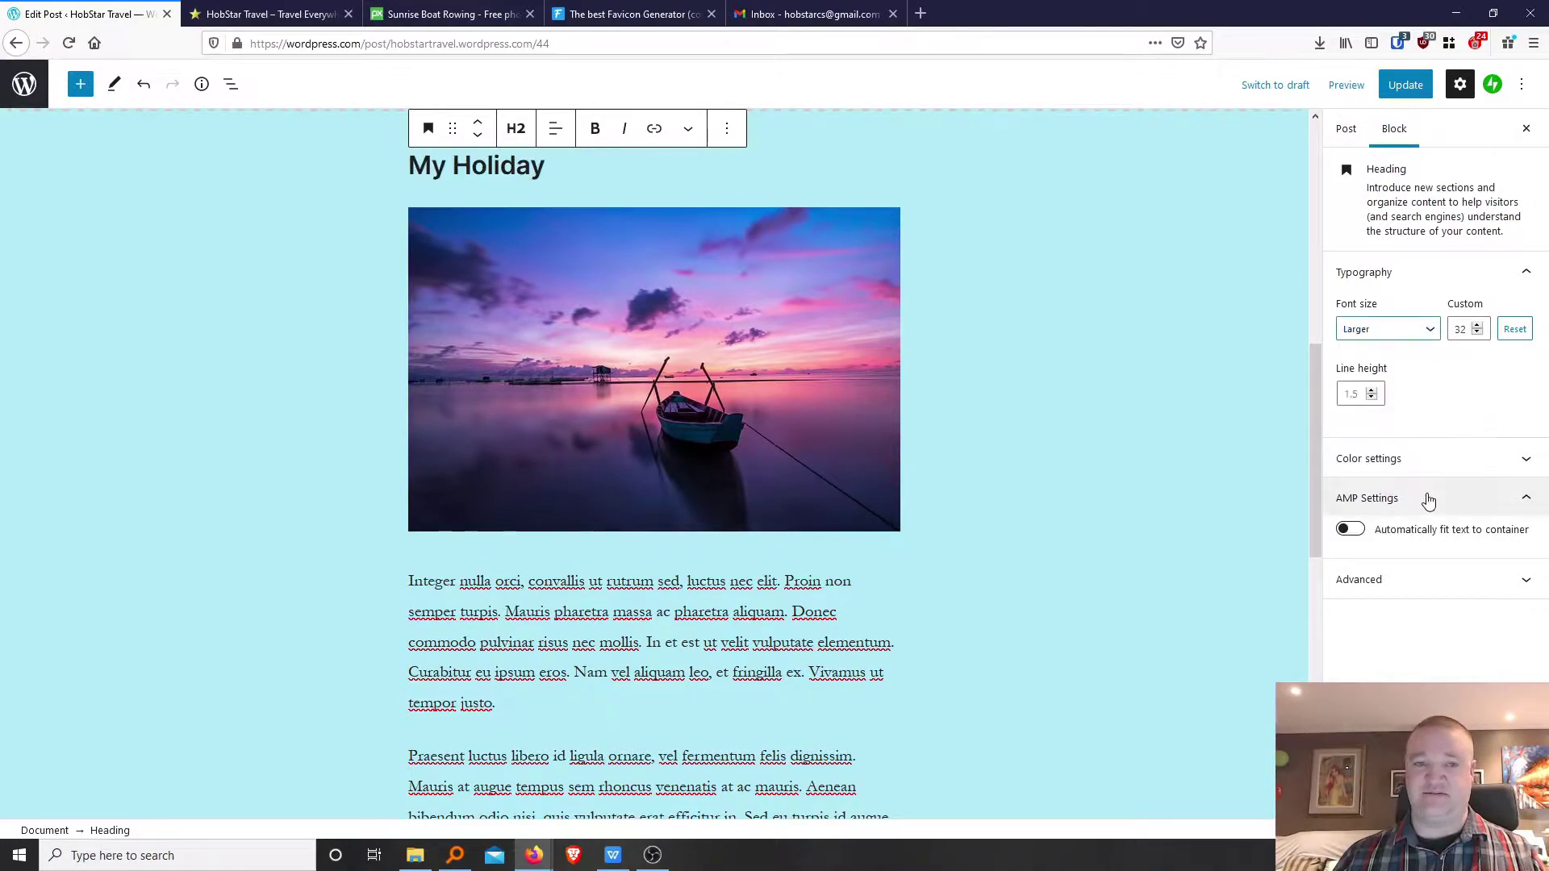
{"action": "left_click", "coordinate": [1430, 330]}
{"action": "left_click", "coordinate": [1393, 371]}
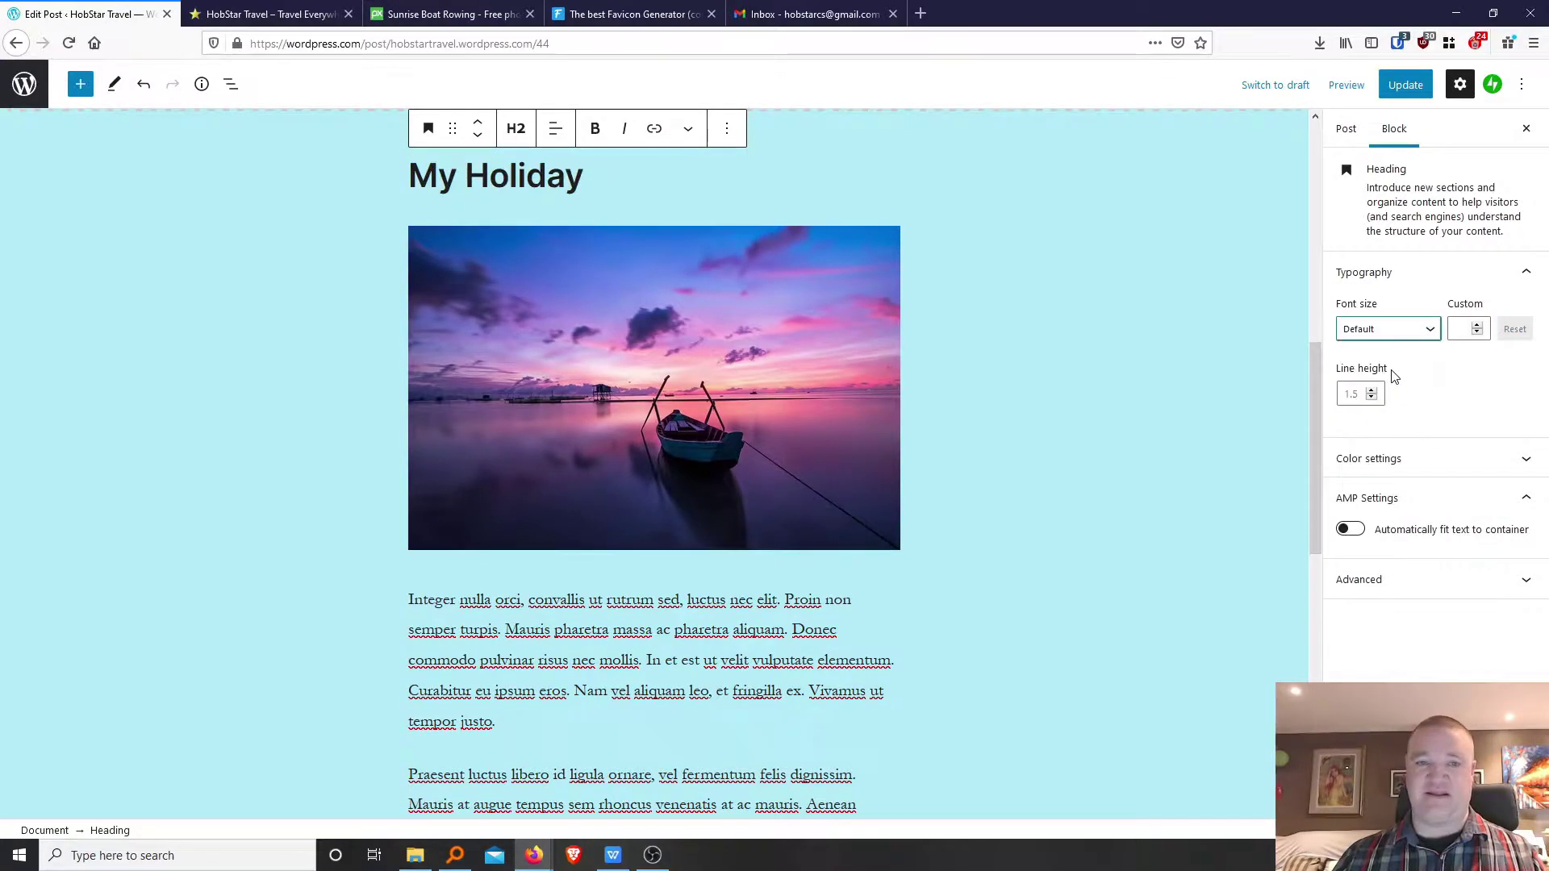
Try crimson text with dark teal, pale aqua and turquoise backgrounds on the "My Holiday" heading, and clear both colours.
{"action": "left_click", "coordinate": [1408, 468]}
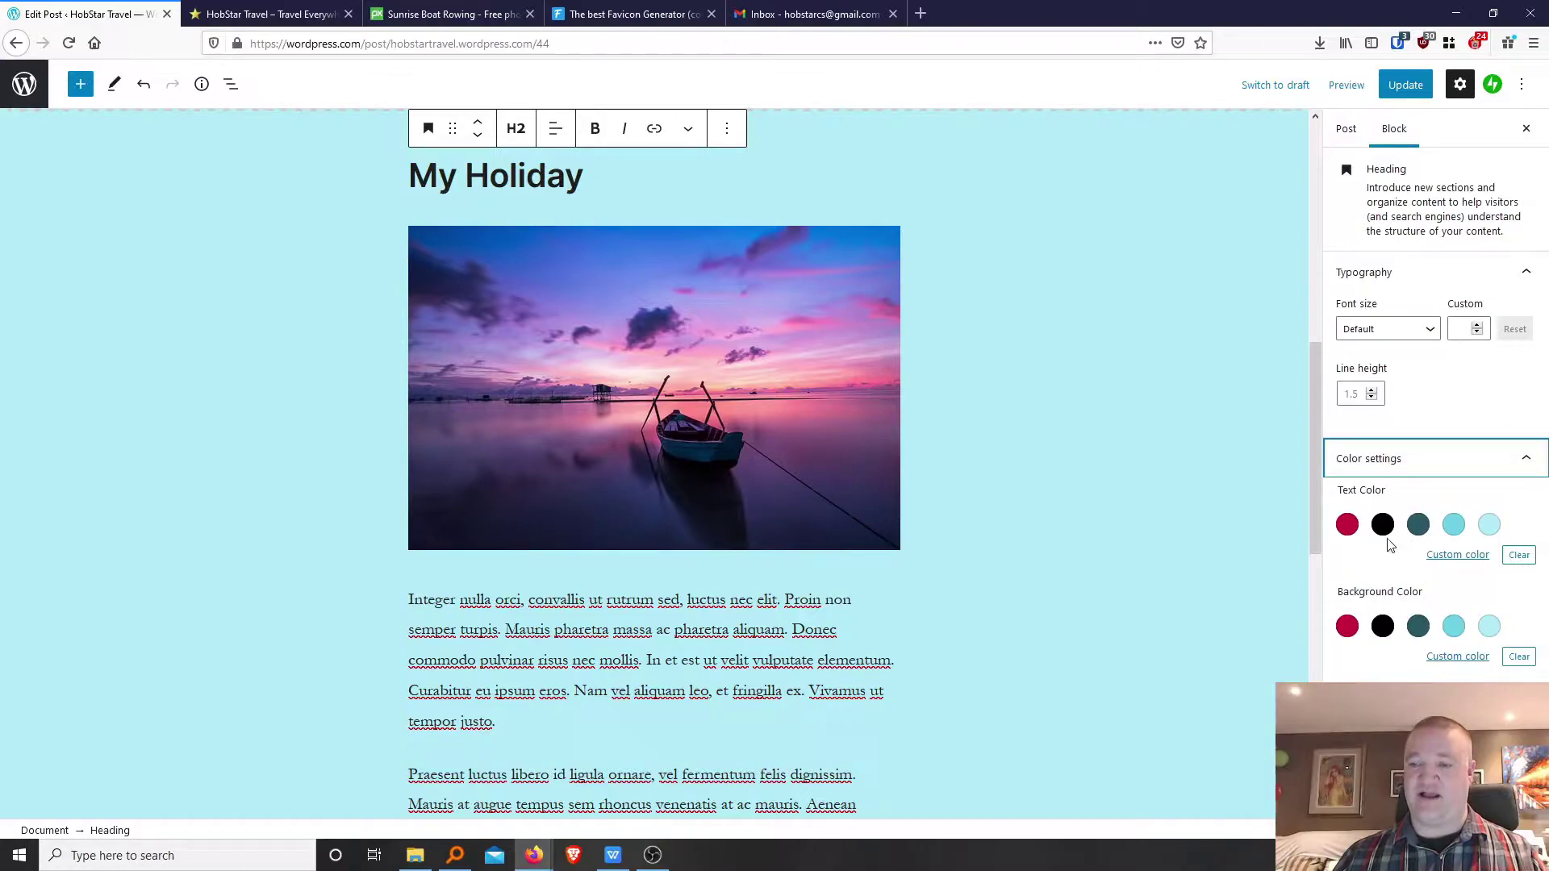
{"action": "left_click", "coordinate": [1346, 526]}
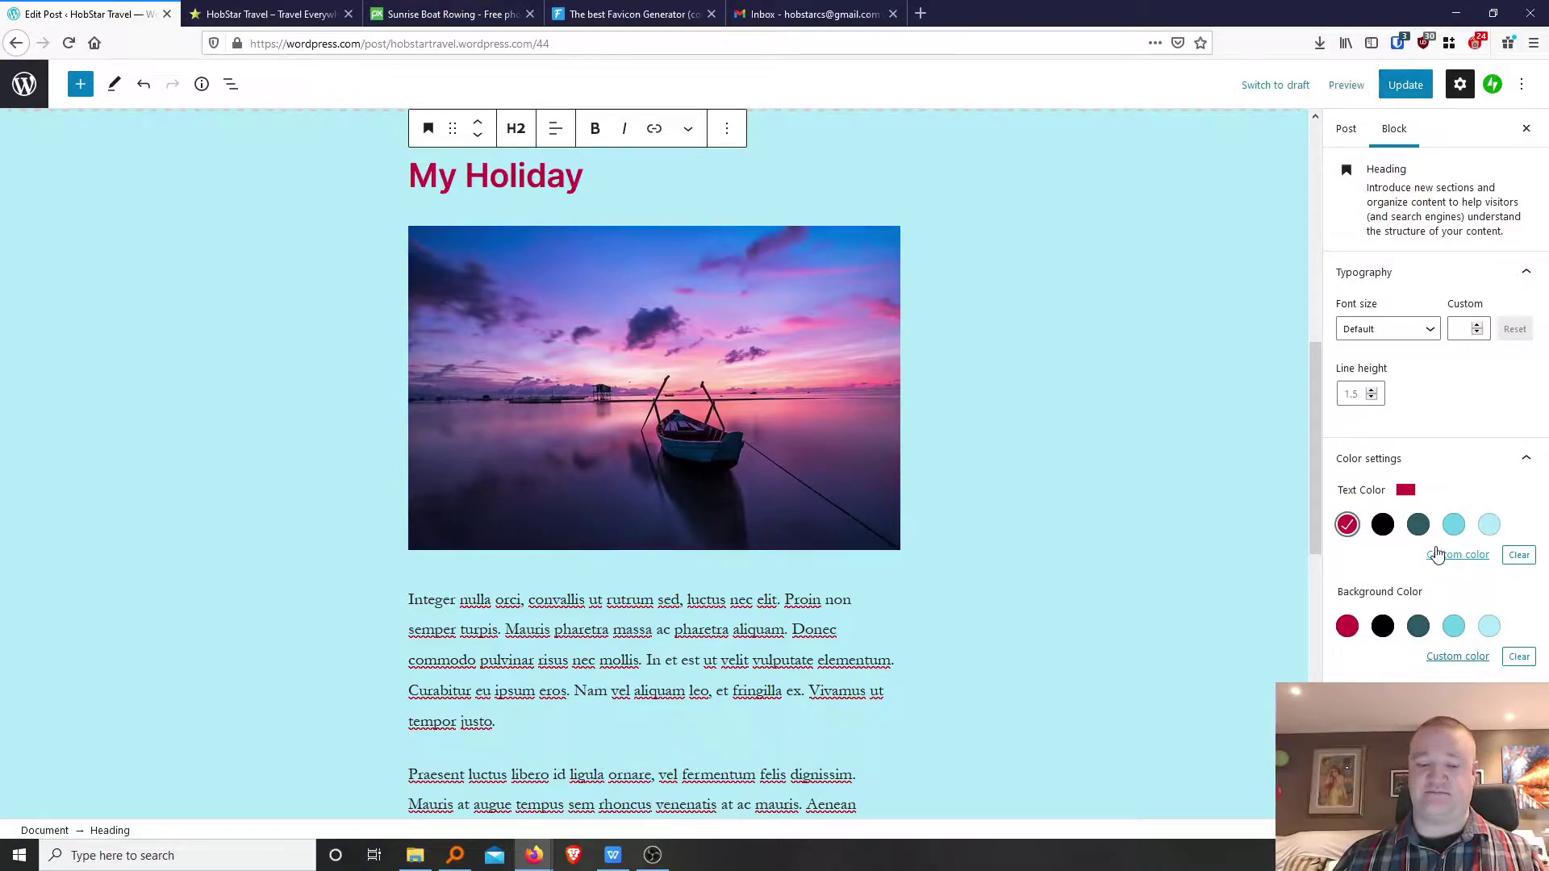
{"action": "left_click", "coordinate": [1417, 627]}
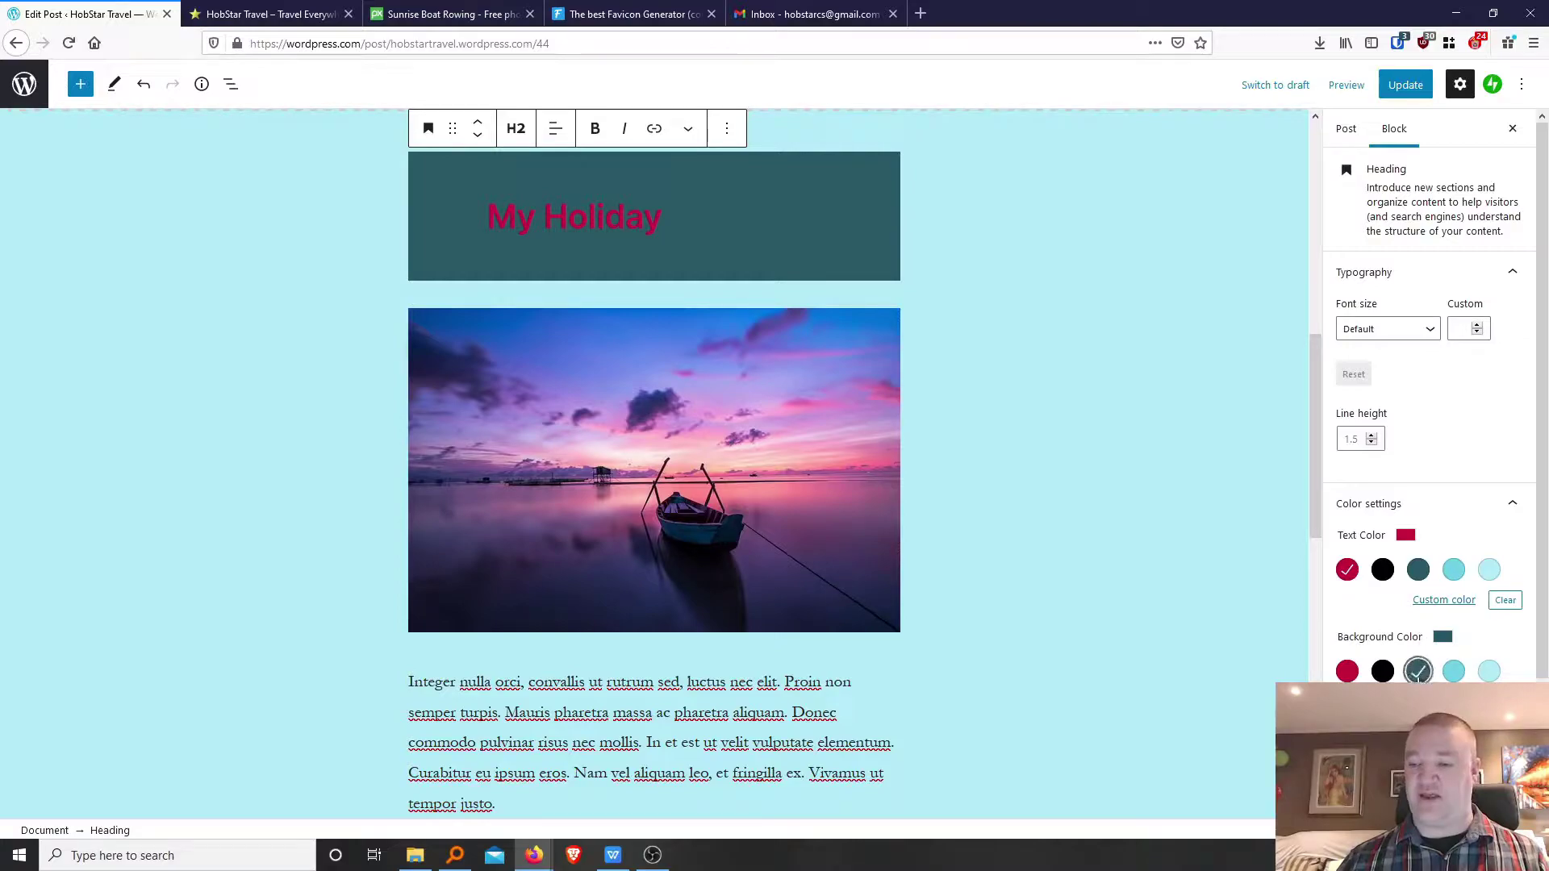
{"action": "left_click", "coordinate": [1481, 674]}
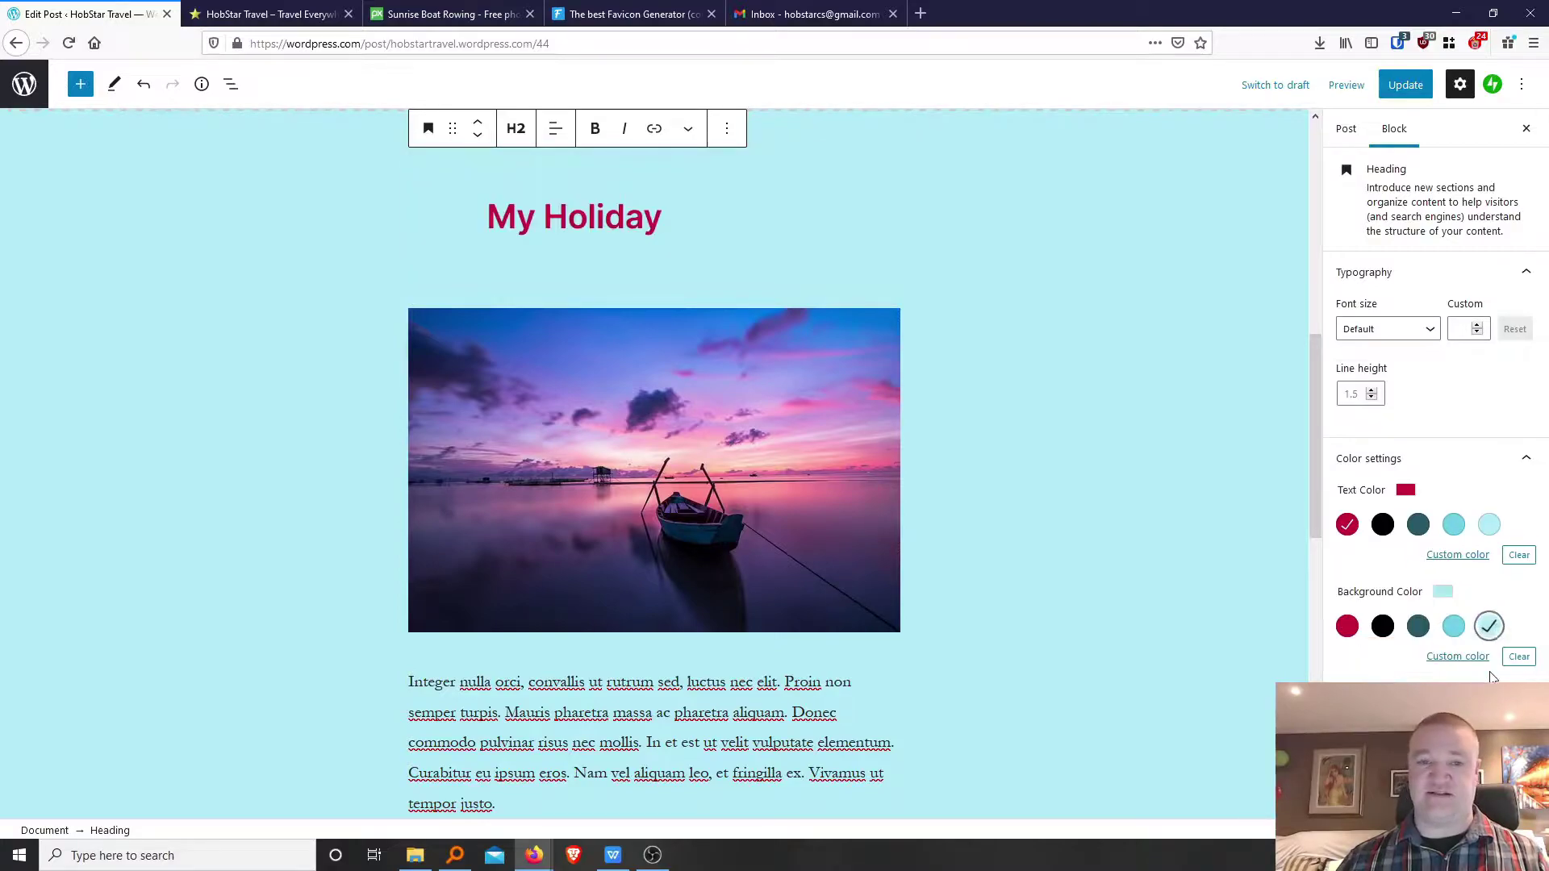
{"action": "left_click", "coordinate": [1455, 628]}
{"action": "scroll", "coordinate": [1162, 578], "scroll_direction": "up", "scroll_amount": 5}
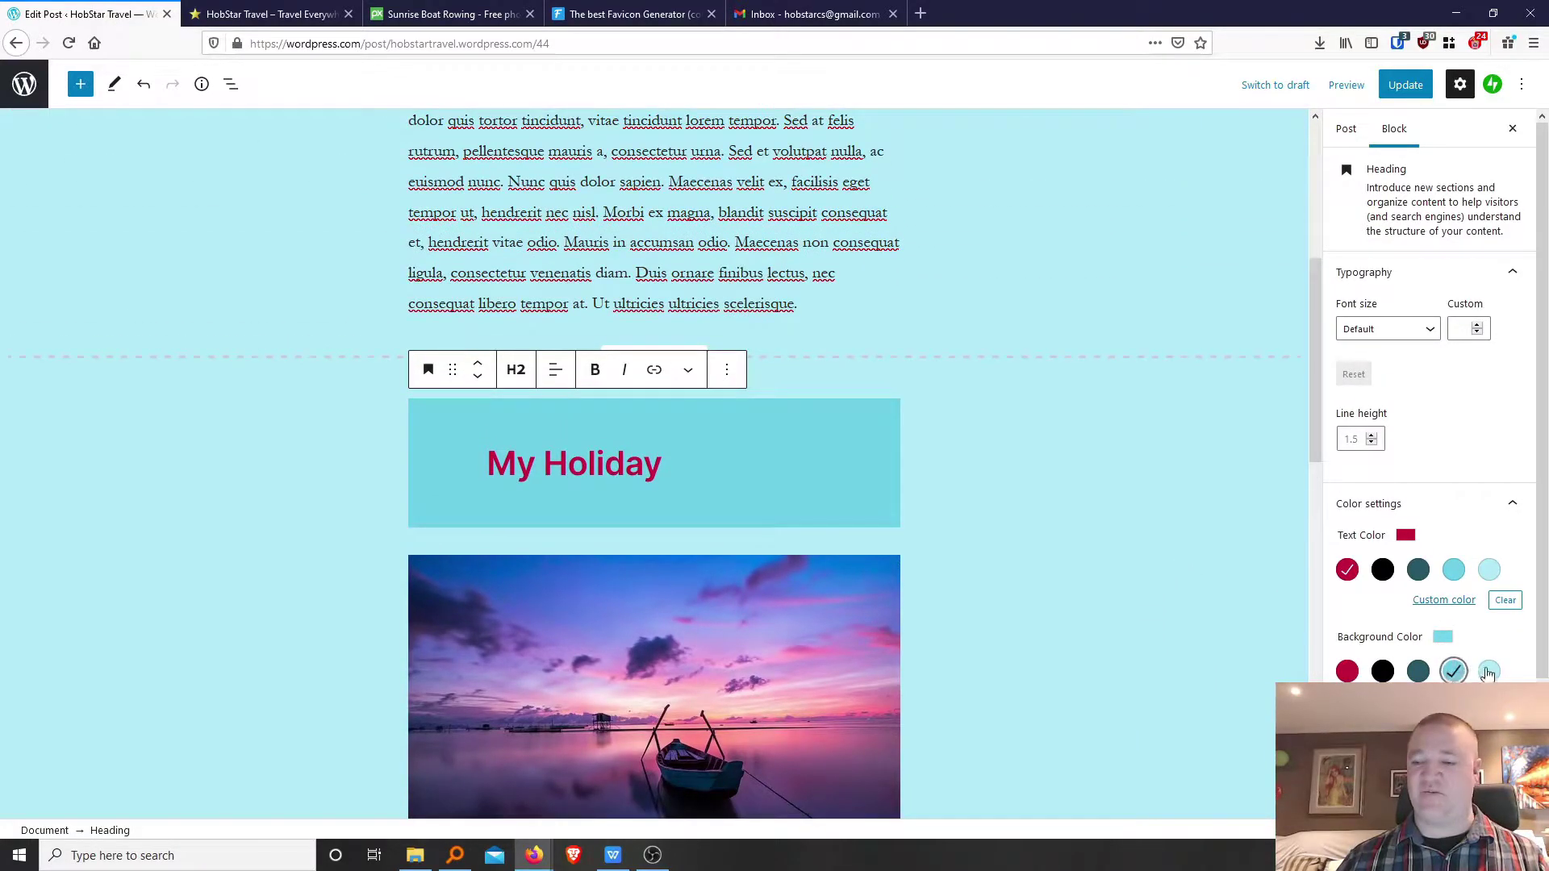
{"action": "left_click", "coordinate": [1488, 672]}
{"action": "scroll", "coordinate": [1165, 555], "scroll_direction": "down", "scroll_amount": 1}
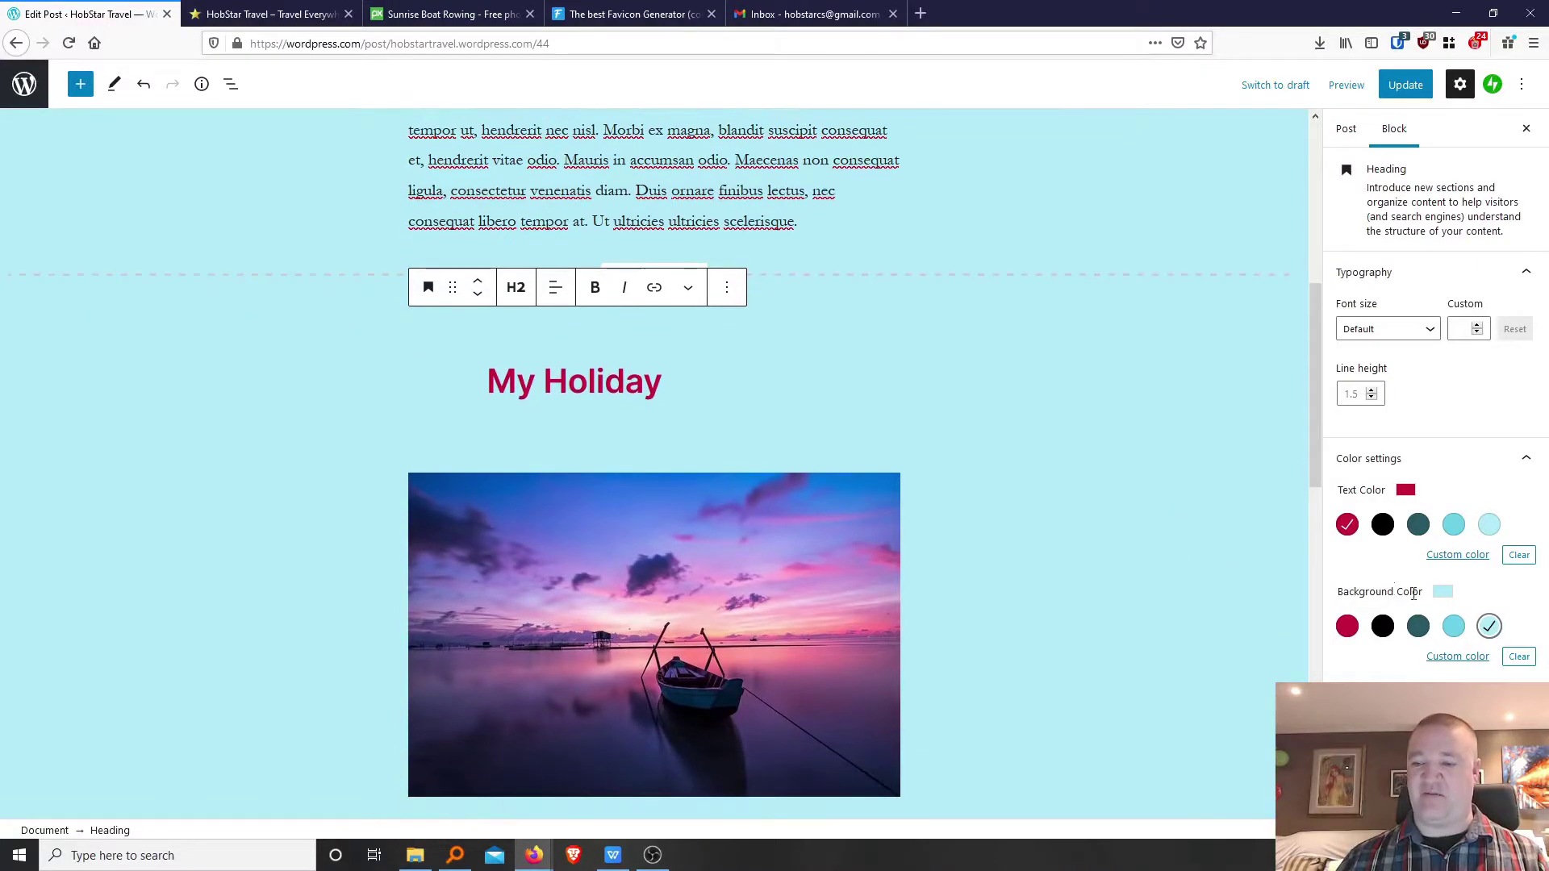
{"action": "left_click", "coordinate": [1519, 656]}
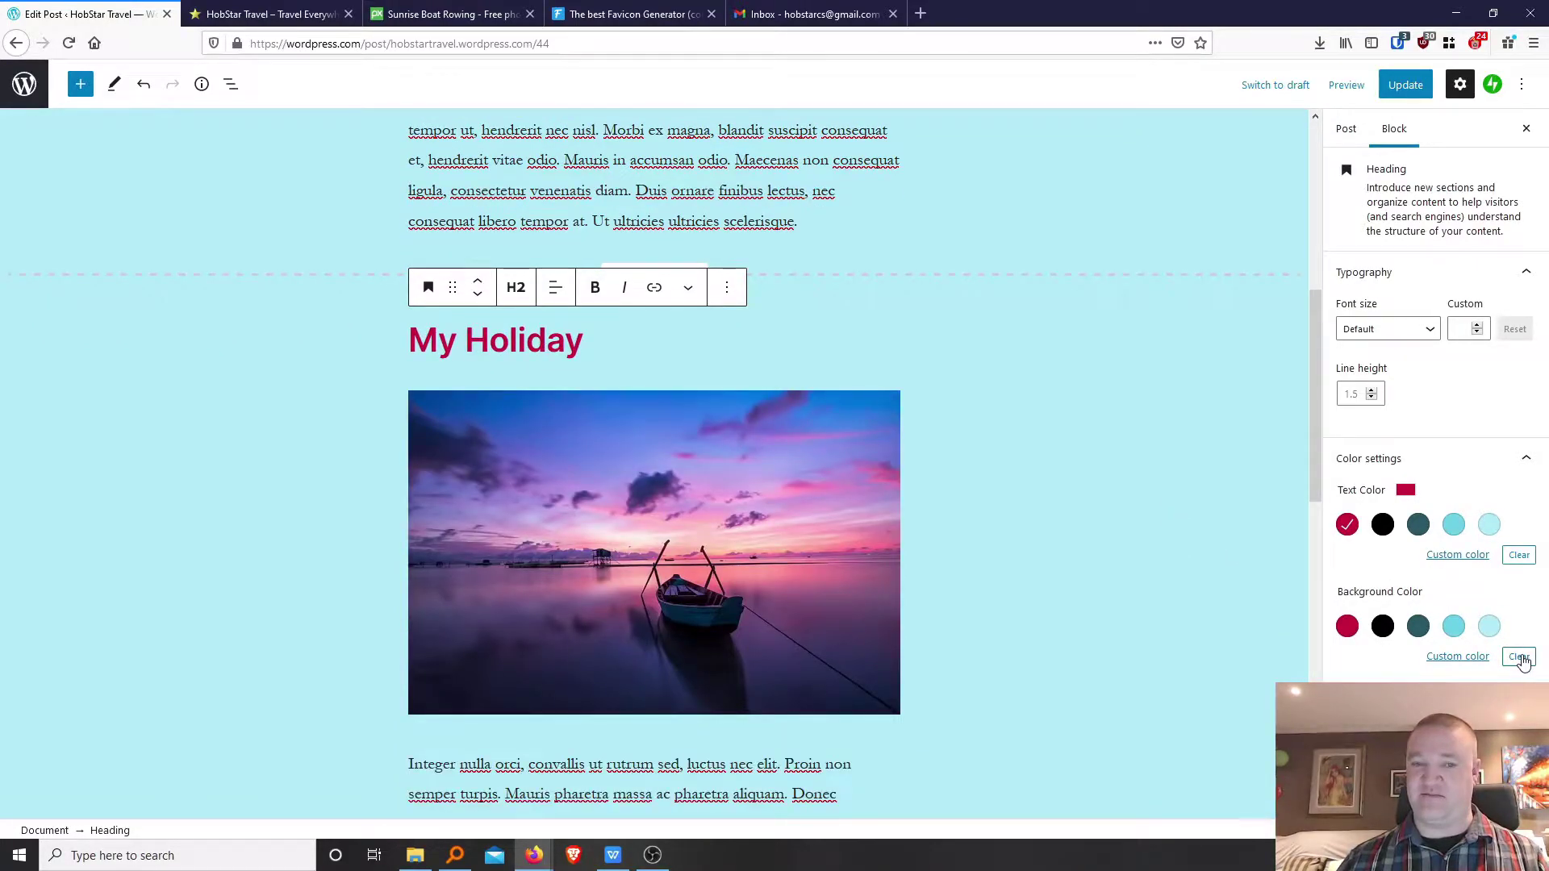
{"action": "left_click", "coordinate": [1527, 556]}
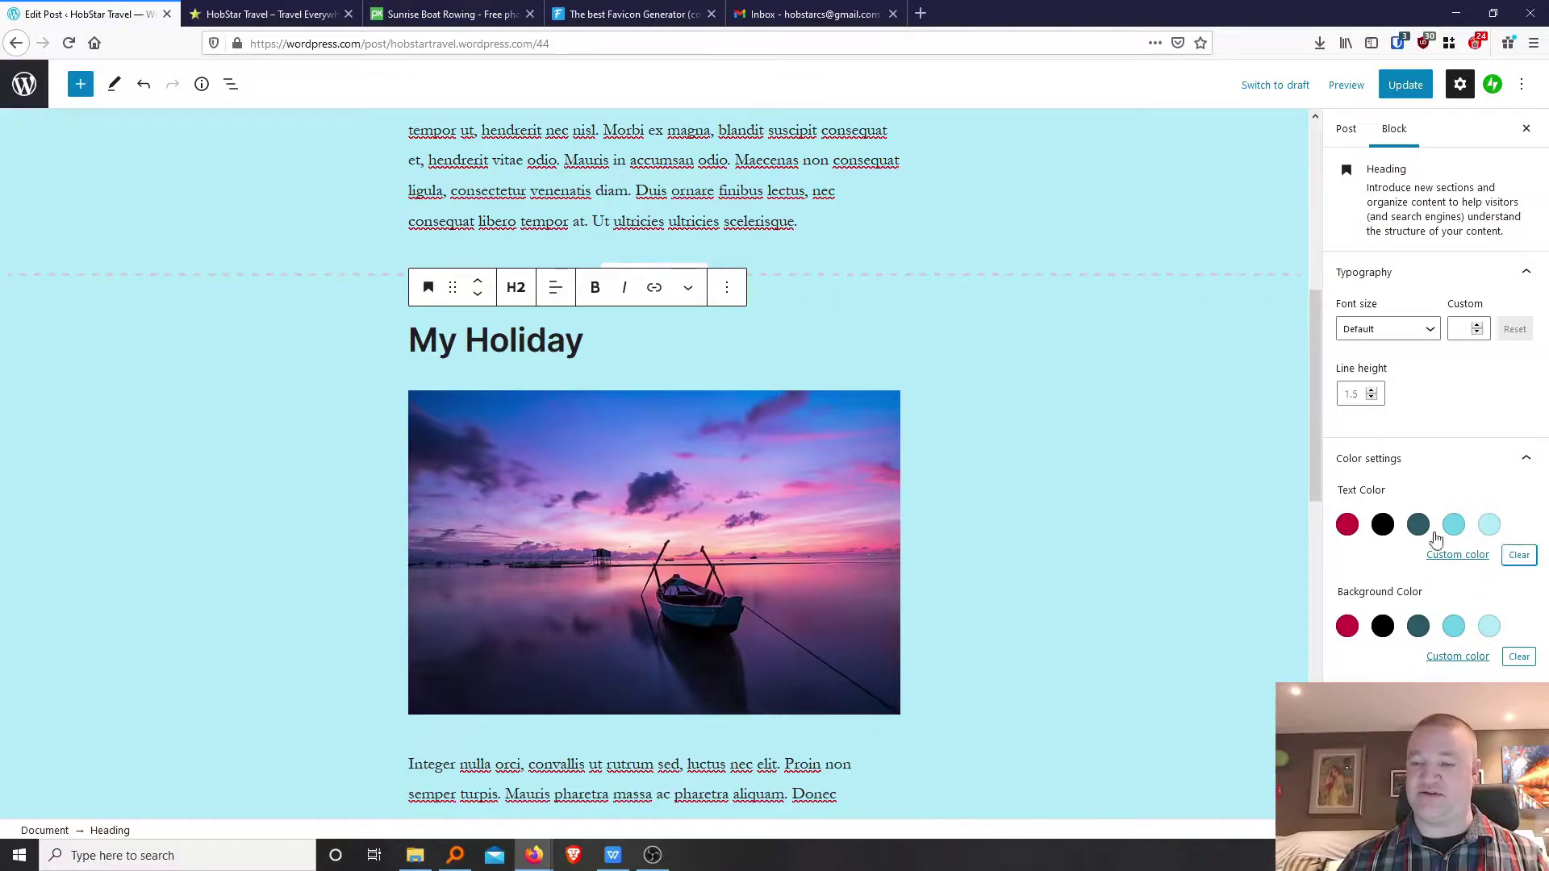
Try crimson and dark teal for the "My Holiday" heading text, and set its text colour to black.
{"action": "left_click", "coordinate": [1383, 528]}
{"action": "left_click", "coordinate": [1347, 525]}
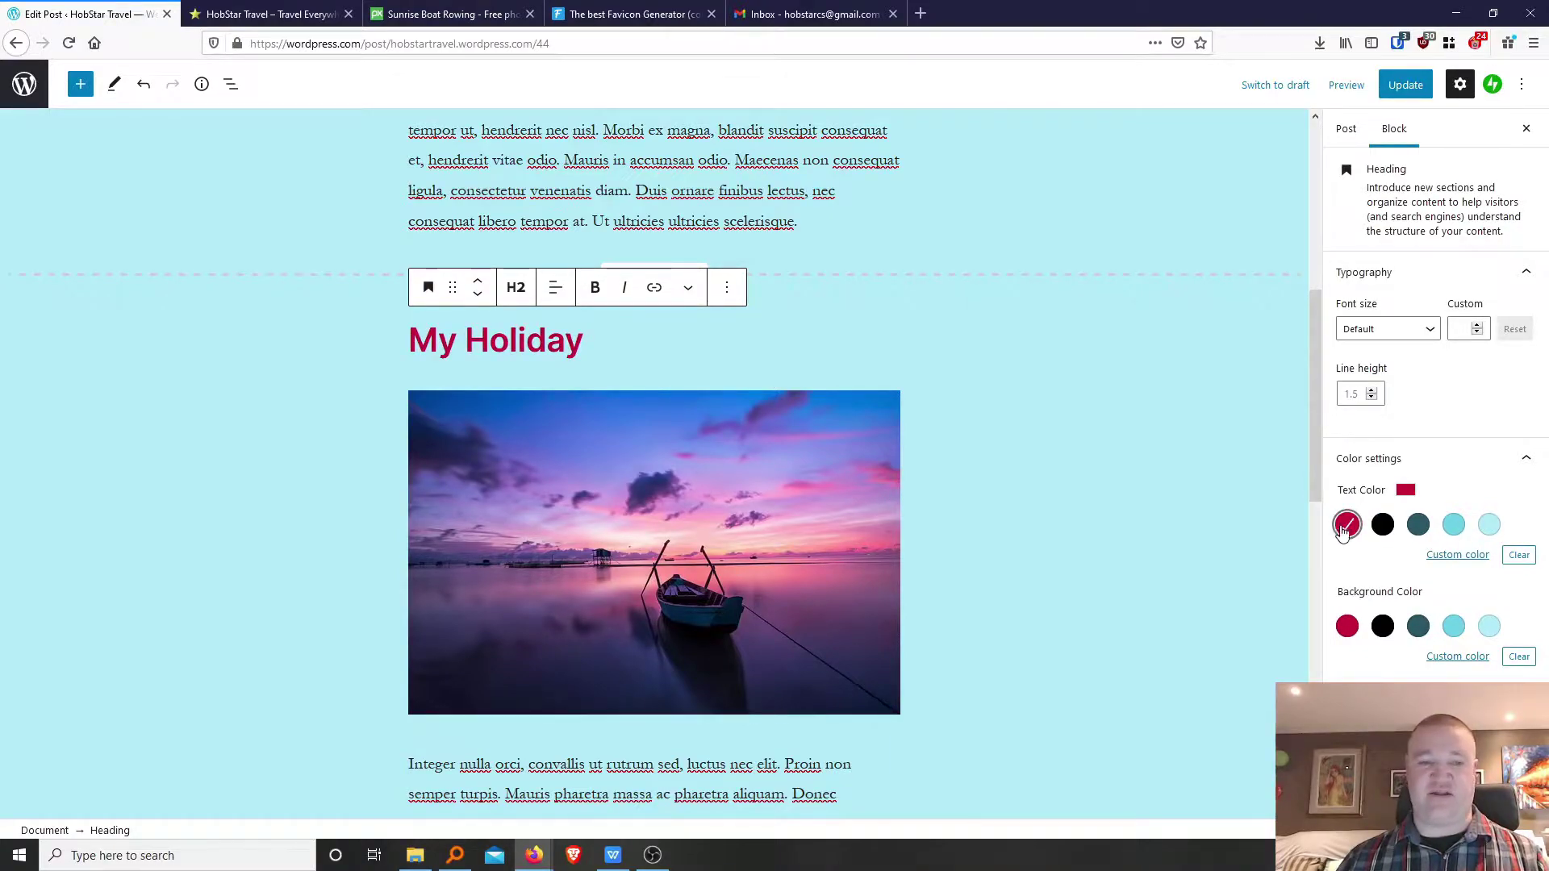
{"action": "left_click", "coordinate": [1416, 534]}
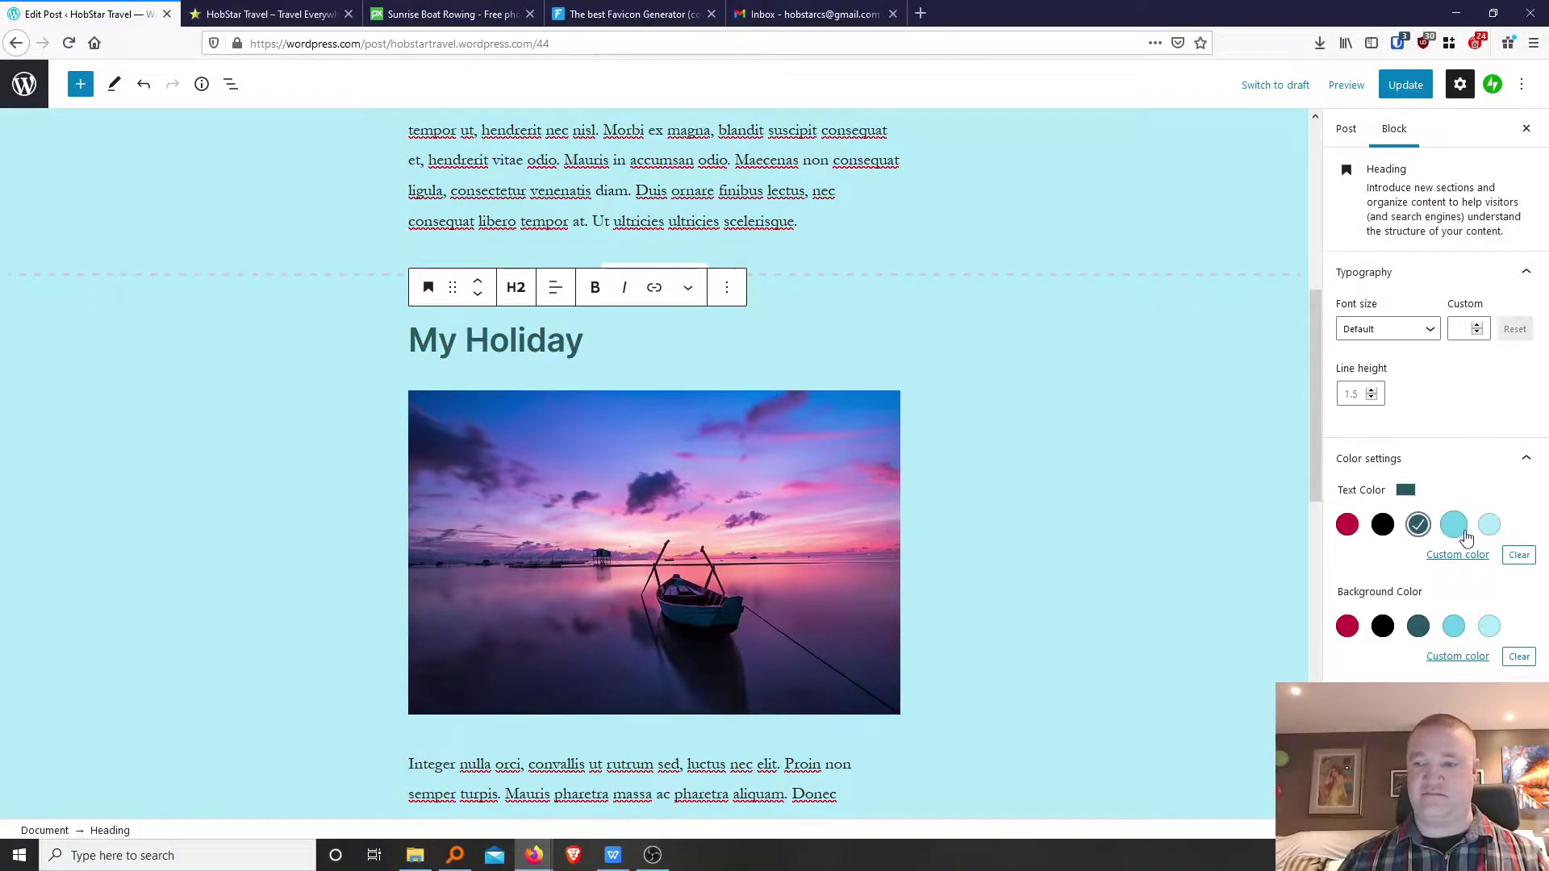
{"action": "left_click", "coordinate": [1383, 525]}
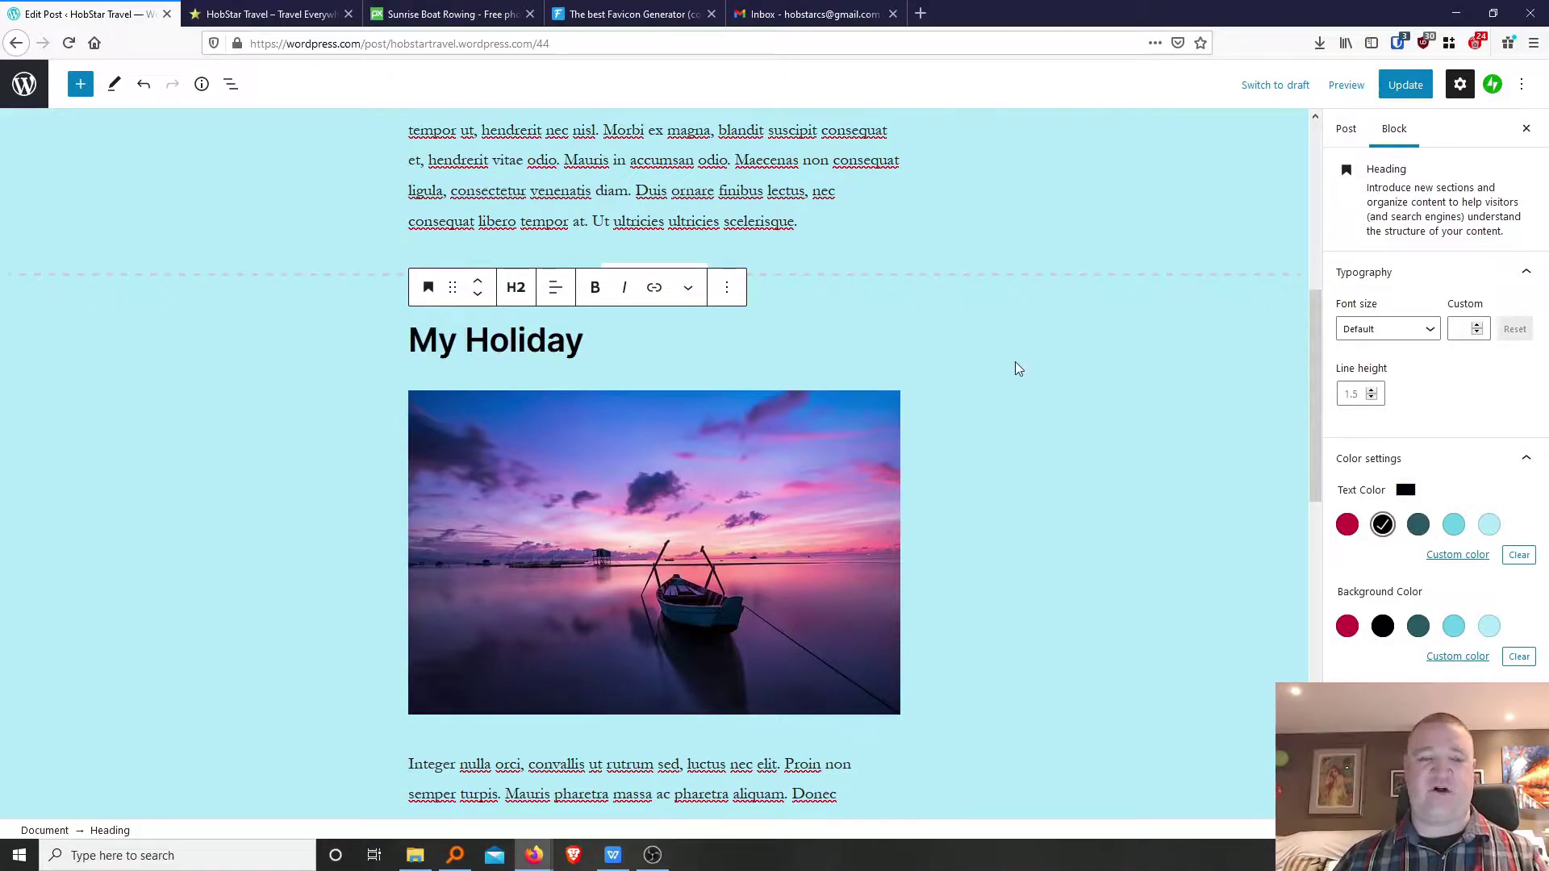
Insert an empty paragraph after the post's last paragraph, "Aliquam enim erat".
{"action": "scroll", "coordinate": [1024, 436], "scroll_direction": "down", "scroll_amount": 2}
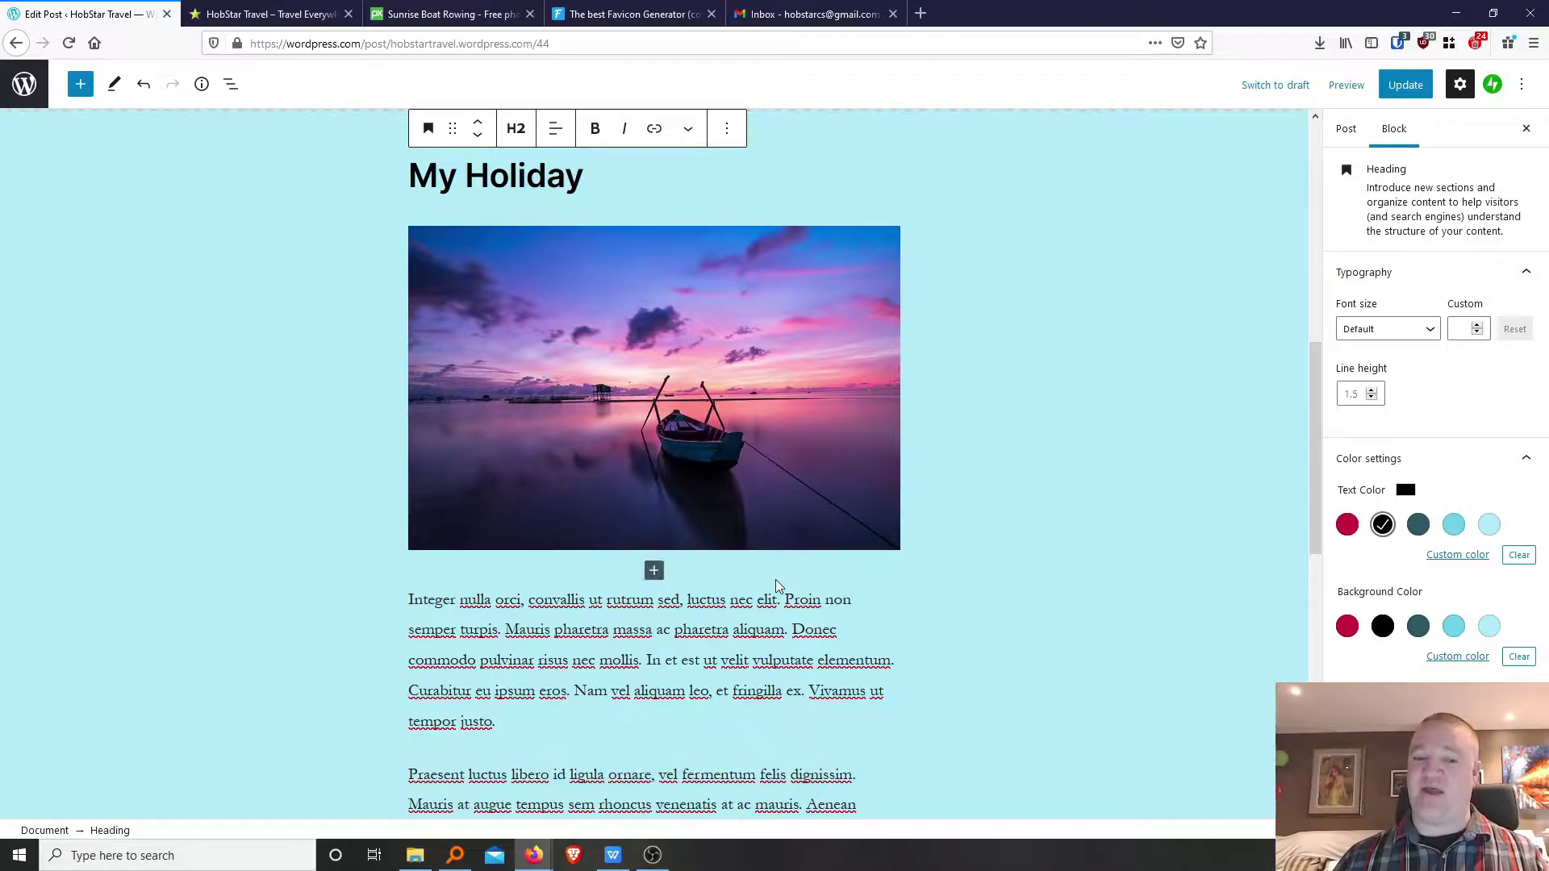
{"action": "left_click", "coordinate": [605, 655]}
{"action": "scroll", "coordinate": [606, 652], "scroll_direction": "down", "scroll_amount": 7}
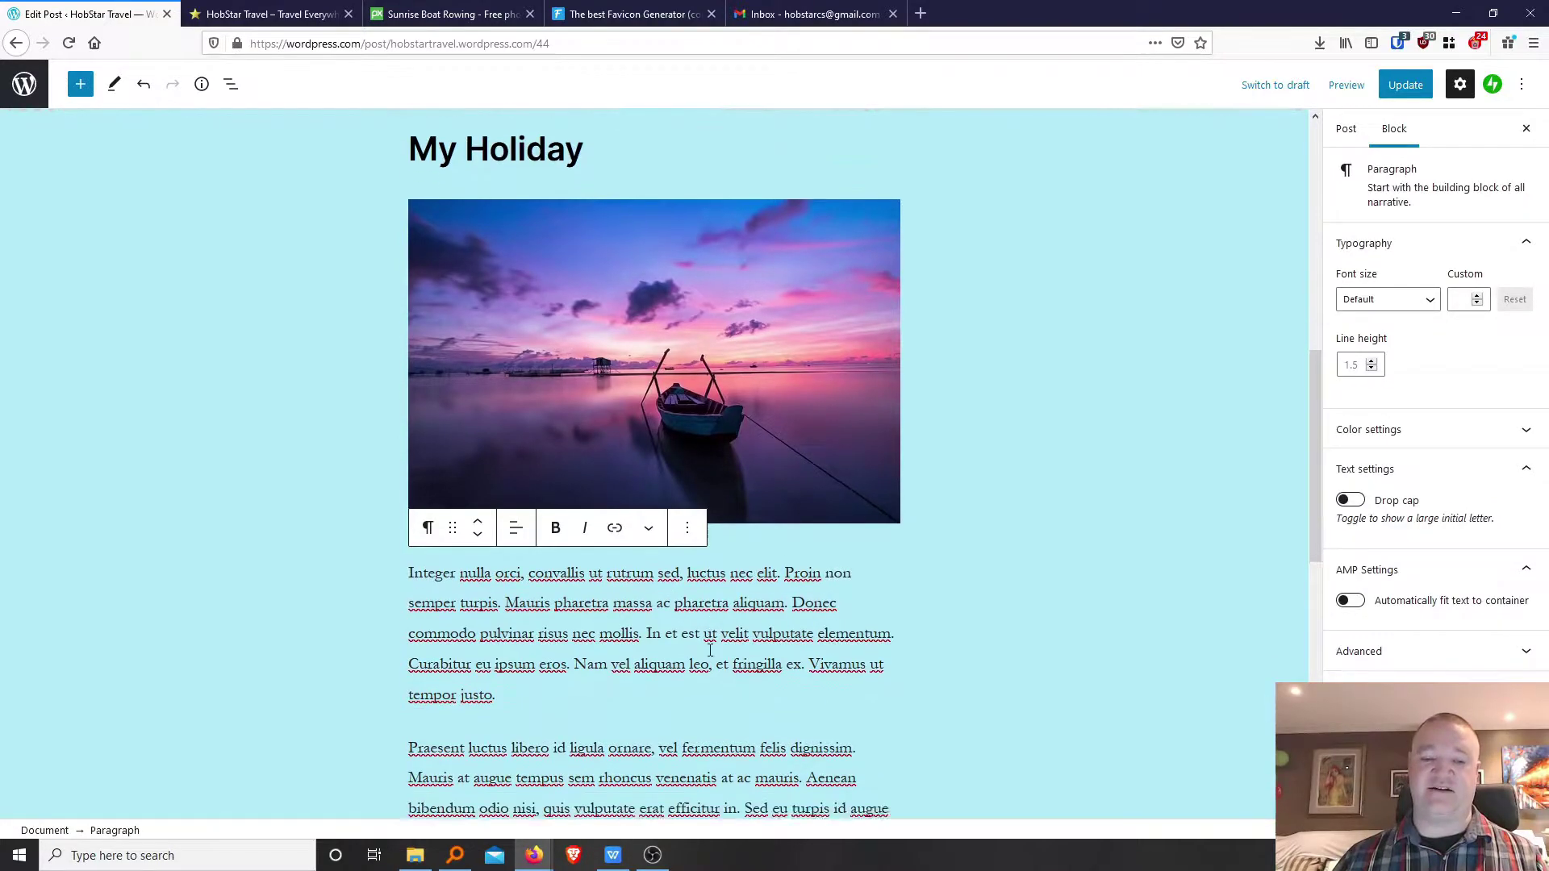
{"action": "scroll", "coordinate": [596, 597], "scroll_direction": "down", "scroll_amount": 2}
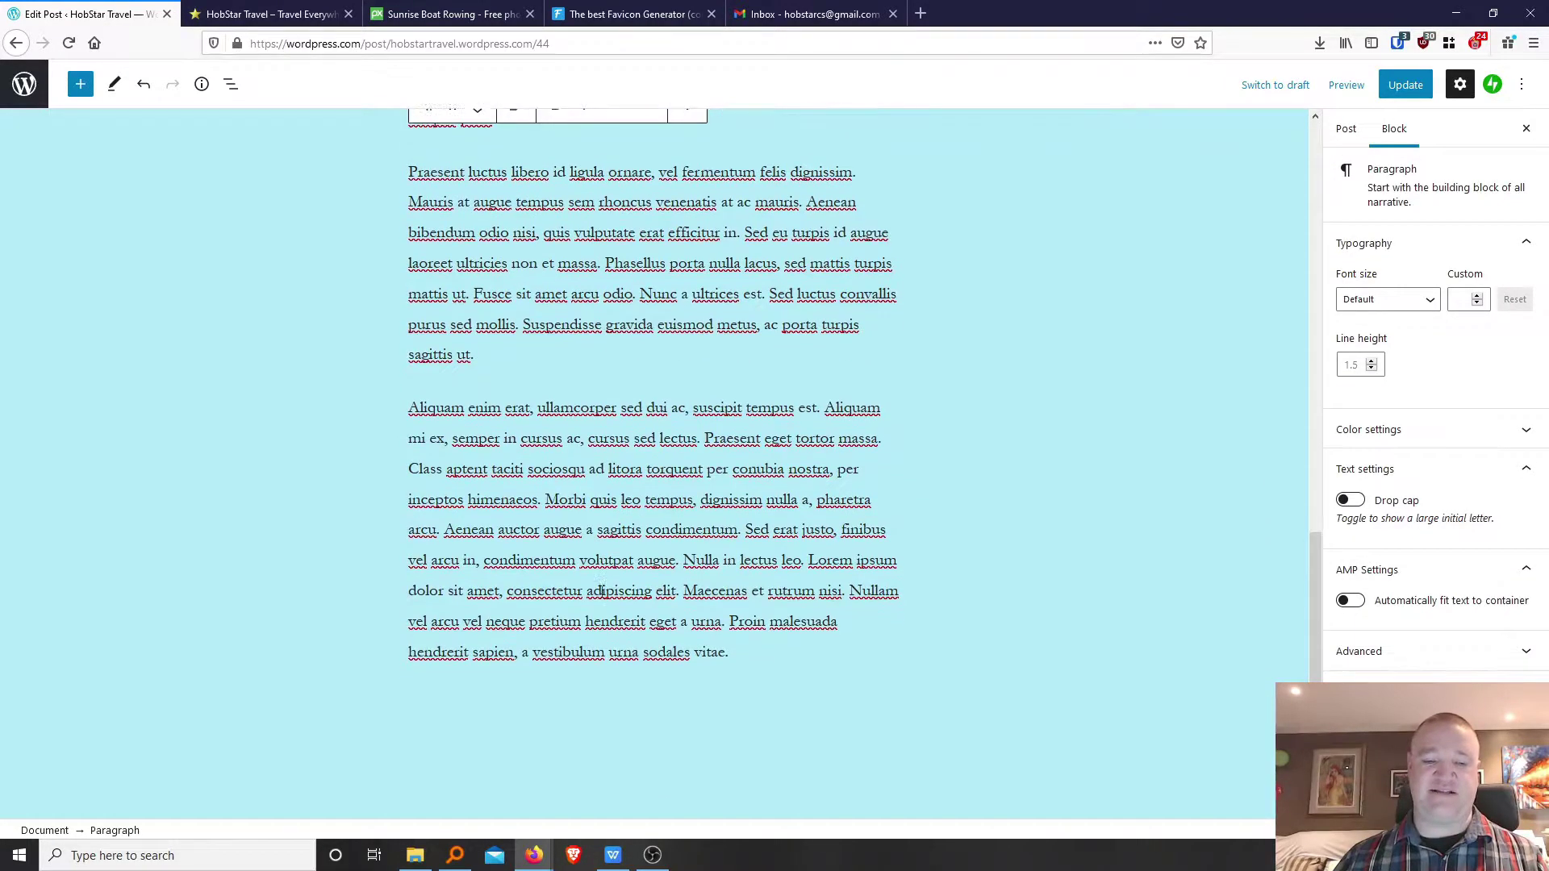
{"action": "left_click", "coordinate": [756, 610]}
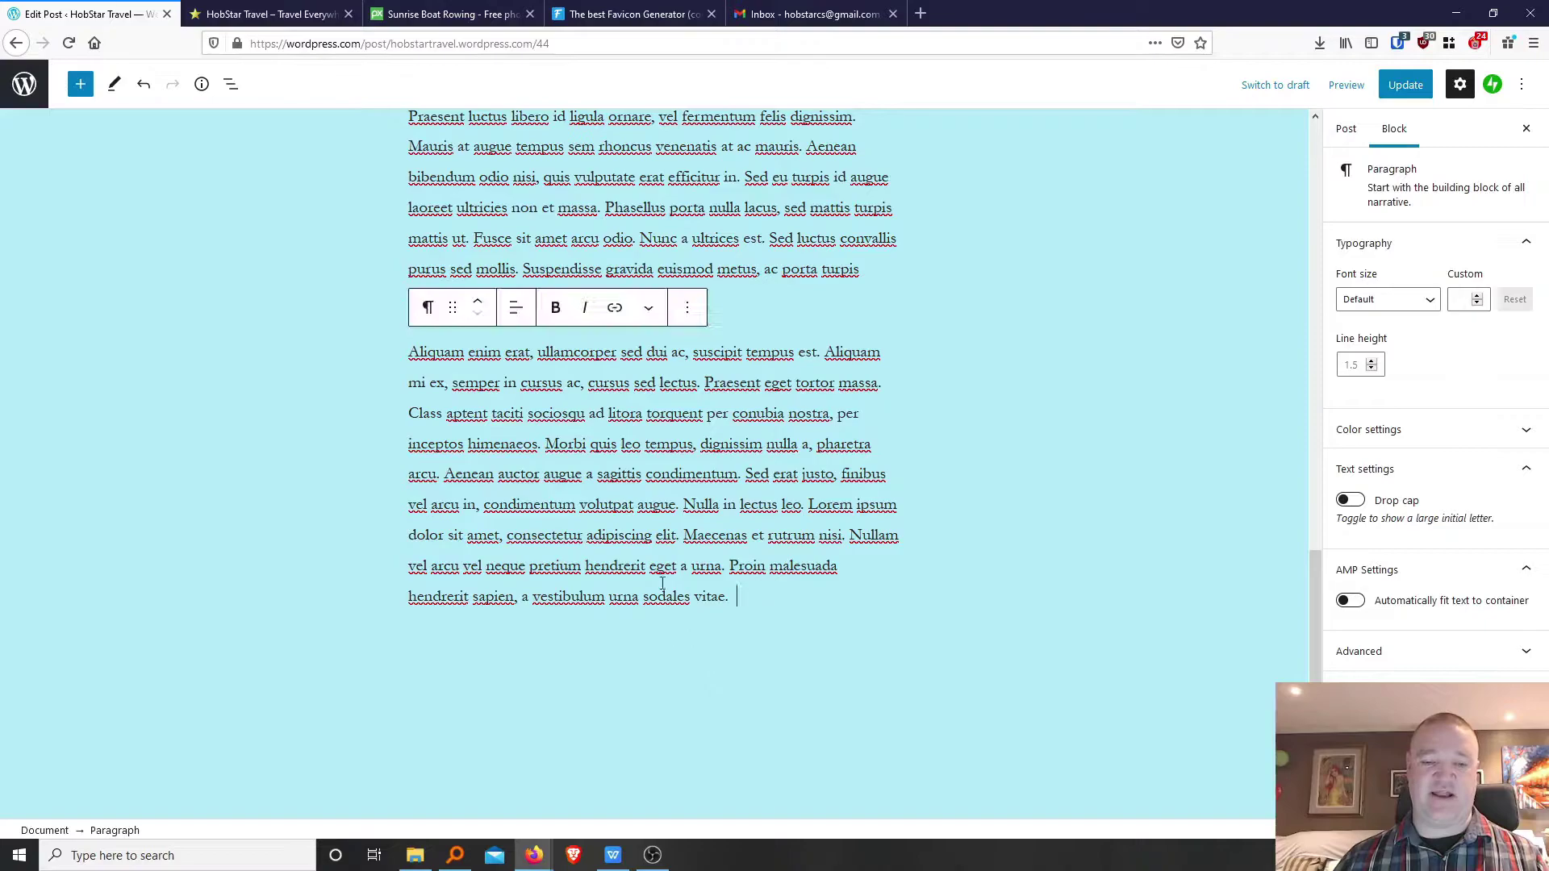
{"action": "left_click", "coordinate": [652, 628]}
{"action": "left_click", "coordinate": [759, 601]}
{"action": "left_click", "coordinate": [615, 631]}
{"action": "left_click", "coordinate": [757, 602]}
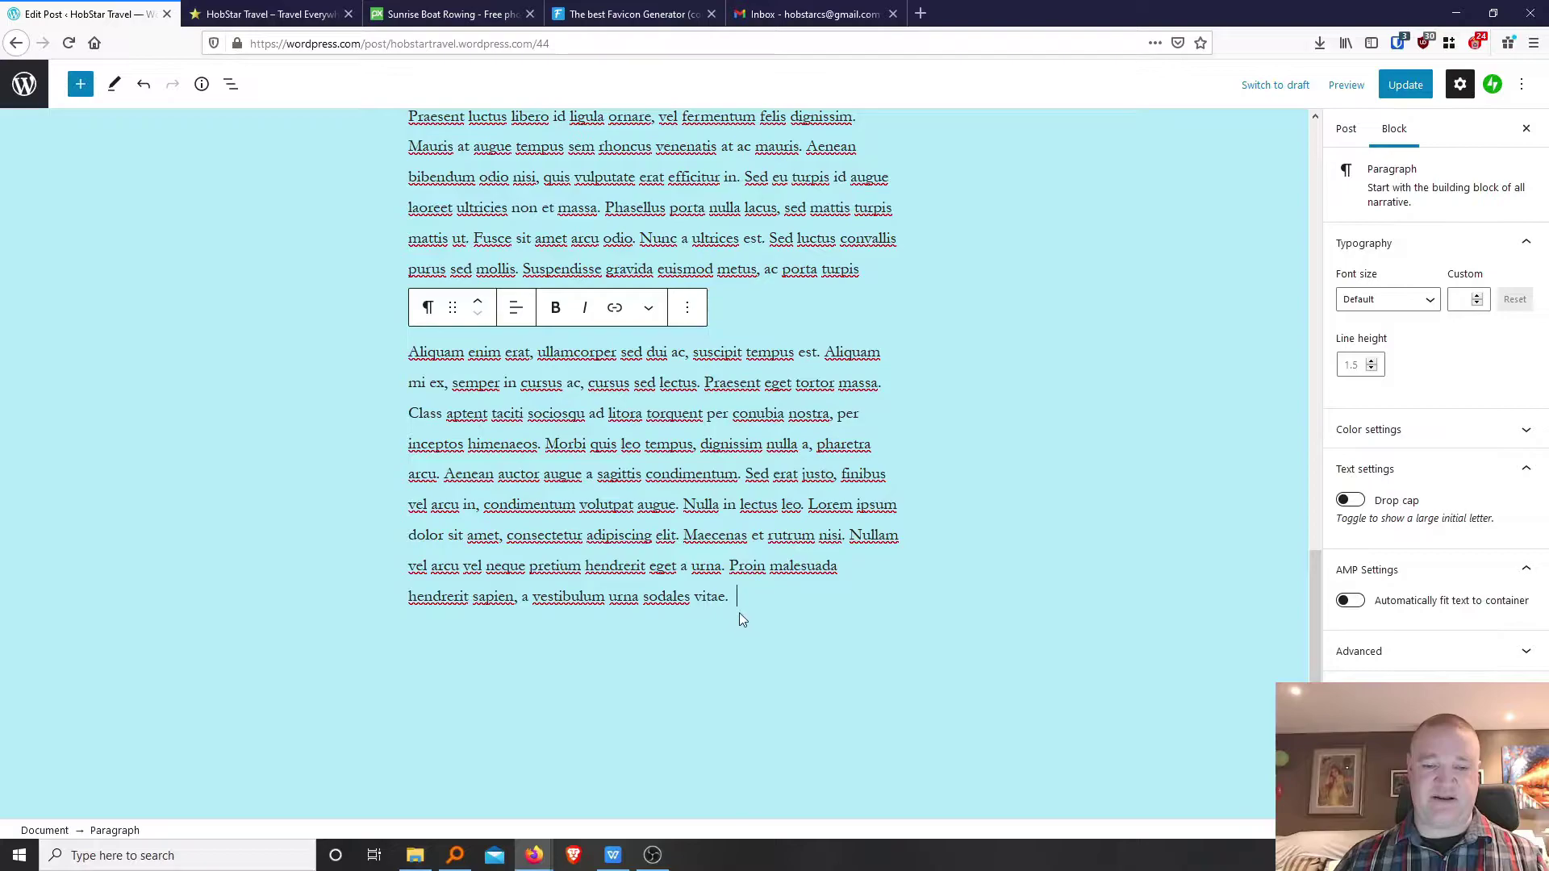
{"action": "left_click", "coordinate": [618, 640]}
{"action": "left_click", "coordinate": [614, 597]}
{"action": "left_click", "coordinate": [801, 634]}
{"action": "left_click", "coordinate": [737, 598]}
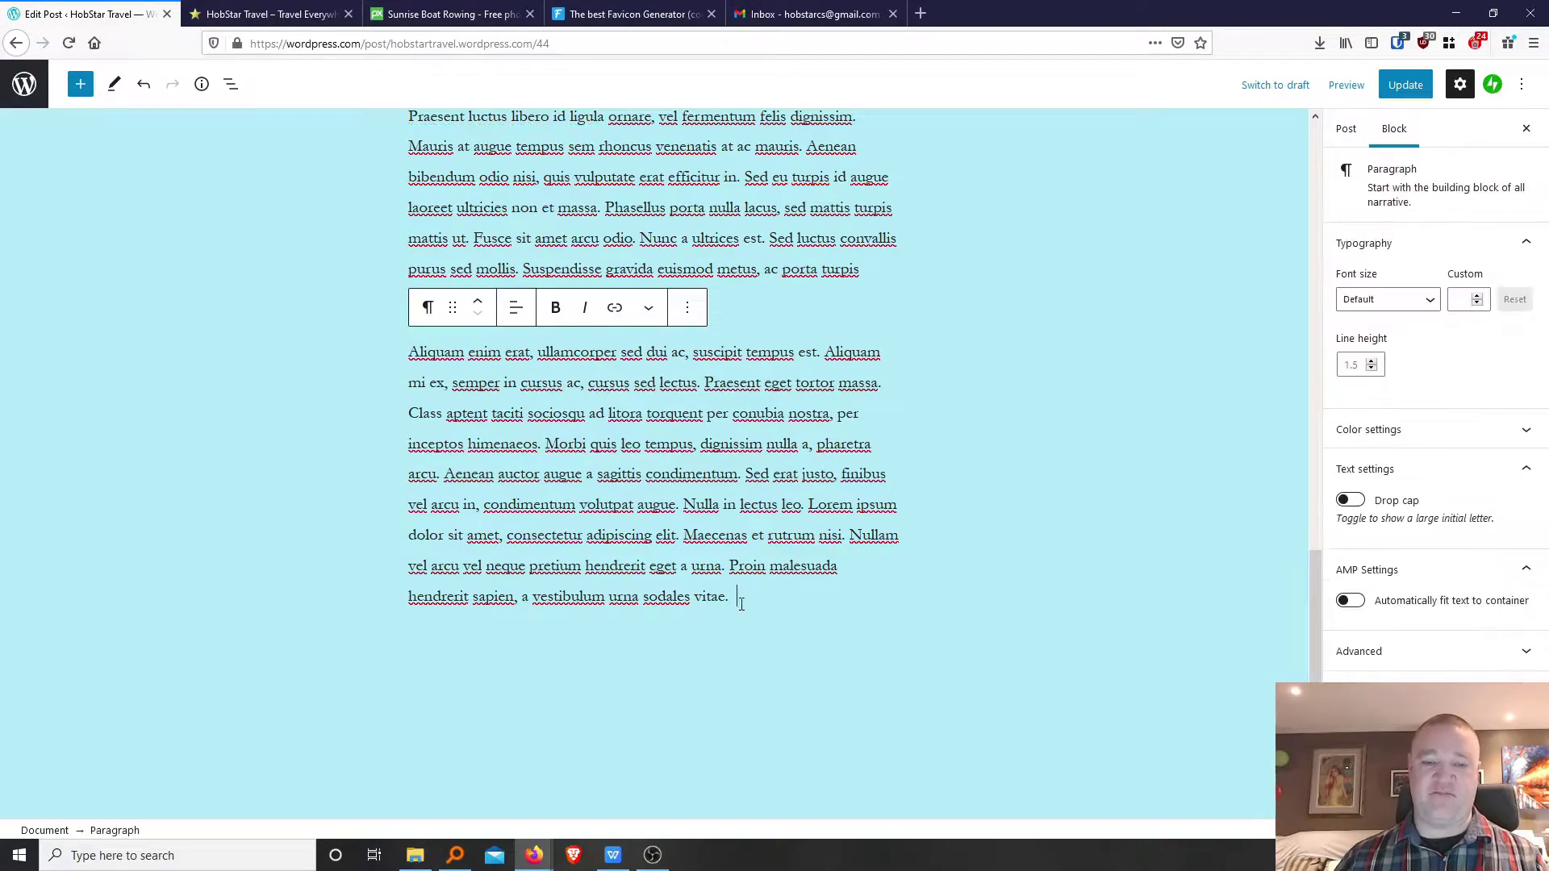
{"action": "left_click", "coordinate": [688, 315]}
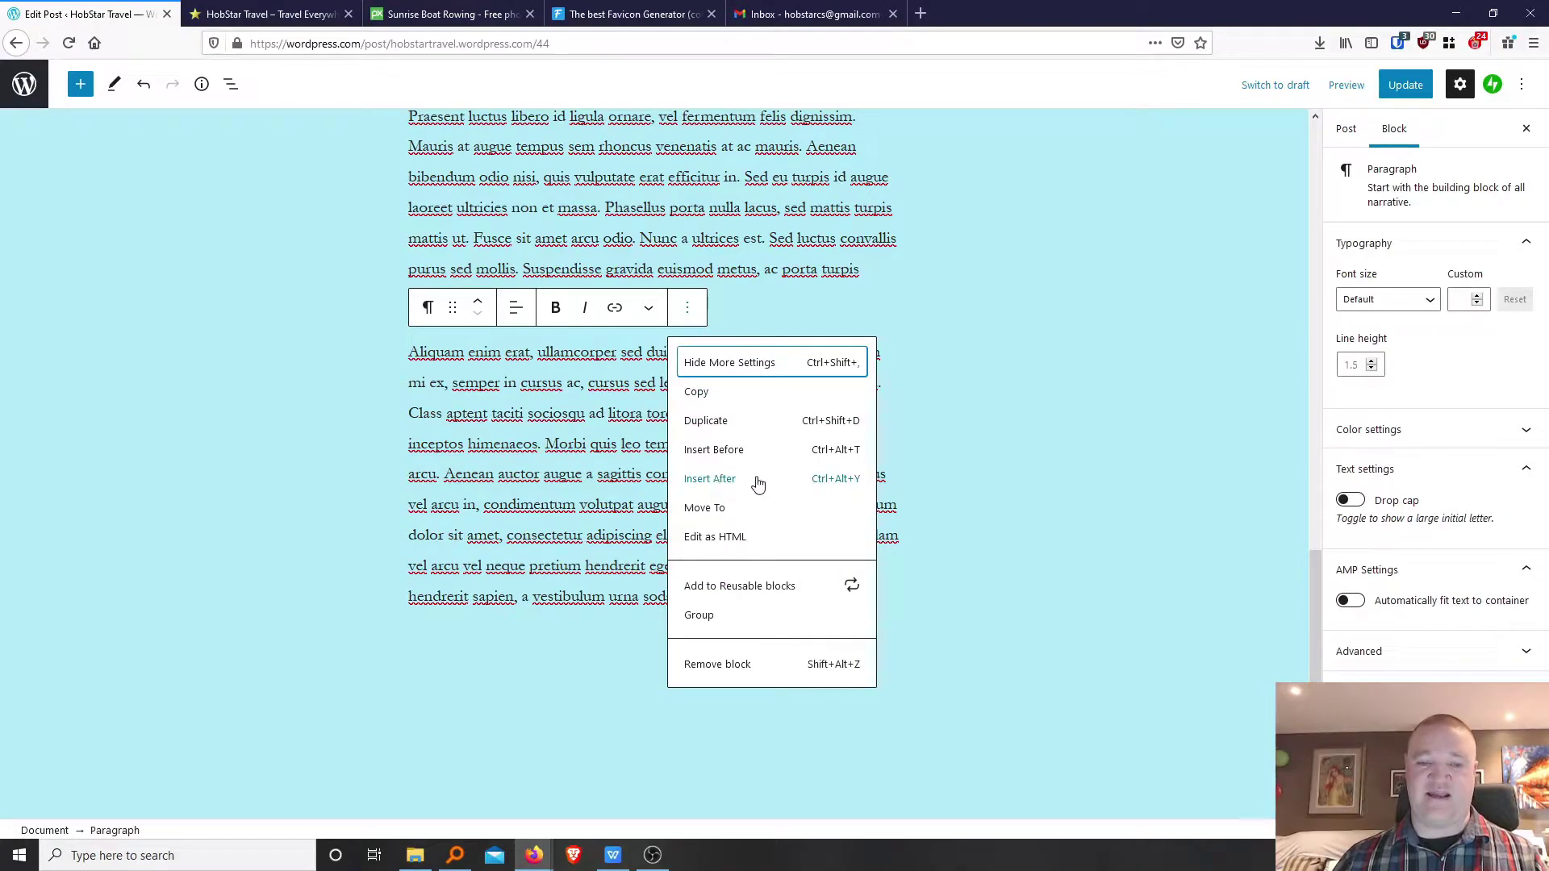
{"action": "left_click", "coordinate": [724, 483]}
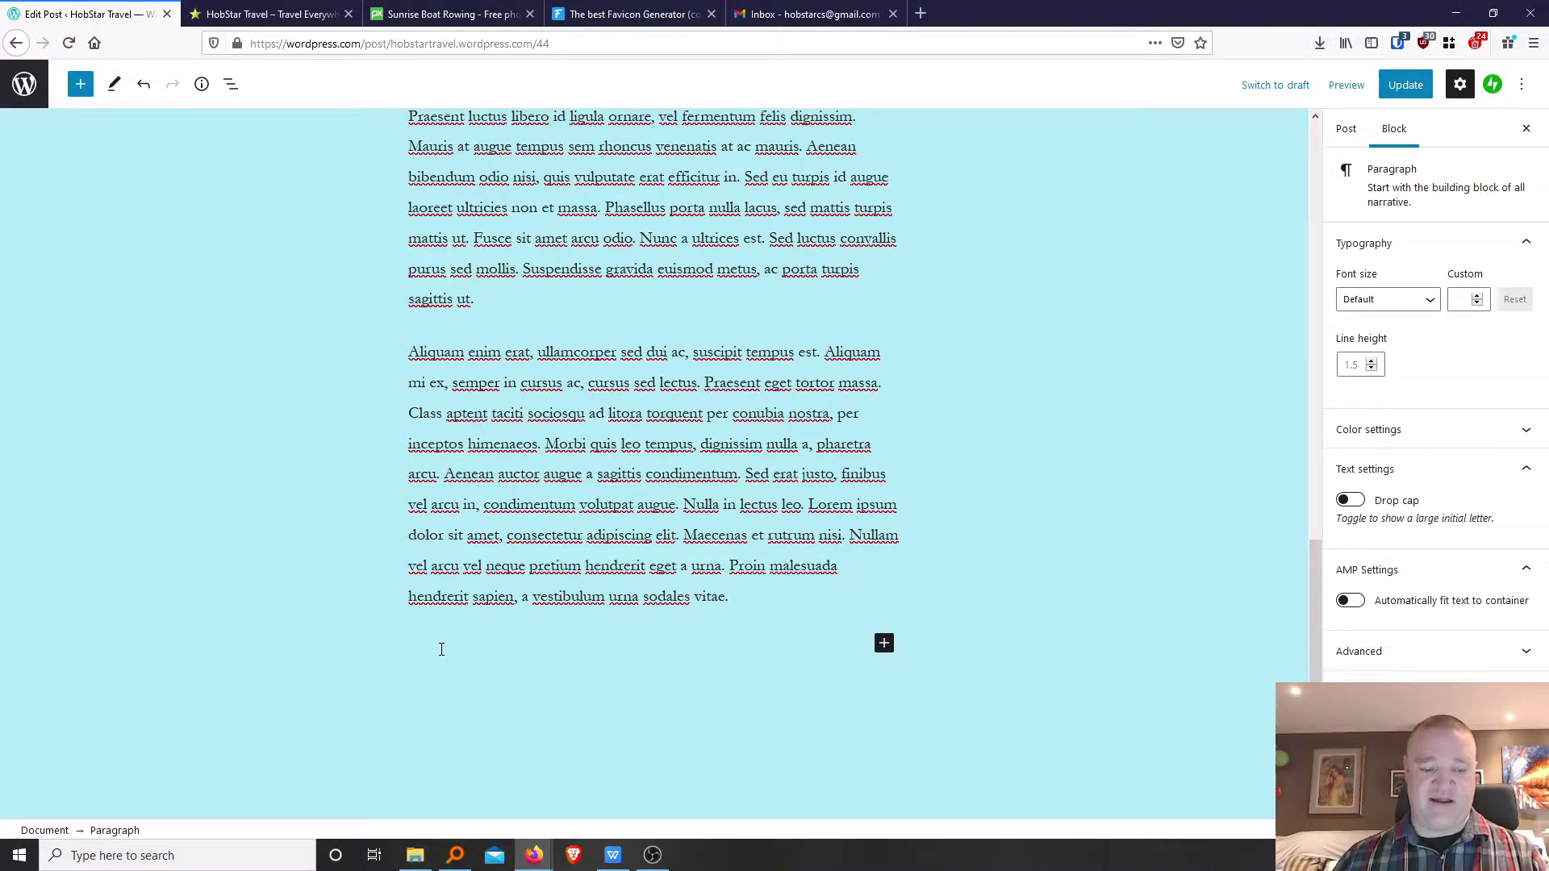
Search the blocks for "image" and insert the Image and Description pattern at the end of the post.
{"action": "left_click", "coordinate": [884, 645]}
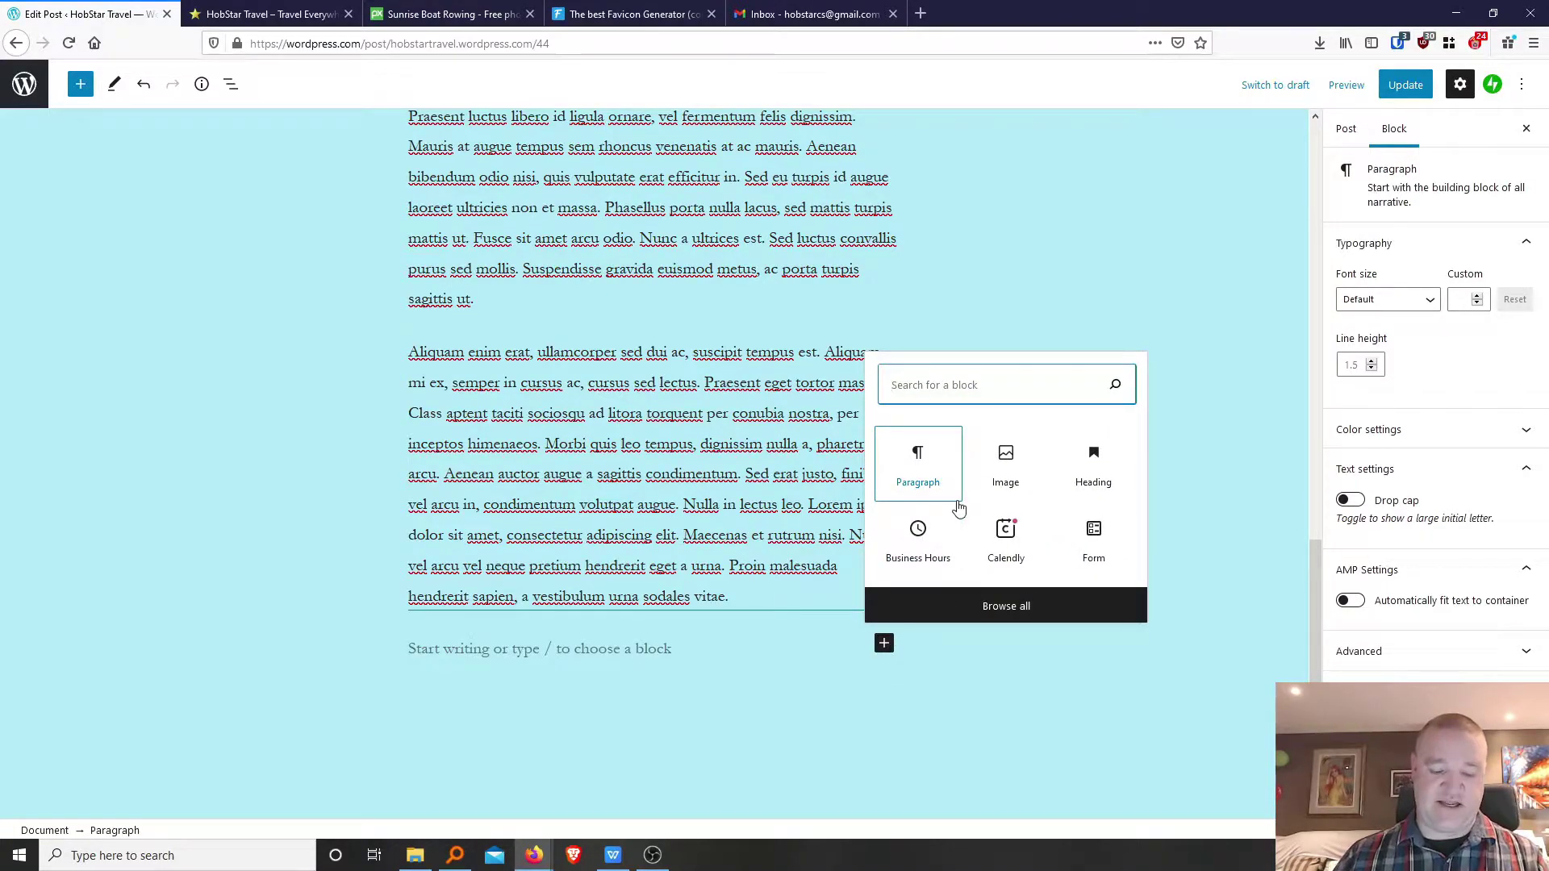
{"action": "type", "text": "image"}
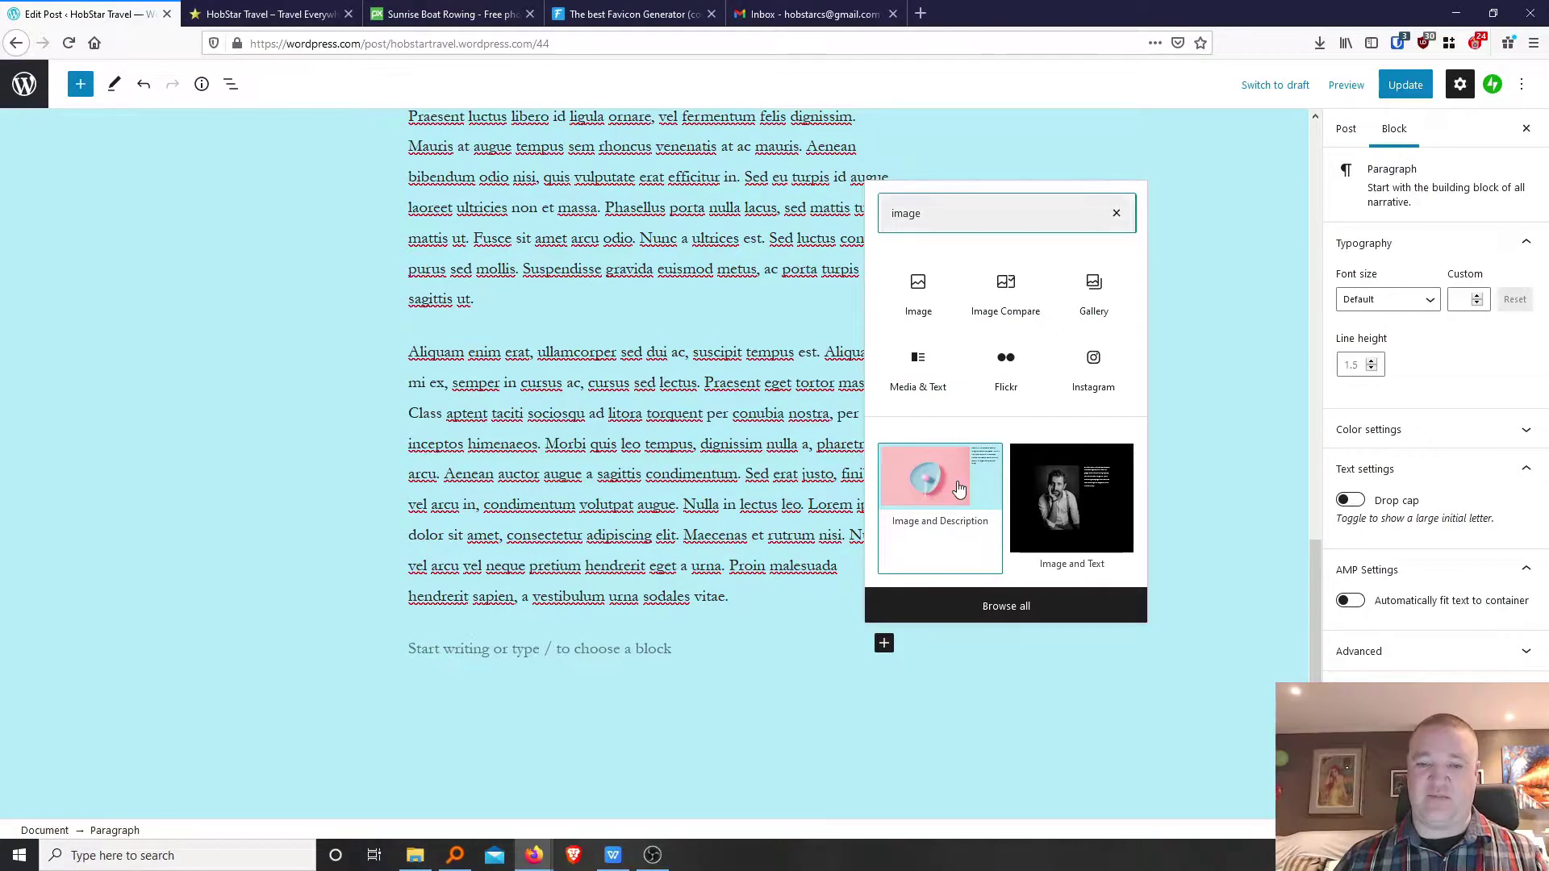
{"action": "left_click", "coordinate": [959, 488]}
{"action": "scroll", "coordinate": [807, 701], "scroll_direction": "down", "scroll_amount": 7}
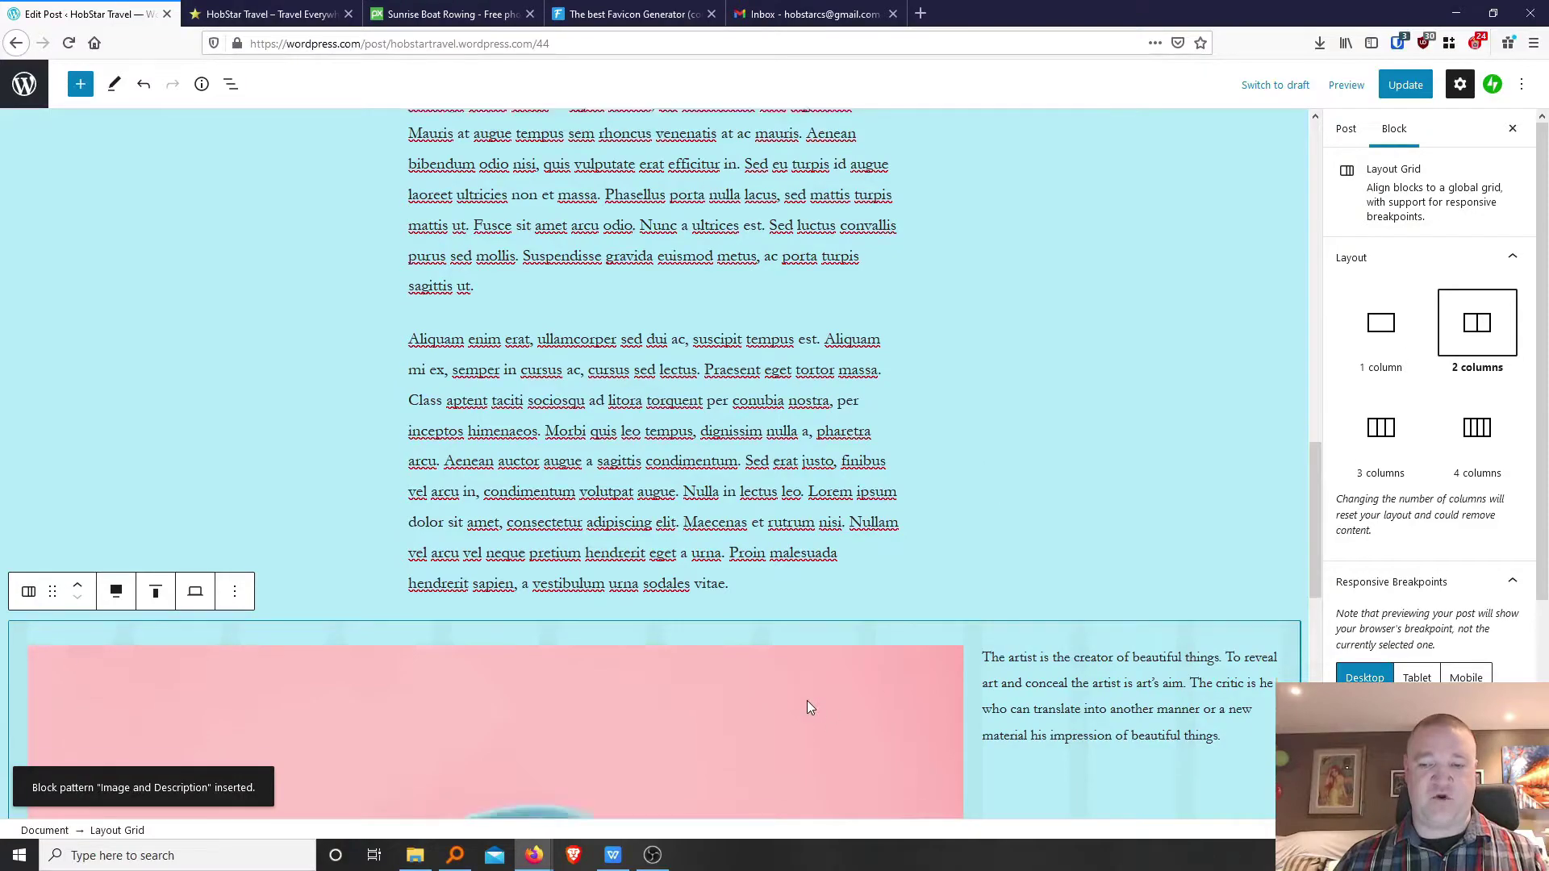
{"action": "scroll", "coordinate": [812, 691], "scroll_direction": "up", "scroll_amount": 2}
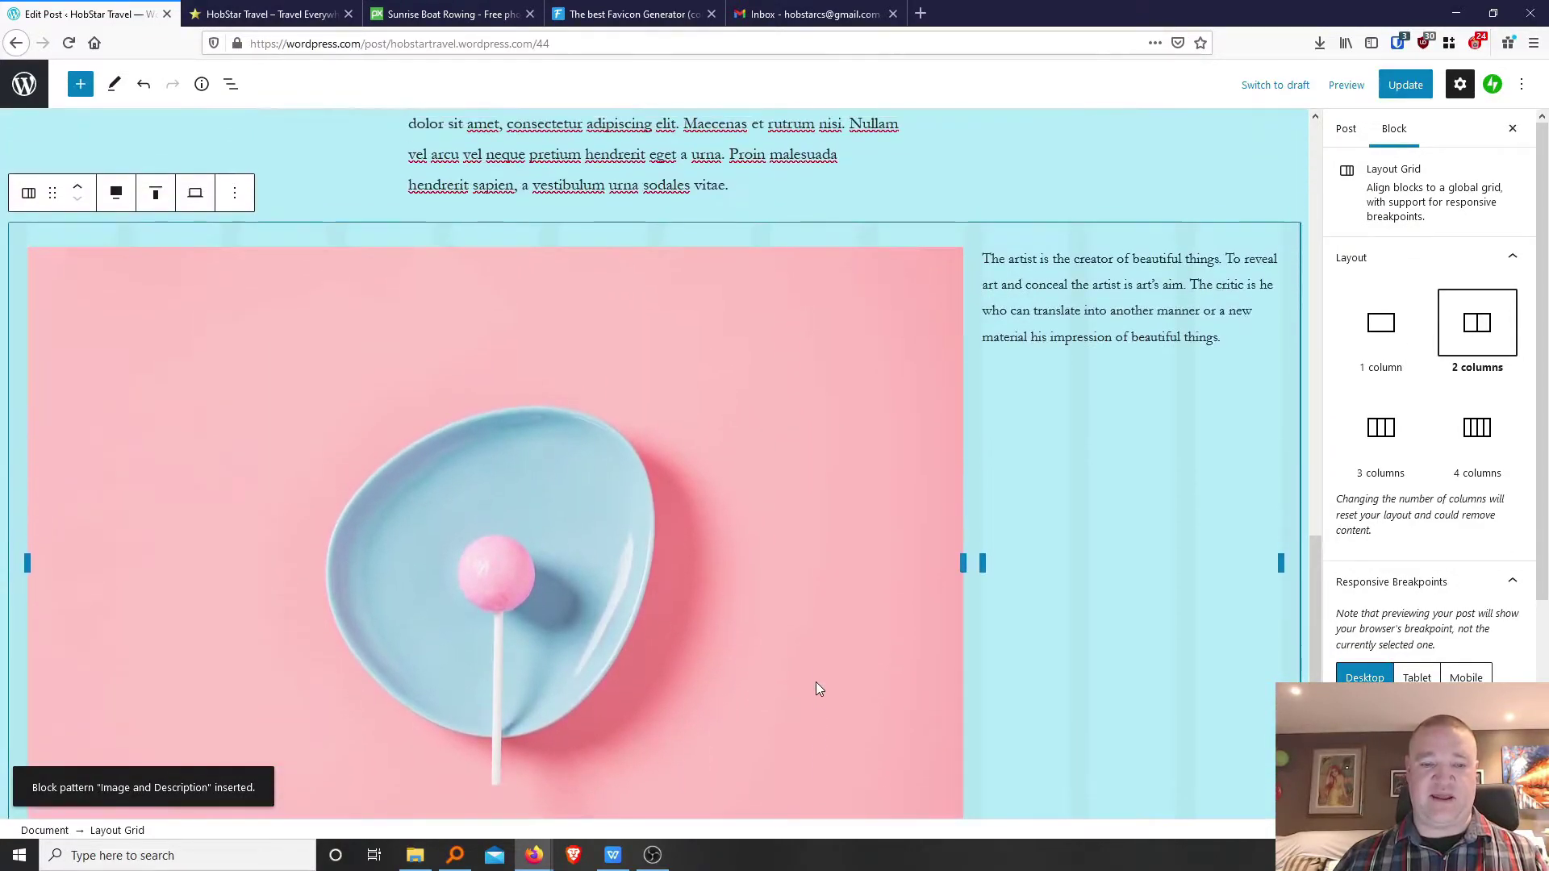
{"action": "scroll", "coordinate": [586, 444], "scroll_direction": "down", "scroll_amount": 1}
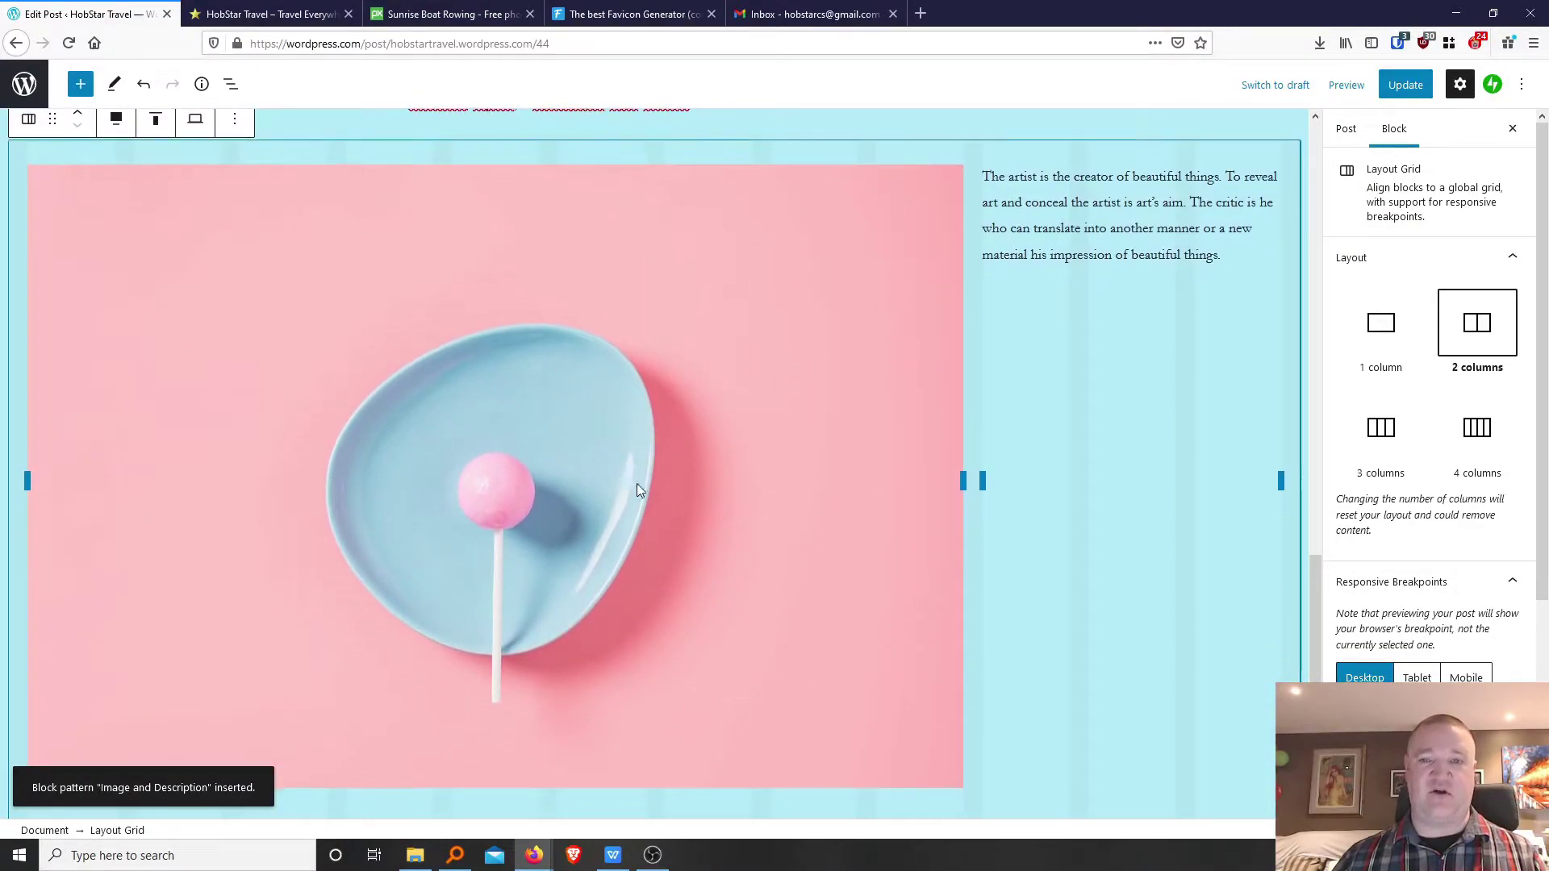
{"action": "scroll", "coordinate": [646, 509], "scroll_direction": "up", "scroll_amount": 1}
Shrink the pattern's lollipop image to about half its width and narrow the column that holds it.
{"action": "left_click", "coordinate": [389, 393]}
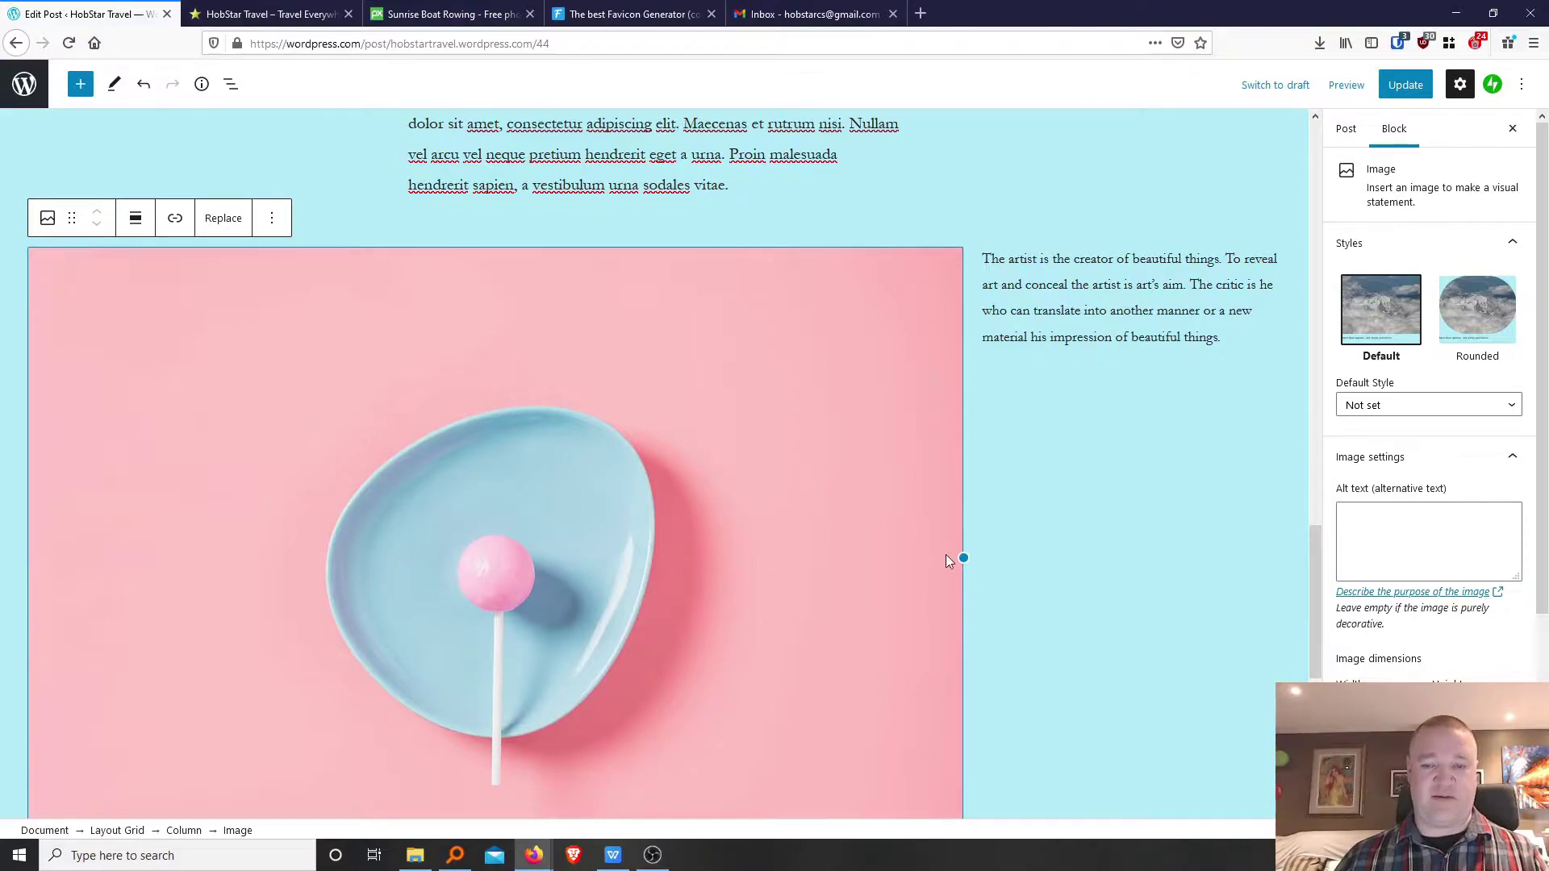
{"action": "left_click_drag", "start_coordinate": [744, 548], "coordinate": [400, 451]}
{"action": "left_click", "coordinate": [1091, 310]}
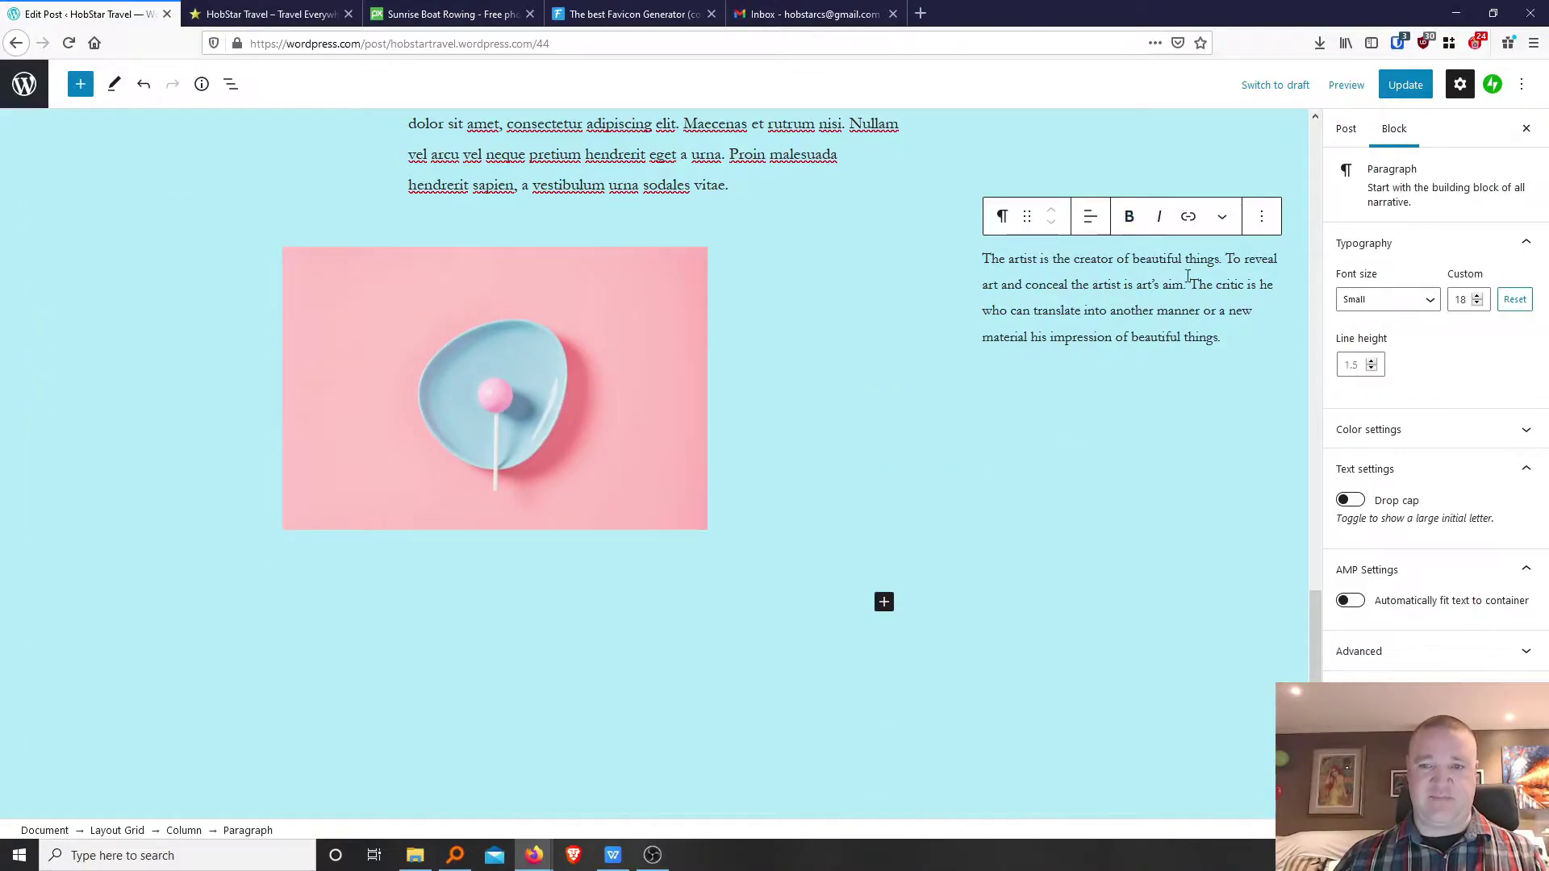
{"action": "left_click", "coordinate": [891, 306]}
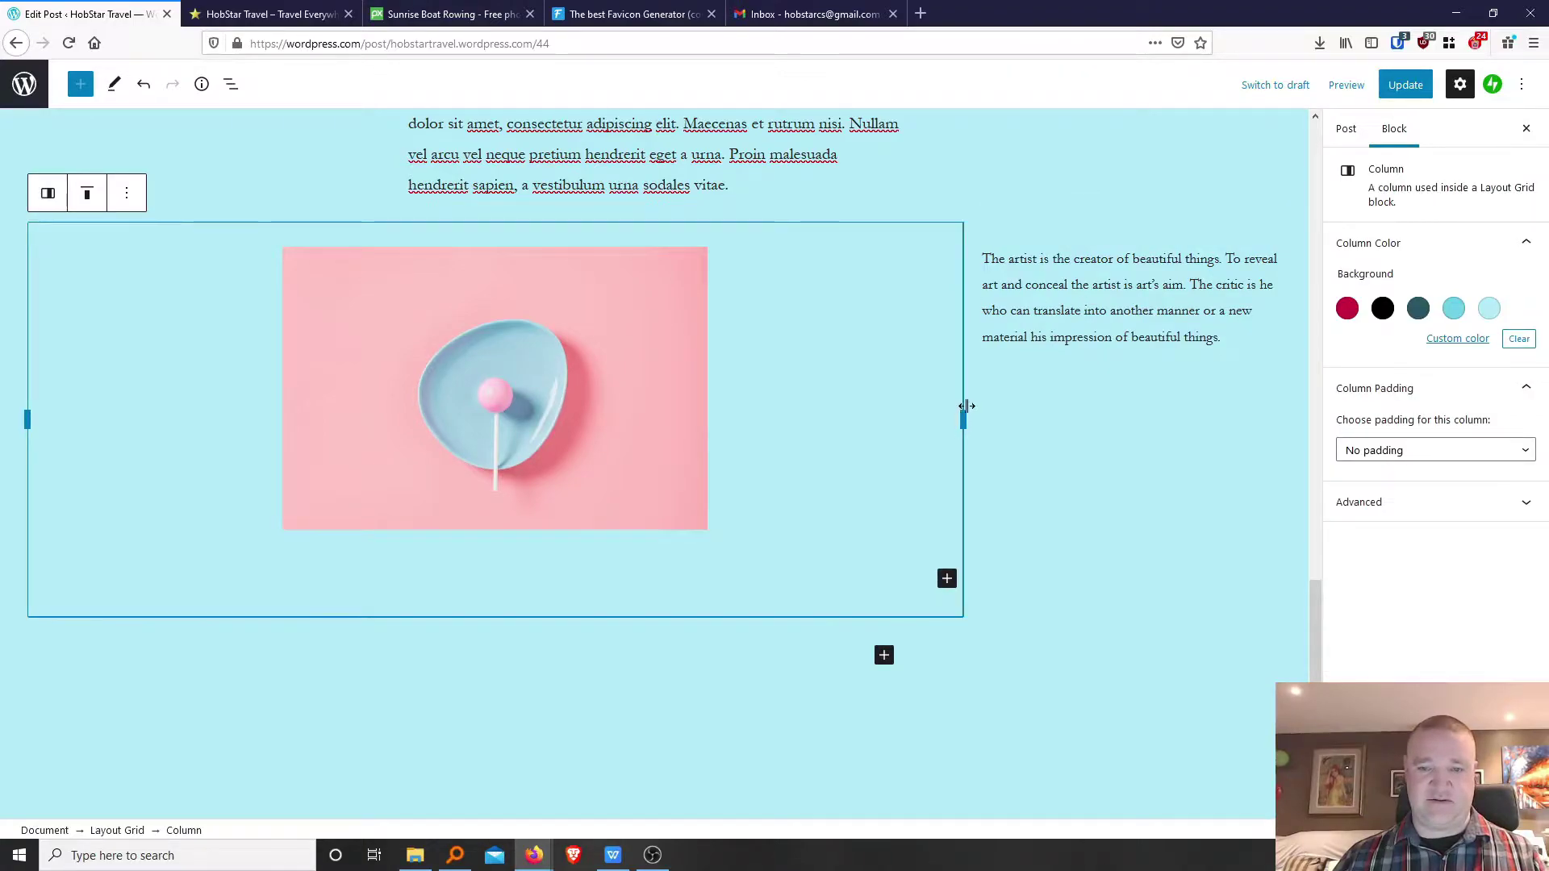
{"action": "left_click_drag", "start_coordinate": [947, 418], "coordinate": [579, 418]}
Select the lollipop image and view the sources available for replacing it.
{"action": "left_click", "coordinate": [379, 387]}
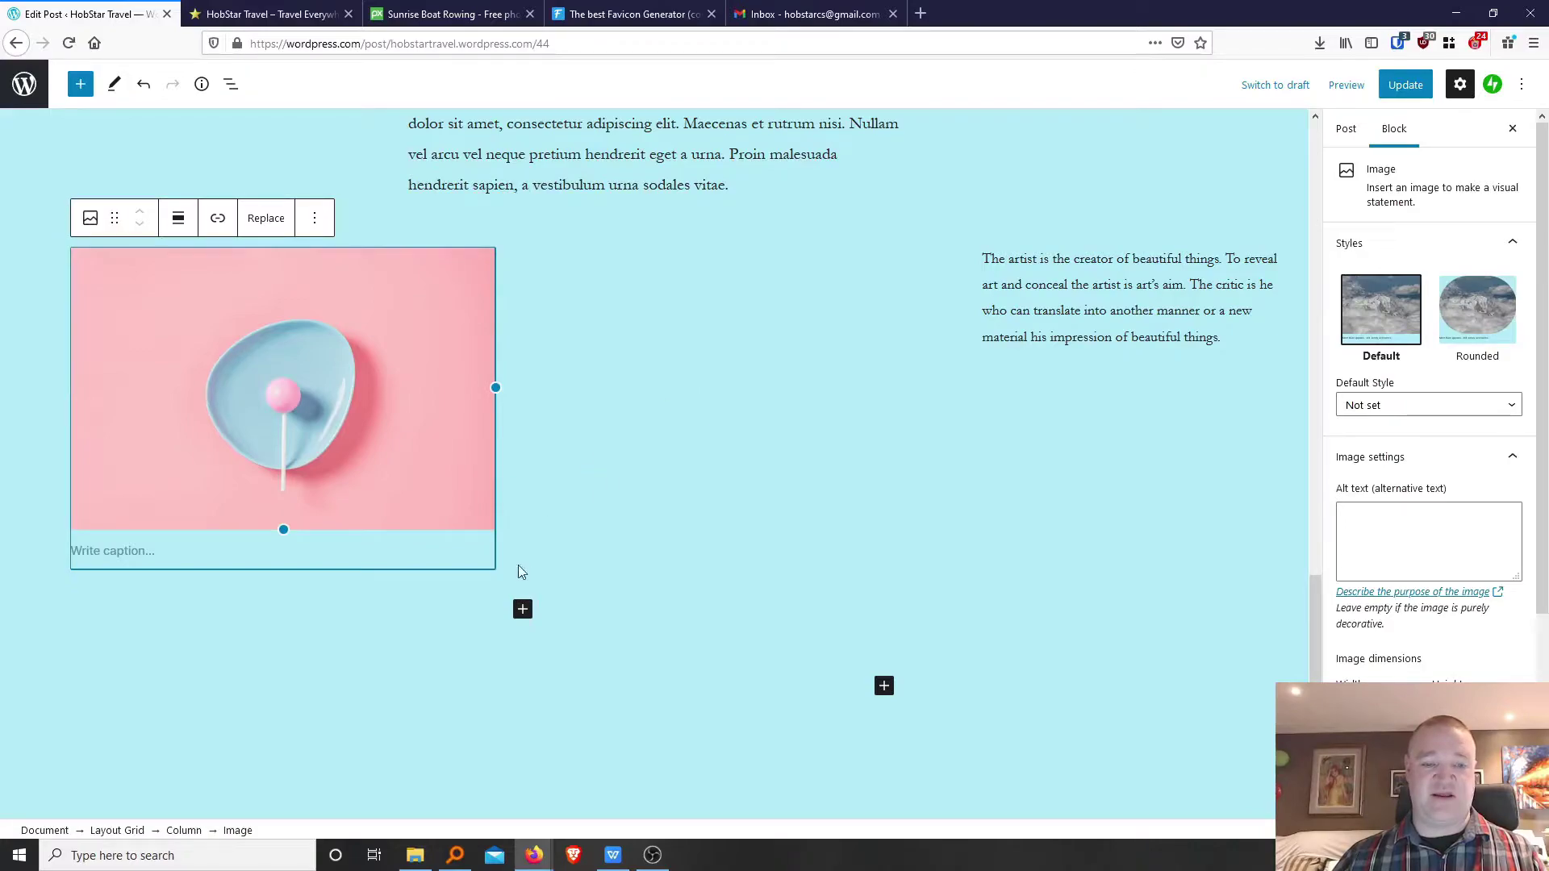
{"action": "mouse_move", "coordinate": [94, 218]}
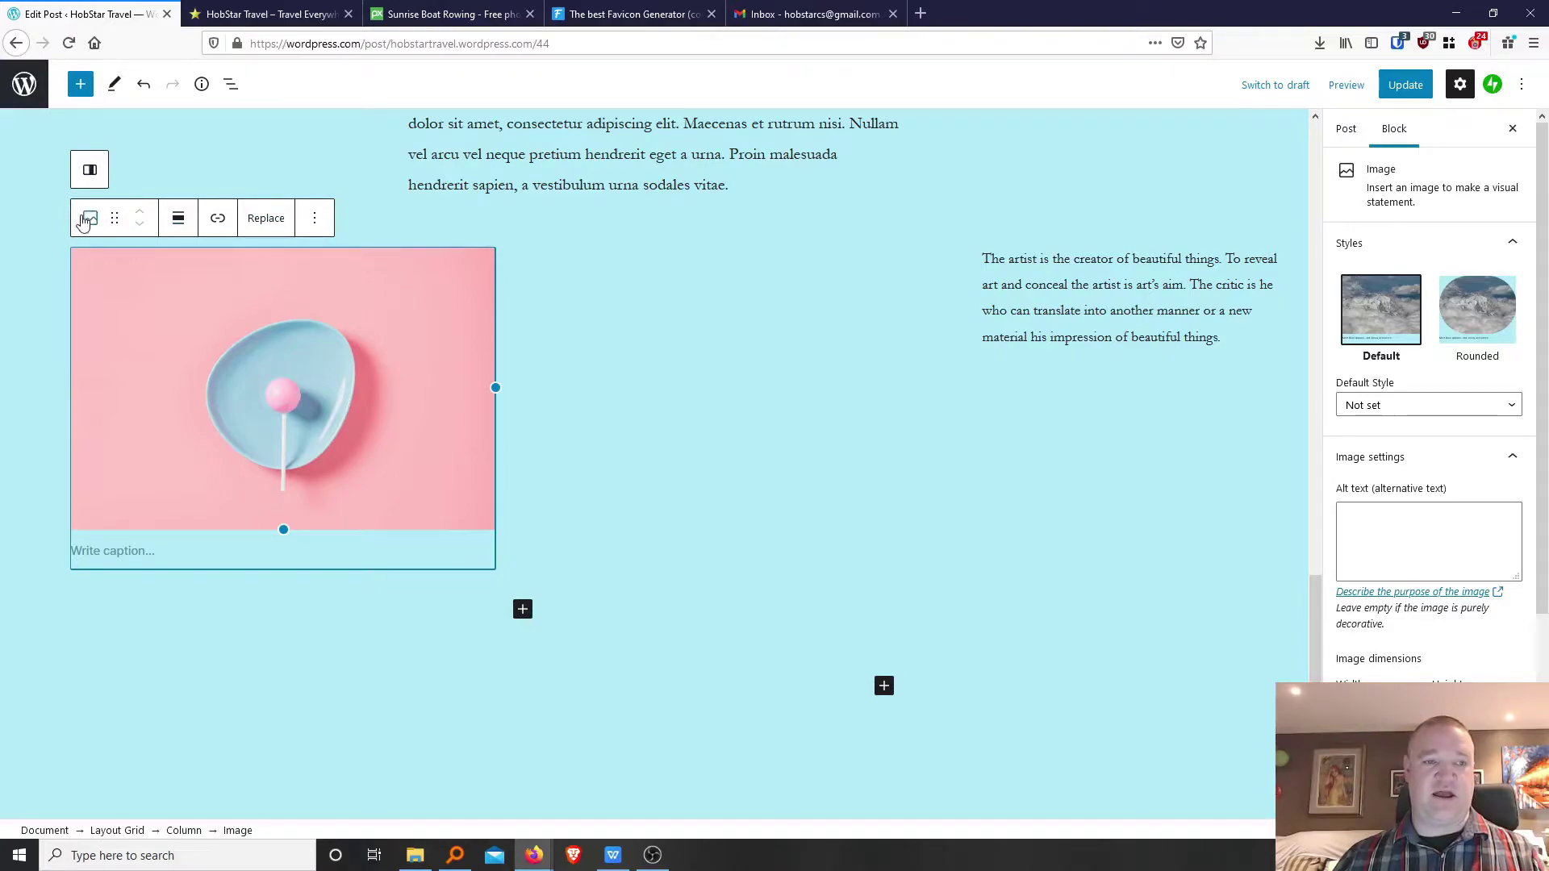
{"action": "left_click", "coordinate": [264, 225]}
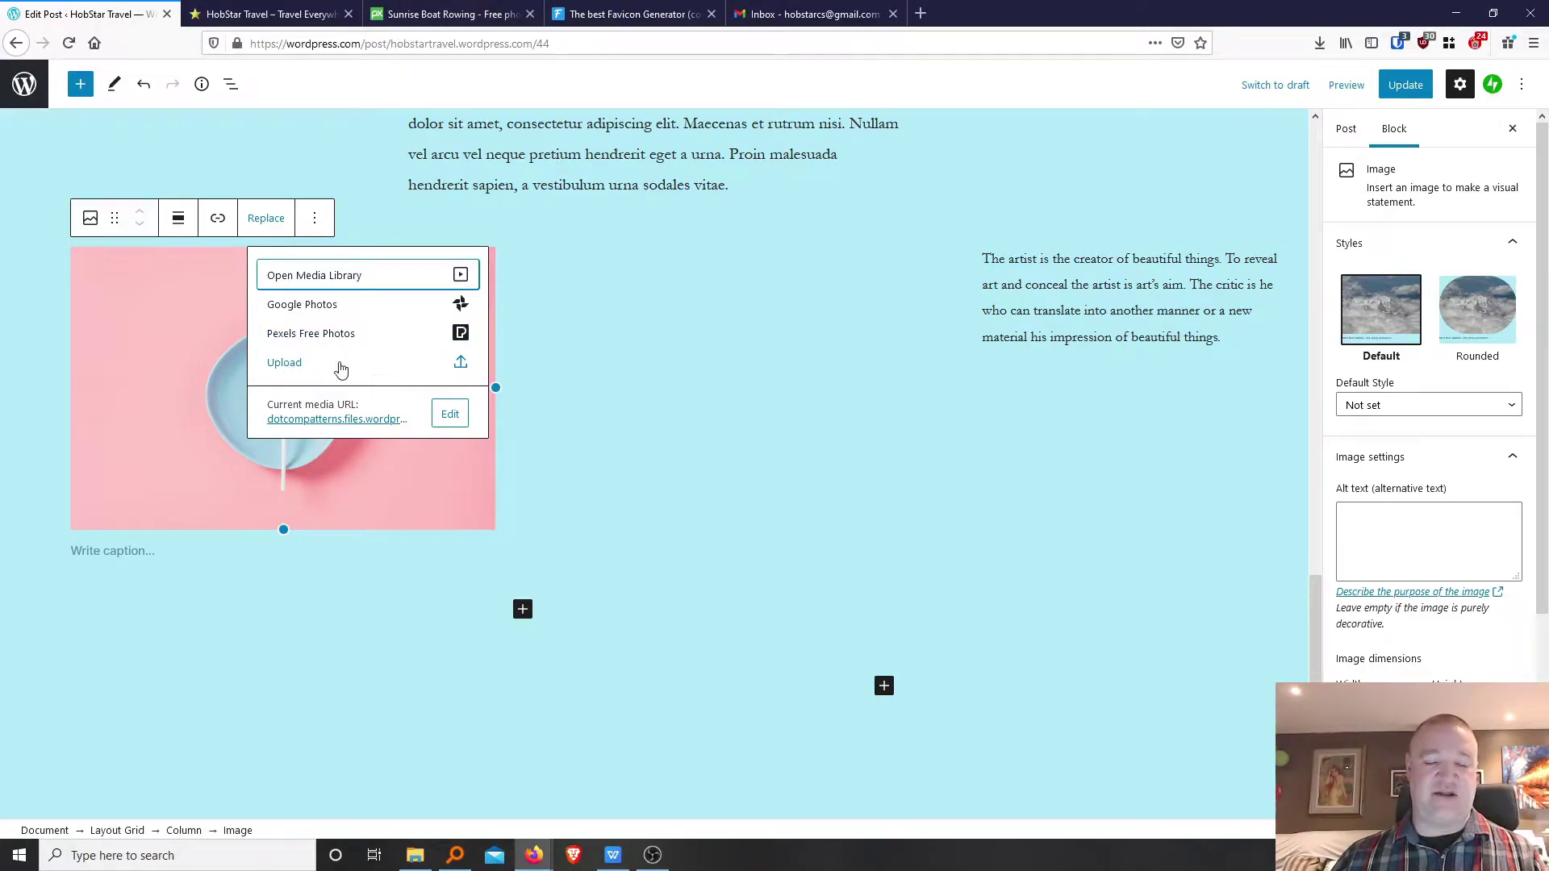
Remove the whole Layout Grid block with the lollipop image and its description from the post.
{"action": "left_click", "coordinate": [714, 409]}
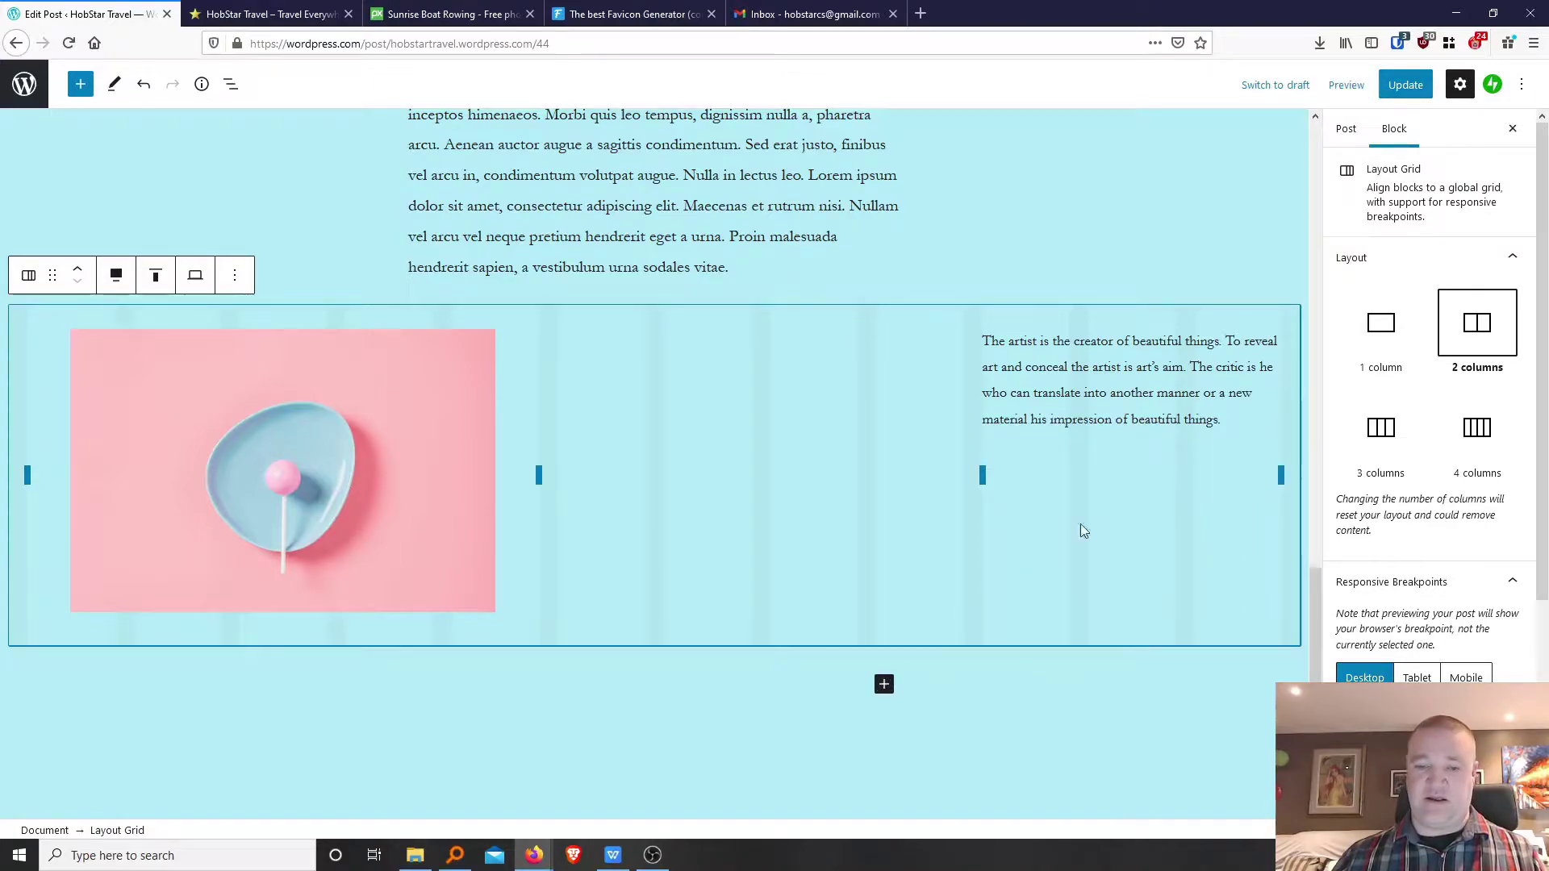
{"action": "left_click", "coordinate": [234, 278]}
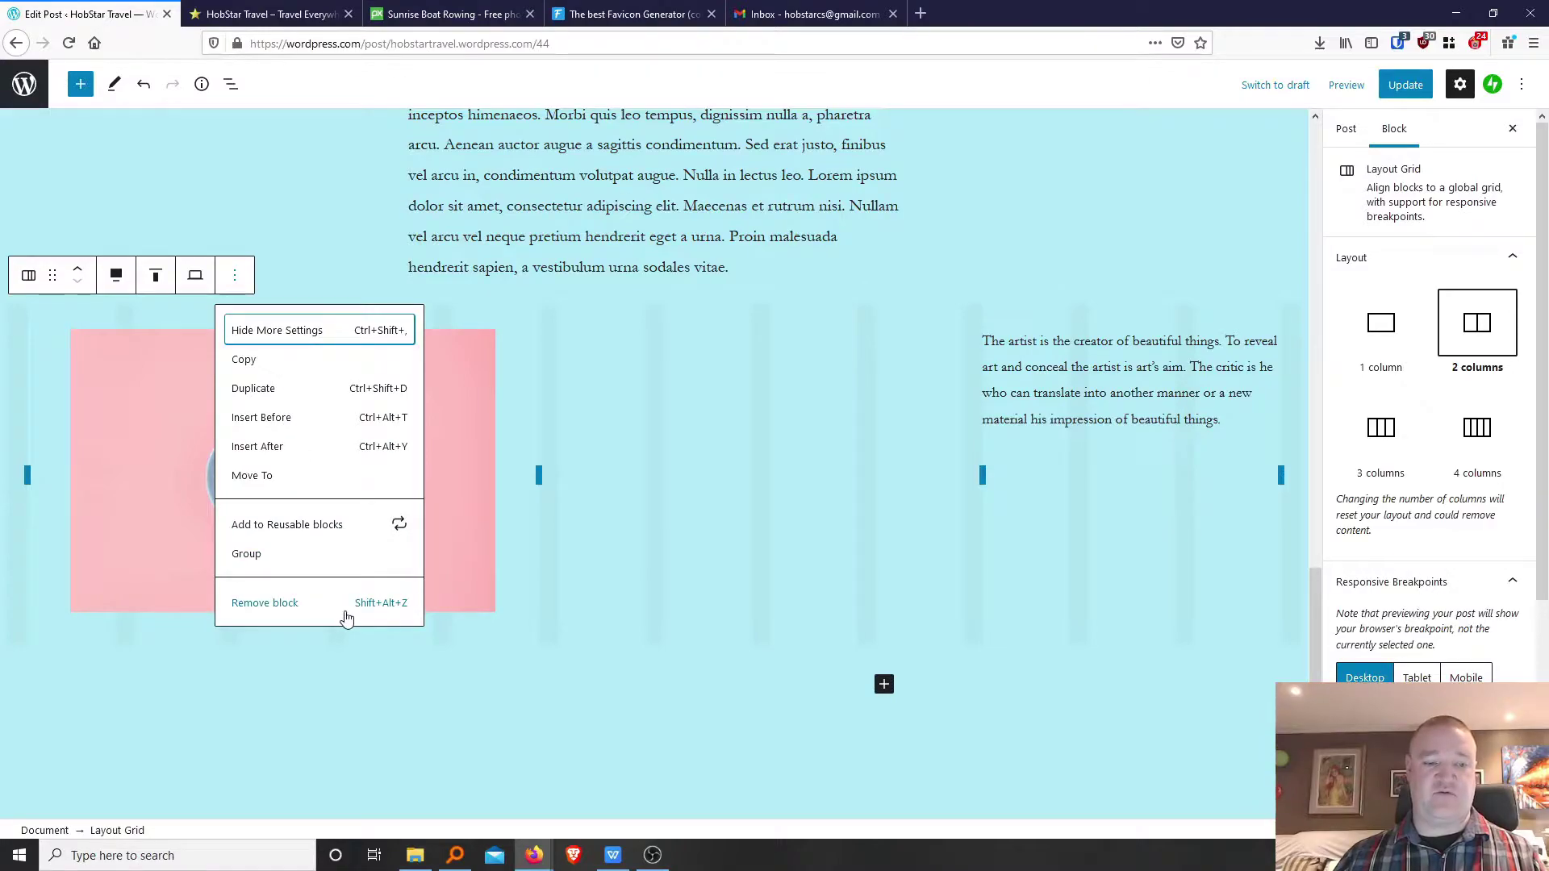
{"action": "left_click", "coordinate": [323, 605]}
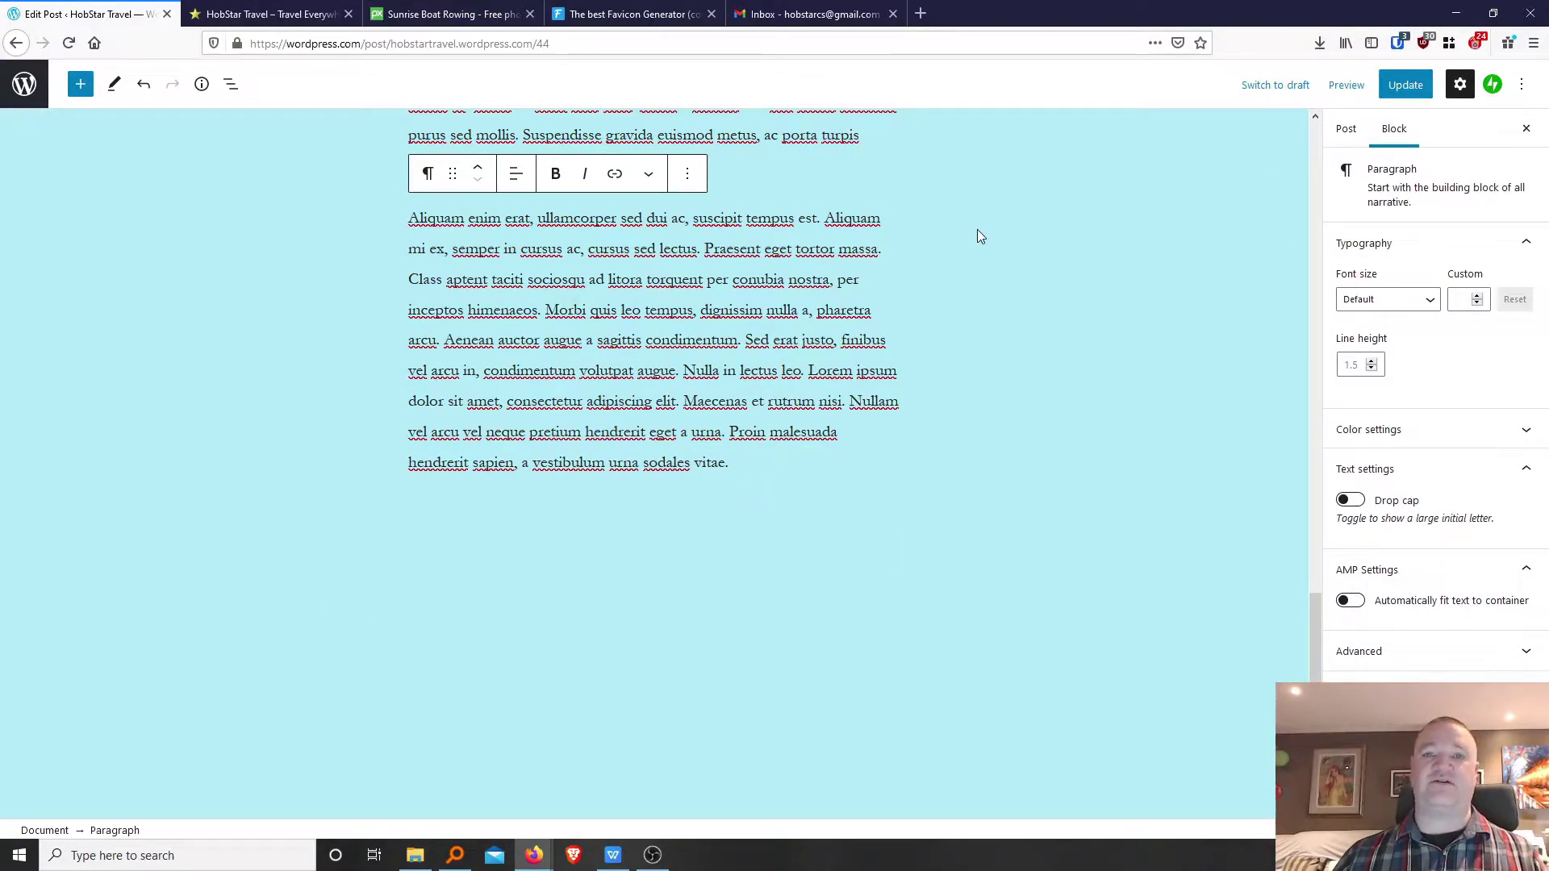
{"action": "scroll", "coordinate": [823, 347], "scroll_direction": "up", "scroll_amount": 10}
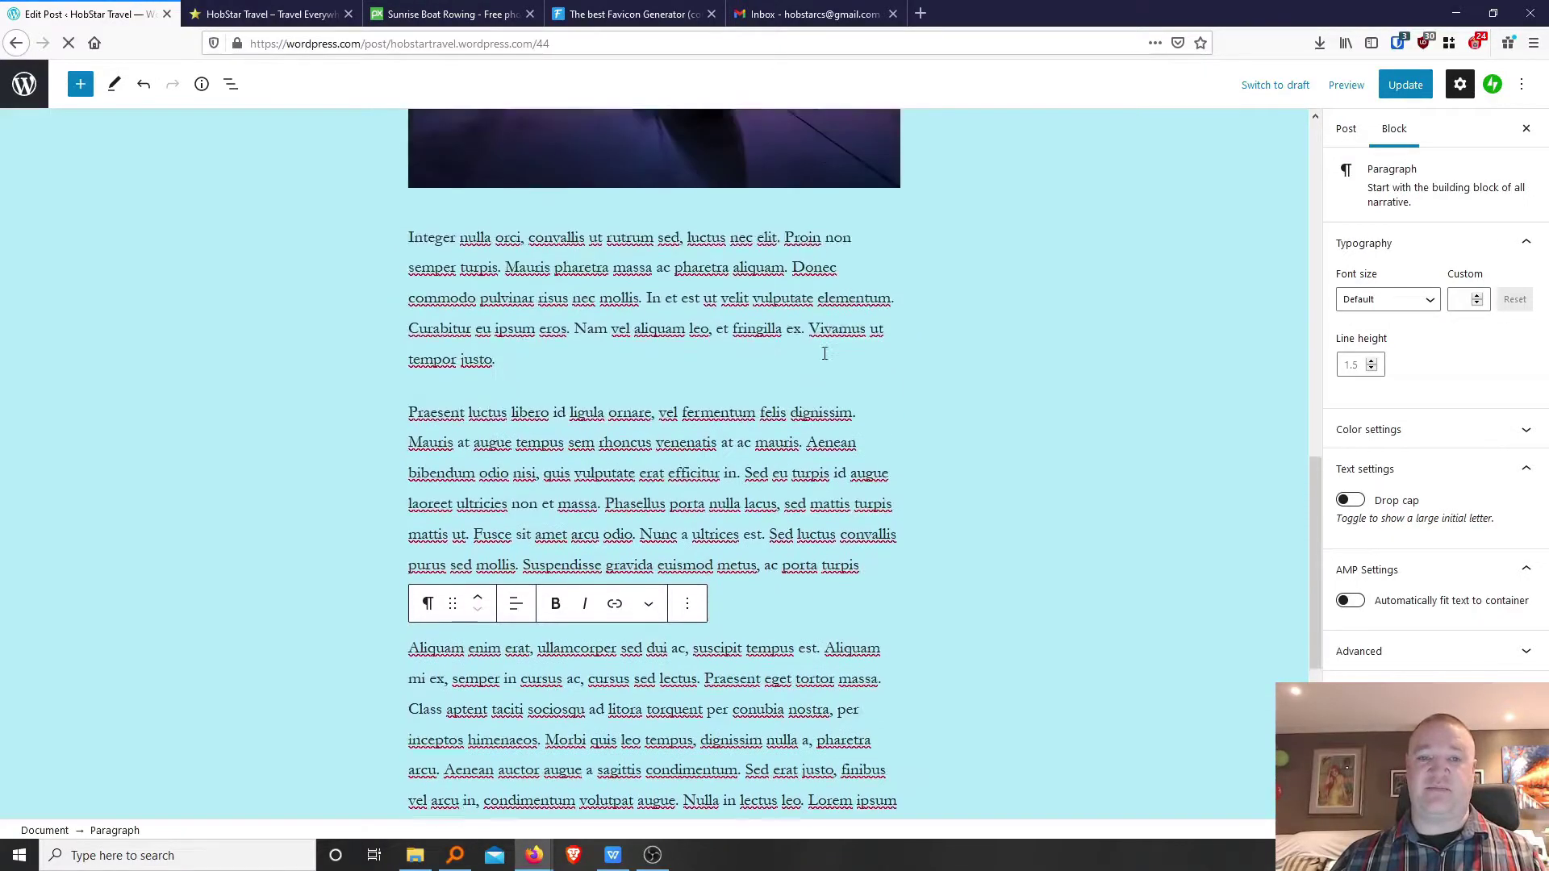
Switch to Pixabay, return to the travel image results and open the photo of the camera on an old map.
{"action": "left_click", "coordinate": [461, 15]}
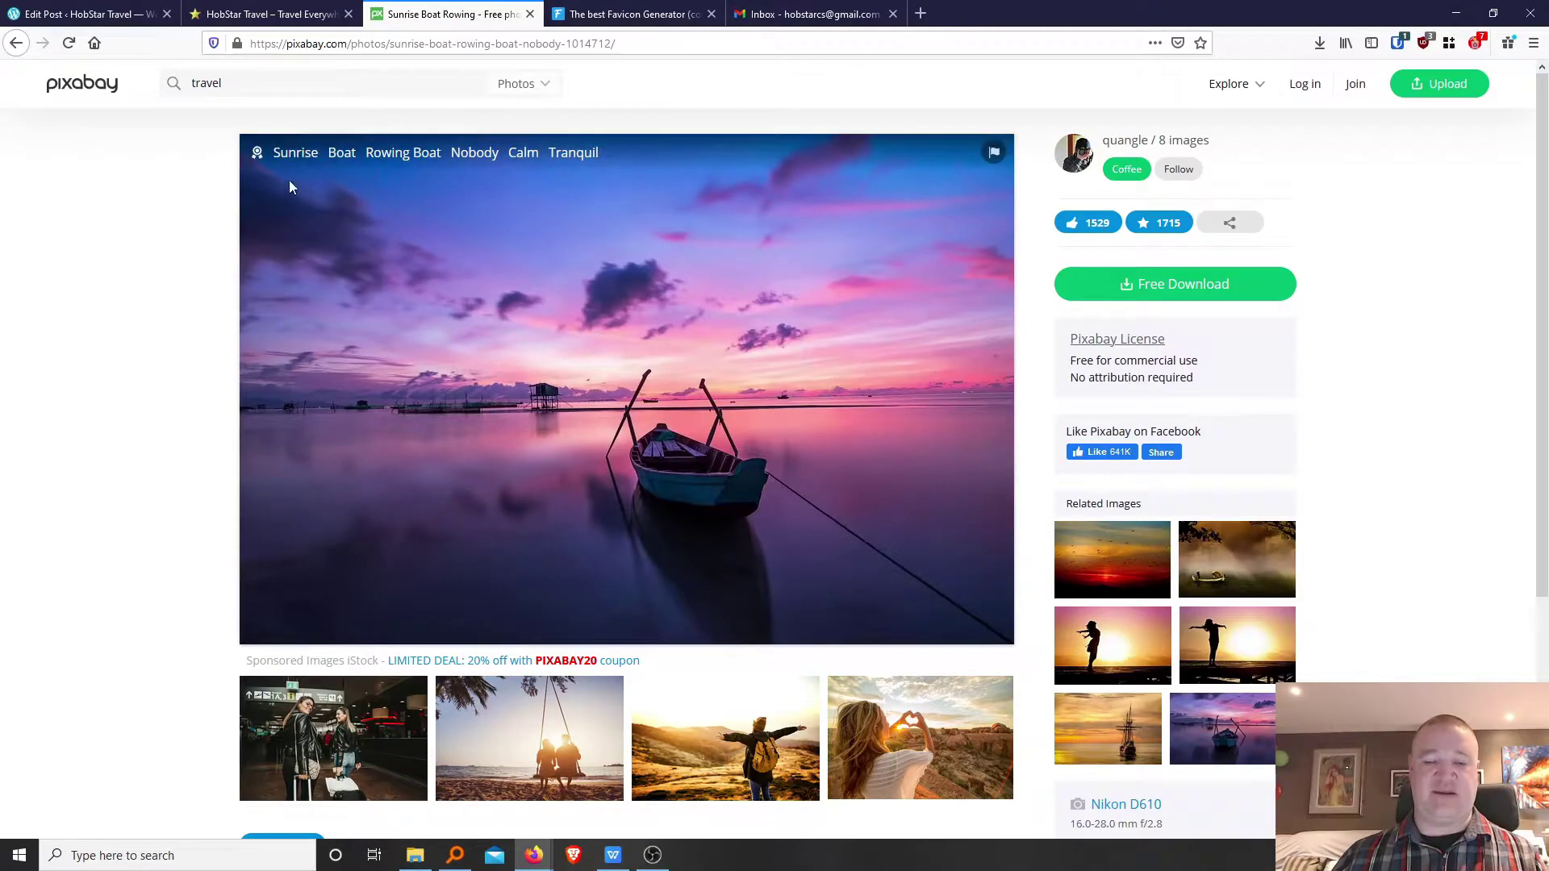
{"action": "left_click", "coordinate": [16, 43]}
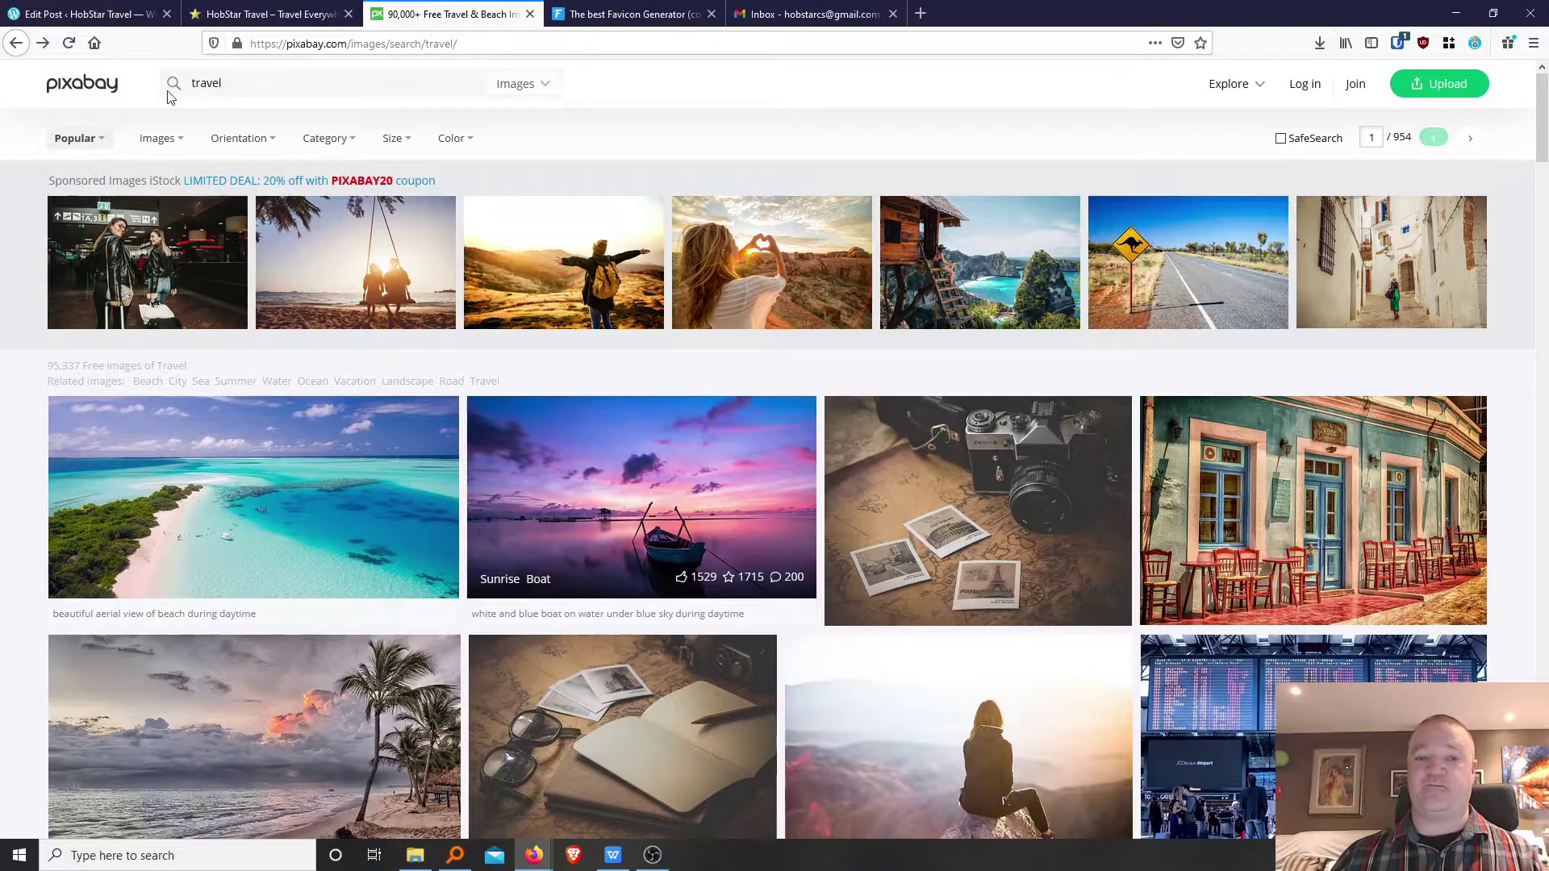
{"action": "scroll", "coordinate": [529, 468], "scroll_direction": "down", "scroll_amount": 3}
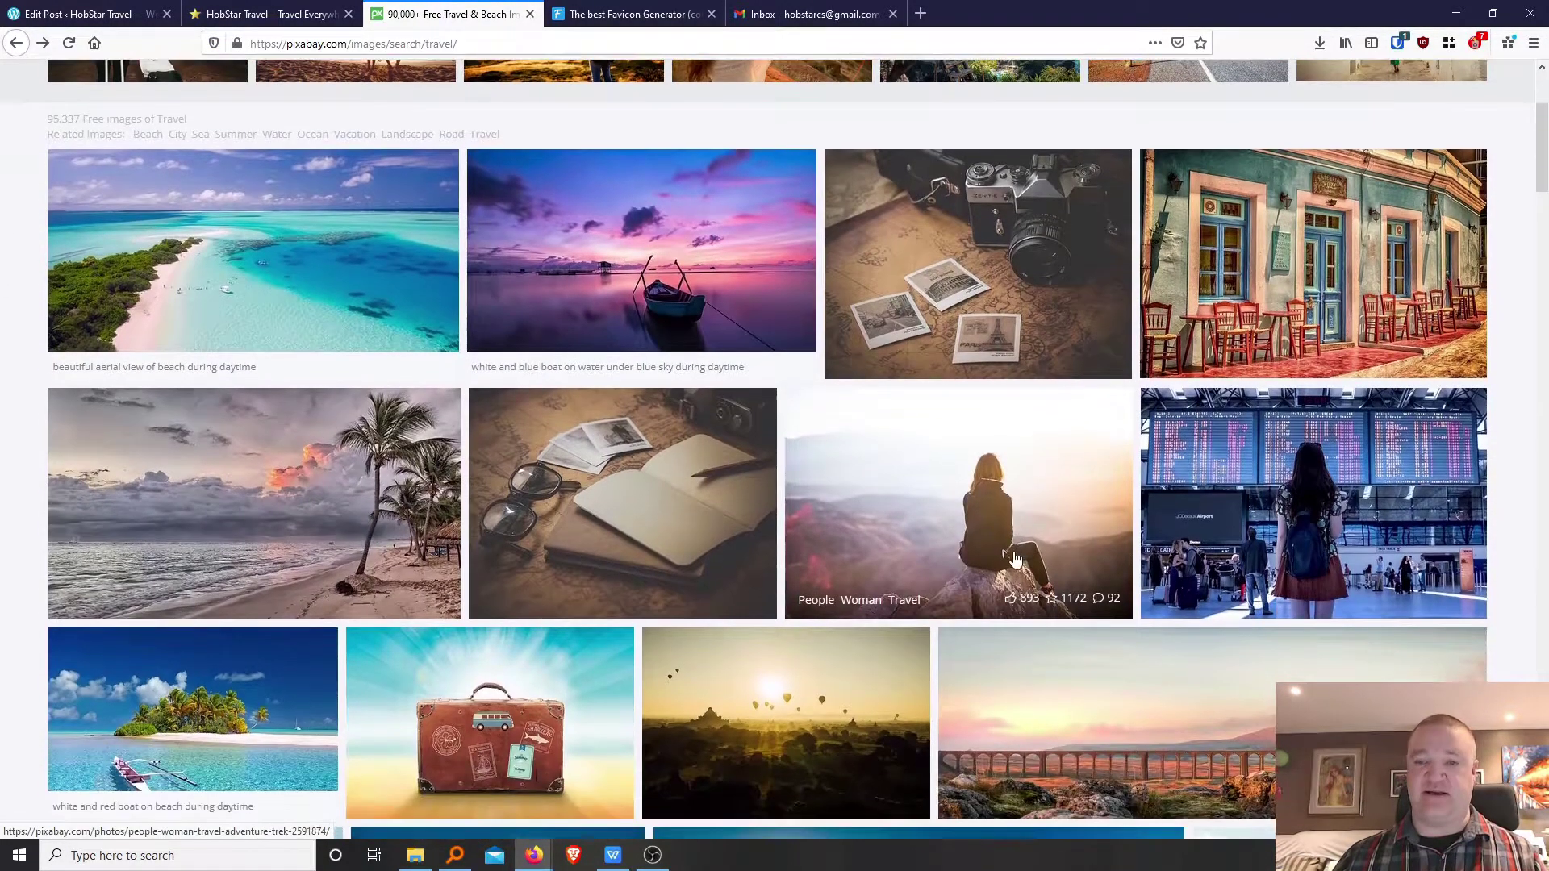
{"action": "left_click", "coordinate": [1016, 241]}
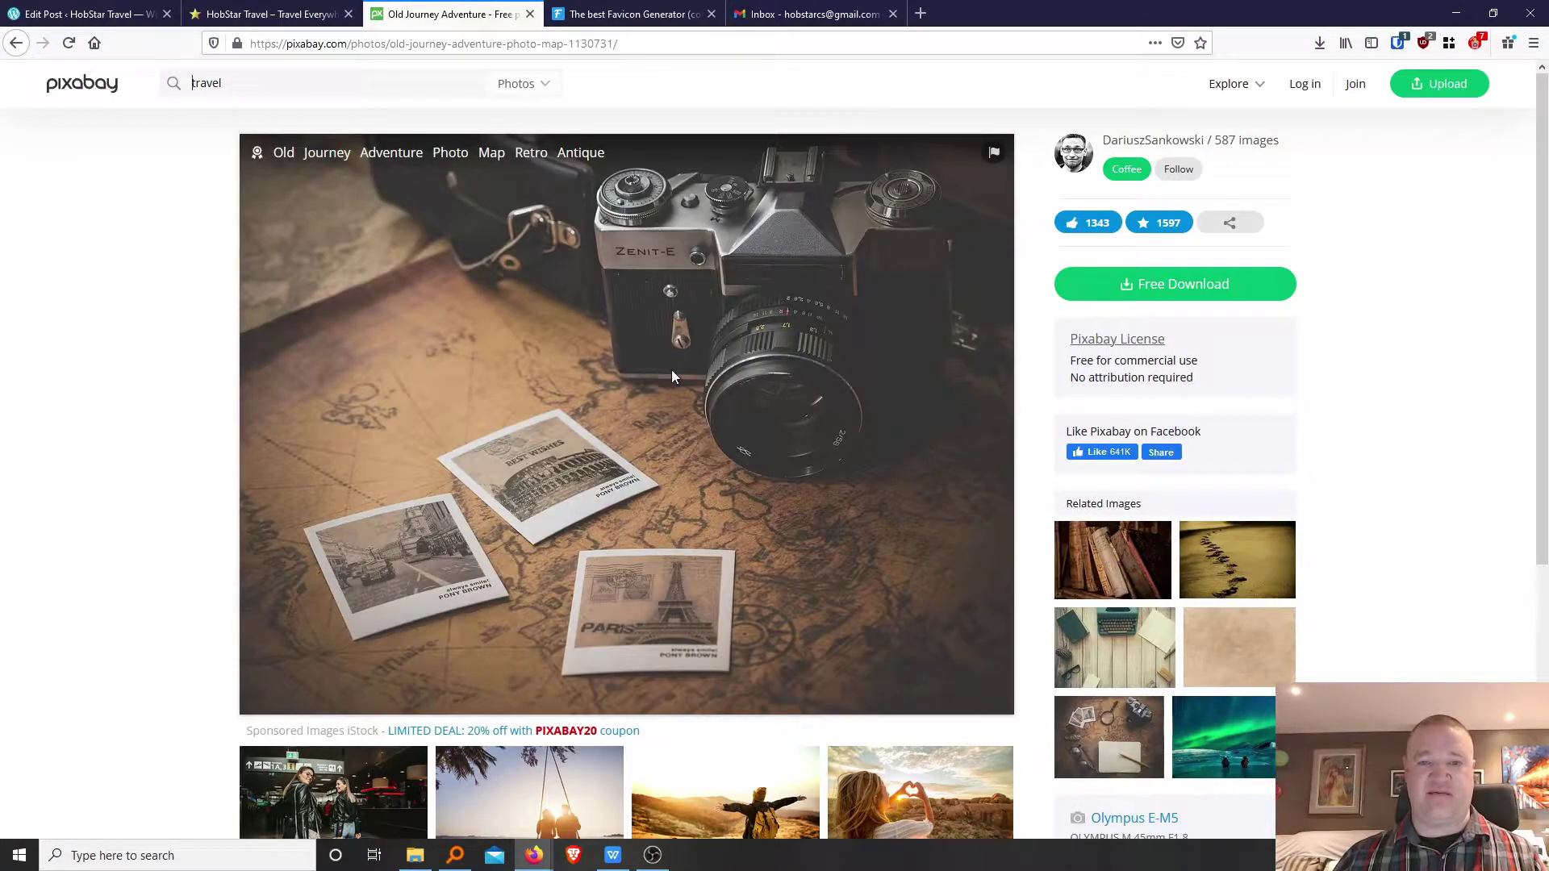
Download the camera photo as a 1920×1440 JPG, solving the fire hydrant captcha, and save the file old-1130731_1920.jpg.
{"action": "left_click", "coordinate": [1163, 284]}
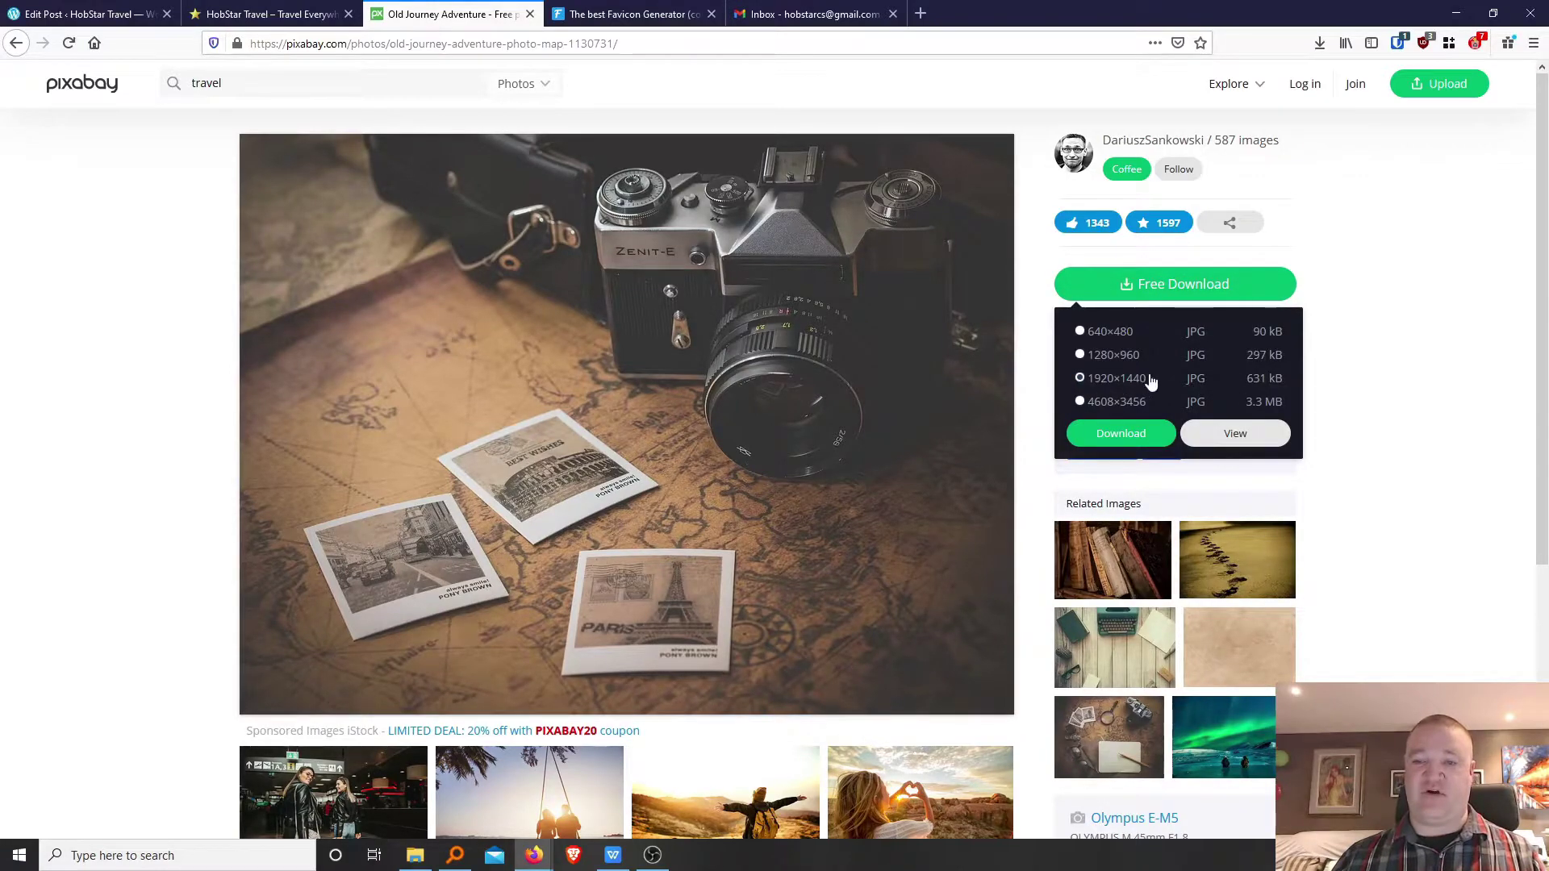
{"action": "left_click", "coordinate": [1122, 436]}
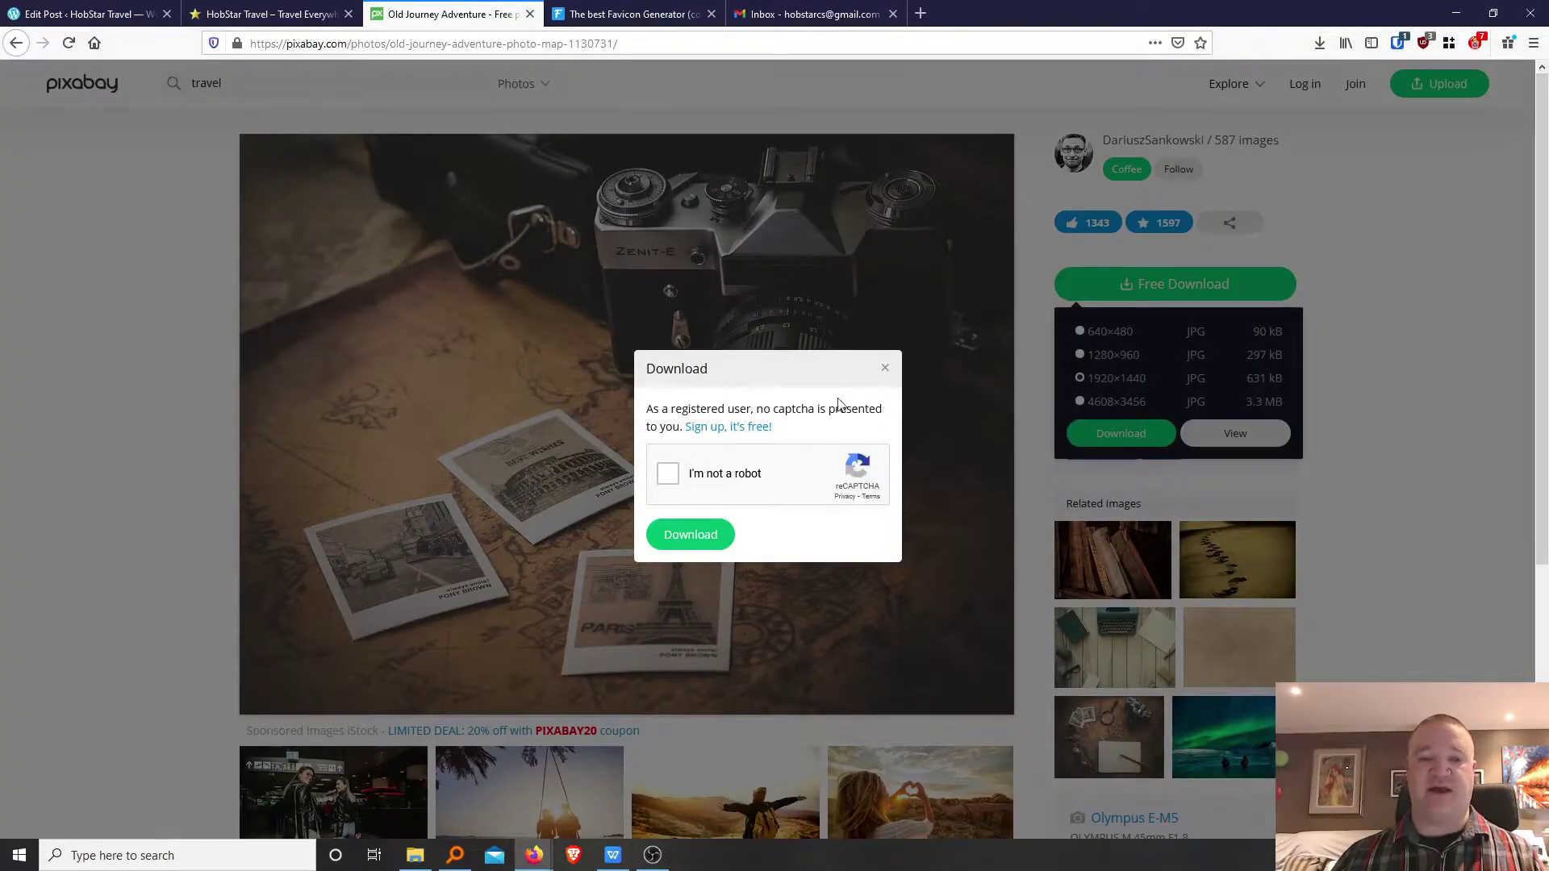
{"action": "left_click", "coordinate": [667, 476]}
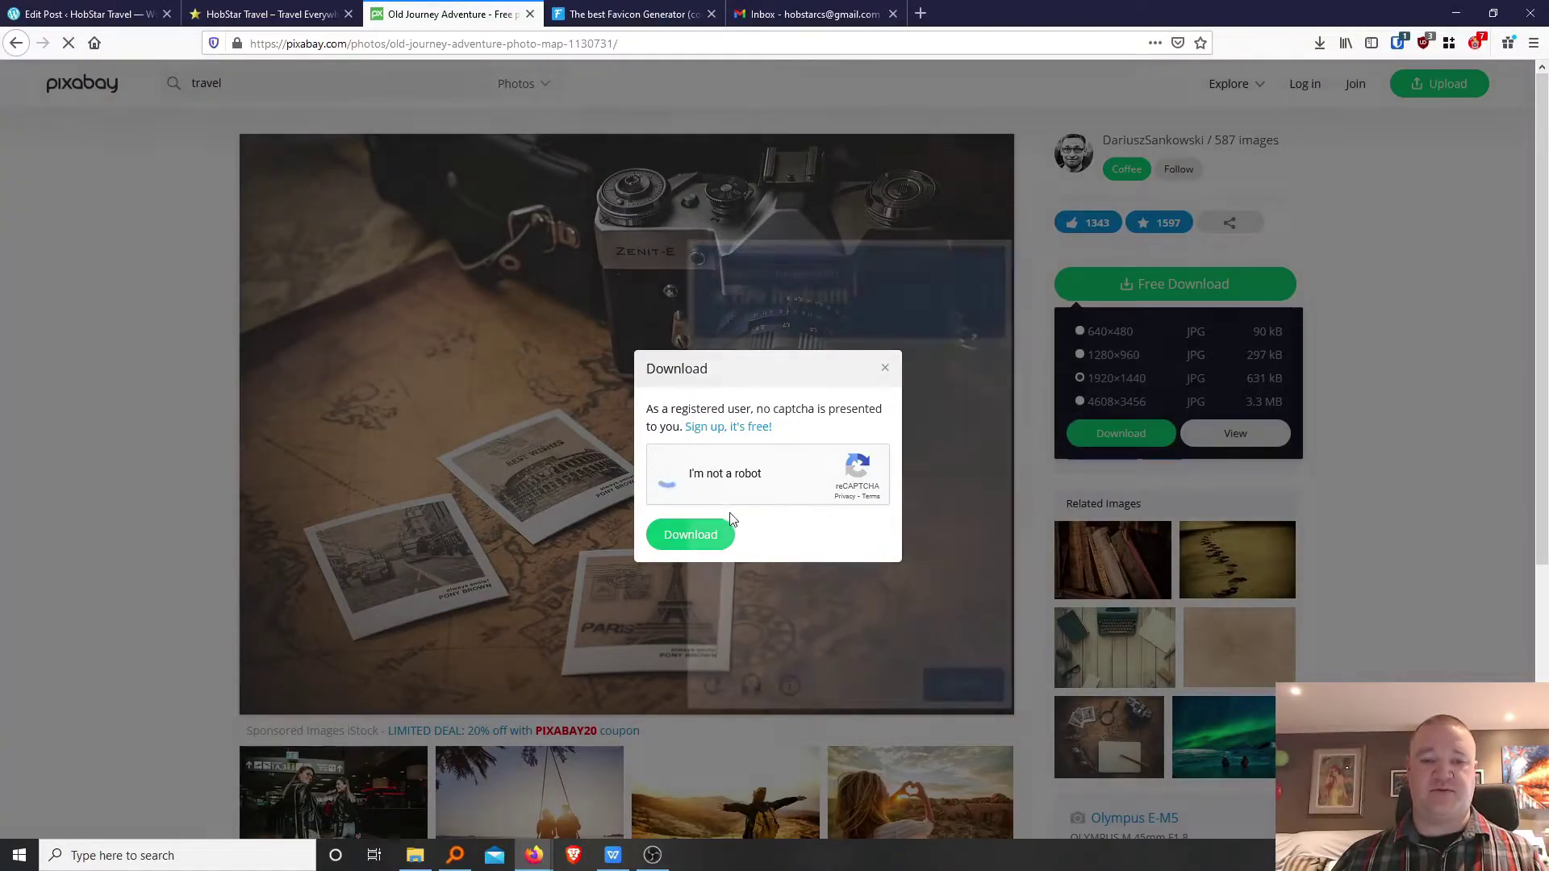
{"action": "left_click", "coordinate": [857, 431]}
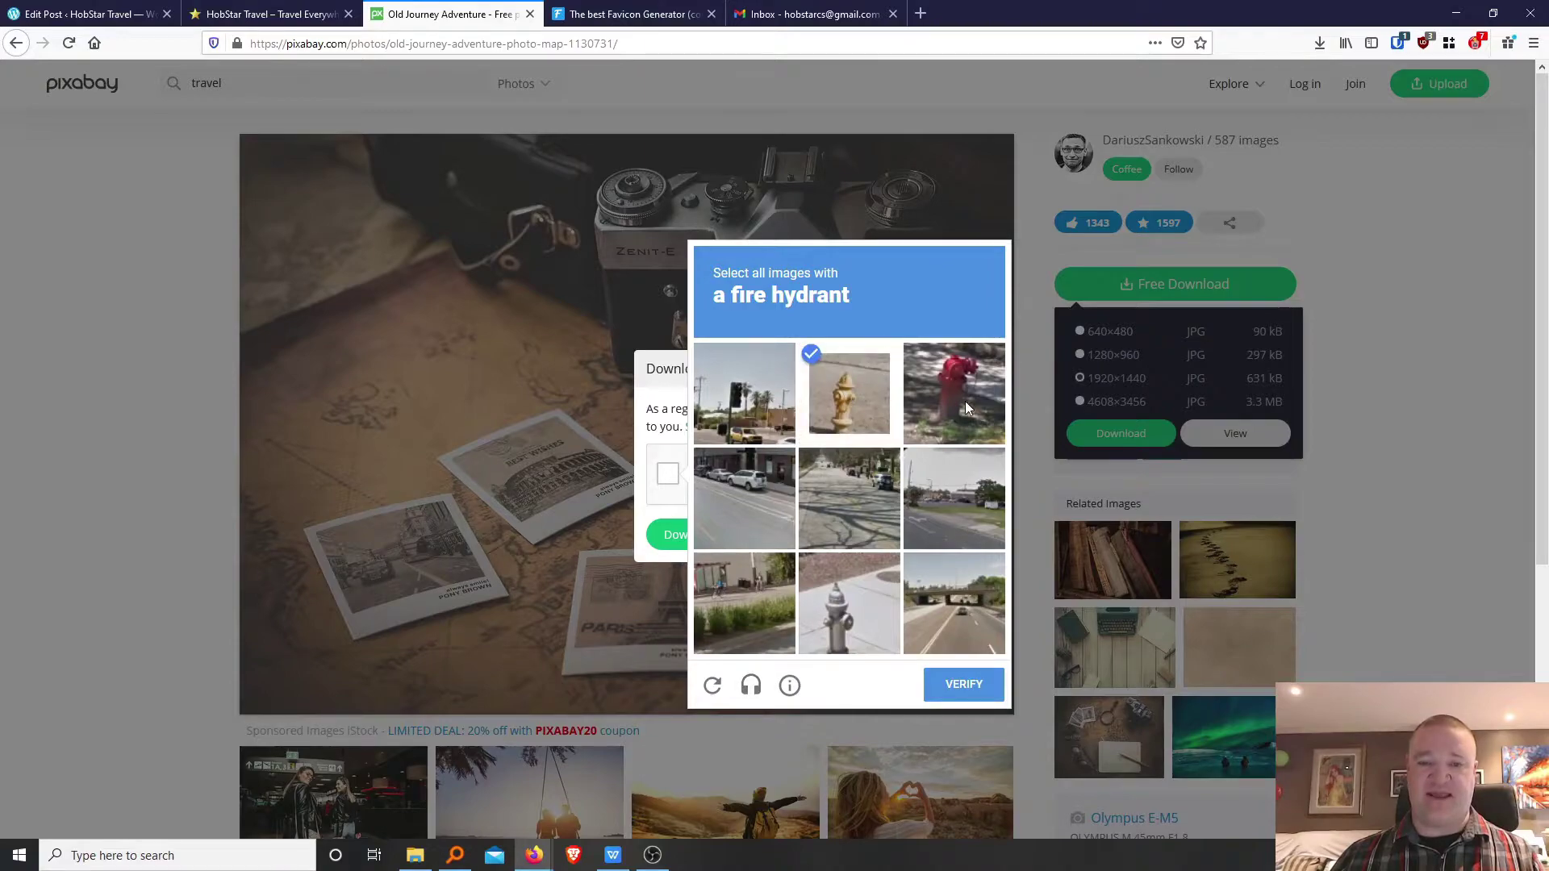
{"action": "left_click", "coordinate": [960, 389]}
{"action": "left_click", "coordinate": [842, 601]}
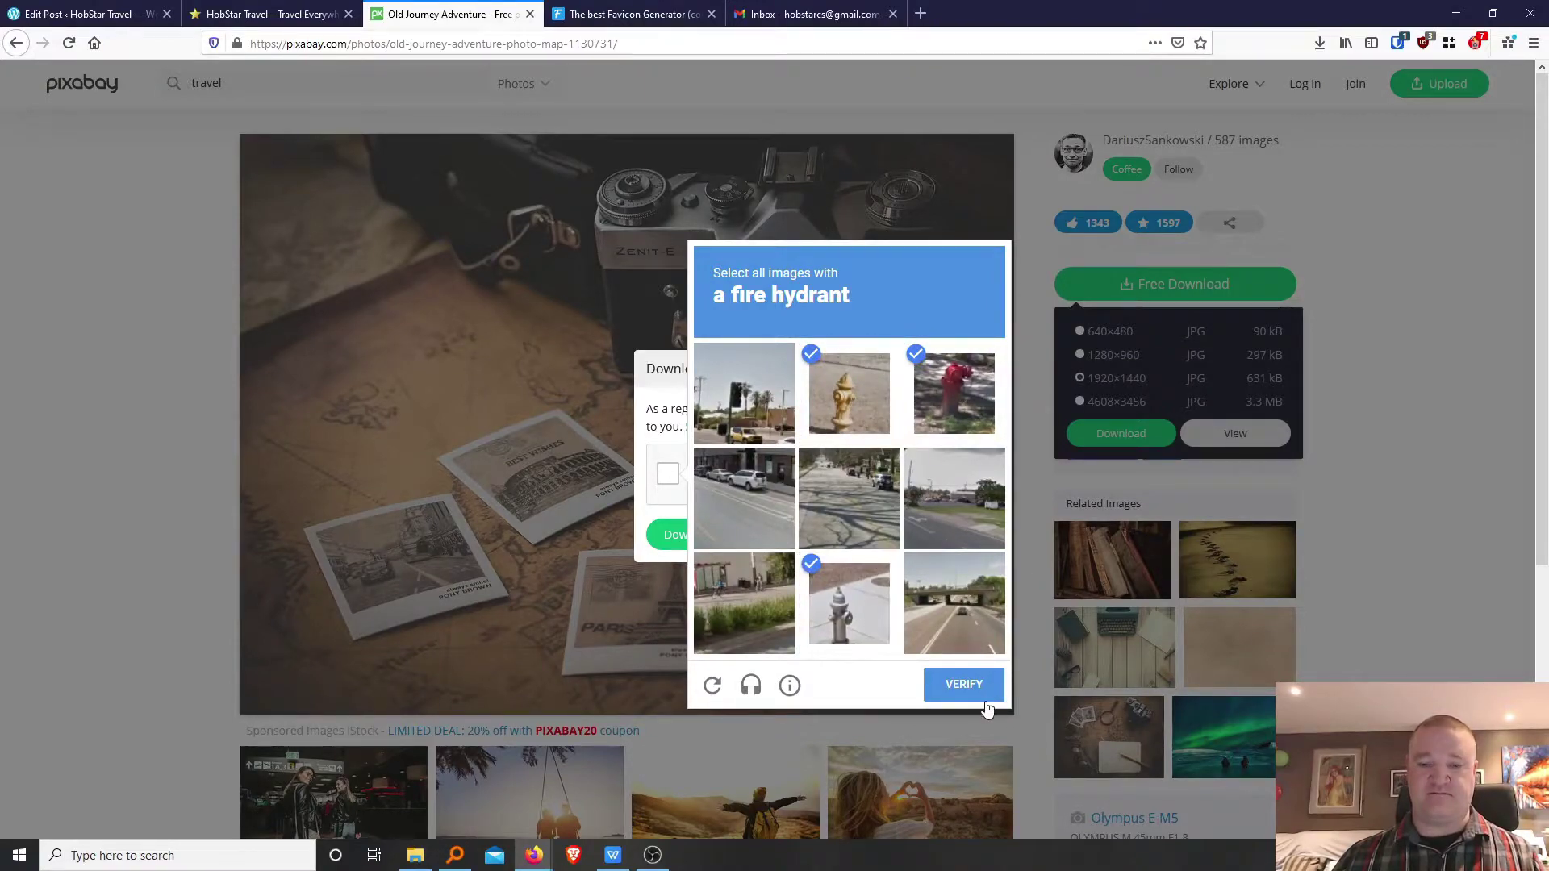
{"action": "left_click", "coordinate": [967, 685]}
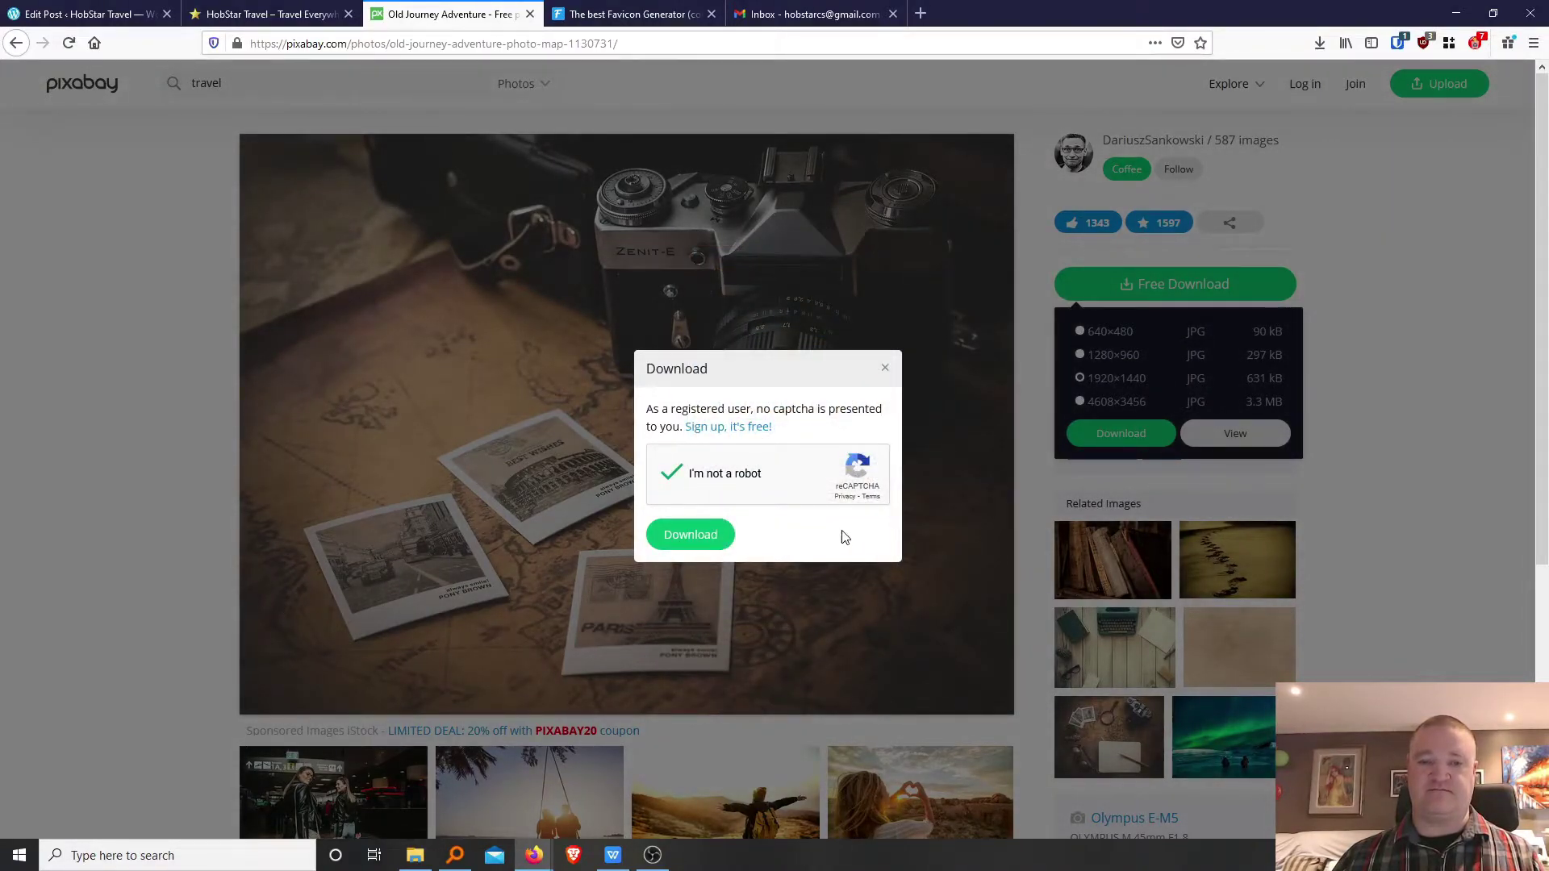
{"action": "left_click", "coordinate": [680, 537]}
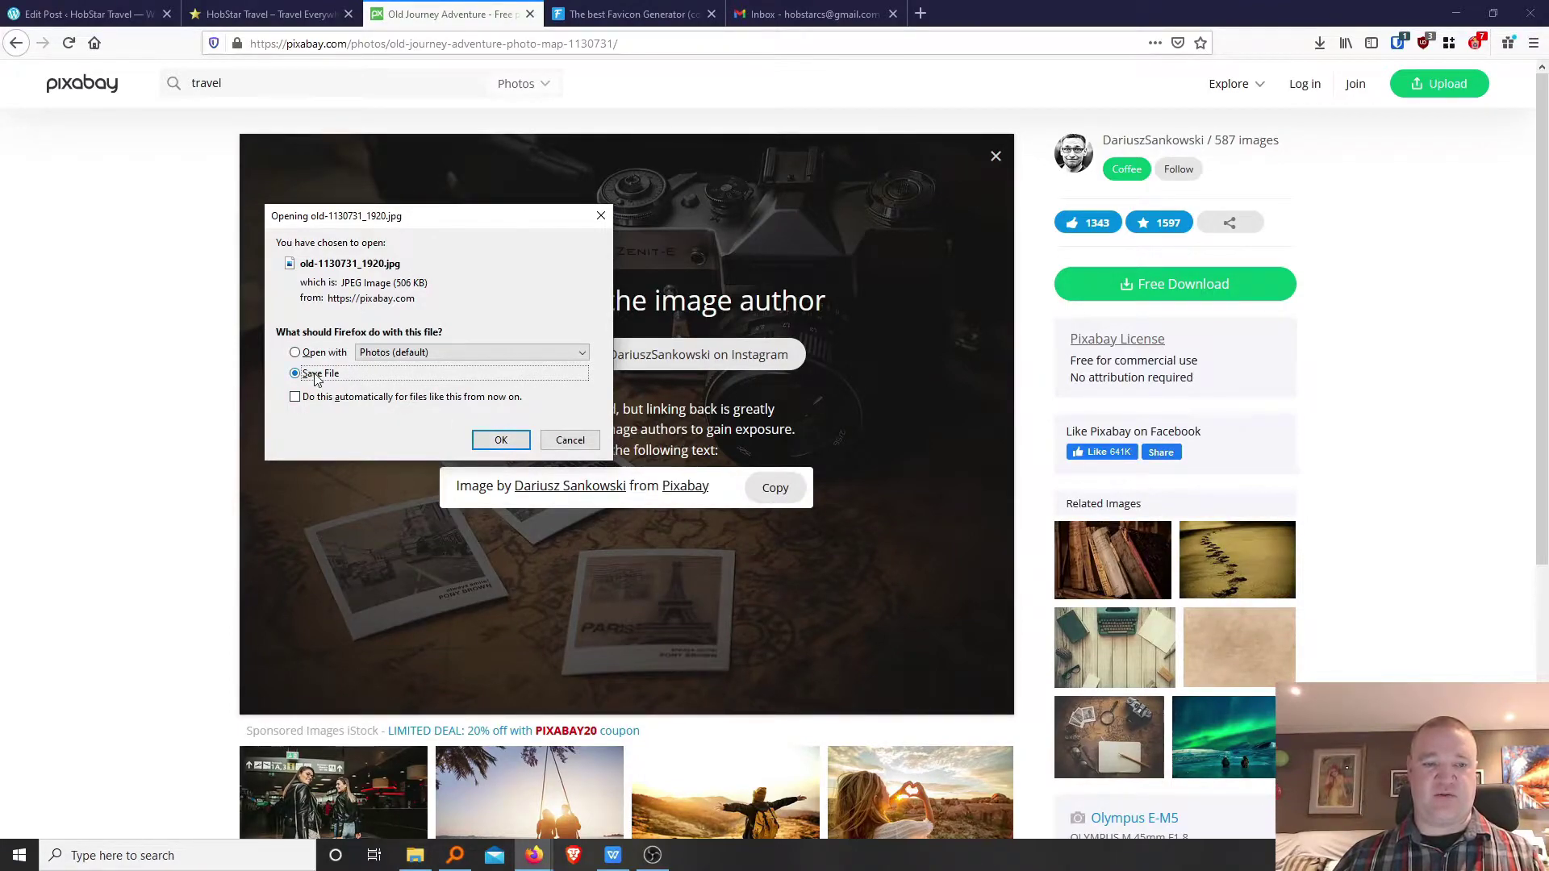
{"action": "left_click", "coordinate": [502, 439]}
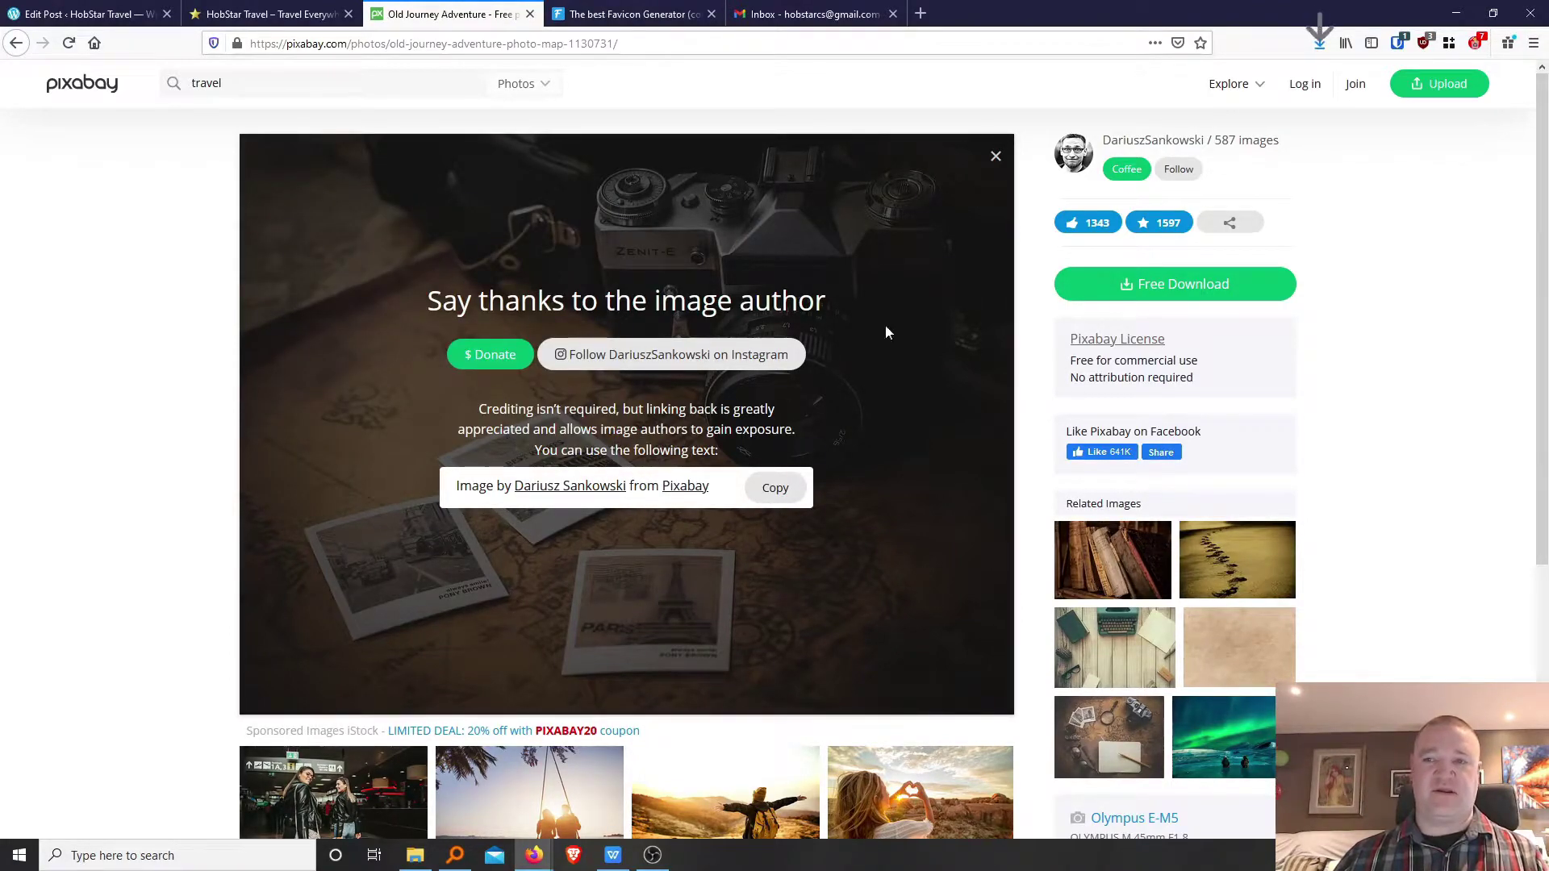
Show the downloaded old-1130731_1920.jpg in its Downloads folder and move the folder window aside.
{"action": "left_click", "coordinate": [1320, 45]}
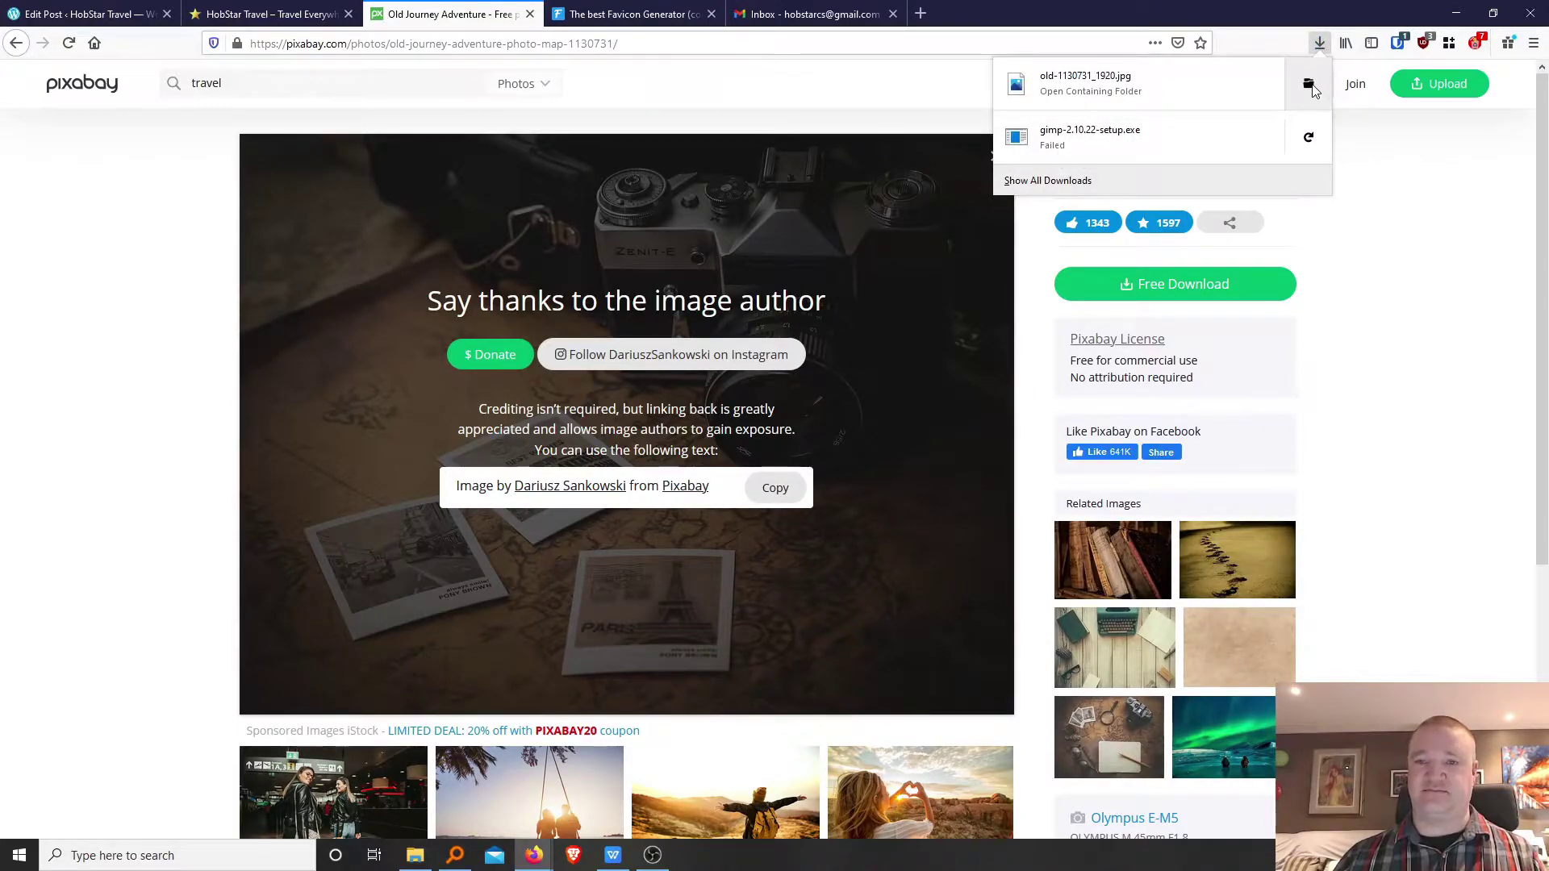
{"action": "left_click", "coordinate": [1309, 86]}
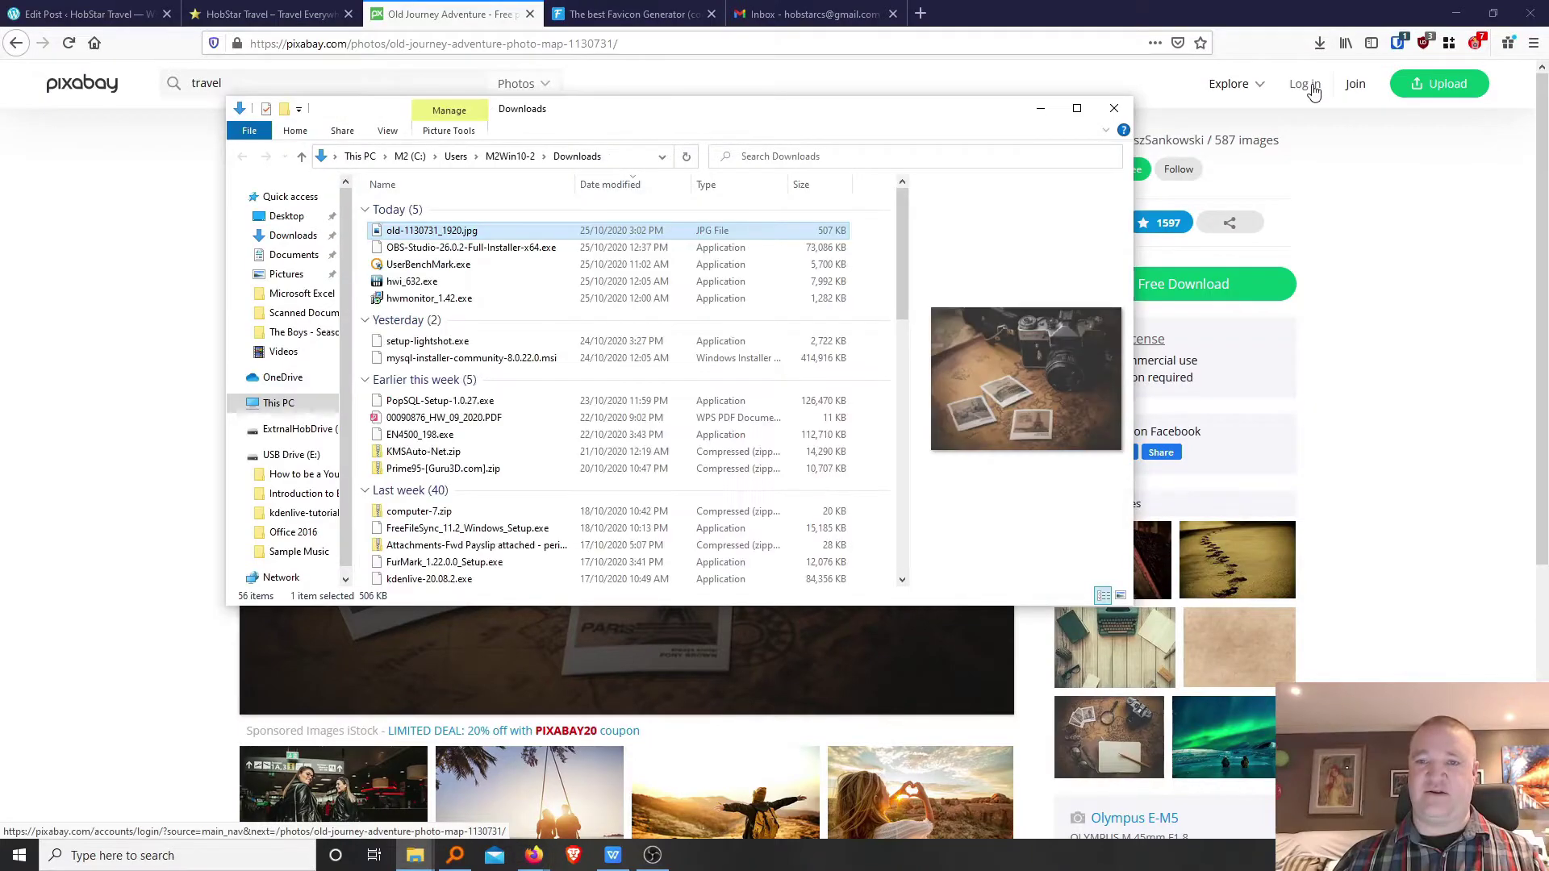
{"action": "left_click_drag", "start_coordinate": [608, 114], "coordinate": [1007, 145]}
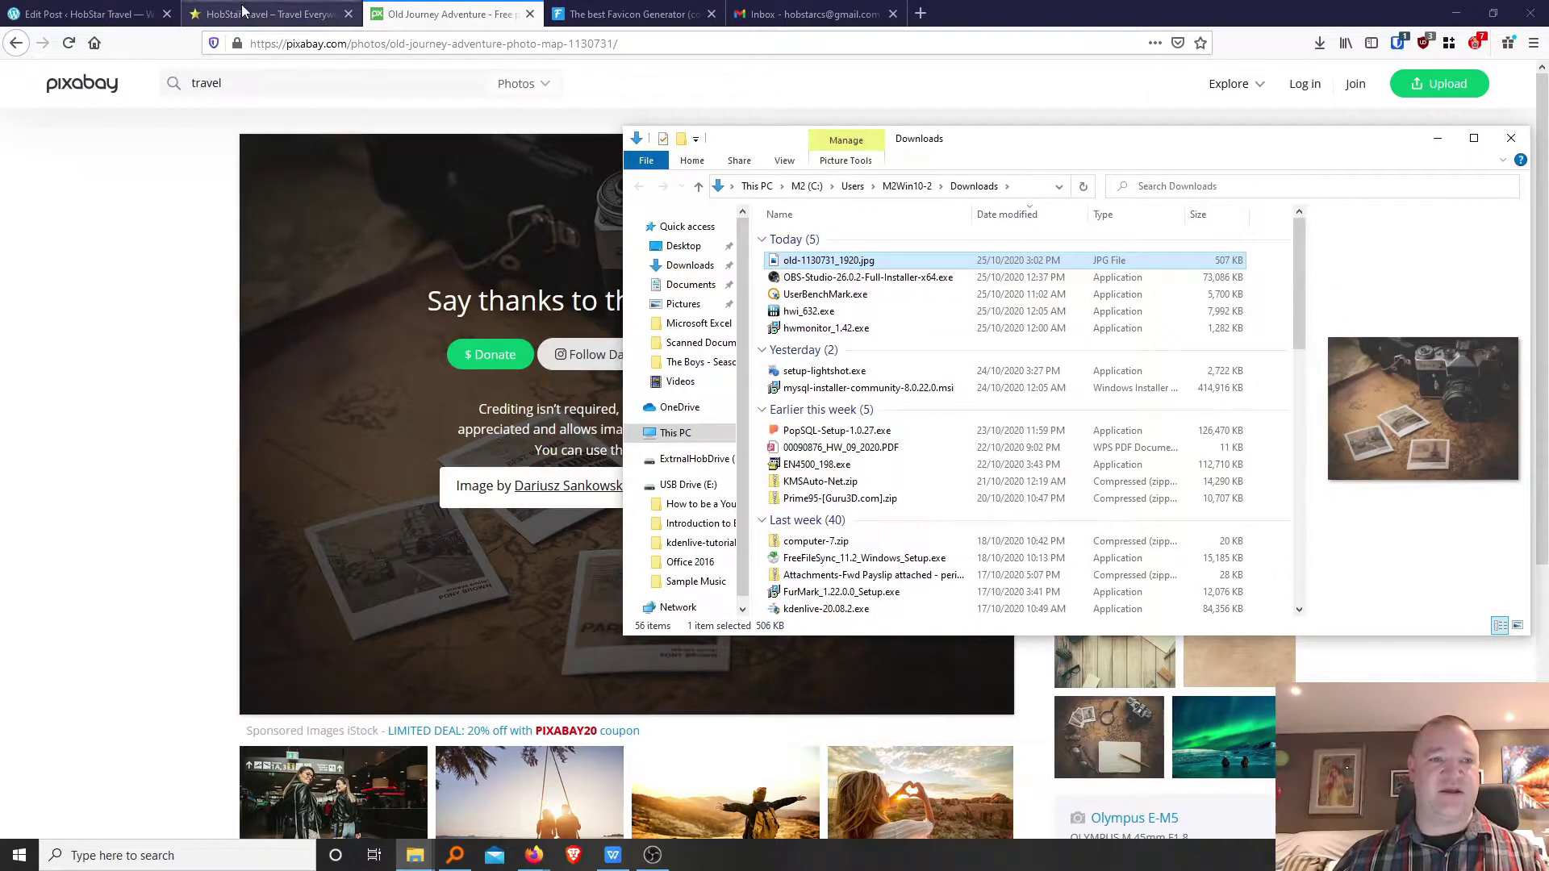
Return to the HobStar Travel post editor and insert an Image block after the last paragraph of the post.
{"action": "left_click", "coordinate": [89, 14]}
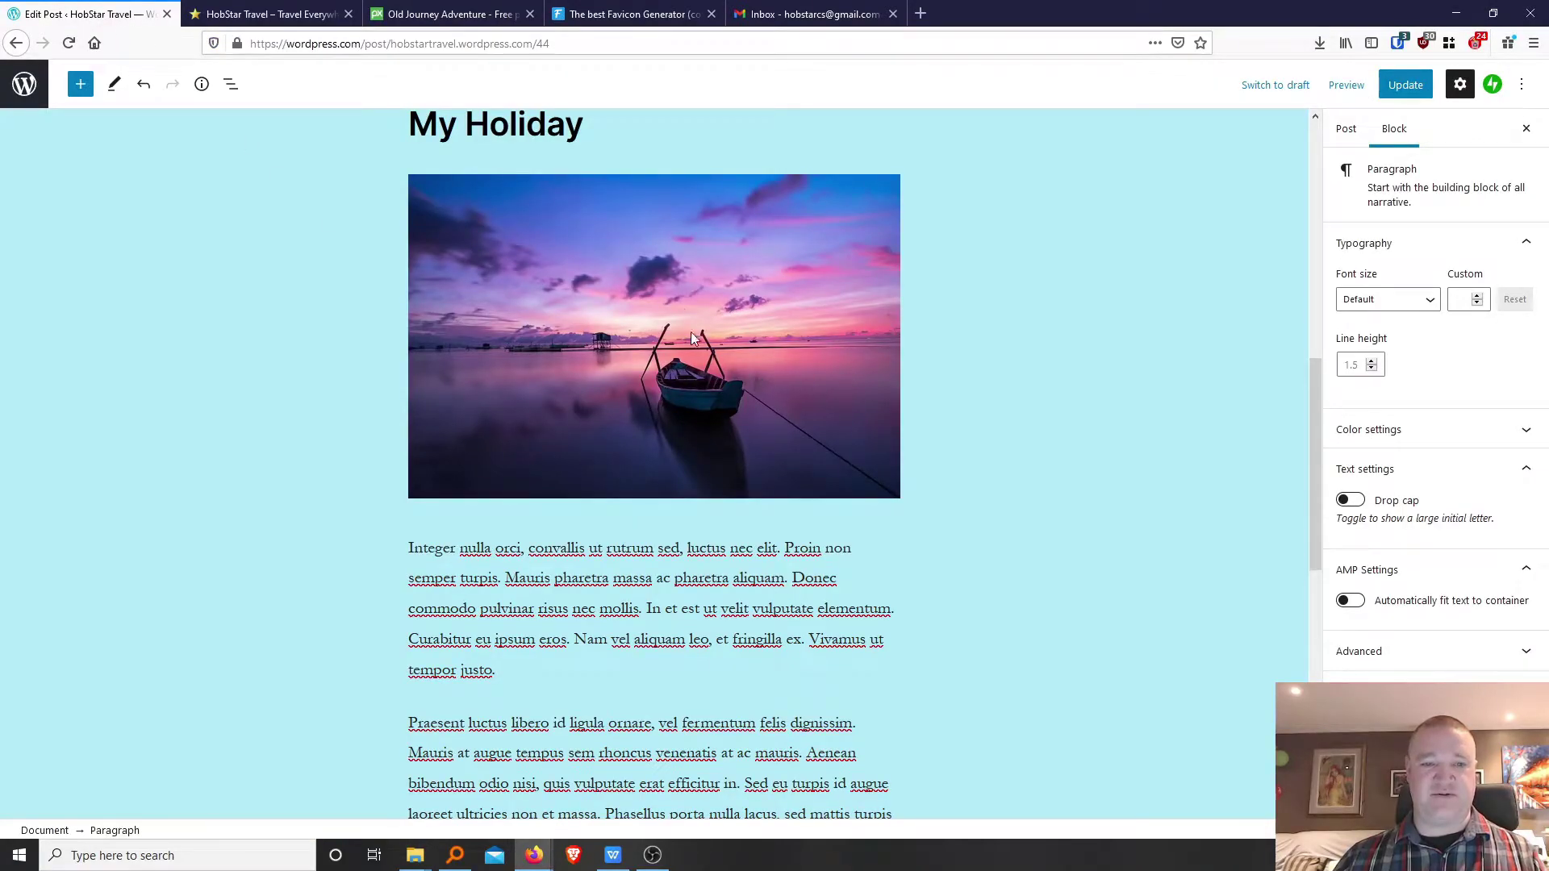
{"action": "left_click", "coordinate": [682, 291]}
{"action": "scroll", "coordinate": [681, 293], "scroll_direction": "down", "scroll_amount": 8}
{"action": "scroll", "coordinate": [646, 476], "scroll_direction": "down", "scroll_amount": 2}
{"action": "left_click", "coordinate": [640, 519]}
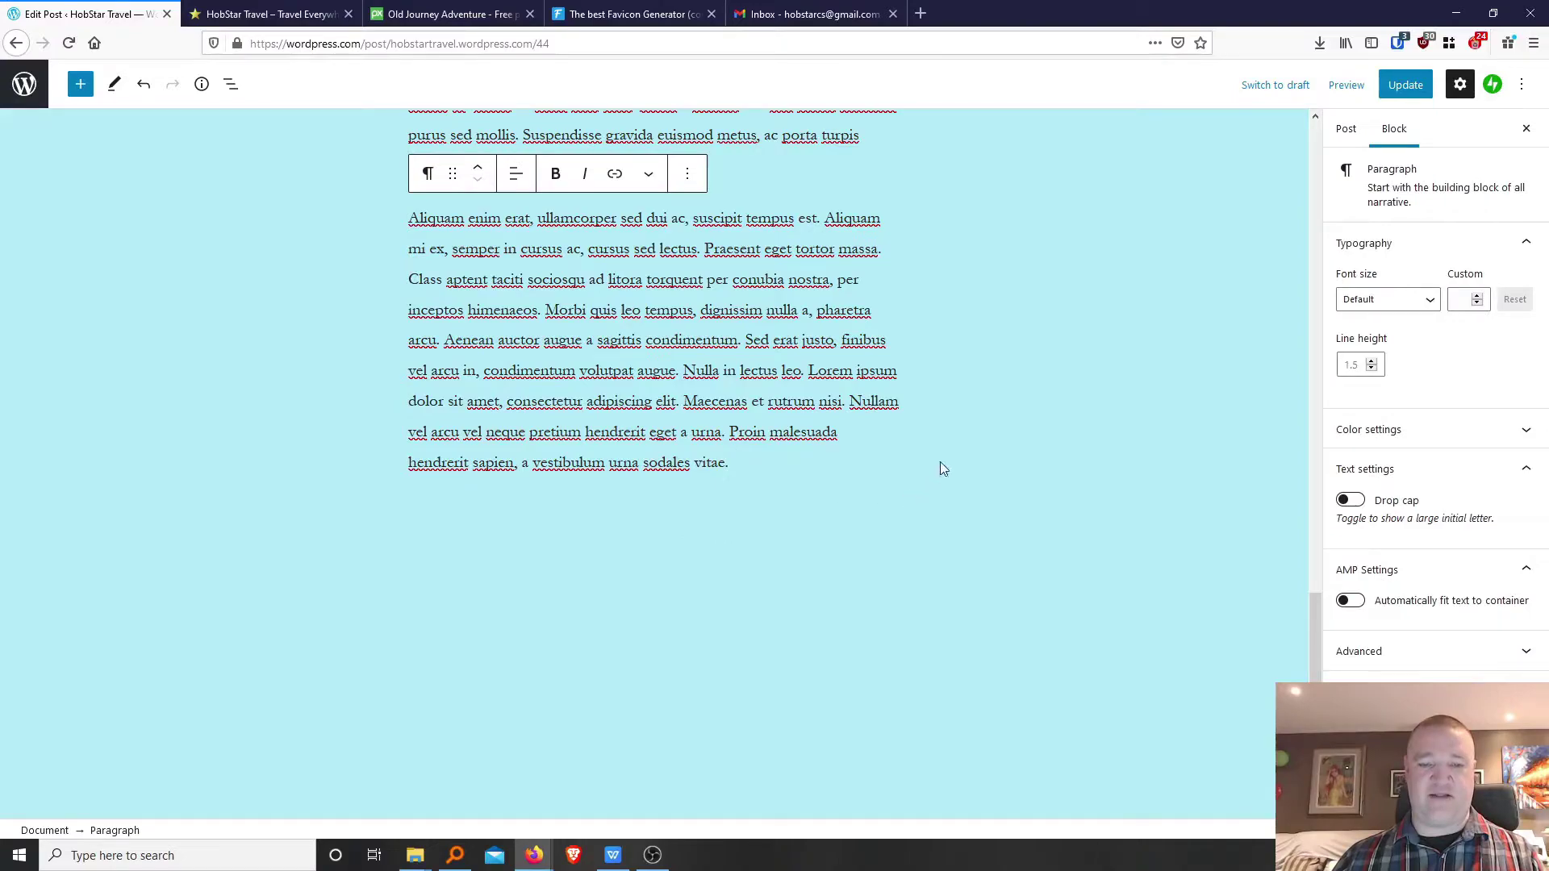
{"action": "left_click", "coordinate": [688, 175]}
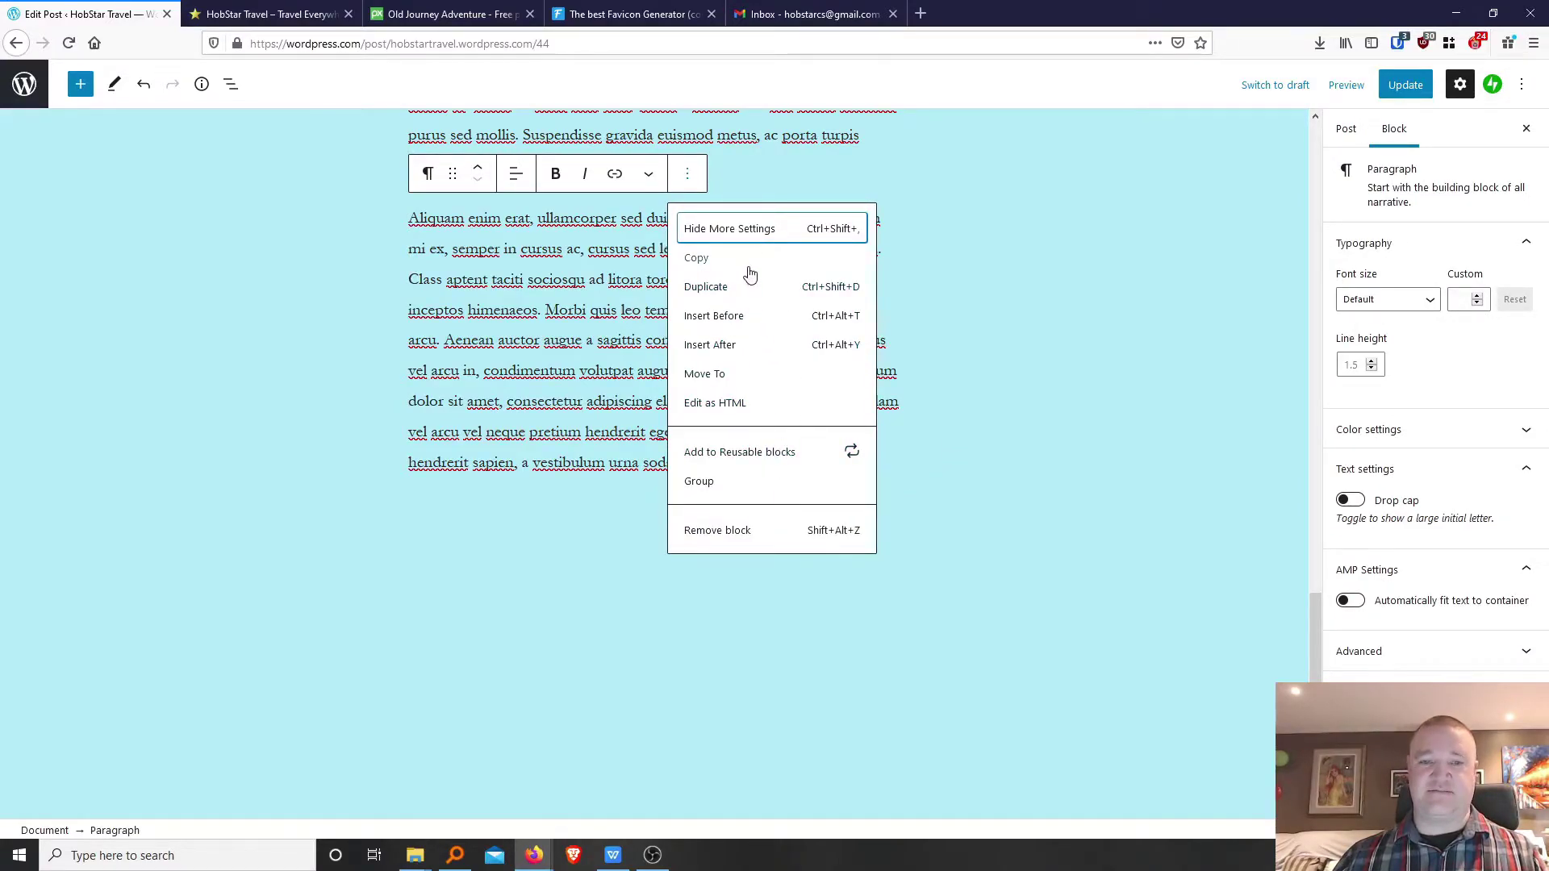
{"action": "left_click", "coordinate": [755, 347]}
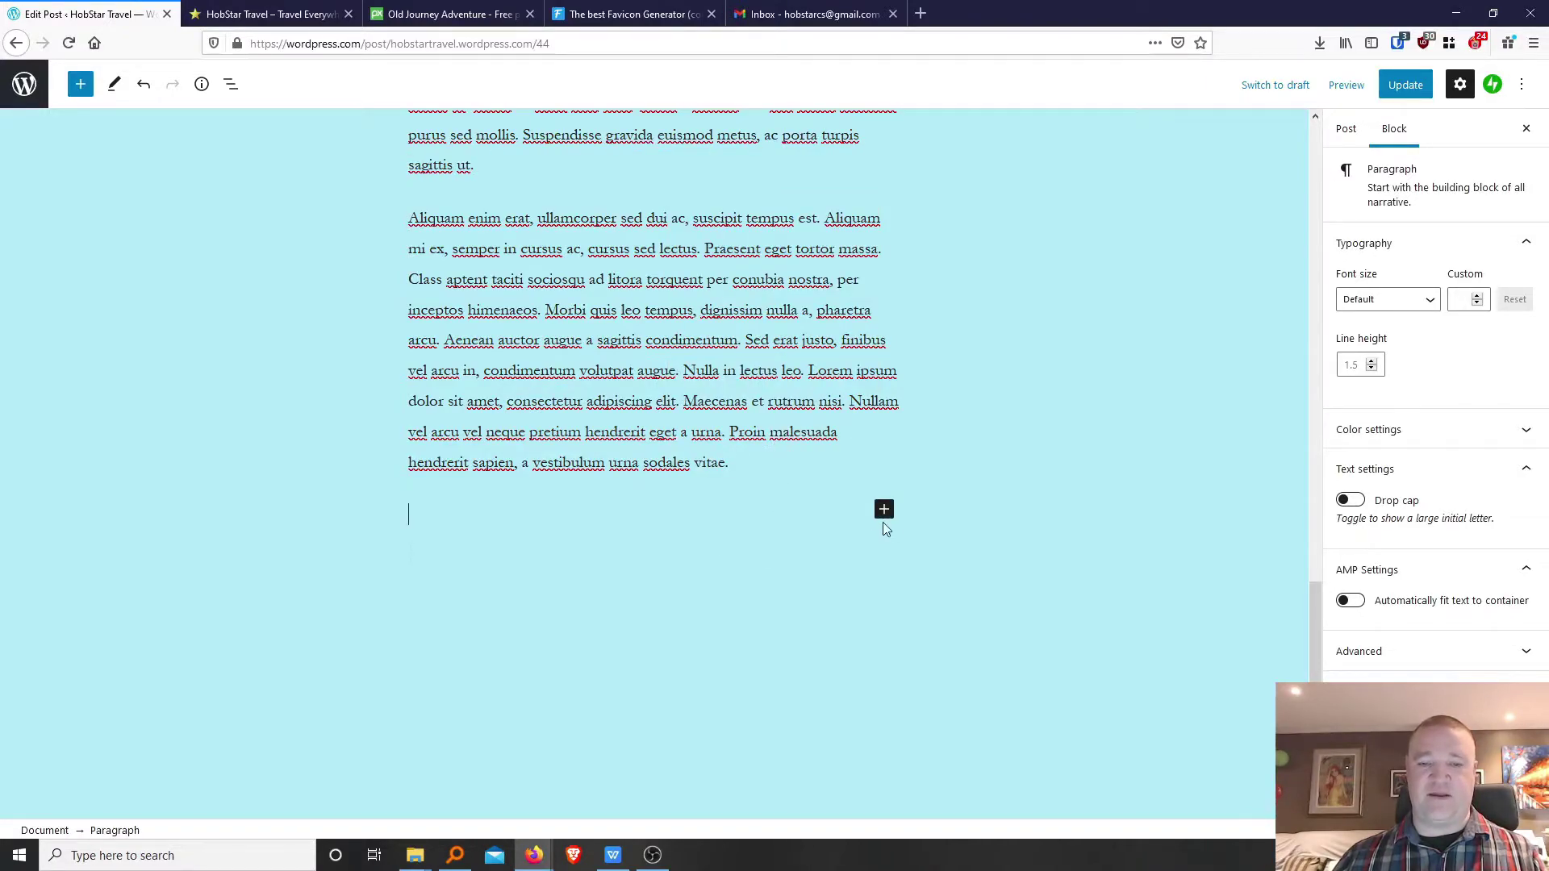
{"action": "left_click", "coordinate": [885, 511]}
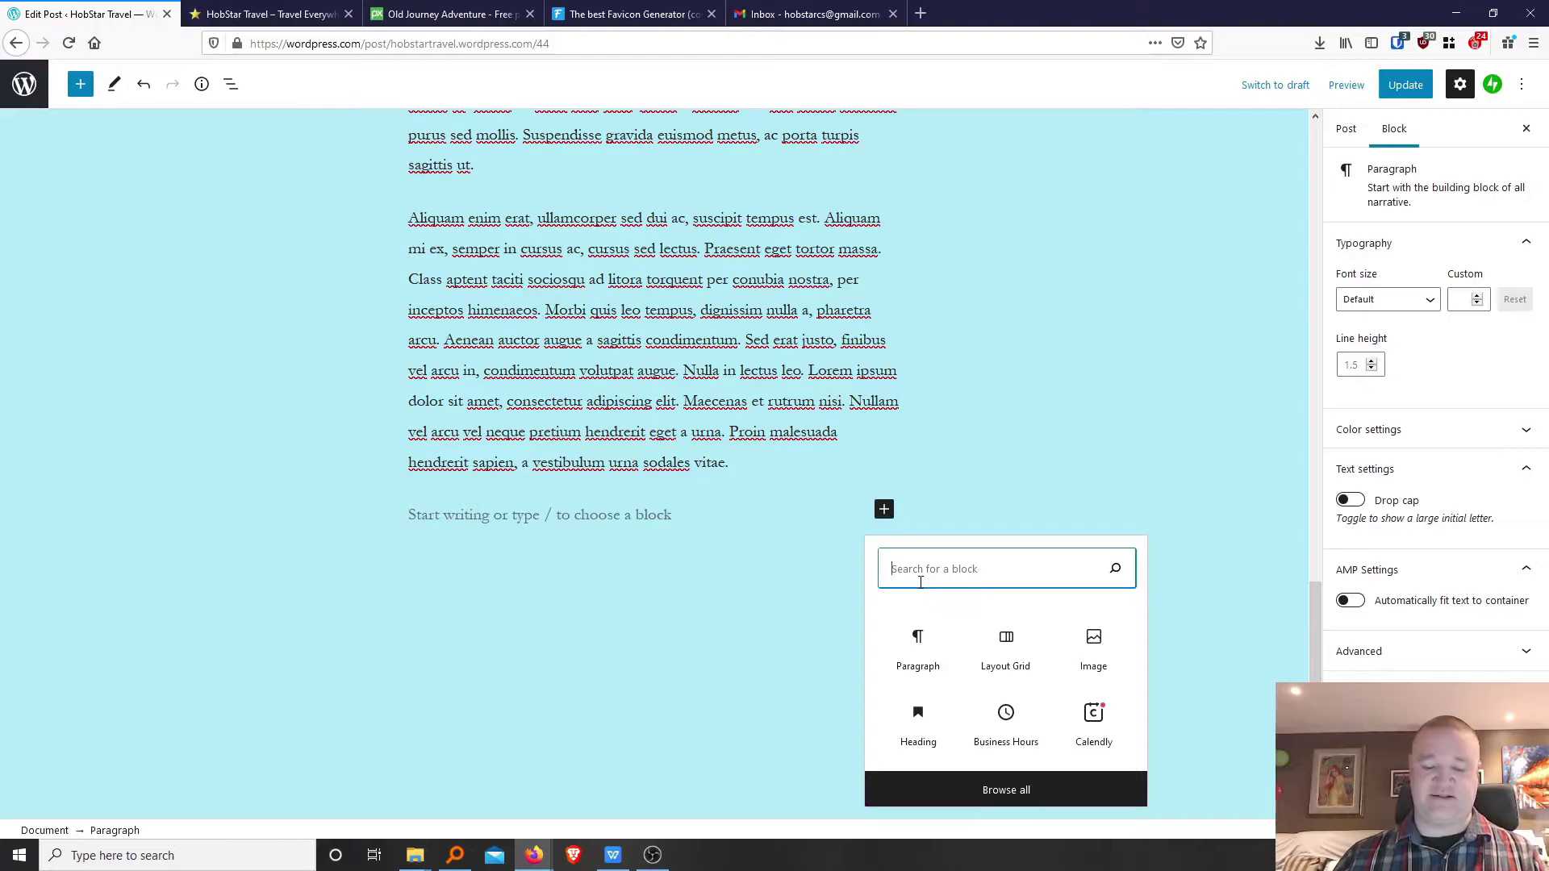
{"action": "type", "text": "image"}
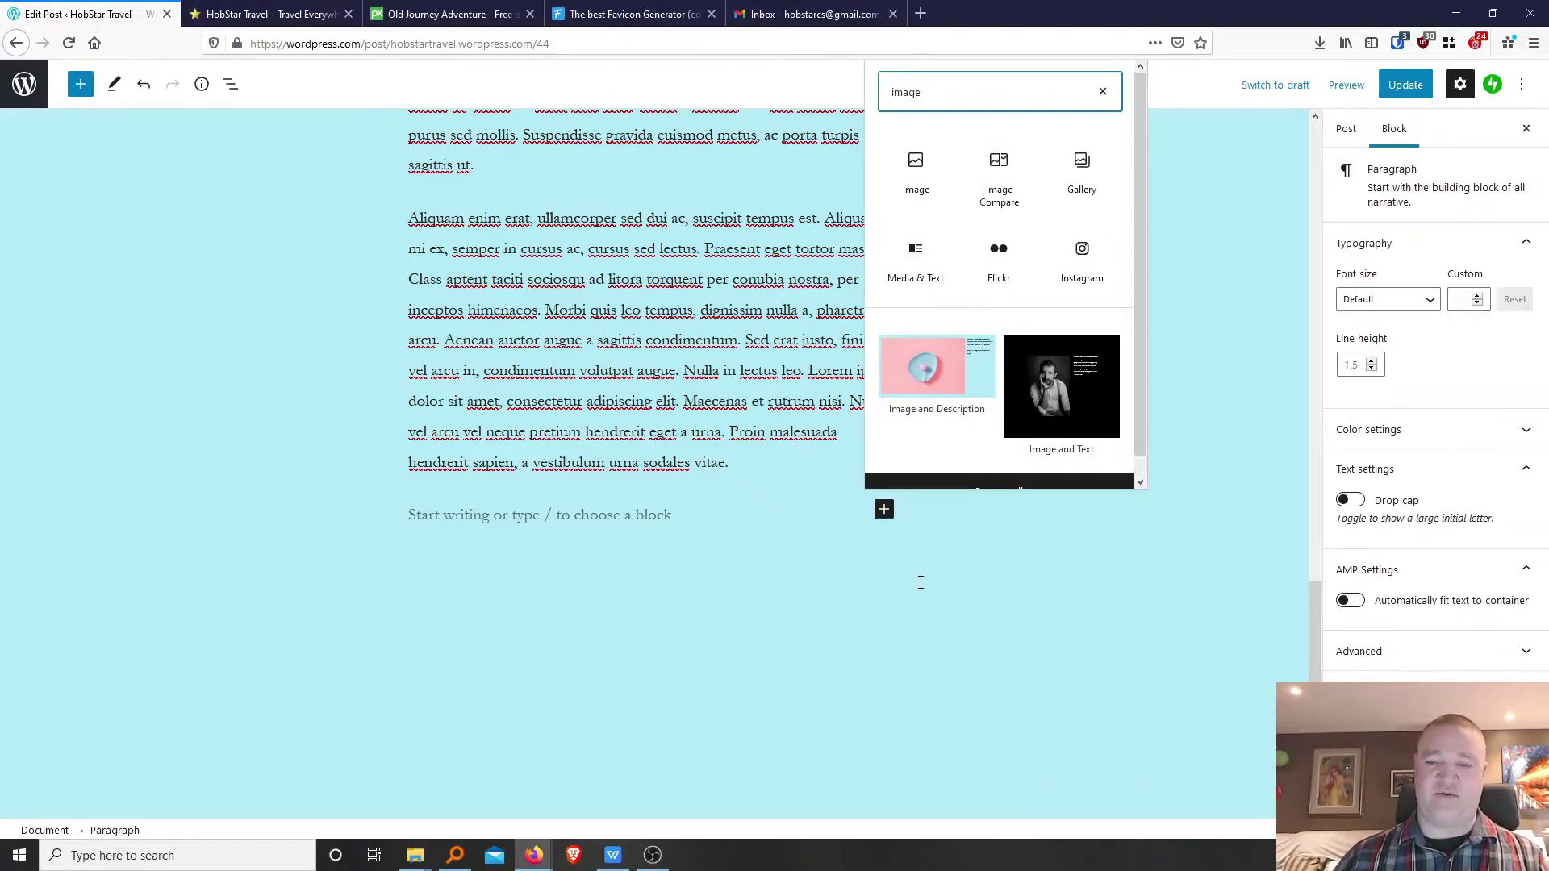
{"action": "left_click", "coordinate": [907, 168]}
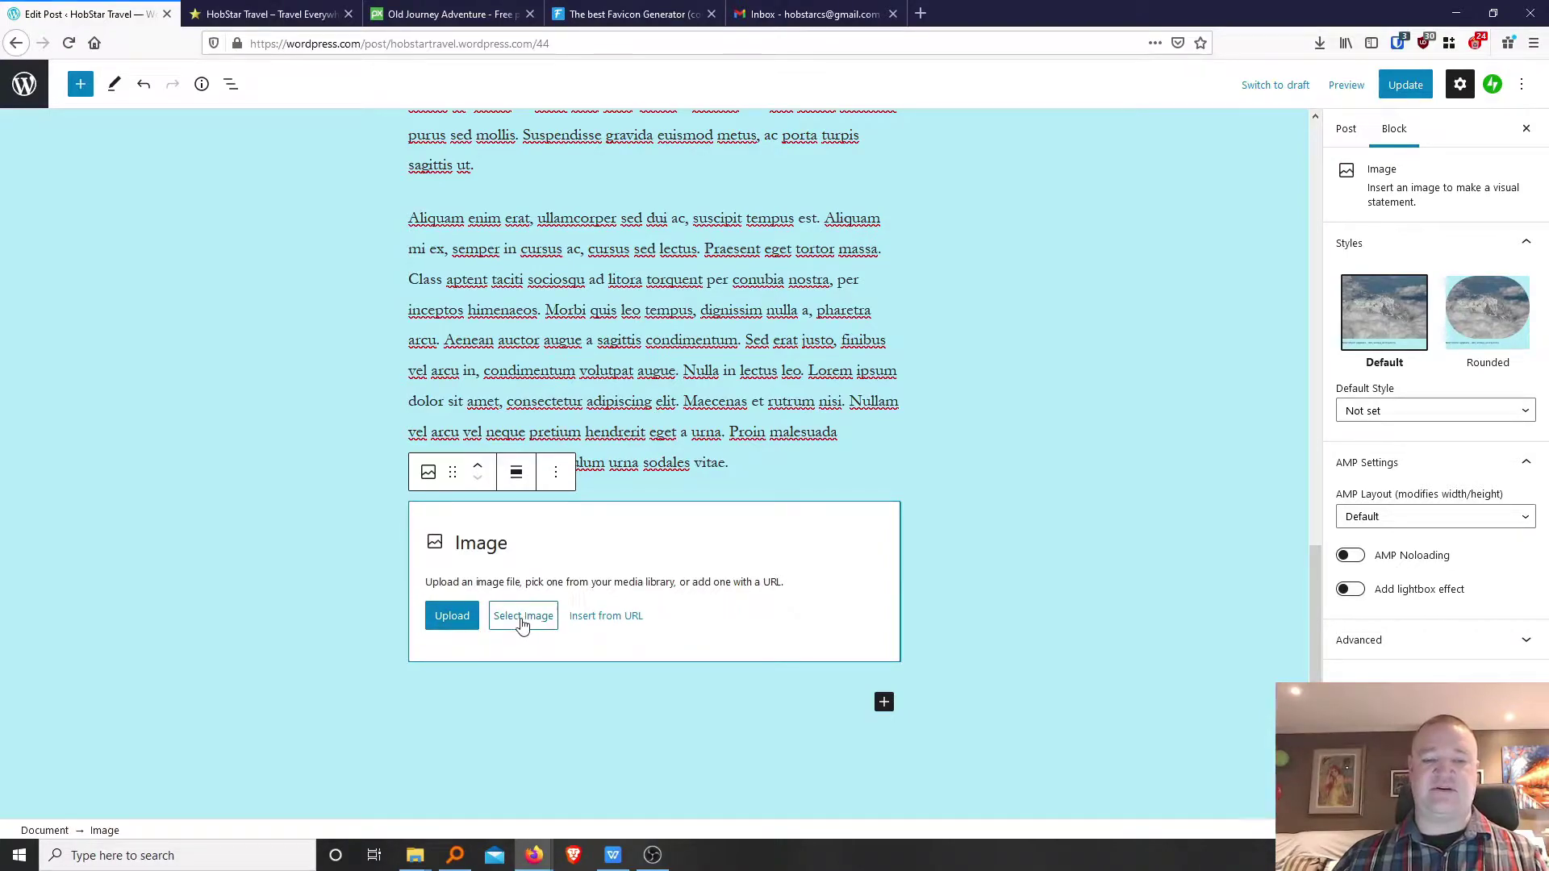
Upload old-1130731_1920.jpg from the Downloads folder into the new Image block, checking its preview in the file dialog.
{"action": "left_click", "coordinate": [453, 616]}
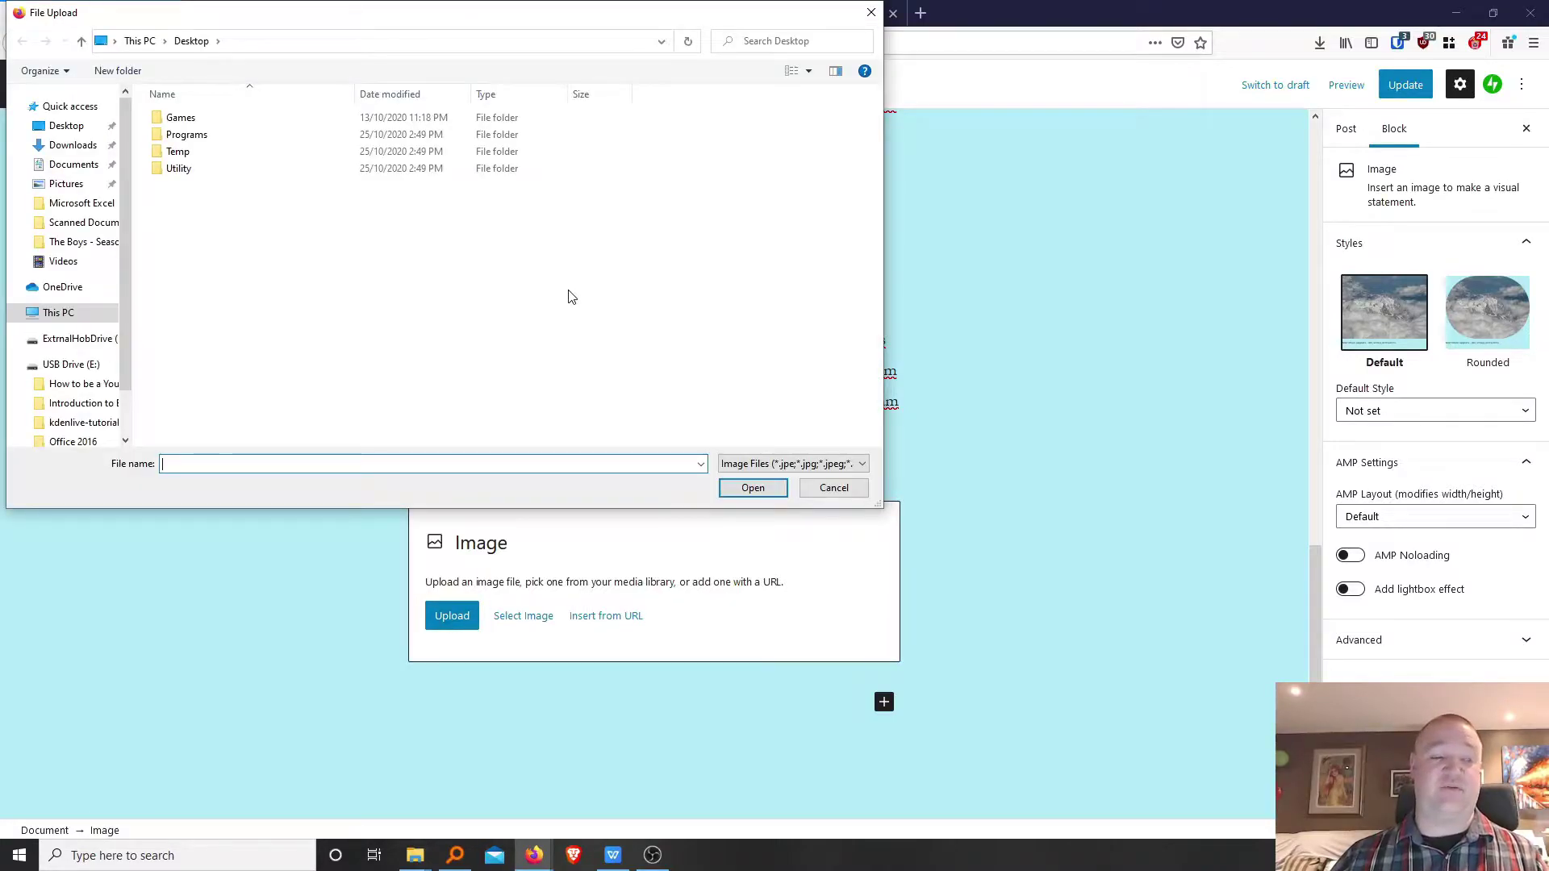
{"action": "left_click", "coordinate": [74, 146]}
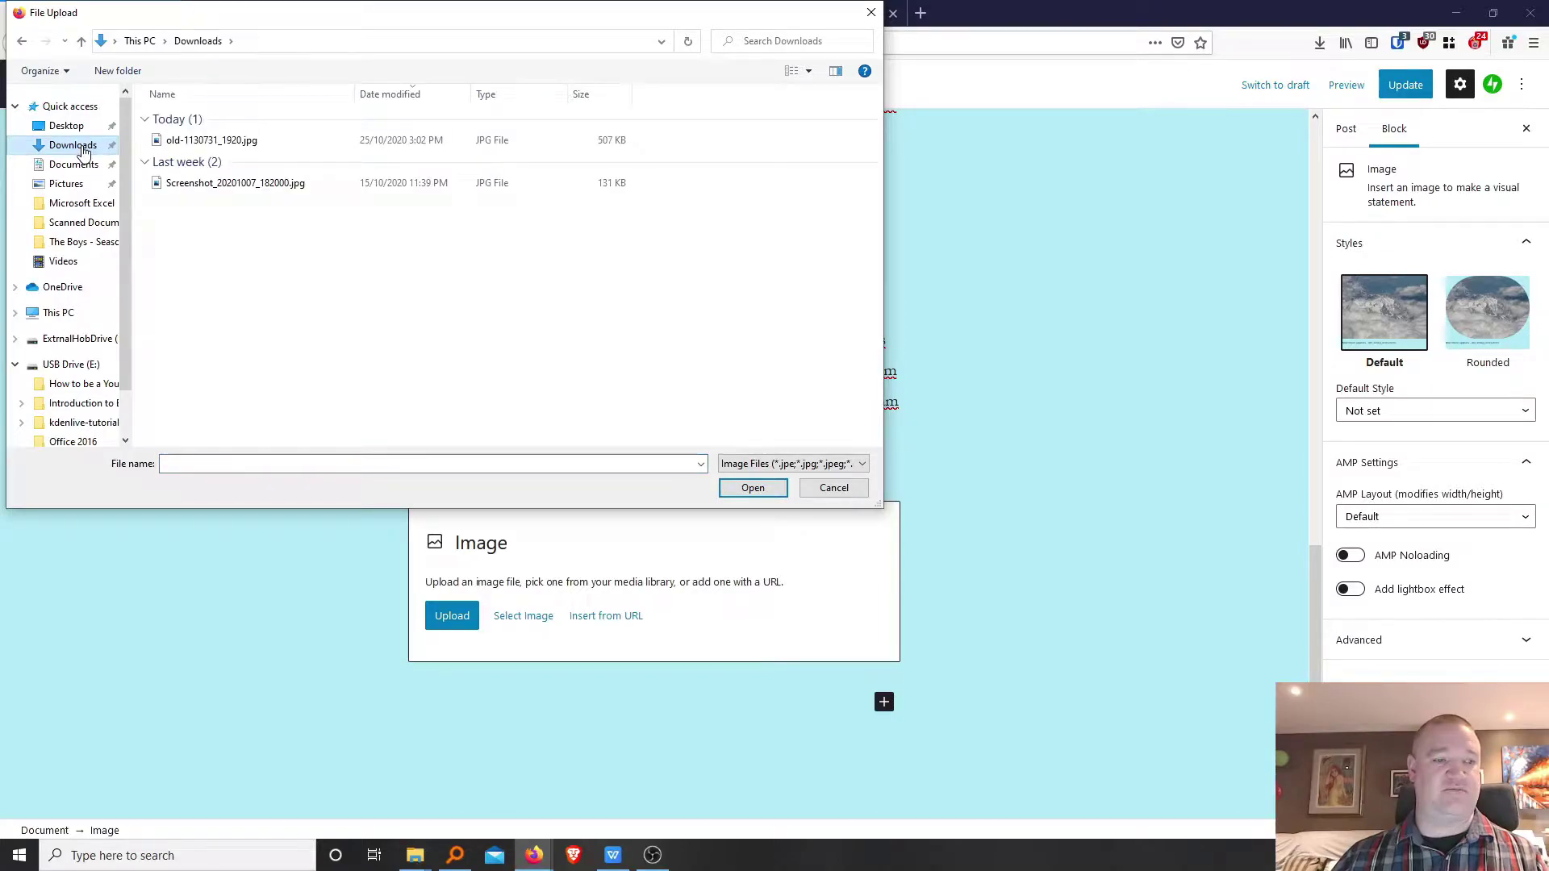
{"action": "left_click", "coordinate": [213, 142]}
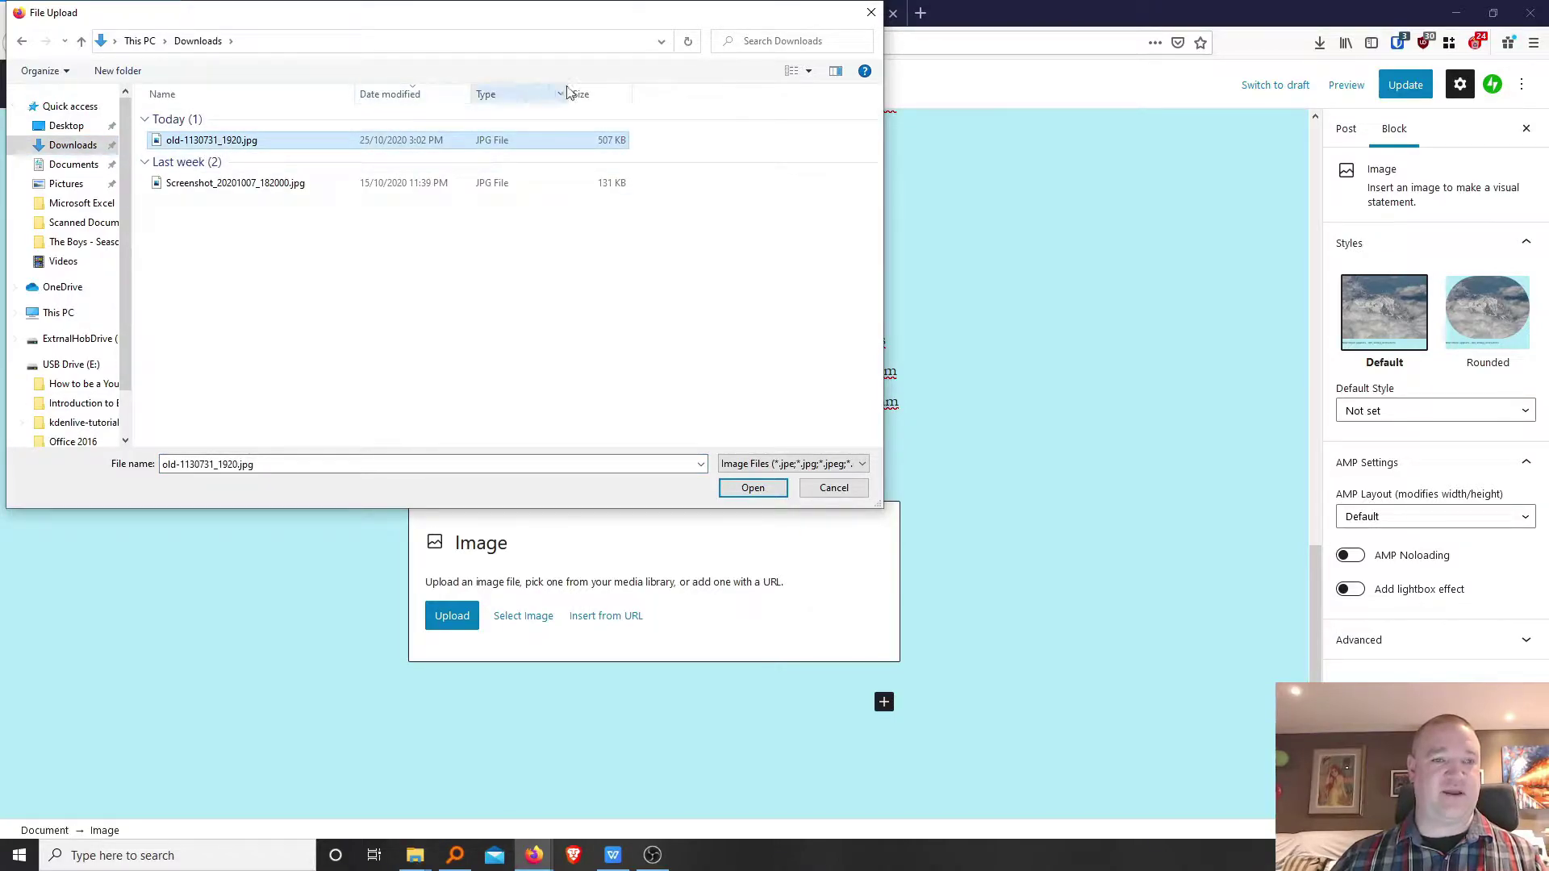
{"action": "left_click", "coordinate": [836, 72]}
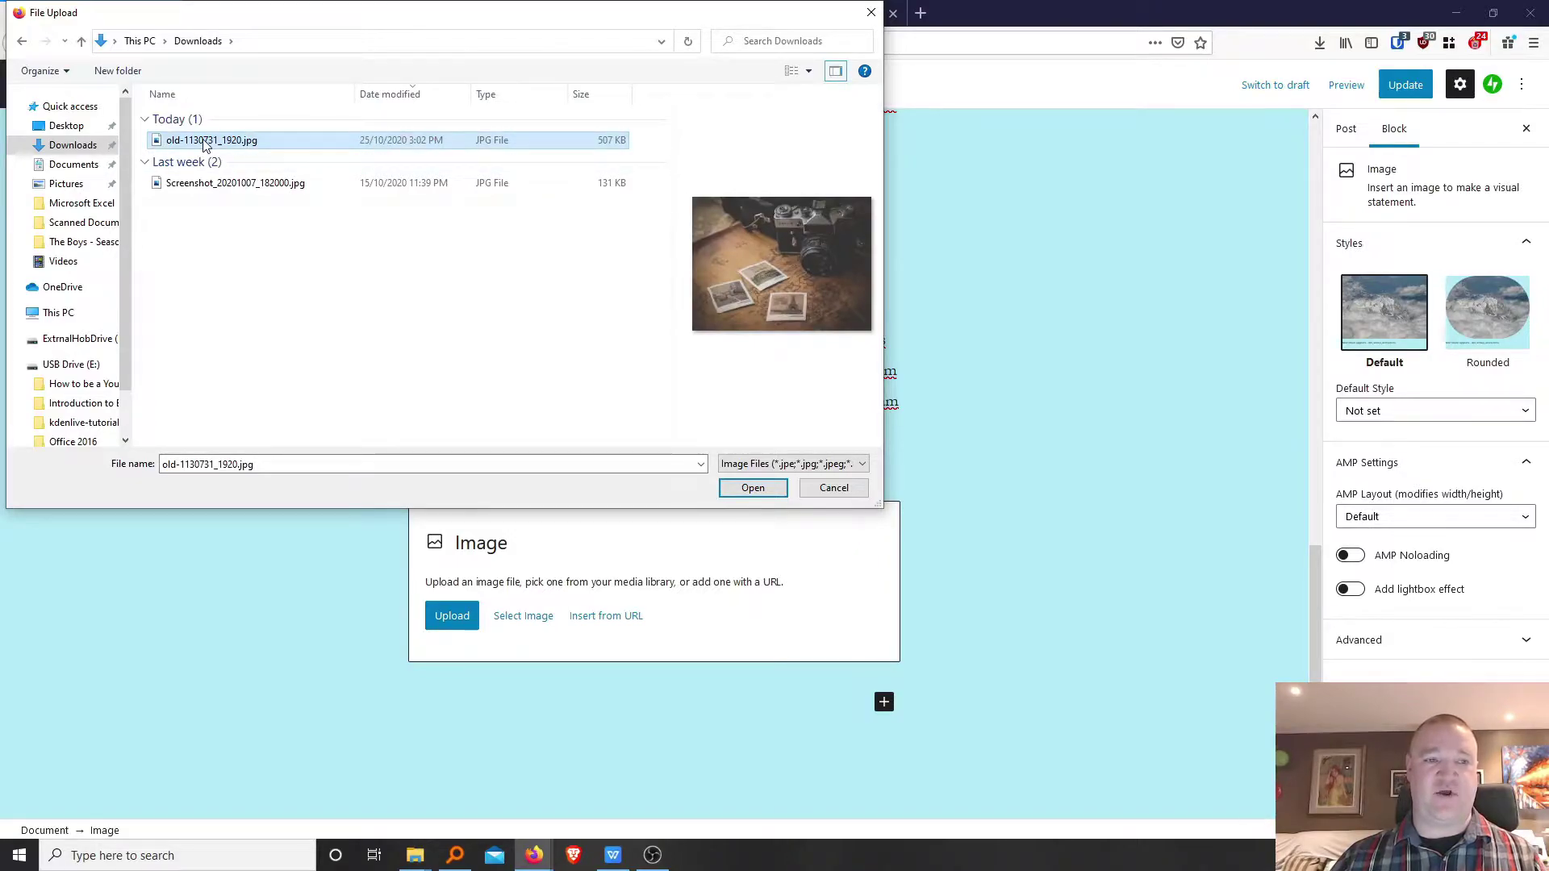
{"action": "left_click", "coordinate": [837, 73]}
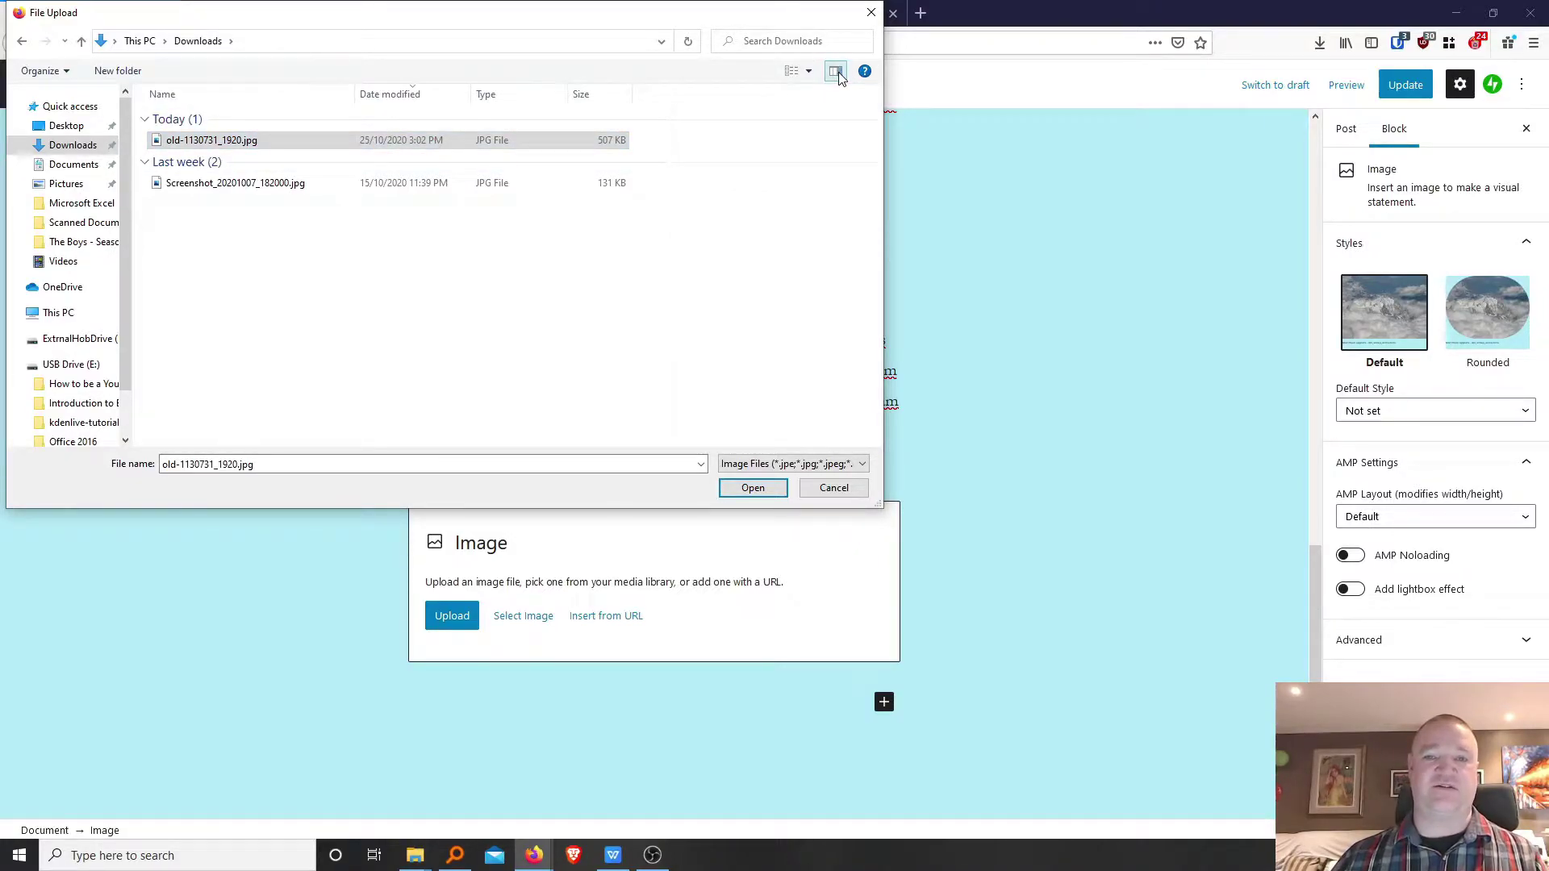
{"action": "left_click", "coordinate": [836, 72]}
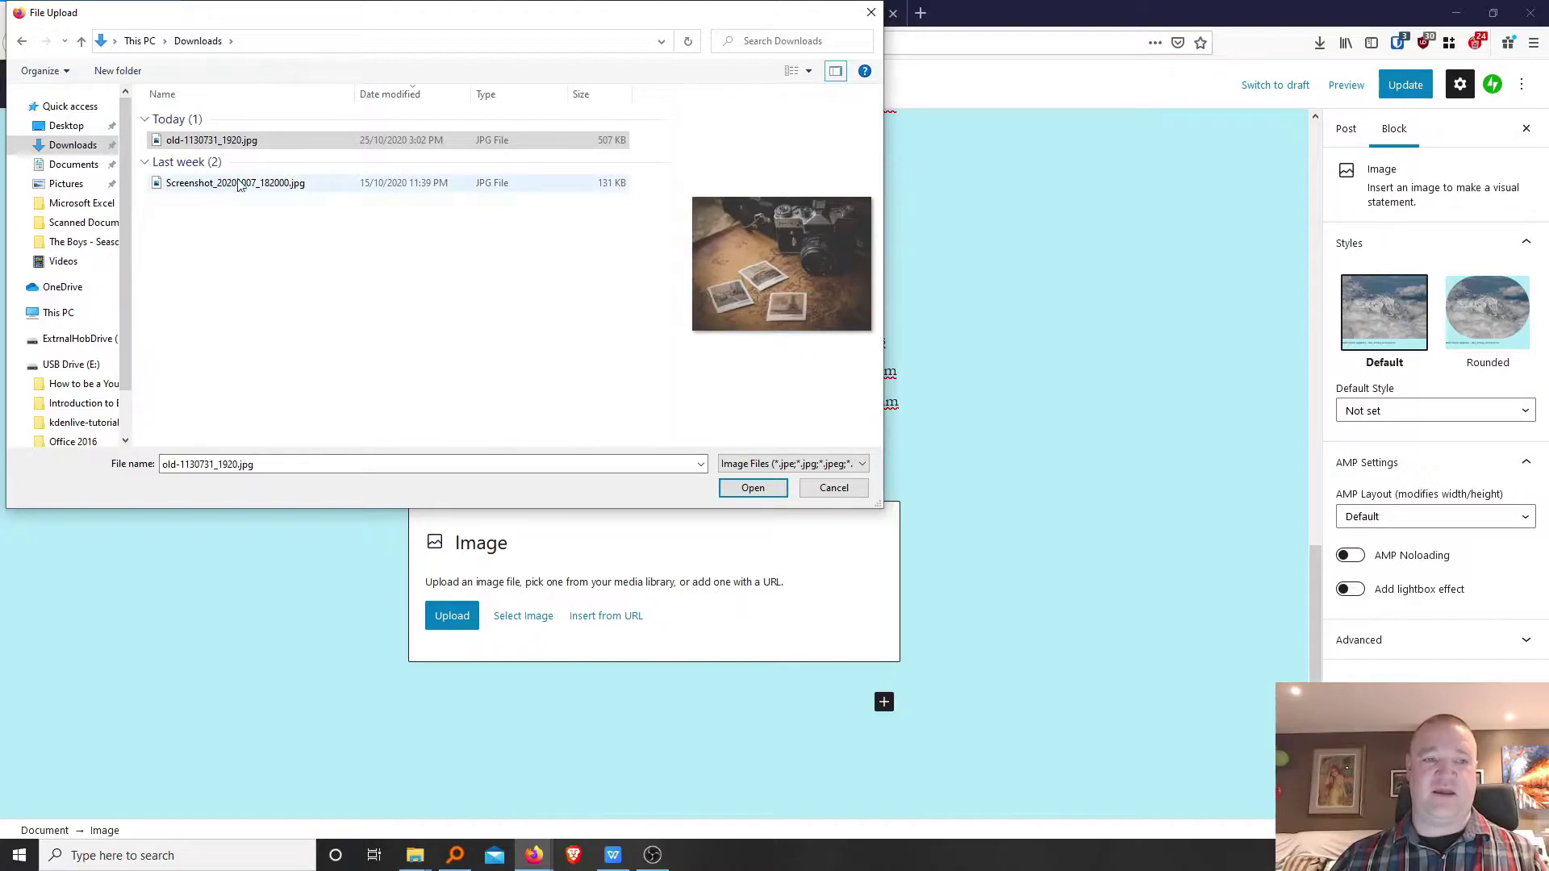
{"action": "left_click", "coordinate": [752, 489]}
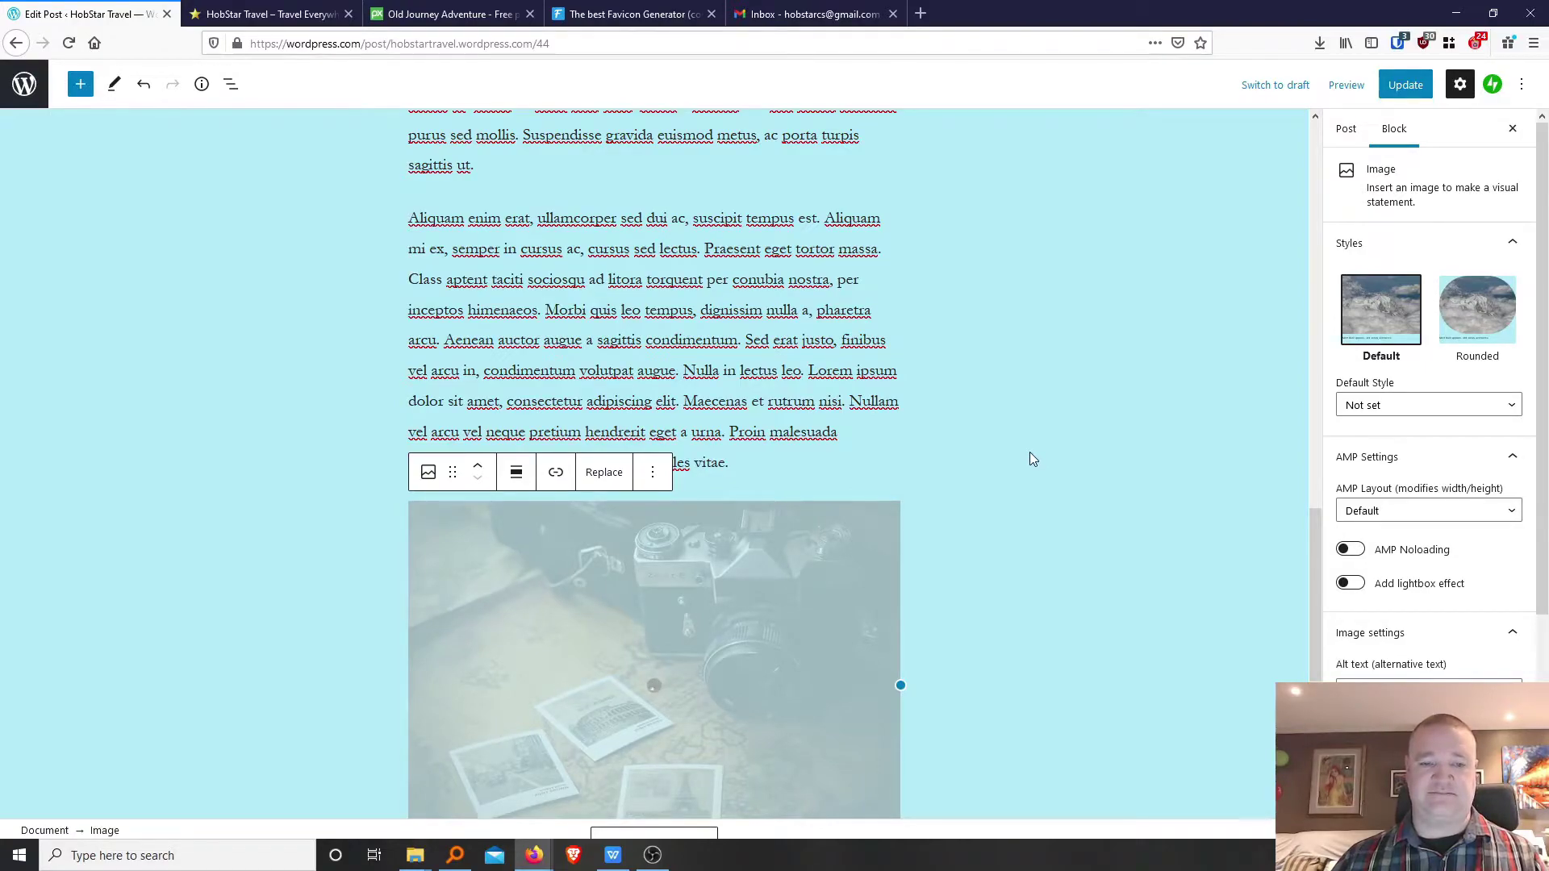
{"action": "scroll", "coordinate": [1031, 456], "scroll_direction": "down", "scroll_amount": 5}
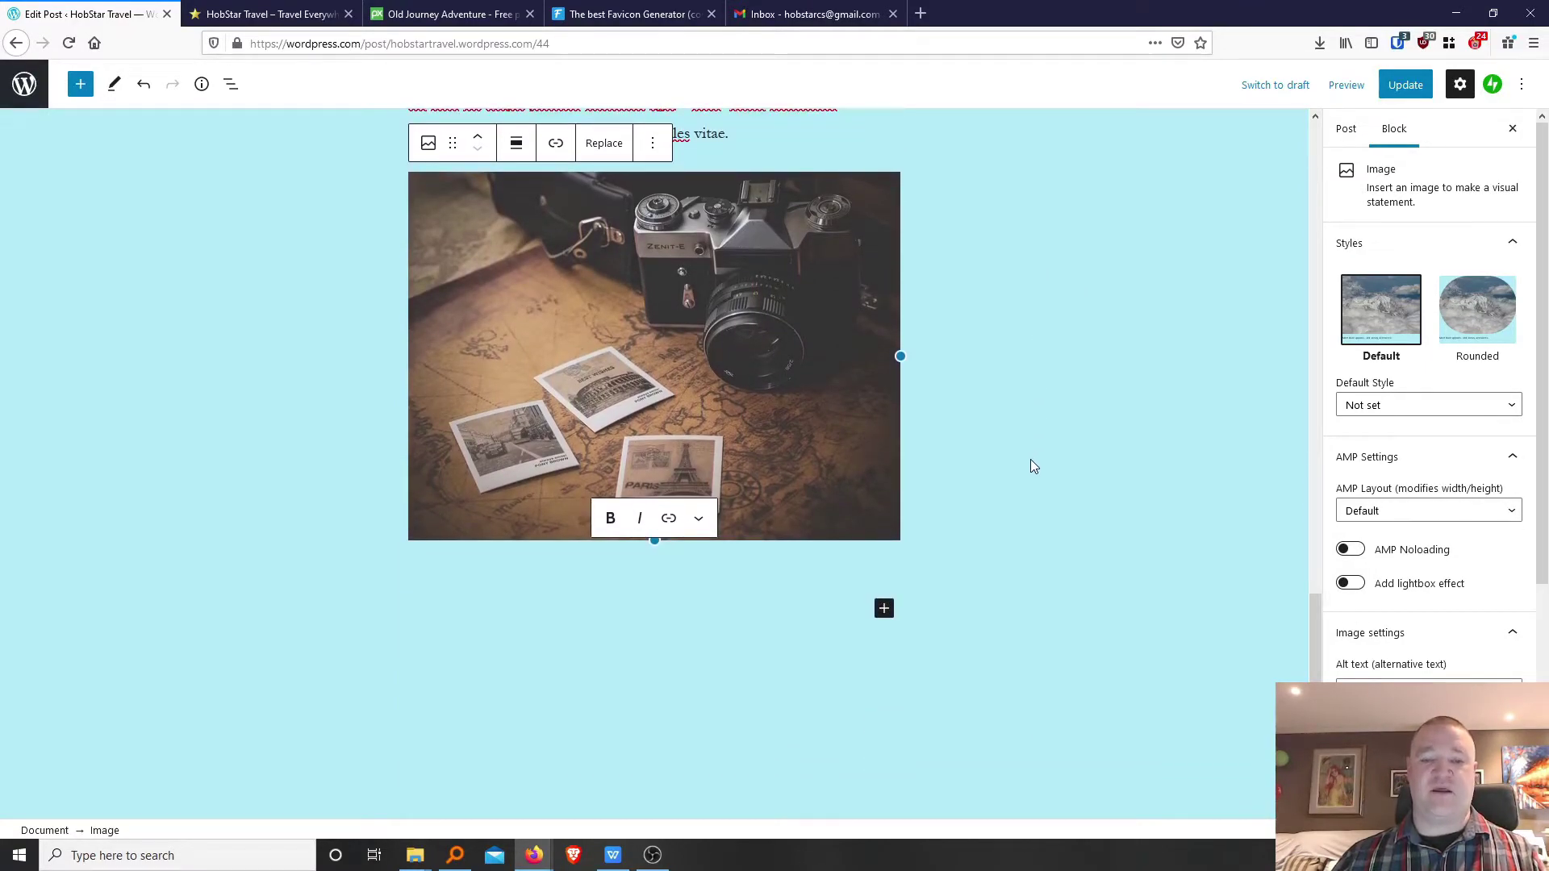
Review the post's layout from the welcome title and the My Holiday section down to the camera photo at the end.
{"action": "left_click", "coordinate": [404, 14]}
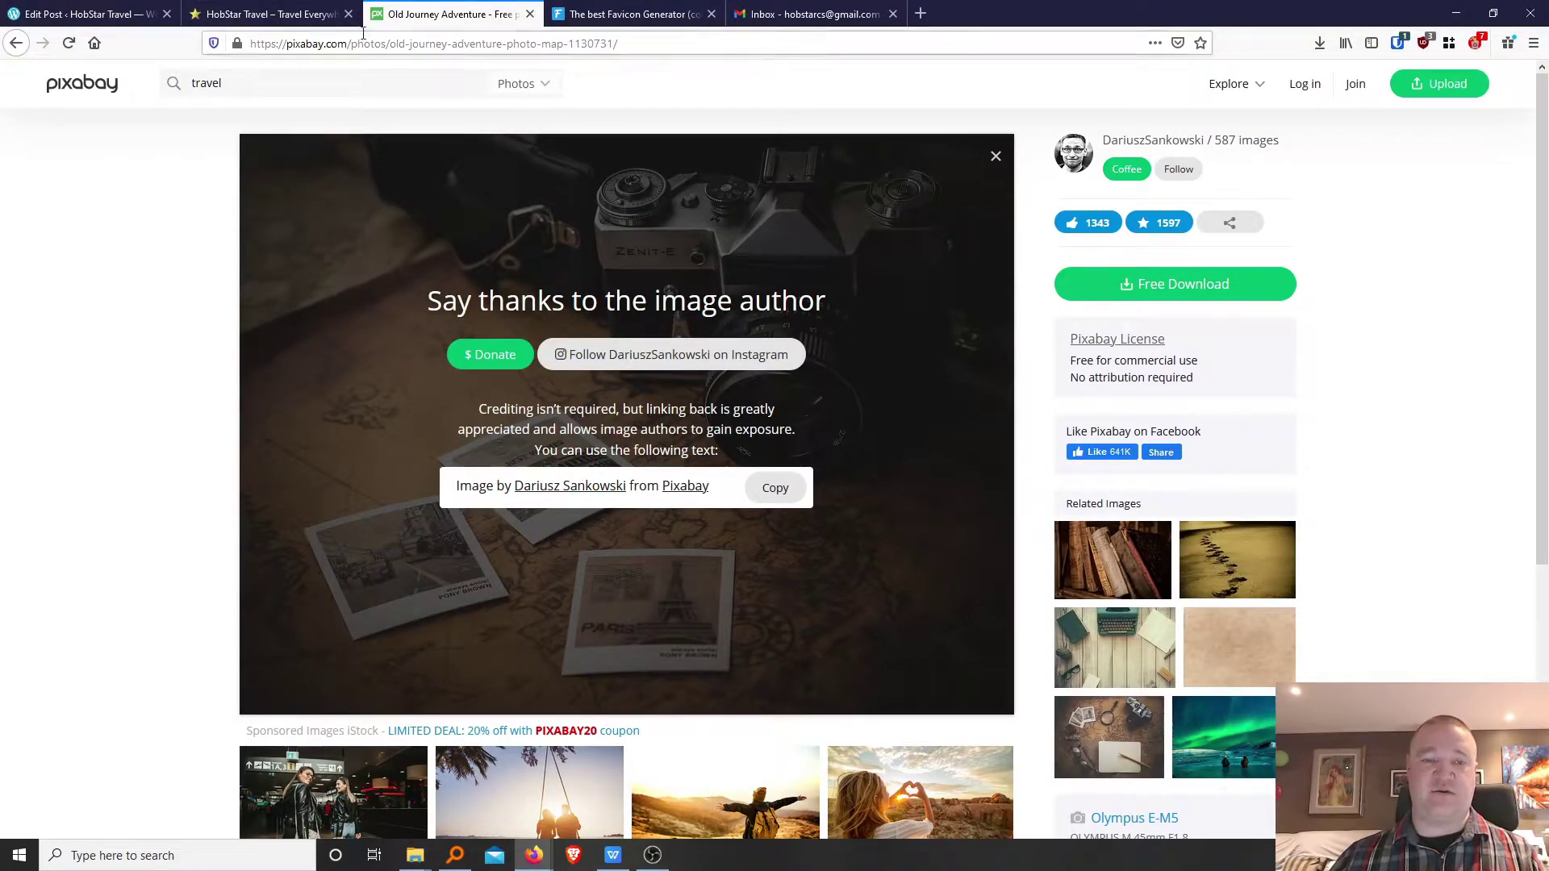
{"action": "left_click", "coordinate": [173, 23]}
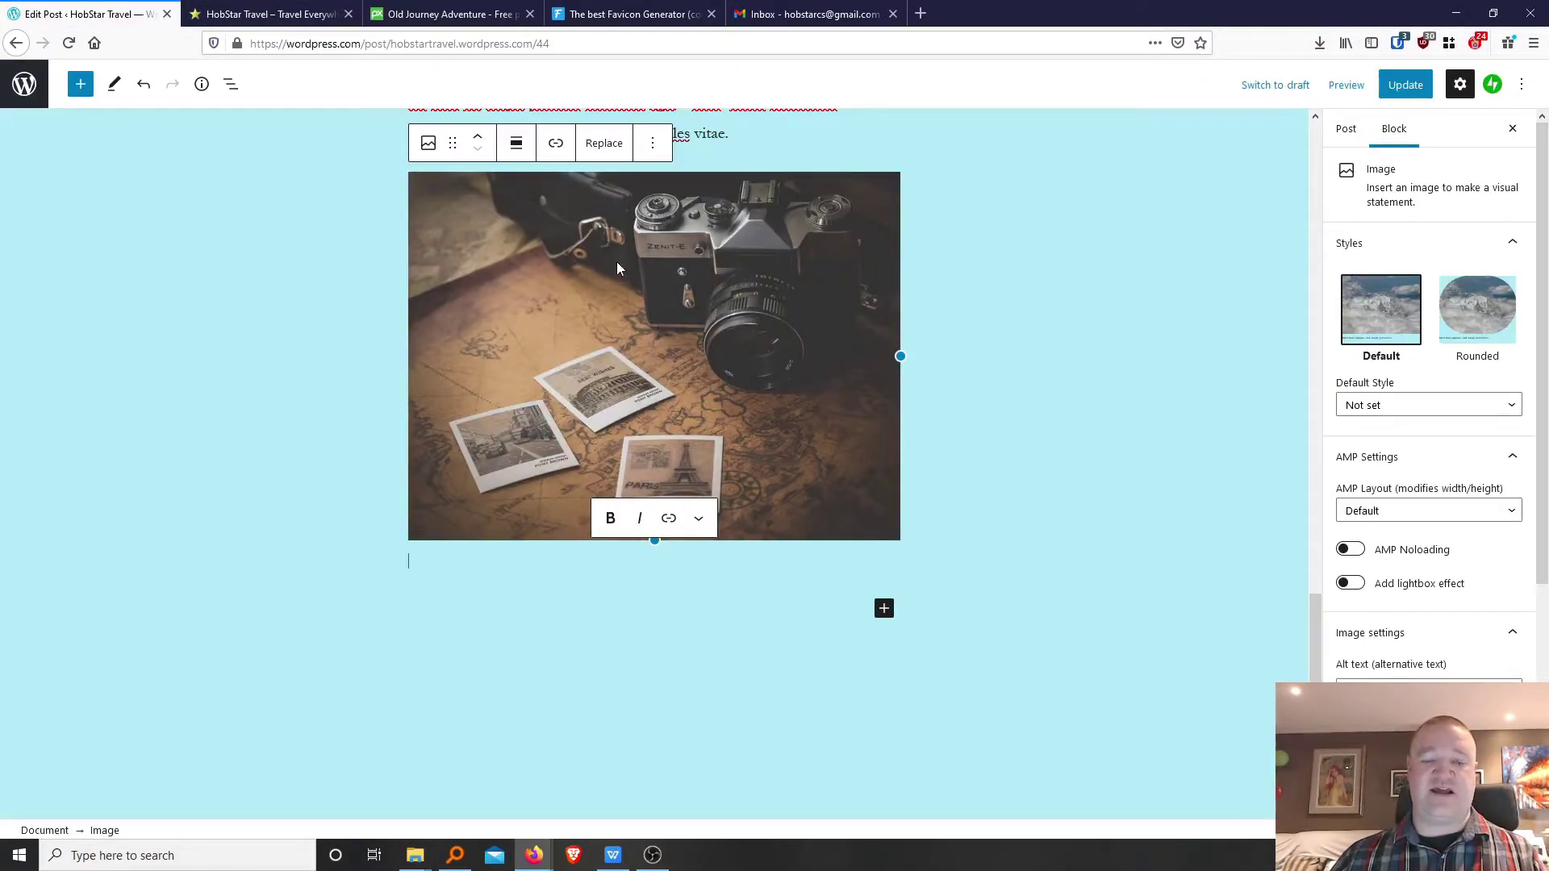
{"action": "scroll", "coordinate": [723, 390], "scroll_direction": "up", "scroll_amount": 1}
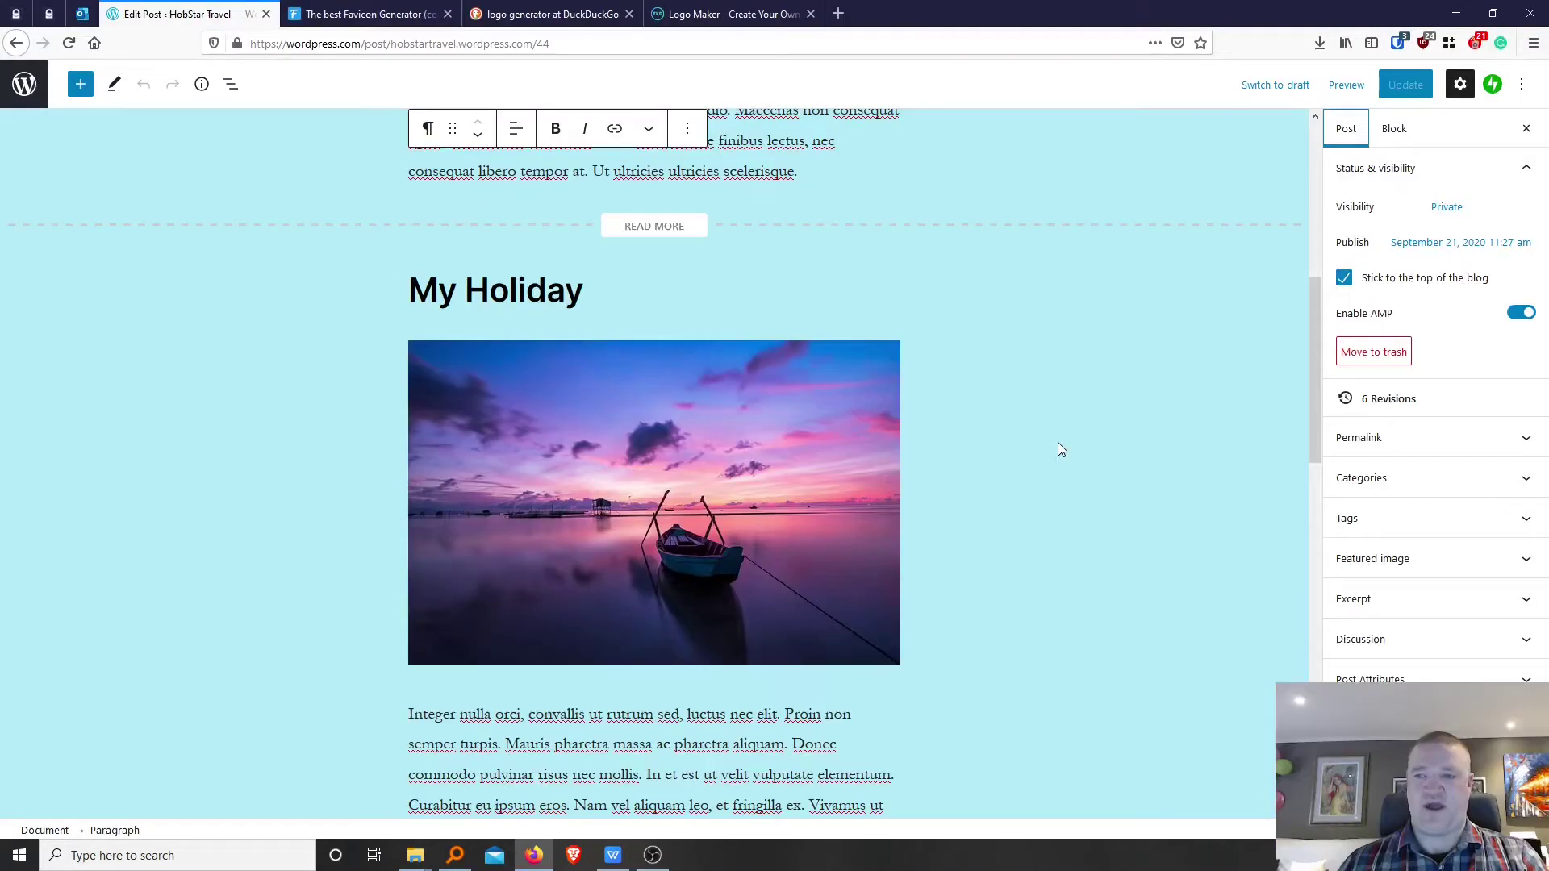
{"action": "scroll", "coordinate": [1082, 429], "scroll_direction": "down", "scroll_amount": 4}
{"action": "scroll", "coordinate": [1080, 423], "scroll_direction": "up", "scroll_amount": 10}
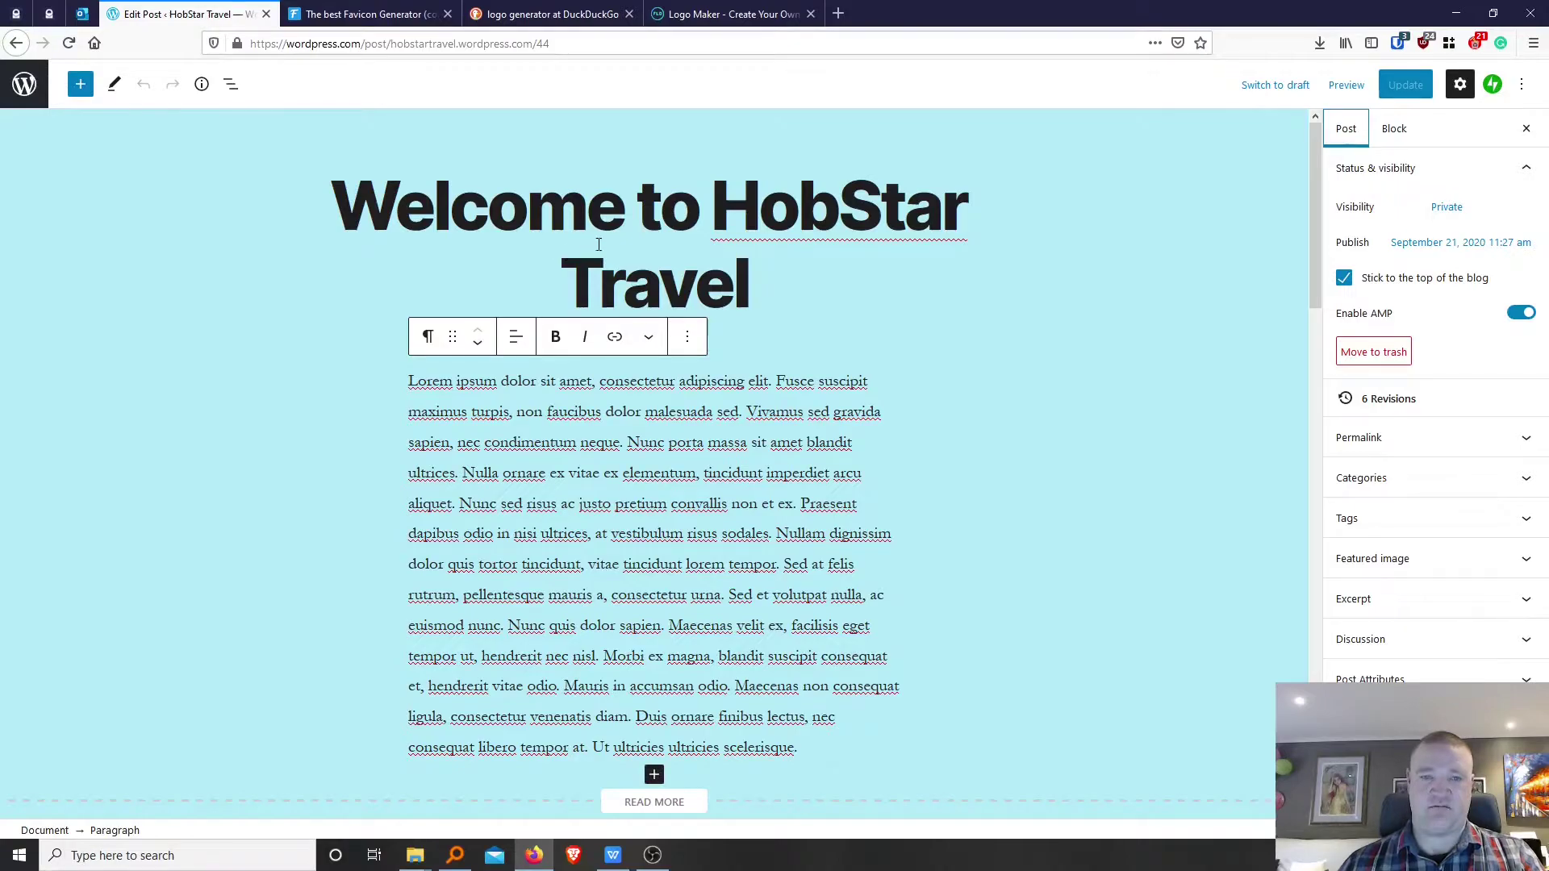
{"action": "scroll", "coordinate": [824, 476], "scroll_direction": "down", "scroll_amount": 3}
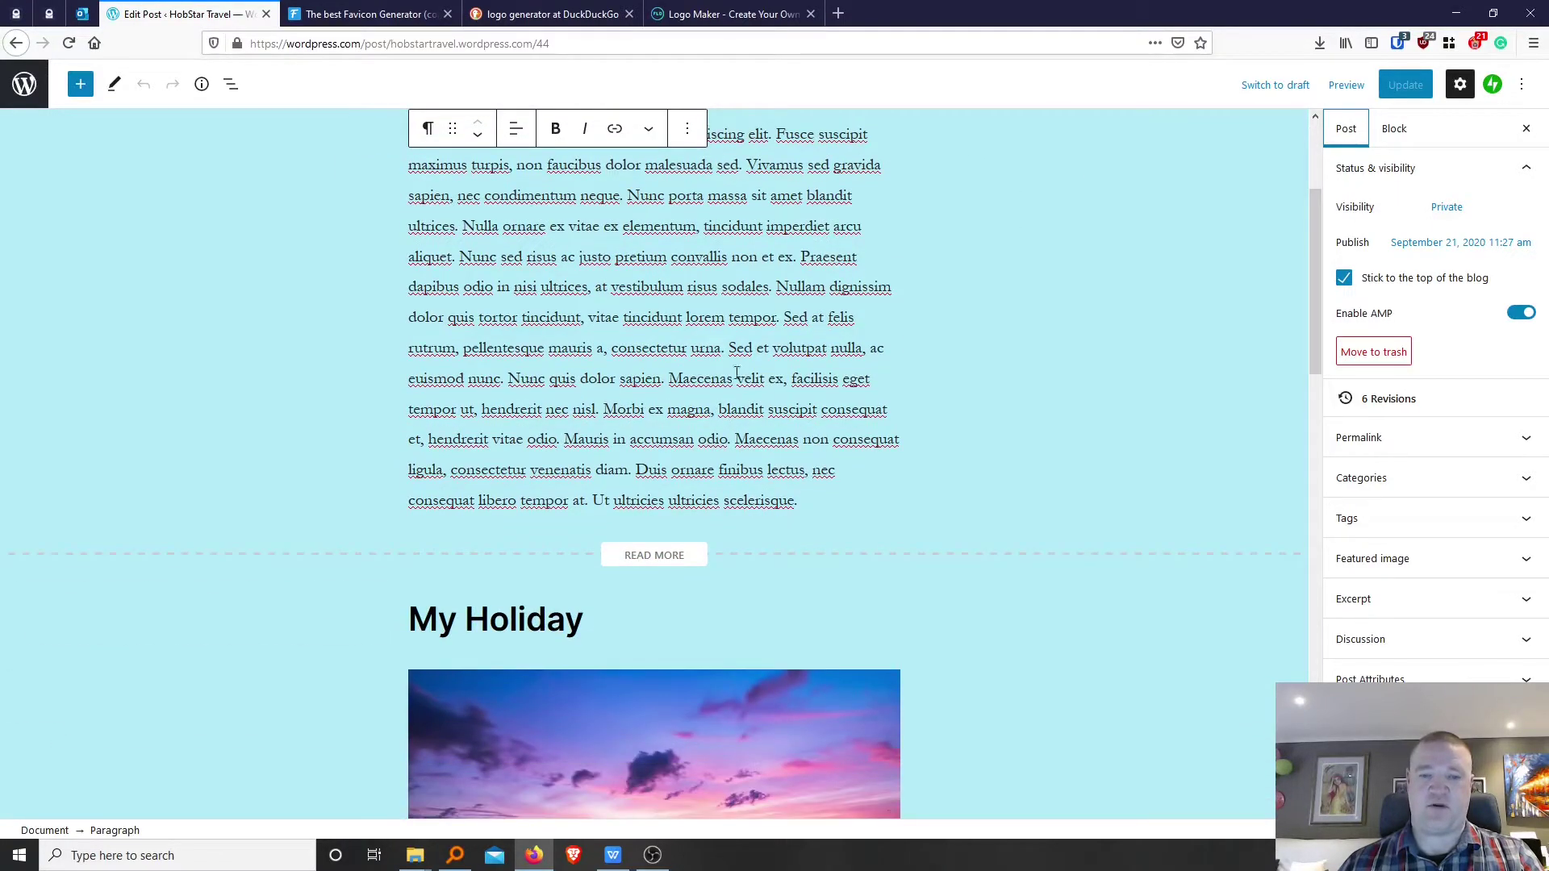
{"action": "scroll", "coordinate": [810, 491], "scroll_direction": "down", "scroll_amount": 1}
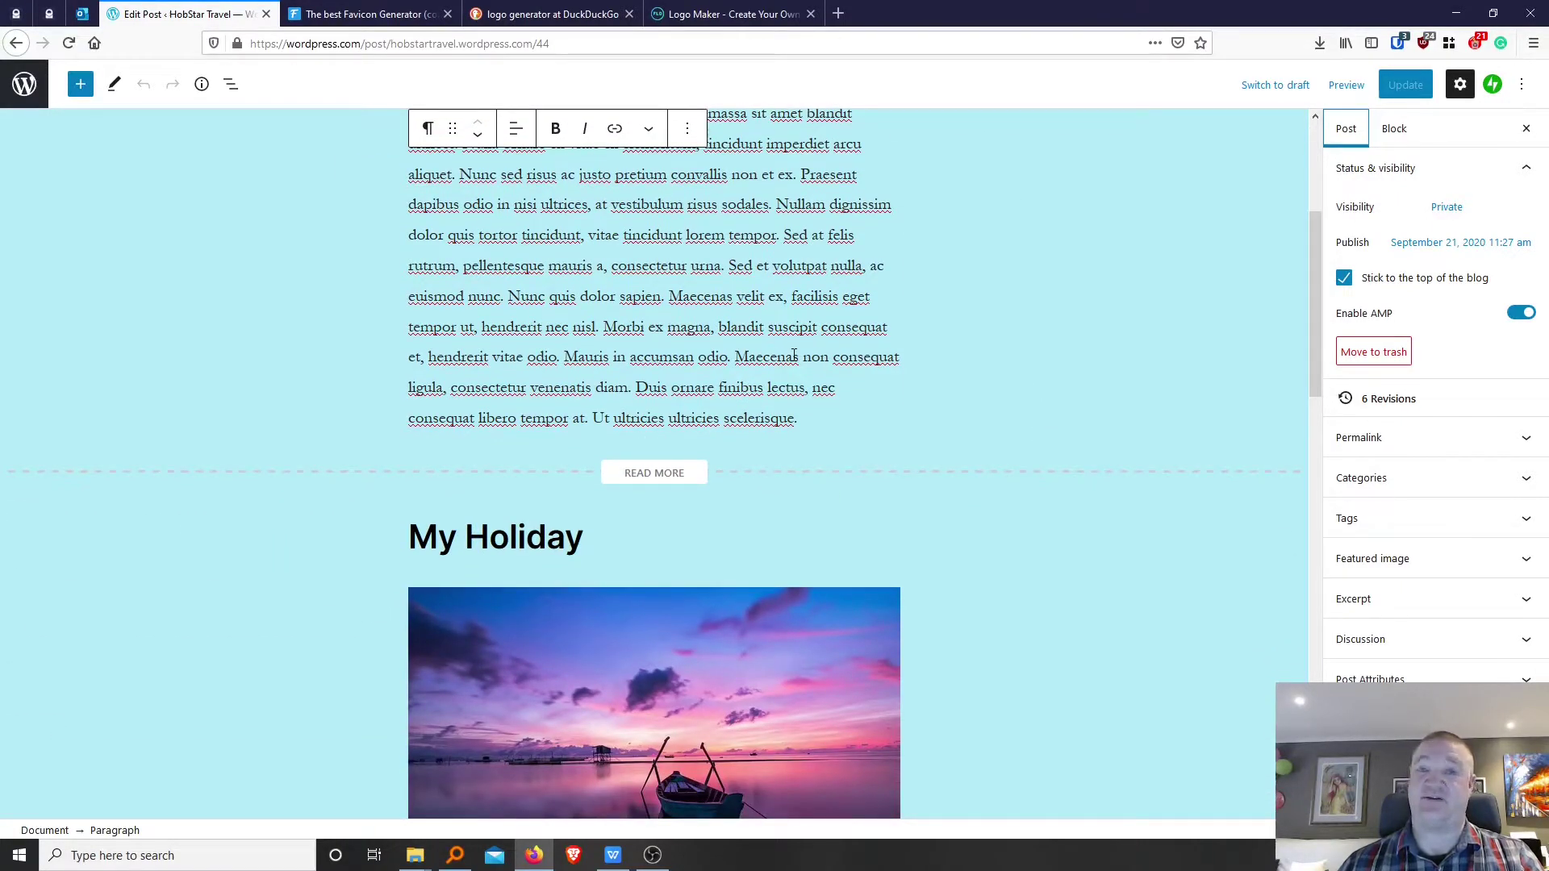
{"action": "scroll", "coordinate": [798, 349], "scroll_direction": "down", "scroll_amount": 4}
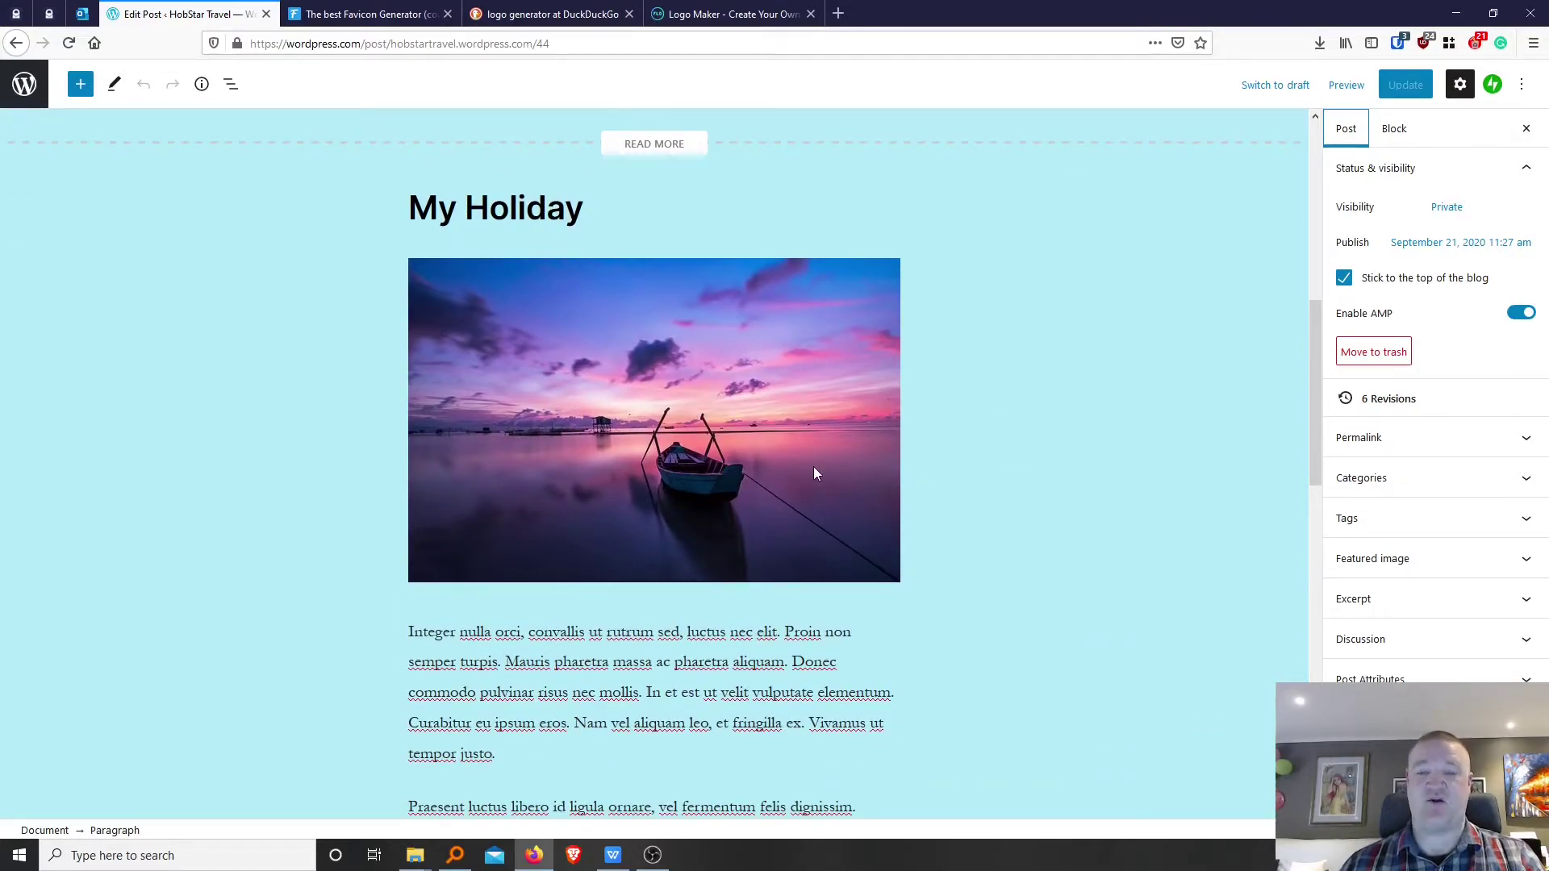
{"action": "scroll", "coordinate": [695, 436], "scroll_direction": "down", "scroll_amount": 4}
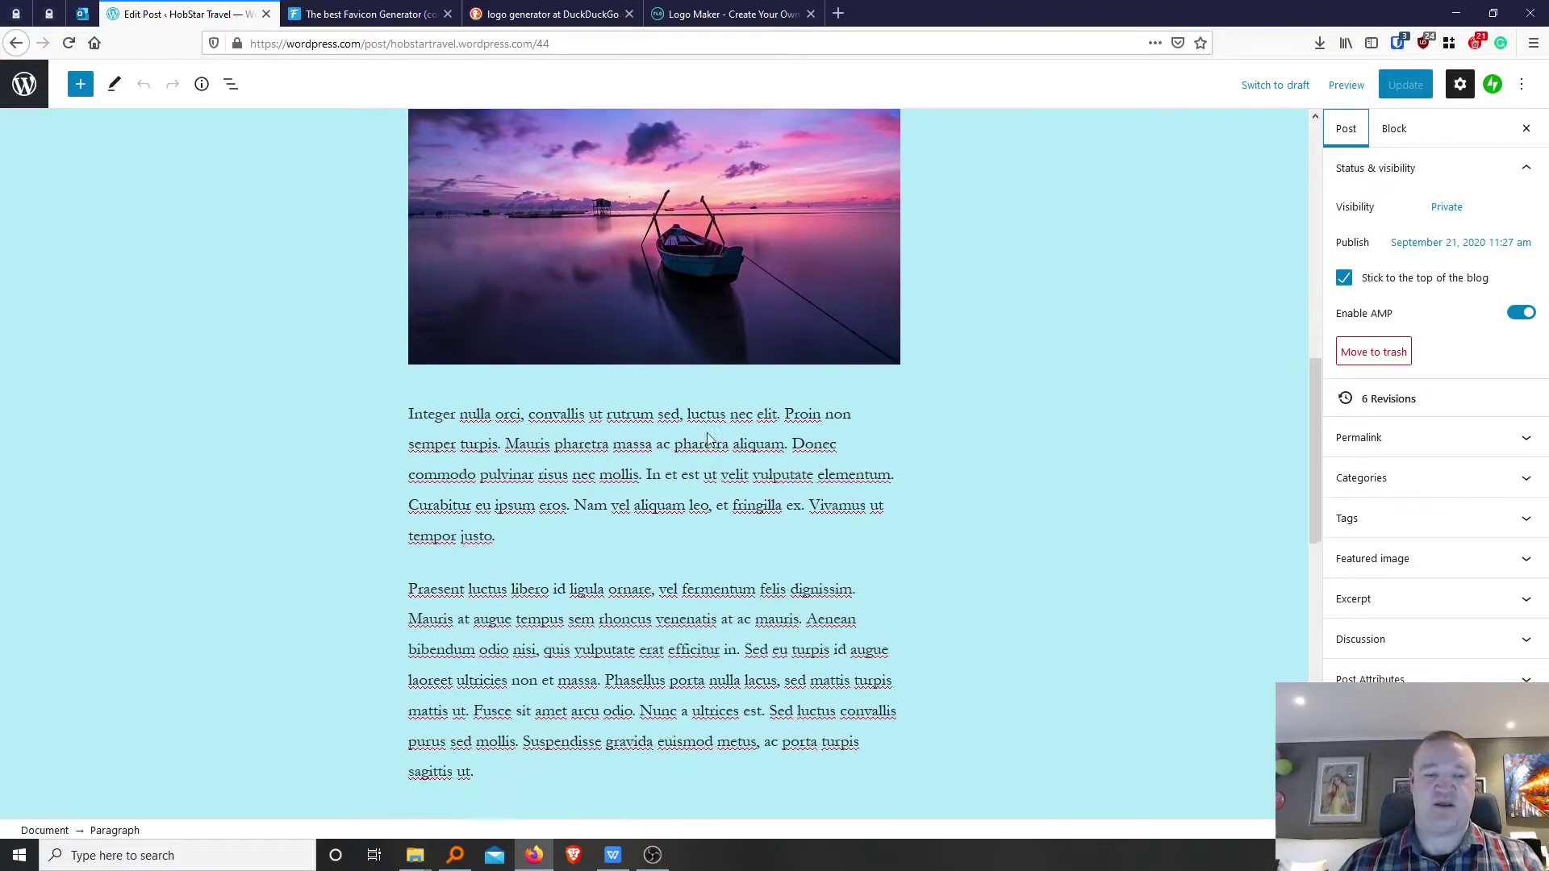
{"action": "scroll", "coordinate": [696, 445], "scroll_direction": "down", "scroll_amount": 9}
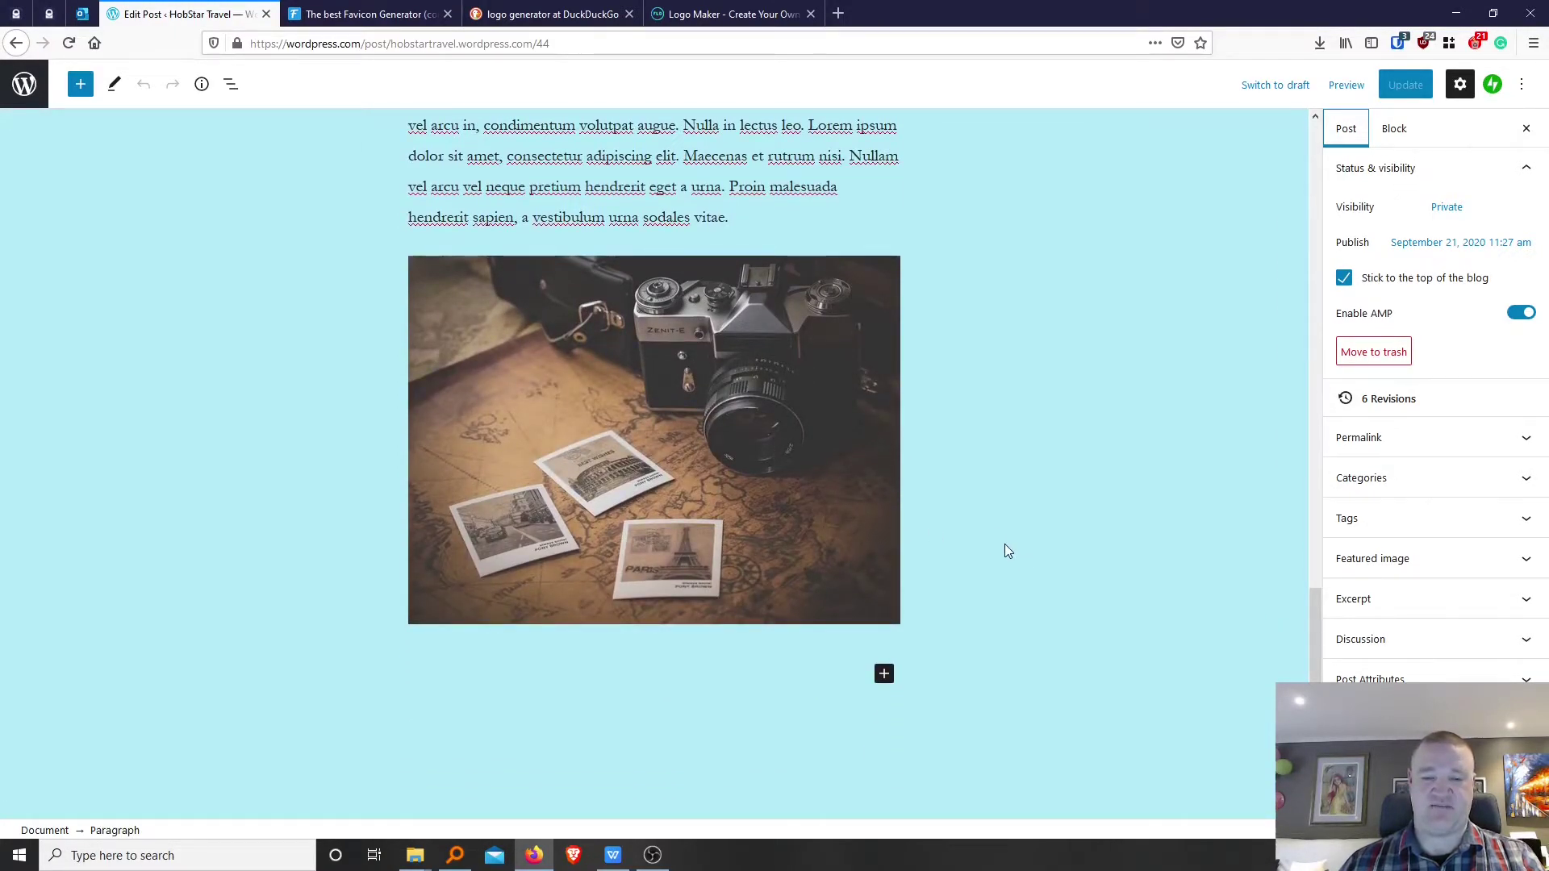
{"action": "scroll", "coordinate": [1125, 536], "scroll_direction": "up", "scroll_amount": 11}
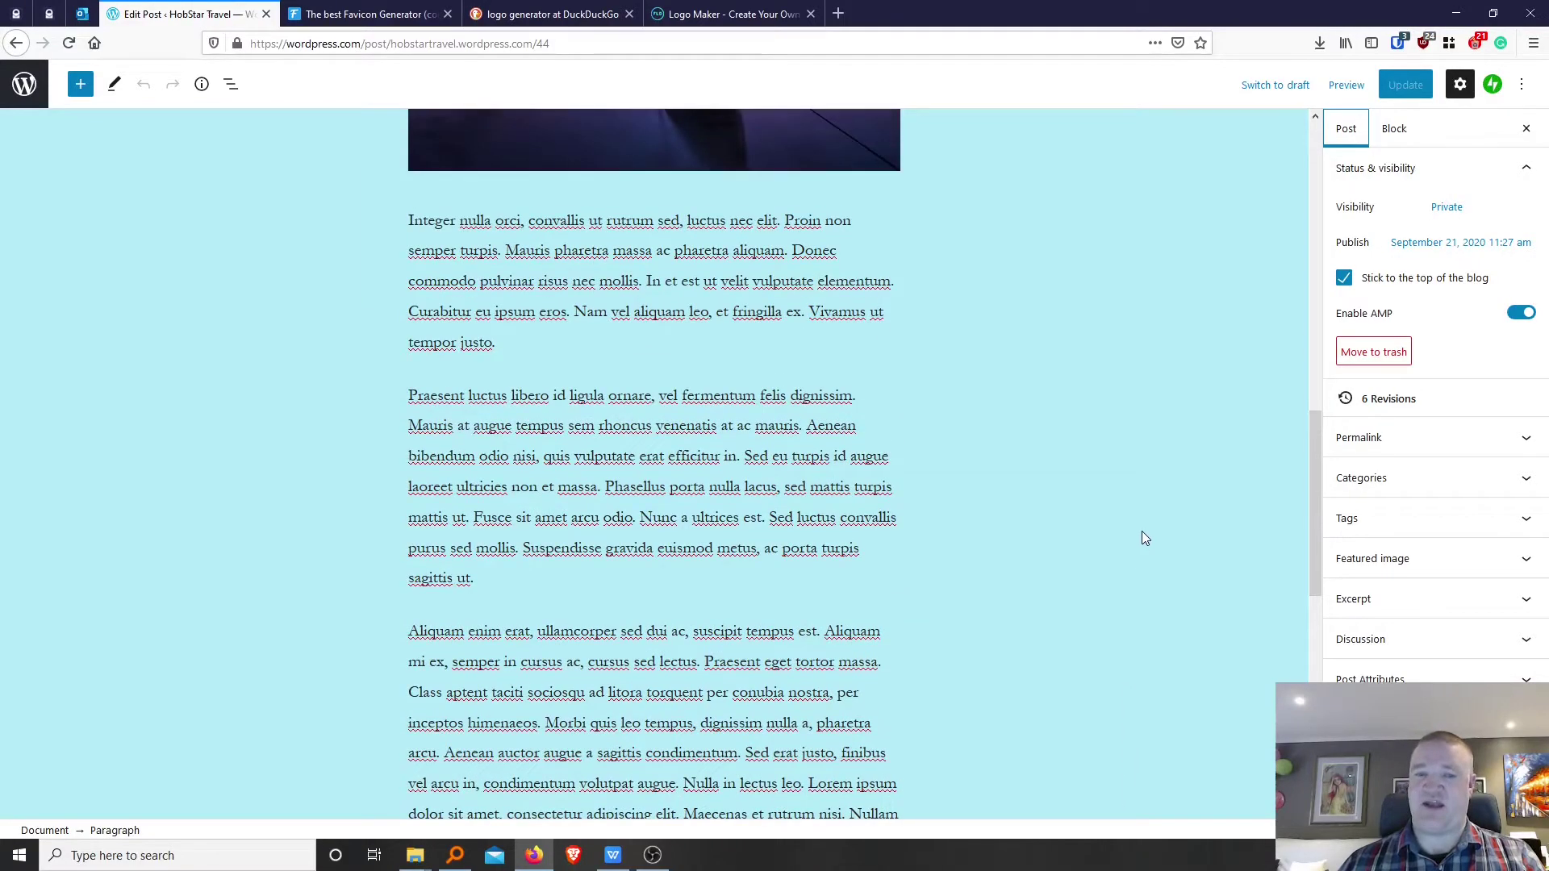
{"action": "scroll", "coordinate": [1097, 323], "scroll_direction": "down", "scroll_amount": 10}
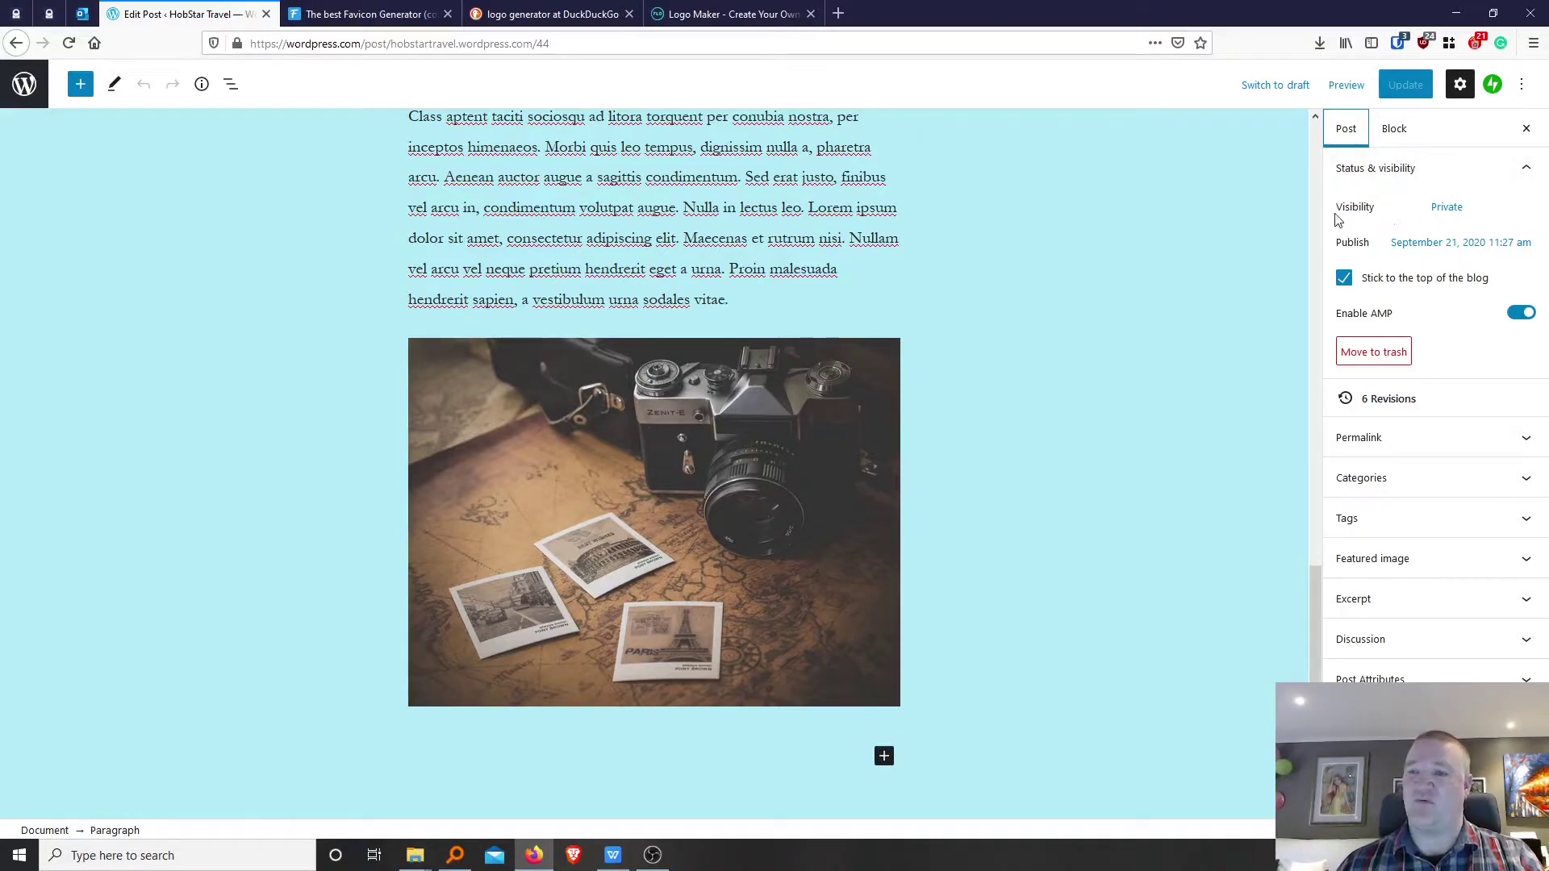
Examine the block settings offered for the last paragraph and for the camera image below it.
{"action": "left_click", "coordinate": [1402, 137]}
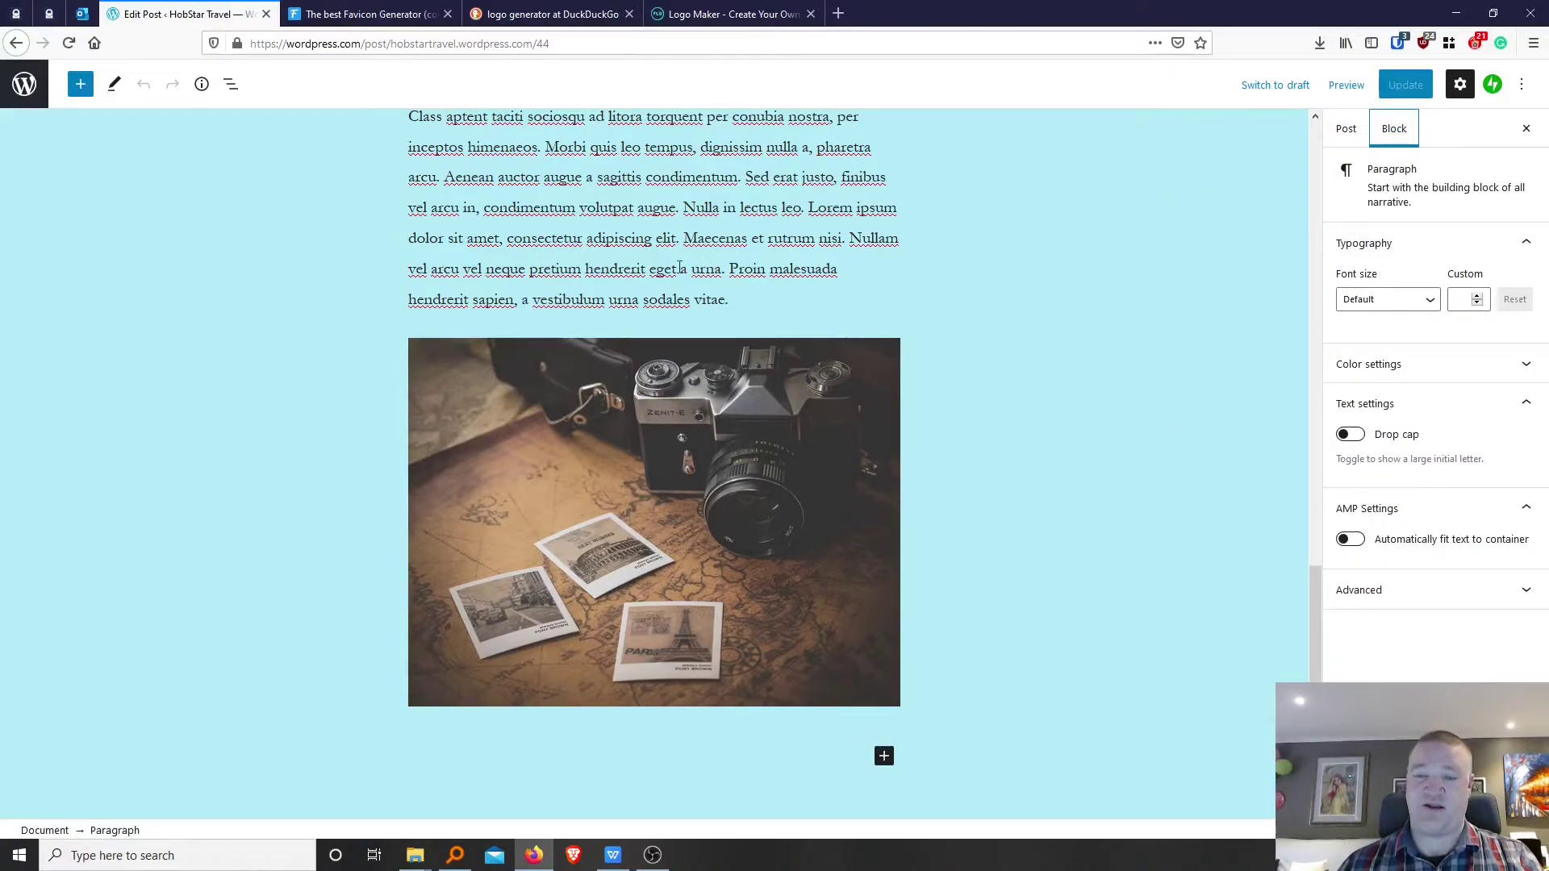
{"action": "left_click", "coordinate": [690, 227]}
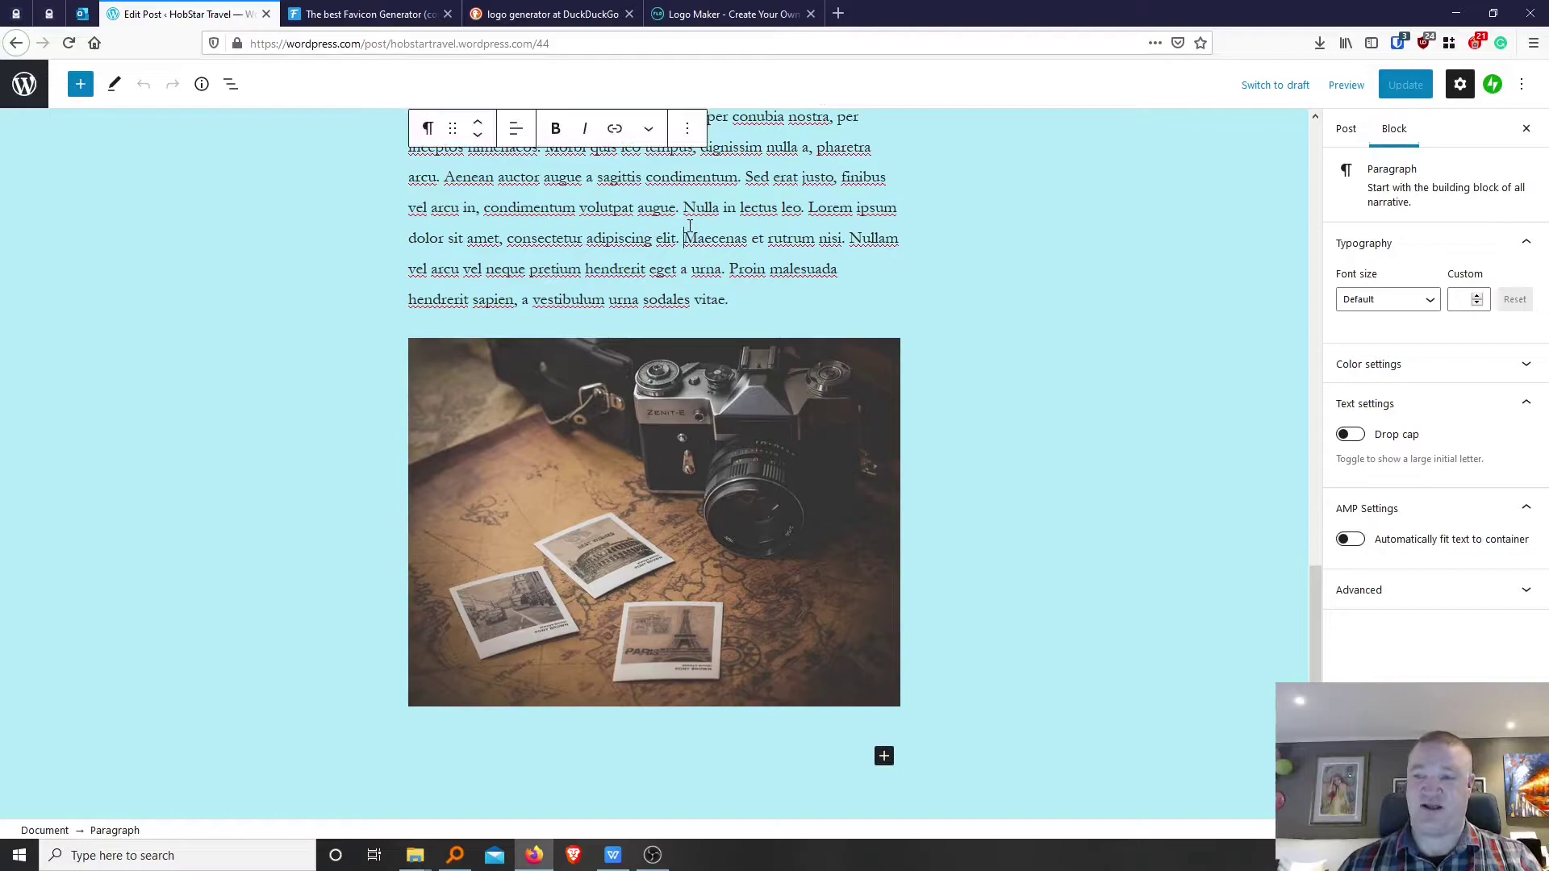
{"action": "left_click", "coordinate": [704, 506]}
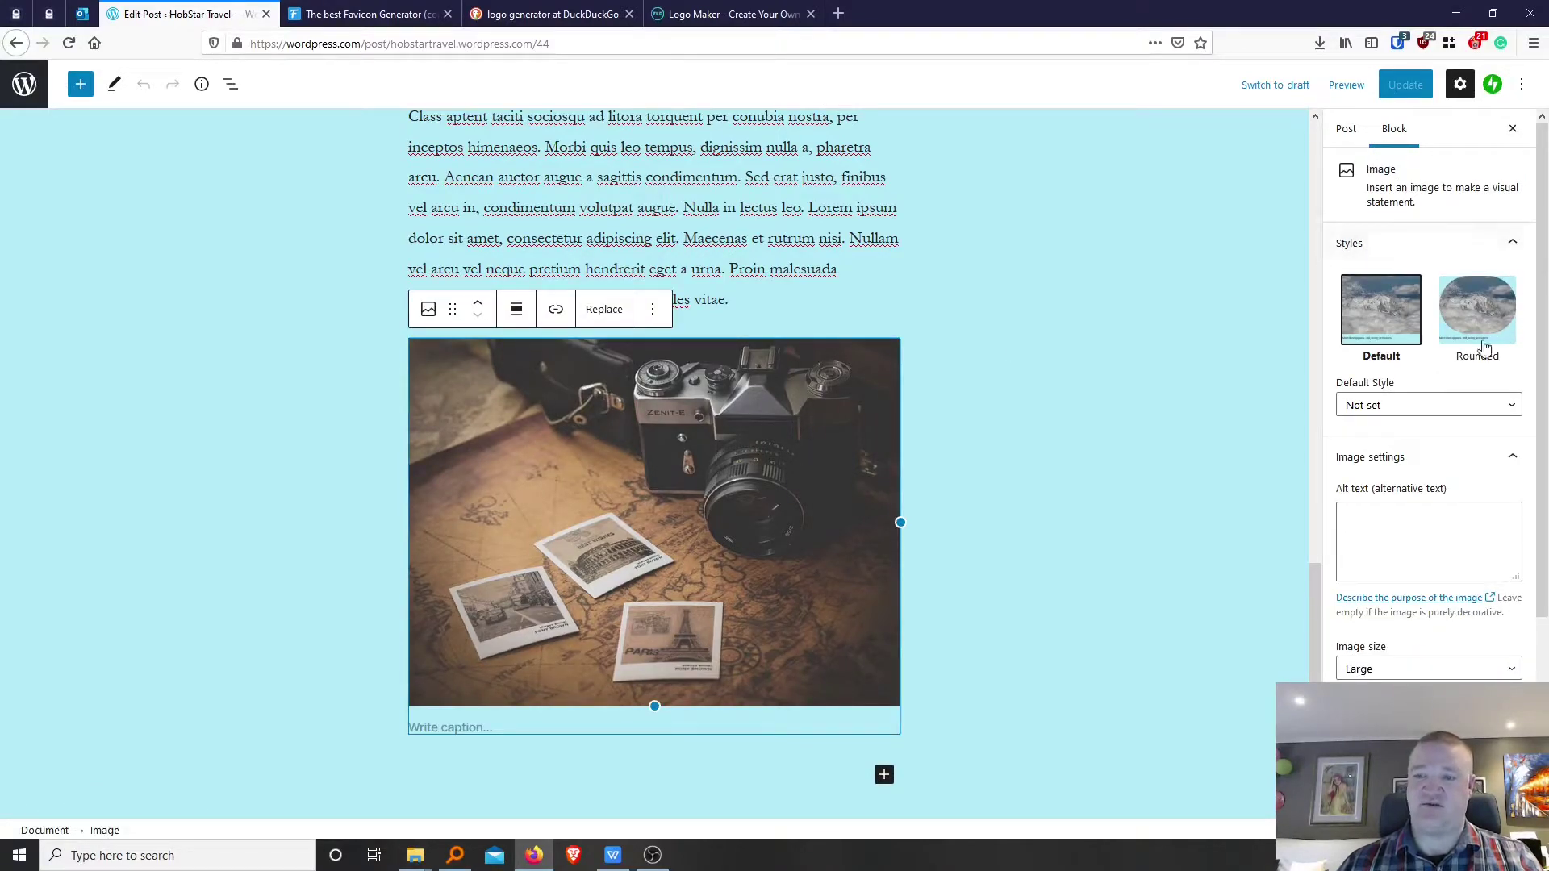
Set the font size of the last paragraph above the camera photo to Large.
{"action": "left_click", "coordinate": [696, 193]}
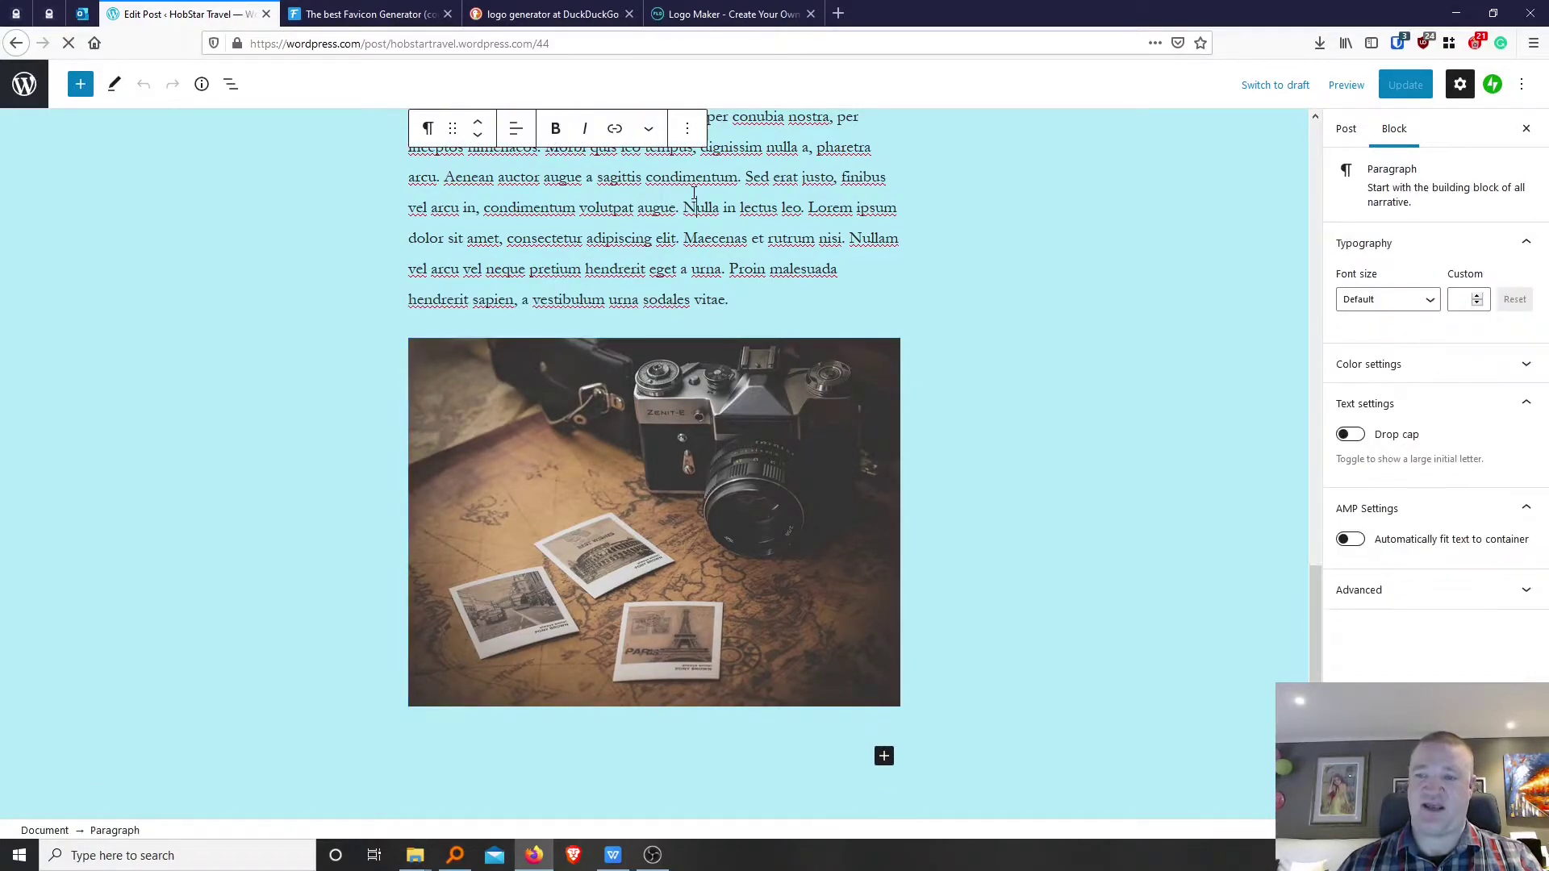
{"action": "left_click", "coordinate": [1433, 303]}
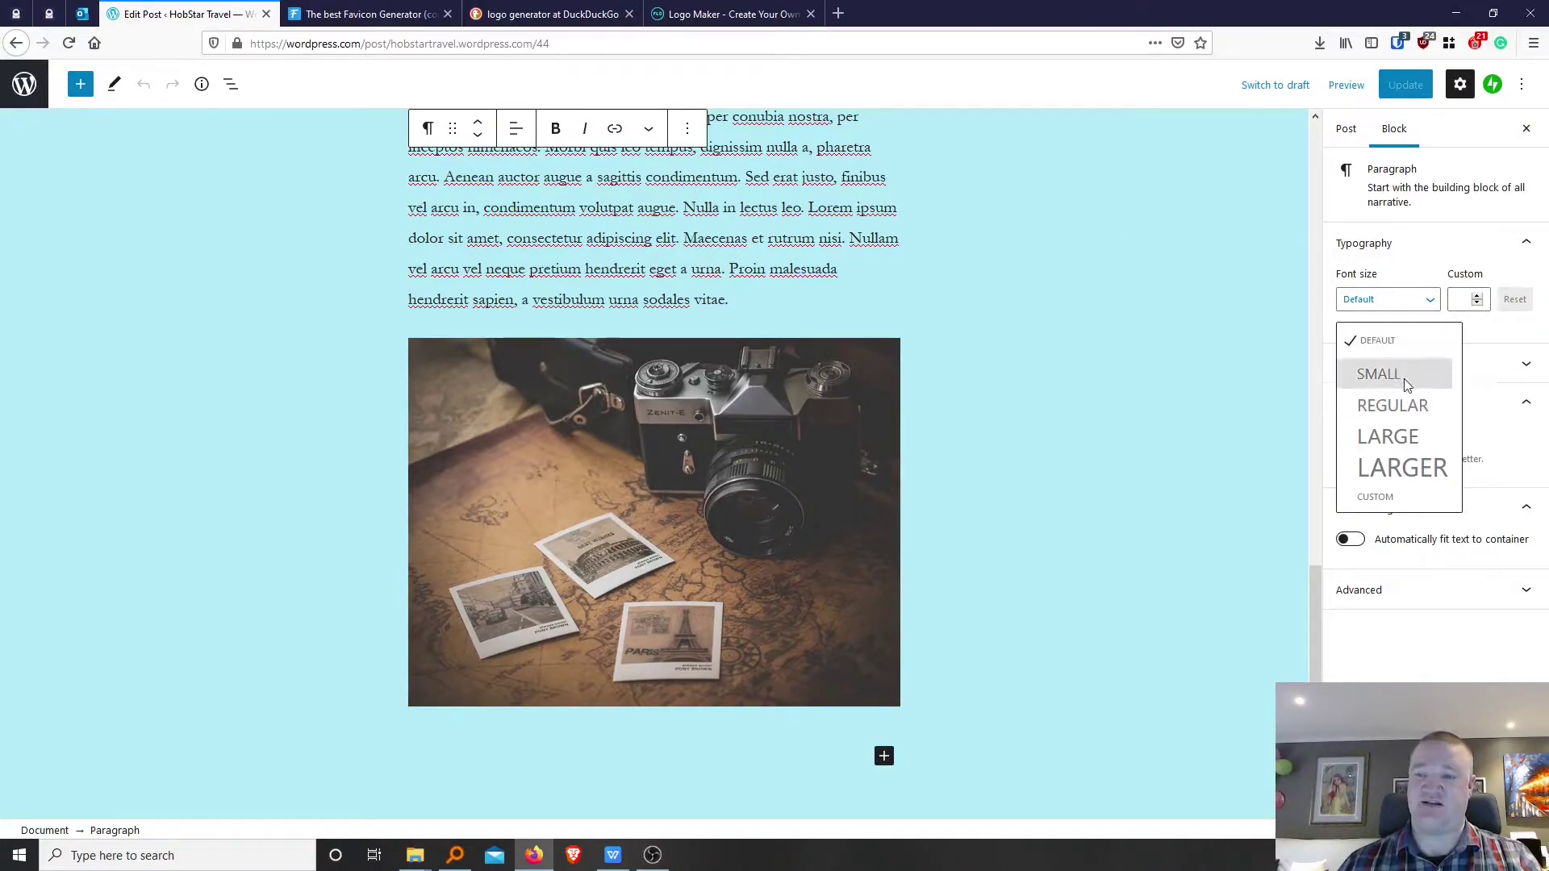
{"action": "left_click", "coordinate": [1401, 439]}
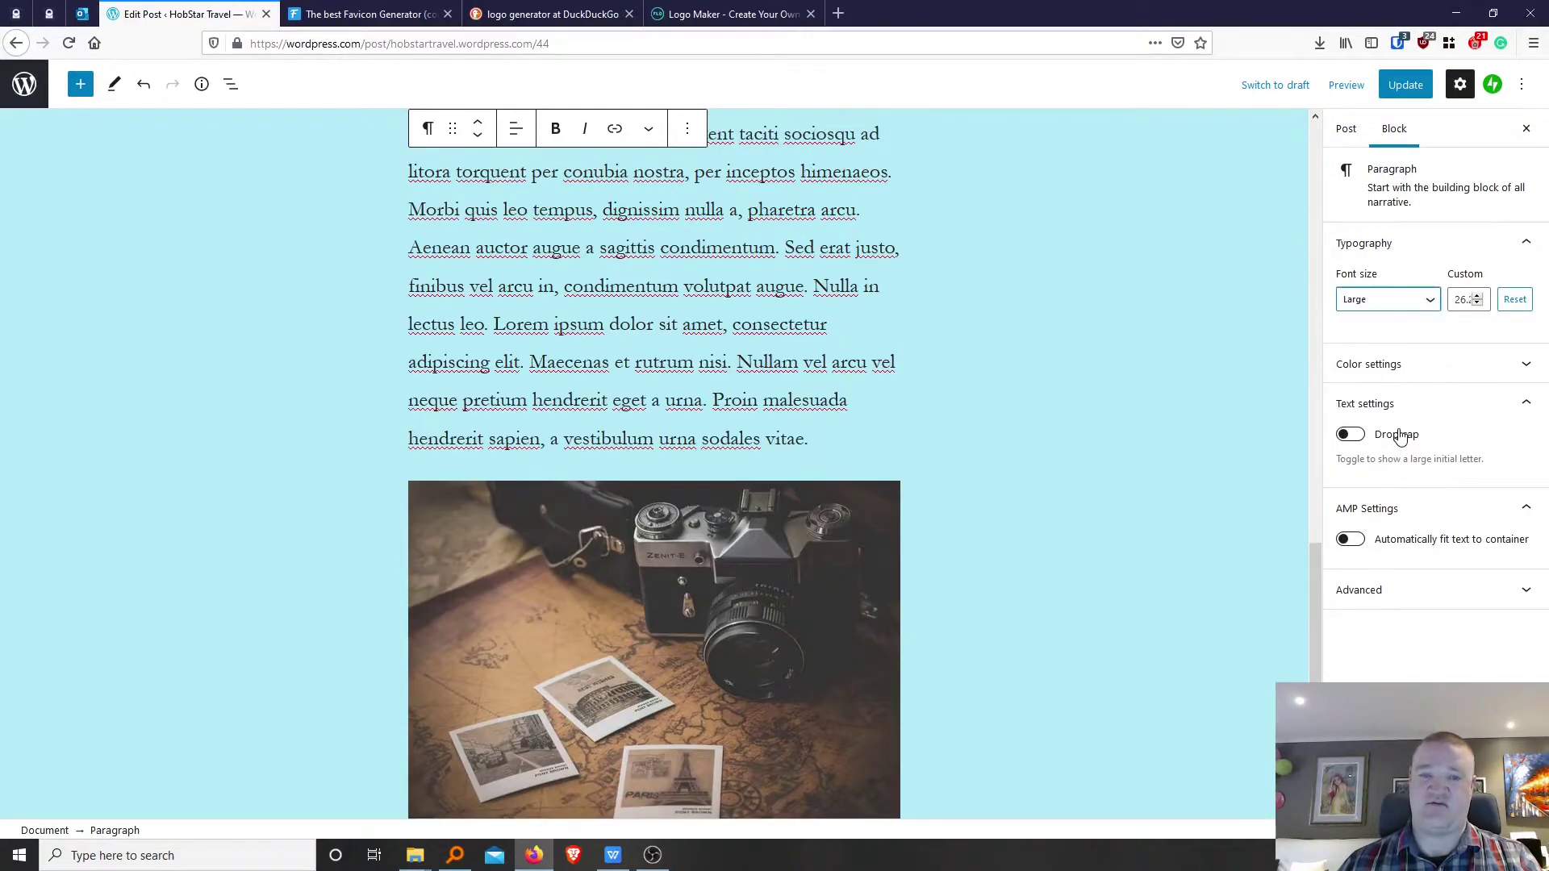
Set the font size of the last paragraph above the camera photo to Default and check its color settings.
{"action": "left_click", "coordinate": [1429, 300]}
{"action": "left_click", "coordinate": [1415, 340]}
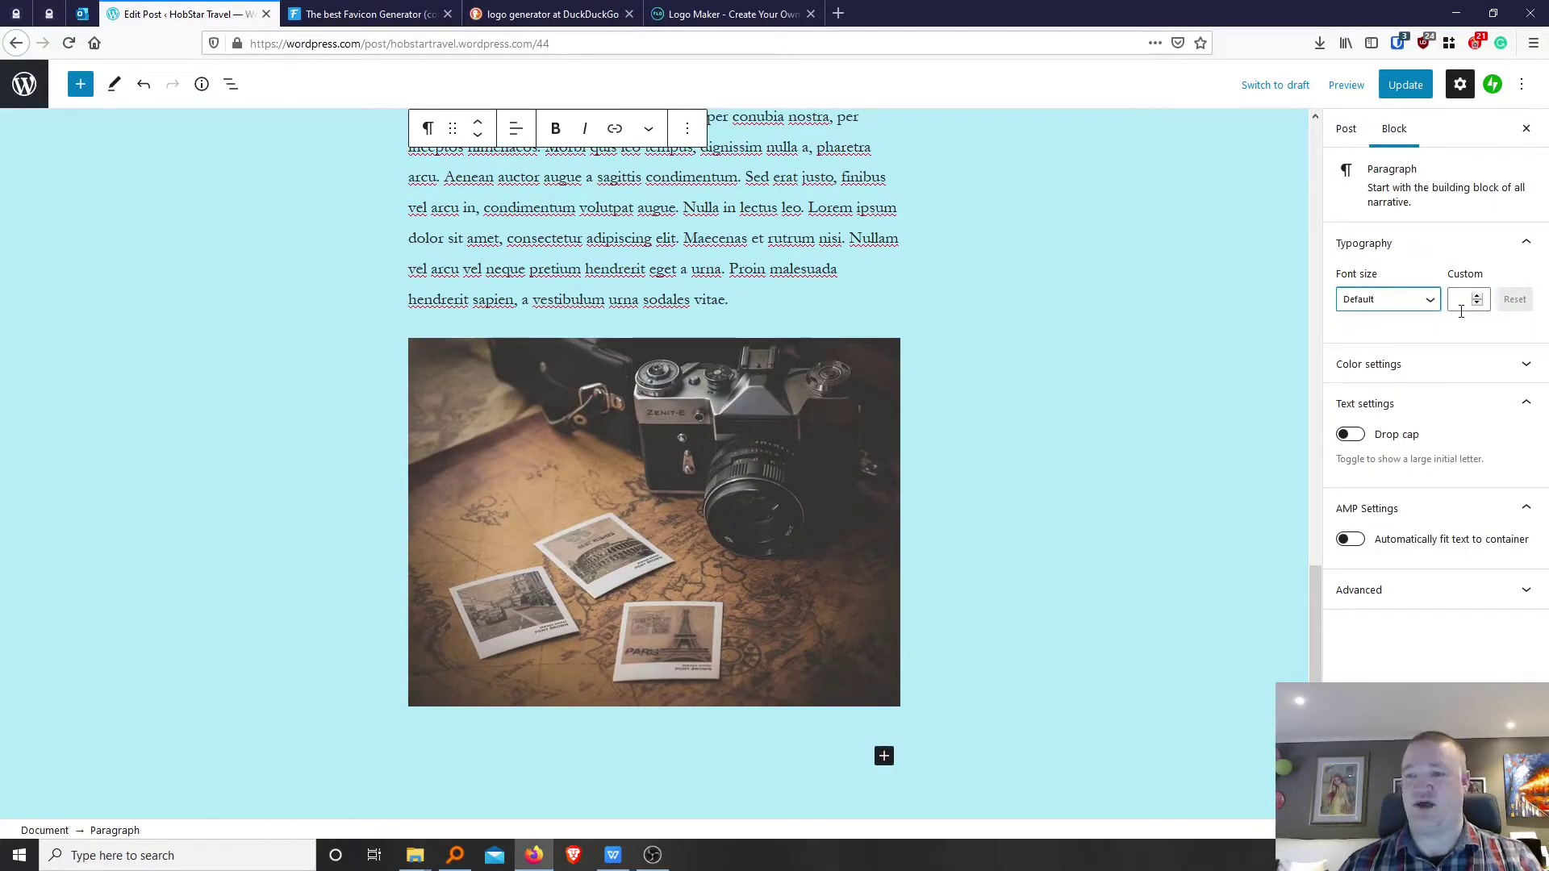
{"action": "left_click", "coordinate": [1526, 364]}
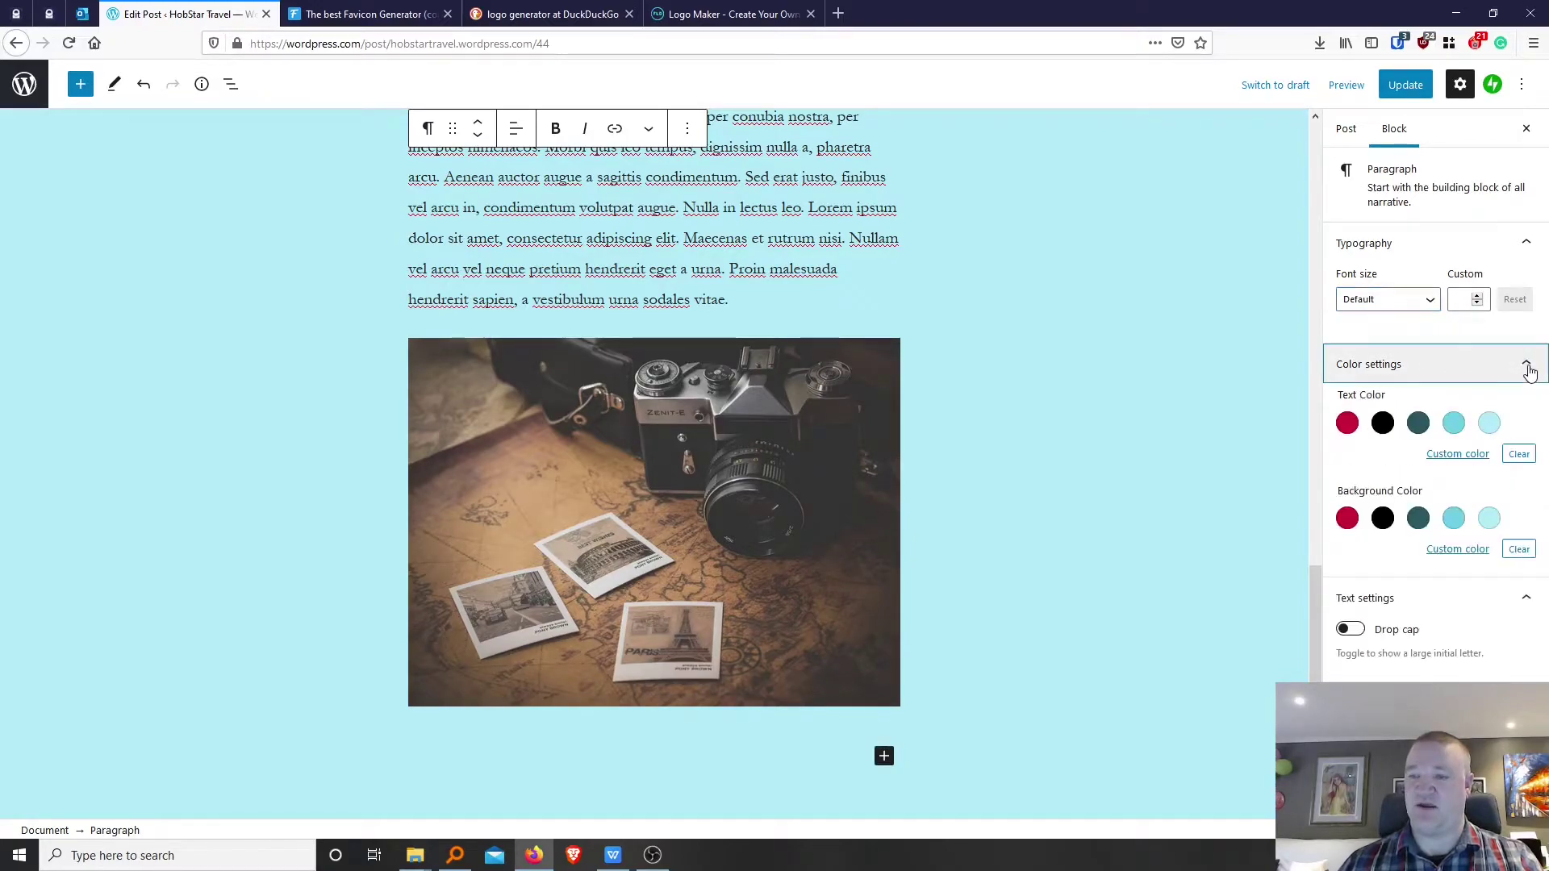
{"action": "left_click", "coordinate": [1526, 364]}
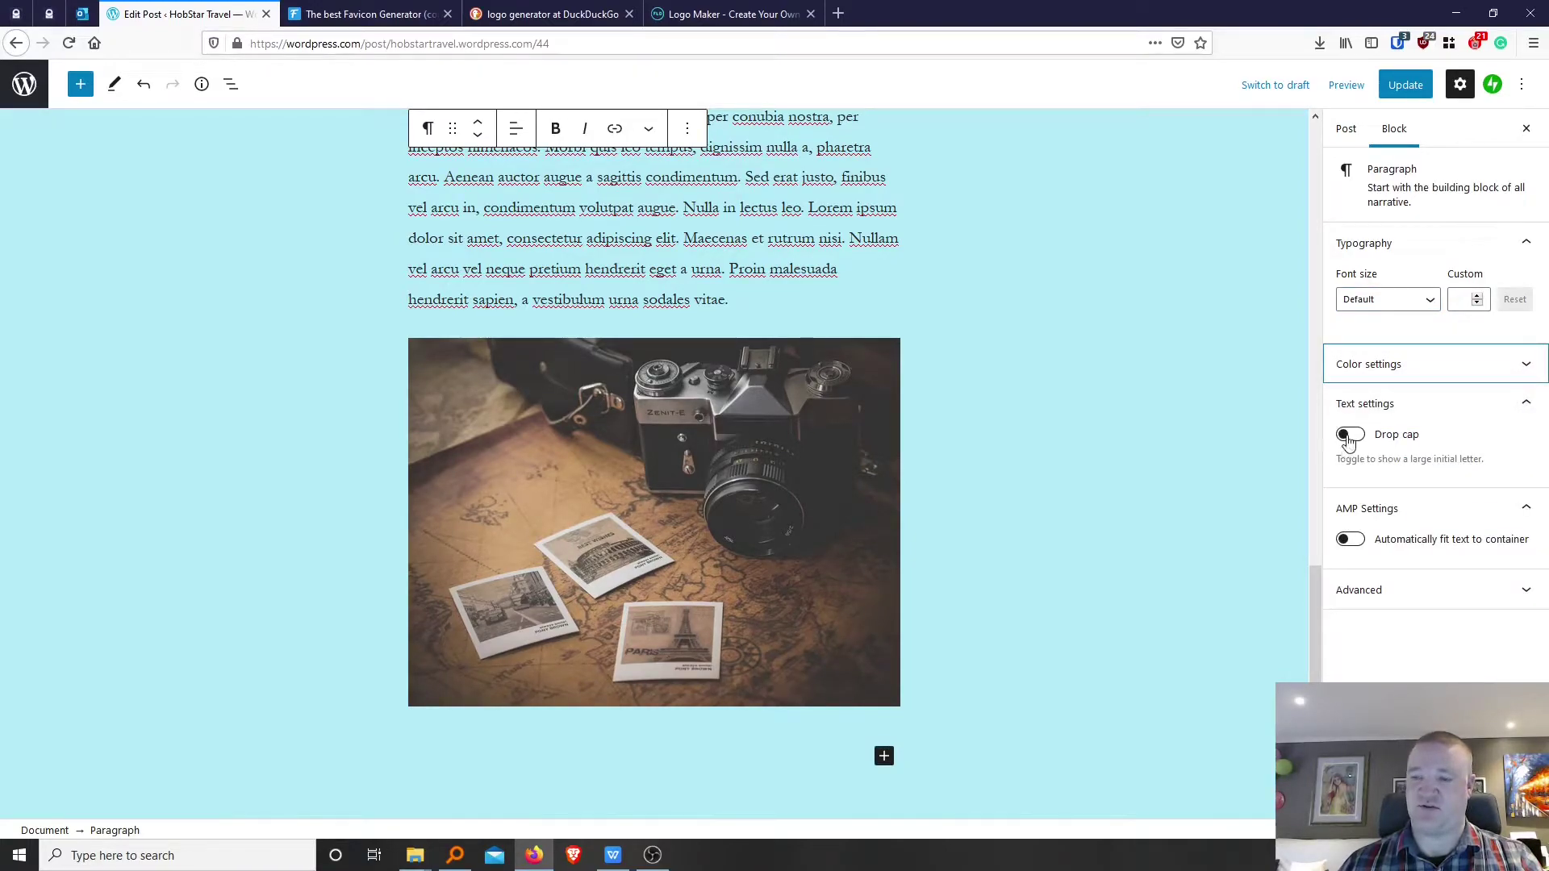
Turn on the drop cap for the opening paragraph below the Welcome to HobStar Travel title.
{"action": "scroll", "coordinate": [927, 336], "scroll_direction": "up", "scroll_amount": 10}
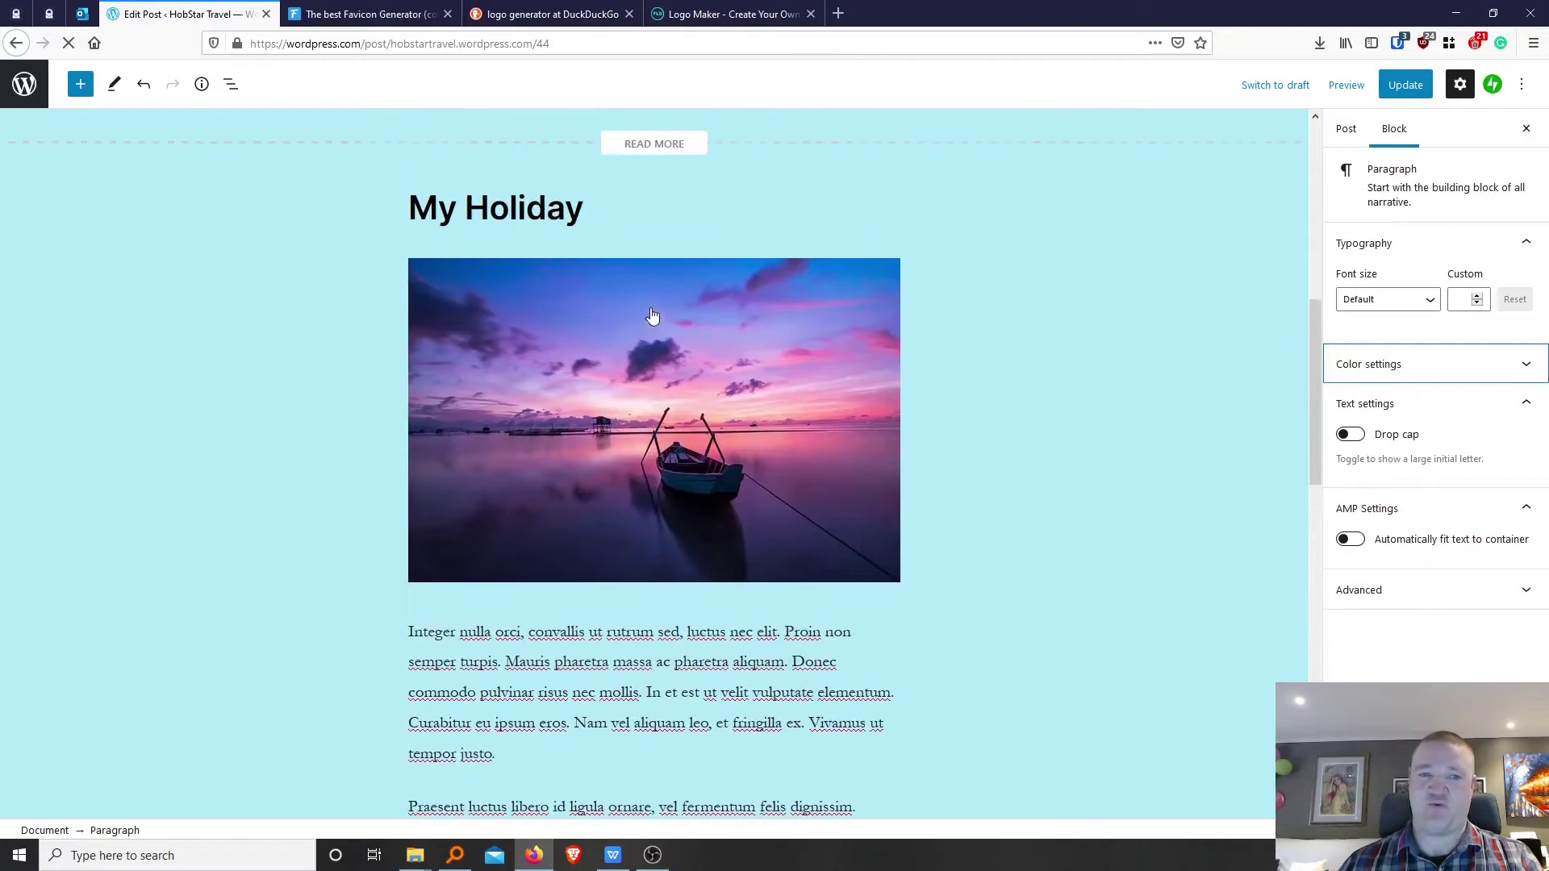
{"action": "scroll", "coordinate": [651, 307], "scroll_direction": "up", "scroll_amount": 1}
{"action": "left_click", "coordinate": [518, 442]}
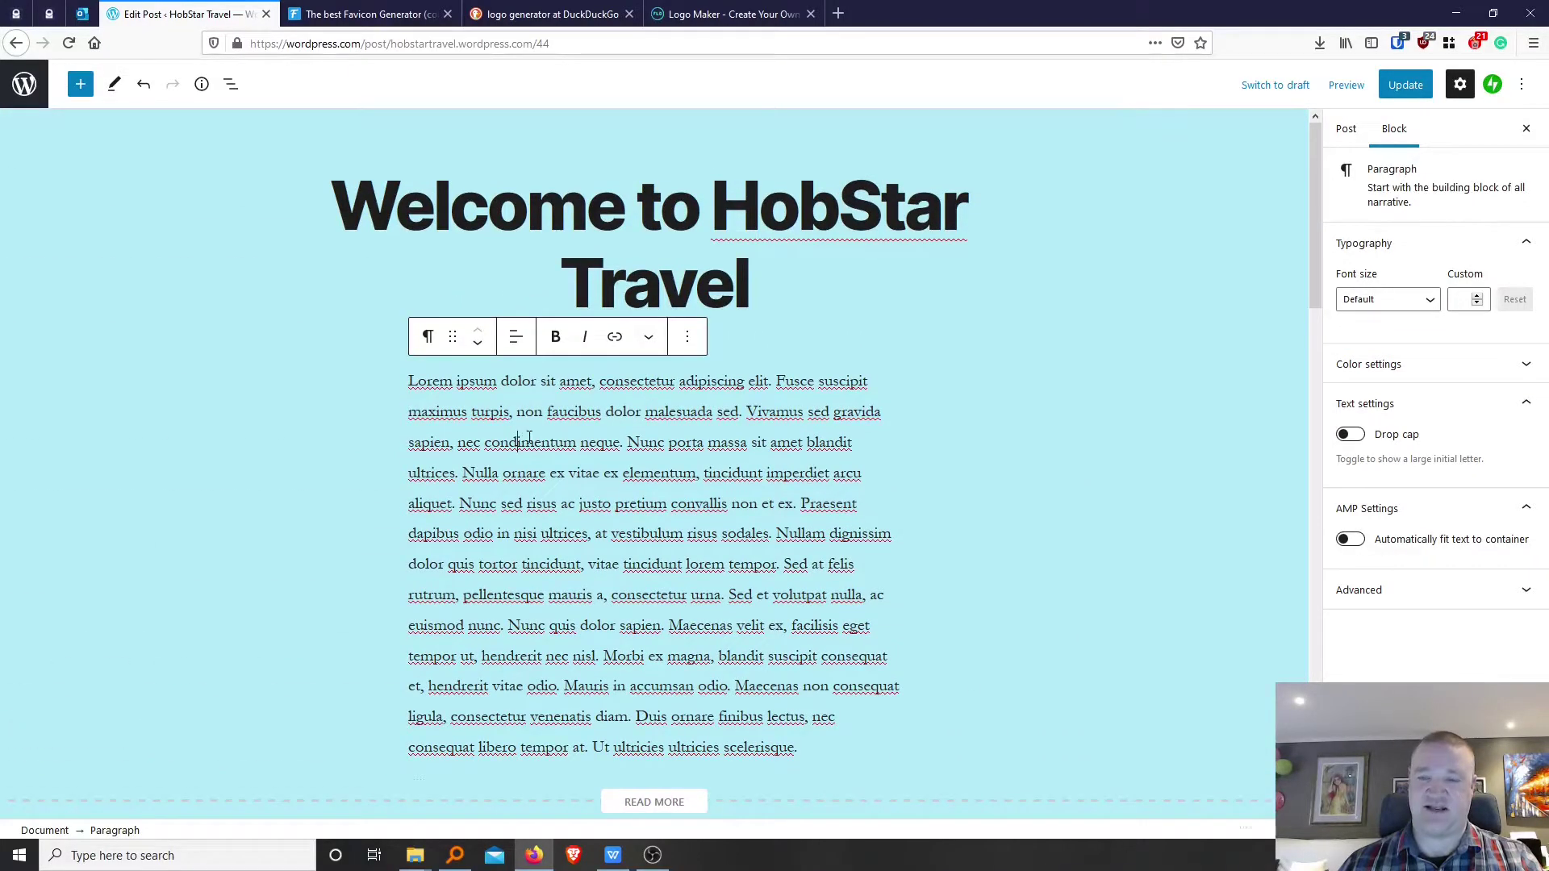
{"action": "left_click", "coordinate": [1350, 434]}
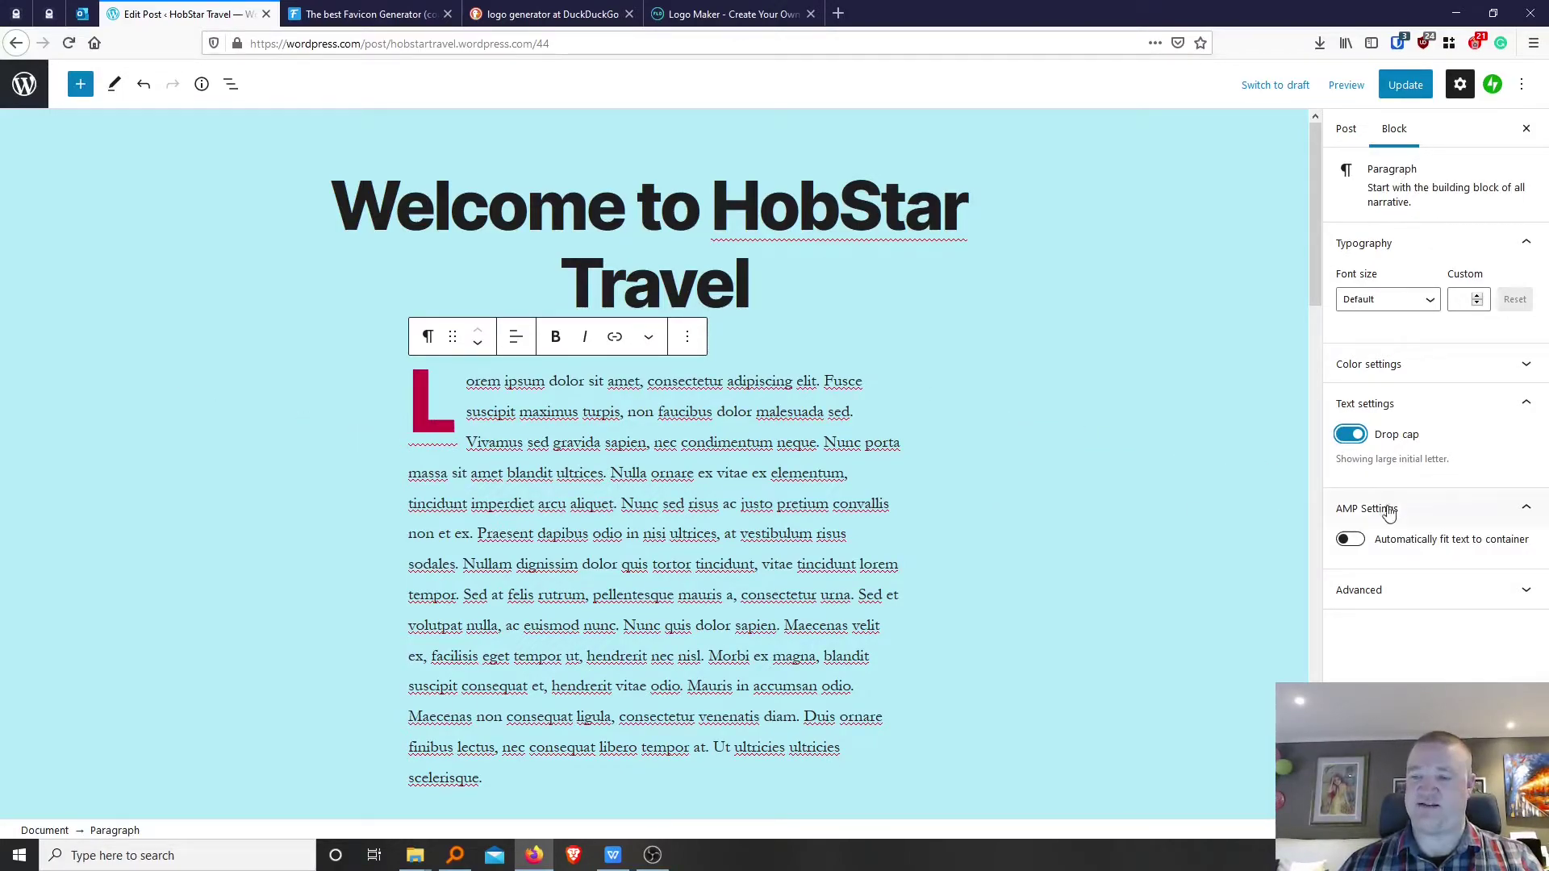
Examine the opening paragraph's additional block options and compare the post-level settings with the block-level settings.
{"action": "left_click", "coordinate": [687, 339]}
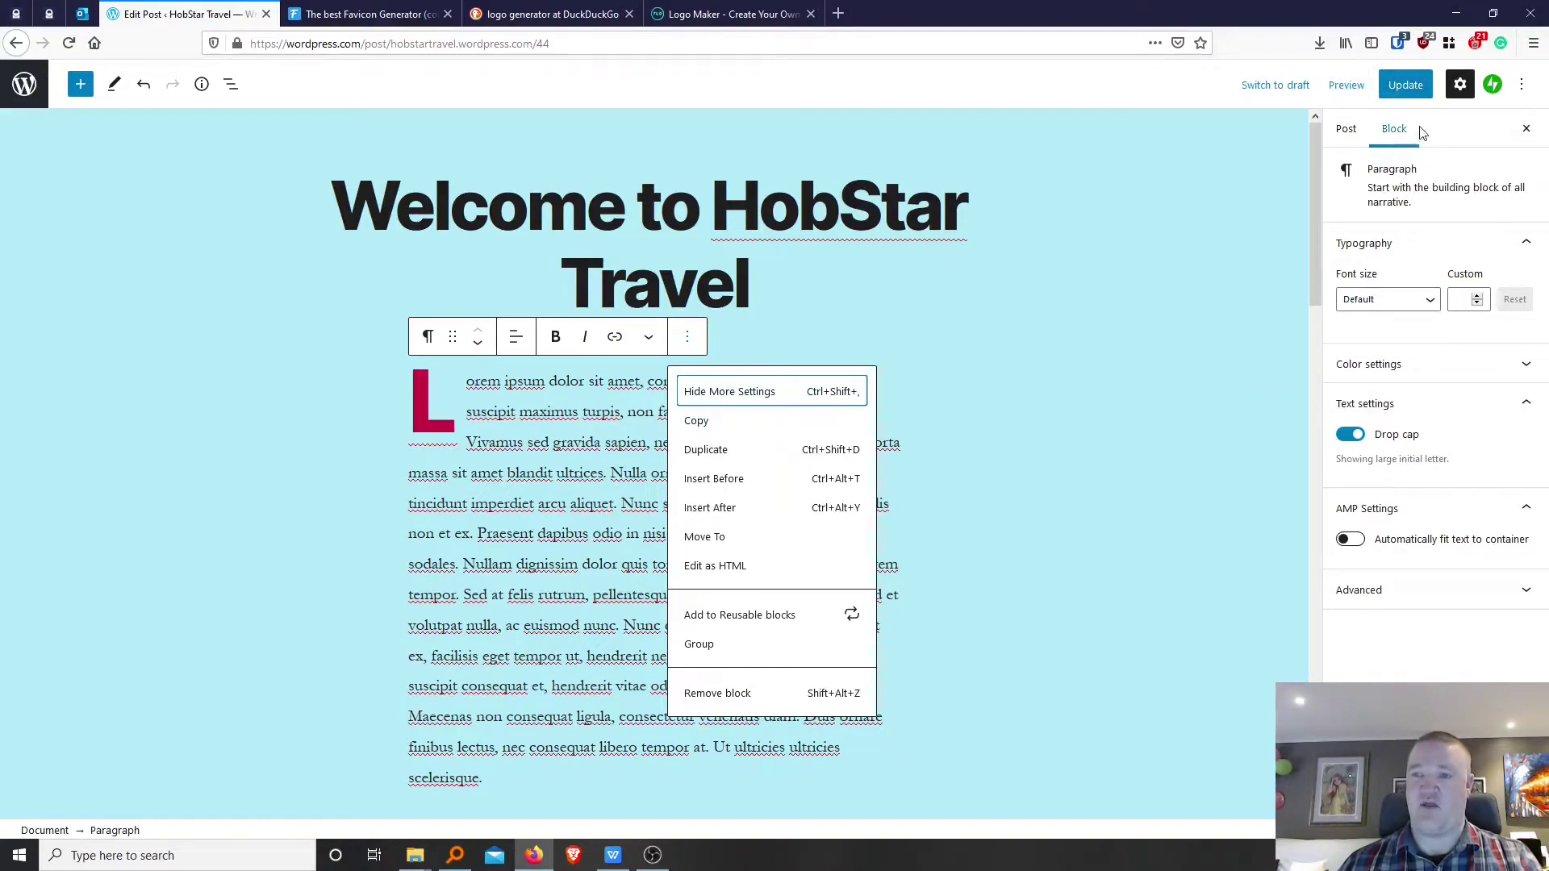
{"action": "left_click", "coordinate": [1091, 444]}
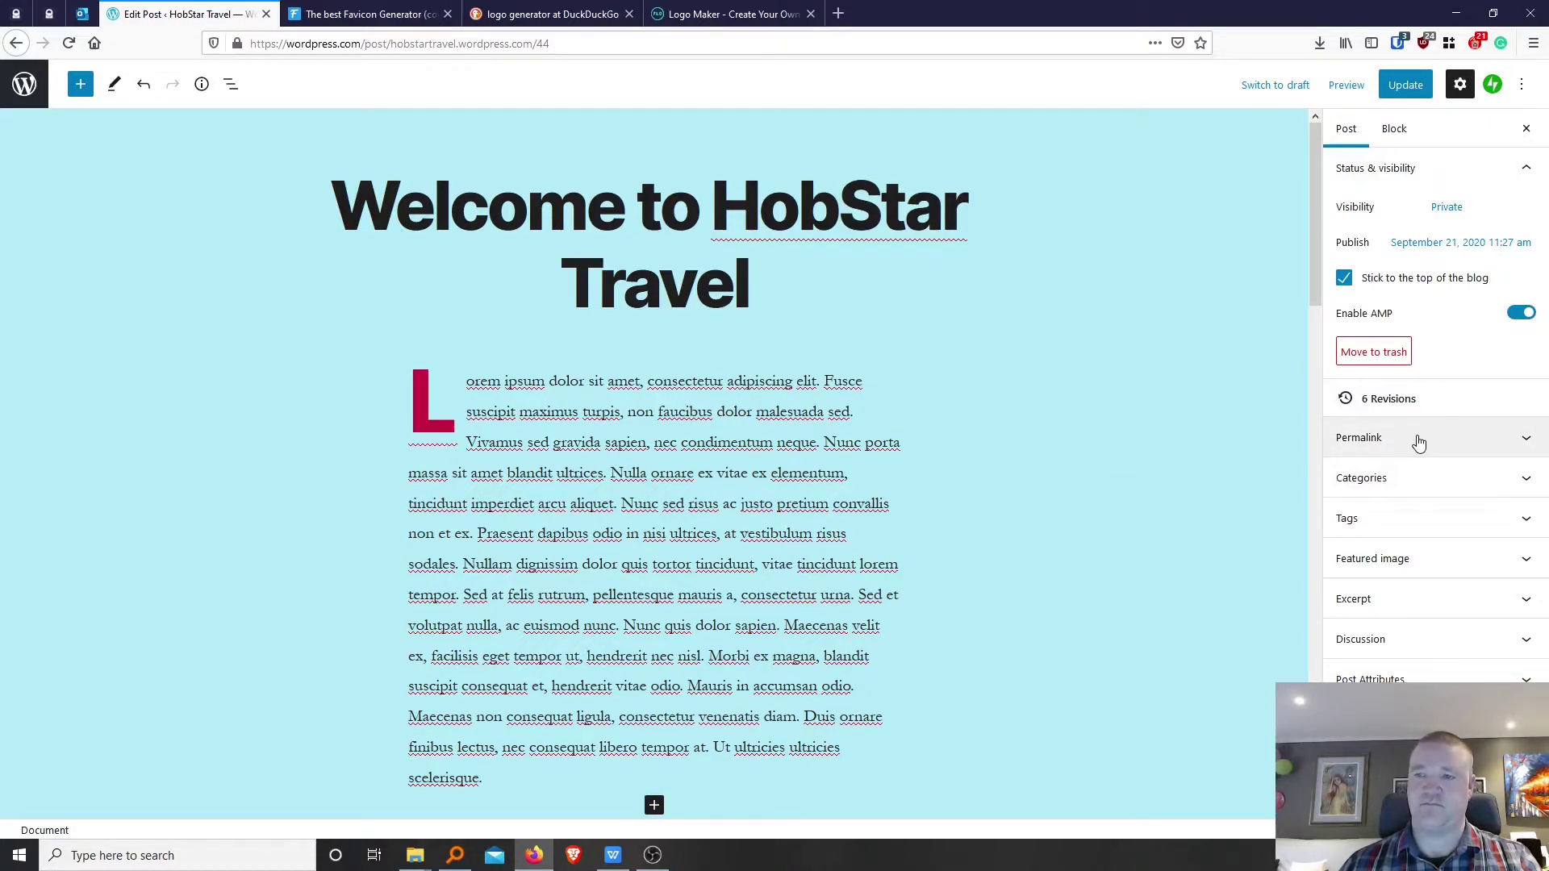
{"action": "left_click", "coordinate": [1395, 132]}
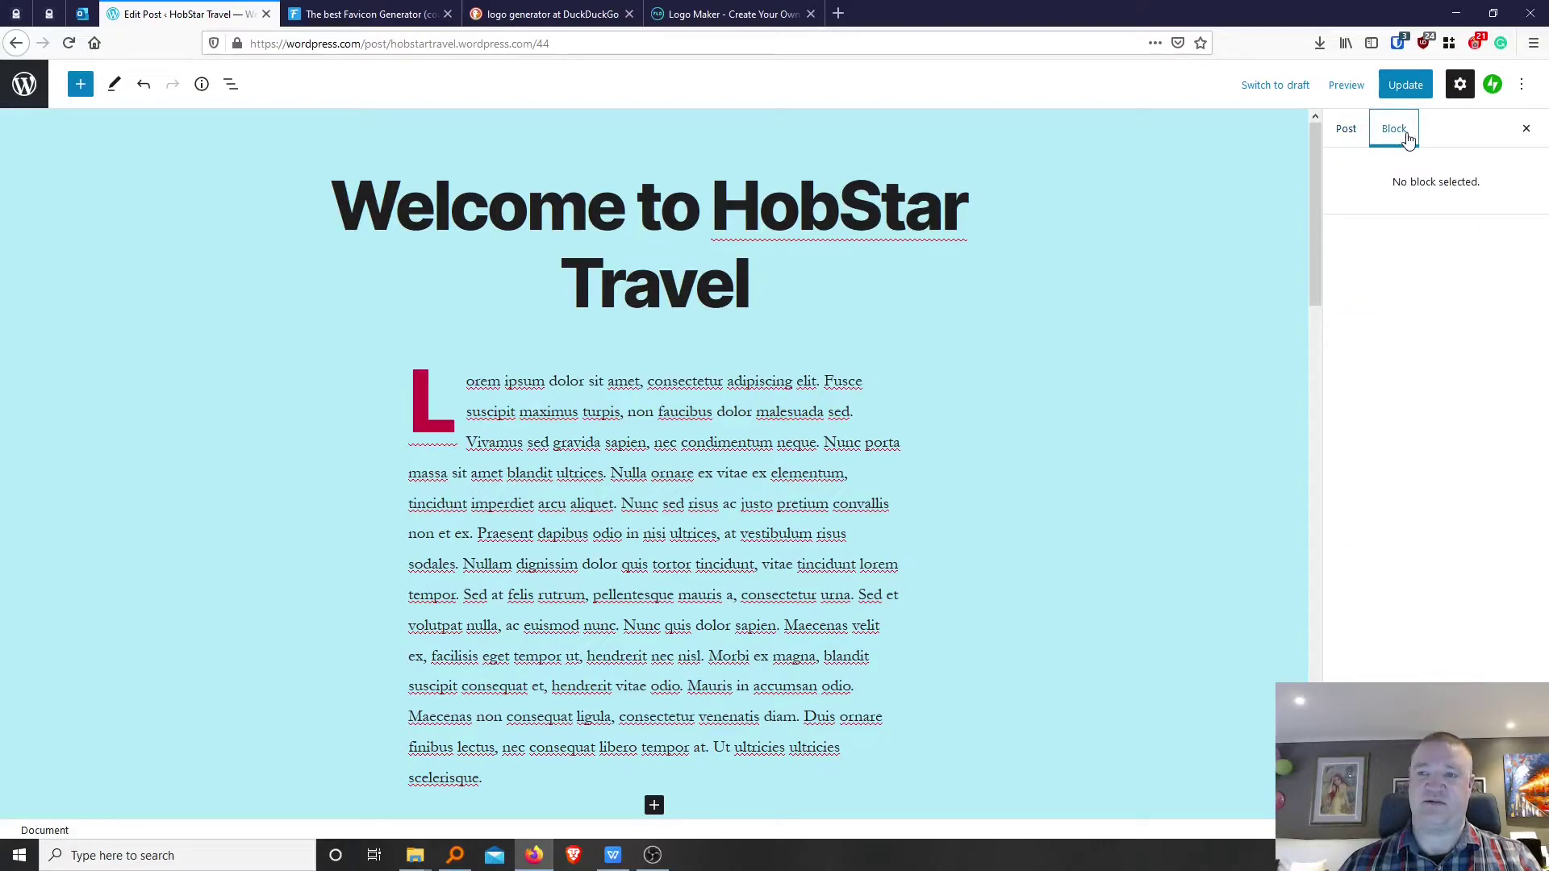
{"action": "left_click", "coordinate": [638, 282]}
{"action": "left_click", "coordinate": [676, 472]}
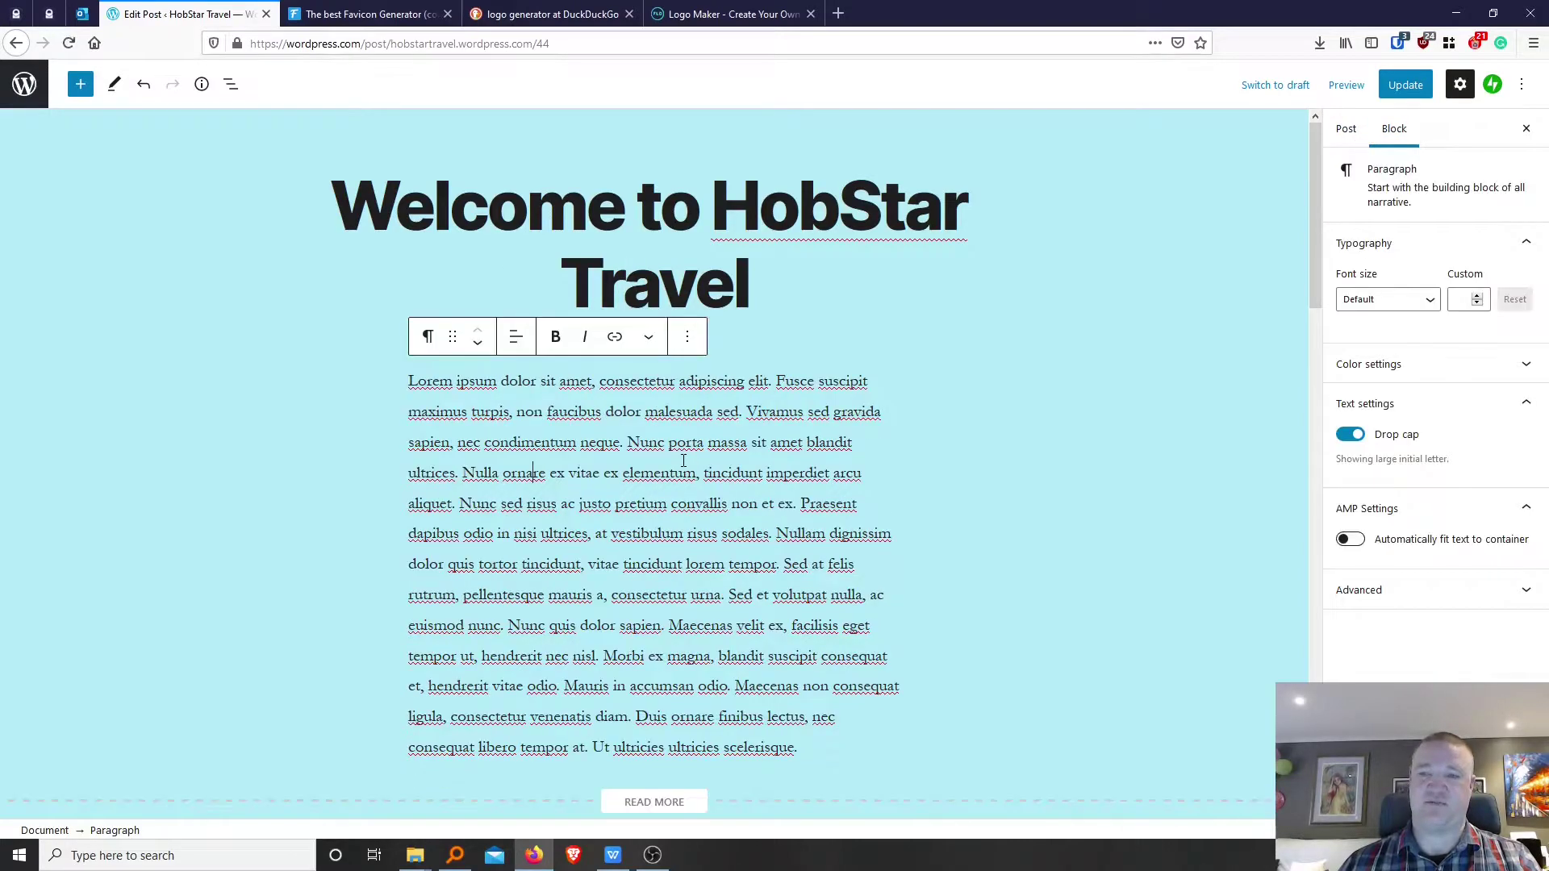
Set the post's visibility to Public.
{"action": "left_click", "coordinate": [1347, 134]}
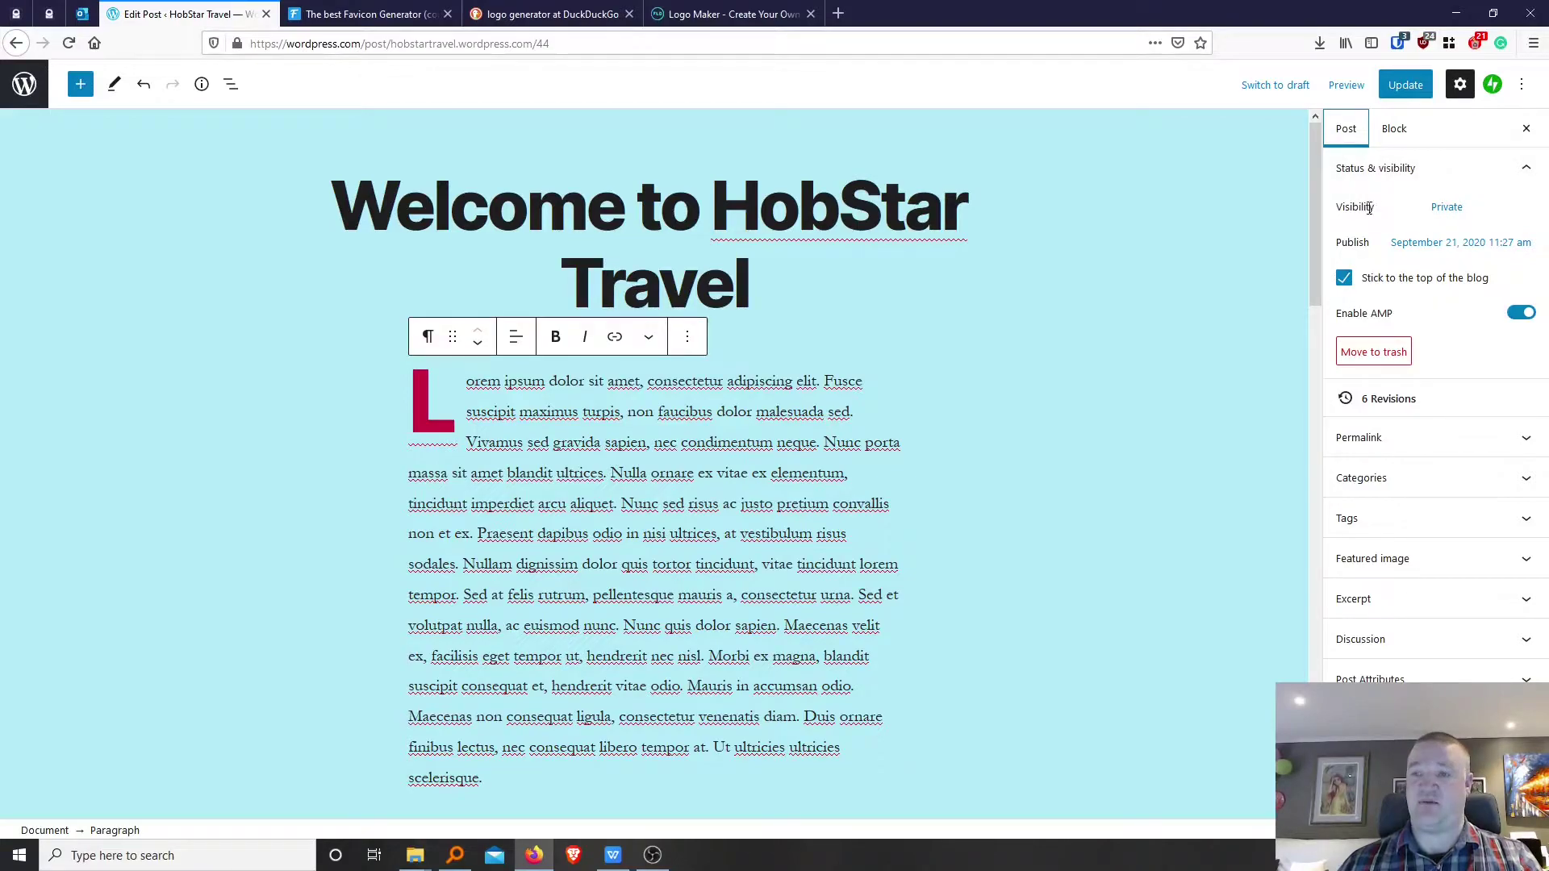
{"action": "left_click", "coordinate": [1467, 208]}
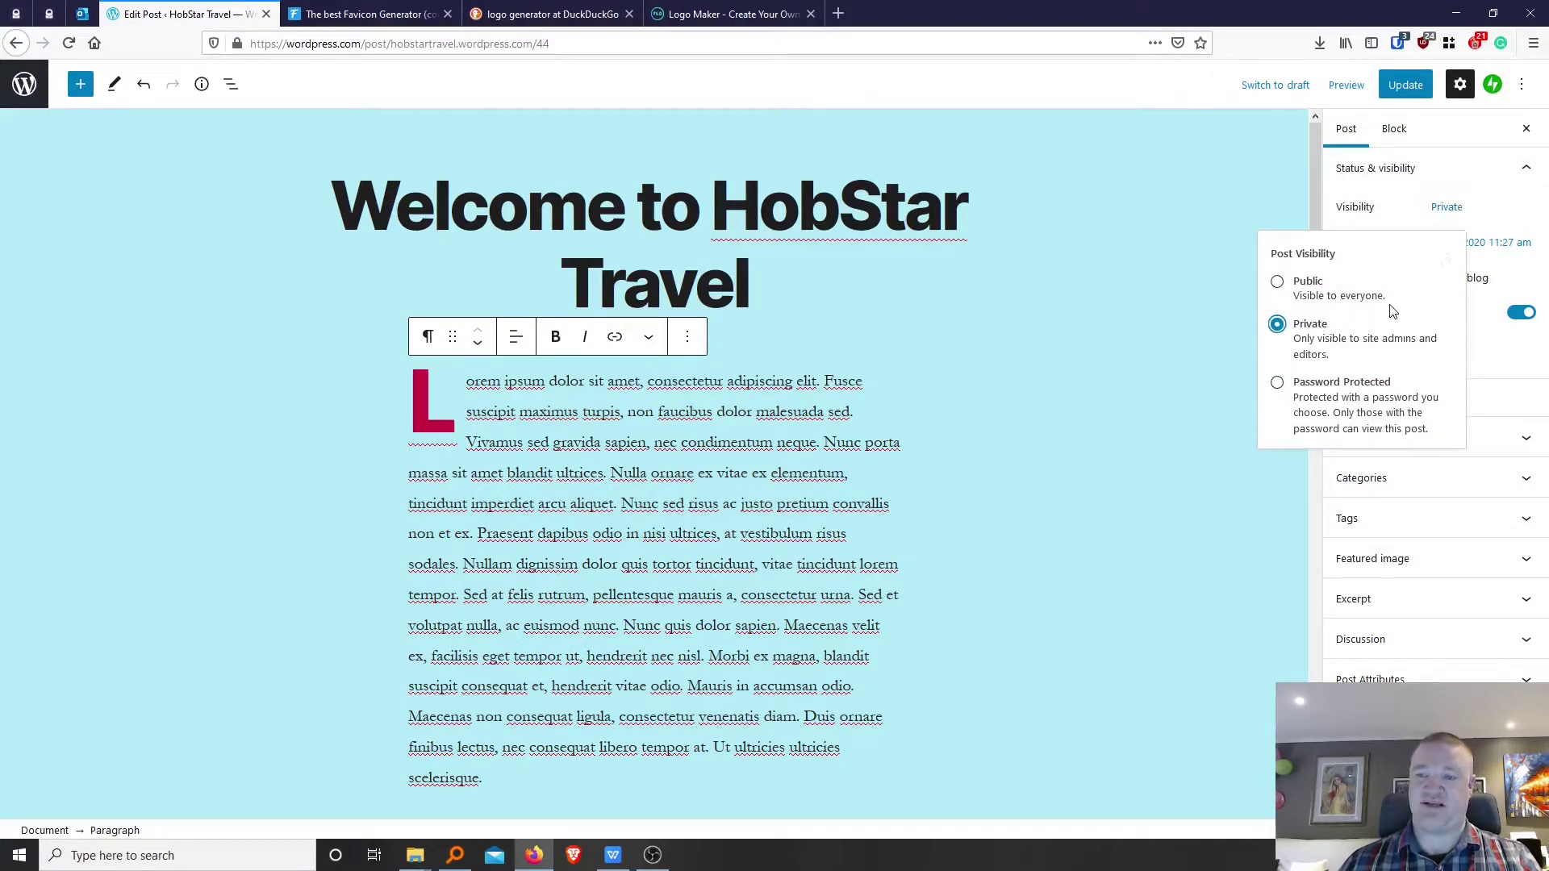
{"action": "left_click", "coordinate": [1312, 289]}
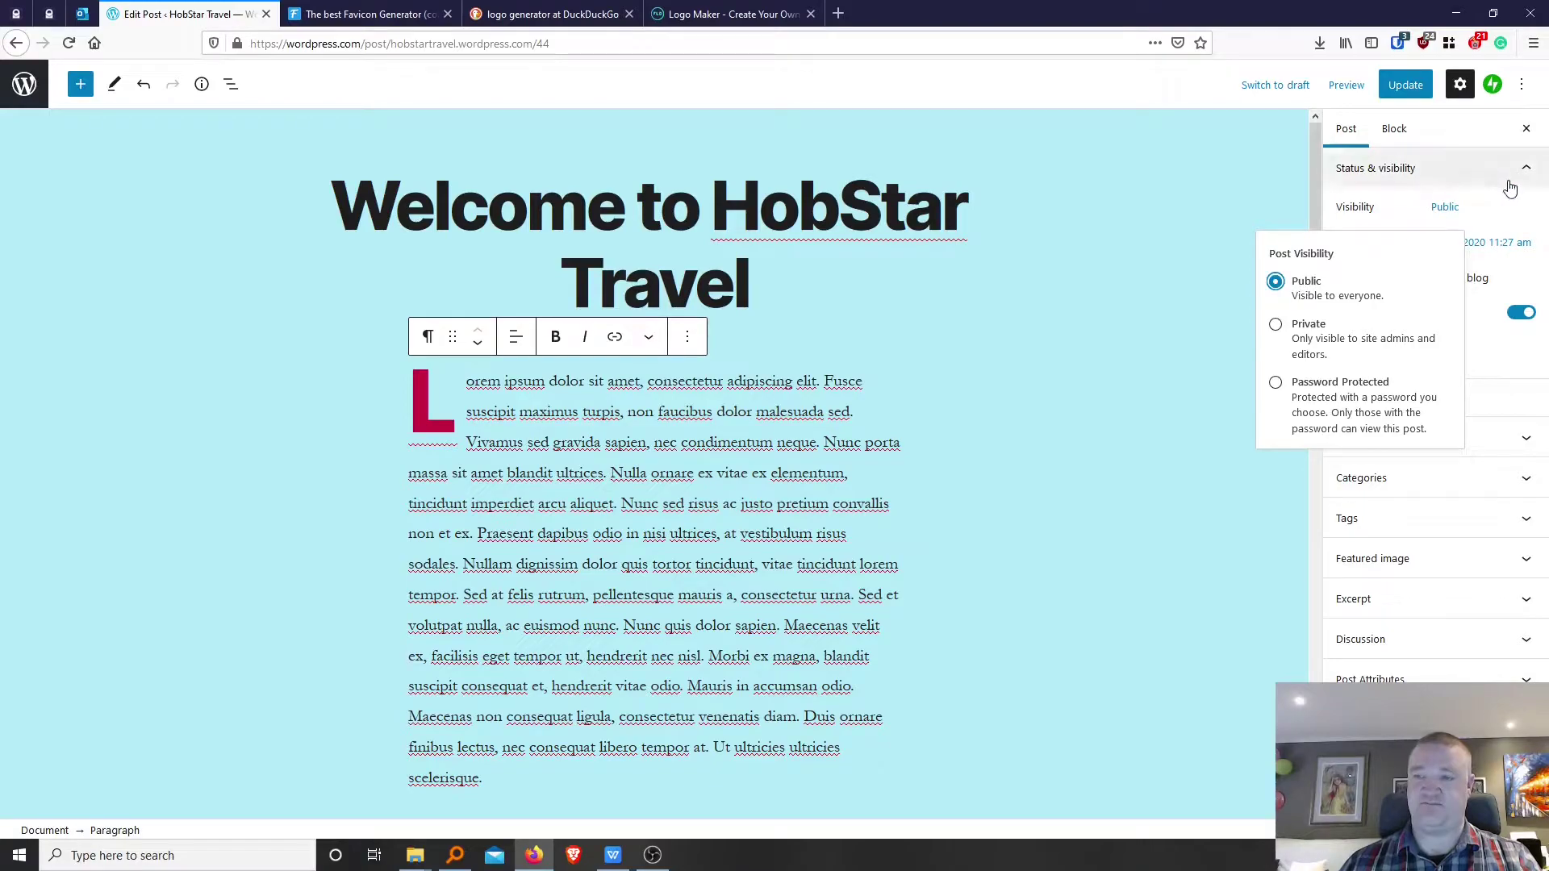
{"action": "left_click", "coordinate": [1519, 219]}
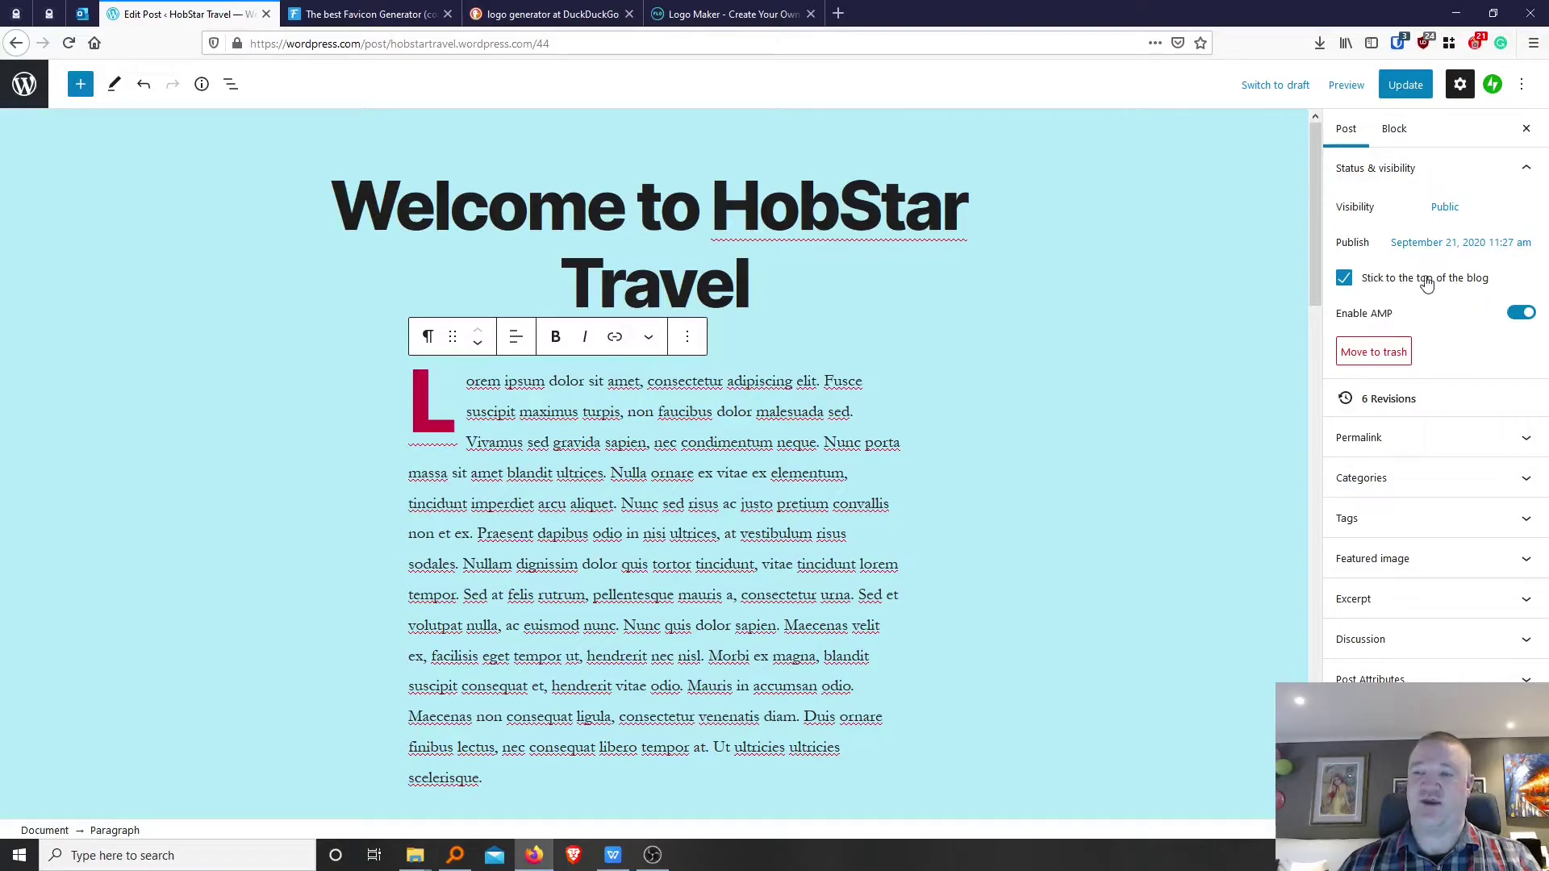
Turn AMP off for the post and enable it again.
{"action": "left_click", "coordinate": [1525, 314]}
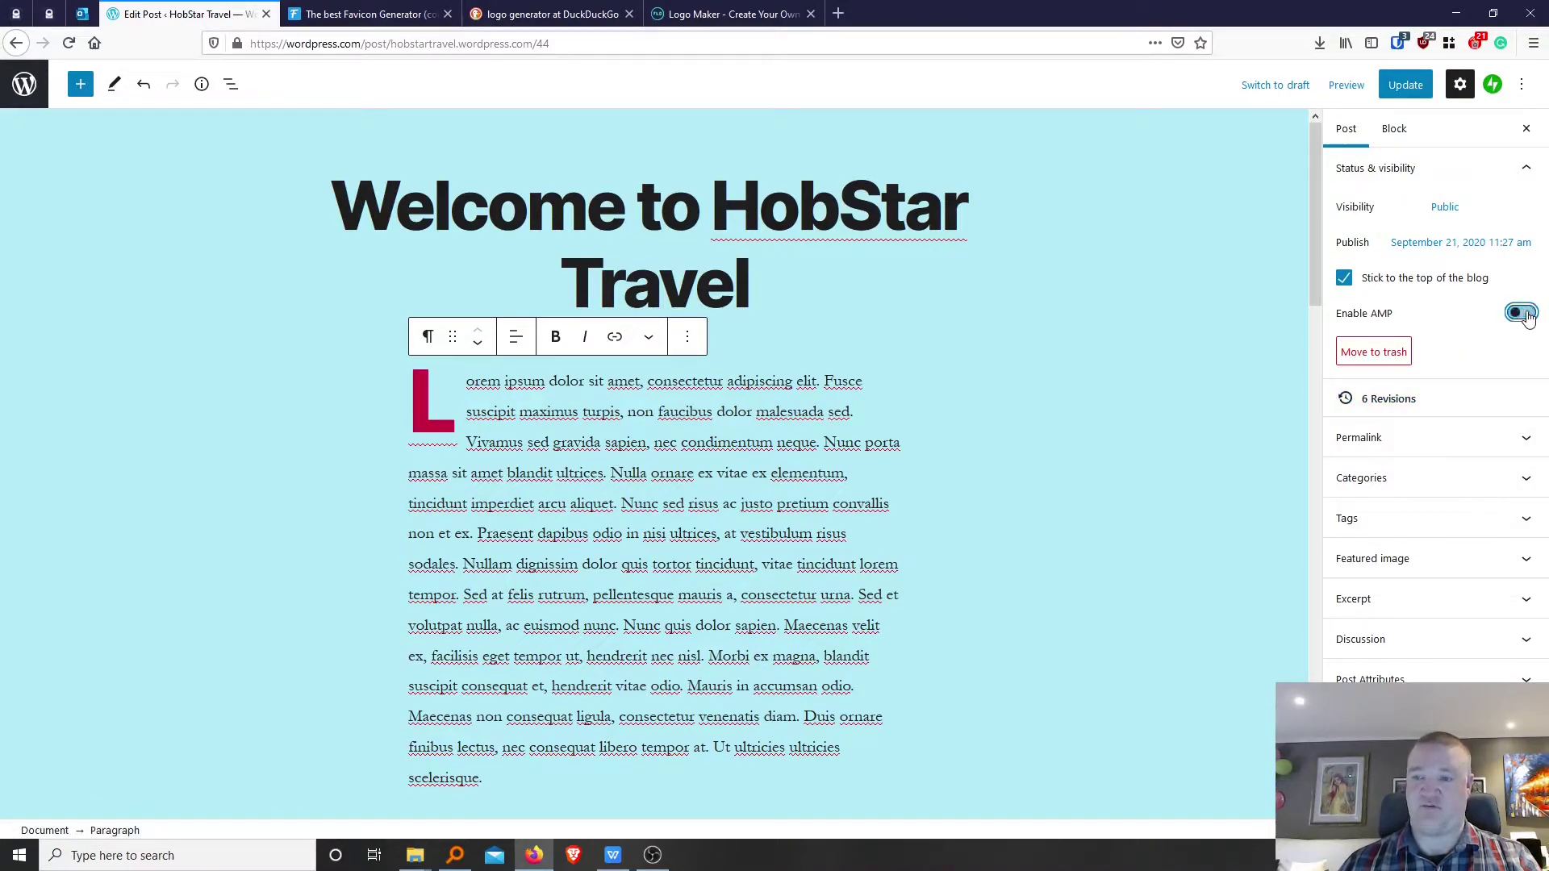
{"action": "left_click", "coordinate": [1370, 319]}
{"action": "left_click", "coordinate": [1371, 320]}
{"action": "left_click", "coordinate": [1371, 321]}
{"action": "left_click", "coordinate": [1371, 320]}
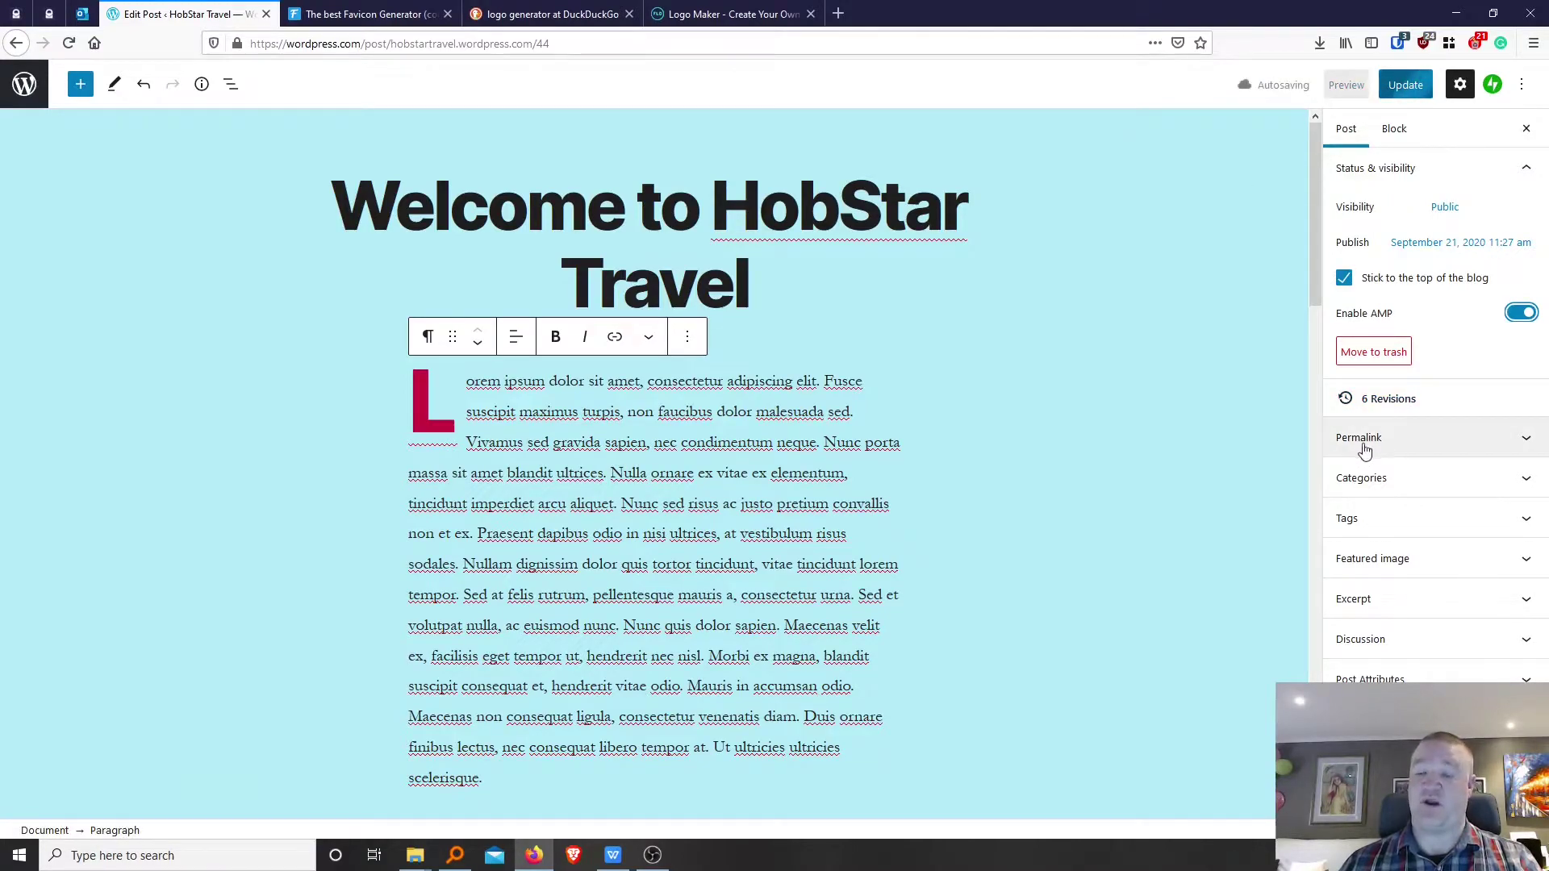
Set the post's URL slug to hobstar-travel-begins.
{"action": "left_click", "coordinate": [1398, 446]}
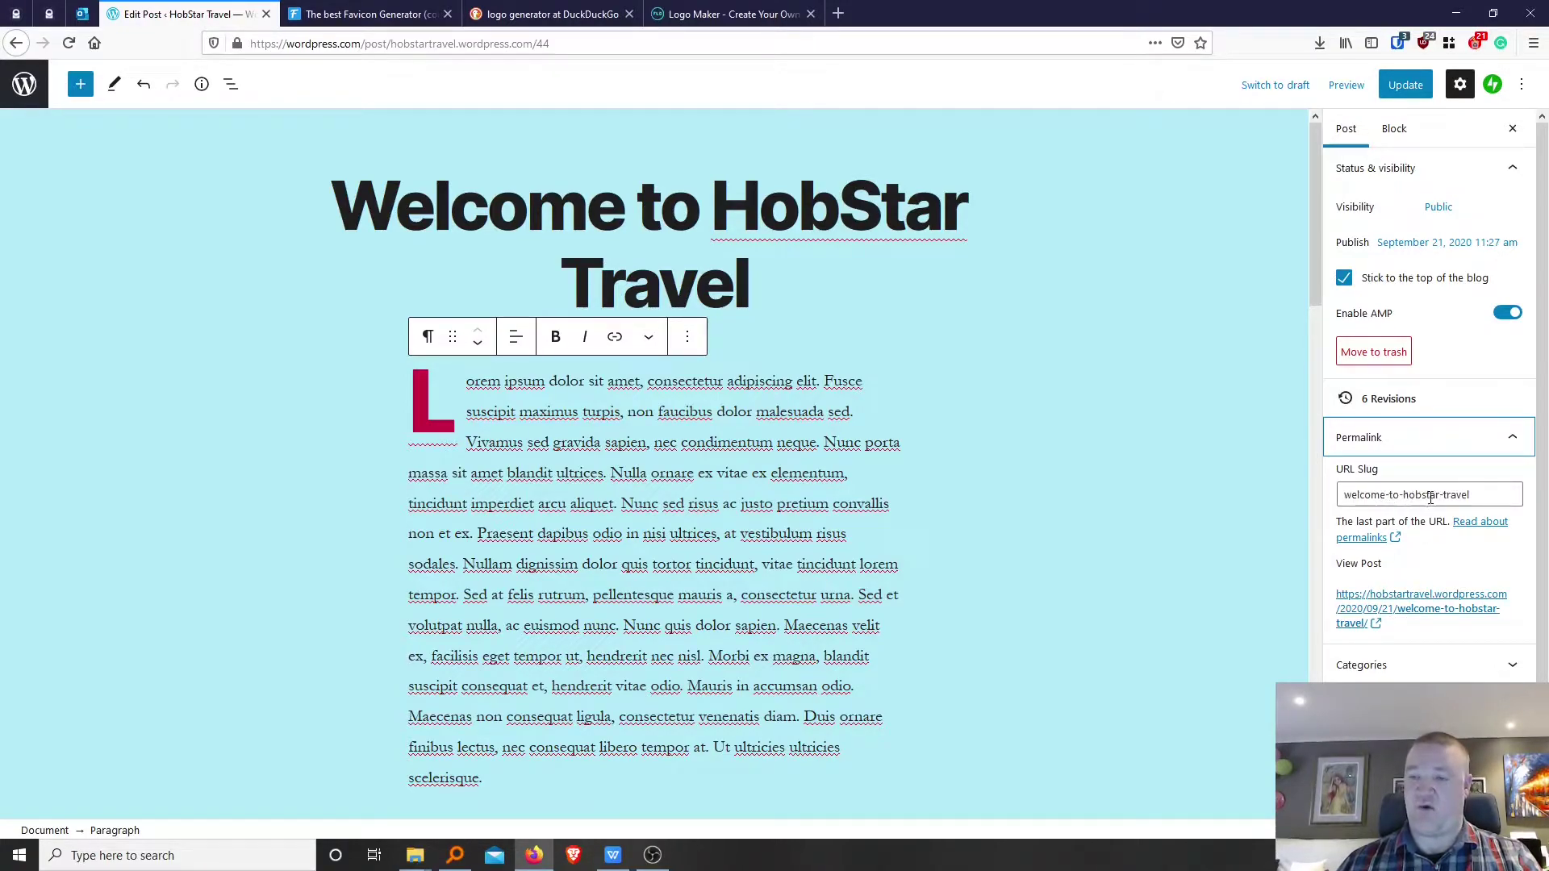
{"action": "left_click", "coordinate": [1485, 499]}
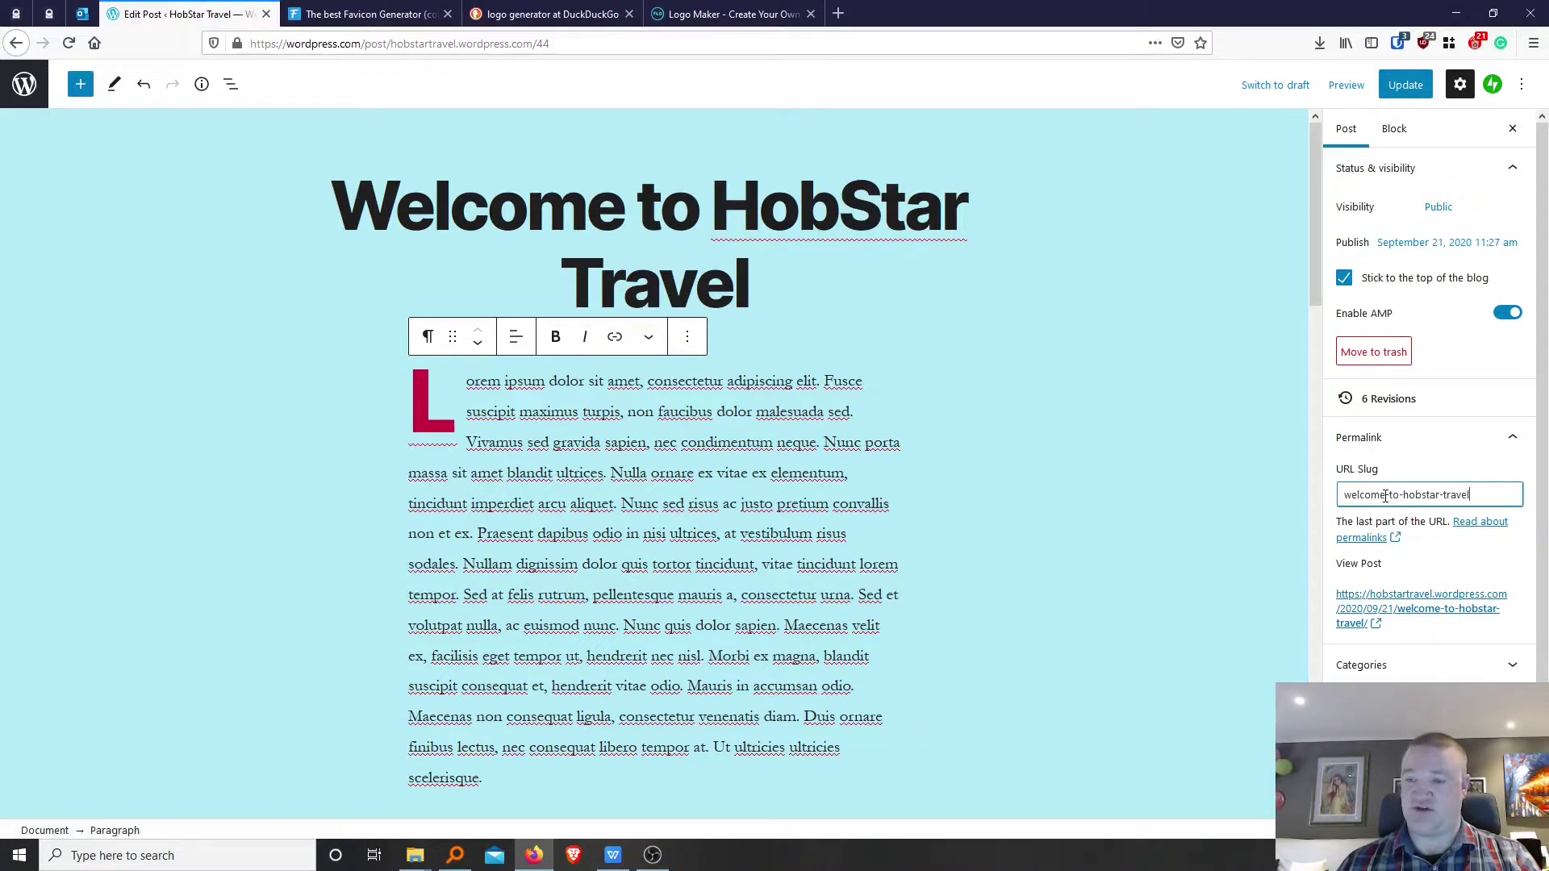
{"action": "left_click_drag", "start_coordinate": [1404, 496], "coordinate": [1324, 494]}
{"action": "key", "text": "BackSpace"}
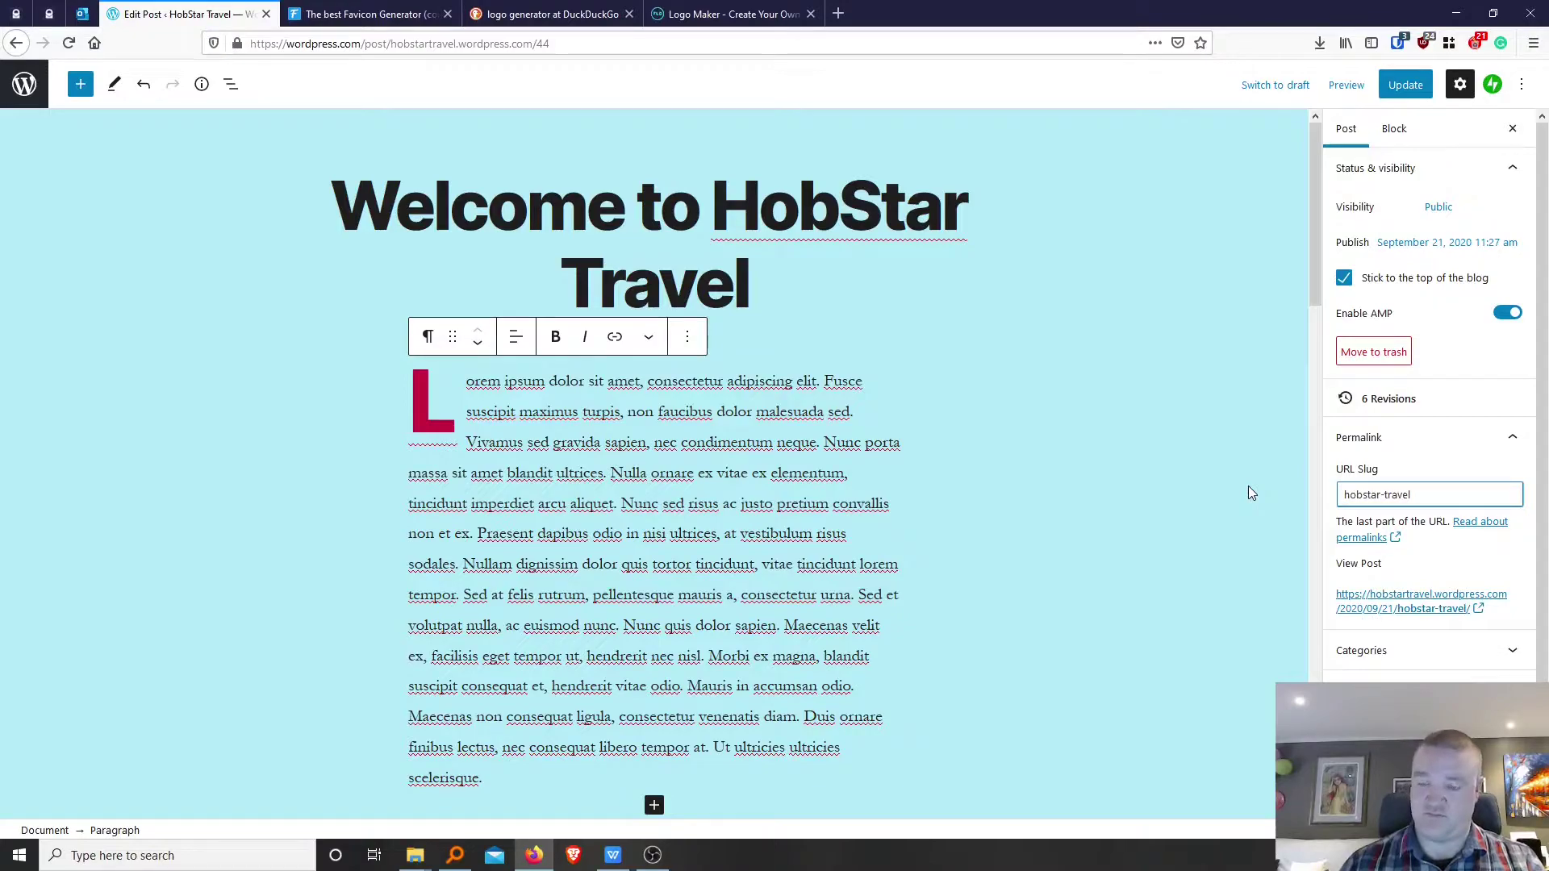
{"action": "type", "text": "-begins"}
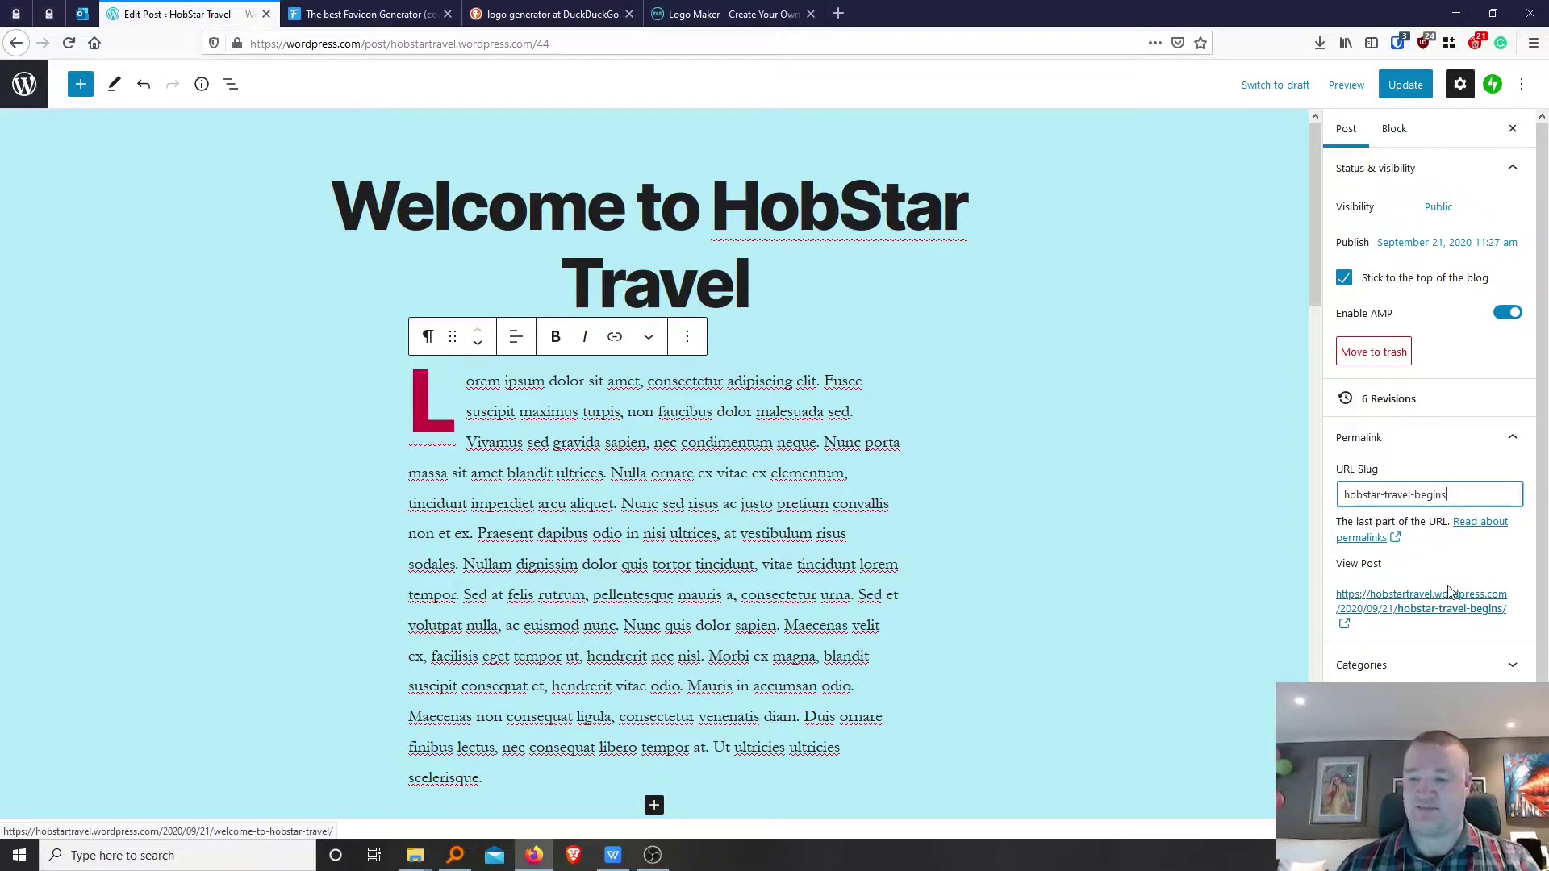
Examine the post's Categories, Tags and Featured image settings.
{"action": "scroll", "coordinate": [1450, 599], "scroll_direction": "down", "scroll_amount": 1}
{"action": "left_click", "coordinate": [1446, 619]}
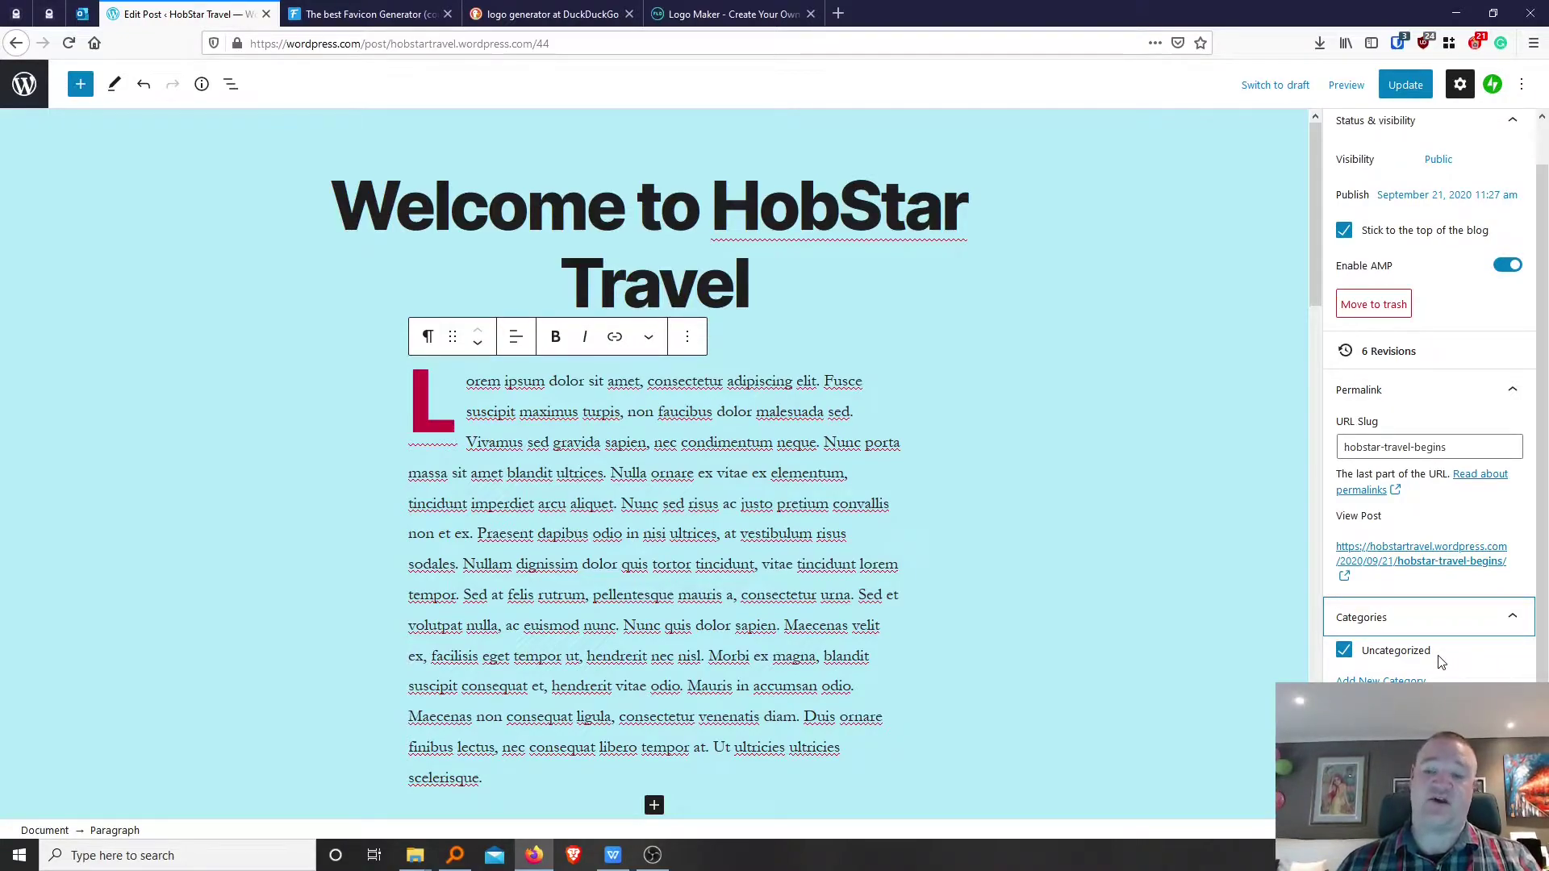
{"action": "scroll", "coordinate": [1447, 663], "scroll_direction": "down", "scroll_amount": 1}
{"action": "scroll", "coordinate": [1449, 663], "scroll_direction": "down", "scroll_amount": 1}
{"action": "left_click", "coordinate": [1521, 661]}
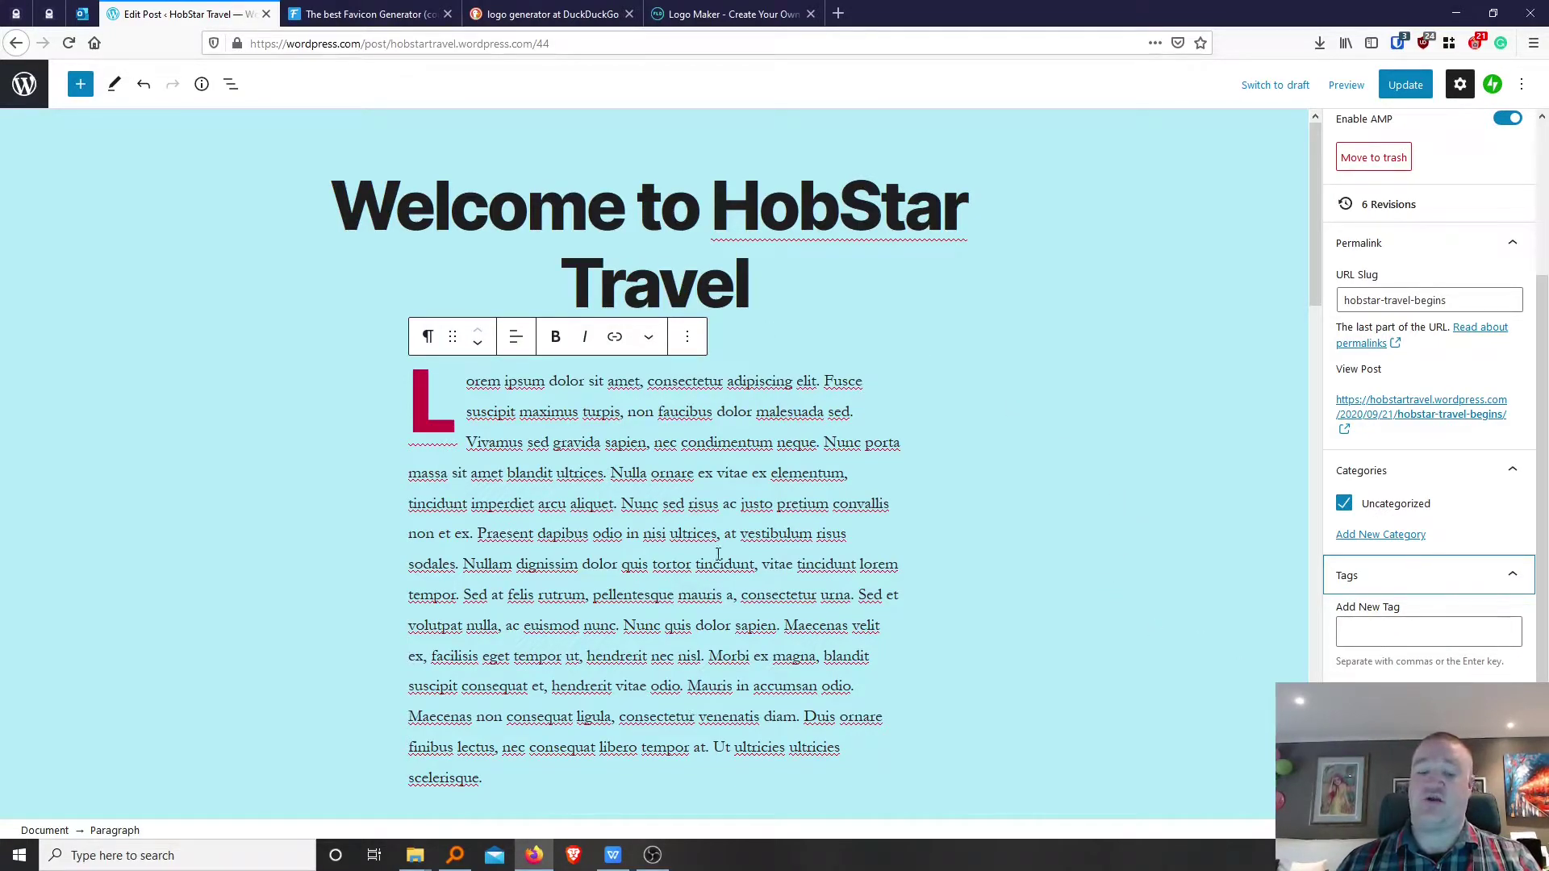
{"action": "scroll", "coordinate": [1437, 645], "scroll_direction": "down", "scroll_amount": 1}
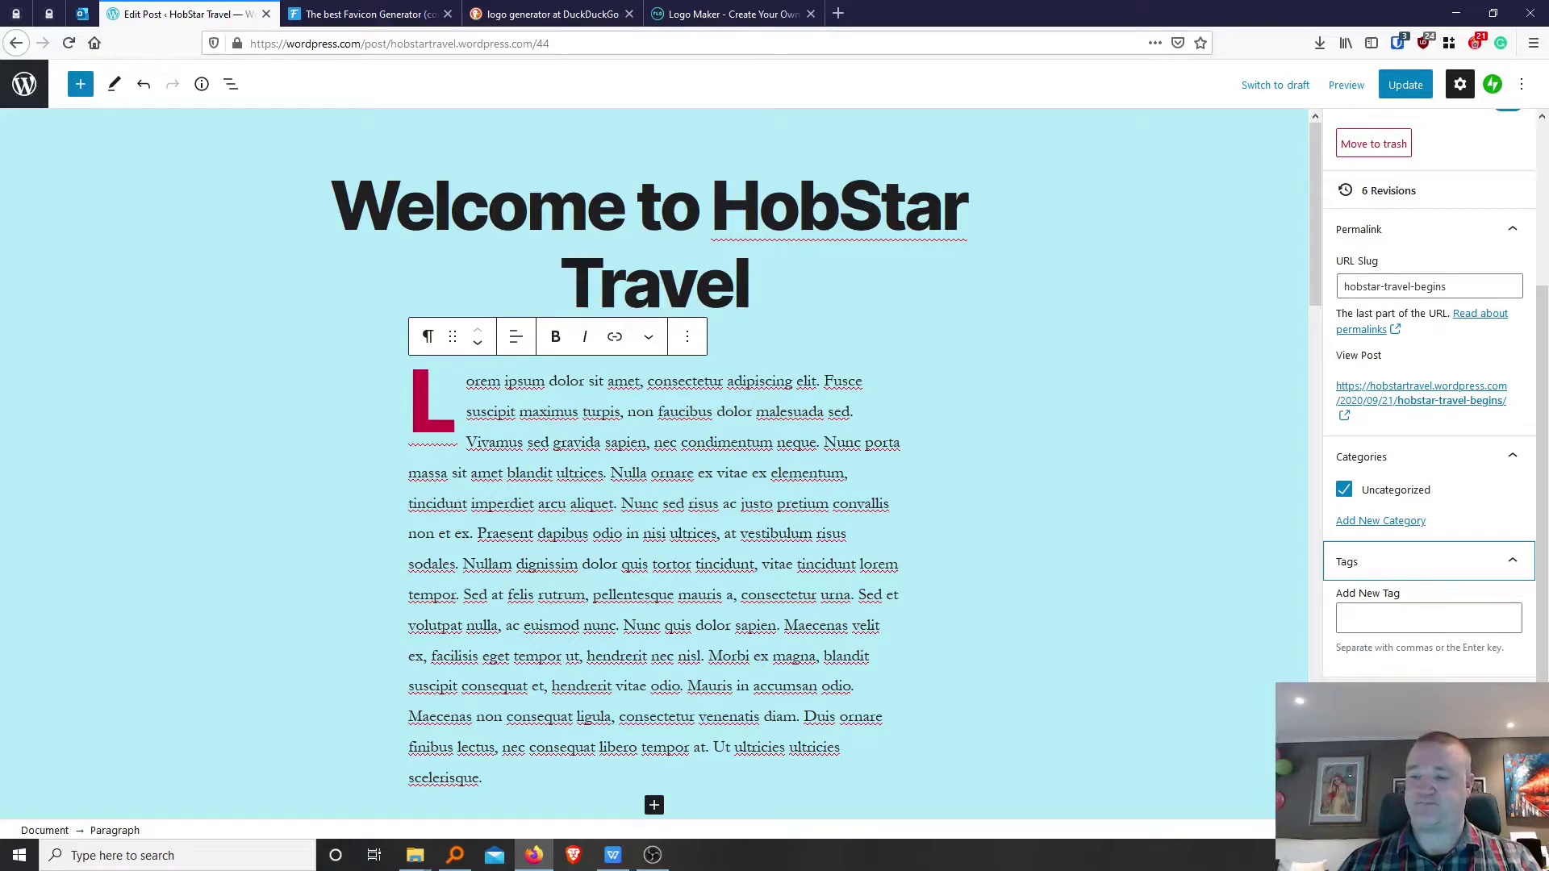
{"action": "scroll", "coordinate": [1472, 669], "scroll_direction": "down", "scroll_amount": 2}
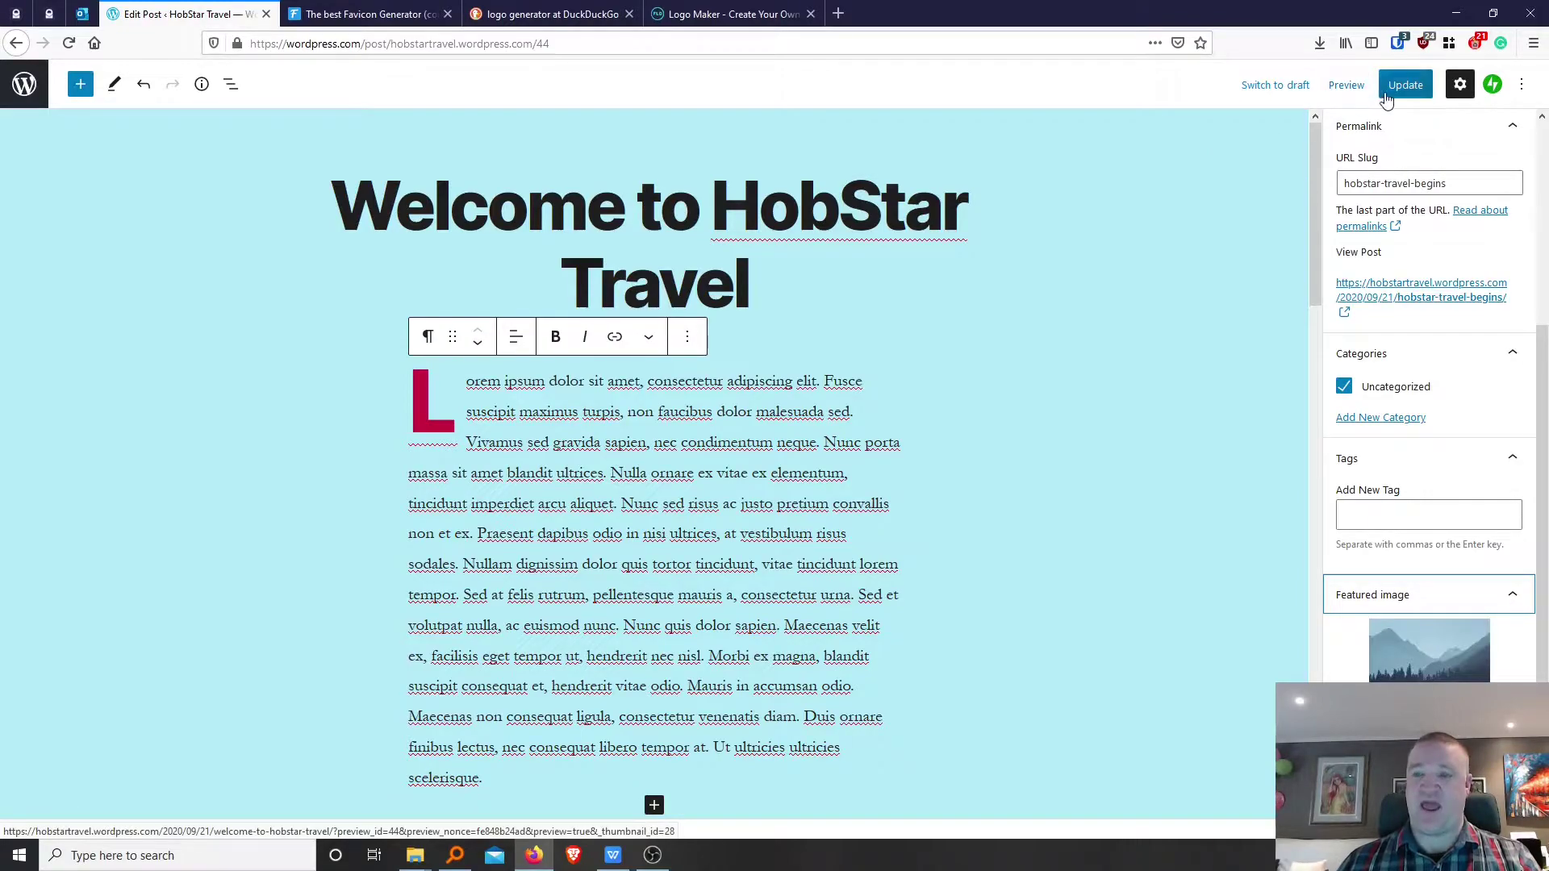
Preview the post in a new browser tab and review its title, featured image and opening paragraph.
{"action": "right_click", "coordinate": [1342, 91]}
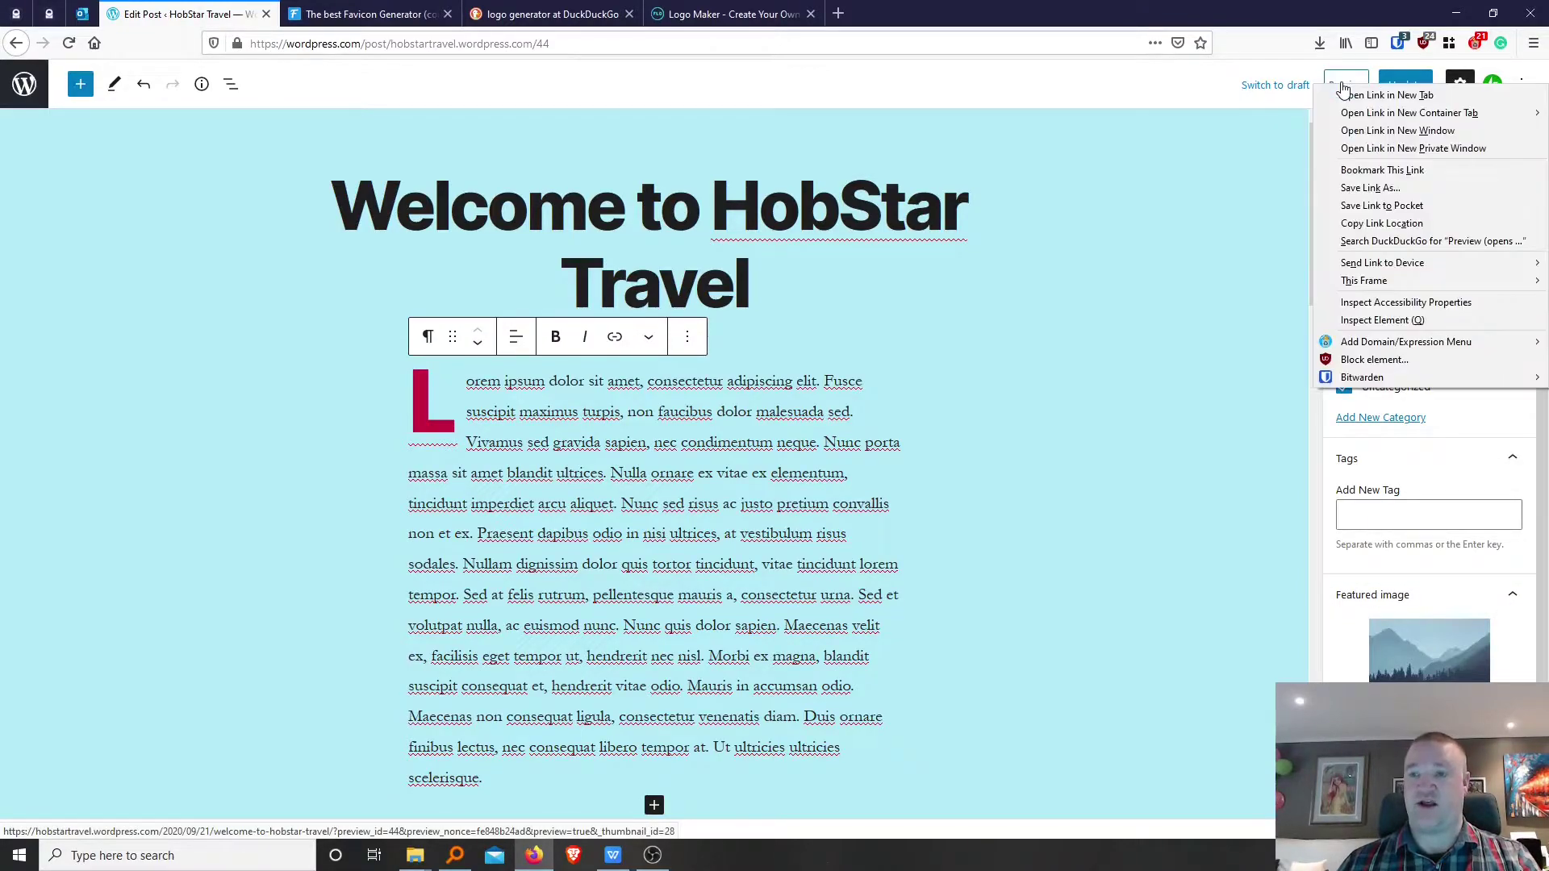
{"action": "left_click", "coordinate": [1360, 11]}
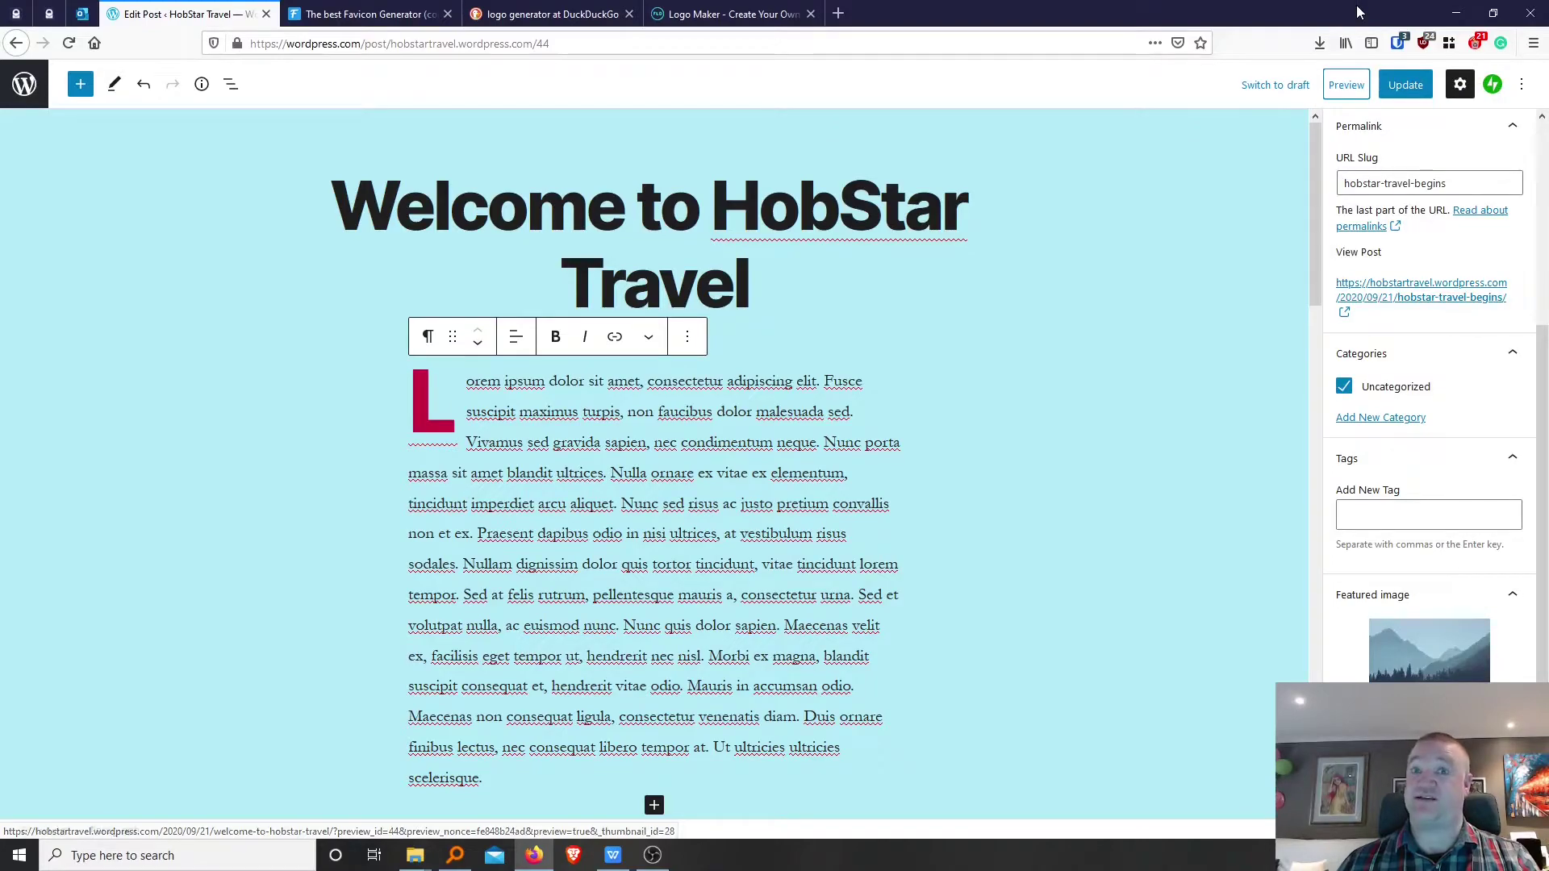
{"action": "left_click", "coordinate": [1346, 86]}
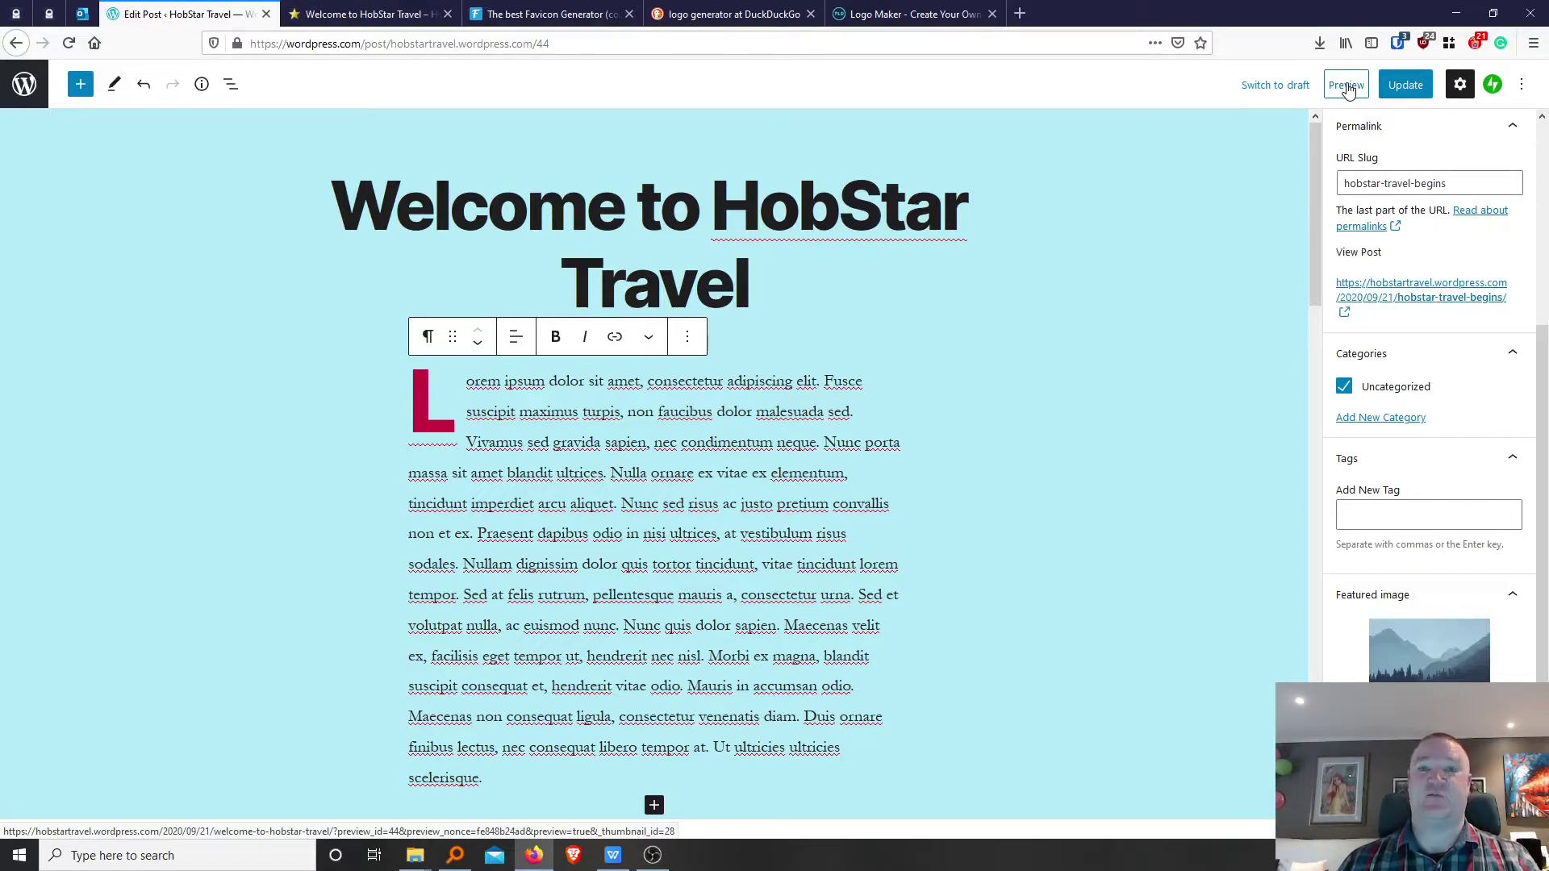
{"action": "left_click", "coordinate": [395, 16]}
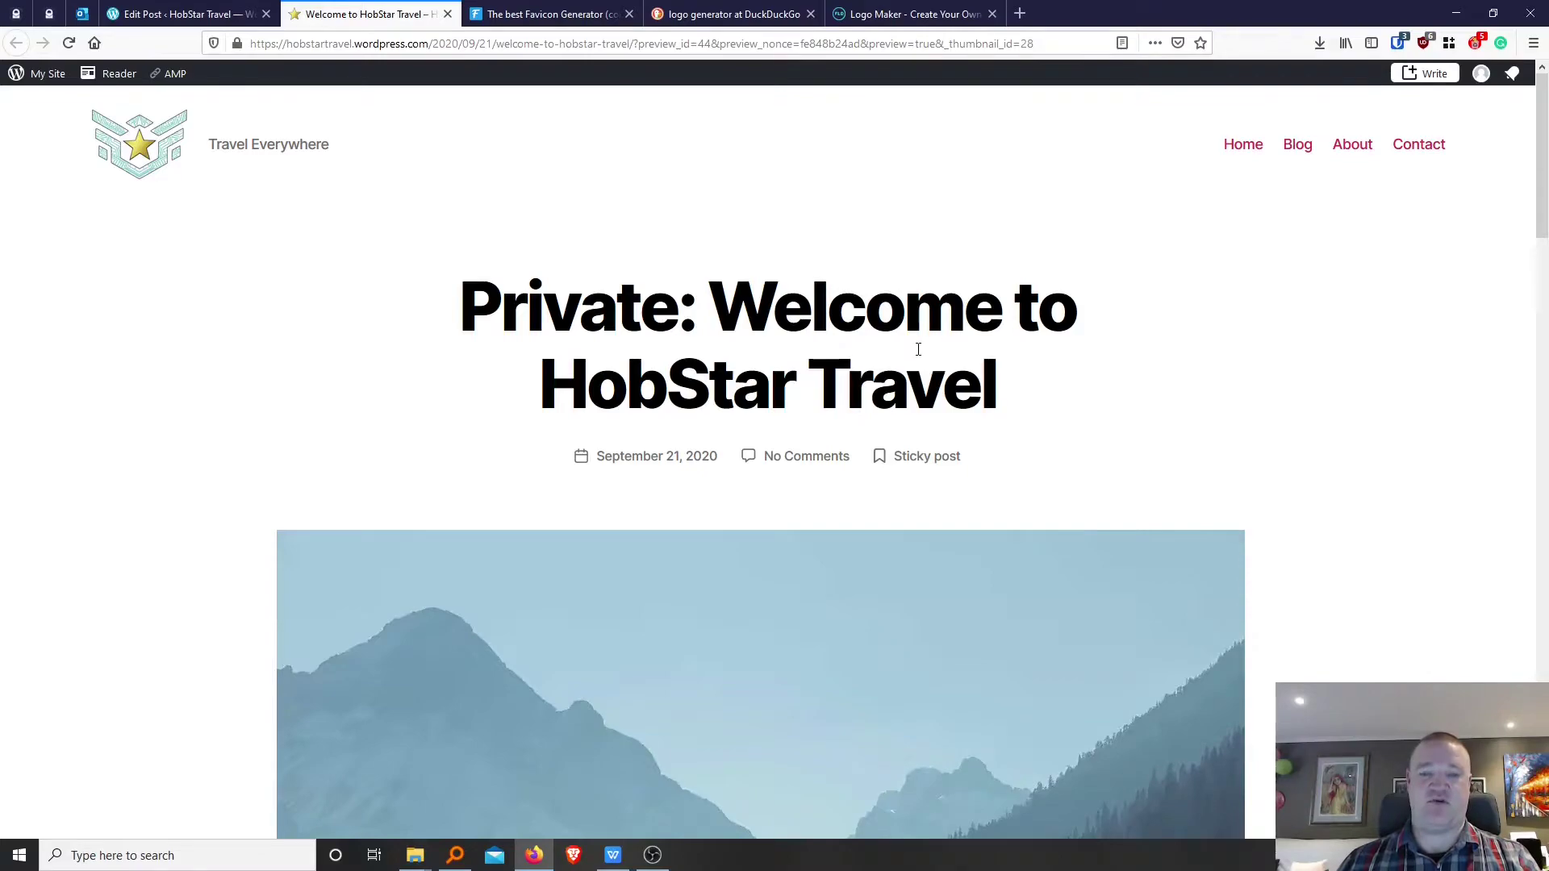
{"action": "scroll", "coordinate": [918, 349], "scroll_direction": "down", "scroll_amount": 5}
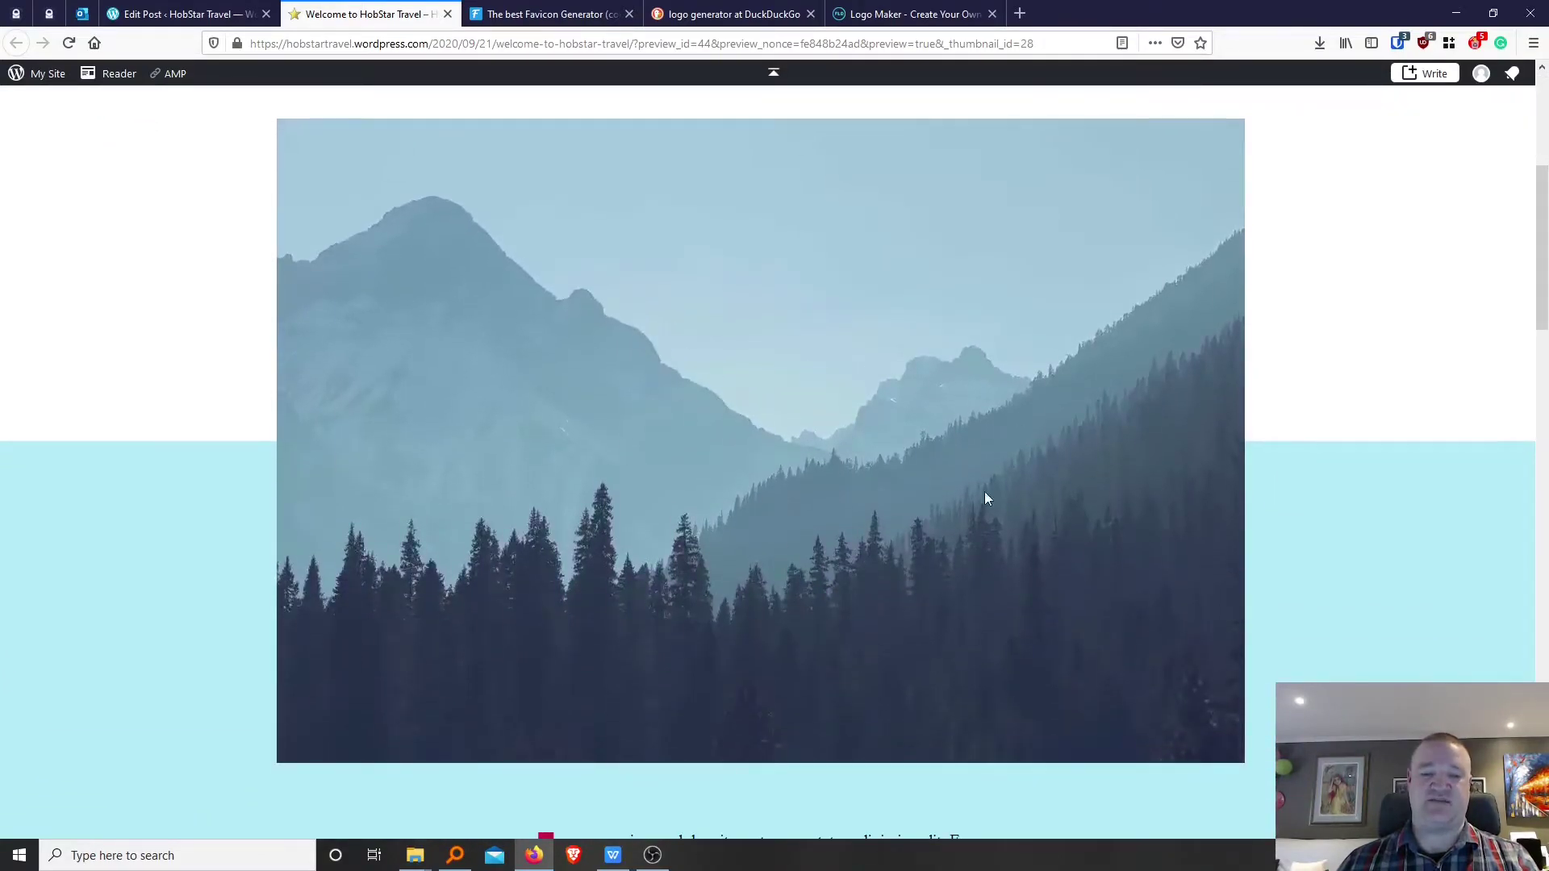
{"action": "scroll", "coordinate": [857, 355], "scroll_direction": "down", "scroll_amount": 8}
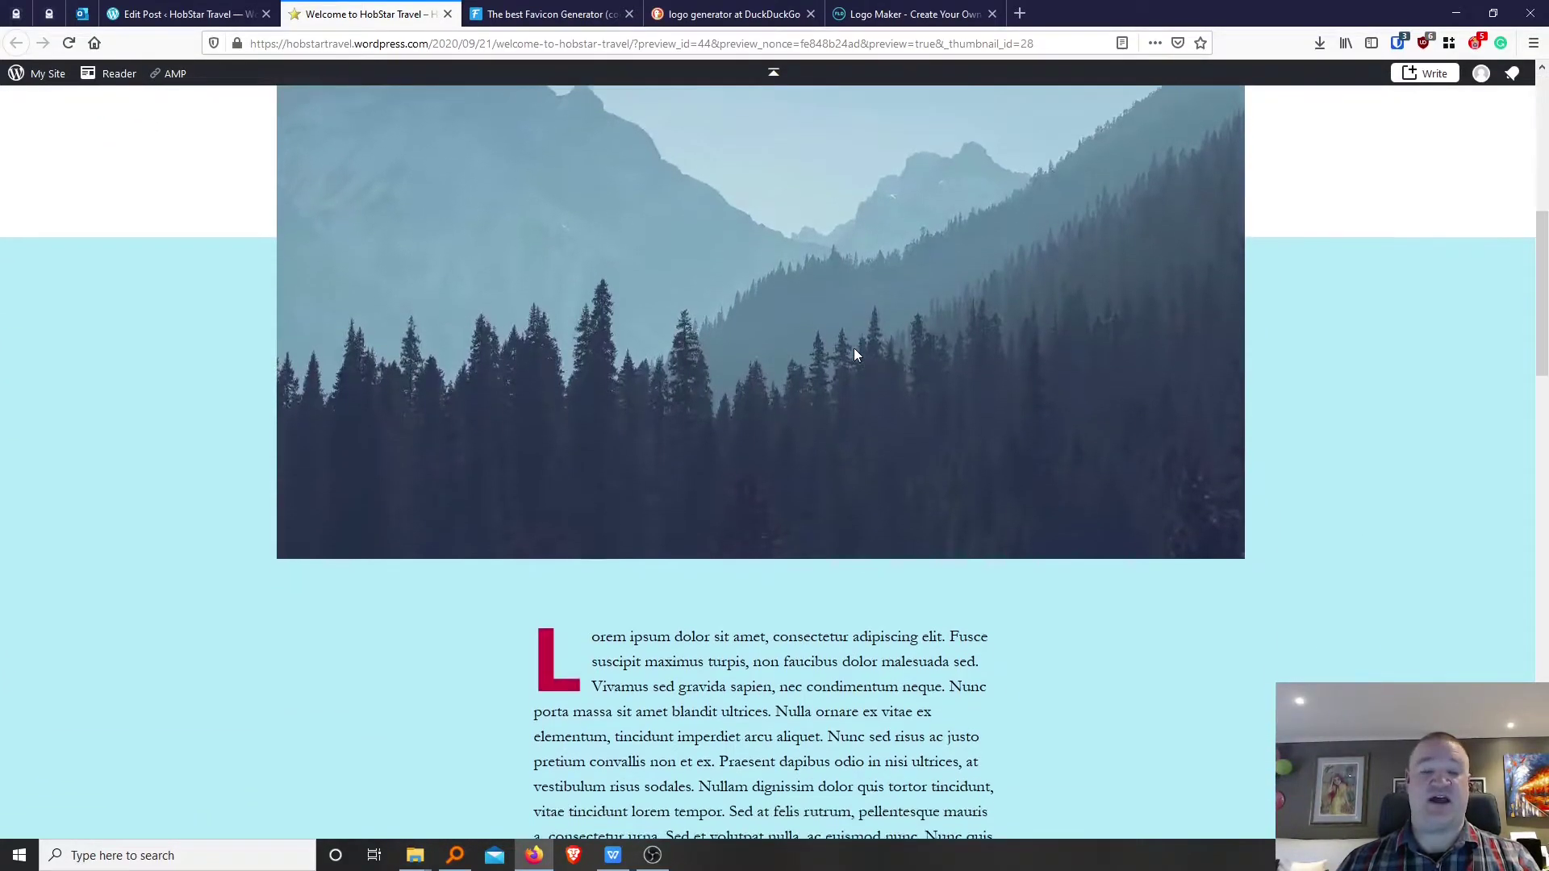
Review the post preview down to the My Holiday section and return to the post editor.
{"action": "scroll", "coordinate": [860, 348], "scroll_direction": "down", "scroll_amount": 4}
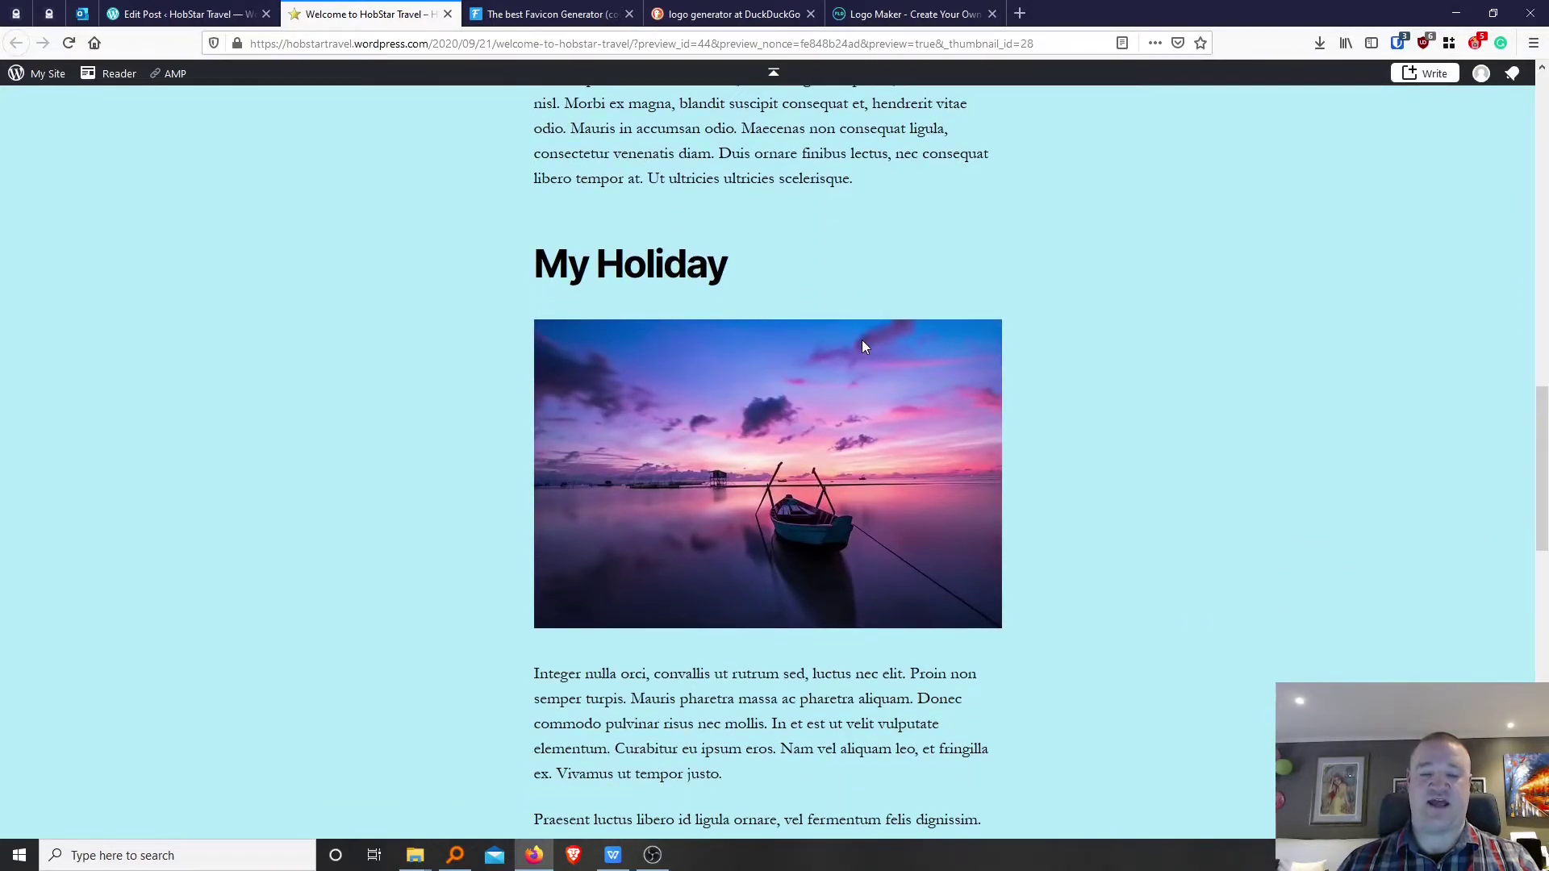
{"action": "scroll", "coordinate": [862, 340], "scroll_direction": "up", "scroll_amount": 8}
{"action": "scroll", "coordinate": [862, 337], "scroll_direction": "up", "scroll_amount": 9}
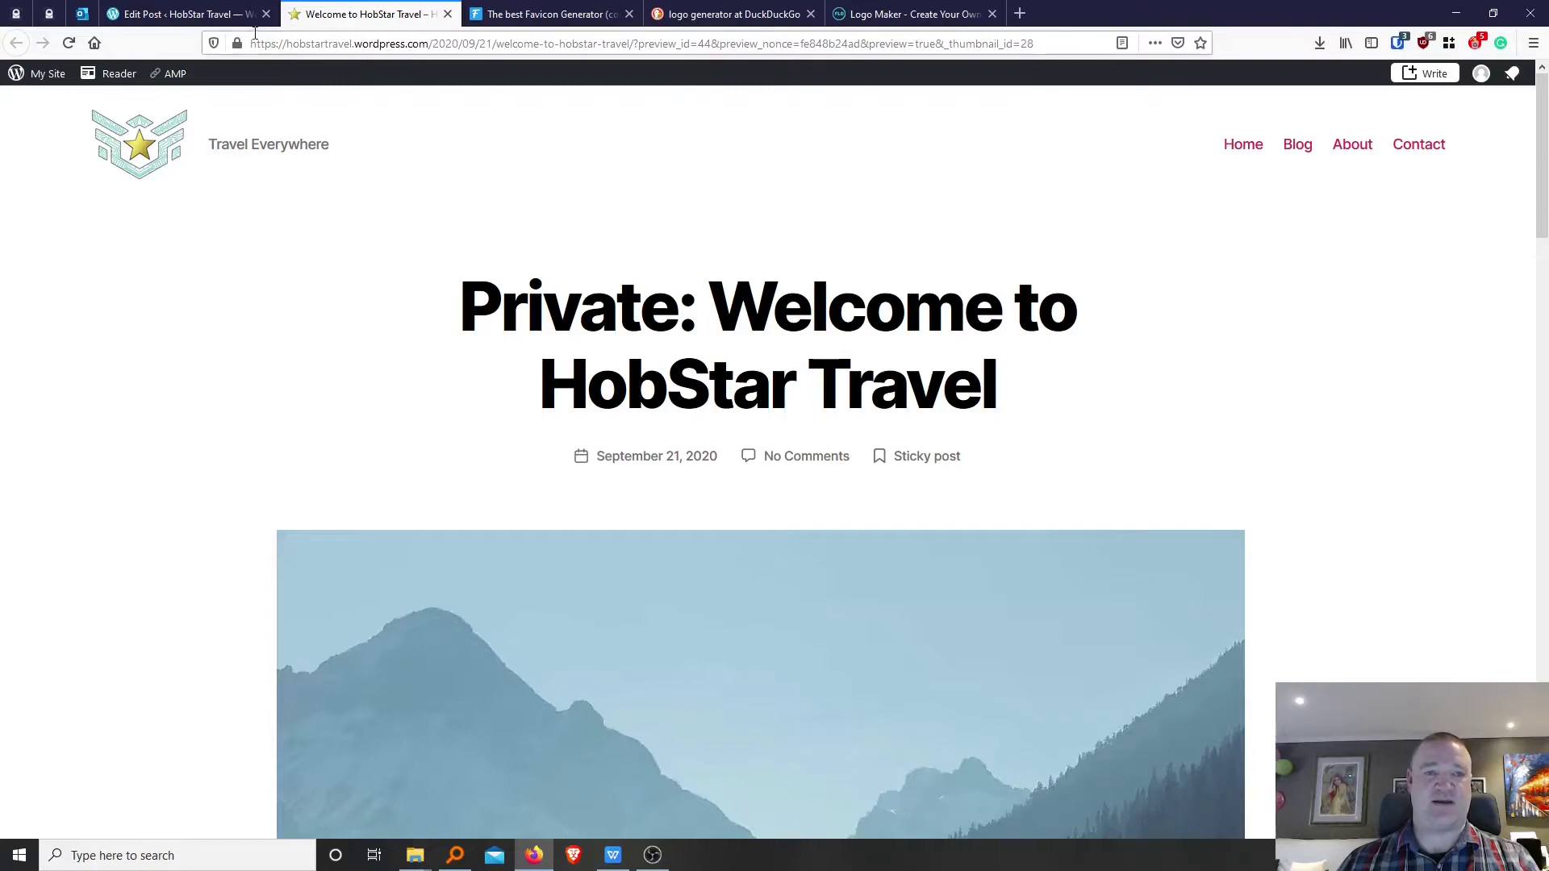
{"action": "left_click", "coordinate": [208, 16]}
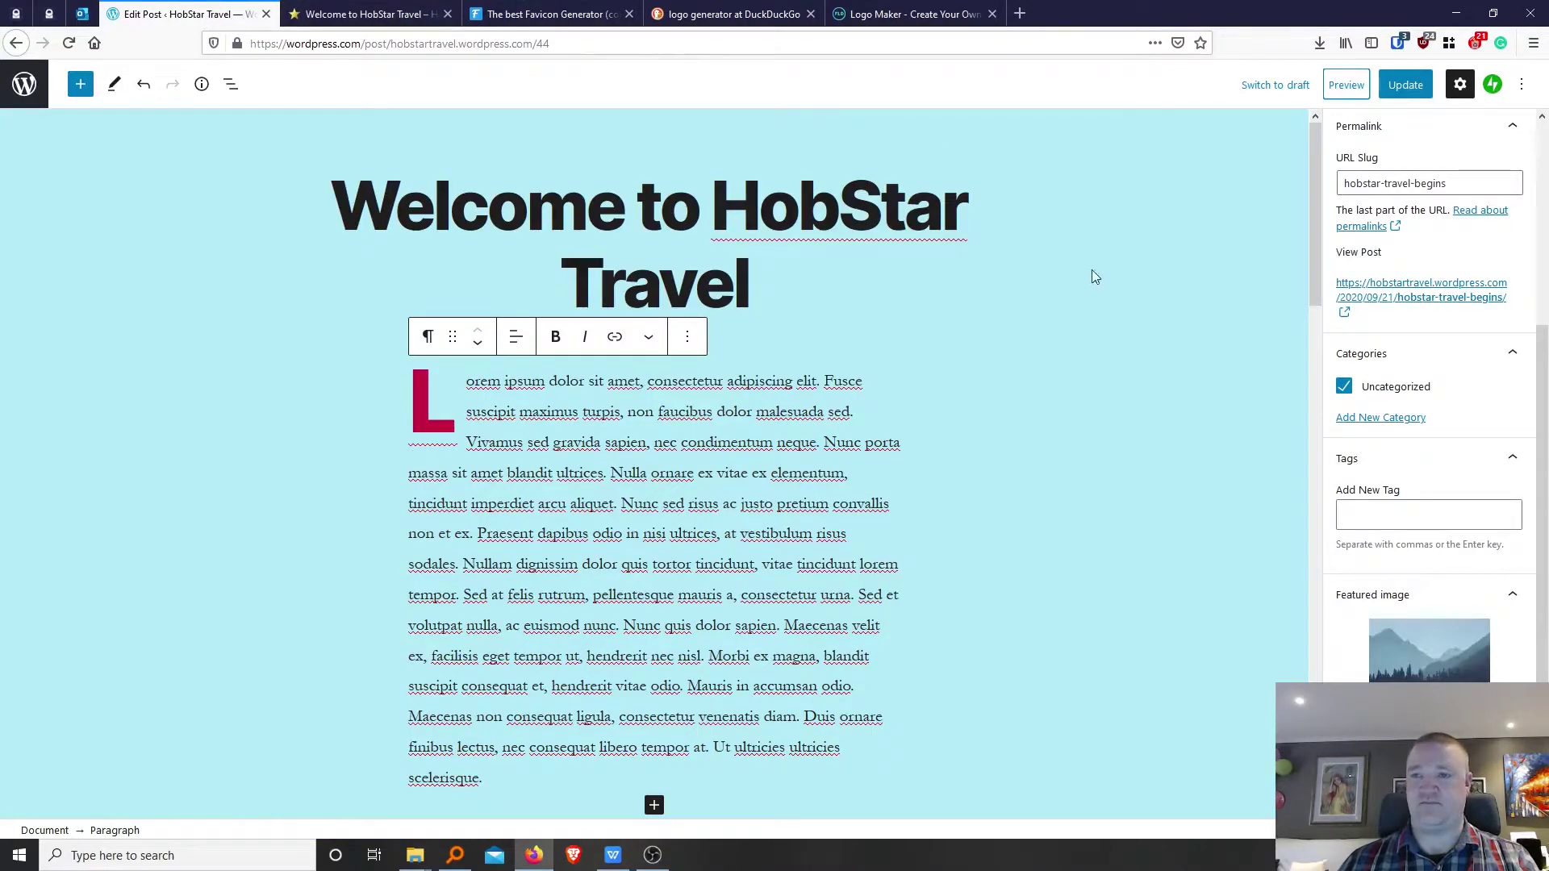
{"action": "right_click", "coordinate": [1346, 89]}
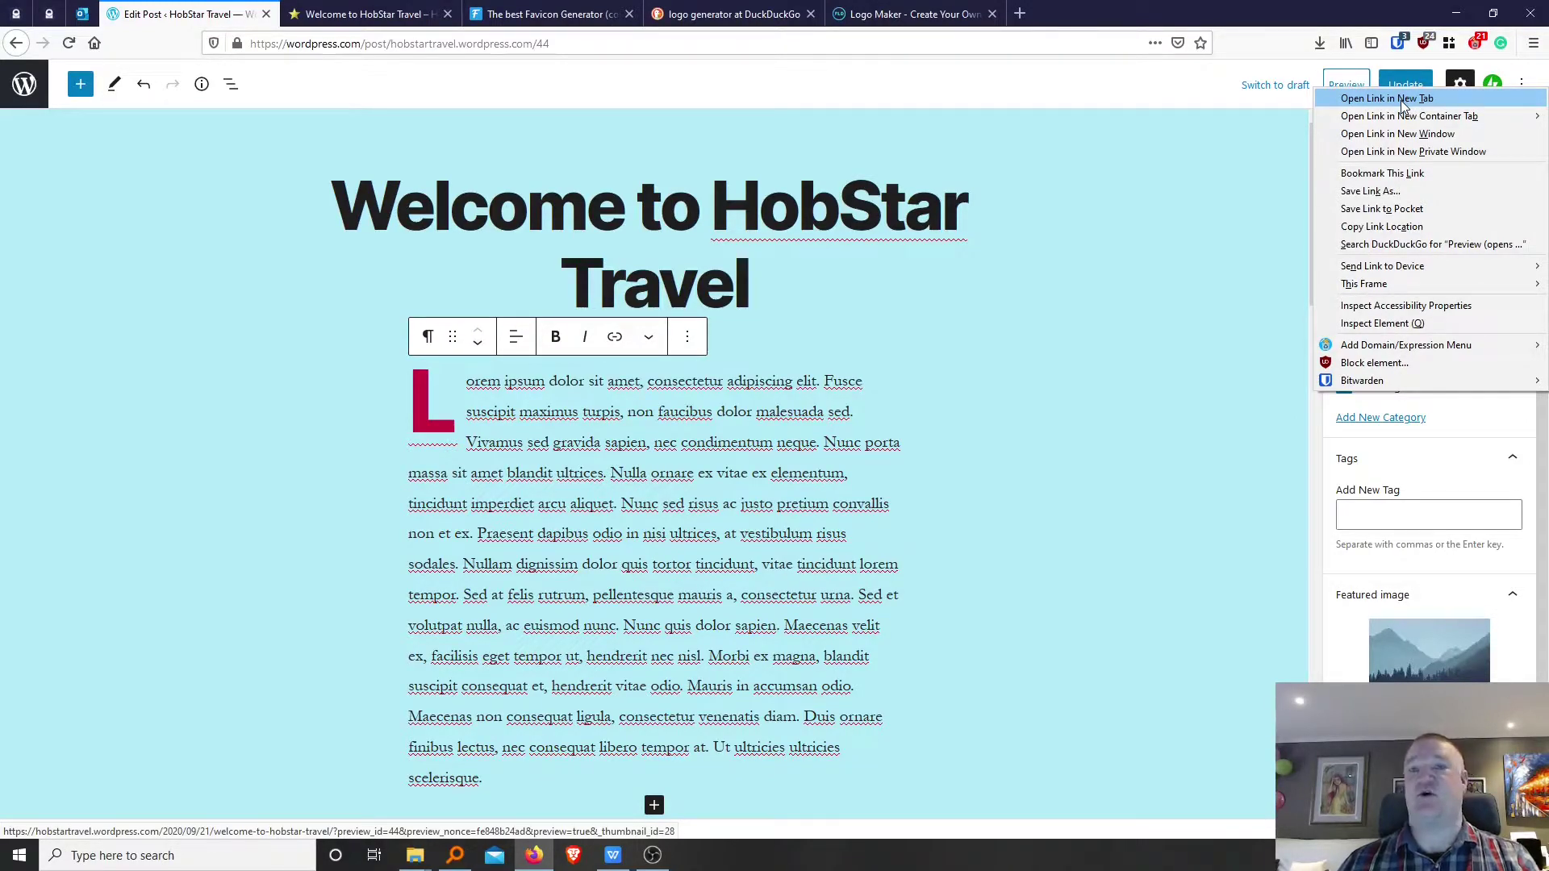
{"action": "left_click", "coordinate": [1362, 8]}
{"action": "left_click", "coordinate": [1353, 91]}
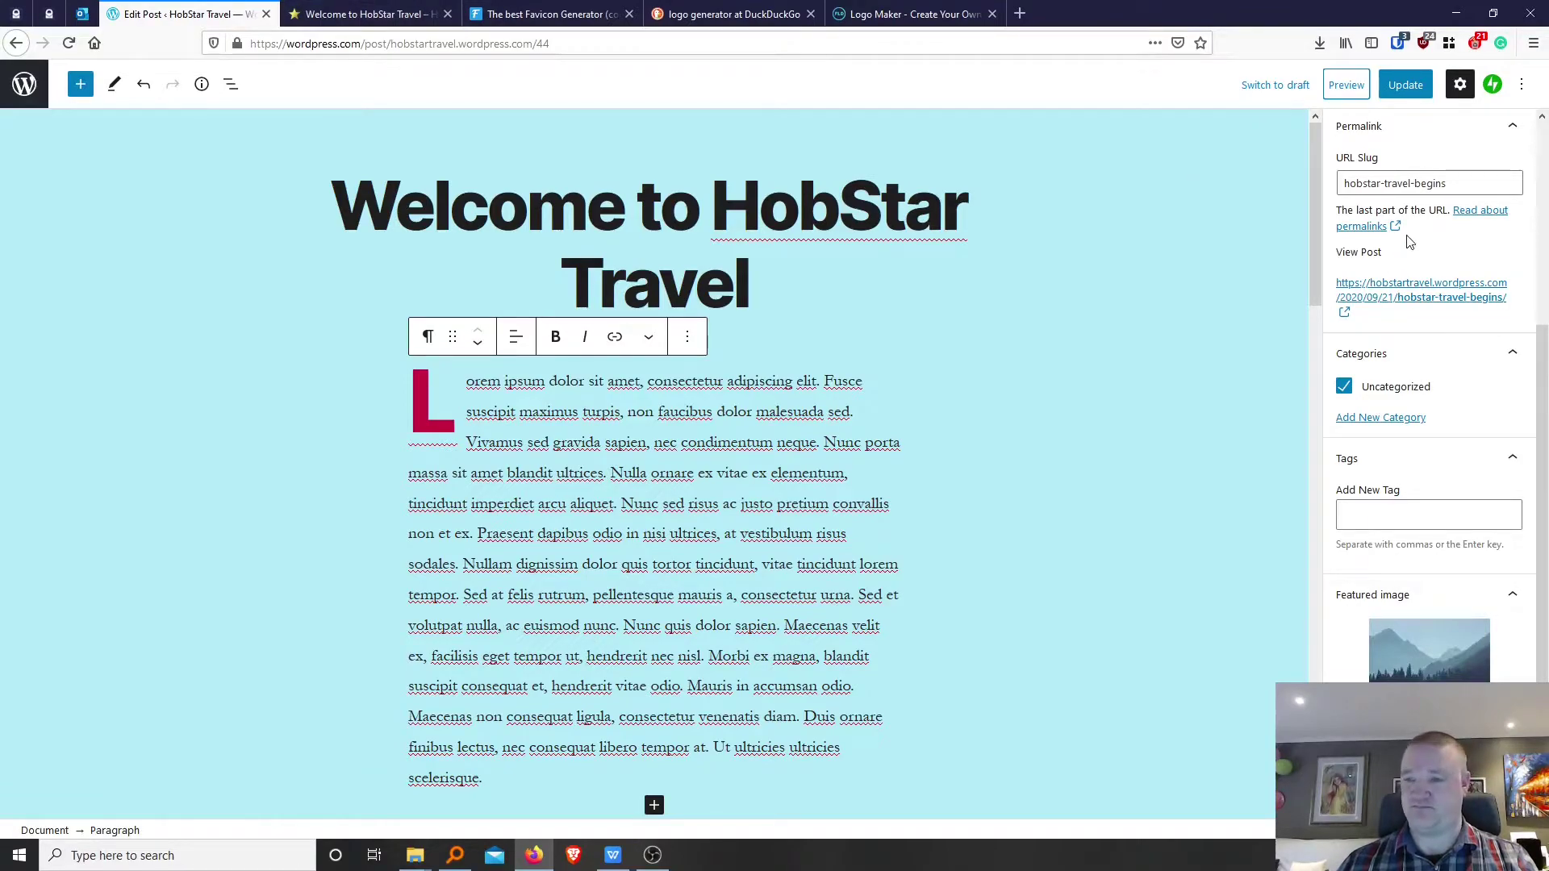
Collapse the Featured image, Categories, Permalink and Tags sections of the post settings.
{"action": "scroll", "coordinate": [1408, 243], "scroll_direction": "down", "scroll_amount": 2}
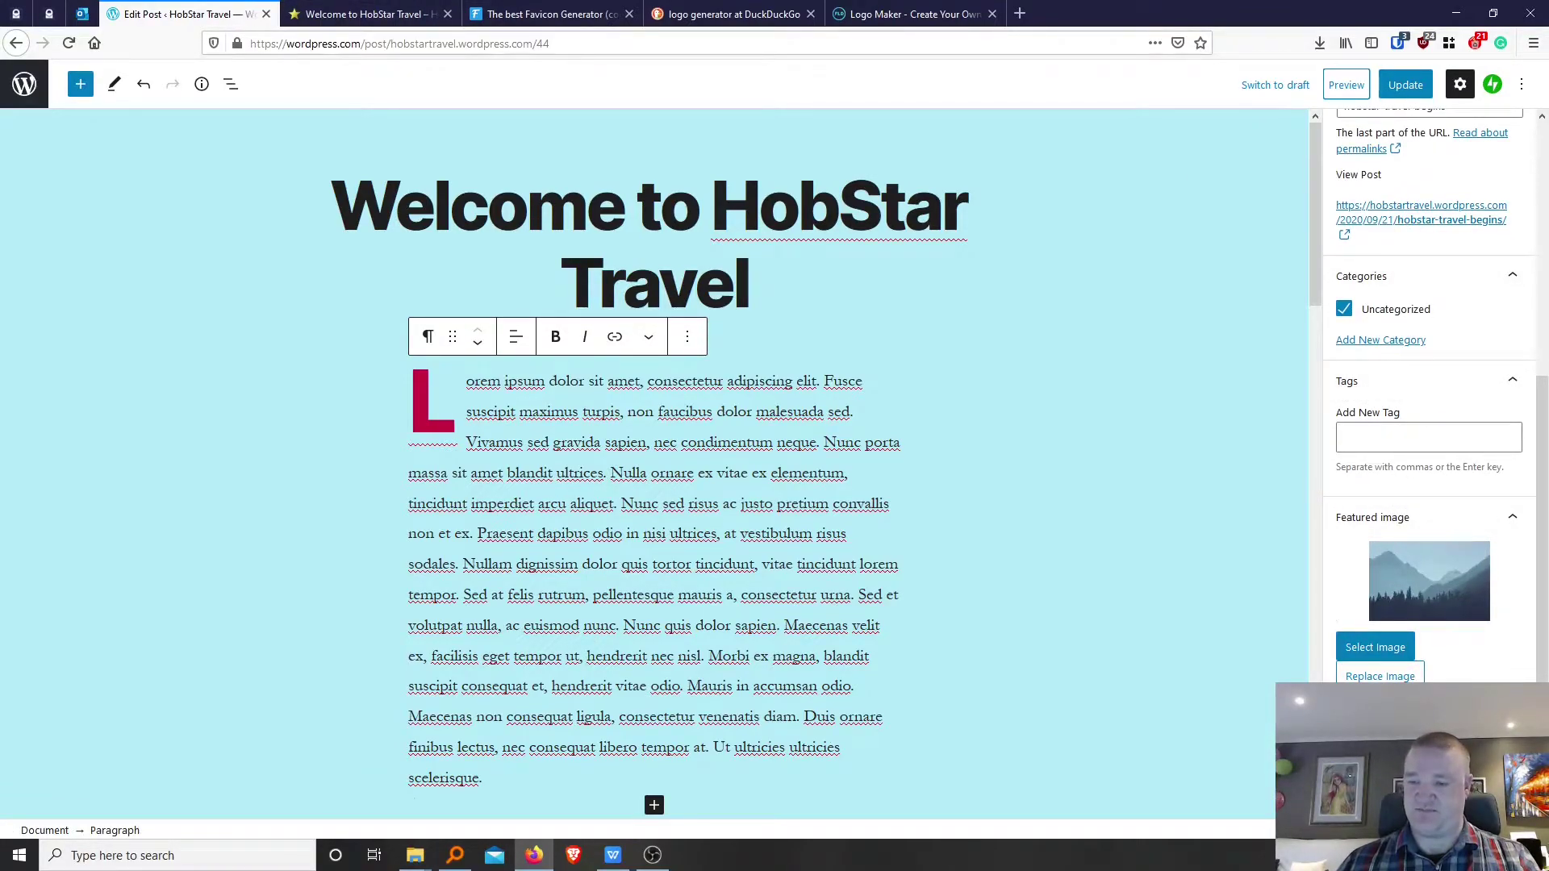
{"action": "scroll", "coordinate": [1485, 468], "scroll_direction": "up", "scroll_amount": 5}
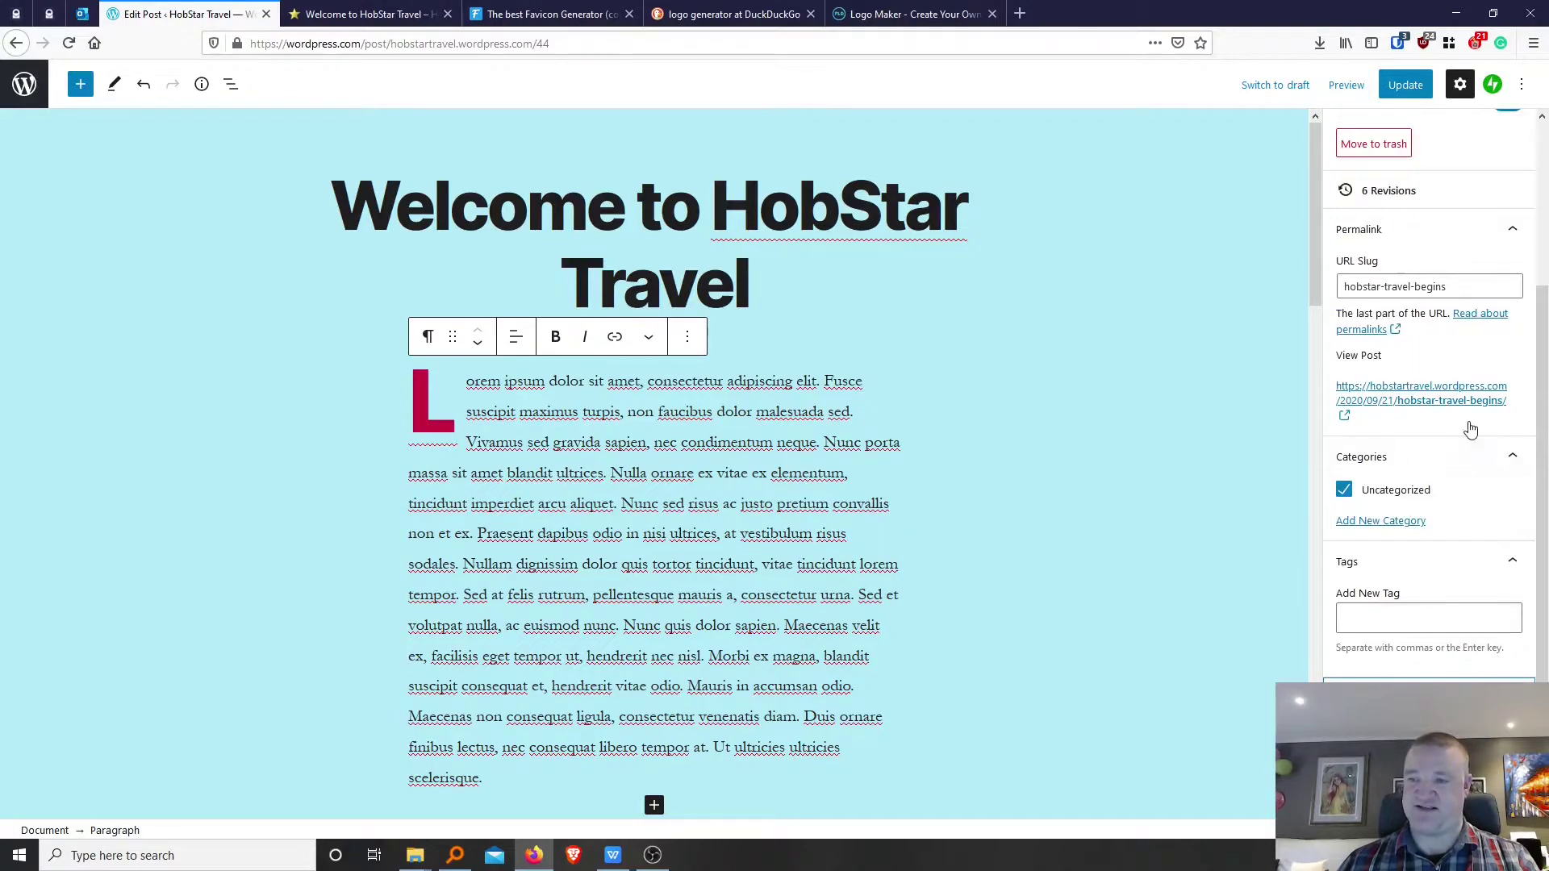
{"action": "left_click", "coordinate": [1438, 462]}
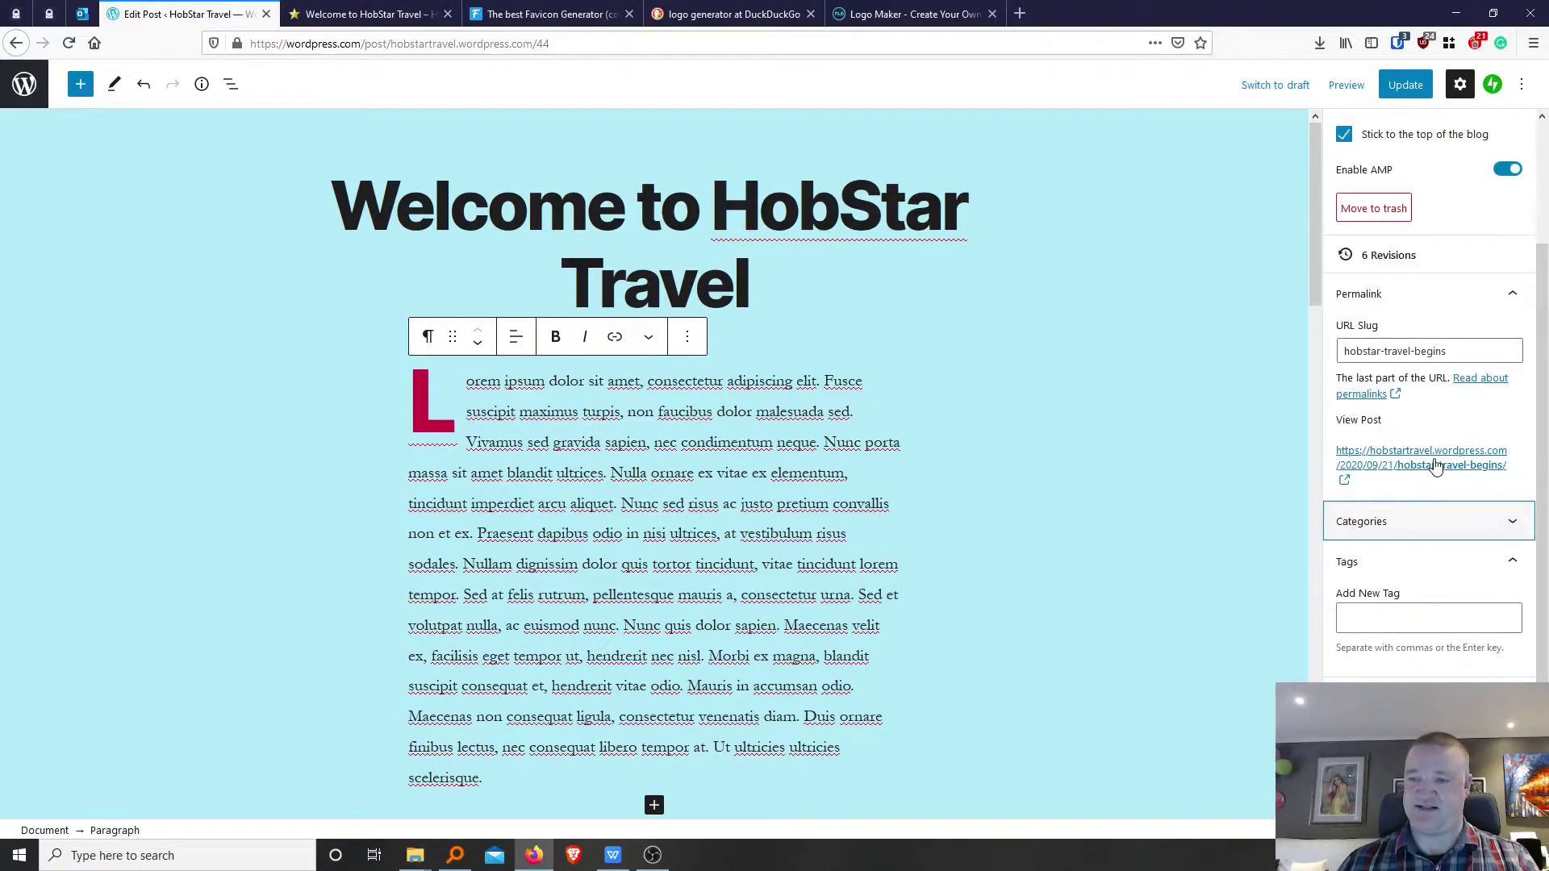
{"action": "left_click", "coordinate": [1407, 297]}
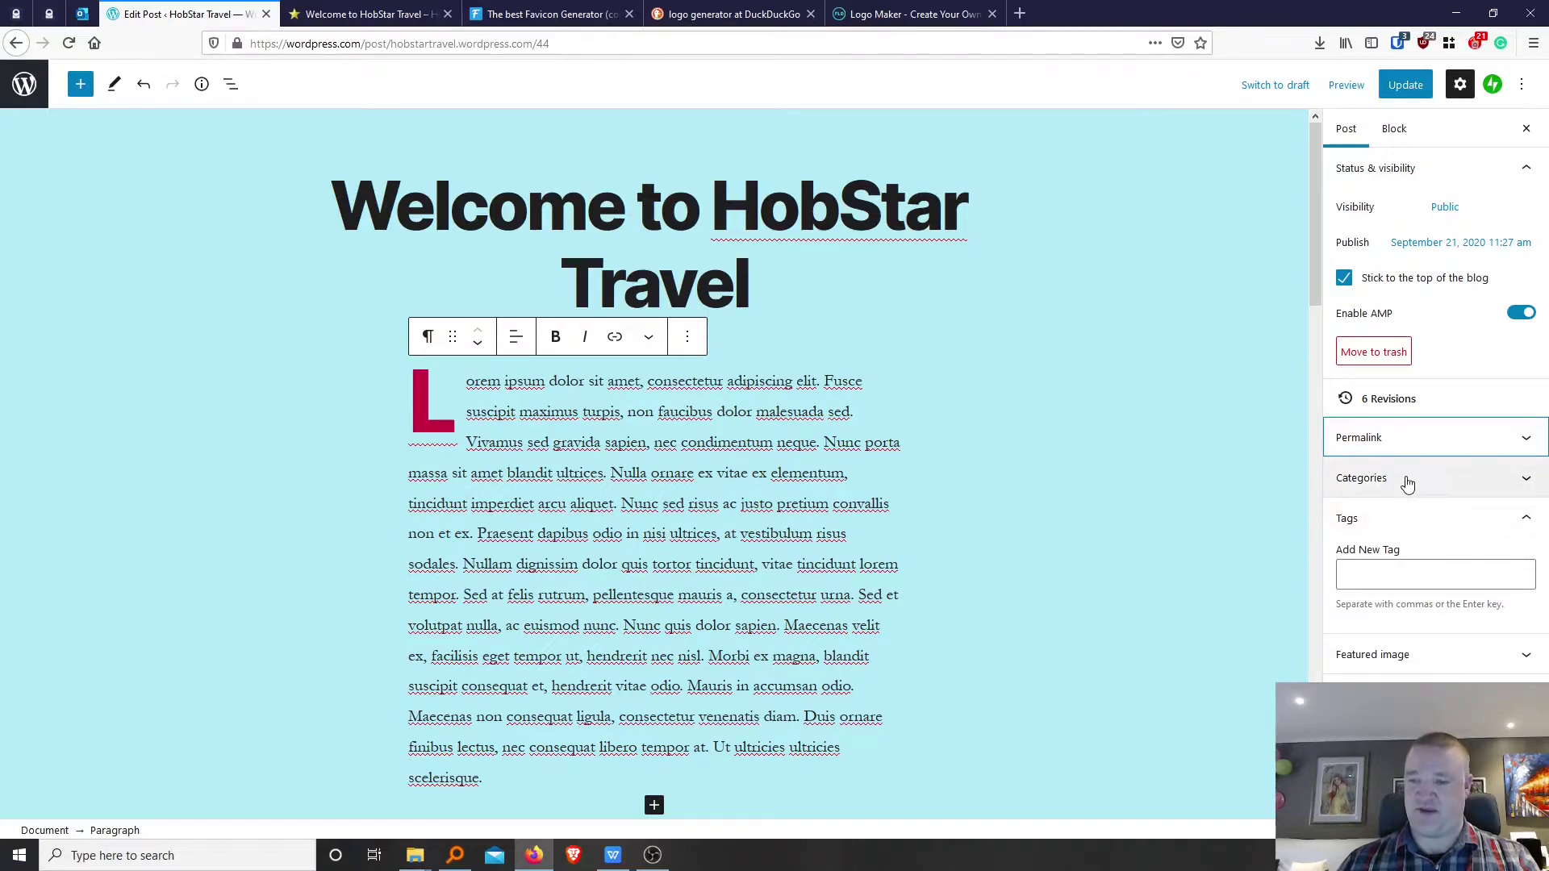
{"action": "left_click", "coordinate": [1386, 533]}
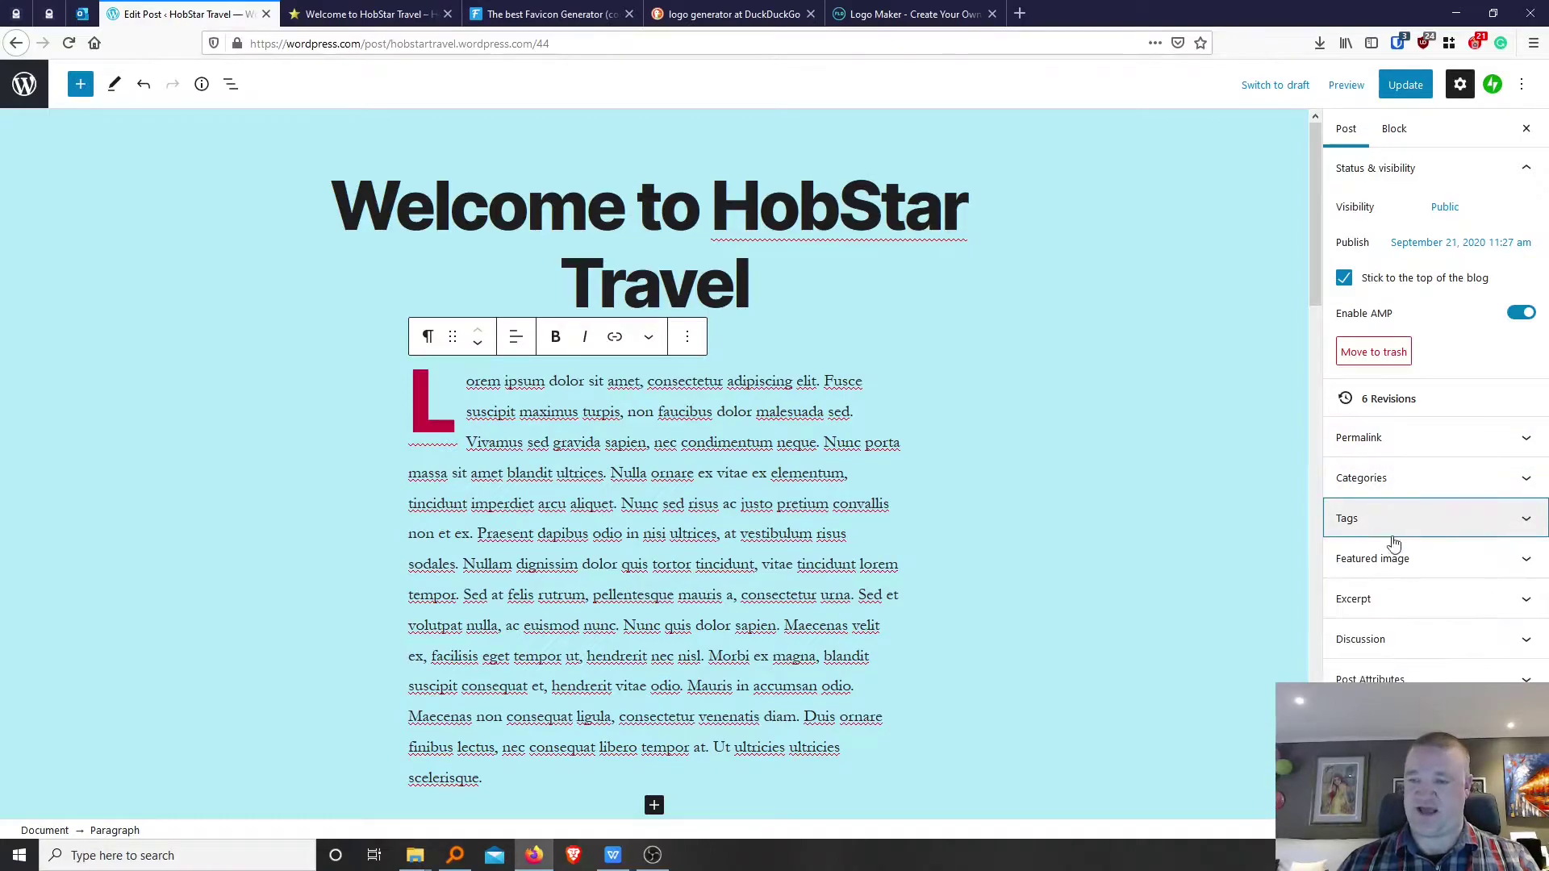
Fill the post excerpt with "Integer nulla orci, convallis ut rutrum sed", copied from the paragraph below the My Holiday image.
{"action": "left_click", "coordinate": [1408, 605]}
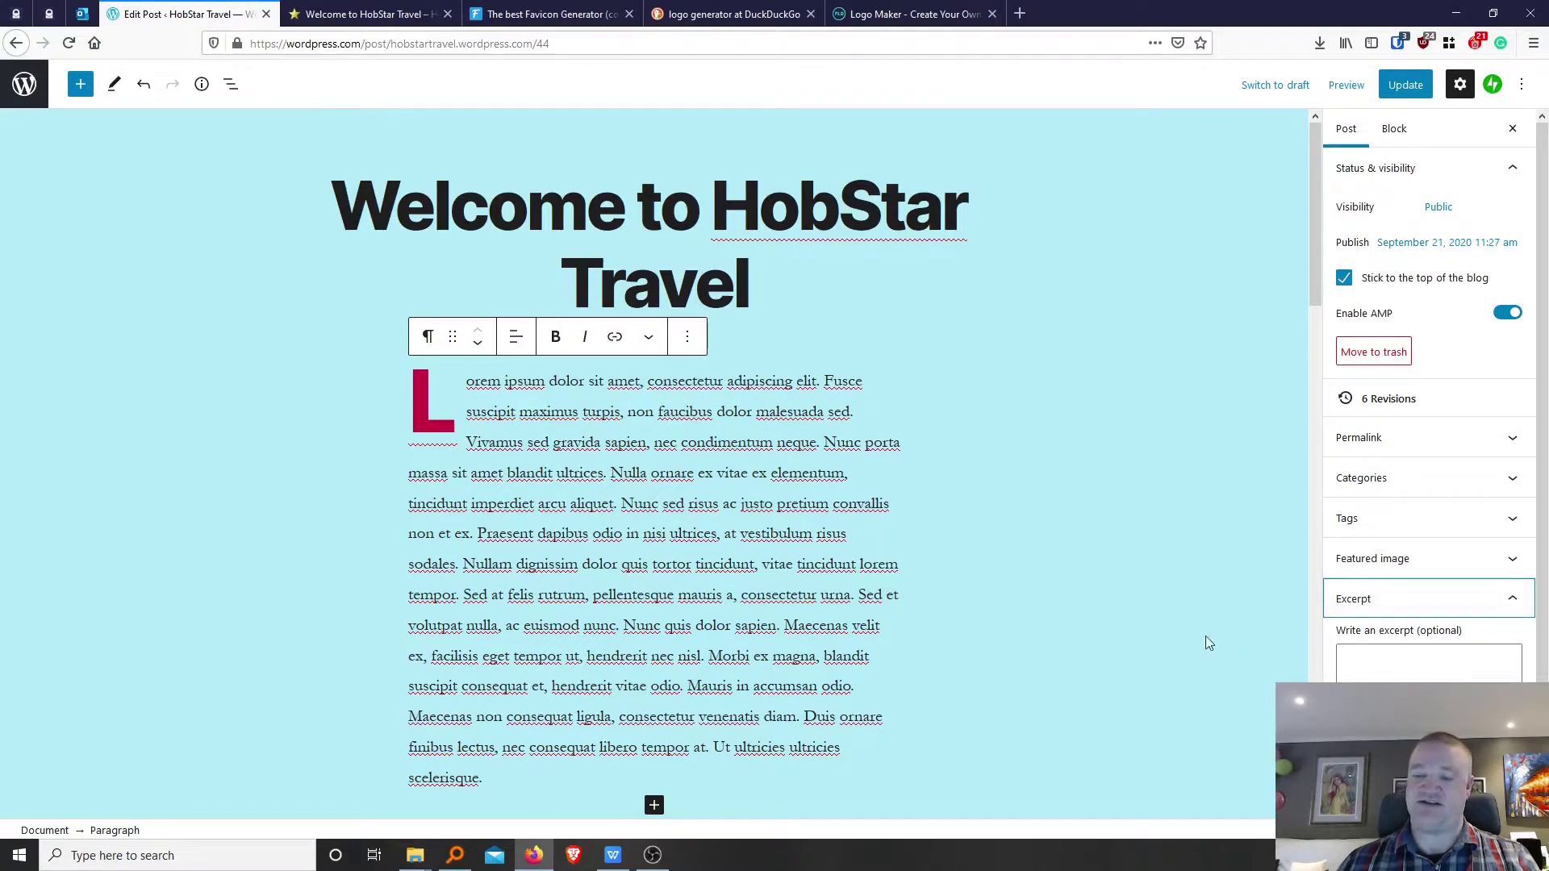
{"action": "scroll", "coordinate": [666, 613], "scroll_direction": "down", "scroll_amount": 9}
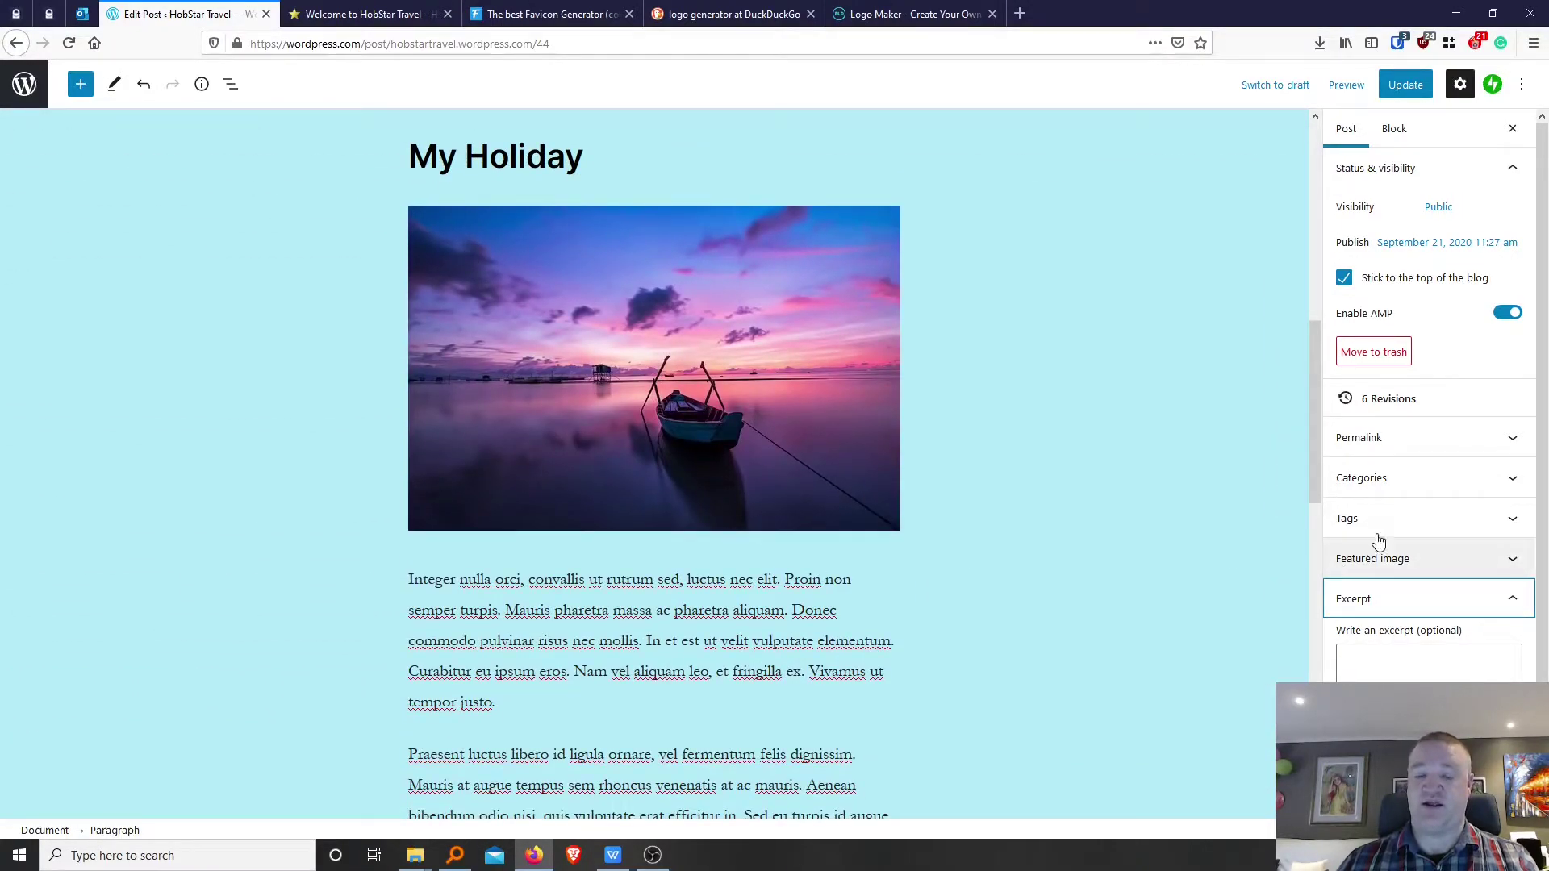
{"action": "left_click_drag", "start_coordinate": [408, 583], "coordinate": [682, 580]}
{"action": "key", "text": "ctrl+c"}
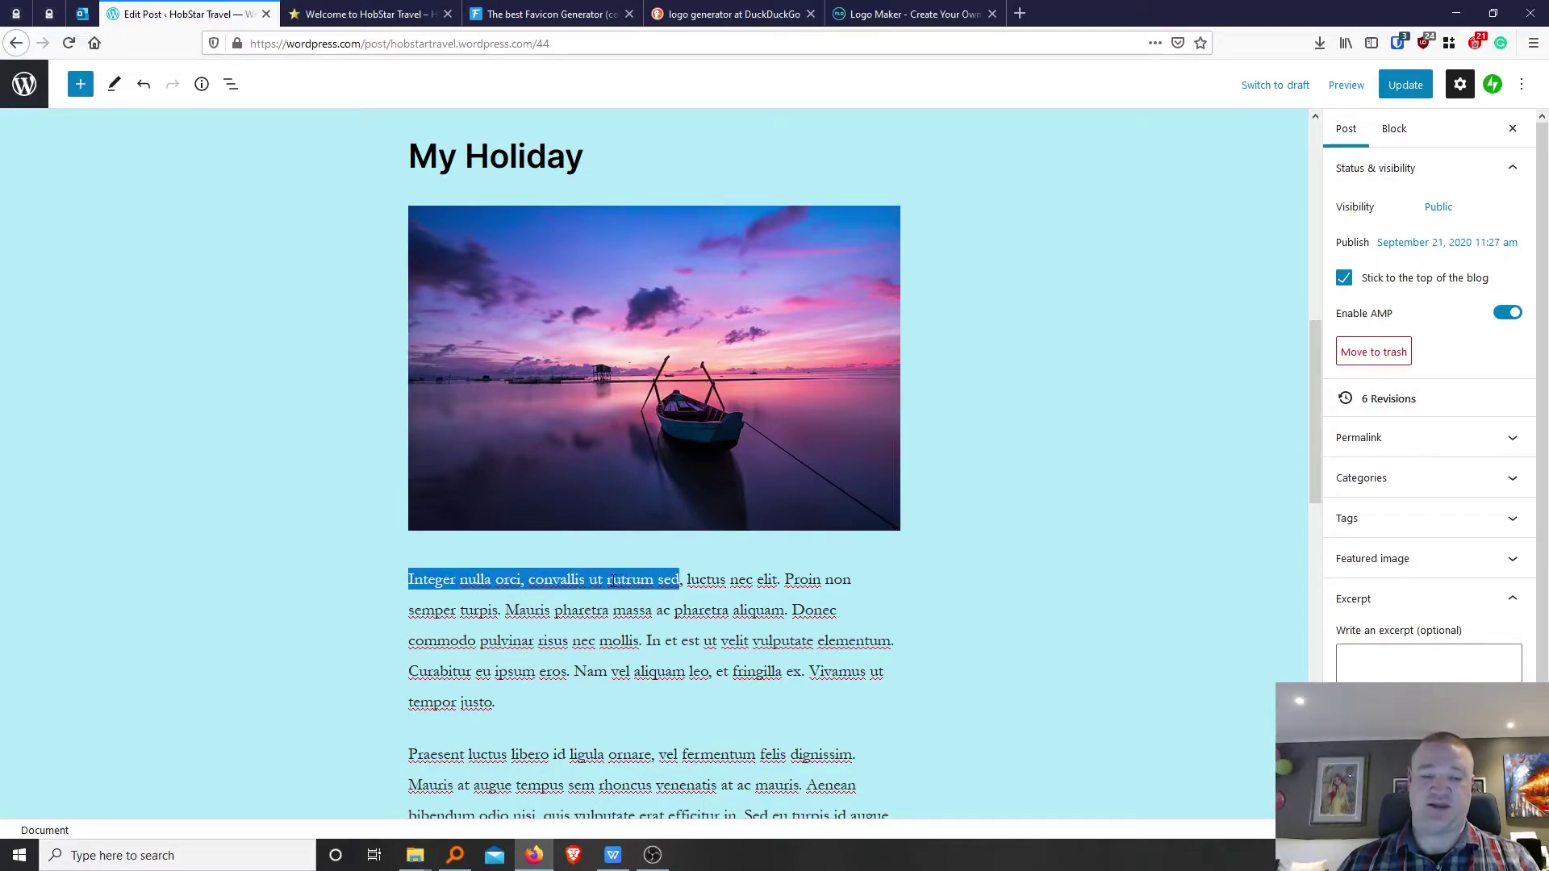
{"action": "left_click", "coordinate": [1395, 680]}
{"action": "key", "text": "ctrl+v"}
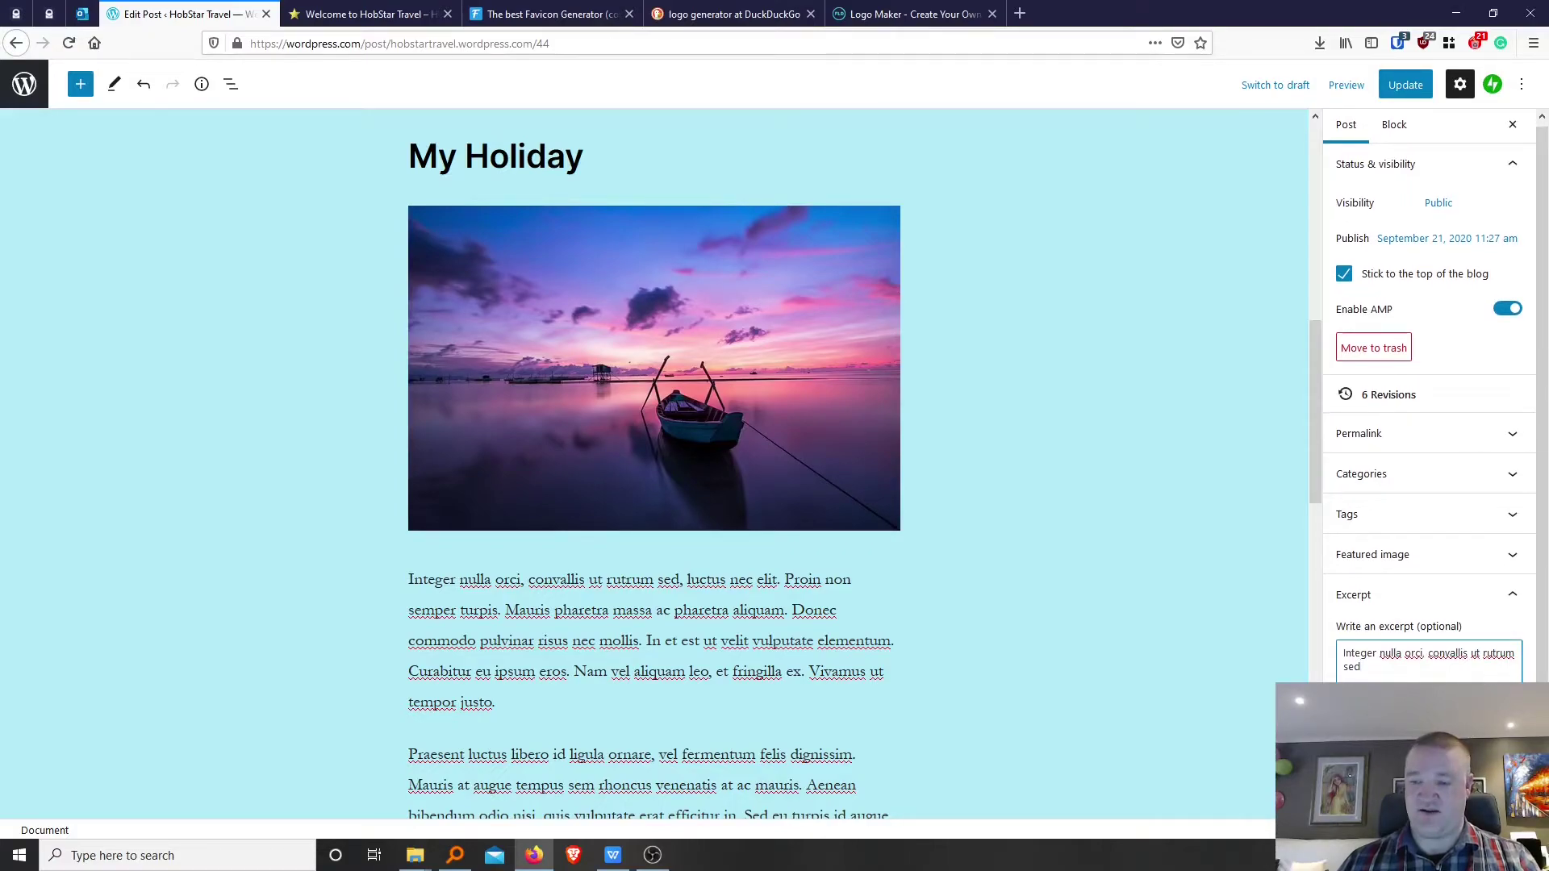
Collapse the Excerpt section, expand the Discussion settings and update the post.
{"action": "left_click", "coordinate": [1417, 604]}
{"action": "left_click", "coordinate": [1408, 645]}
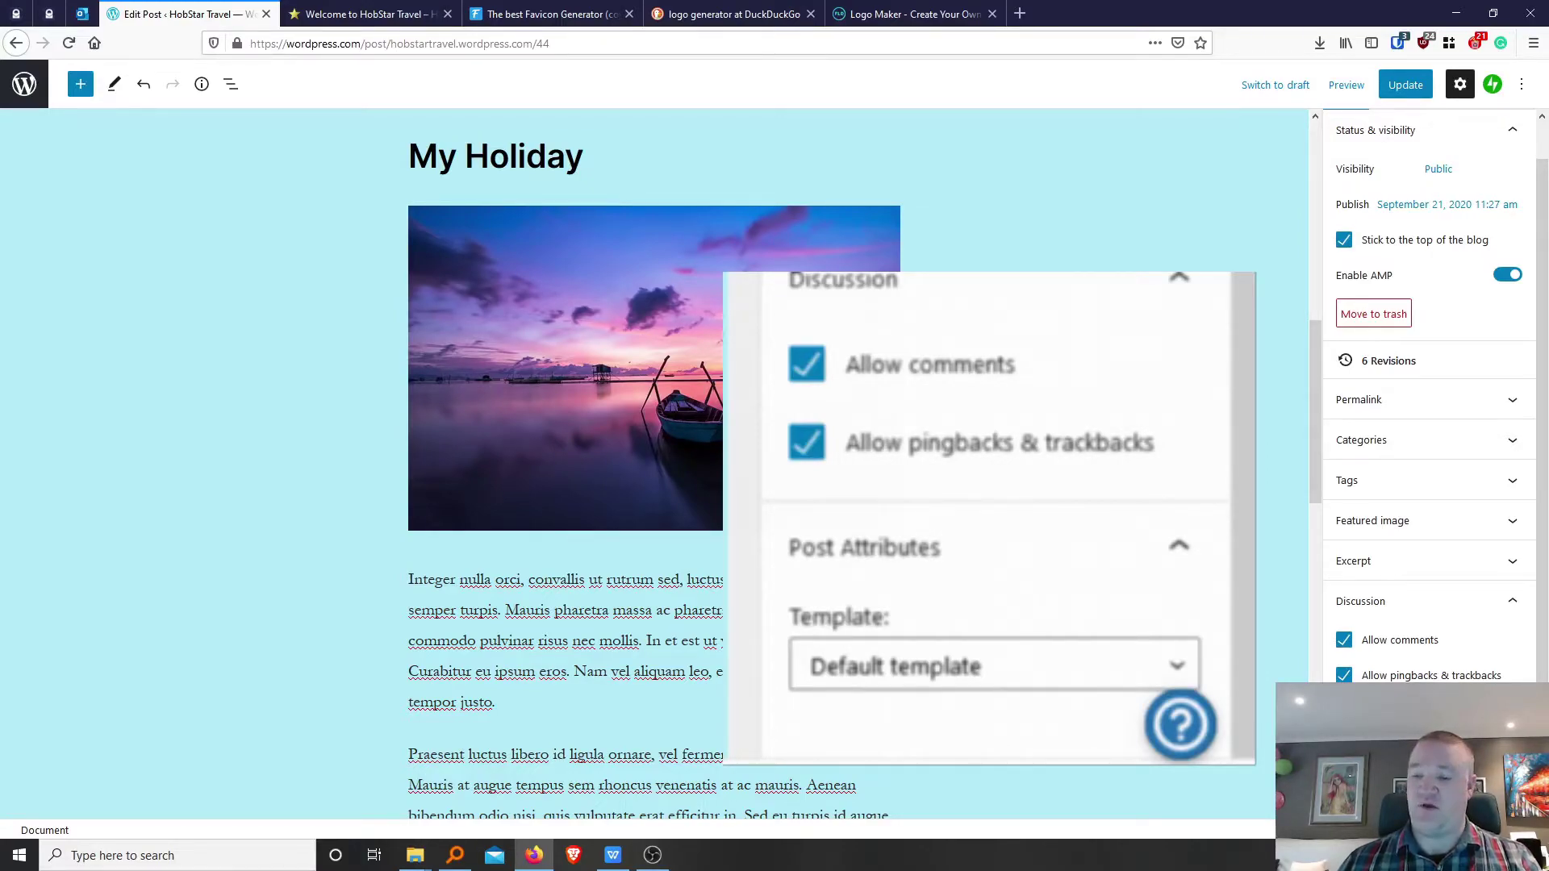
{"action": "scroll", "coordinate": [1501, 404], "scroll_direction": "up", "scroll_amount": 1}
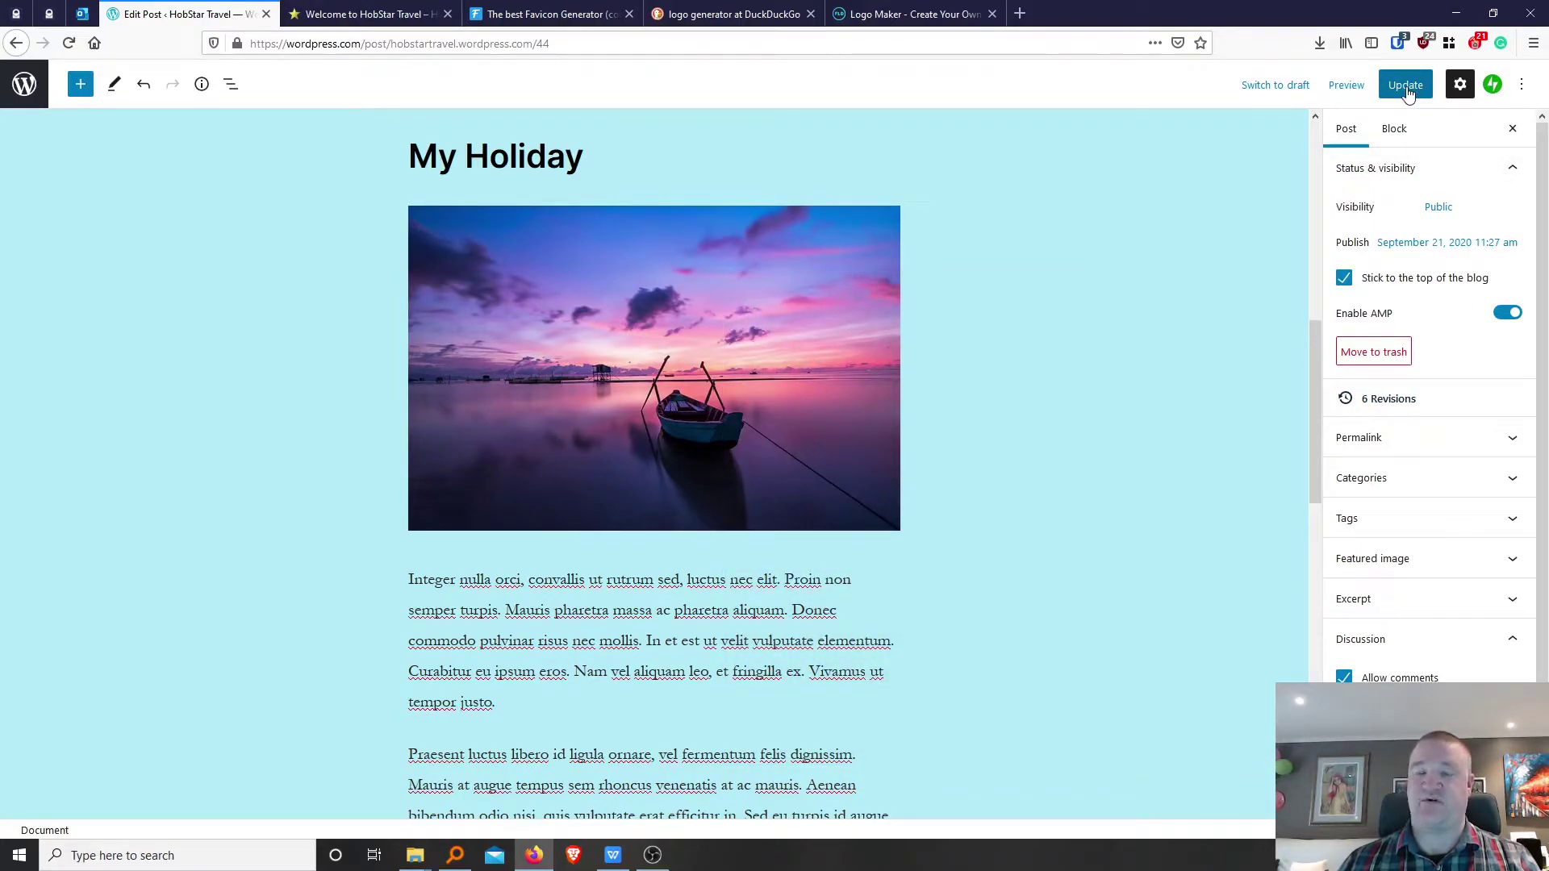
{"action": "left_click", "coordinate": [1407, 91]}
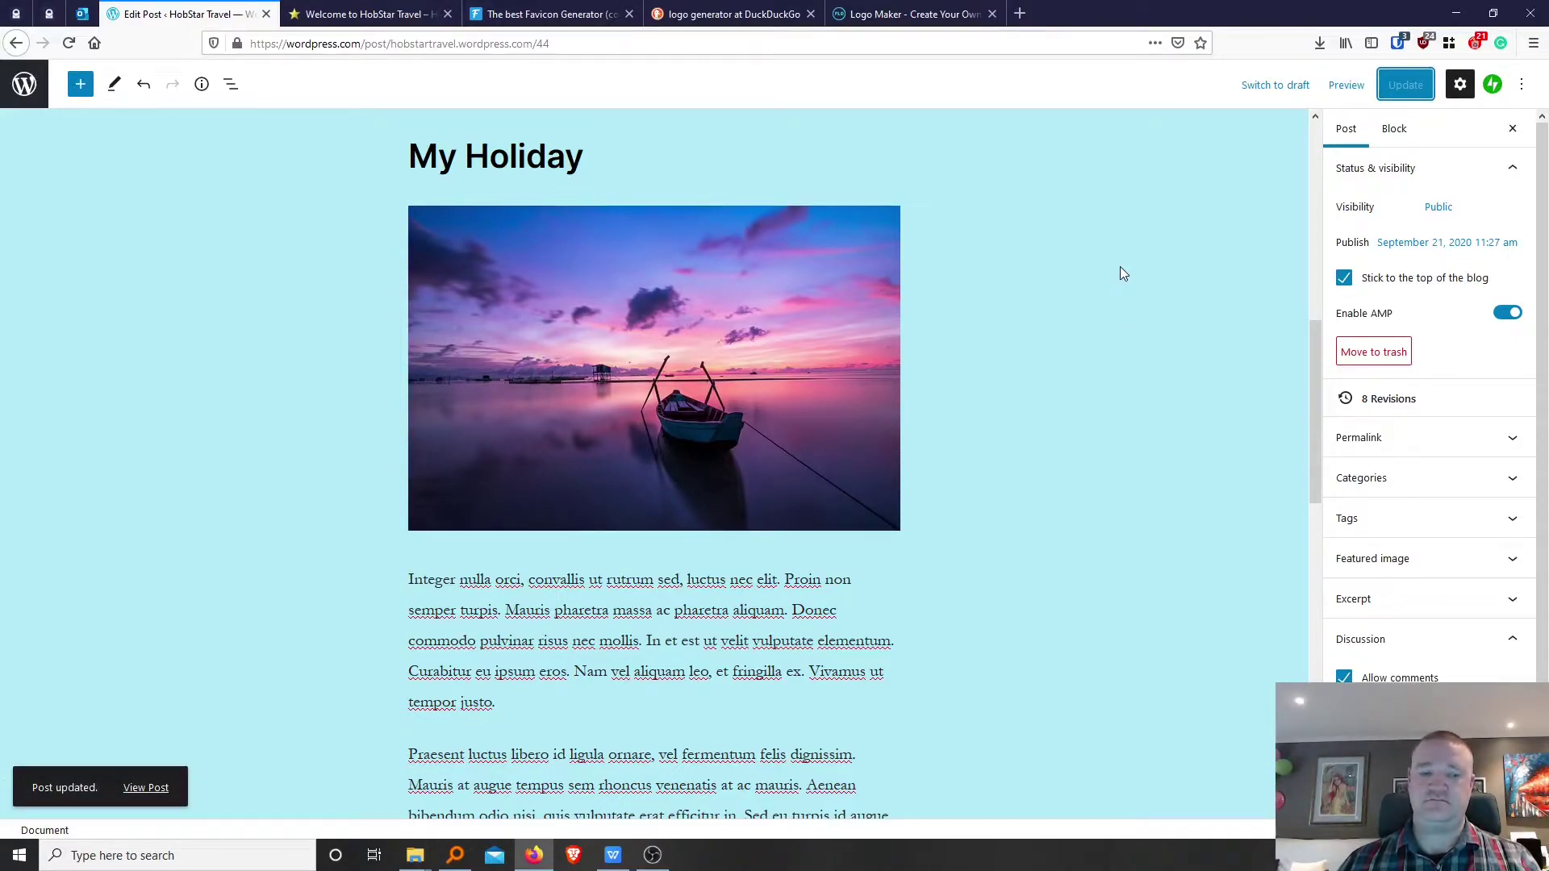
View the updated post in a new browser tab and check its URL and the excerpt below the title.
{"action": "middle_click", "coordinate": [145, 797]}
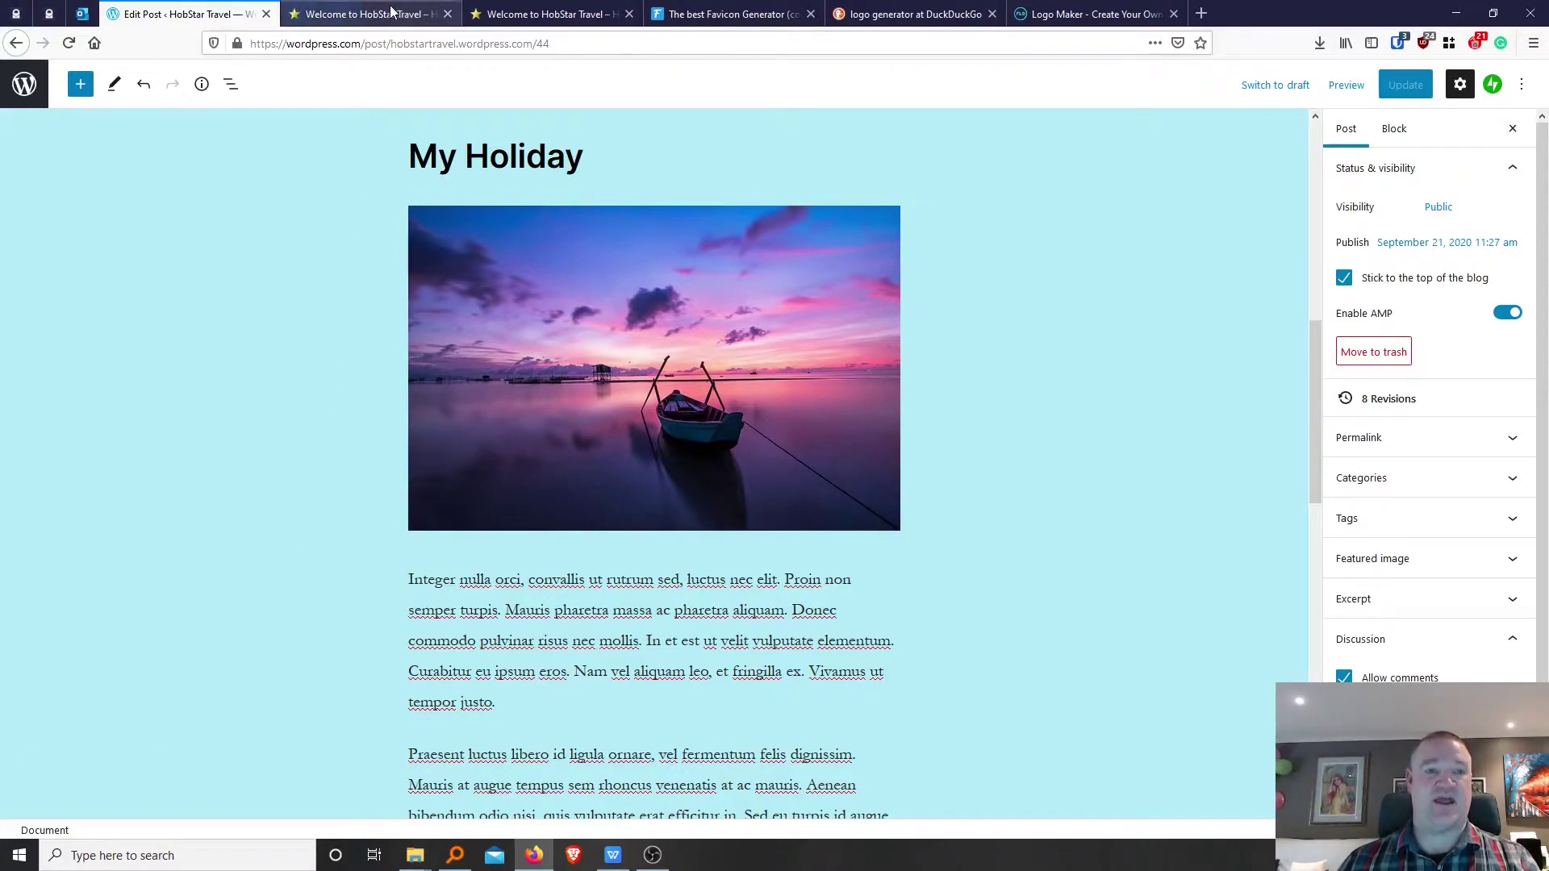
{"action": "left_click", "coordinate": [393, 14]}
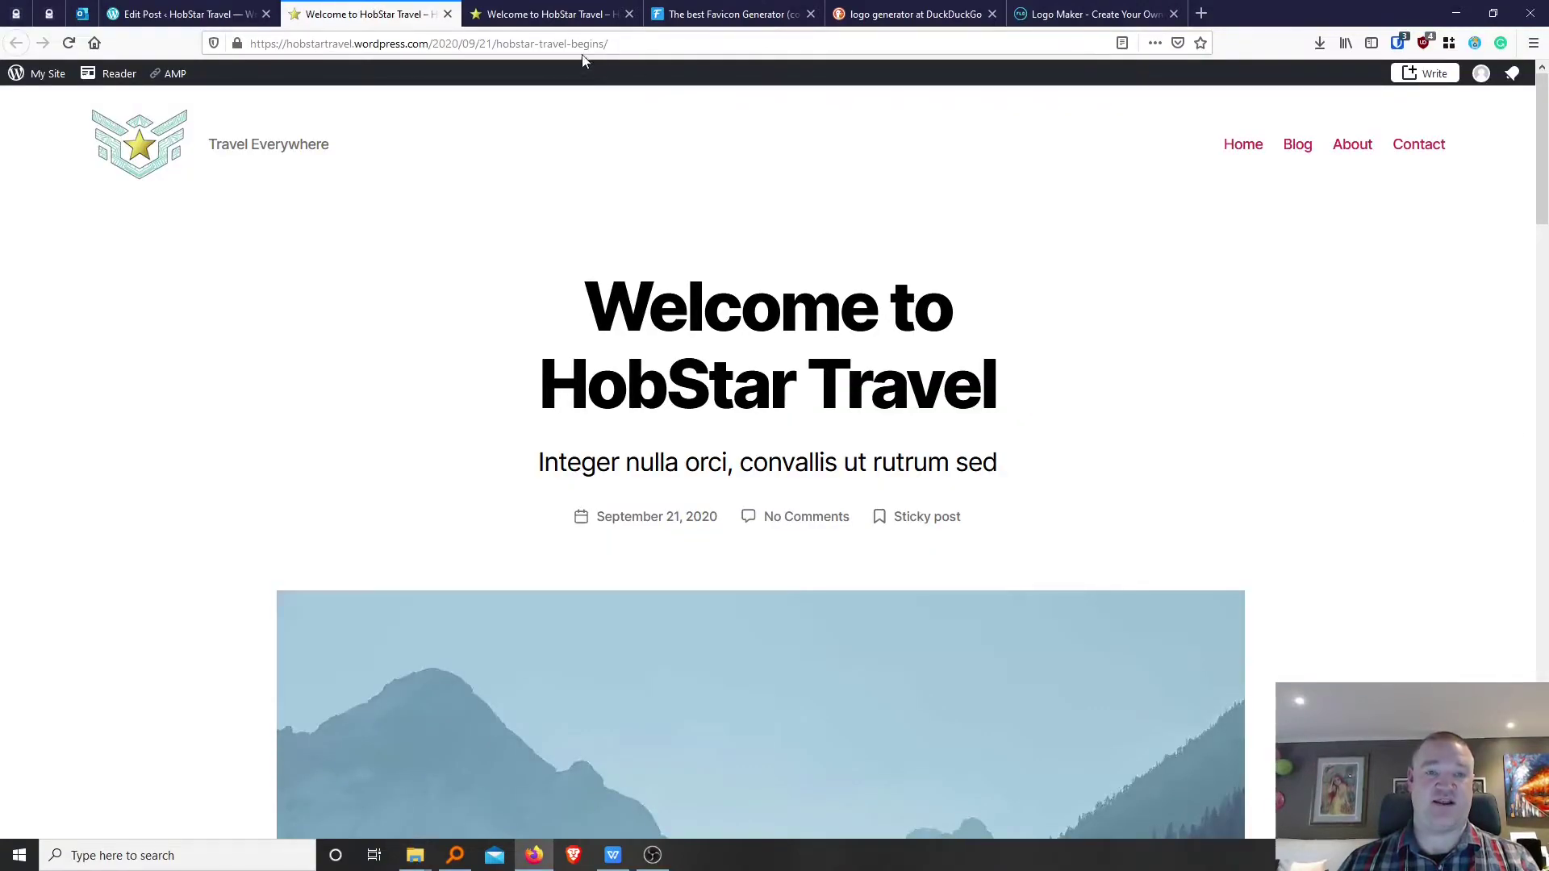
{"action": "left_click_drag", "start_coordinate": [496, 45], "coordinate": [612, 45]}
{"action": "left_click", "coordinate": [611, 44]}
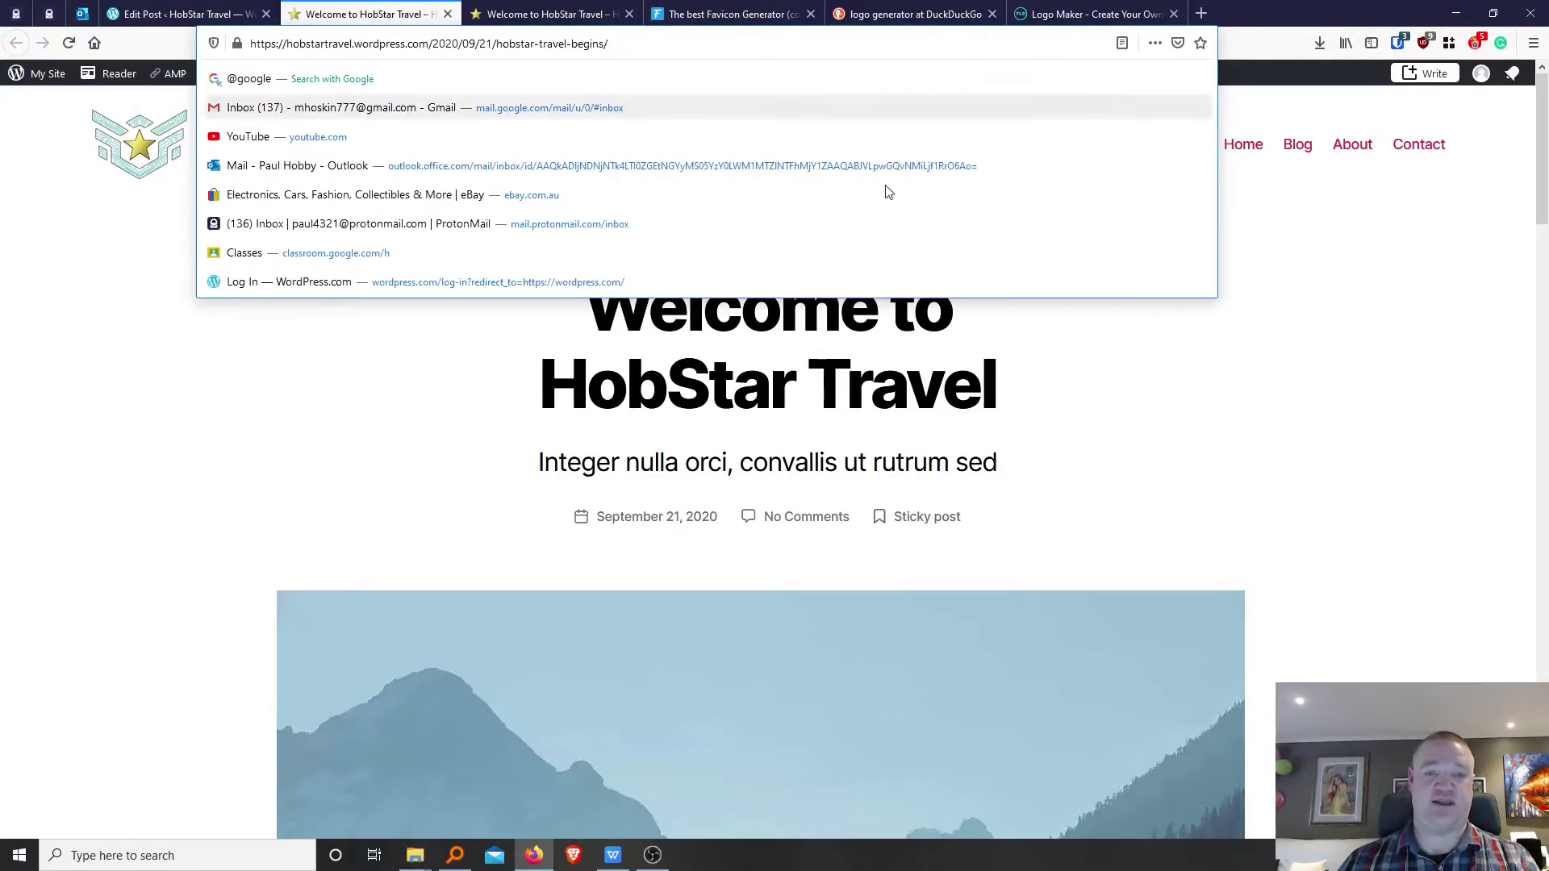
{"action": "left_click", "coordinate": [1215, 462]}
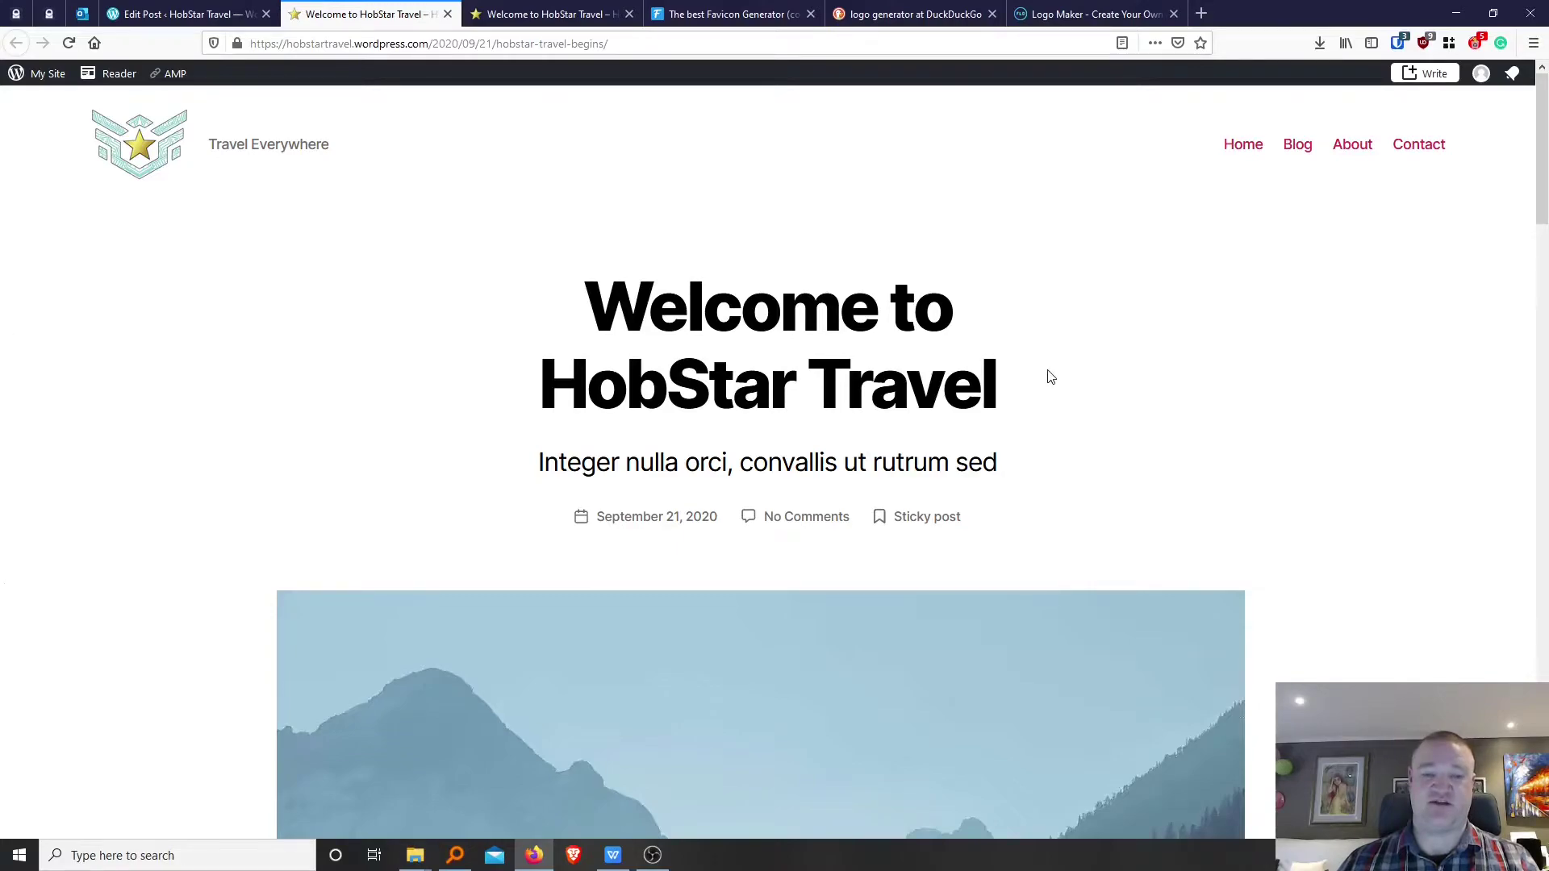
{"action": "left_click_drag", "start_coordinate": [548, 468], "coordinate": [1073, 472]}
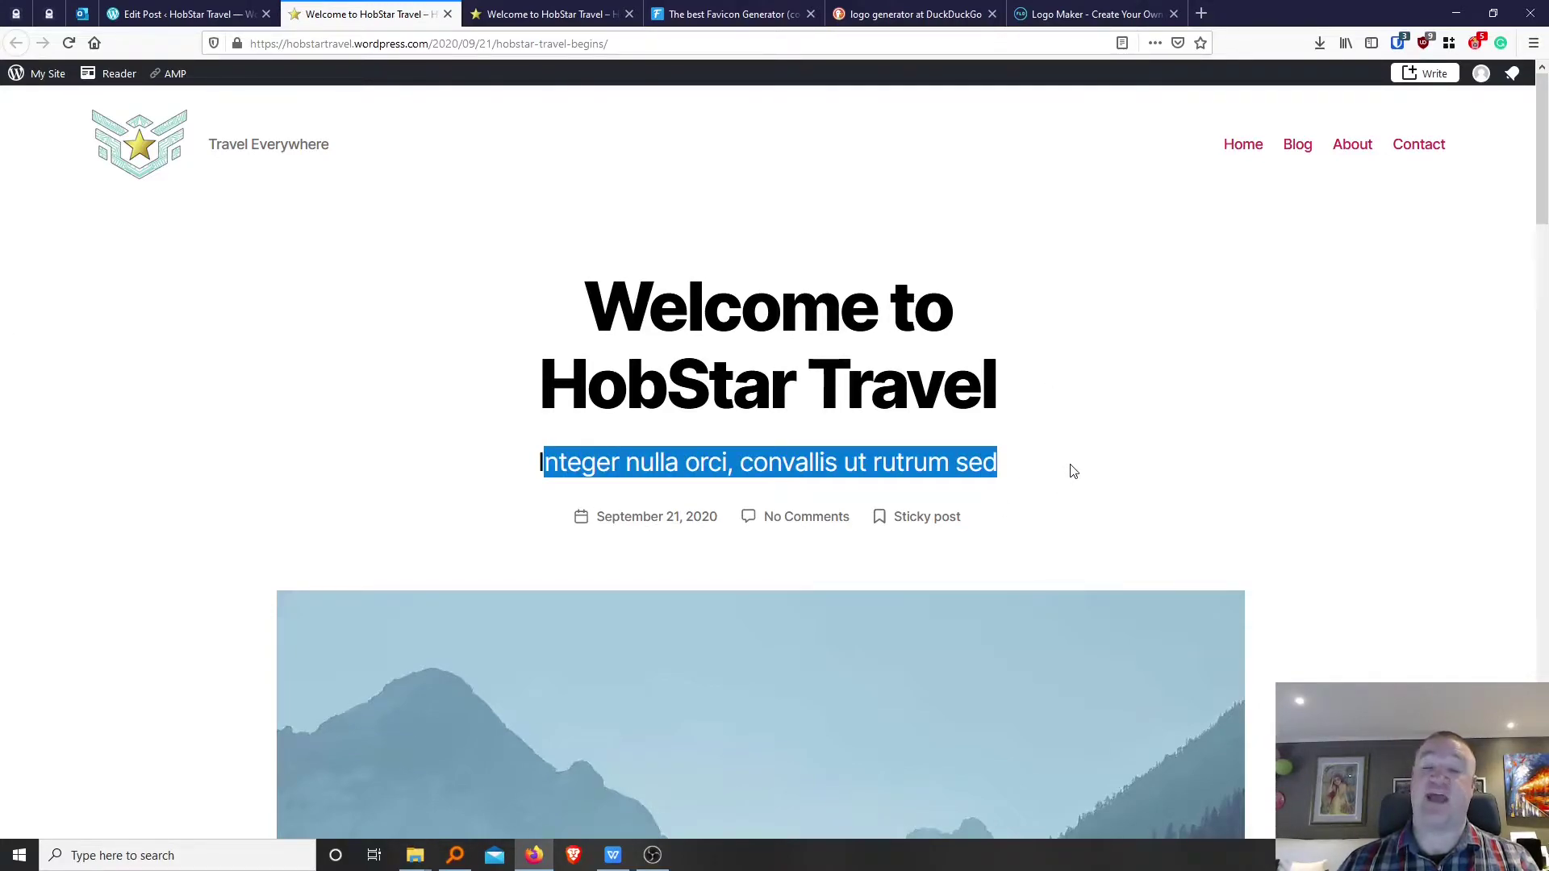
{"action": "left_click", "coordinate": [1070, 472]}
Look through the published post from the featured image down to the sharing options and the Leave a Reply section.
{"action": "scroll", "coordinate": [690, 533], "scroll_direction": "down", "scroll_amount": 1}
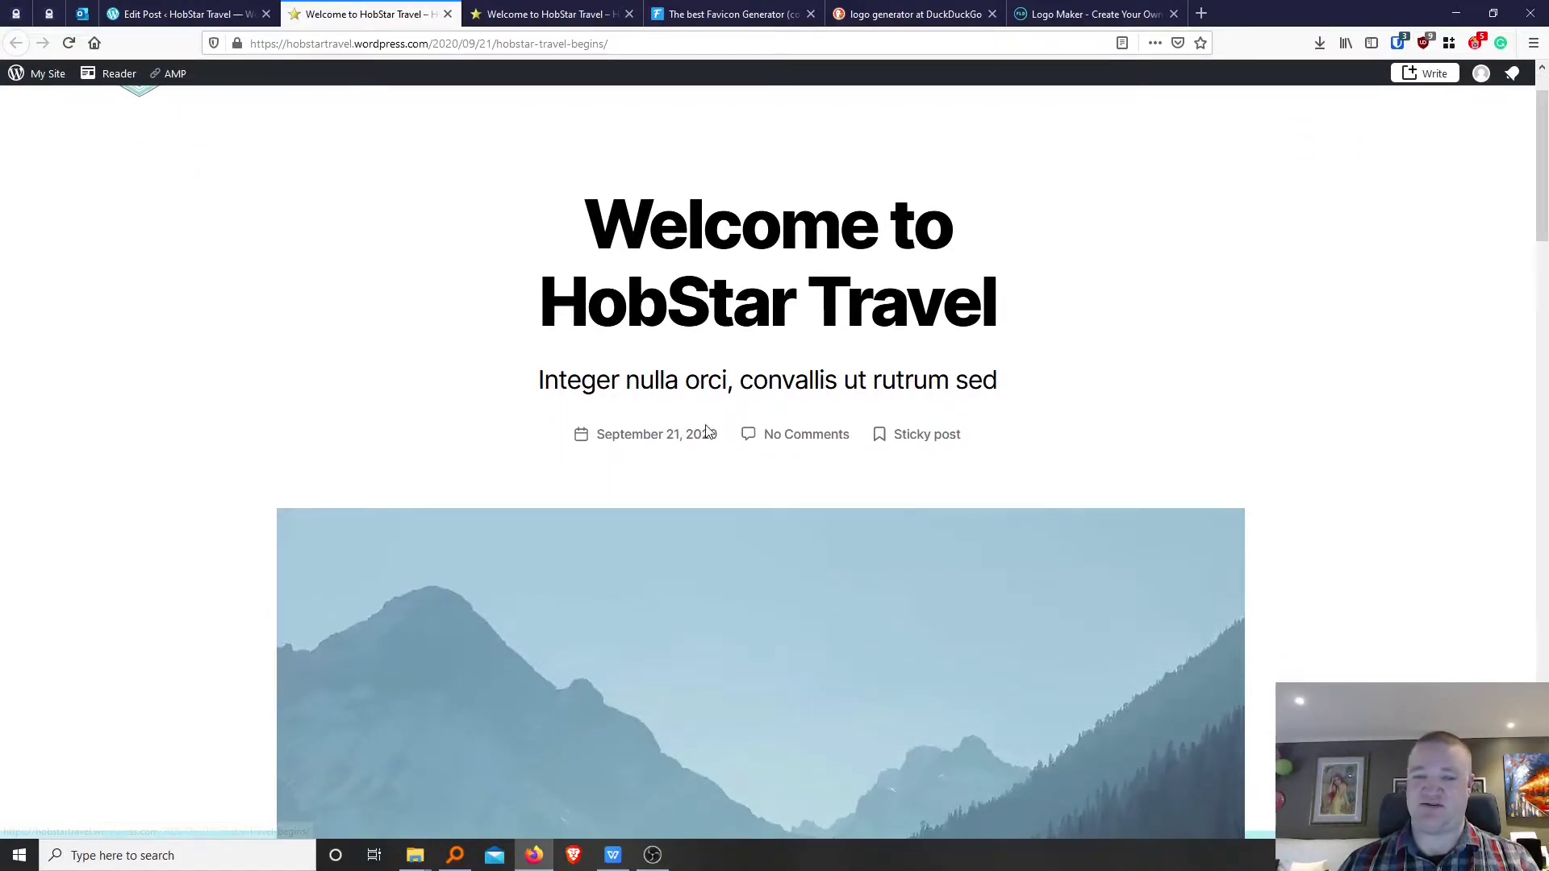
{"action": "scroll", "coordinate": [768, 459], "scroll_direction": "down", "scroll_amount": 5}
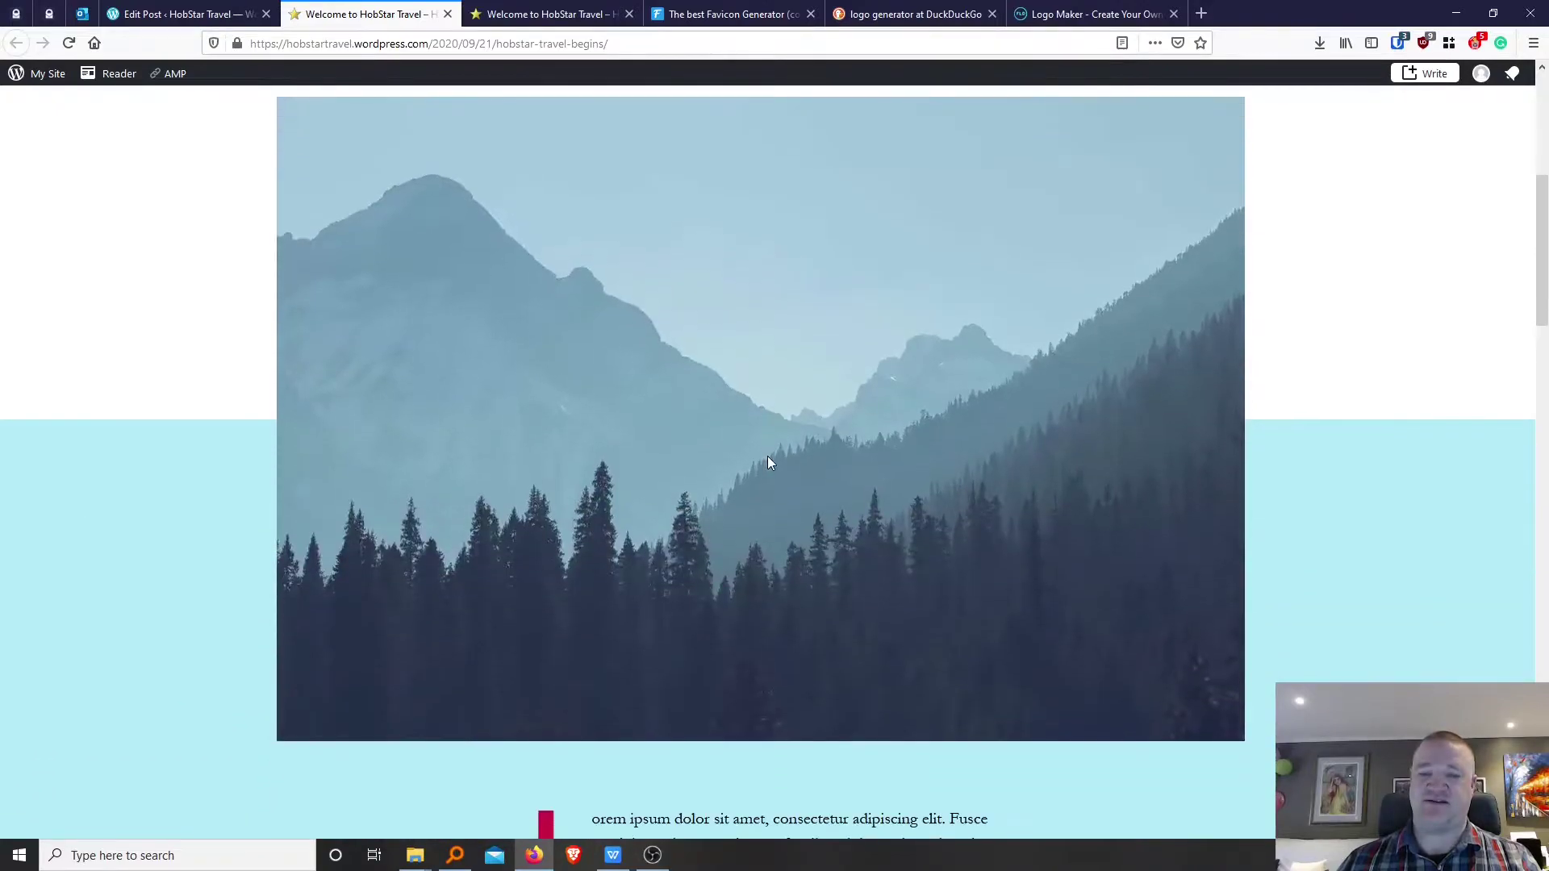
{"action": "scroll", "coordinate": [767, 462], "scroll_direction": "down", "scroll_amount": 5}
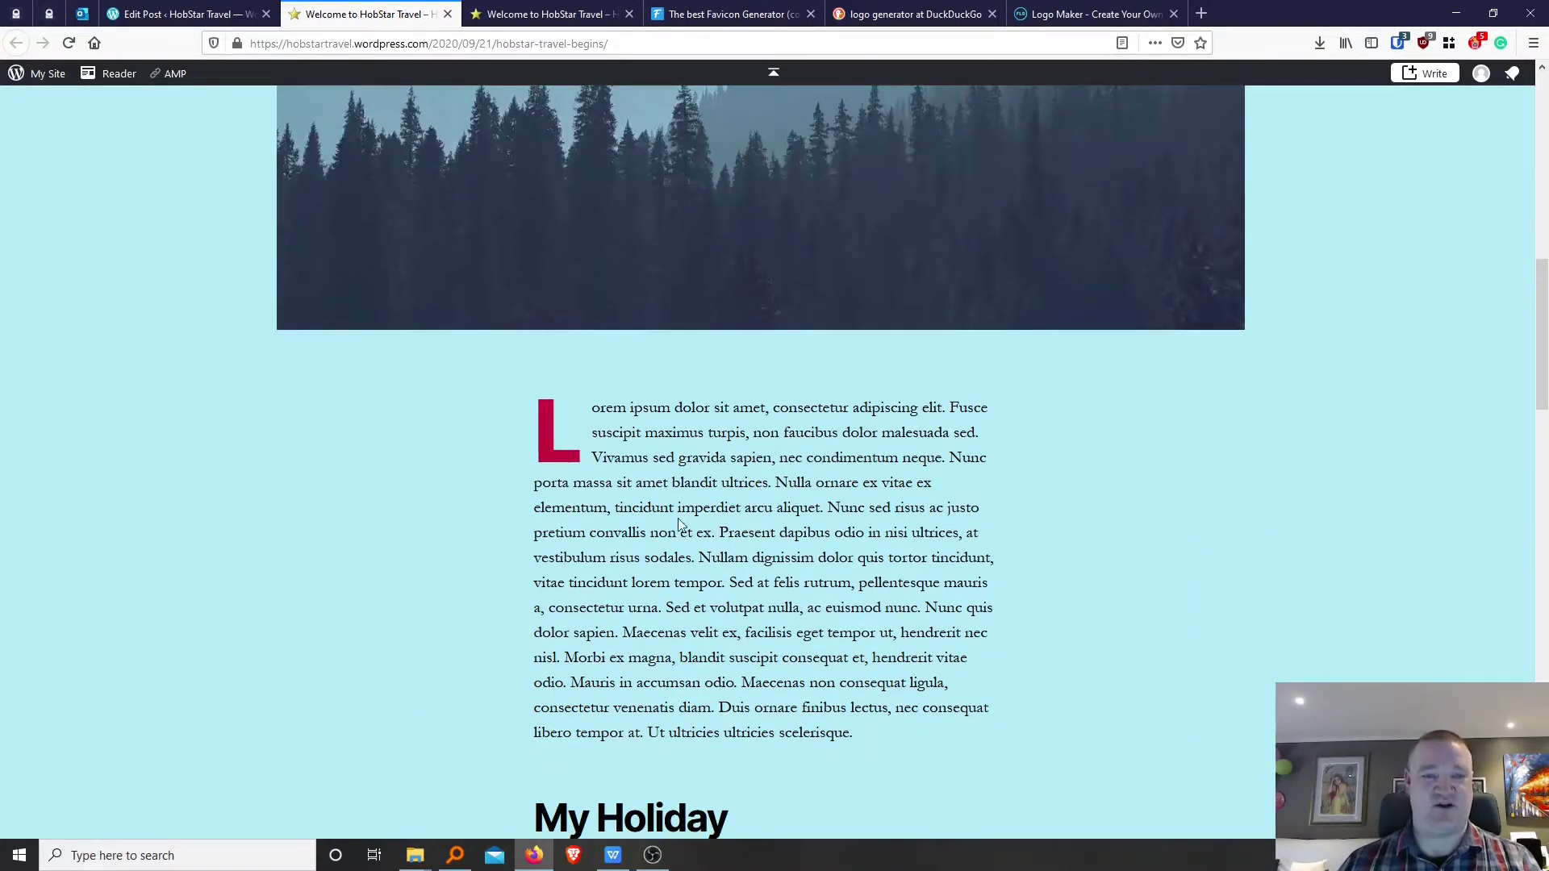
{"action": "scroll", "coordinate": [672, 523], "scroll_direction": "down", "scroll_amount": 9}
{"action": "scroll", "coordinate": [863, 438], "scroll_direction": "down", "scroll_amount": 10}
{"action": "scroll", "coordinate": [875, 435], "scroll_direction": "down", "scroll_amount": 6}
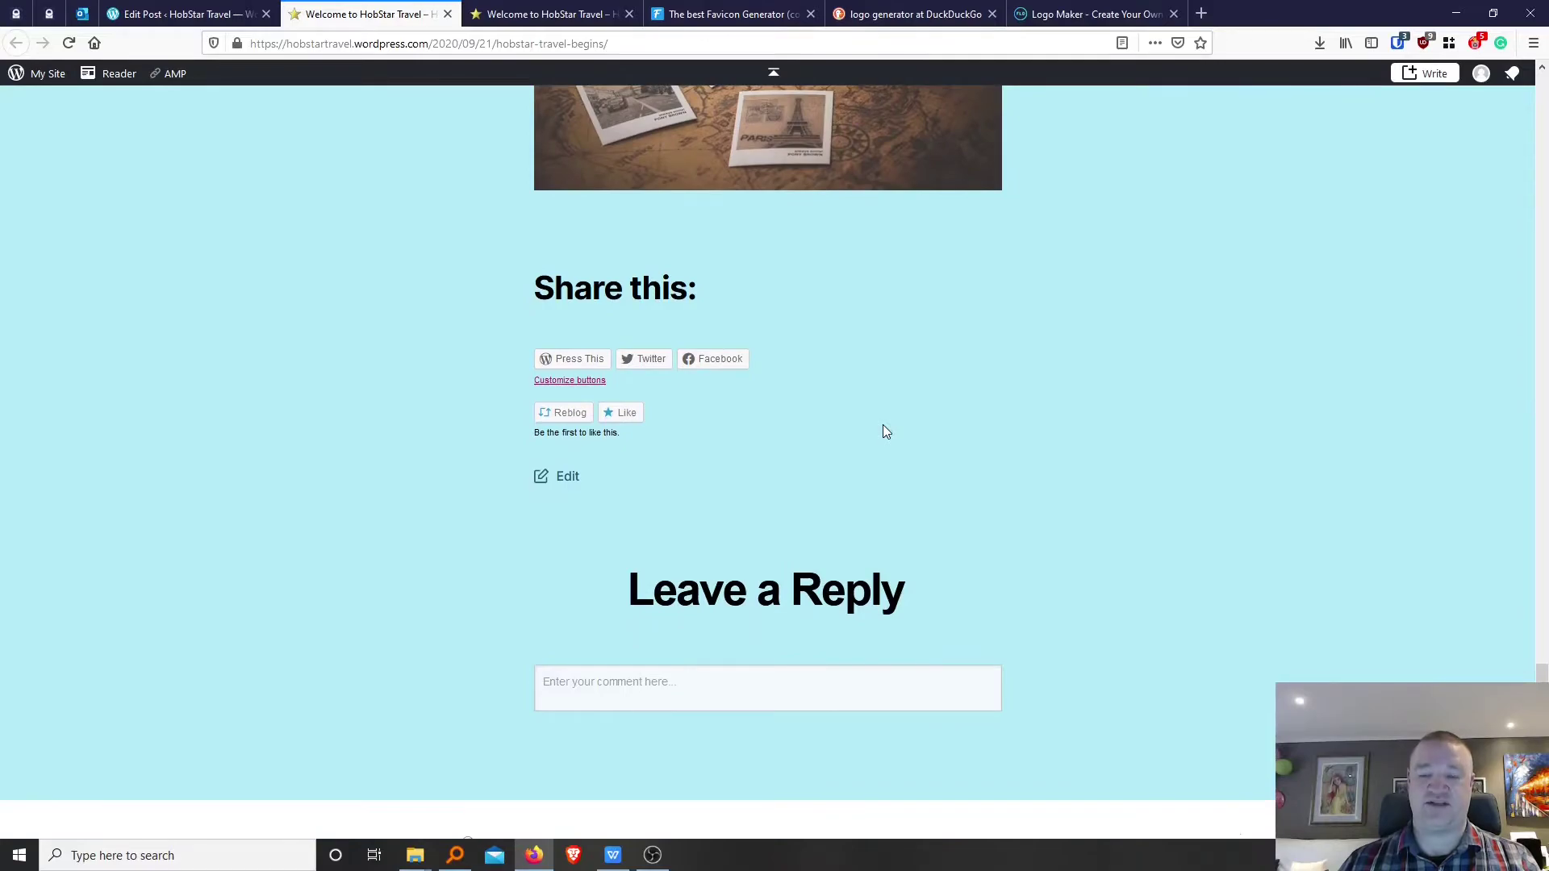
{"action": "scroll", "coordinate": [883, 426], "scroll_direction": "up", "scroll_amount": 20}
{"action": "scroll", "coordinate": [882, 428], "scroll_direction": "up", "scroll_amount": 6}
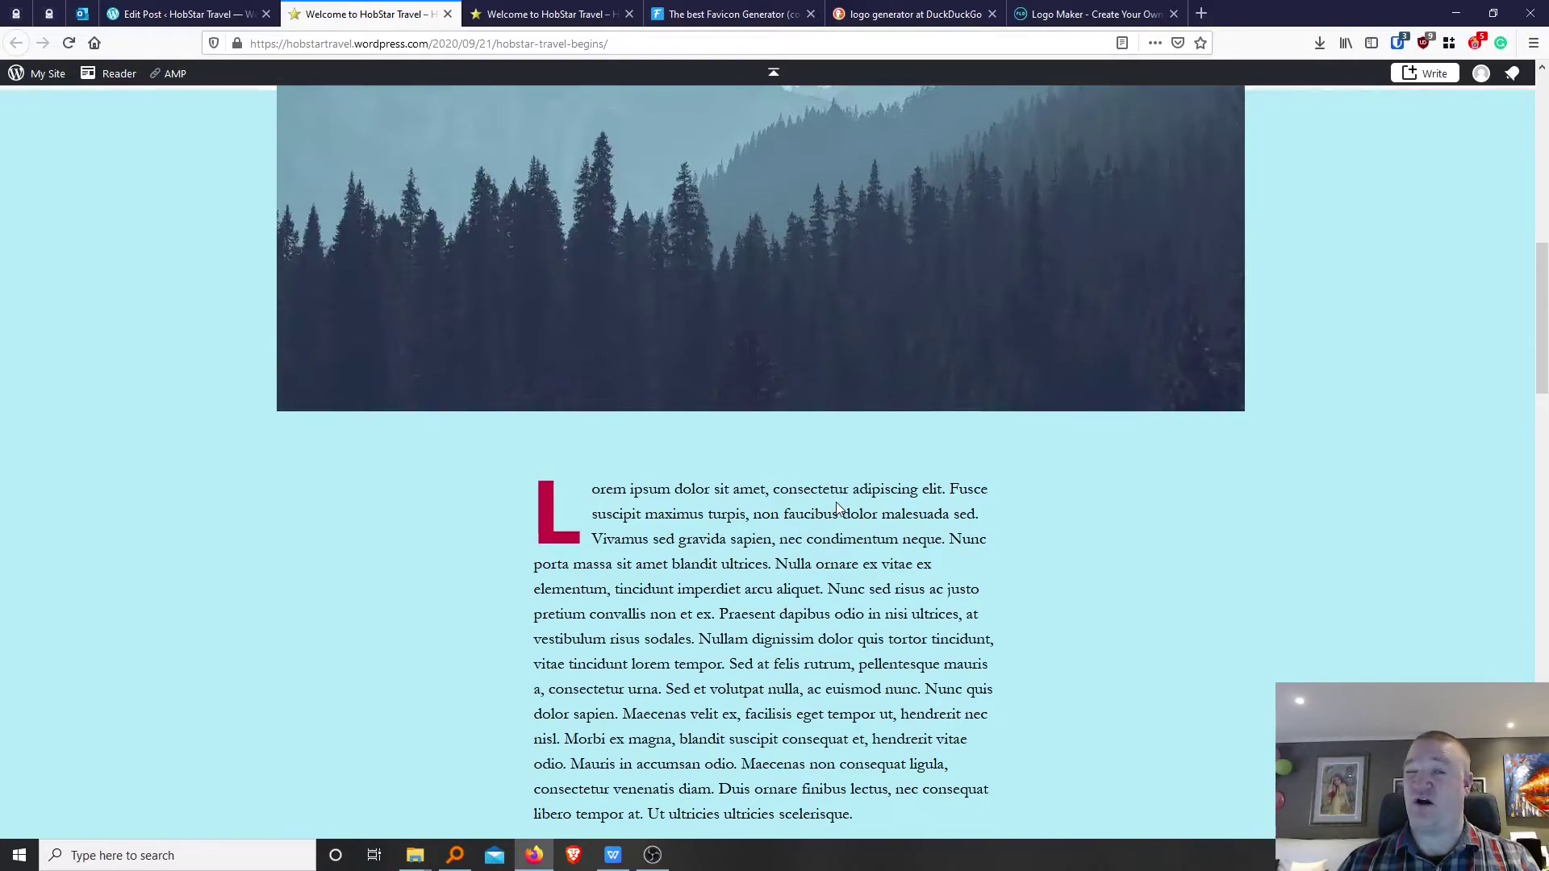
{"action": "scroll", "coordinate": [834, 503], "scroll_direction": "down", "scroll_amount": 12}
{"action": "scroll", "coordinate": [836, 505], "scroll_direction": "down", "scroll_amount": 14}
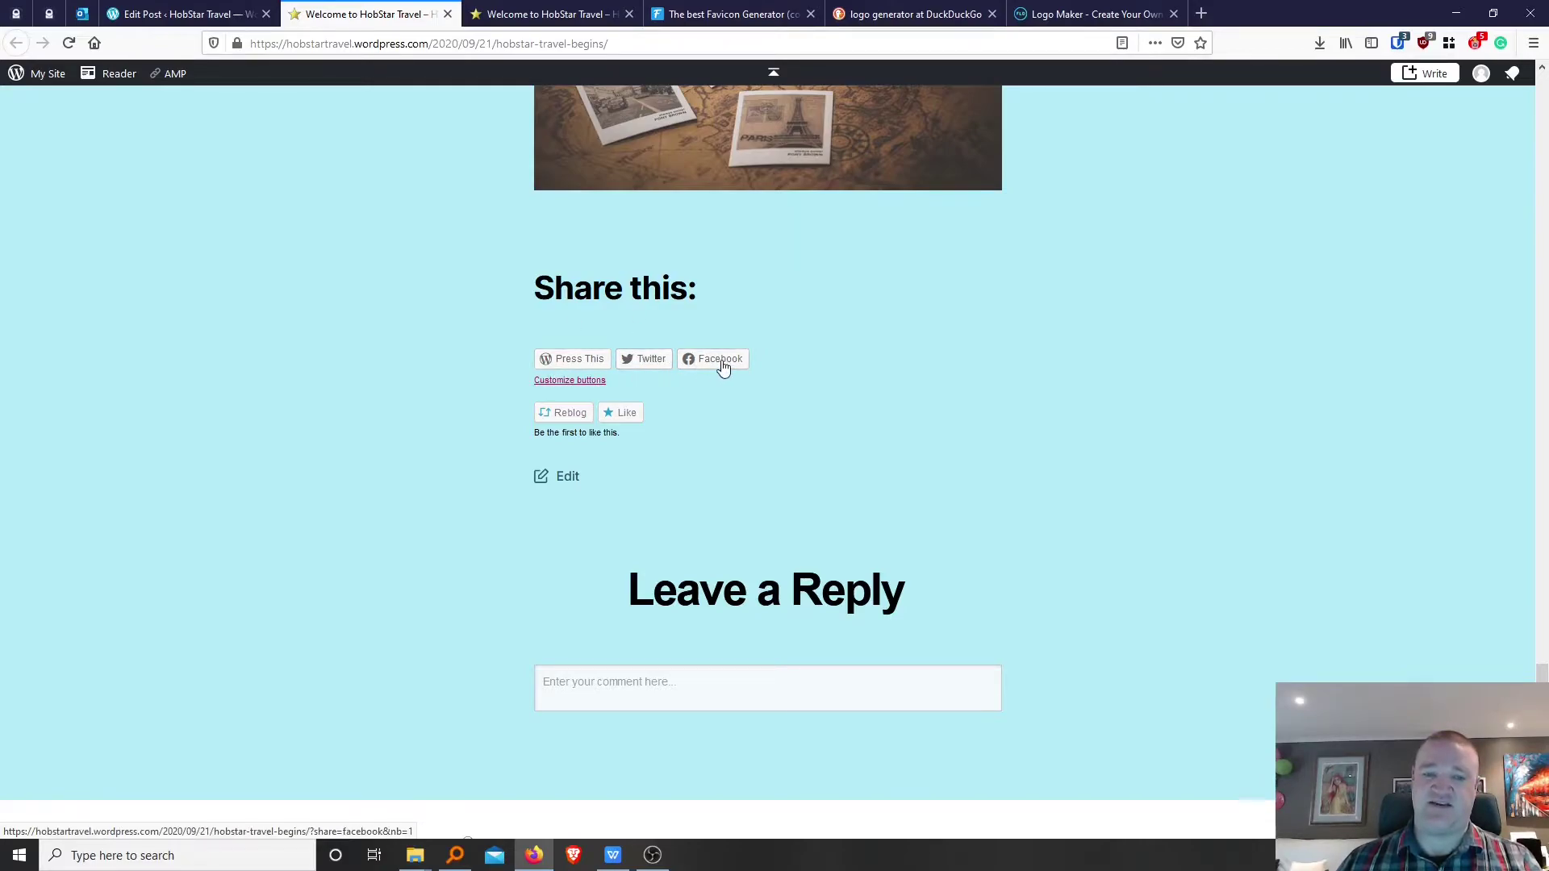
{"action": "scroll", "coordinate": [740, 644], "scroll_direction": "down", "scroll_amount": 1}
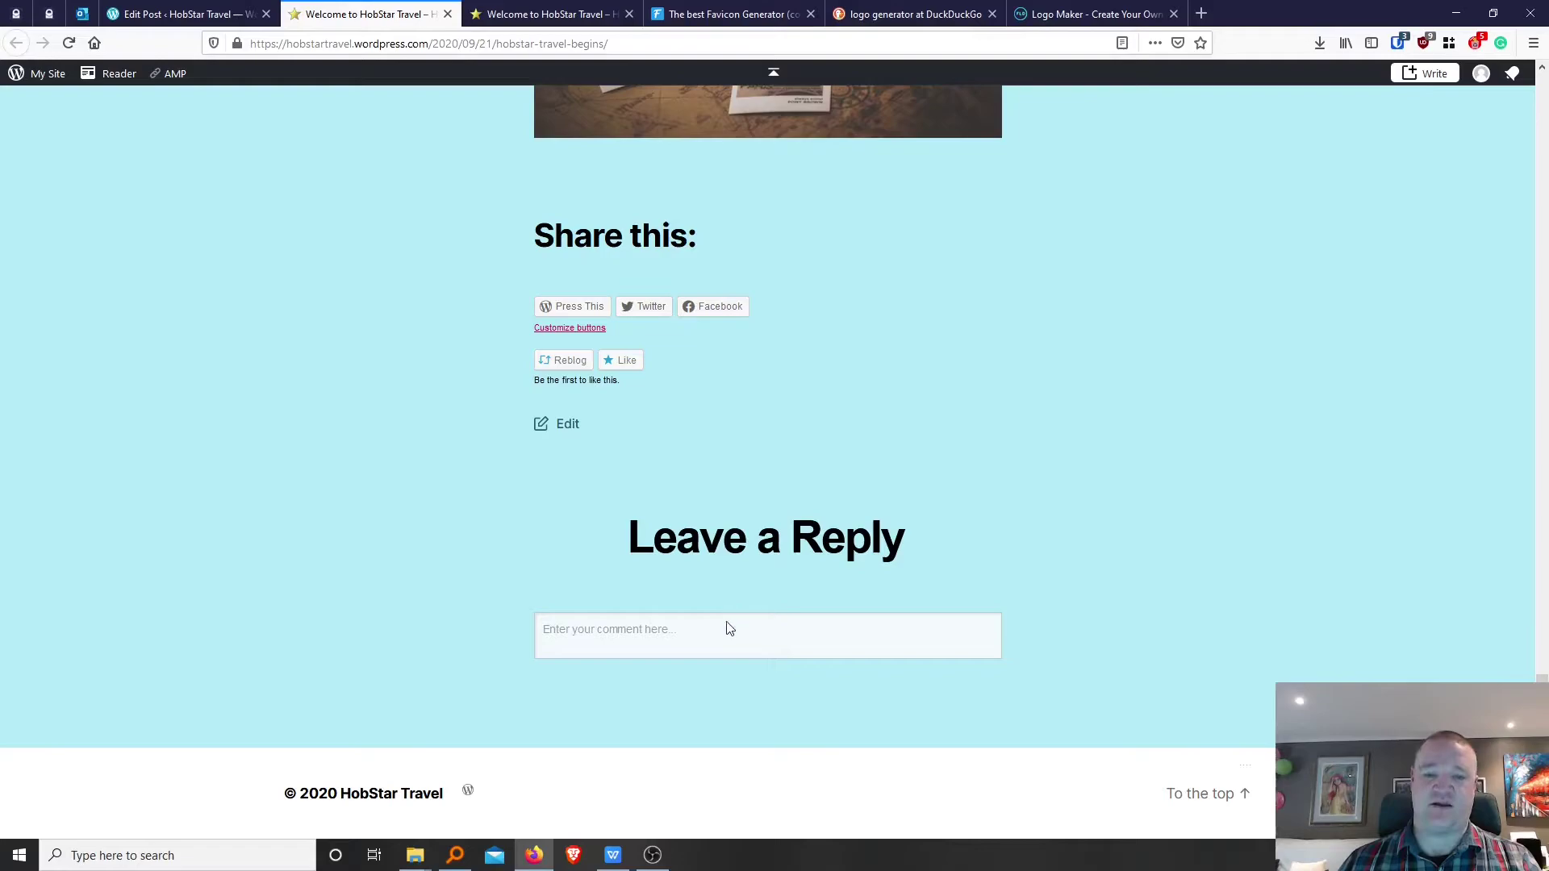
Post the comment "Test" on the published post.
{"action": "left_click", "coordinate": [703, 640]}
{"action": "type", "text": "Test"}
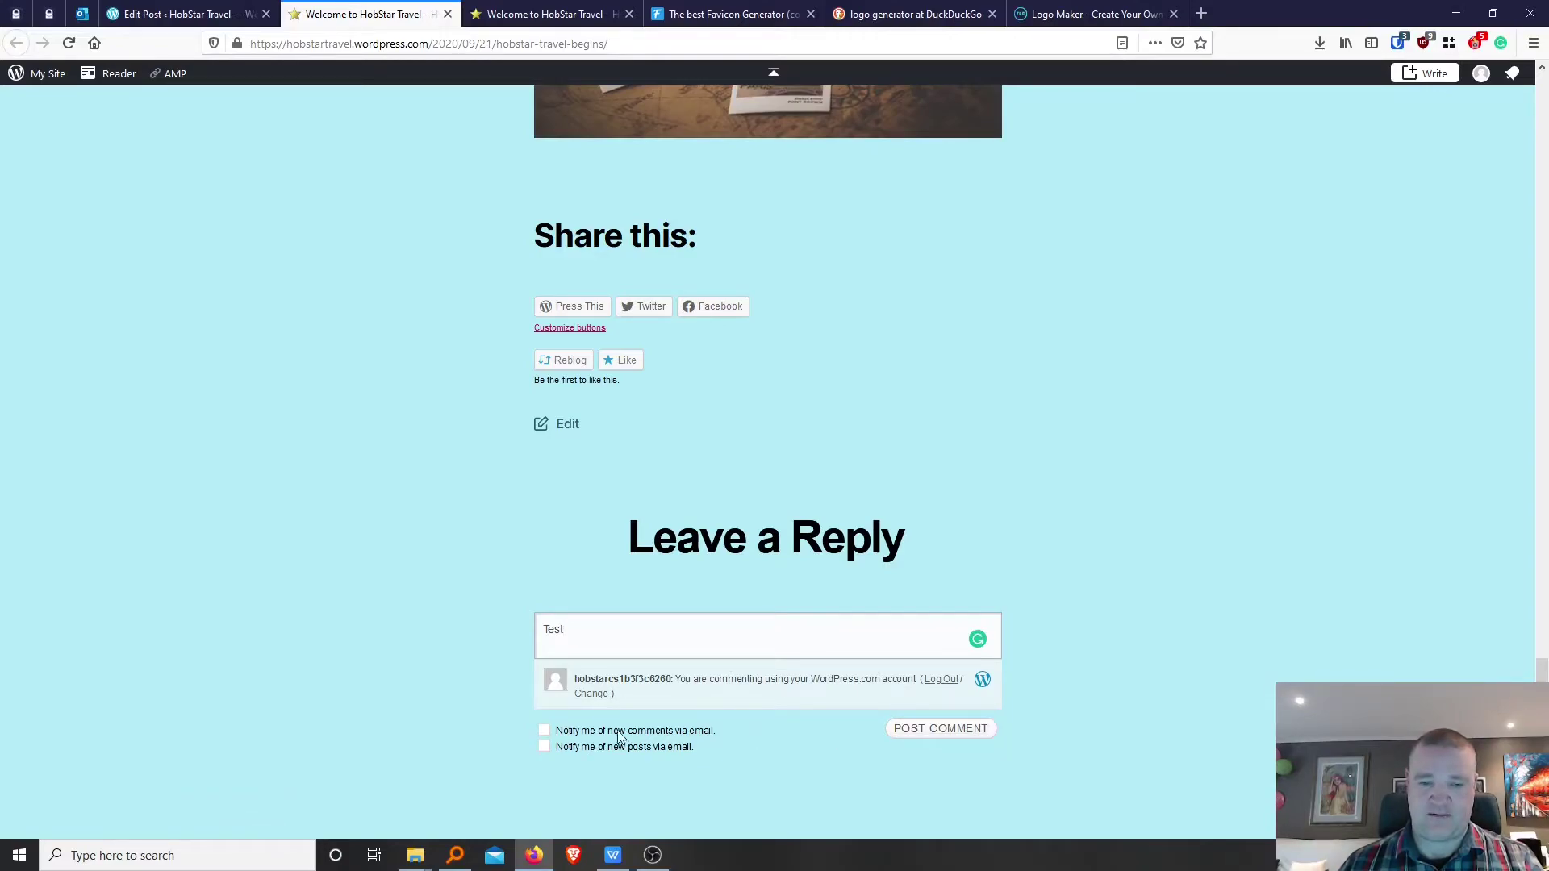
{"action": "left_click", "coordinate": [943, 730]}
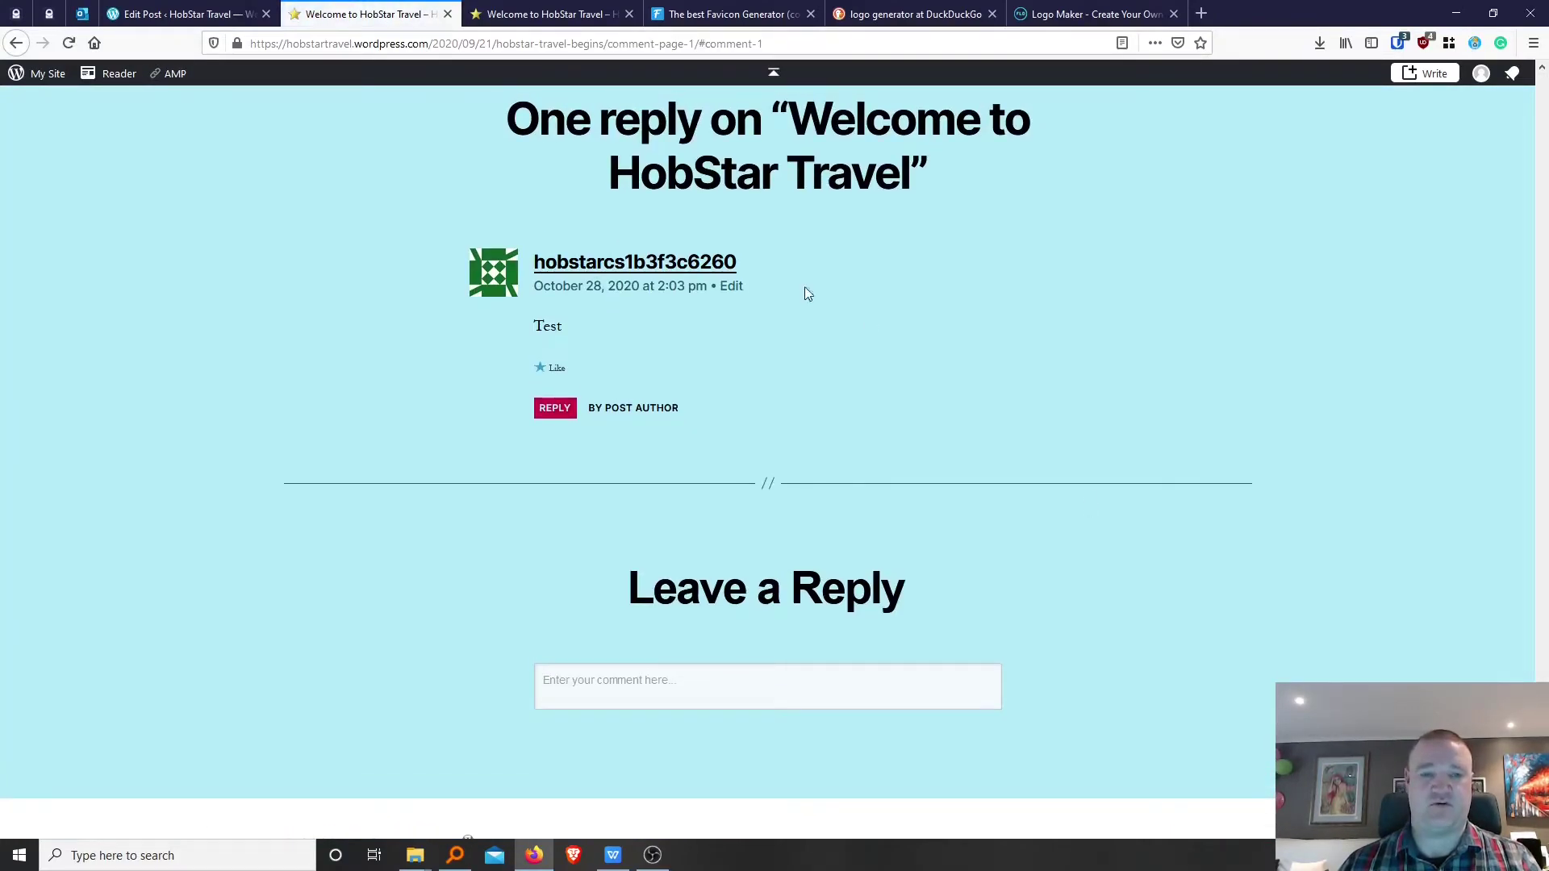
Look back over the commented post and open the site's Home page.
{"action": "scroll", "coordinate": [936, 415], "scroll_direction": "up", "scroll_amount": 3}
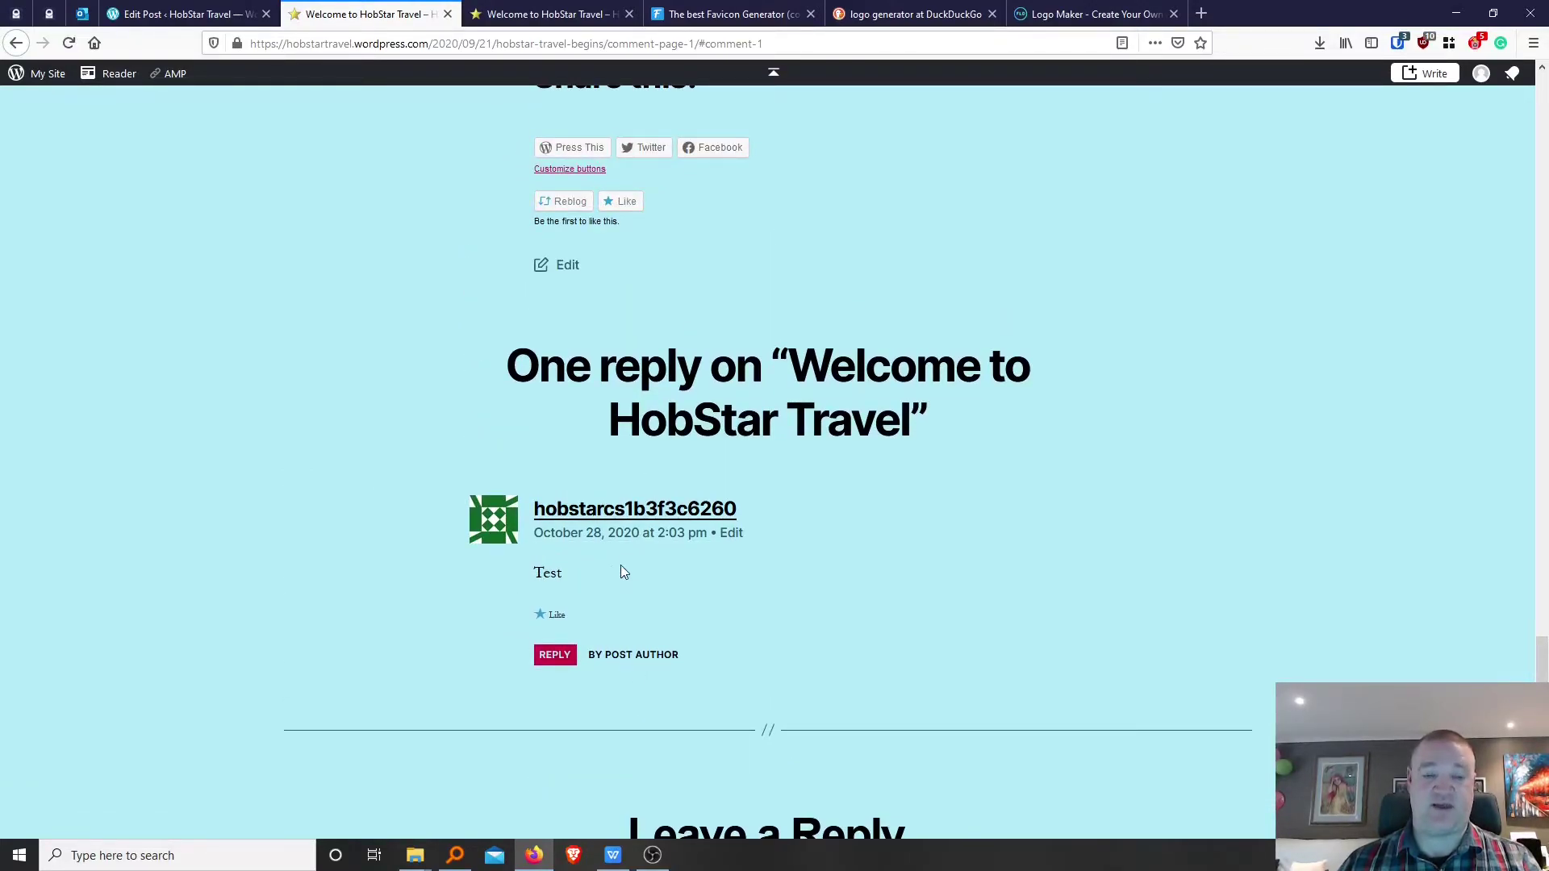
{"action": "scroll", "coordinate": [613, 573], "scroll_direction": "up", "scroll_amount": 15}
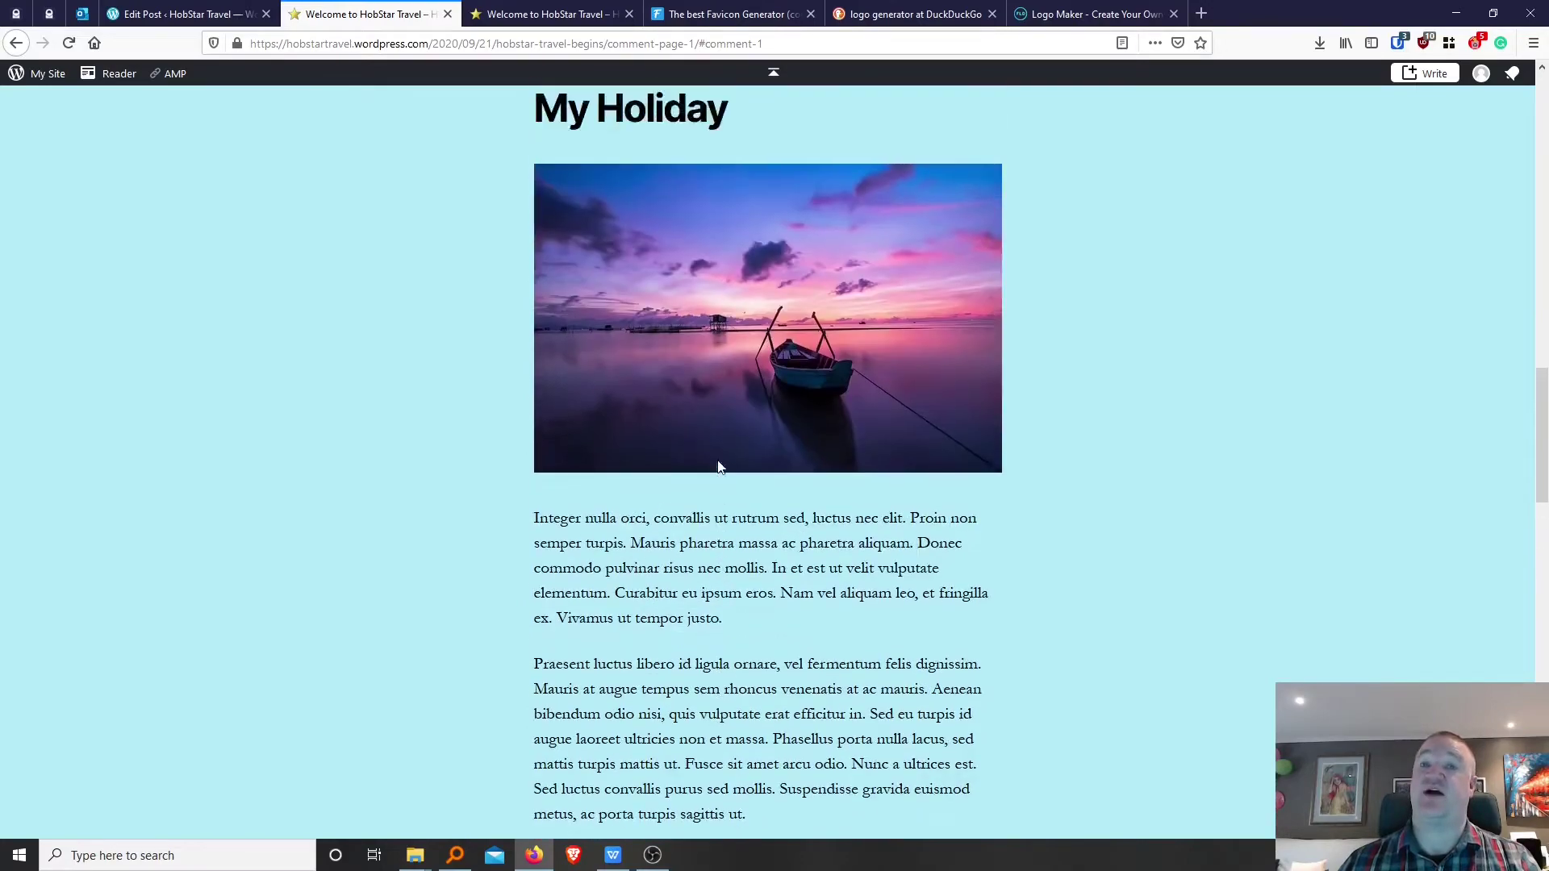
{"action": "scroll", "coordinate": [718, 461], "scroll_direction": "up", "scroll_amount": 19}
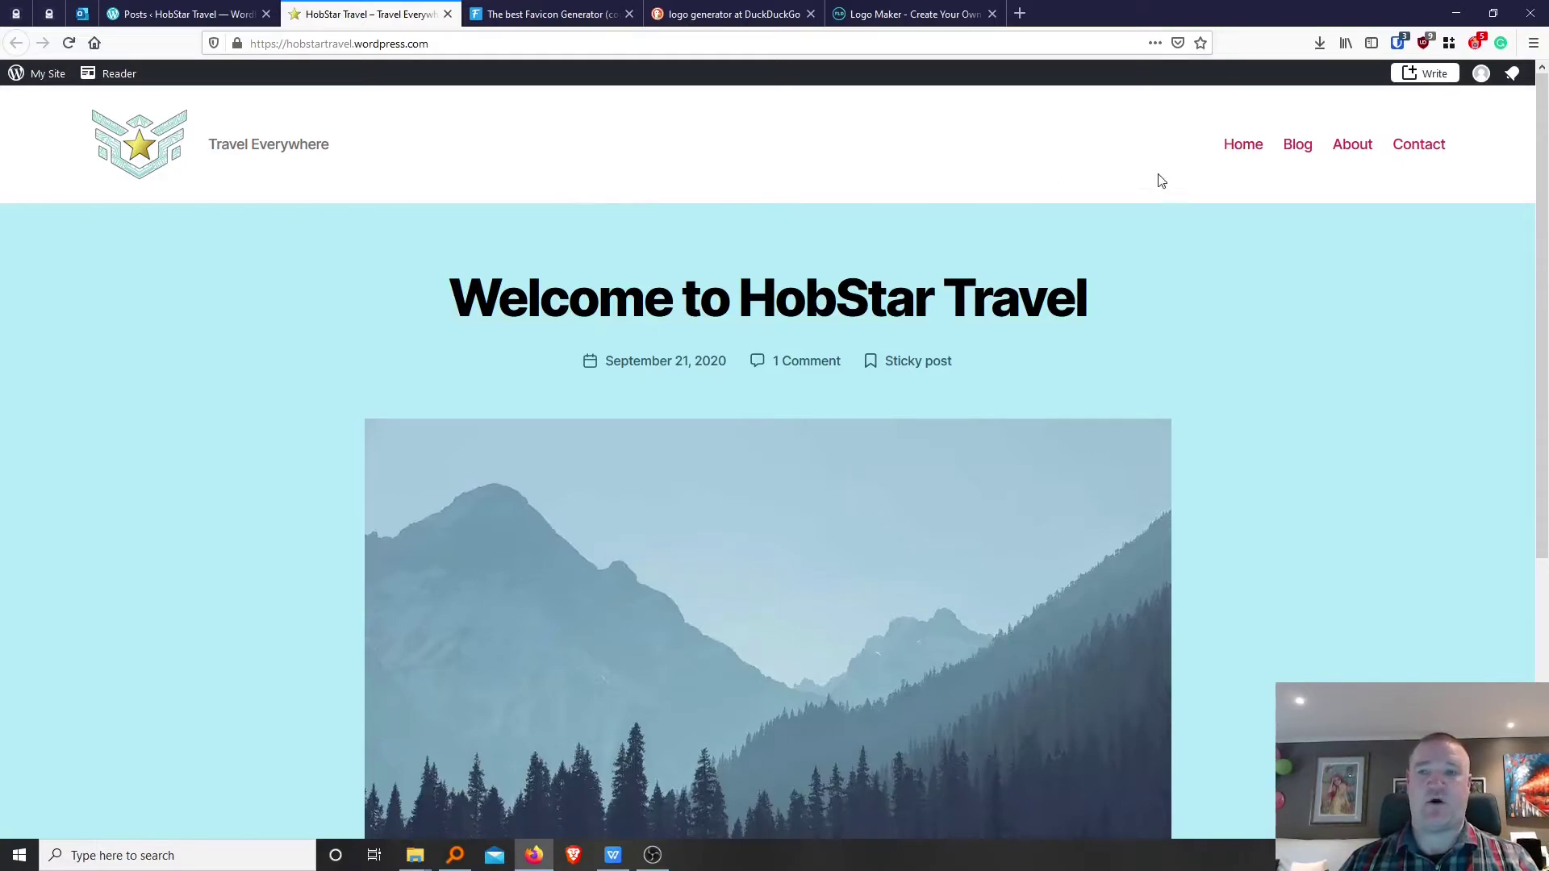
{"action": "left_click", "coordinate": [1249, 150]}
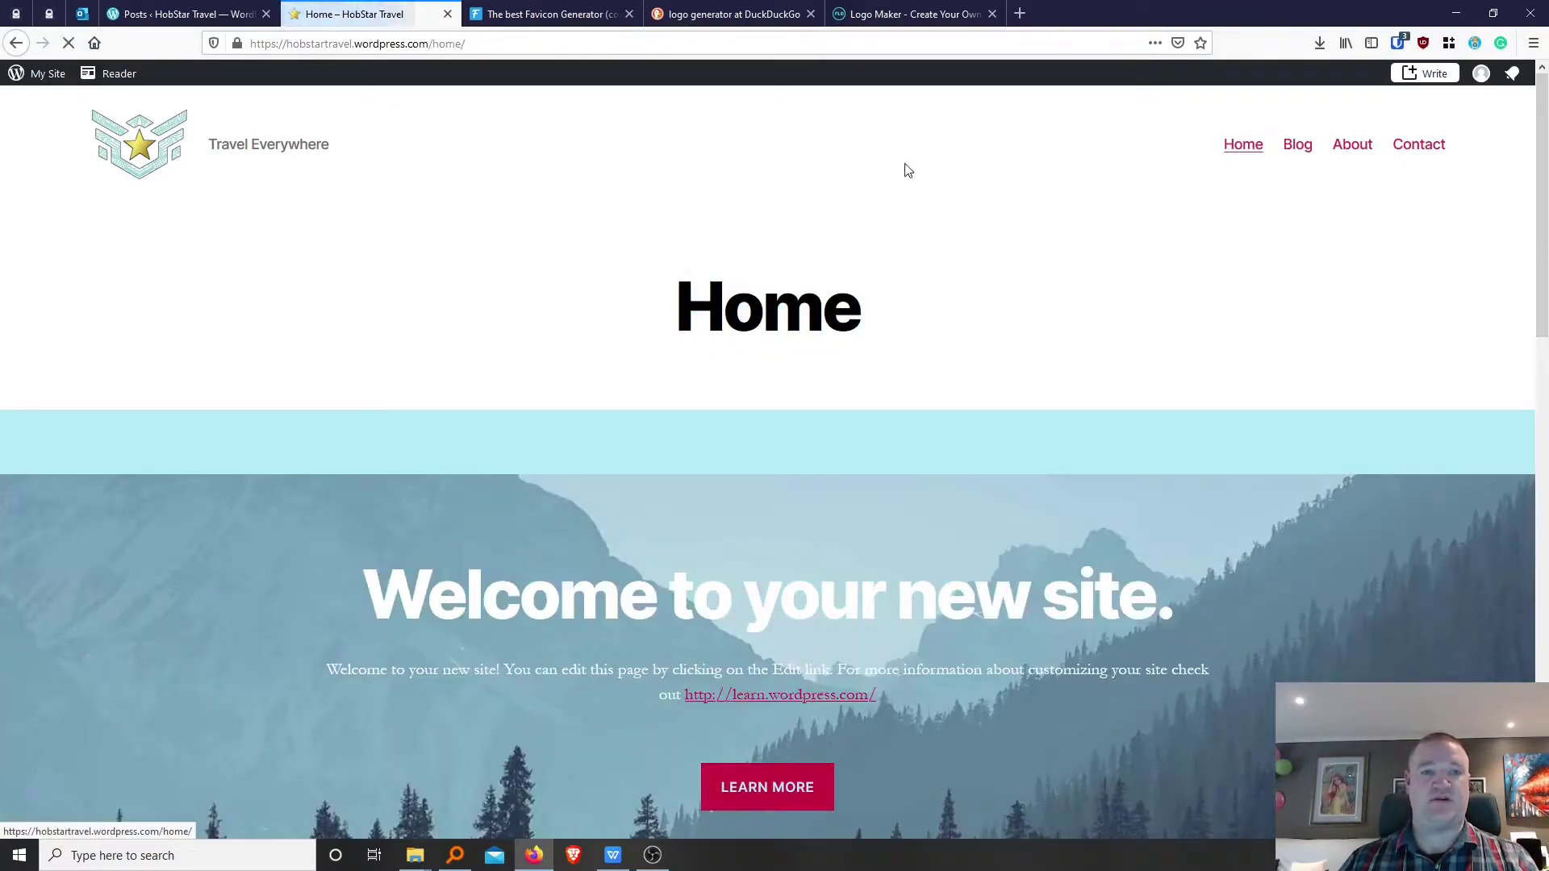
Open the Home page's Learn More link in a new browser tab and skim the WordPress.com Learn page.
{"action": "scroll", "coordinate": [920, 356], "scroll_direction": "down", "scroll_amount": 2}
{"action": "scroll", "coordinate": [920, 355], "scroll_direction": "down", "scroll_amount": 2}
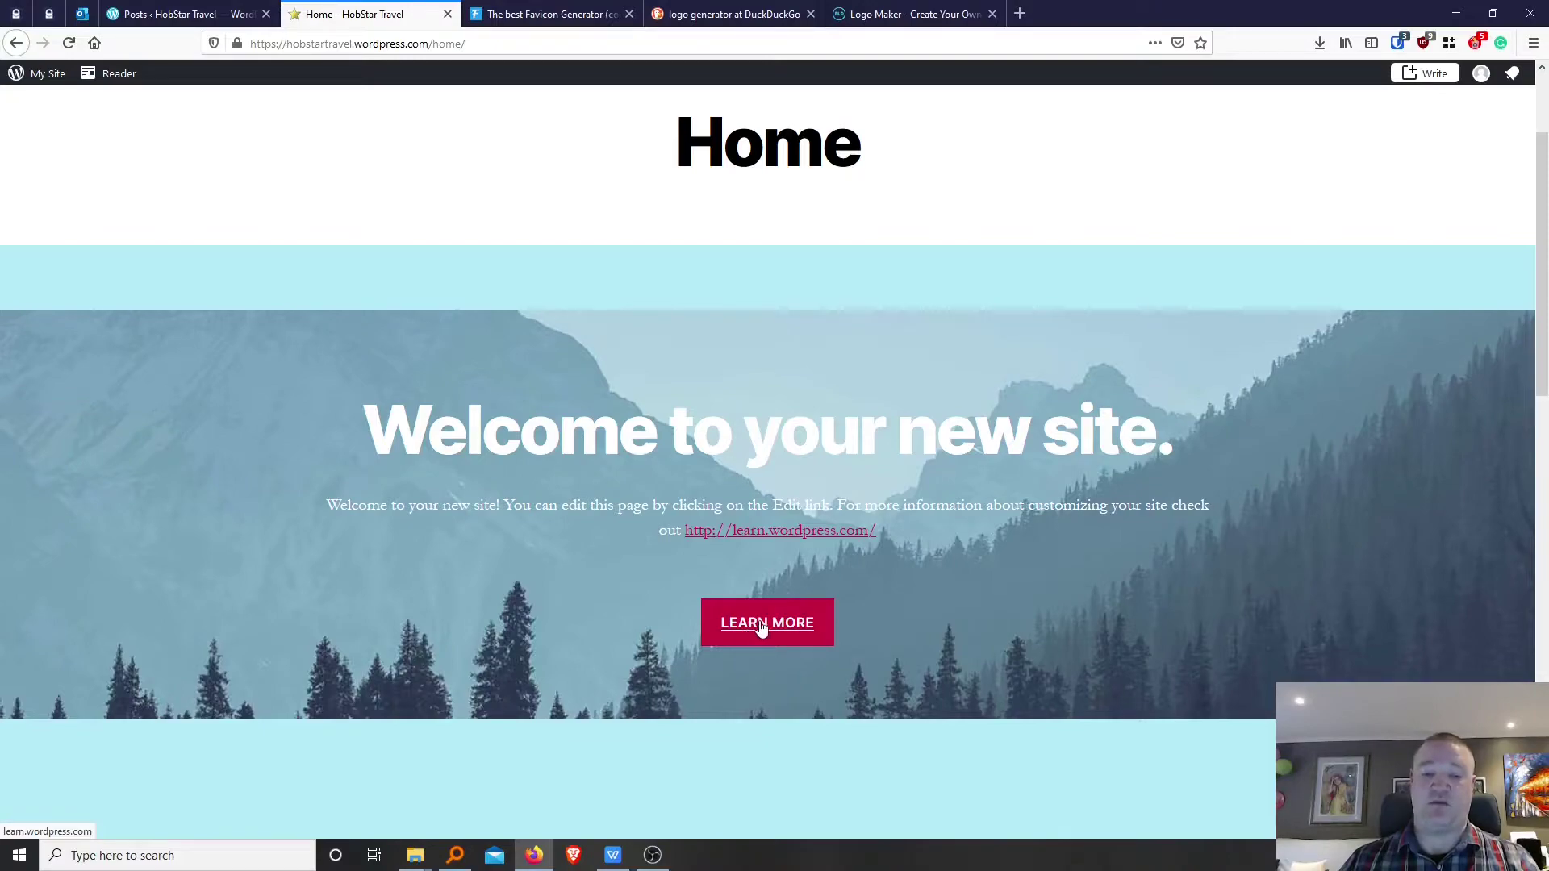
{"action": "middle_click", "coordinate": [767, 630]}
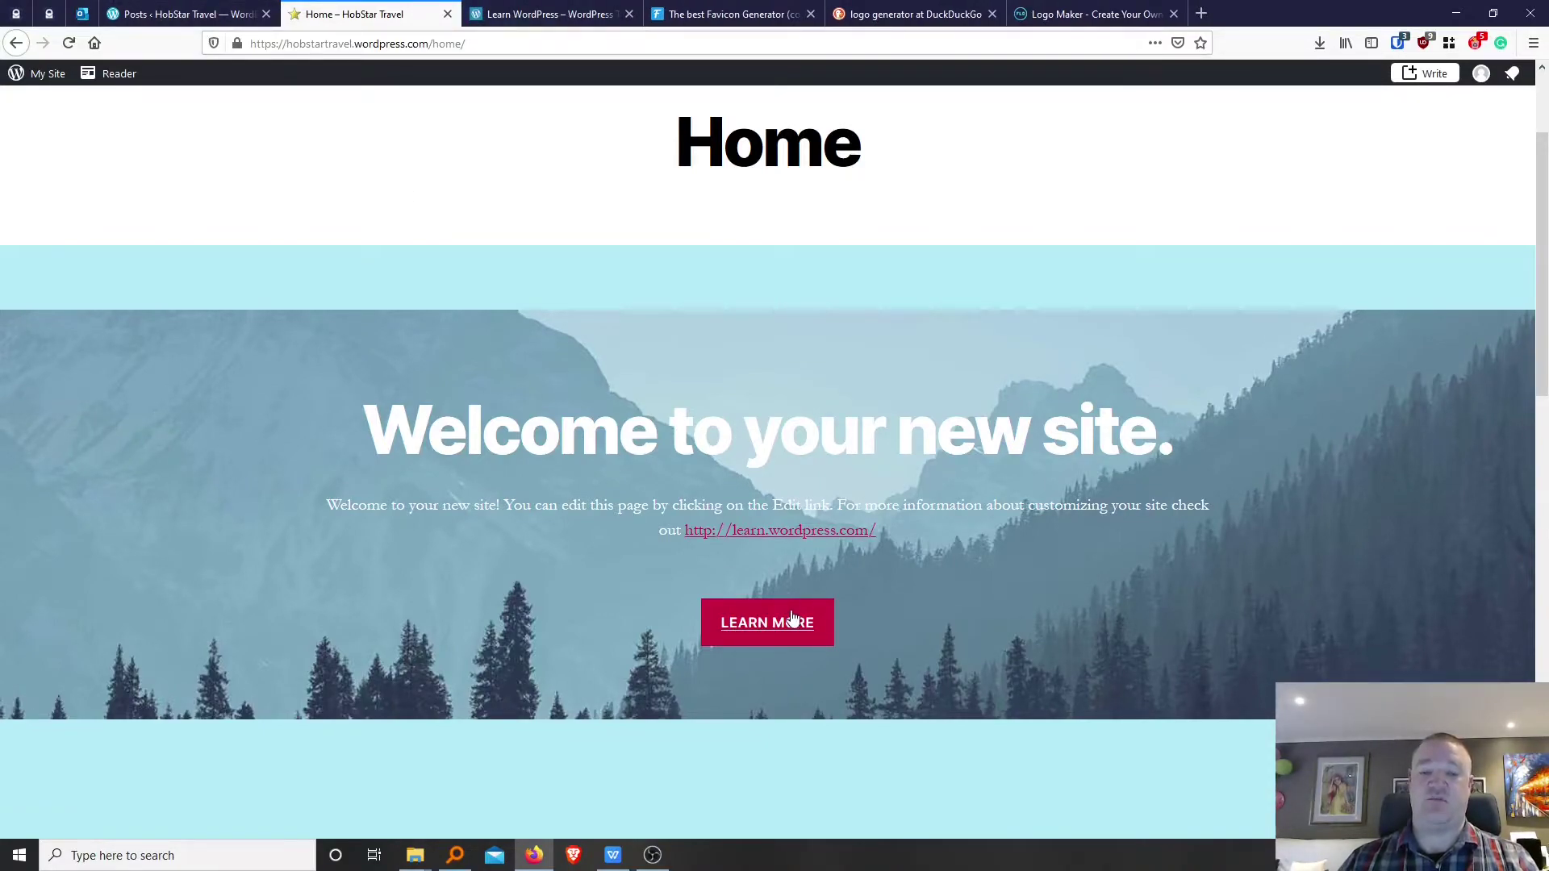
{"action": "left_click", "coordinate": [539, 17]}
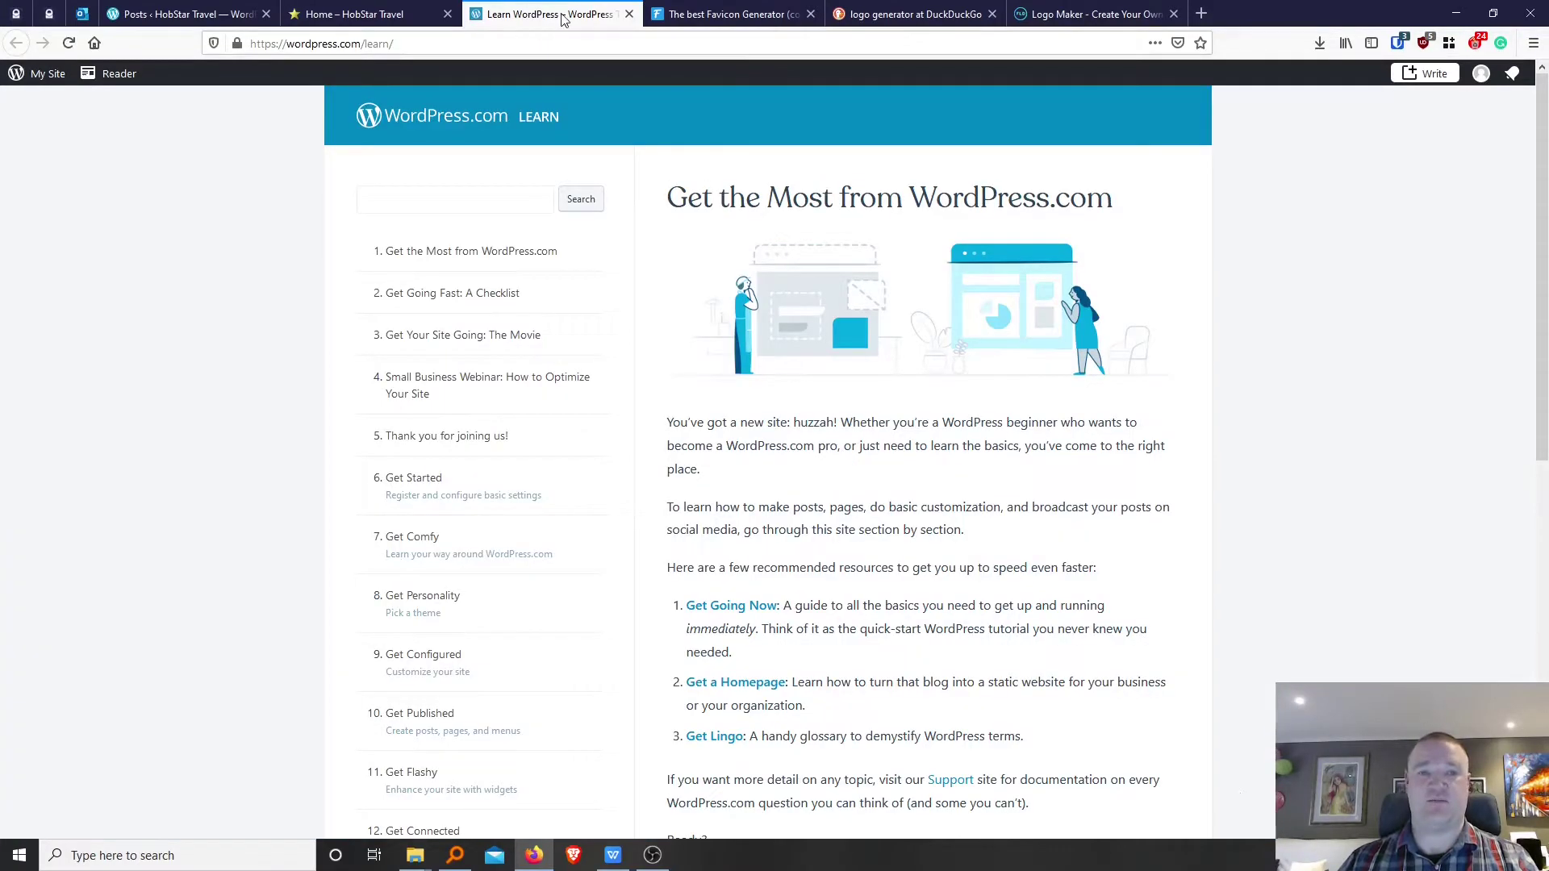
{"action": "scroll", "coordinate": [887, 444], "scroll_direction": "down", "scroll_amount": 2}
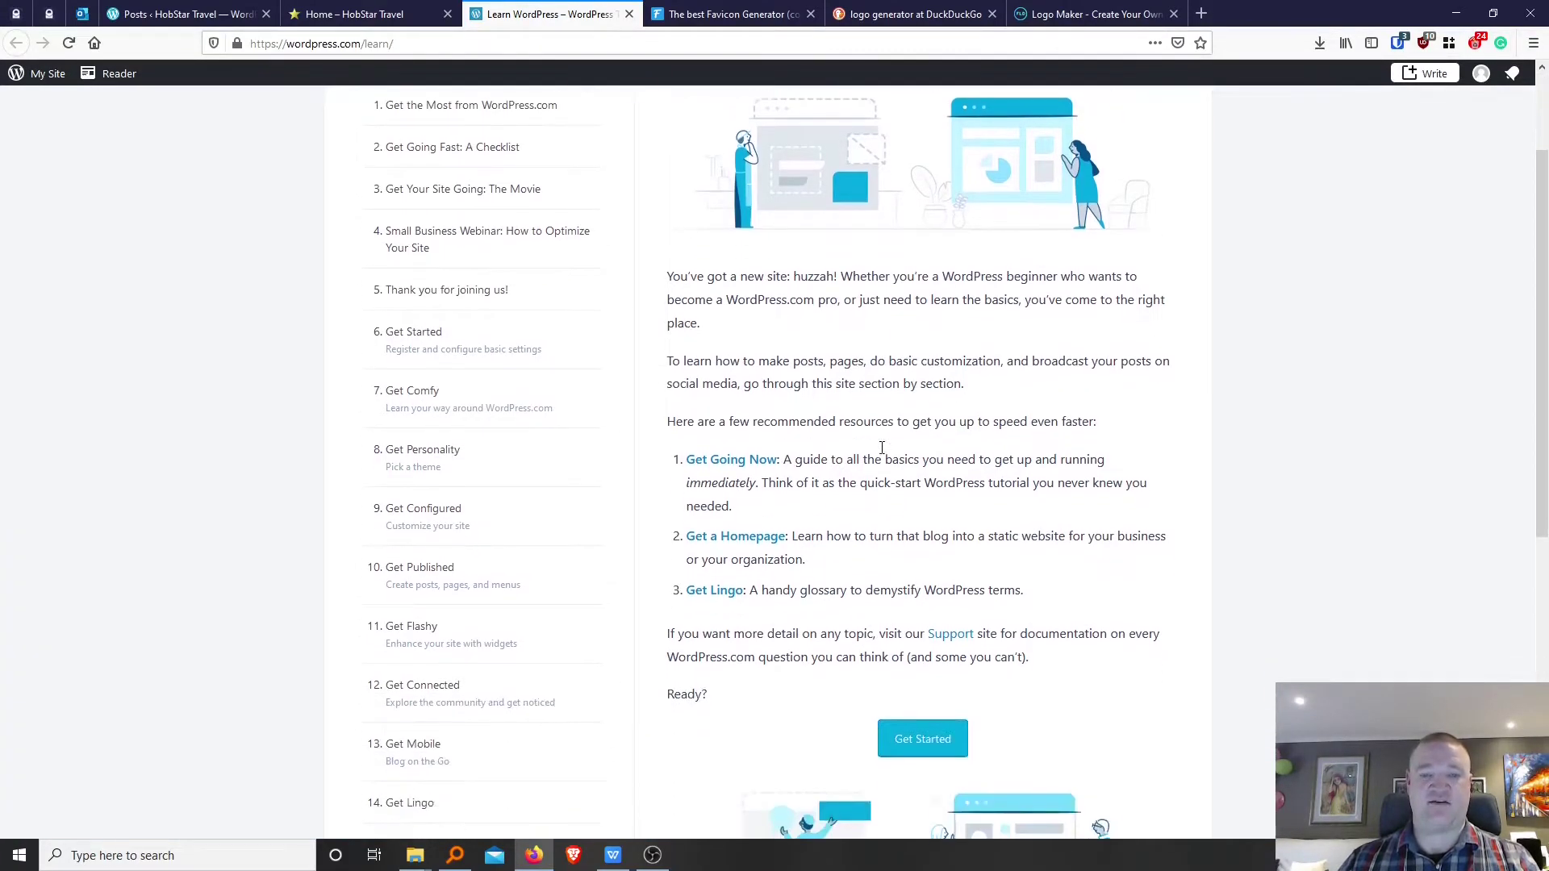
{"action": "scroll", "coordinate": [928, 440], "scroll_direction": "down", "scroll_amount": 1}
{"action": "scroll", "coordinate": [997, 453], "scroll_direction": "down", "scroll_amount": 3}
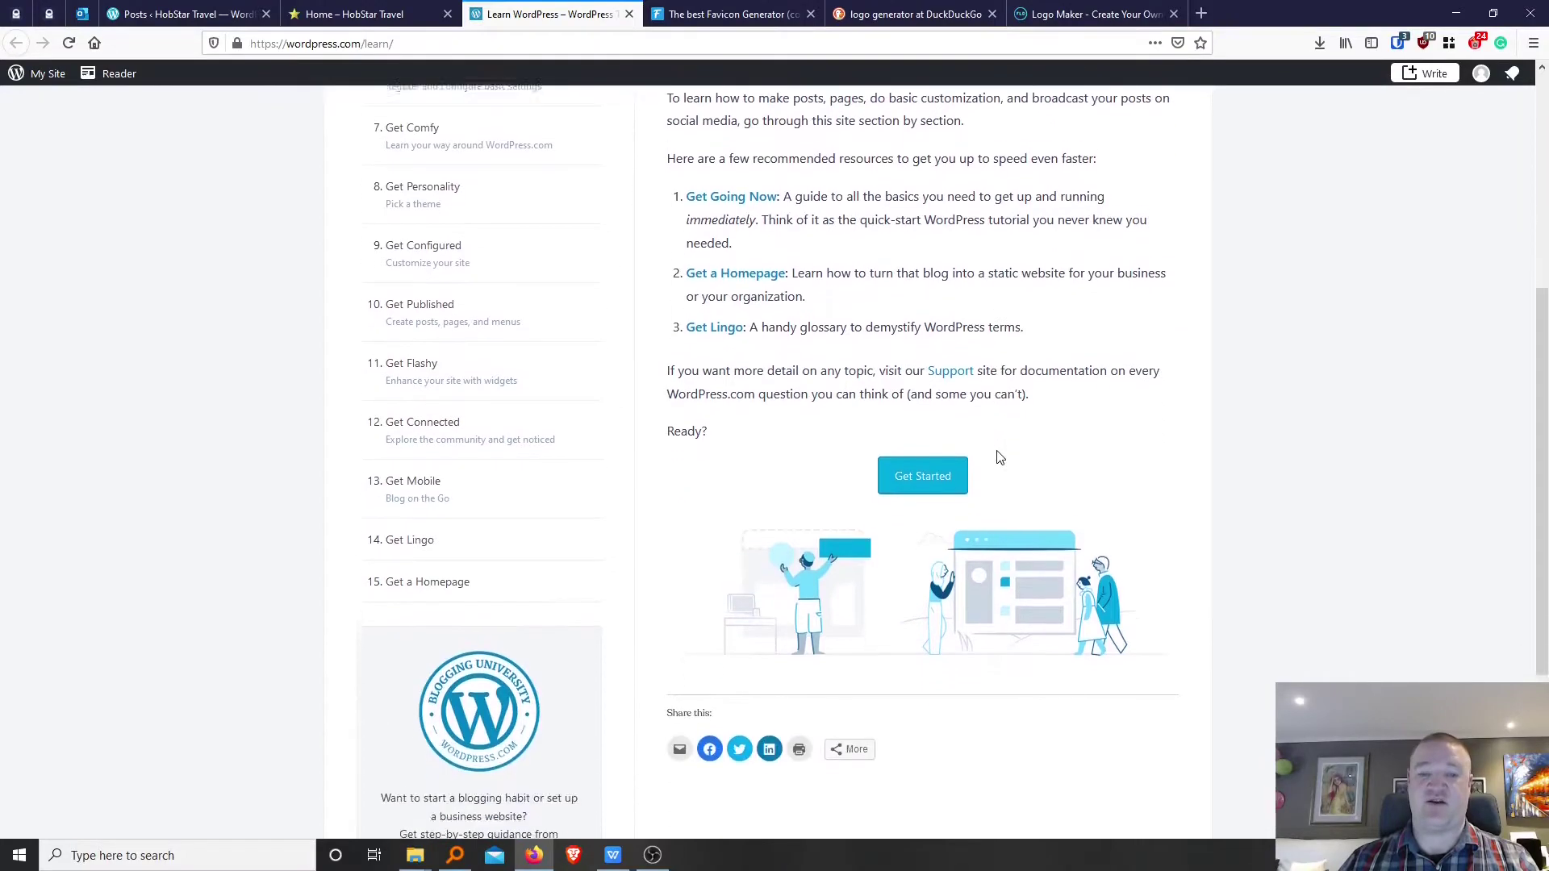
{"action": "scroll", "coordinate": [1073, 557], "scroll_direction": "down", "scroll_amount": 2}
{"action": "scroll", "coordinate": [1073, 553], "scroll_direction": "up", "scroll_amount": 6}
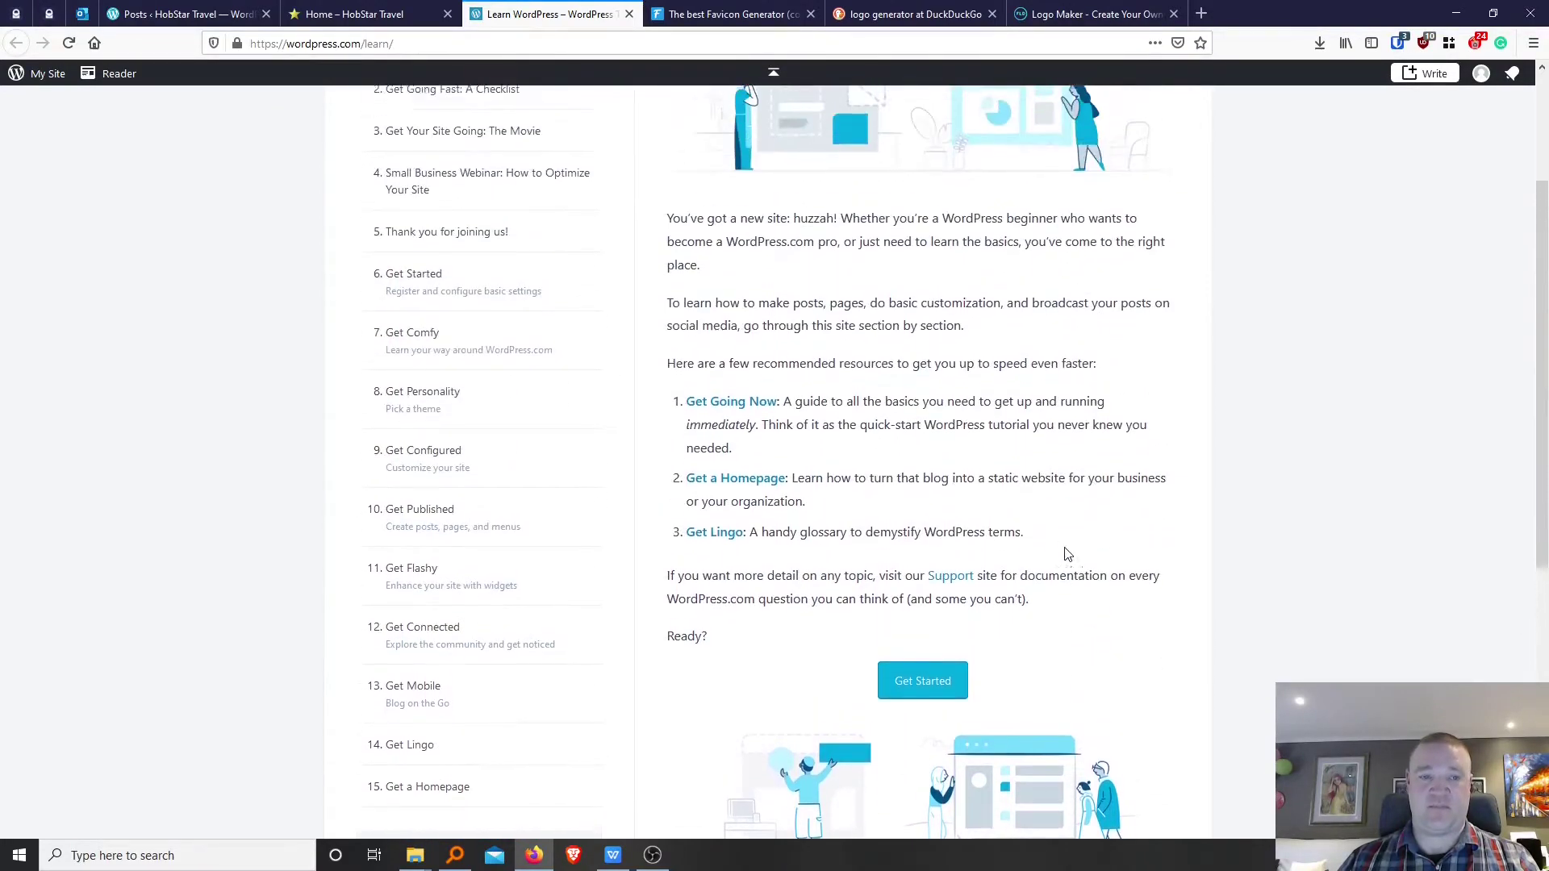
{"action": "scroll", "coordinate": [842, 472], "scroll_direction": "up", "scroll_amount": 3}
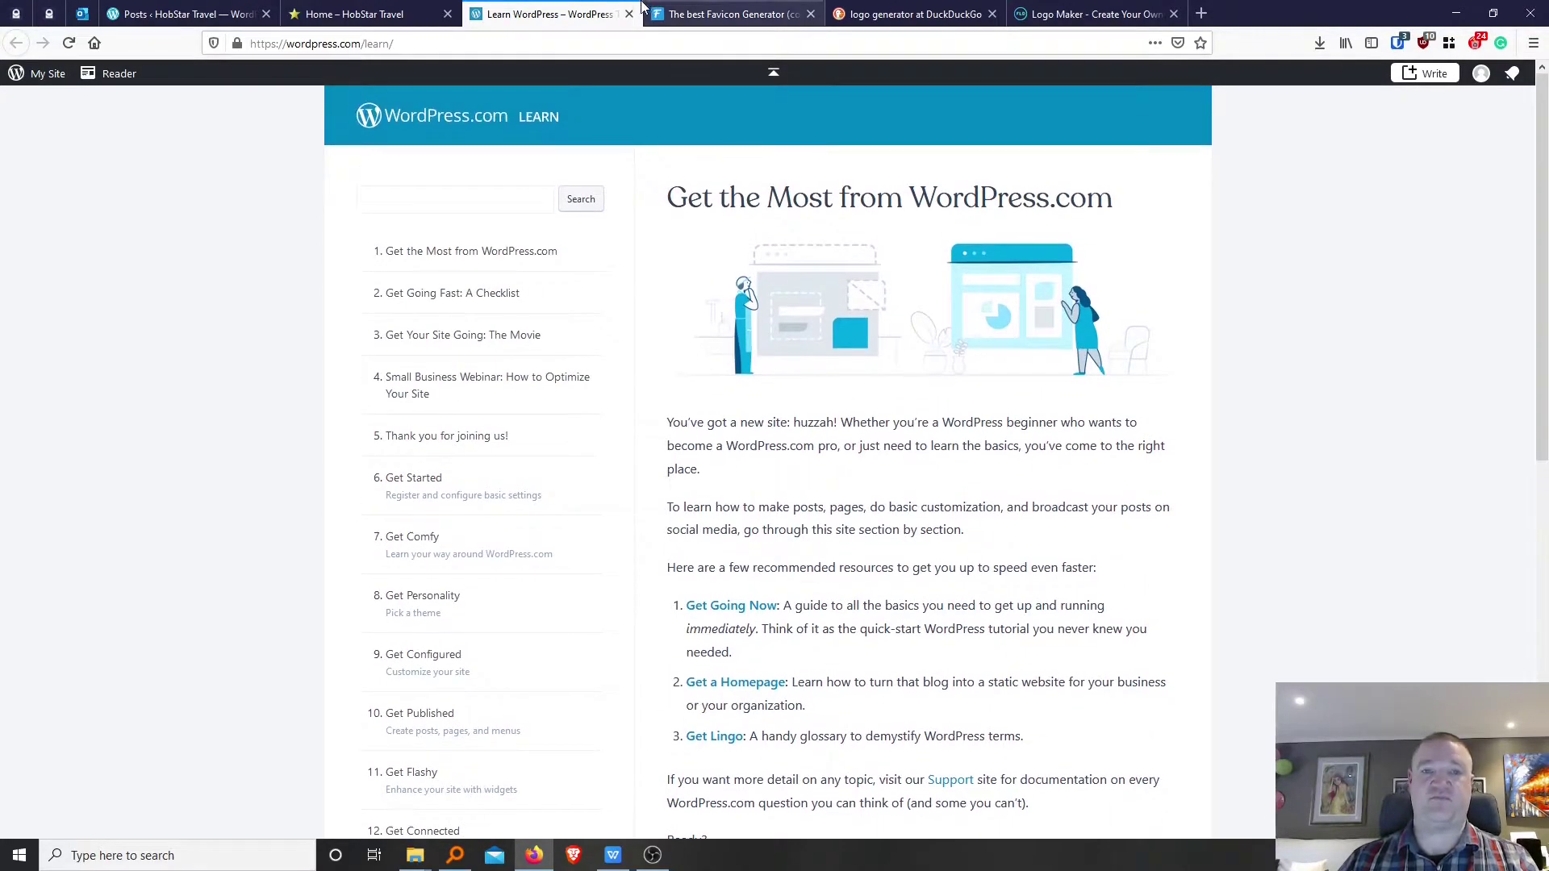
Return to the HobStar Travel dashboard and open the Home page from the site's pages for editing.
{"action": "left_click", "coordinate": [275, 11]}
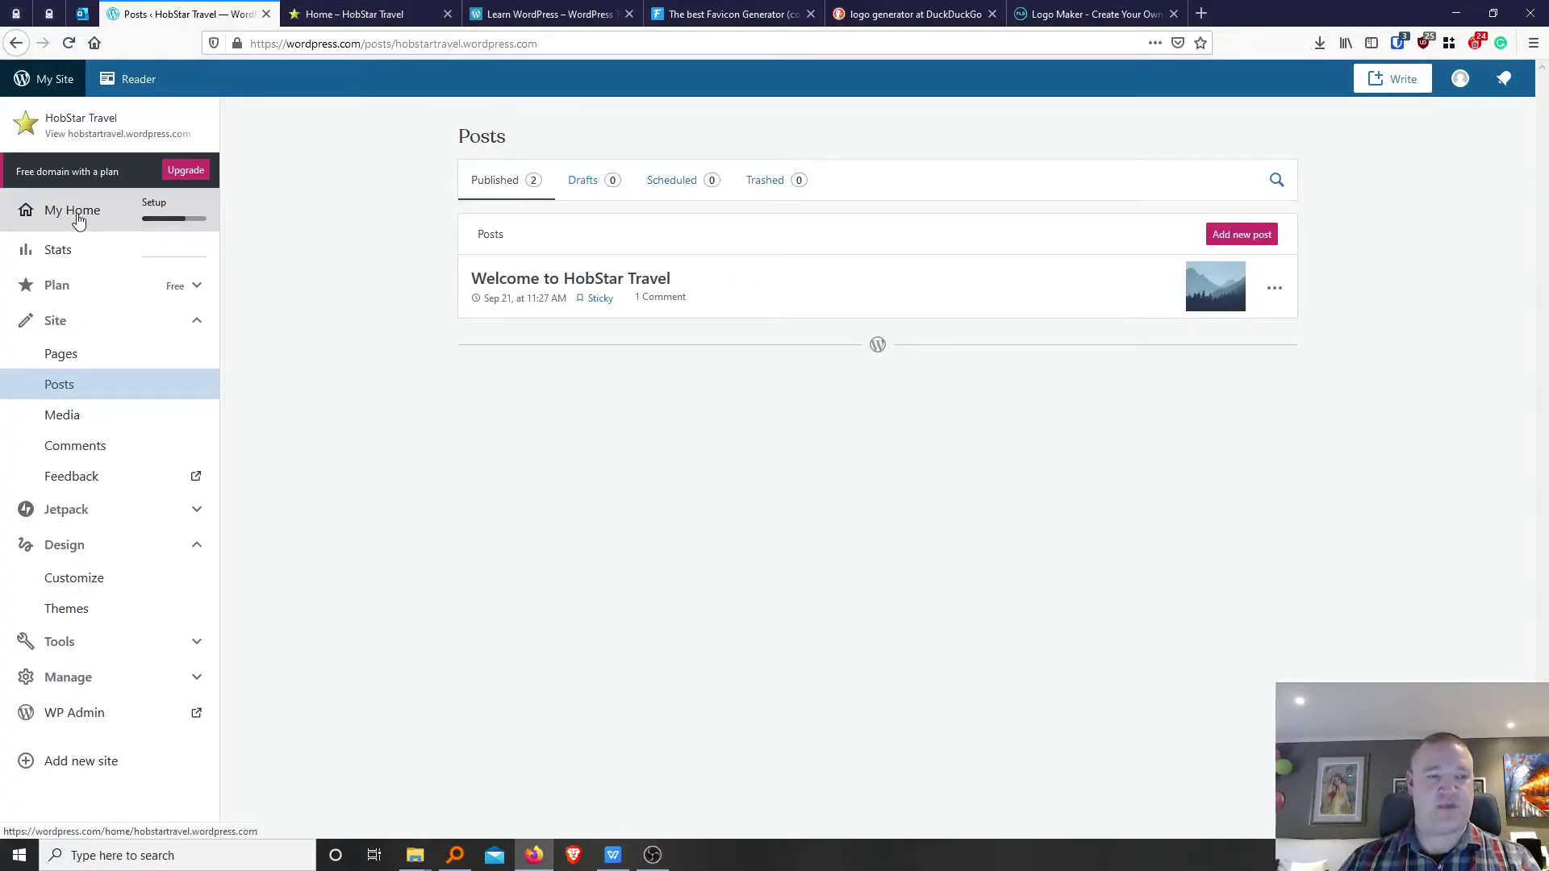
{"action": "left_click", "coordinate": [70, 355]}
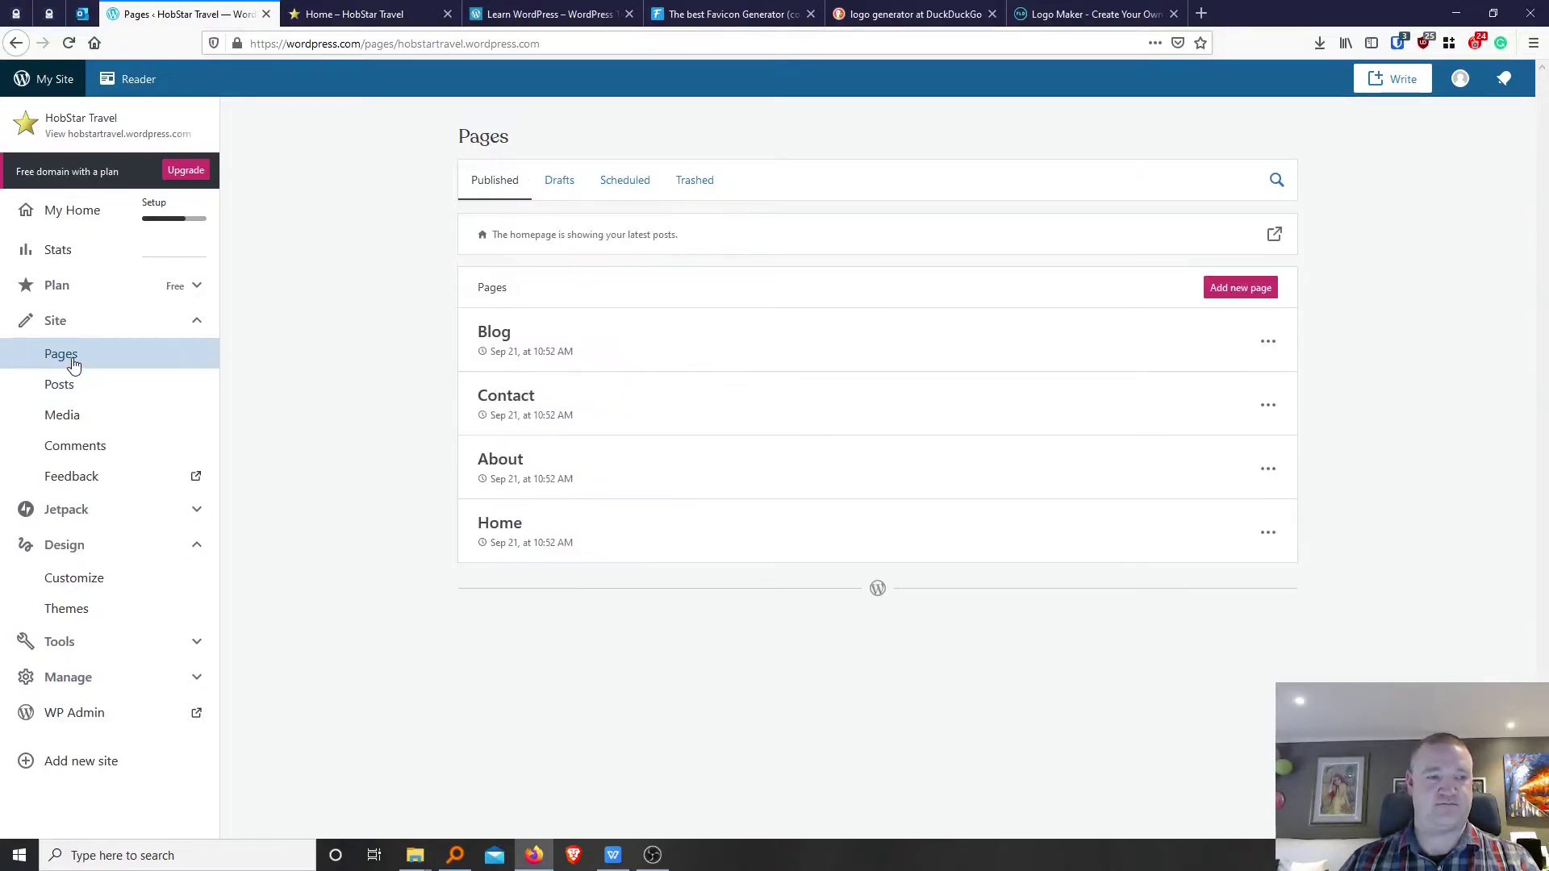
{"action": "left_click", "coordinate": [76, 325]}
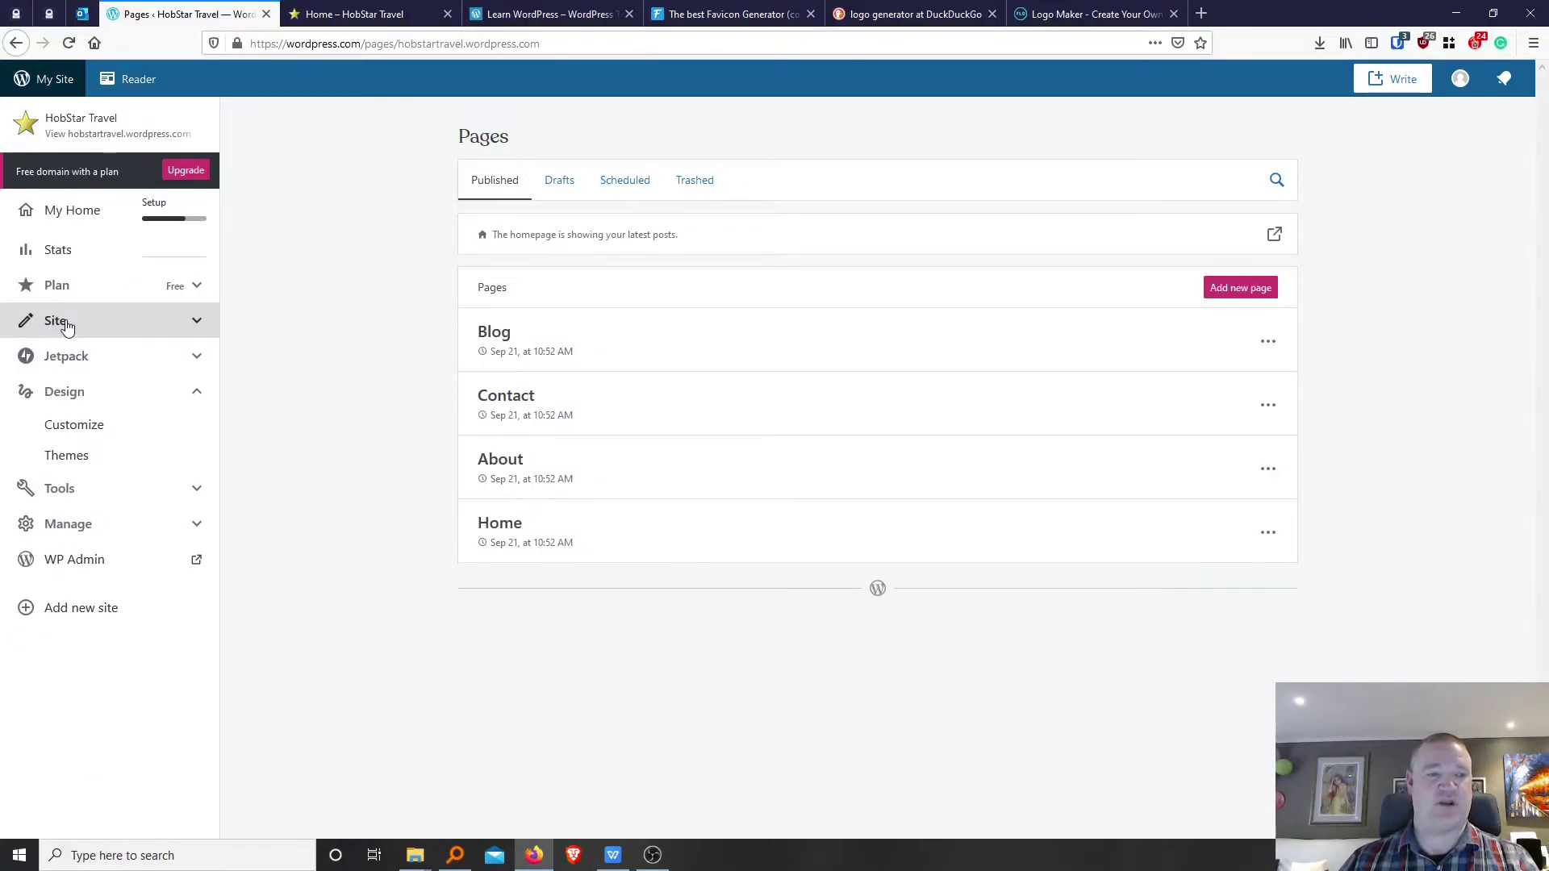
{"action": "left_click", "coordinate": [69, 323]}
{"action": "left_click", "coordinate": [70, 357]}
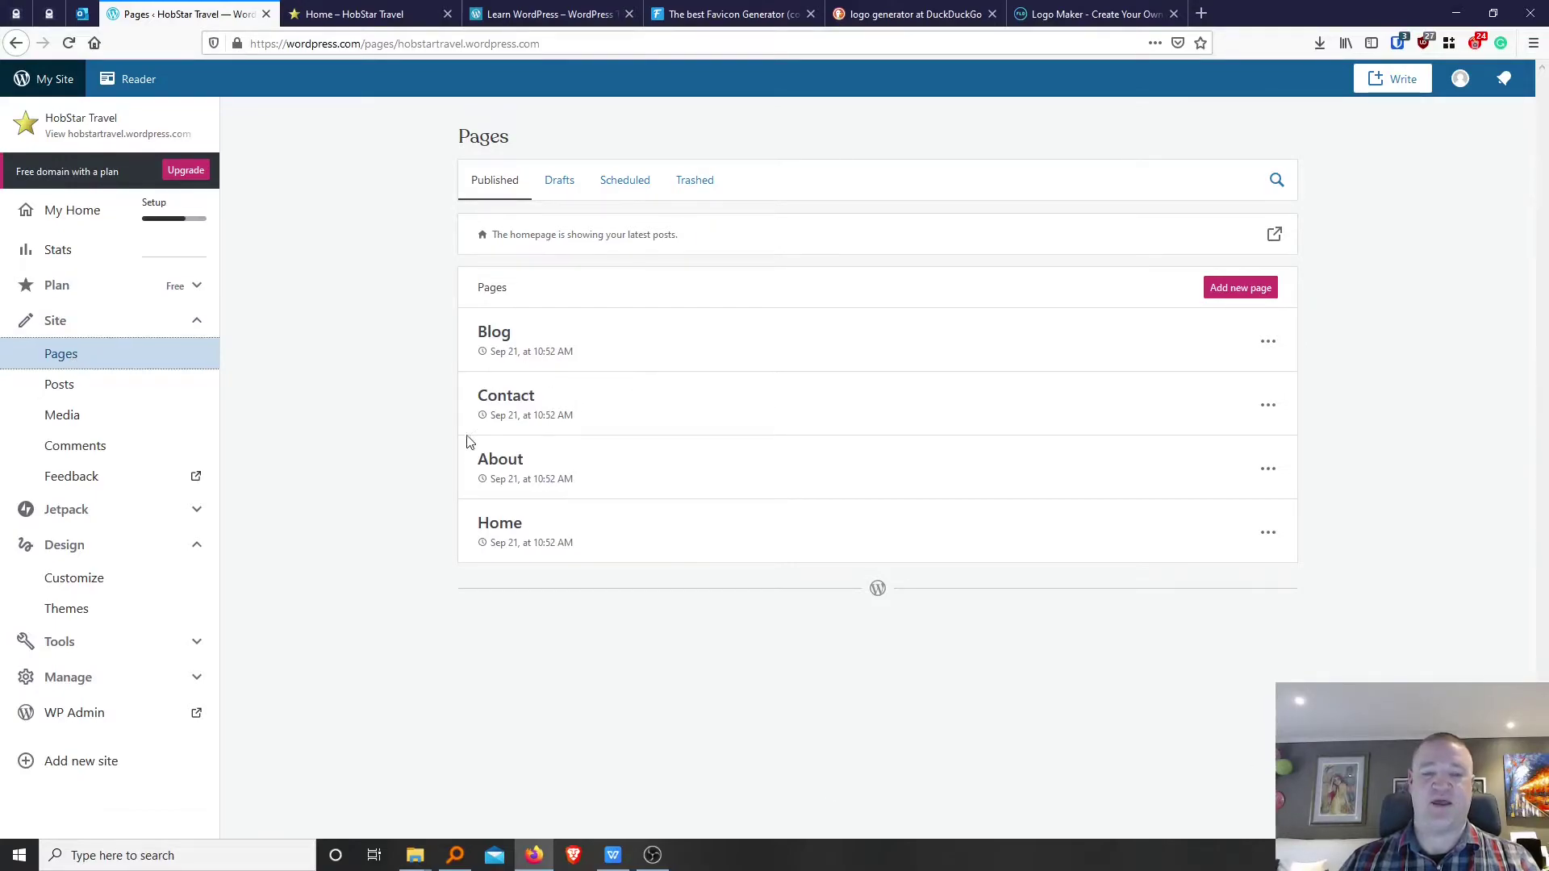
{"action": "left_click", "coordinate": [517, 532]}
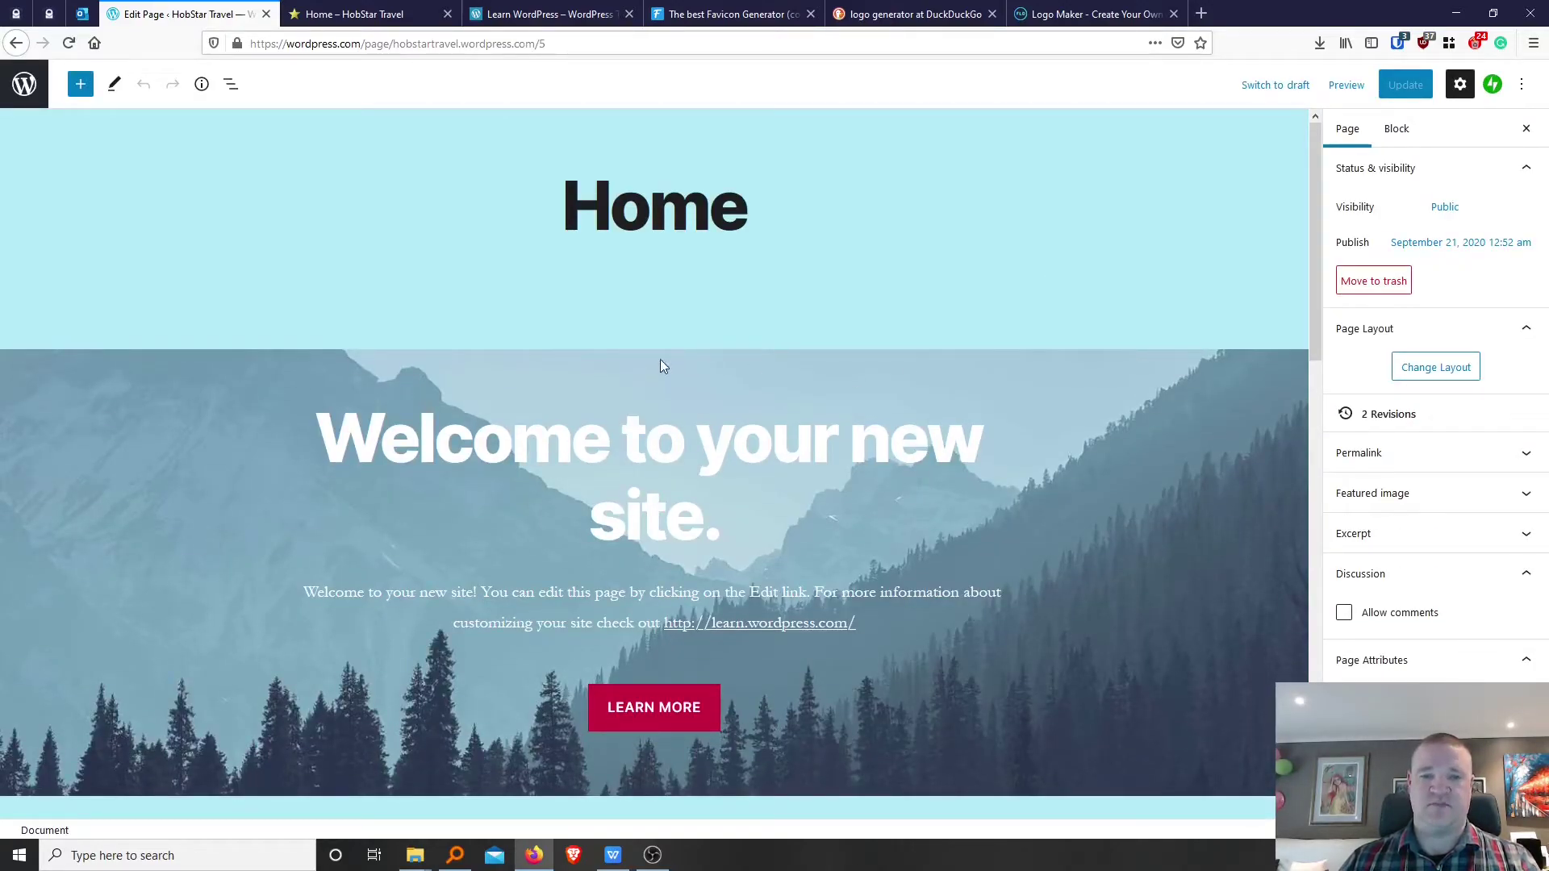
Delete the default welcome paragraph text, including its learn.wordpress.com link, beneath the cover heading.
{"action": "scroll", "coordinate": [724, 370], "scroll_direction": "down", "scroll_amount": 8}
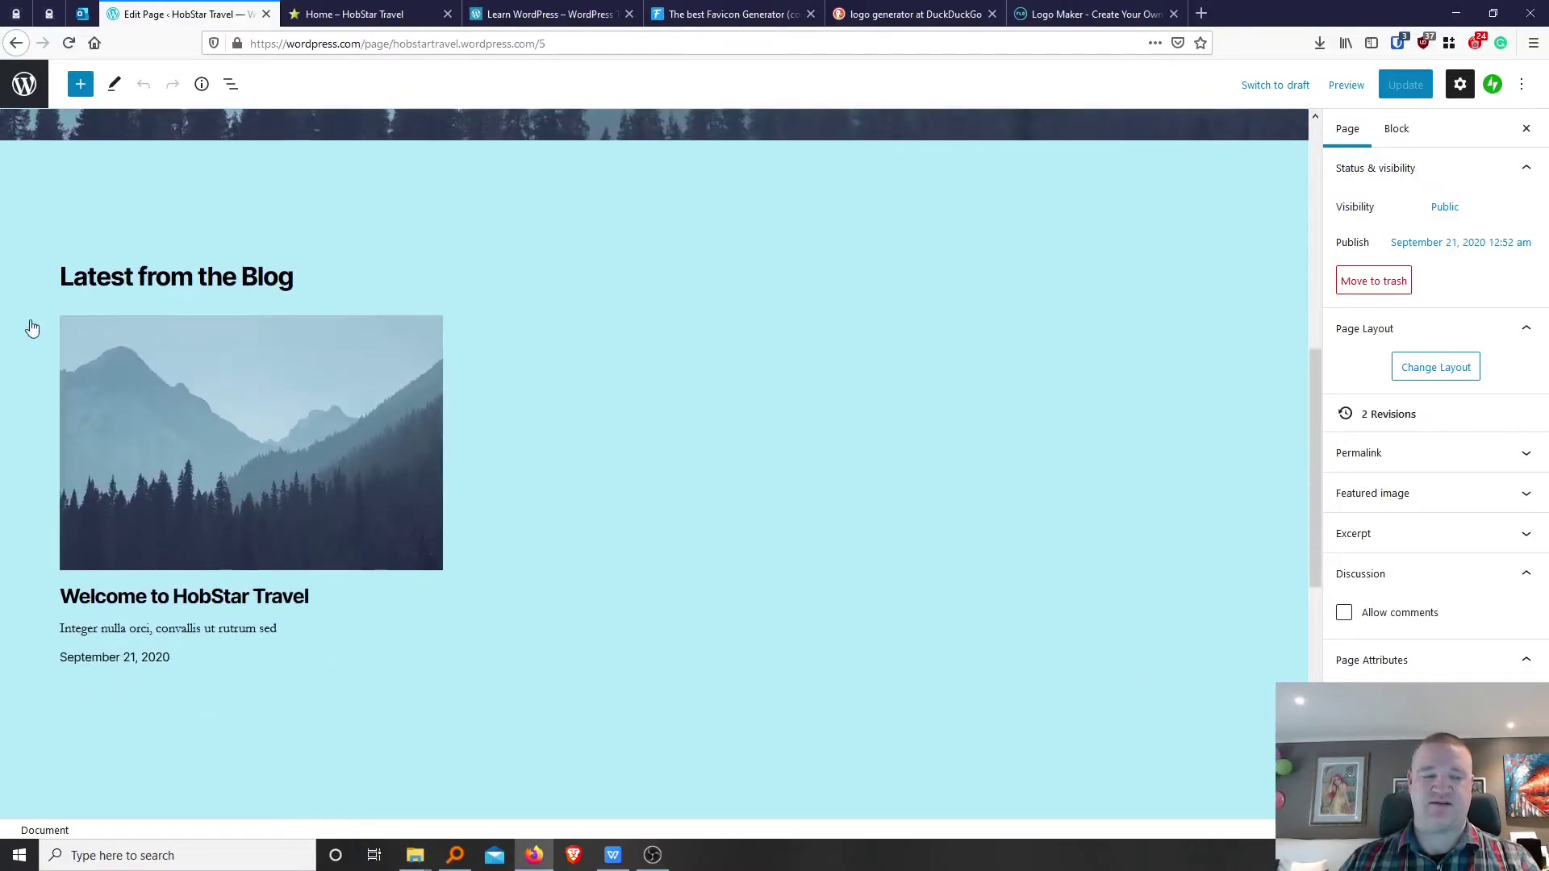
{"action": "scroll", "coordinate": [476, 510], "scroll_direction": "up", "scroll_amount": 6}
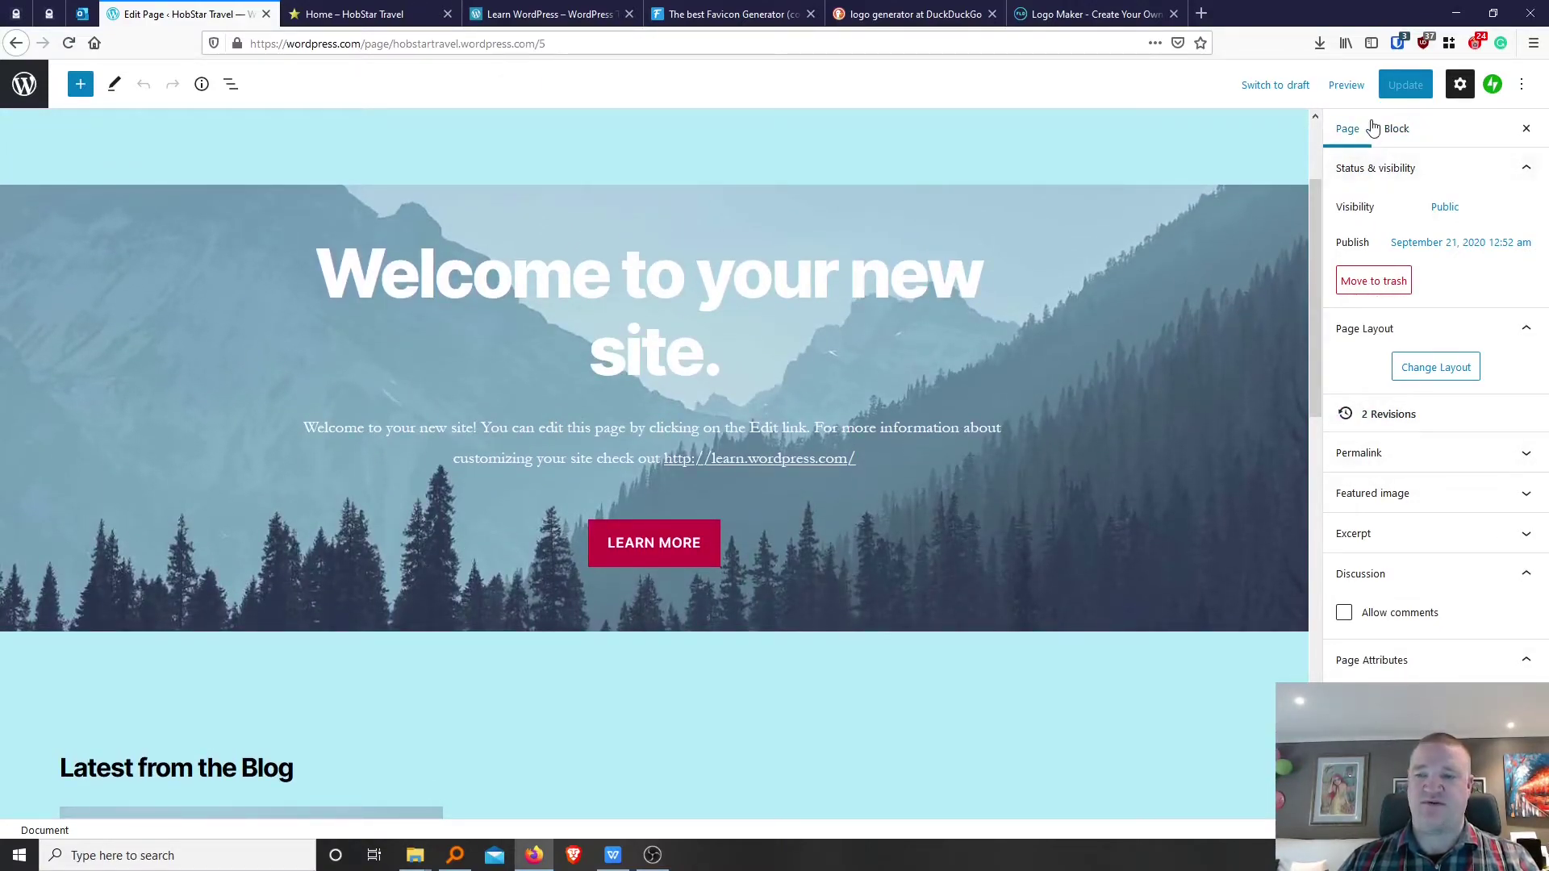
{"action": "left_click", "coordinate": [1399, 131]}
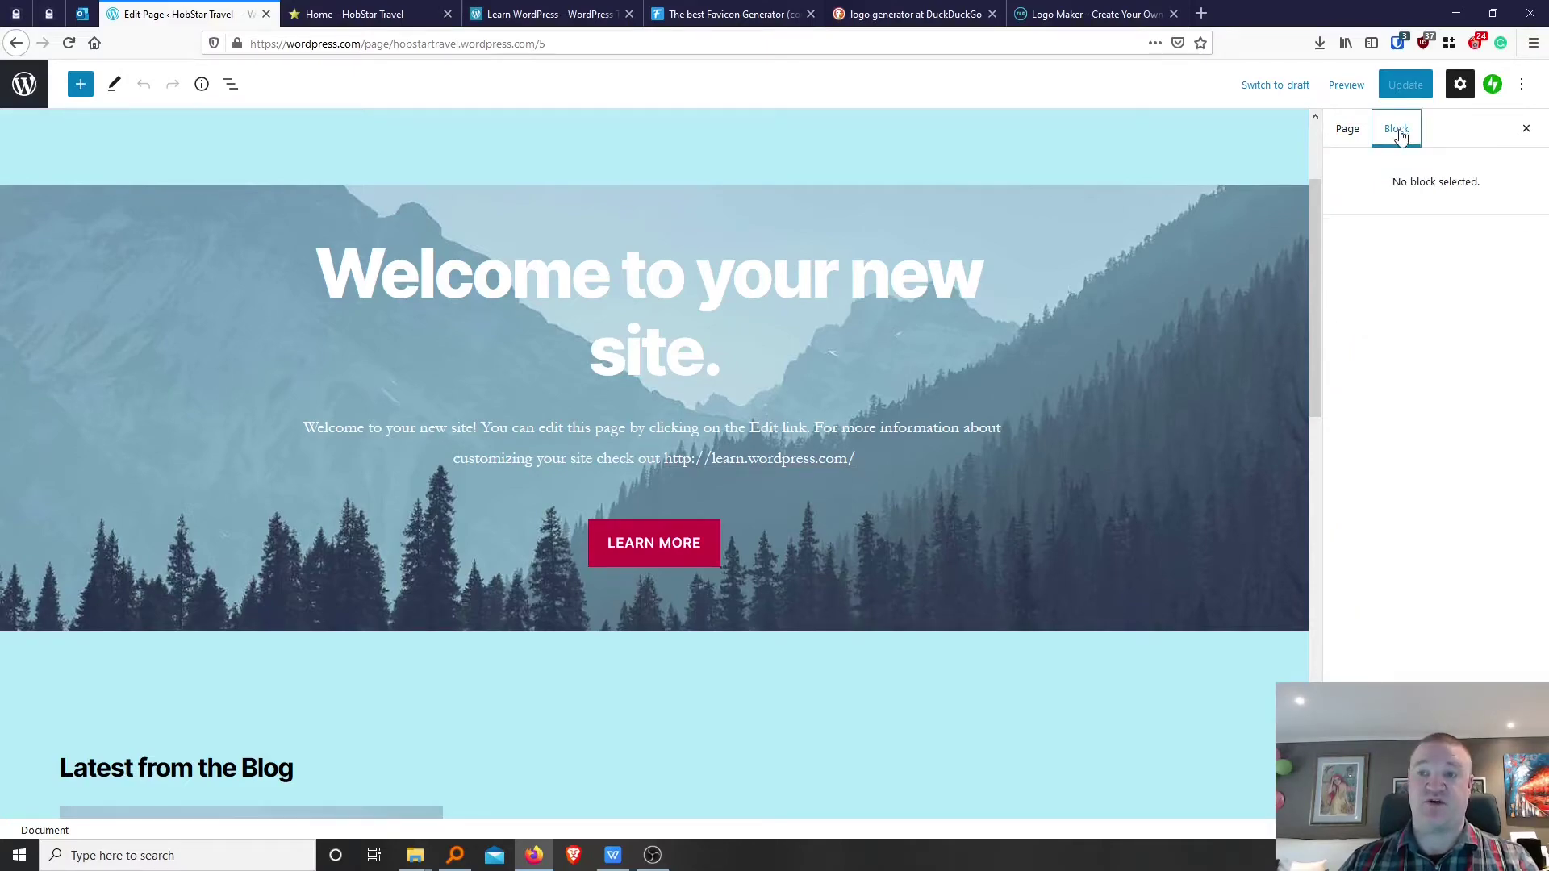
{"action": "left_click", "coordinate": [1107, 321]}
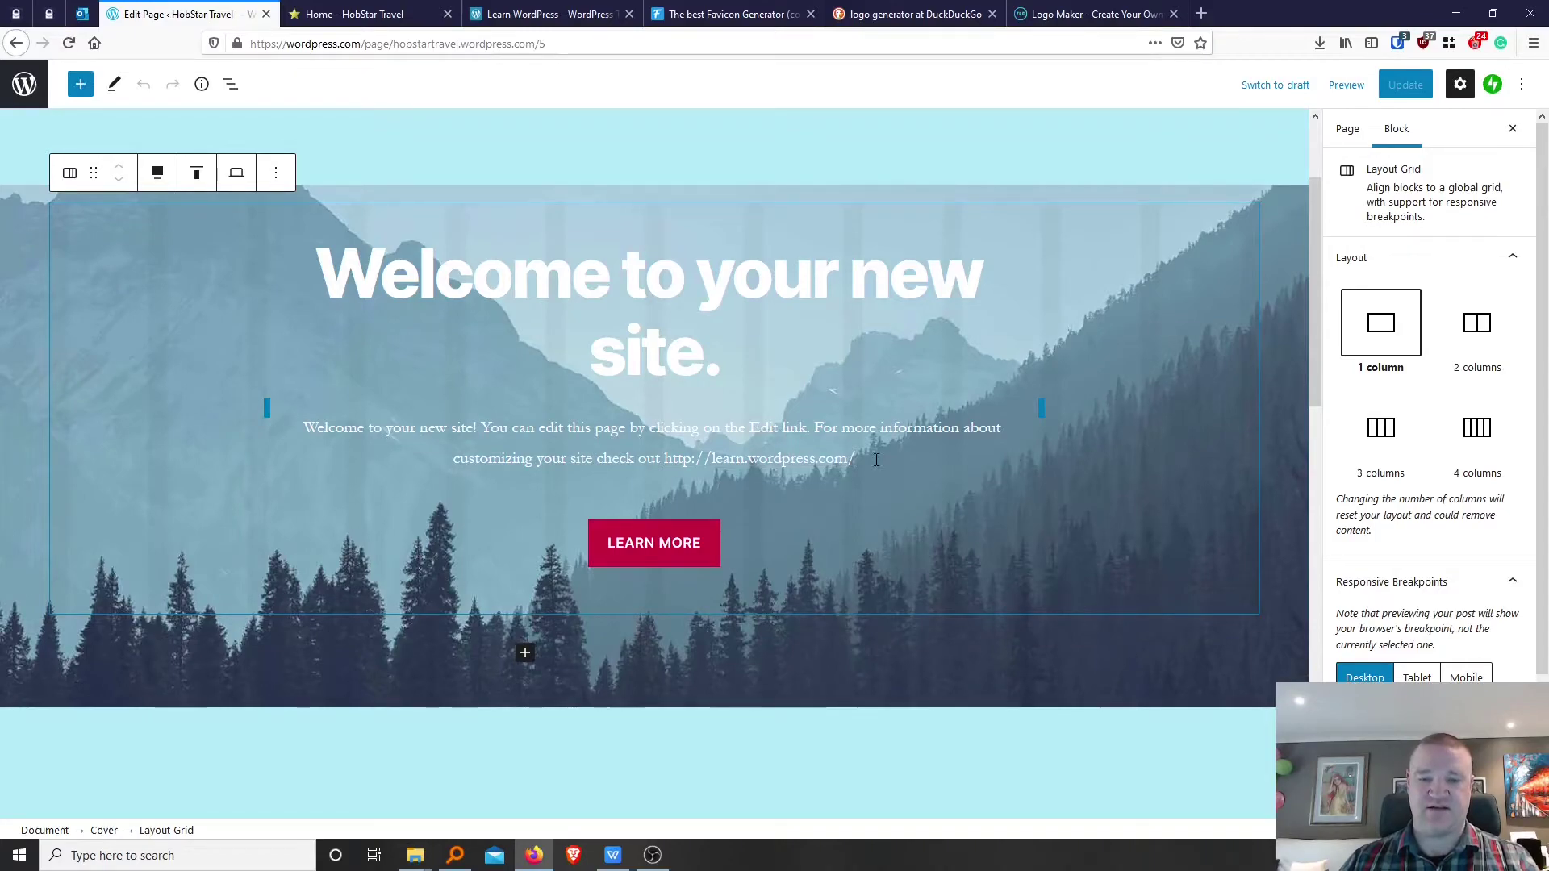
{"action": "left_click_drag", "start_coordinate": [860, 459], "coordinate": [306, 421]}
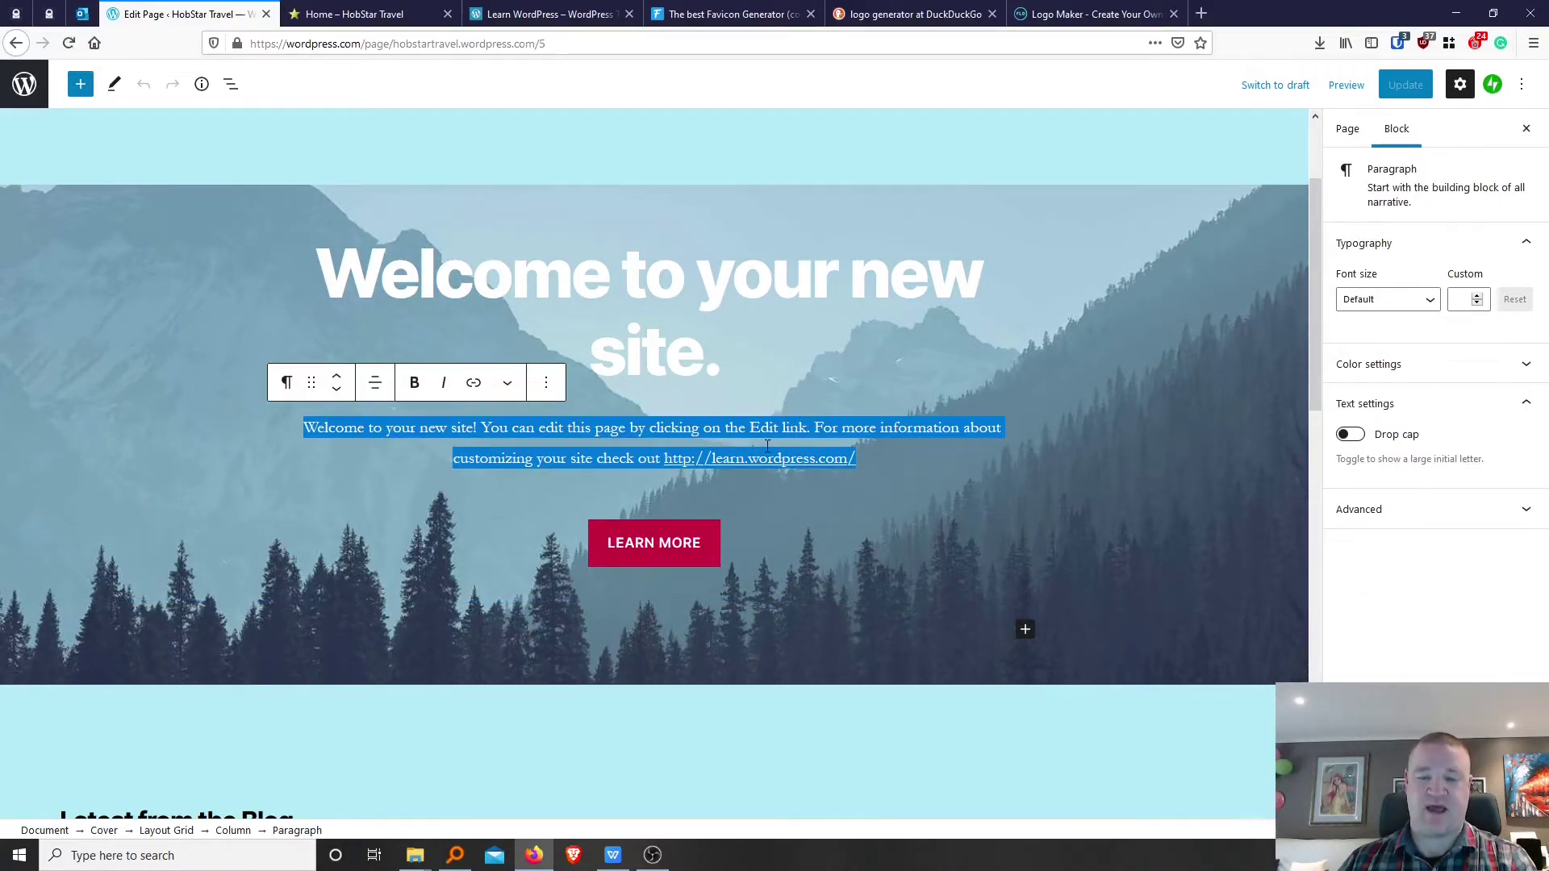
{"action": "key", "text": "BackSpace"}
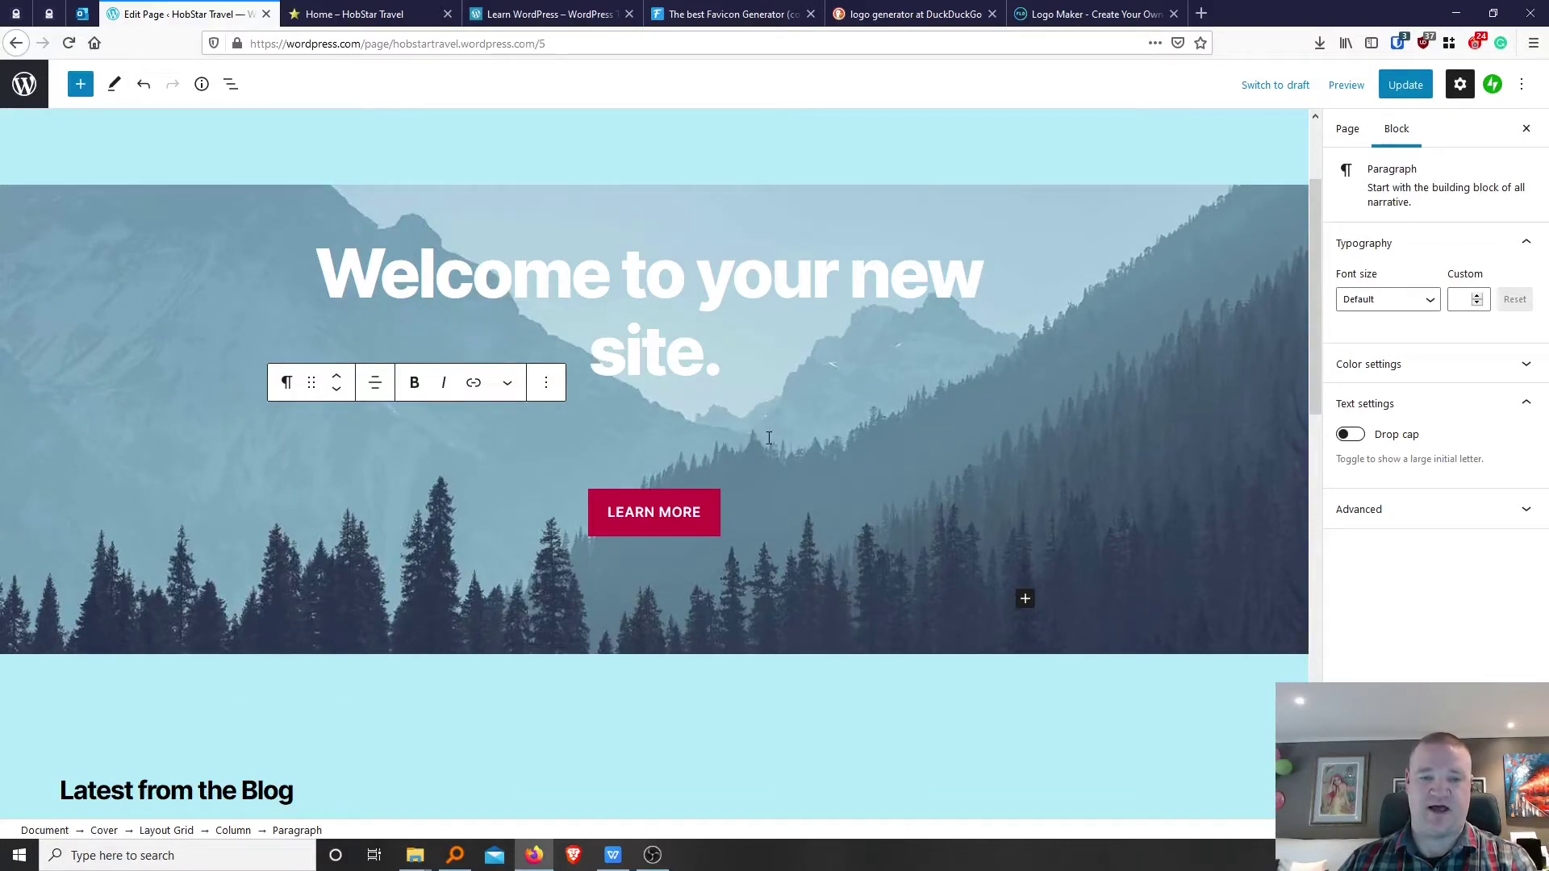
Remove the Learn More button block from the Home page's cover.
{"action": "left_click", "coordinate": [663, 510]}
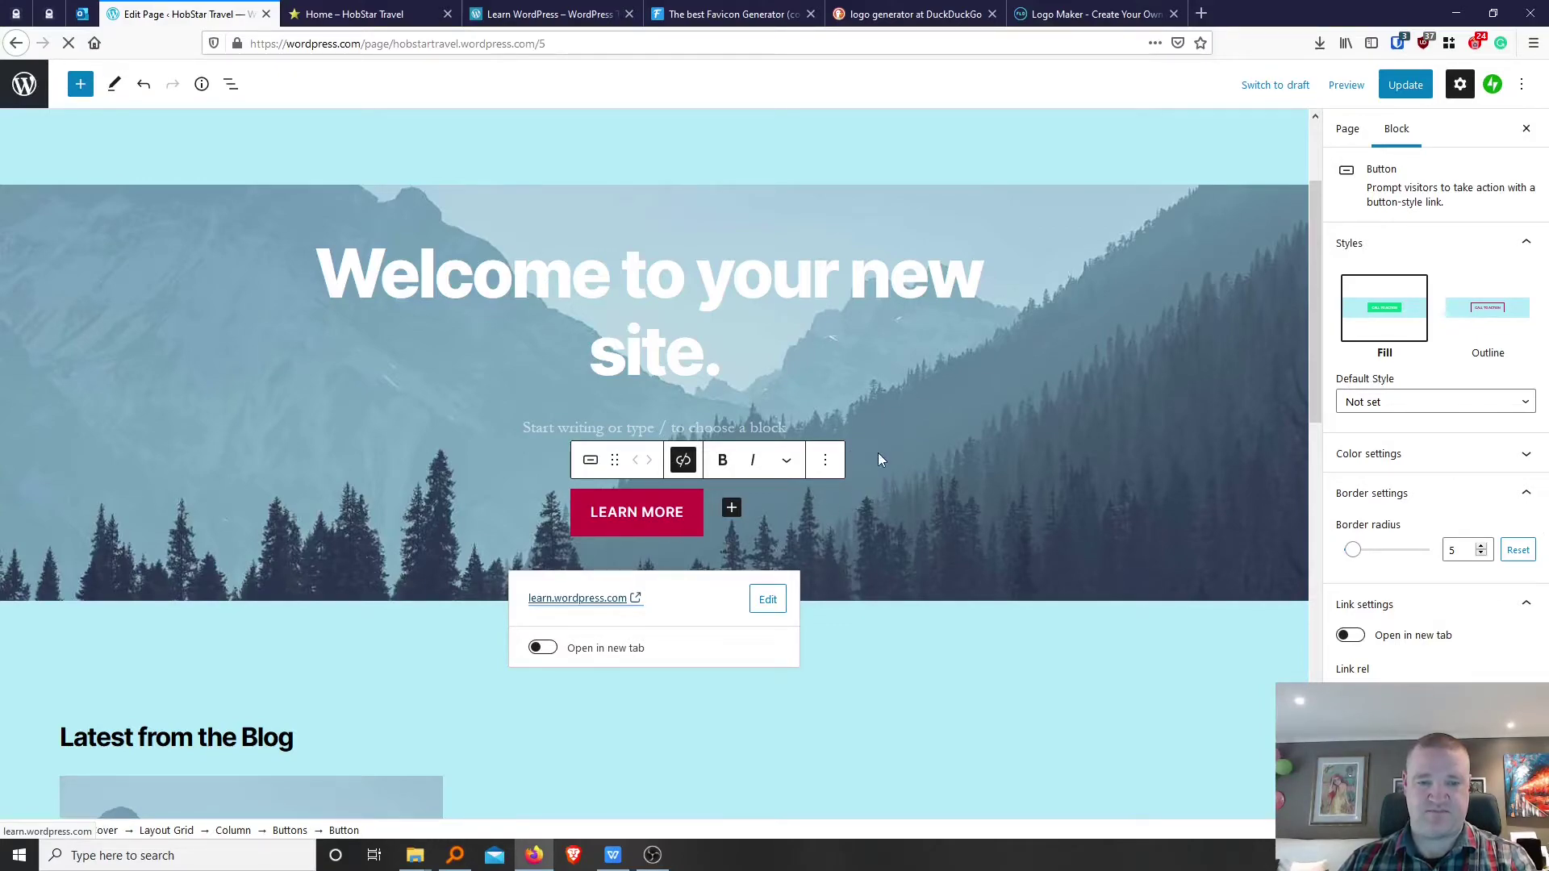
{"action": "left_click", "coordinate": [824, 460]}
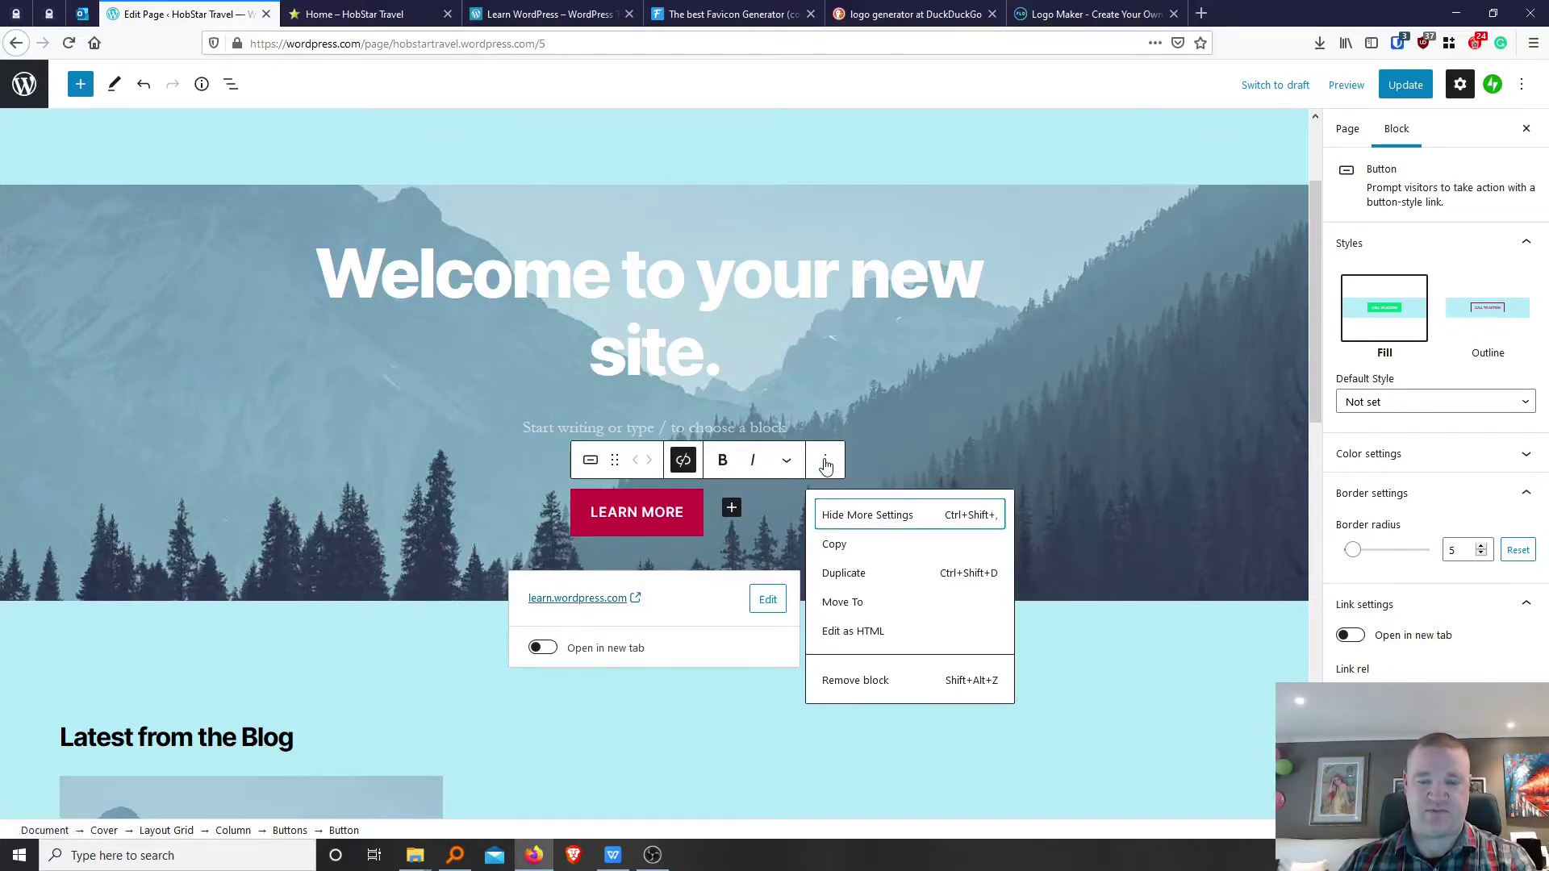
{"action": "left_click", "coordinate": [848, 680]}
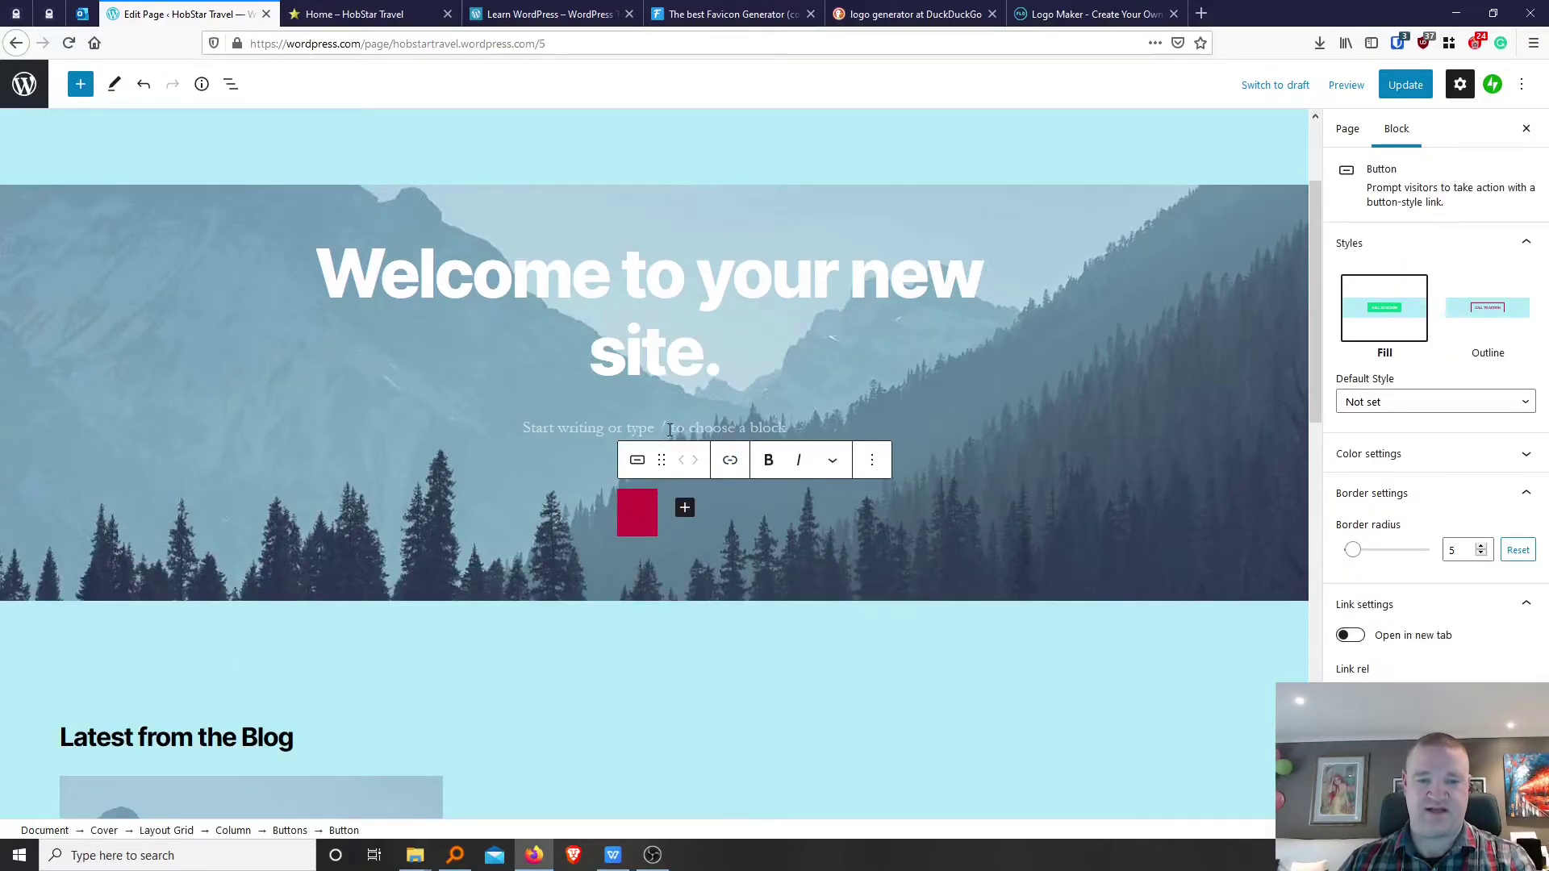
{"action": "left_click", "coordinate": [637, 421]}
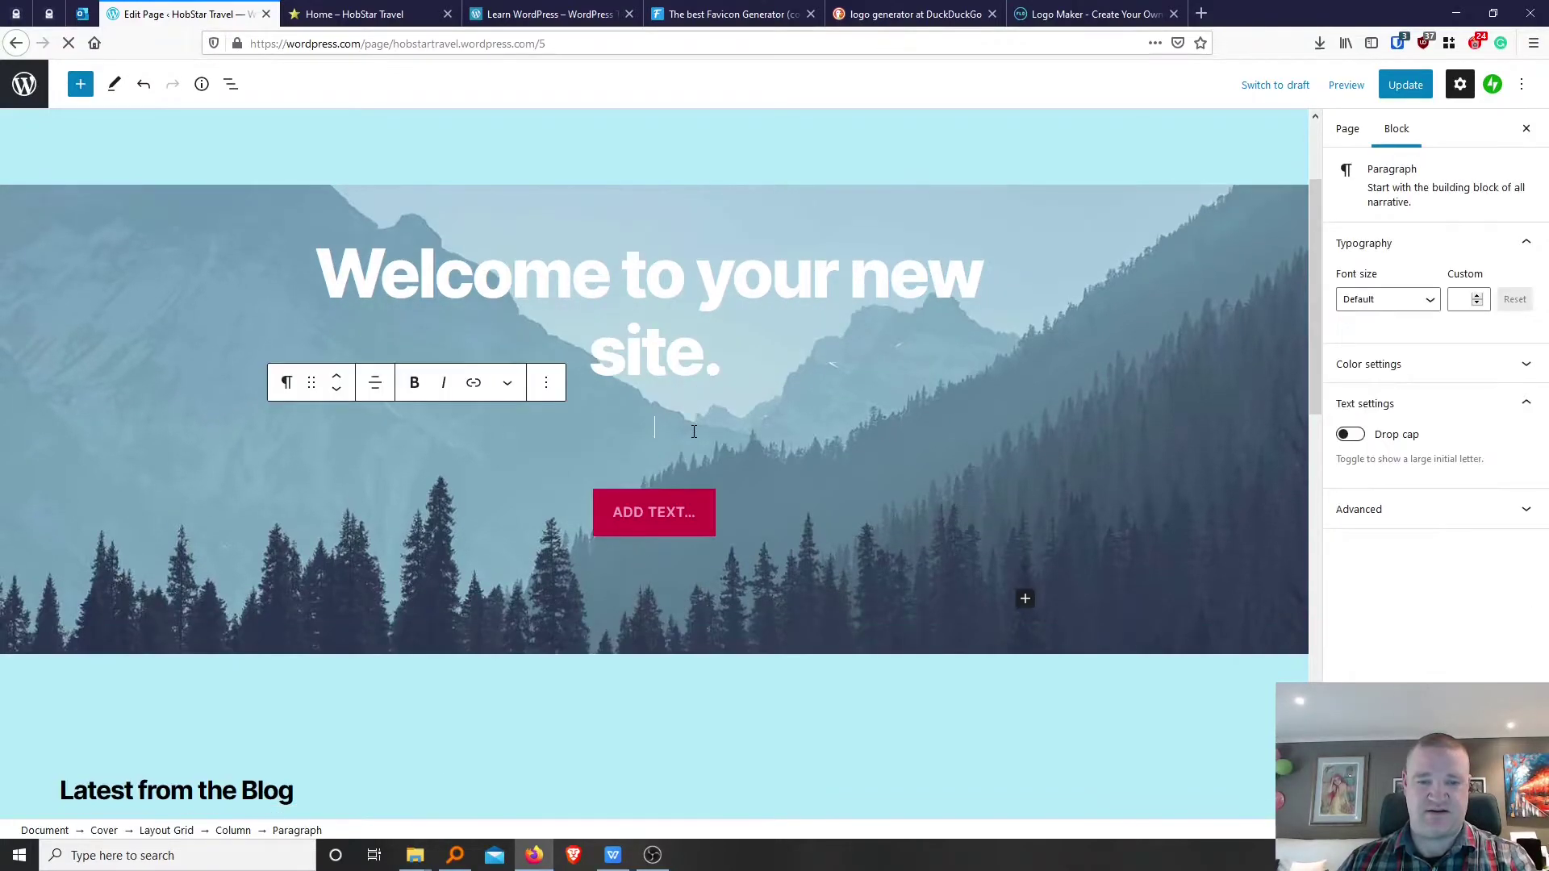
{"action": "left_click", "coordinate": [641, 510]}
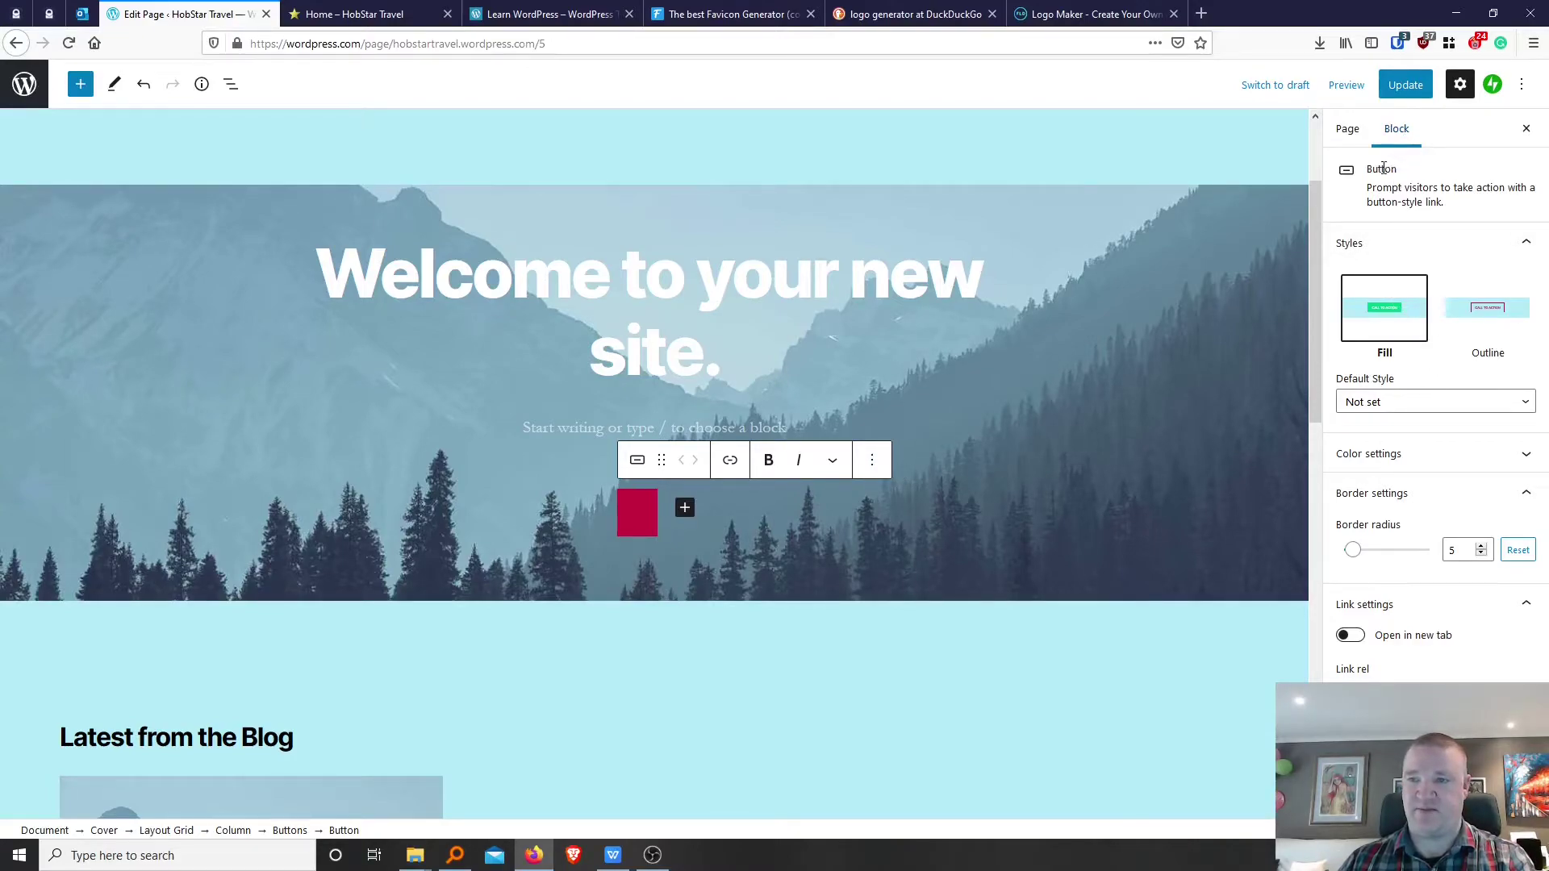
{"action": "left_click", "coordinate": [875, 464]}
{"action": "left_click", "coordinate": [878, 687]}
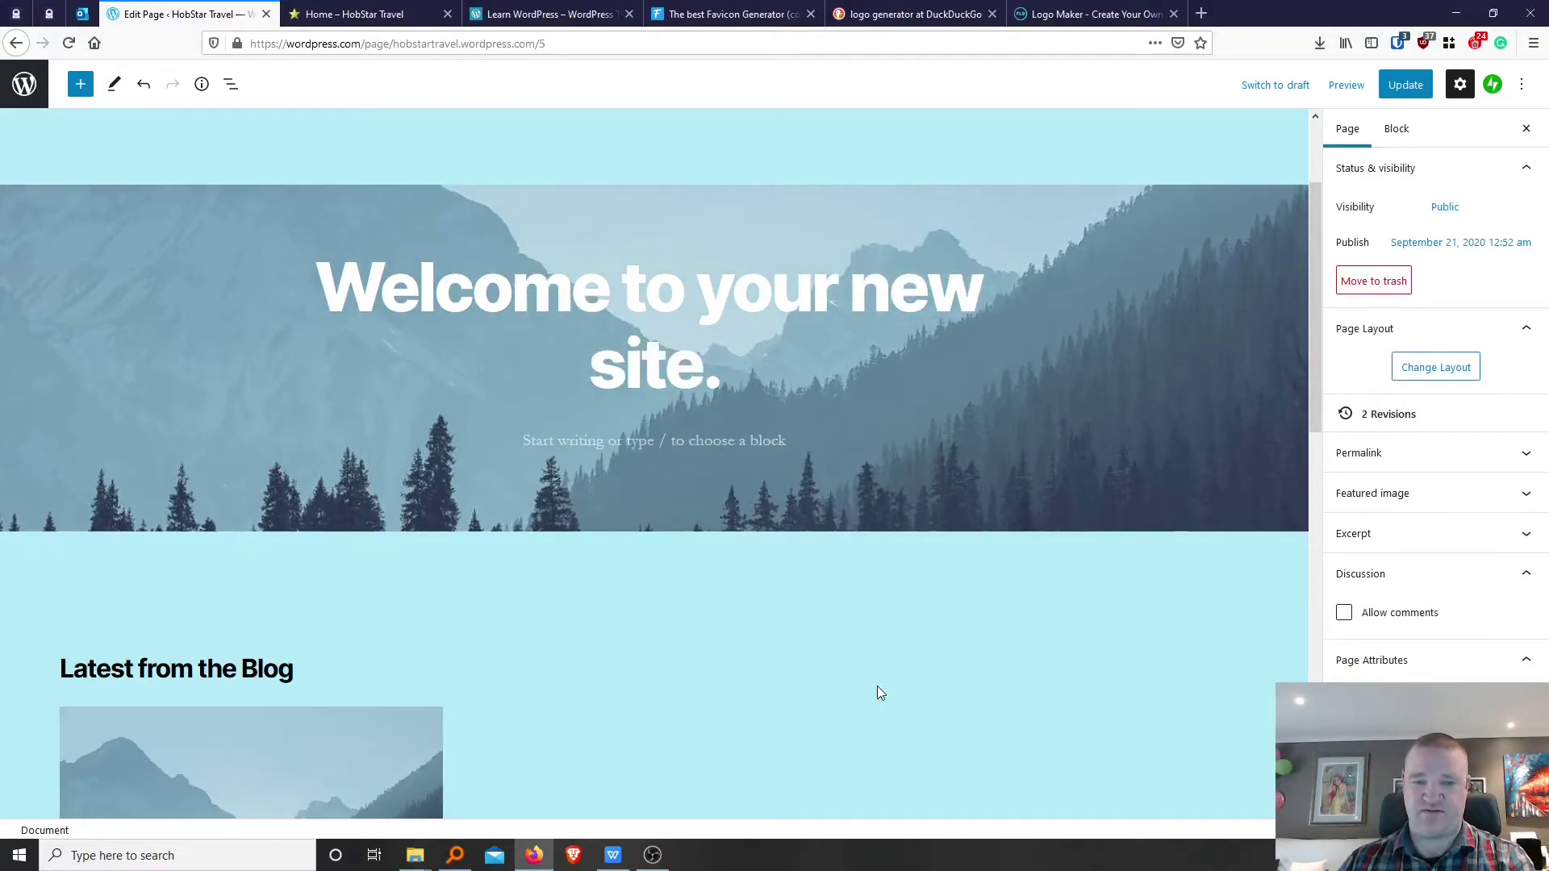
Replace "your new site." in the cover heading so it reads "Welcome to HobStar Travel".
{"action": "left_click", "coordinate": [698, 438]}
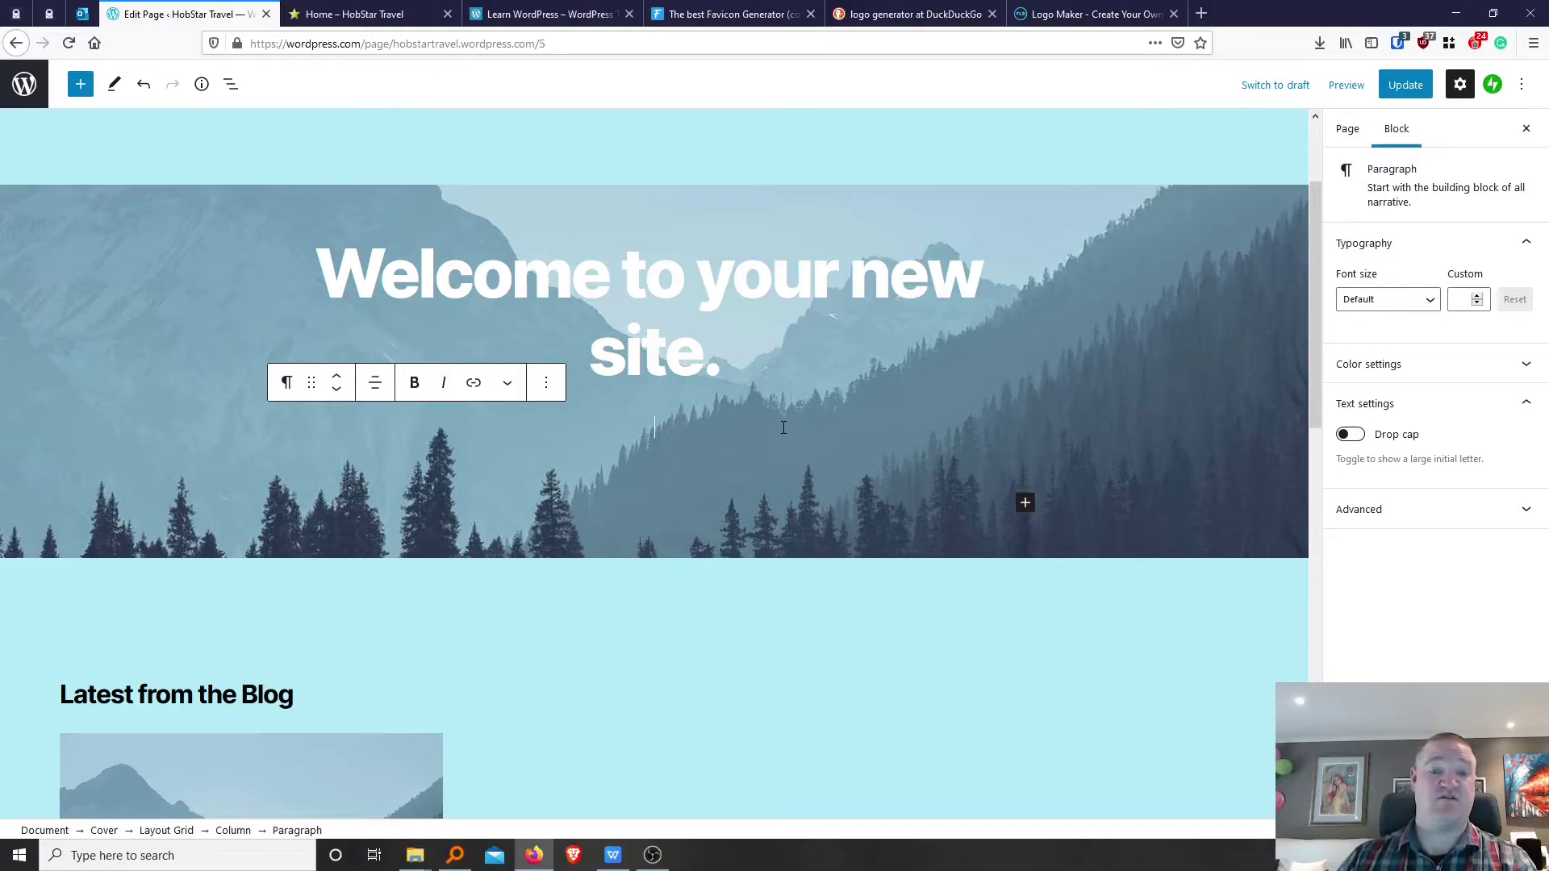
{"action": "scroll", "coordinate": [645, 450], "scroll_direction": "up", "scroll_amount": 1}
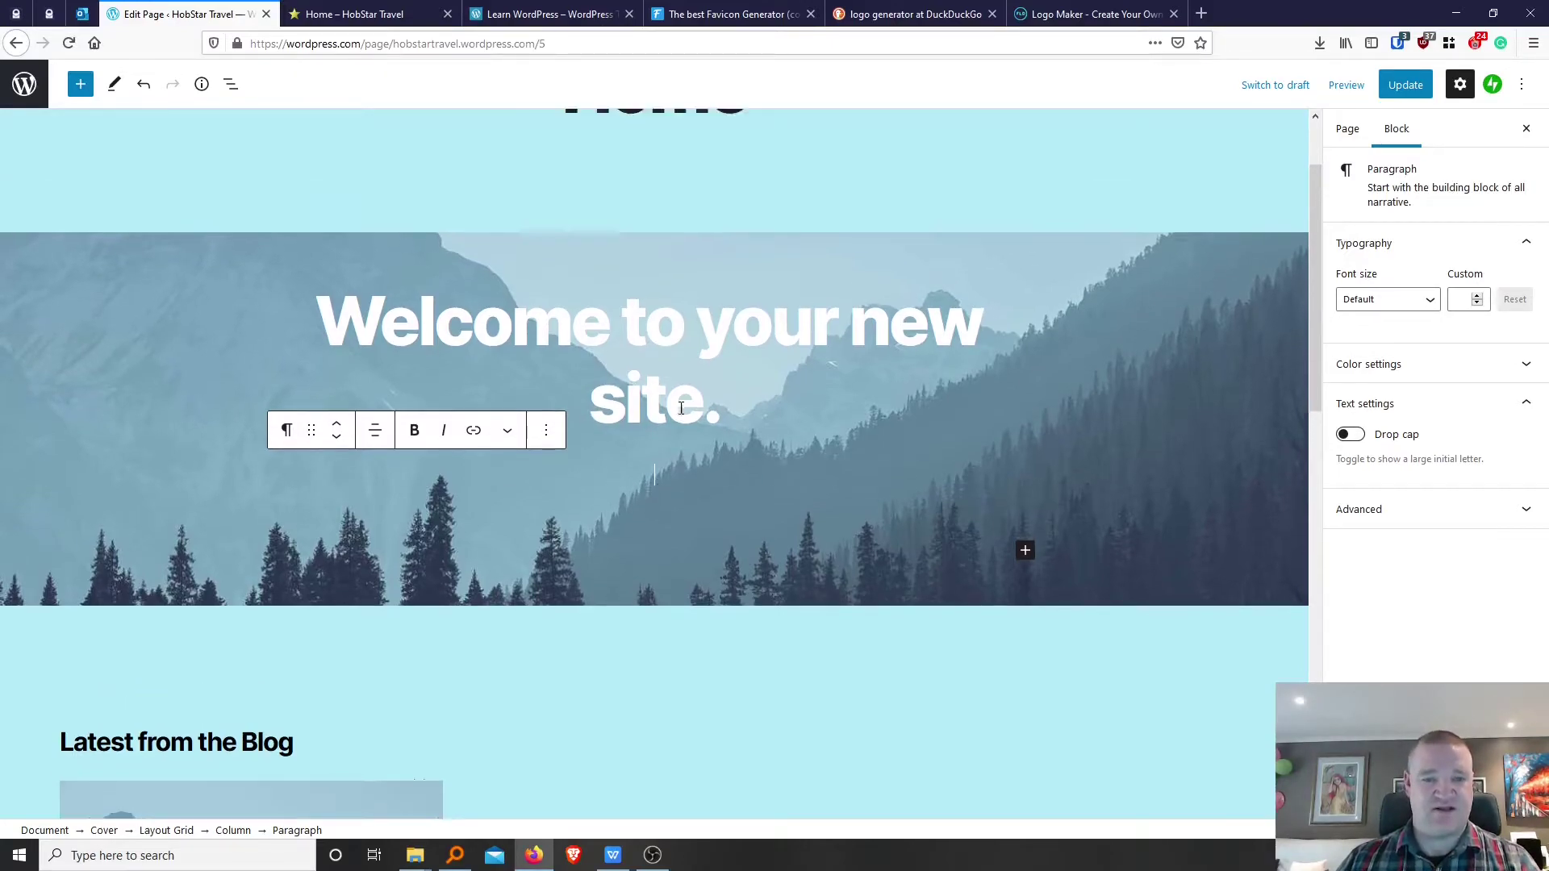
{"action": "left_click_drag", "start_coordinate": [728, 440], "coordinate": [686, 360]}
{"action": "scroll", "coordinate": [691, 305], "scroll_direction": "up", "scroll_amount": 1}
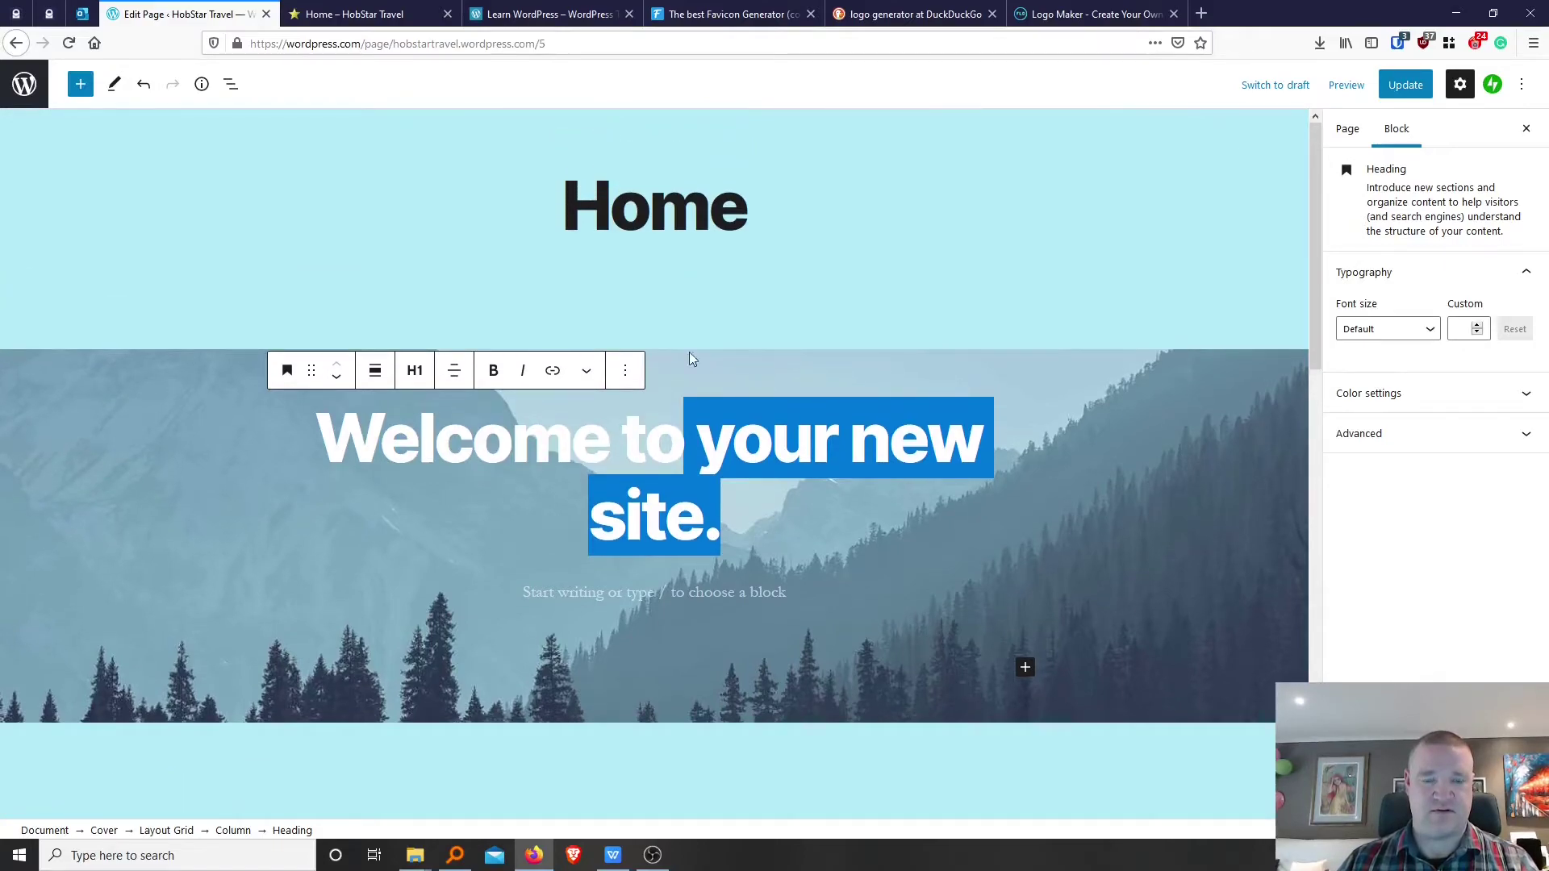
{"action": "left_click_drag", "start_coordinate": [696, 440], "coordinate": [753, 506]}
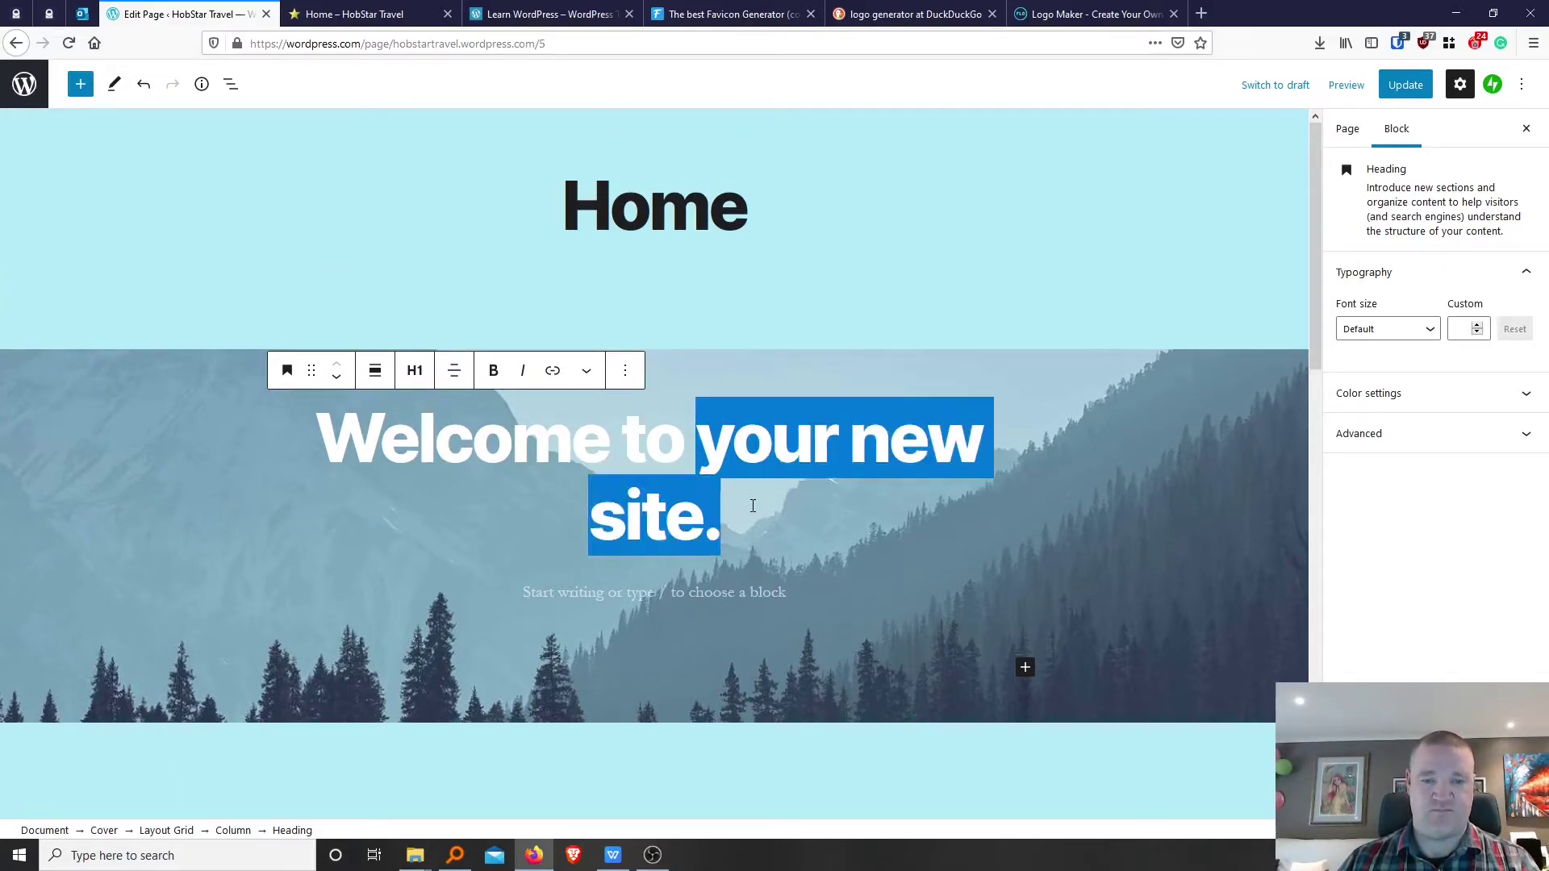
{"action": "type", "text": "Hobs"}
{"action": "key", "text": "BackSpace"}
{"action": "type", "text": "Sta"}
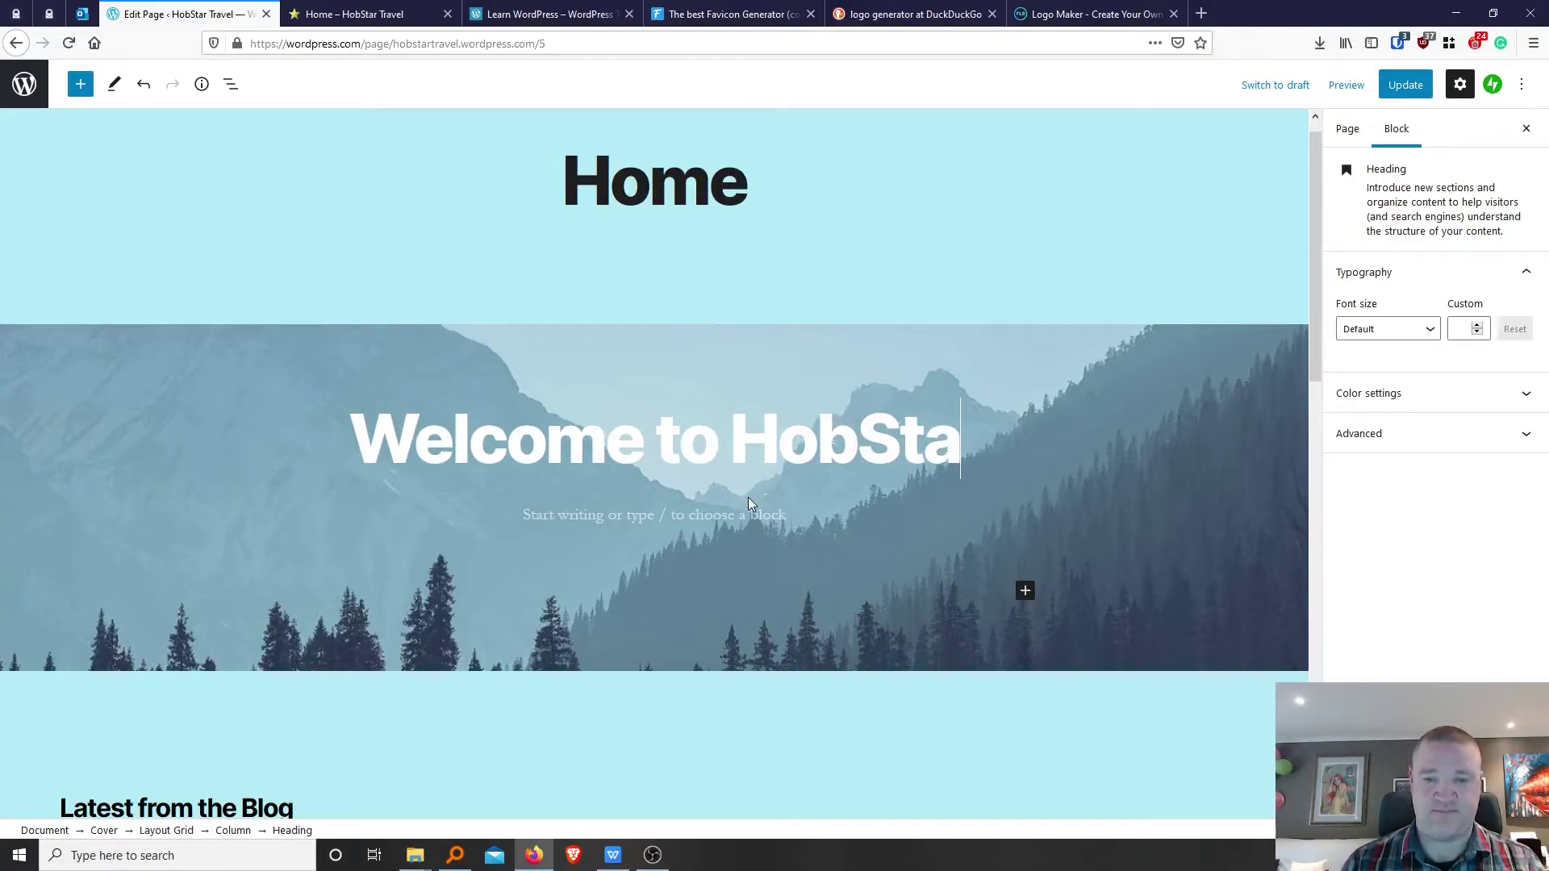
{"action": "type", "text": "r T"}
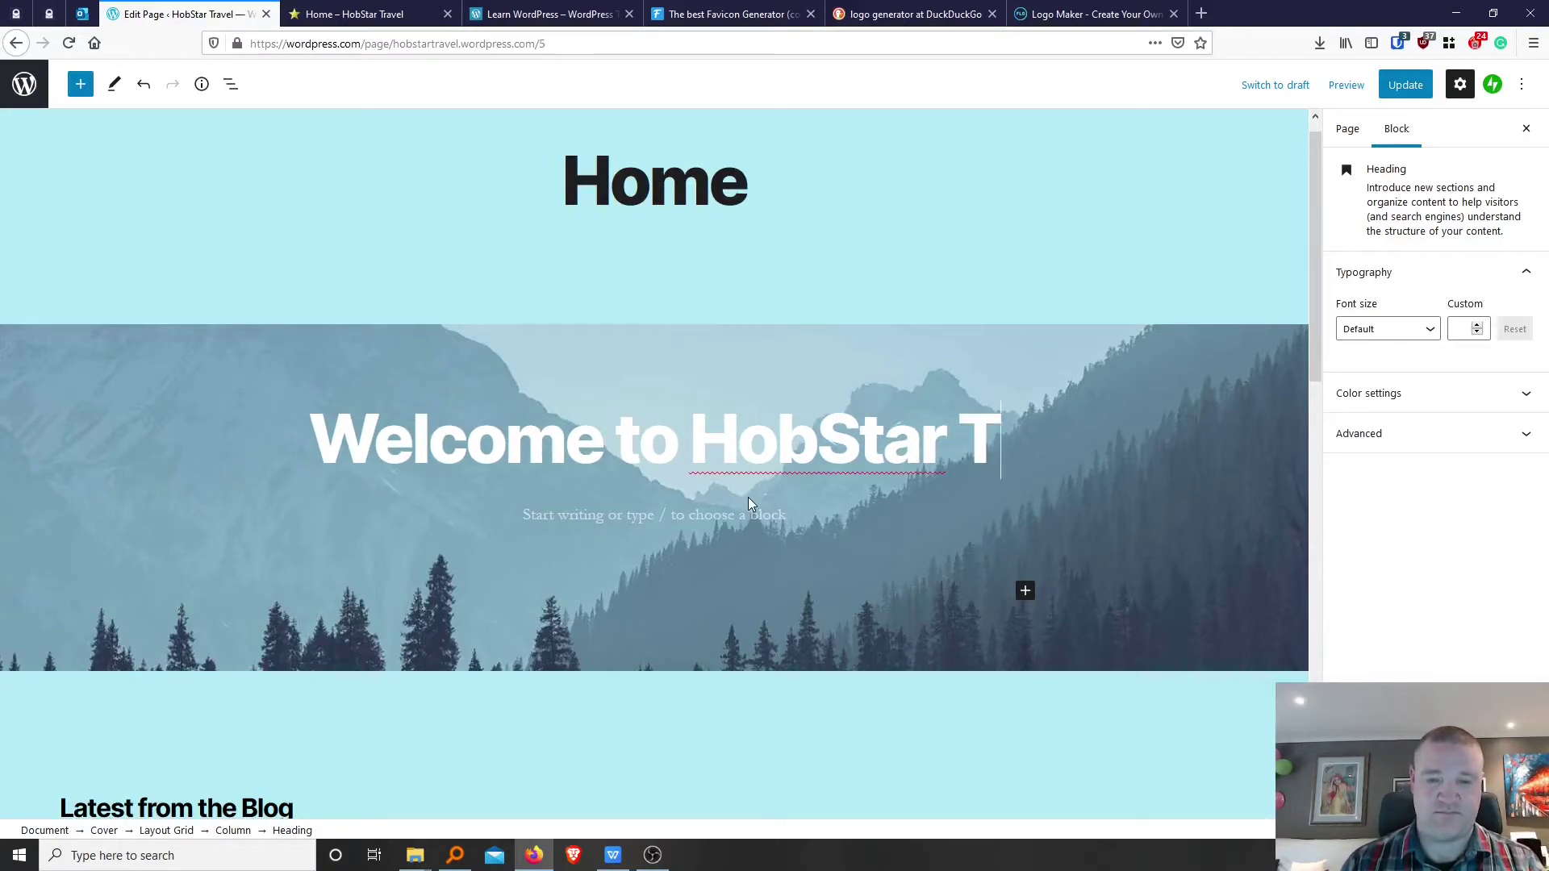
{"action": "type", "text": "rav"}
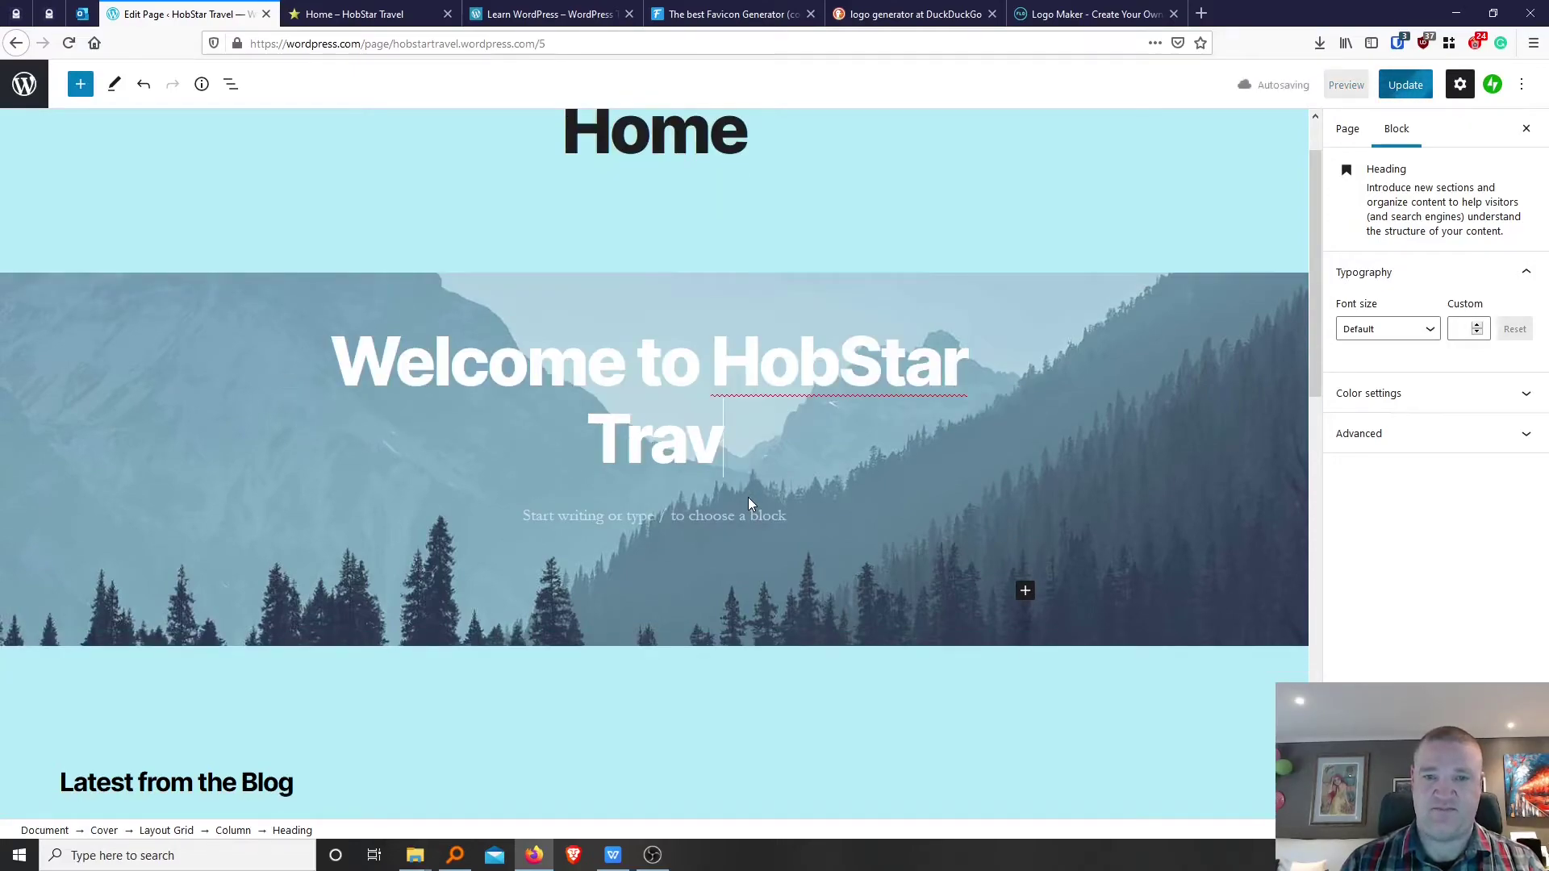
{"action": "type", "text": "el"}
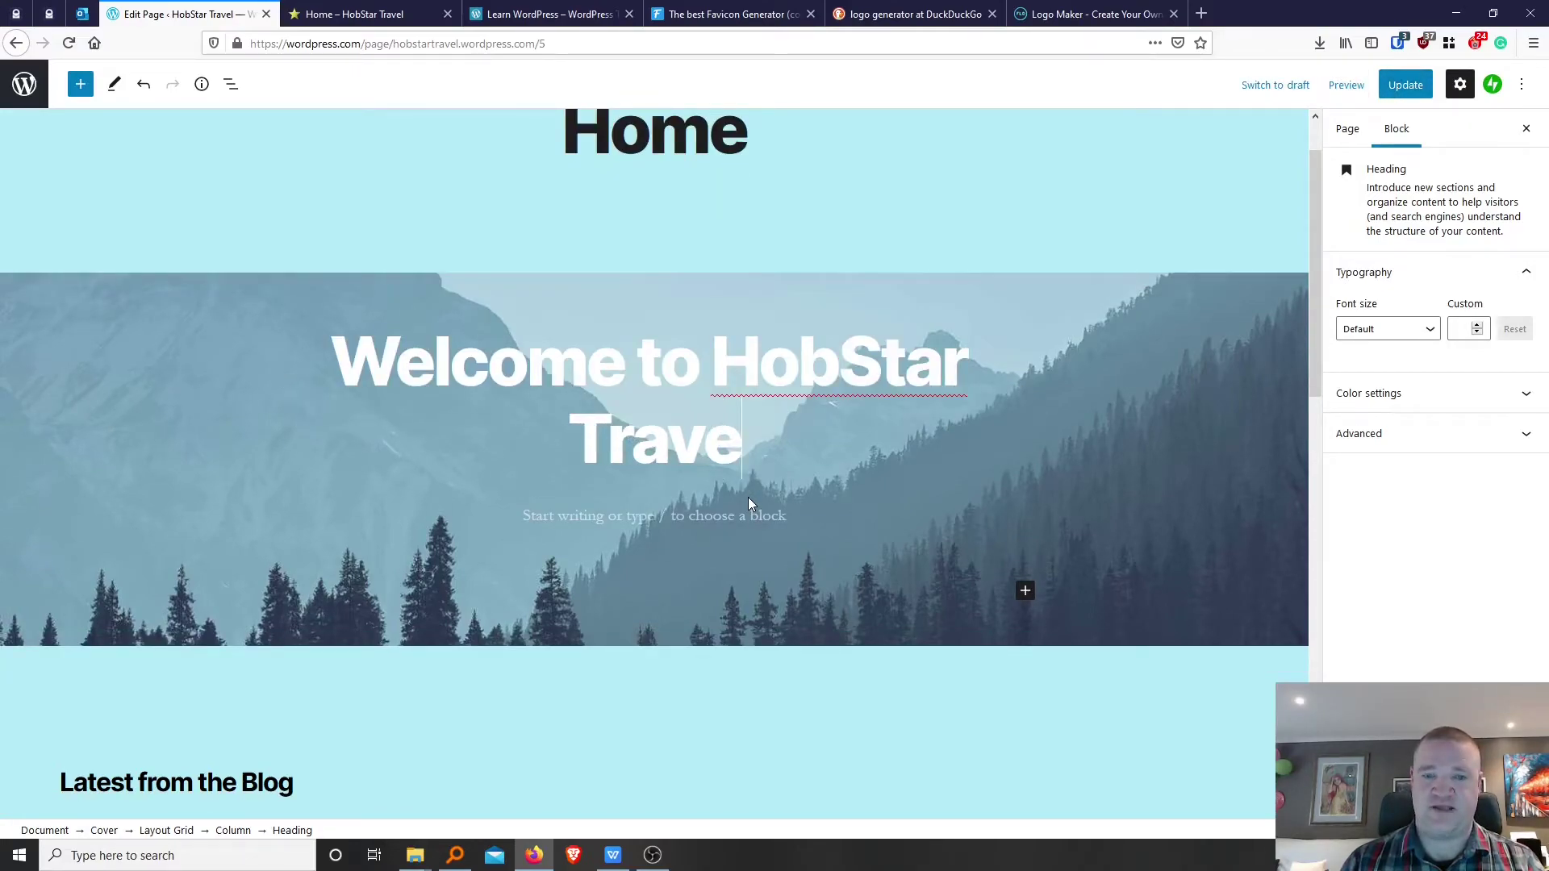
Write "Join me on my tips around the world" in the empty paragraph beneath the cover heading.
{"action": "left_click", "coordinate": [583, 521]}
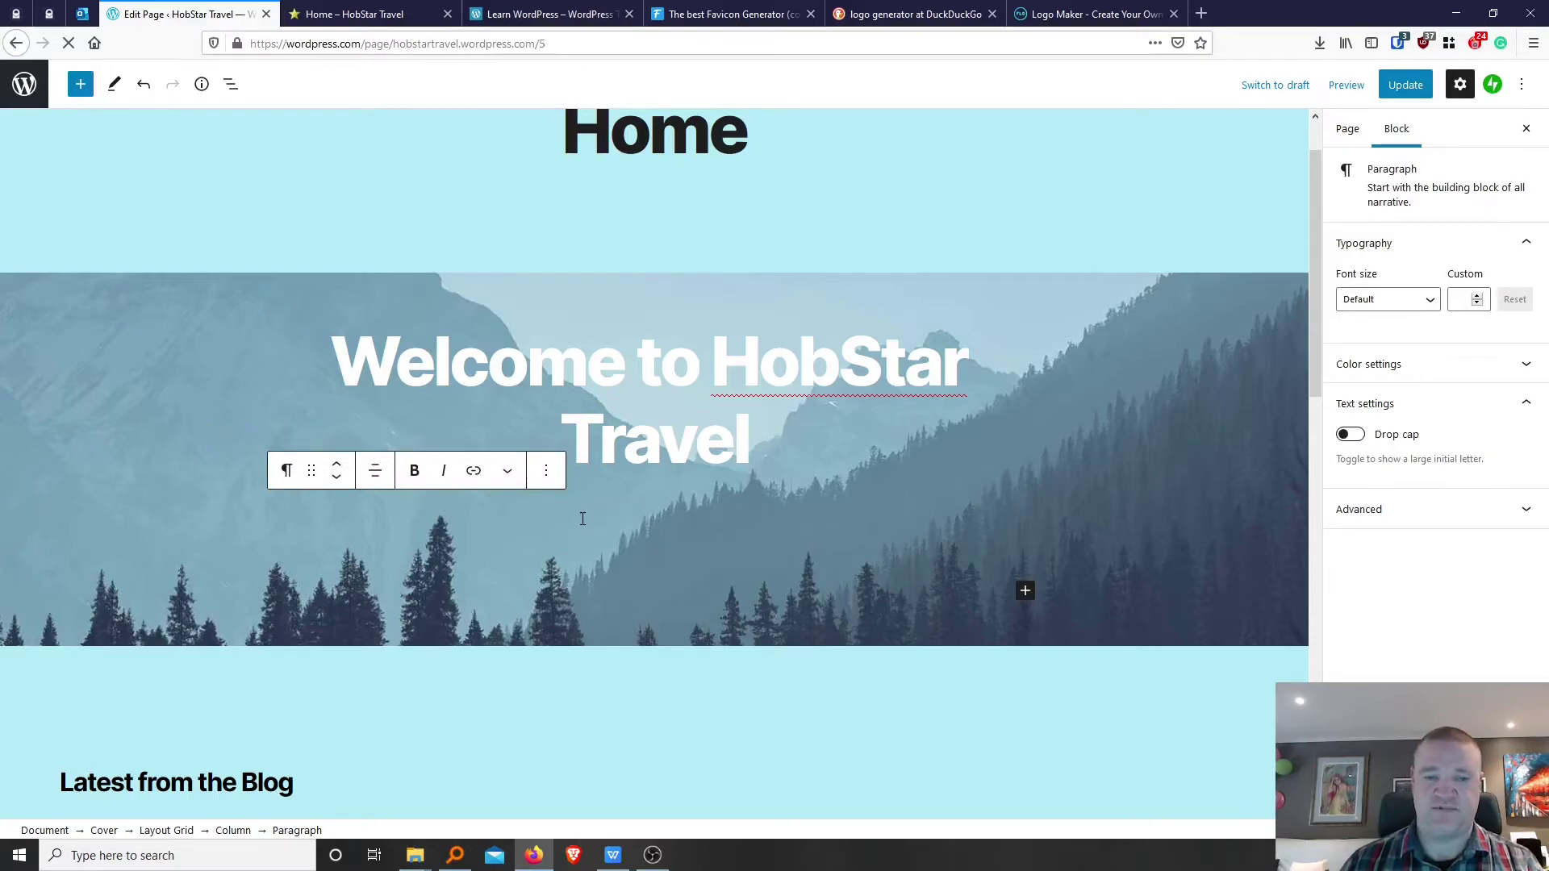
{"action": "scroll", "coordinate": [582, 519], "scroll_direction": "down", "scroll_amount": 1}
{"action": "type", "text": "Join m"}
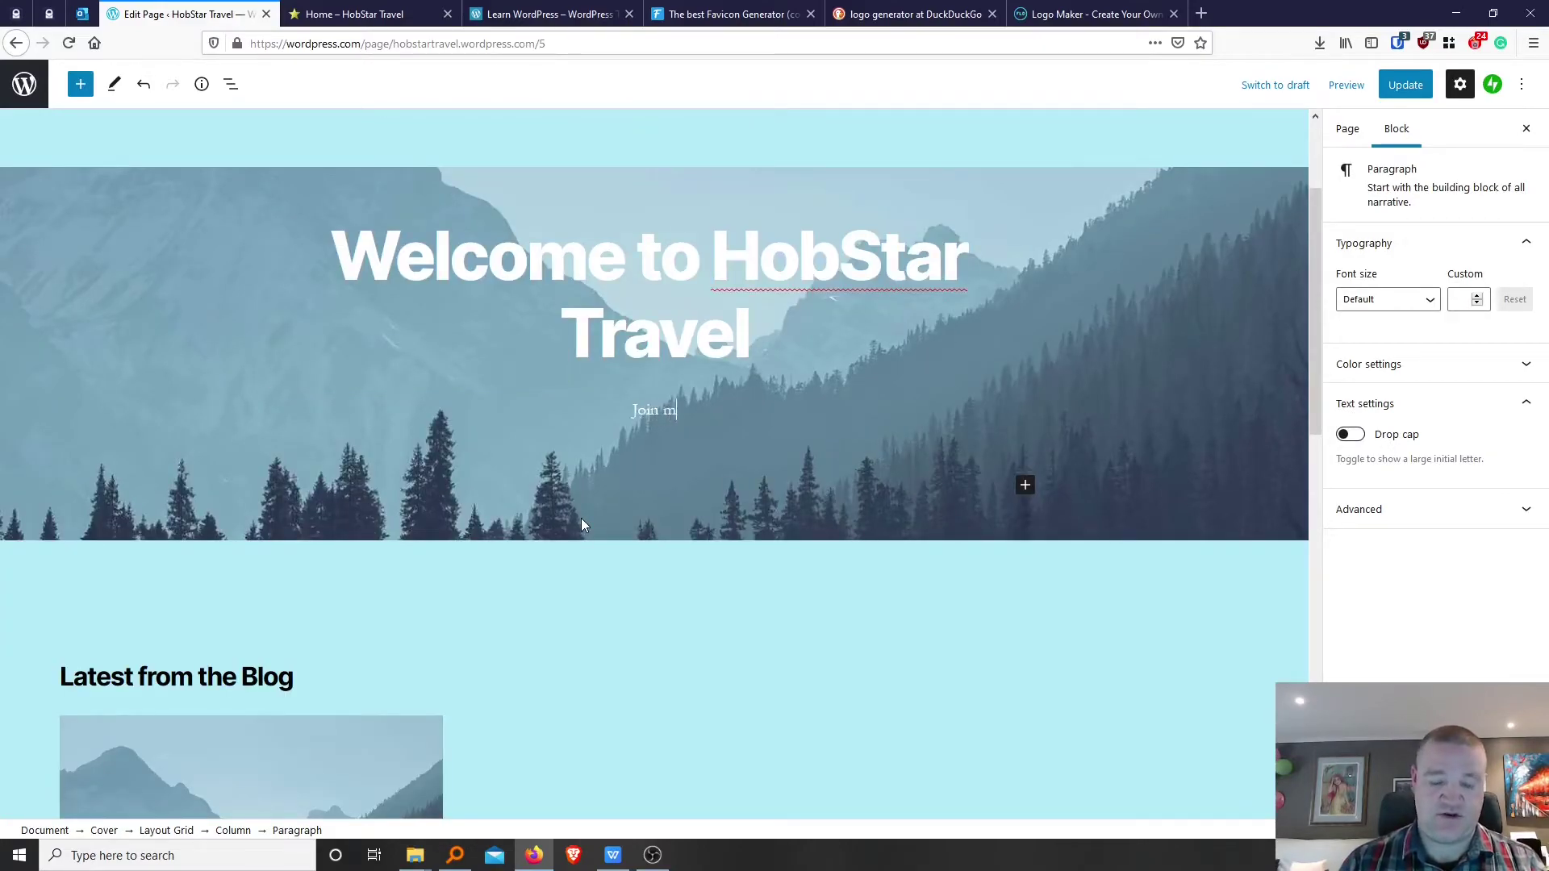
{"action": "type", "text": "e on my "}
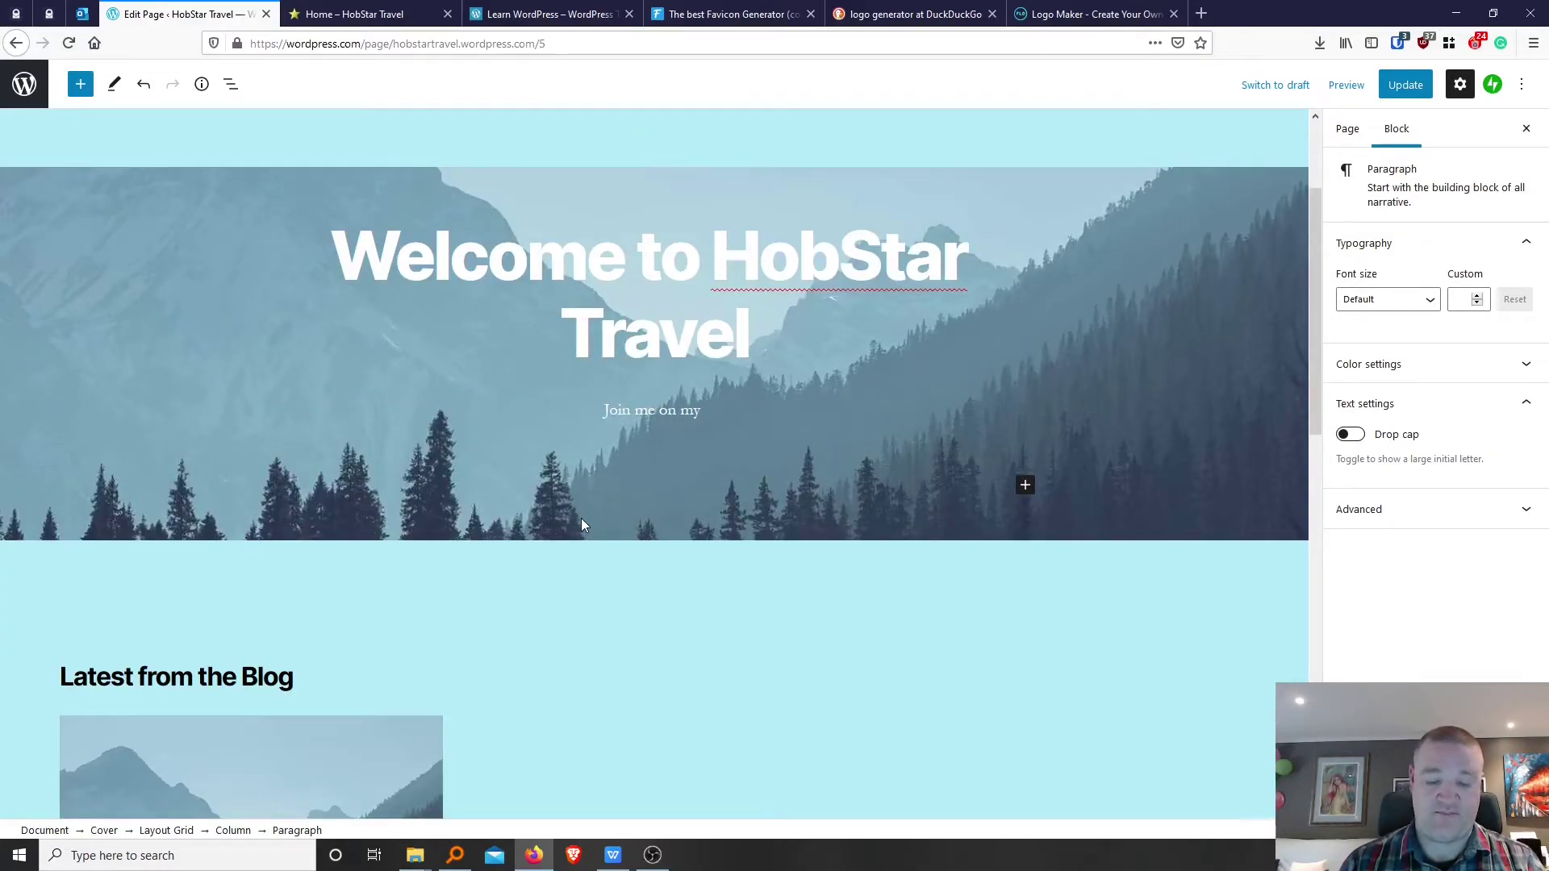
{"action": "type", "text": "tips around the world"}
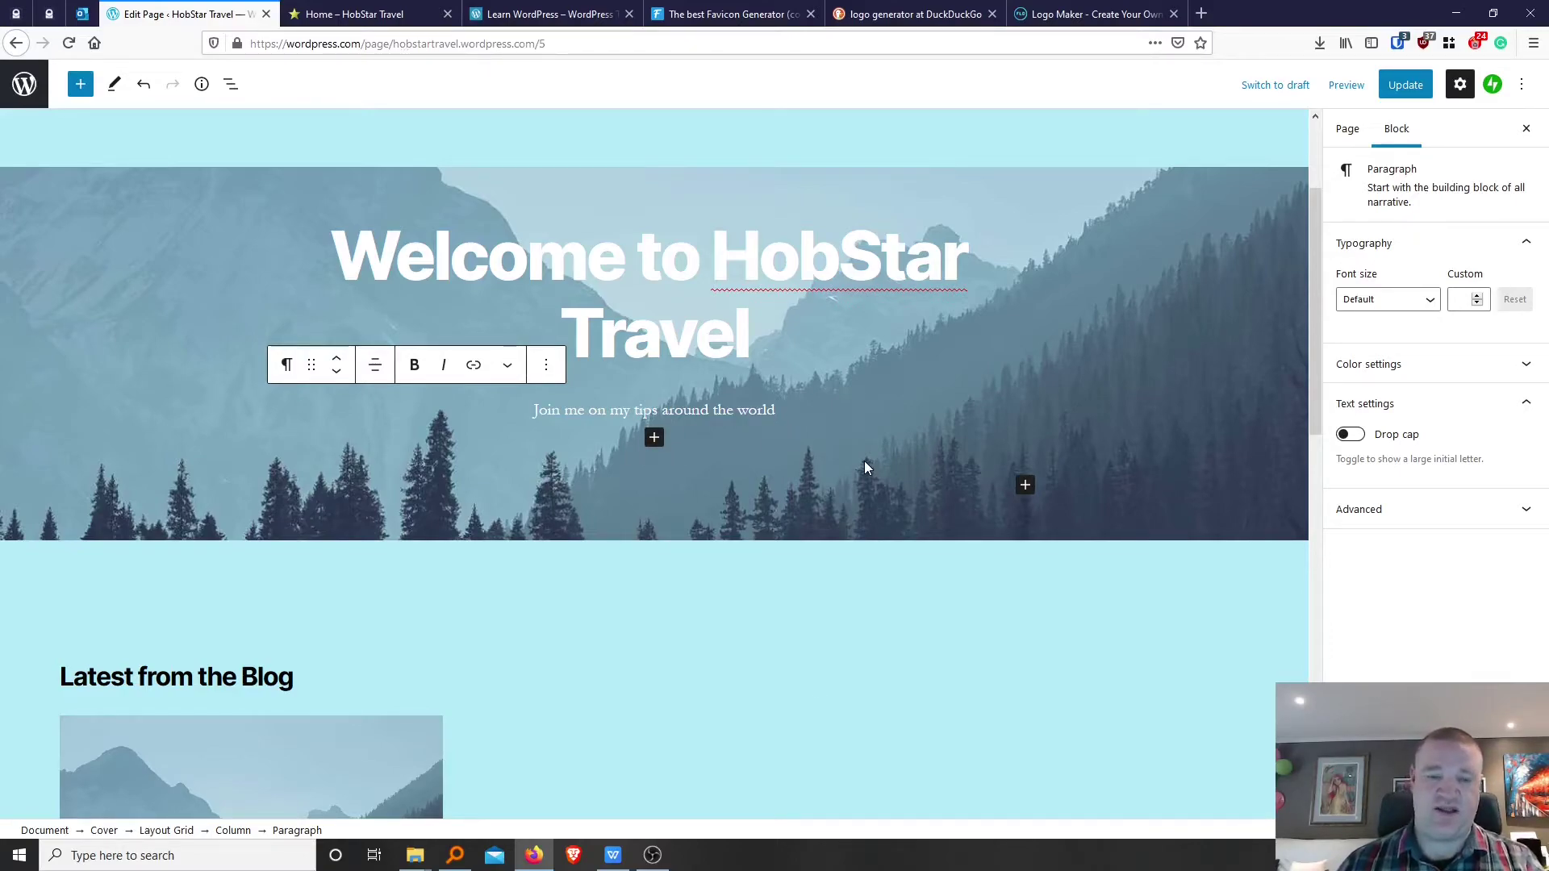
Look over the rest of the Home page, from the blog section to the subscribe form, and return to the cover.
{"action": "scroll", "coordinate": [870, 466], "scroll_direction": "down", "scroll_amount": 8}
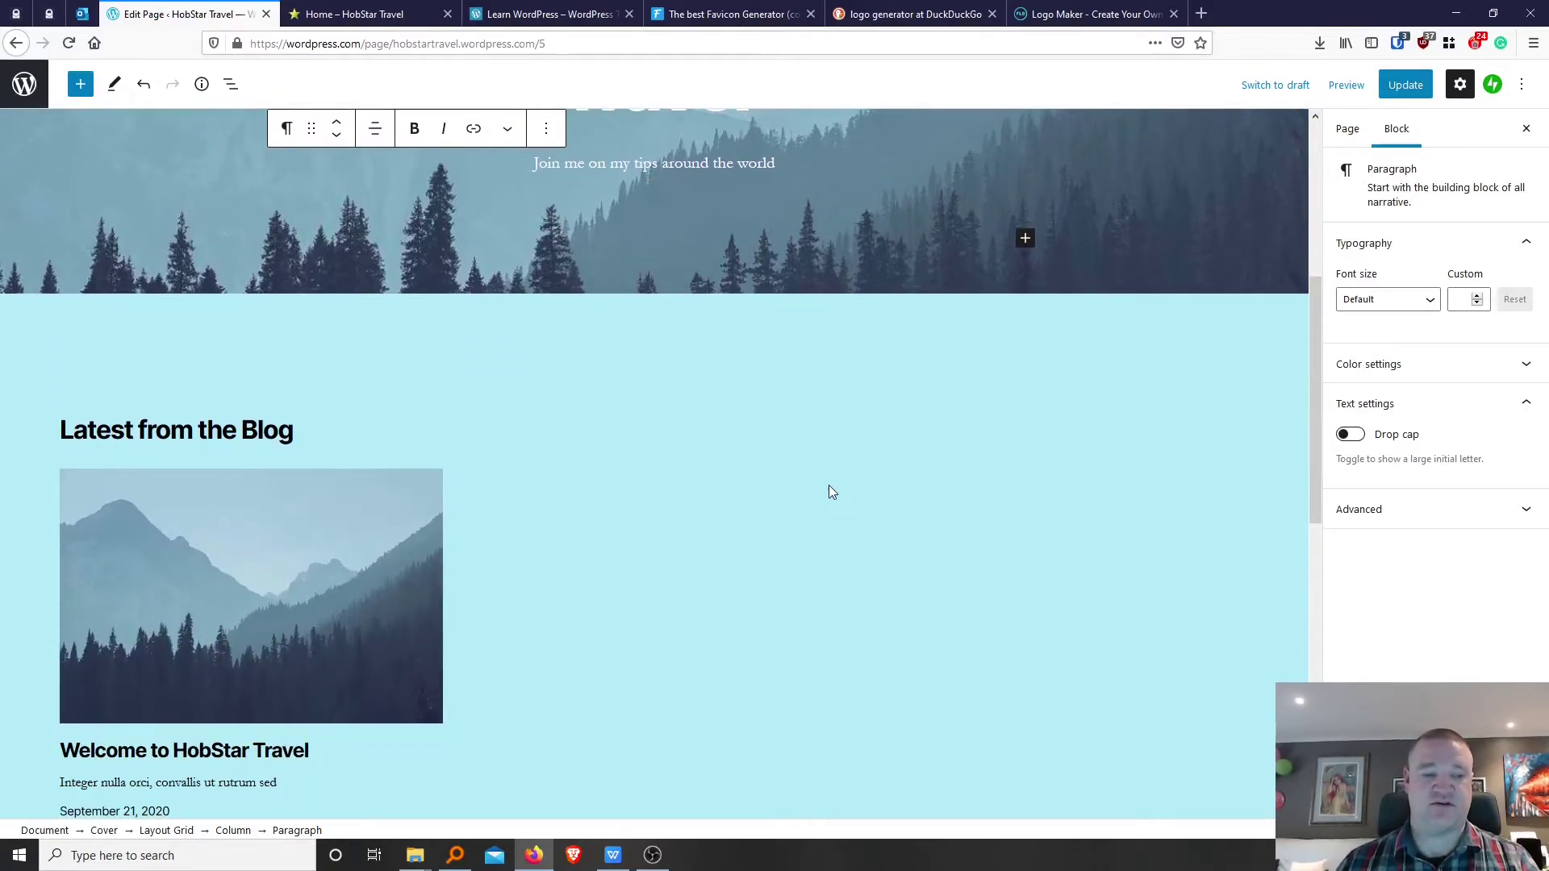
{"action": "scroll", "coordinate": [824, 495], "scroll_direction": "down", "scroll_amount": 1}
{"action": "scroll", "coordinate": [805, 502], "scroll_direction": "up", "scroll_amount": 1}
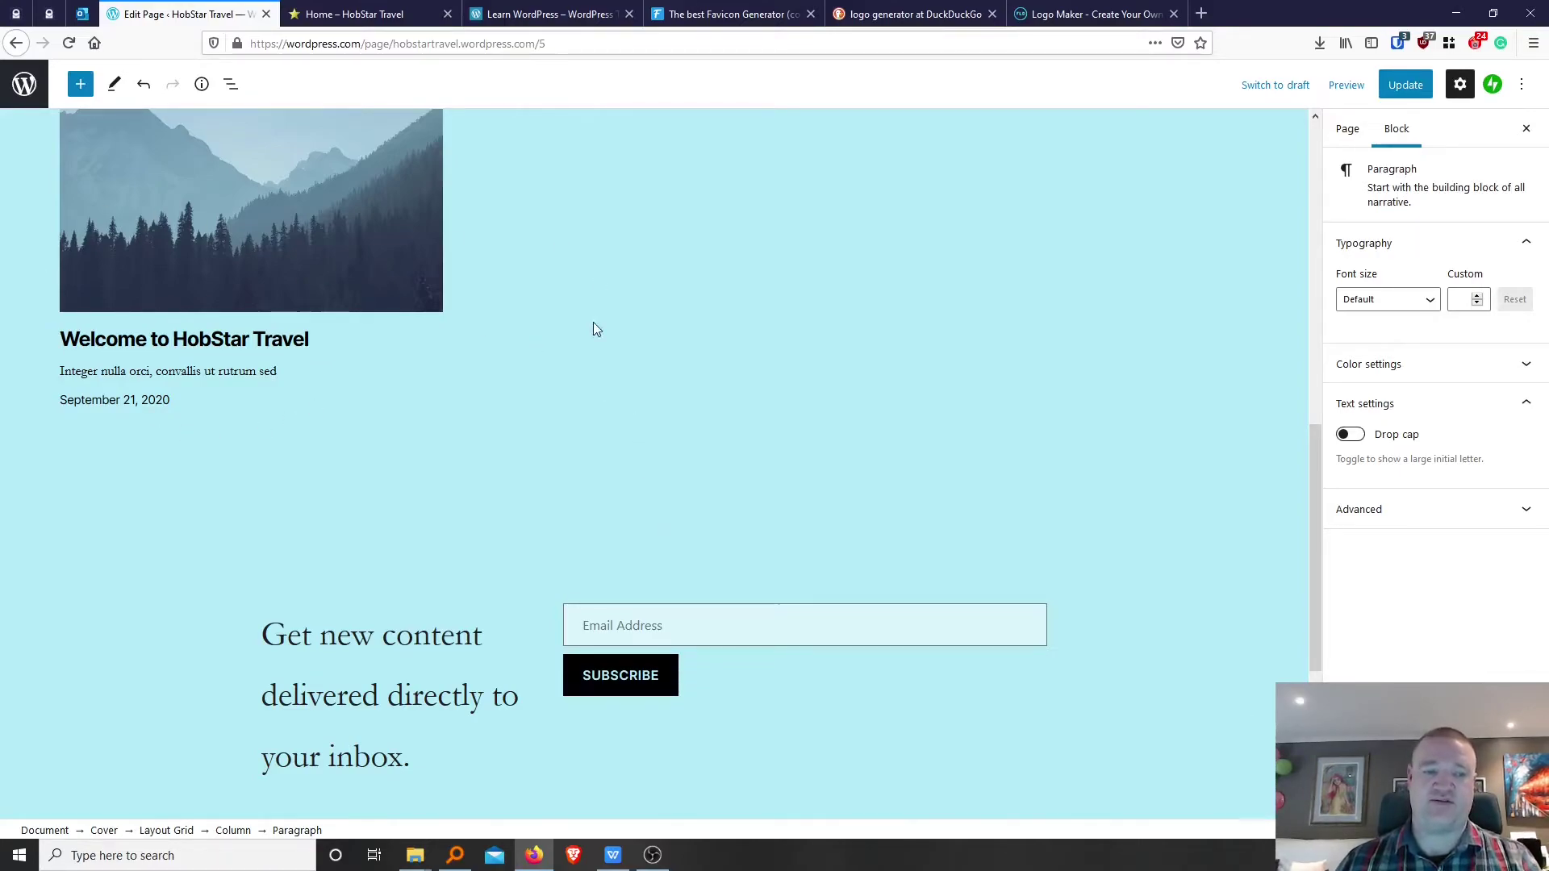
{"action": "scroll", "coordinate": [910, 548], "scroll_direction": "up", "scroll_amount": 10}
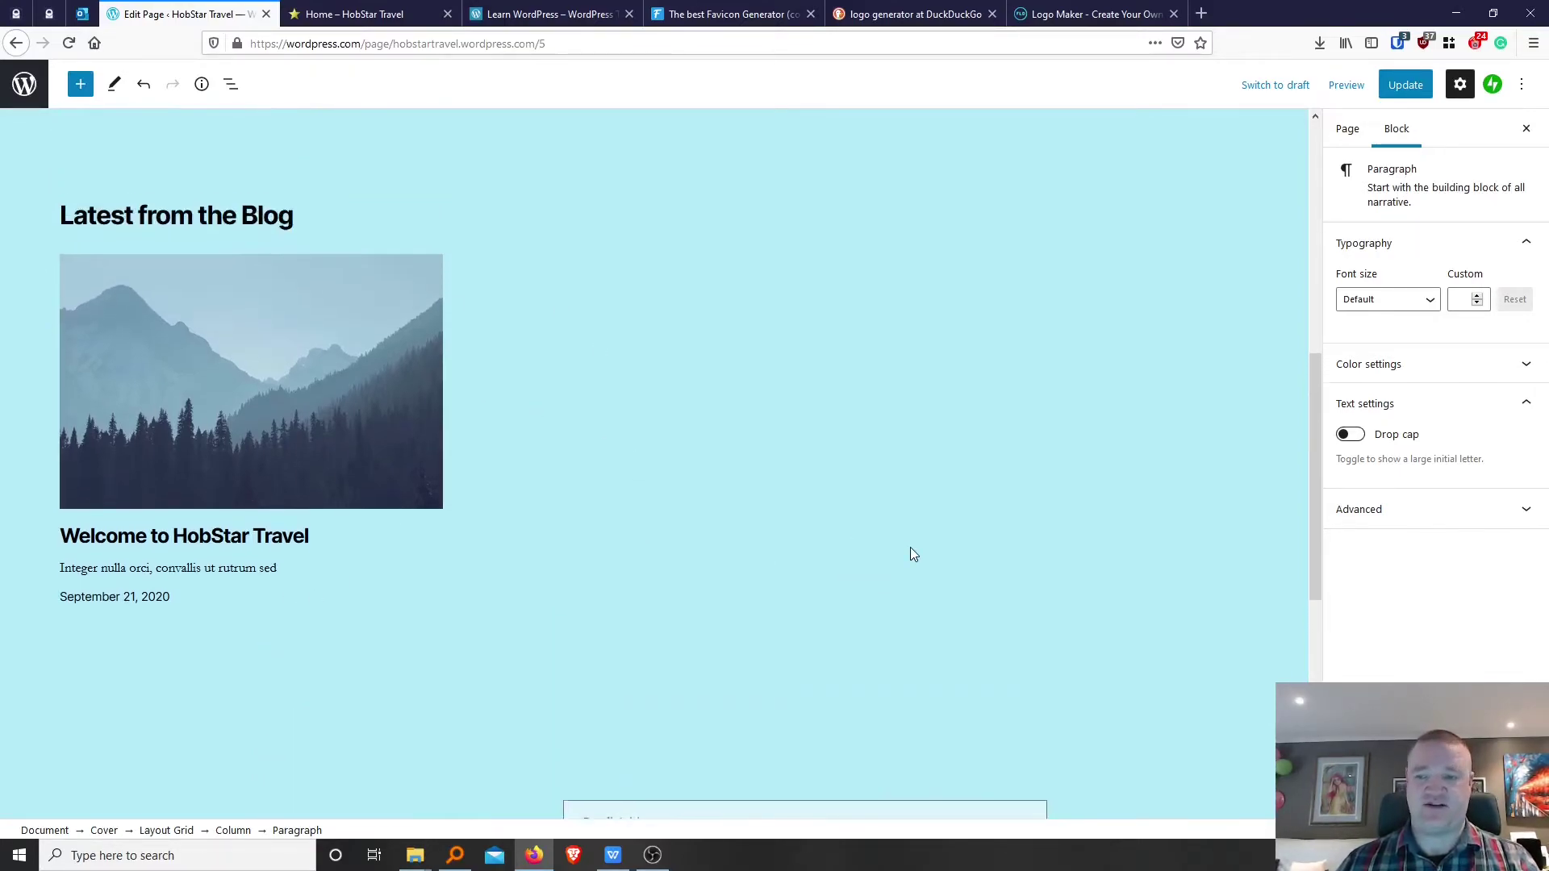
{"action": "scroll", "coordinate": [924, 565], "scroll_direction": "up", "scroll_amount": 2}
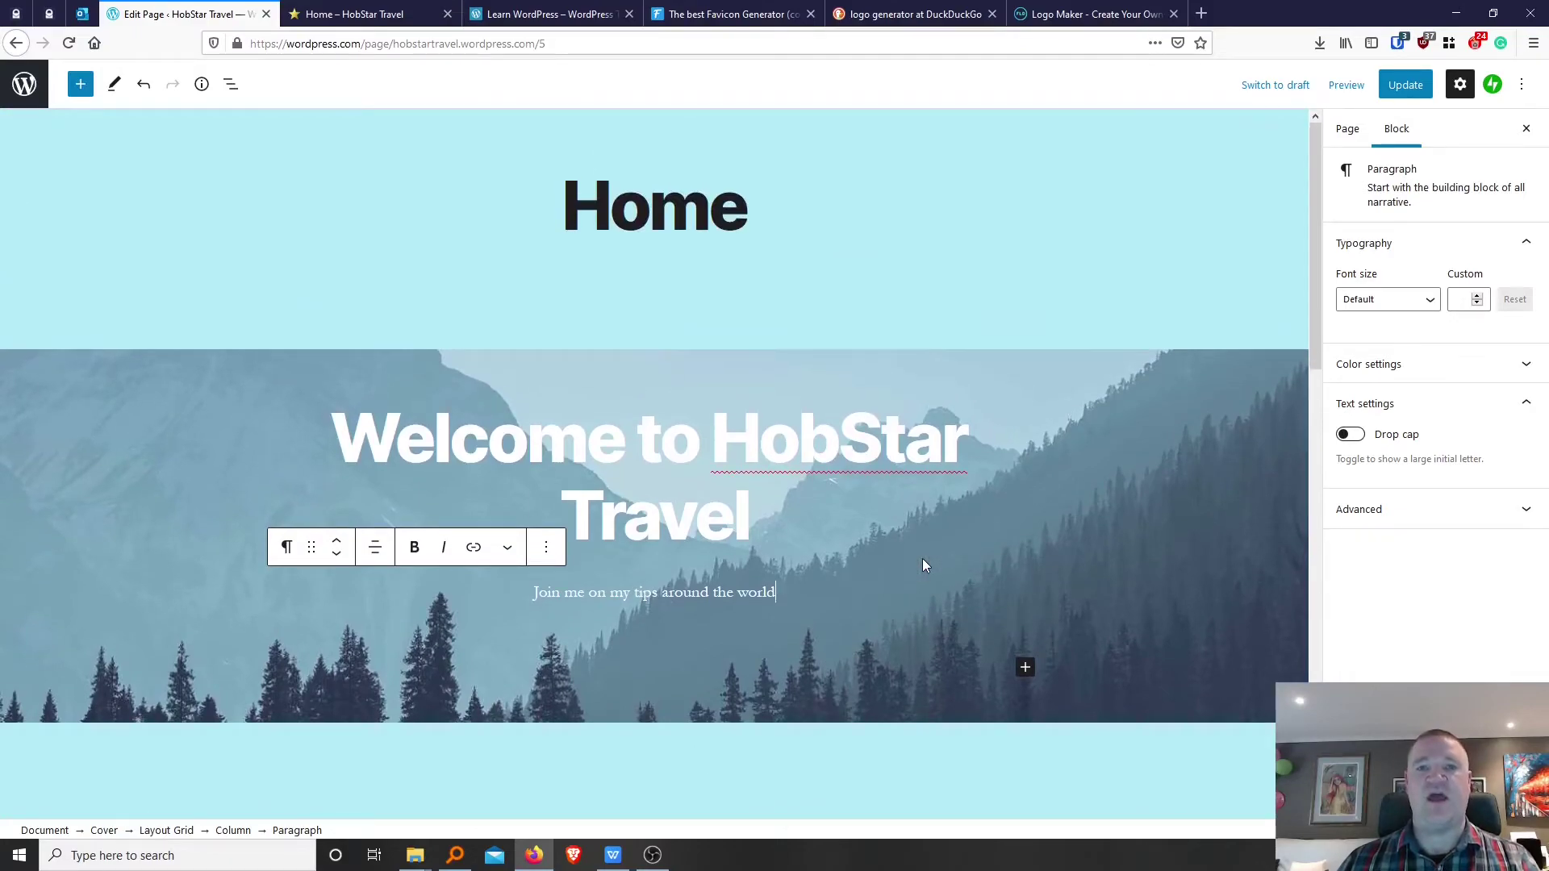
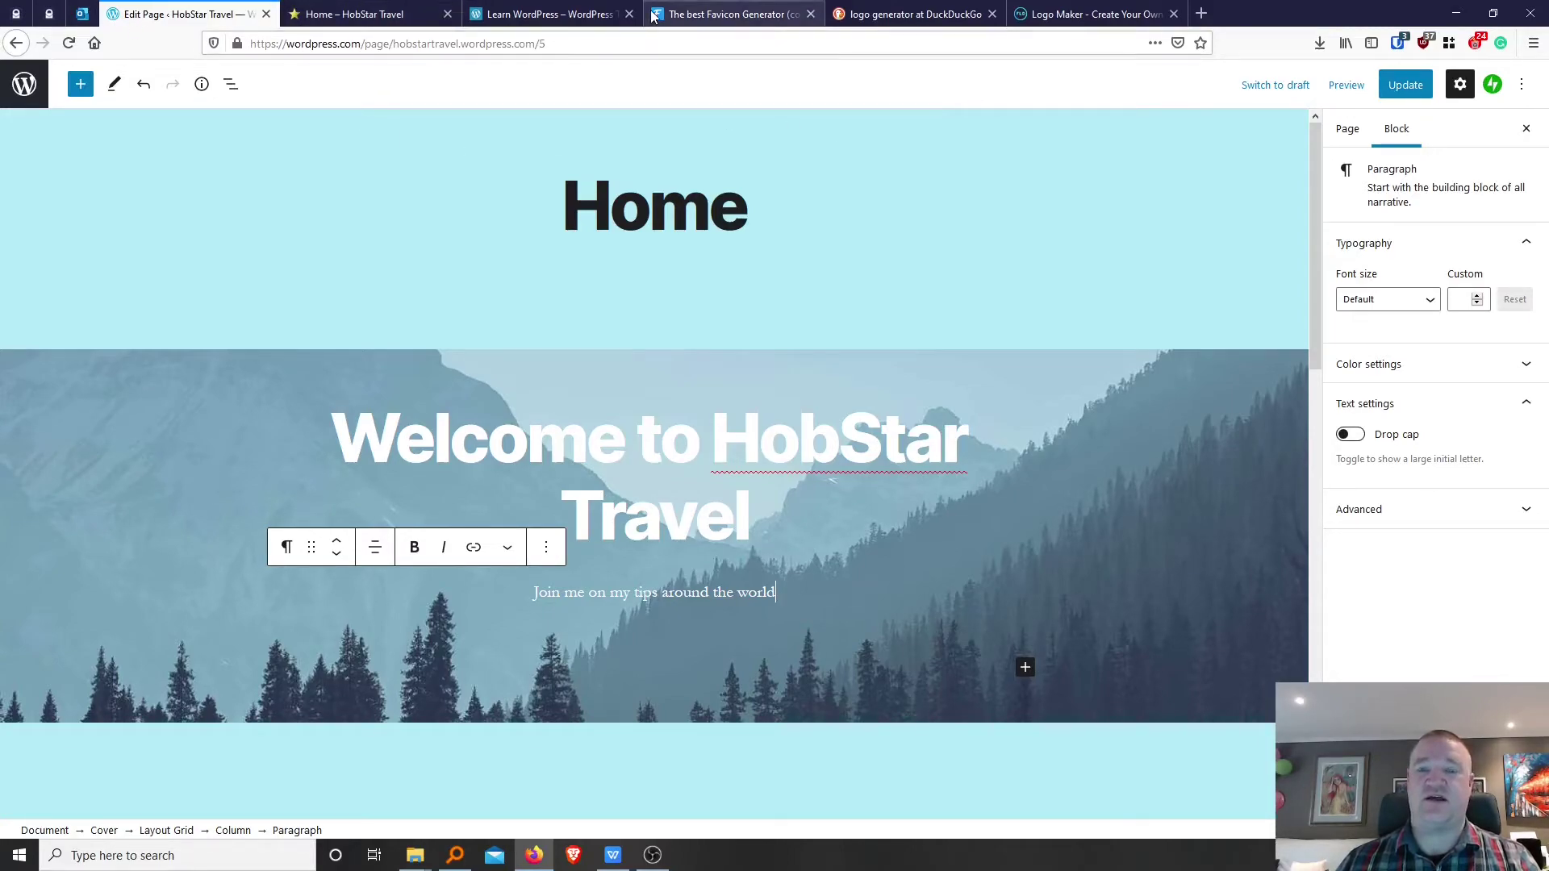
Look through the open favicon generator and logo maker pages, and search DuckDuckGo for "logo generator free".
{"action": "left_click", "coordinate": [736, 21]}
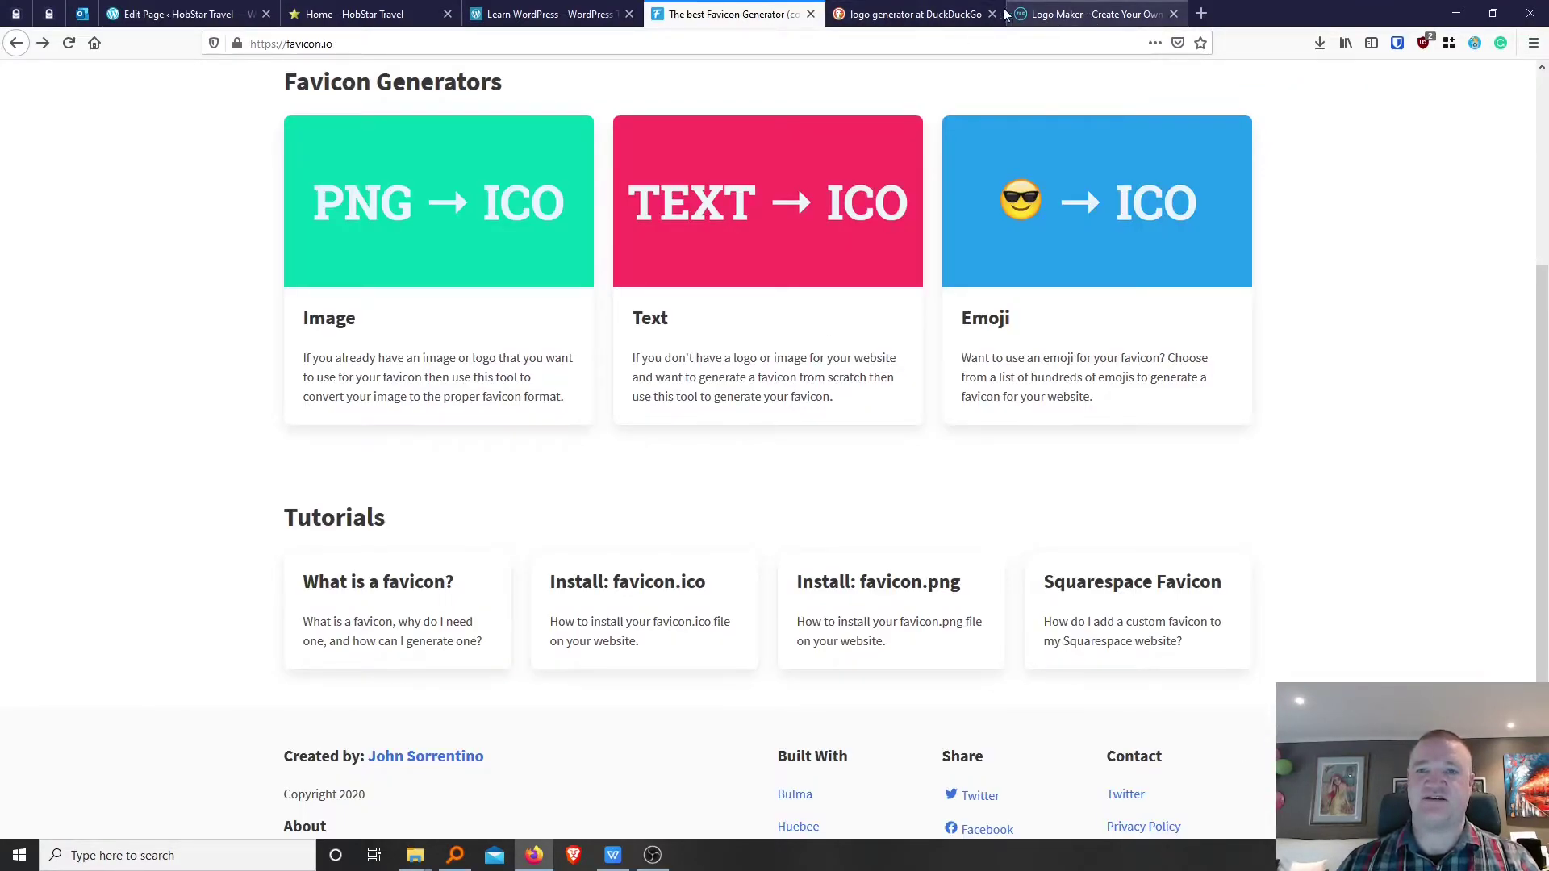
{"action": "left_click", "coordinate": [888, 20]}
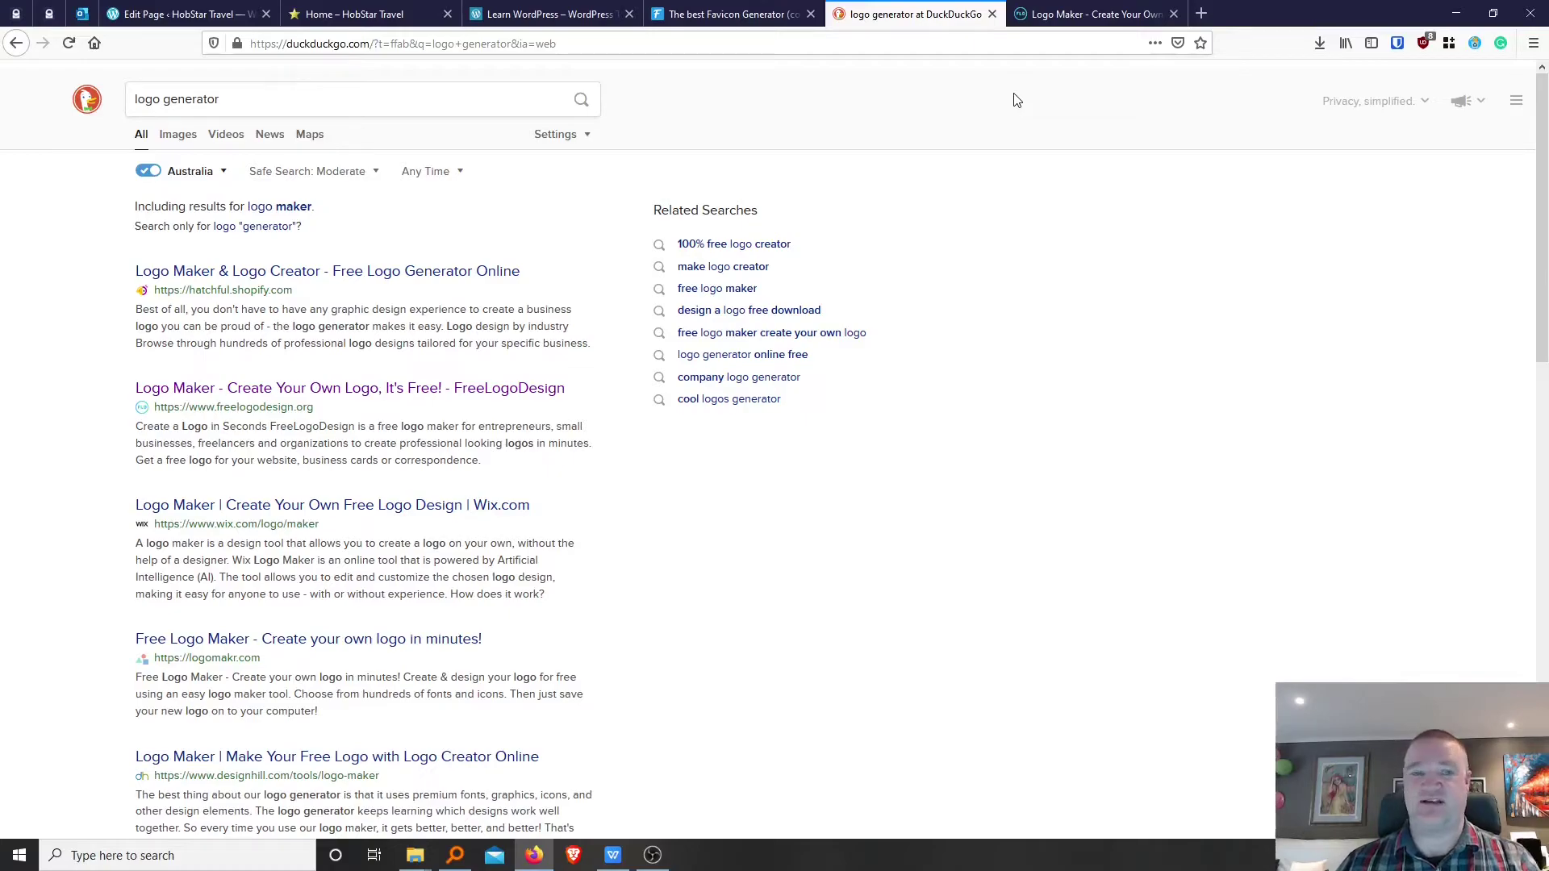
{"action": "key", "text": "ctrl+Tab"}
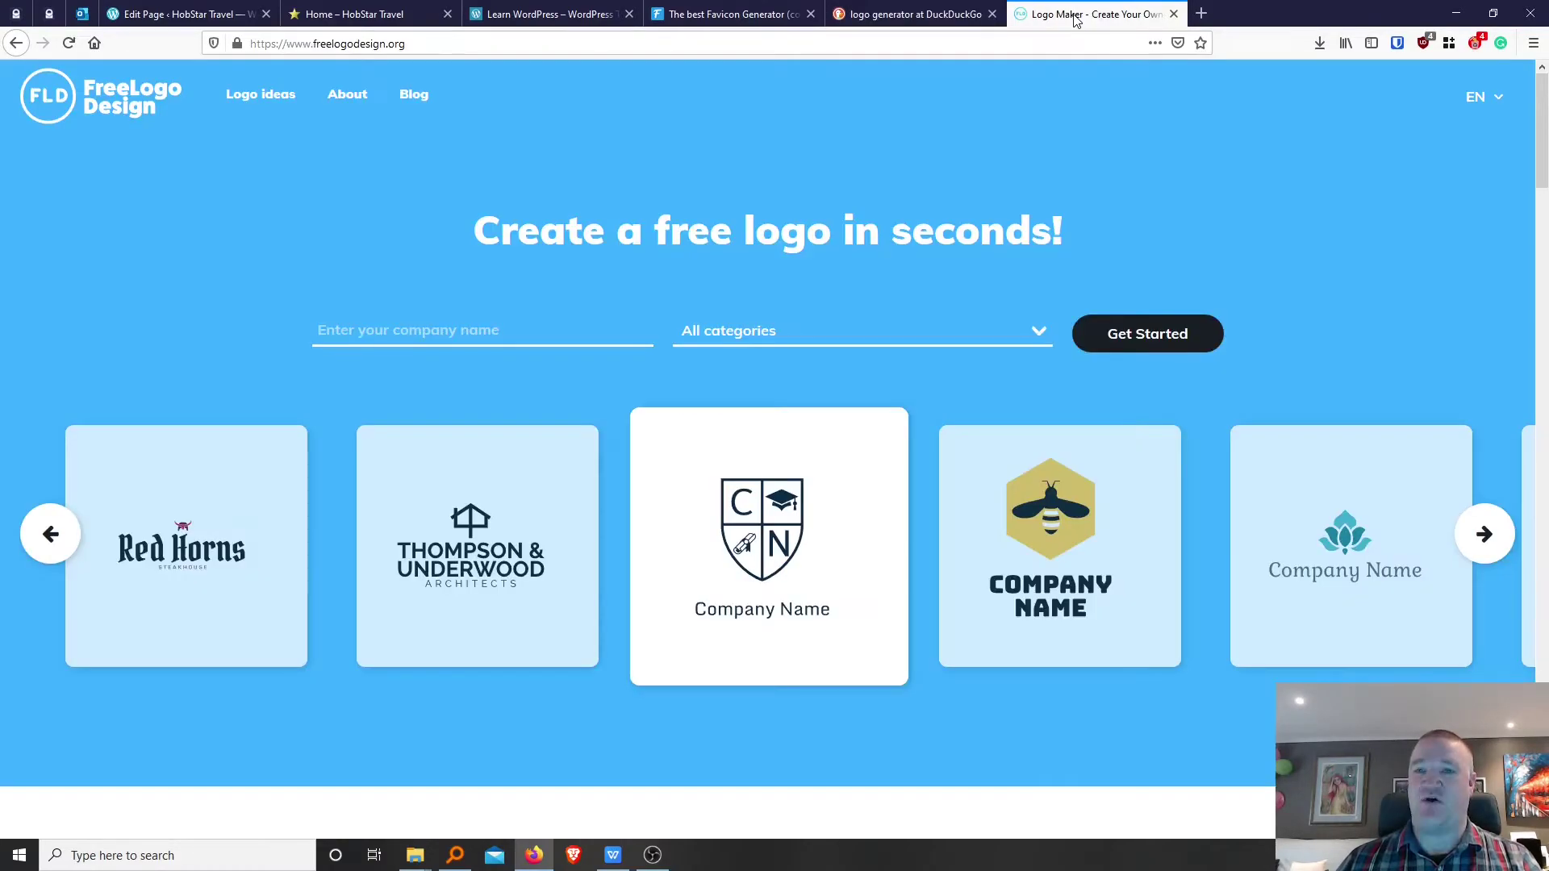
{"action": "left_click", "coordinate": [919, 21]}
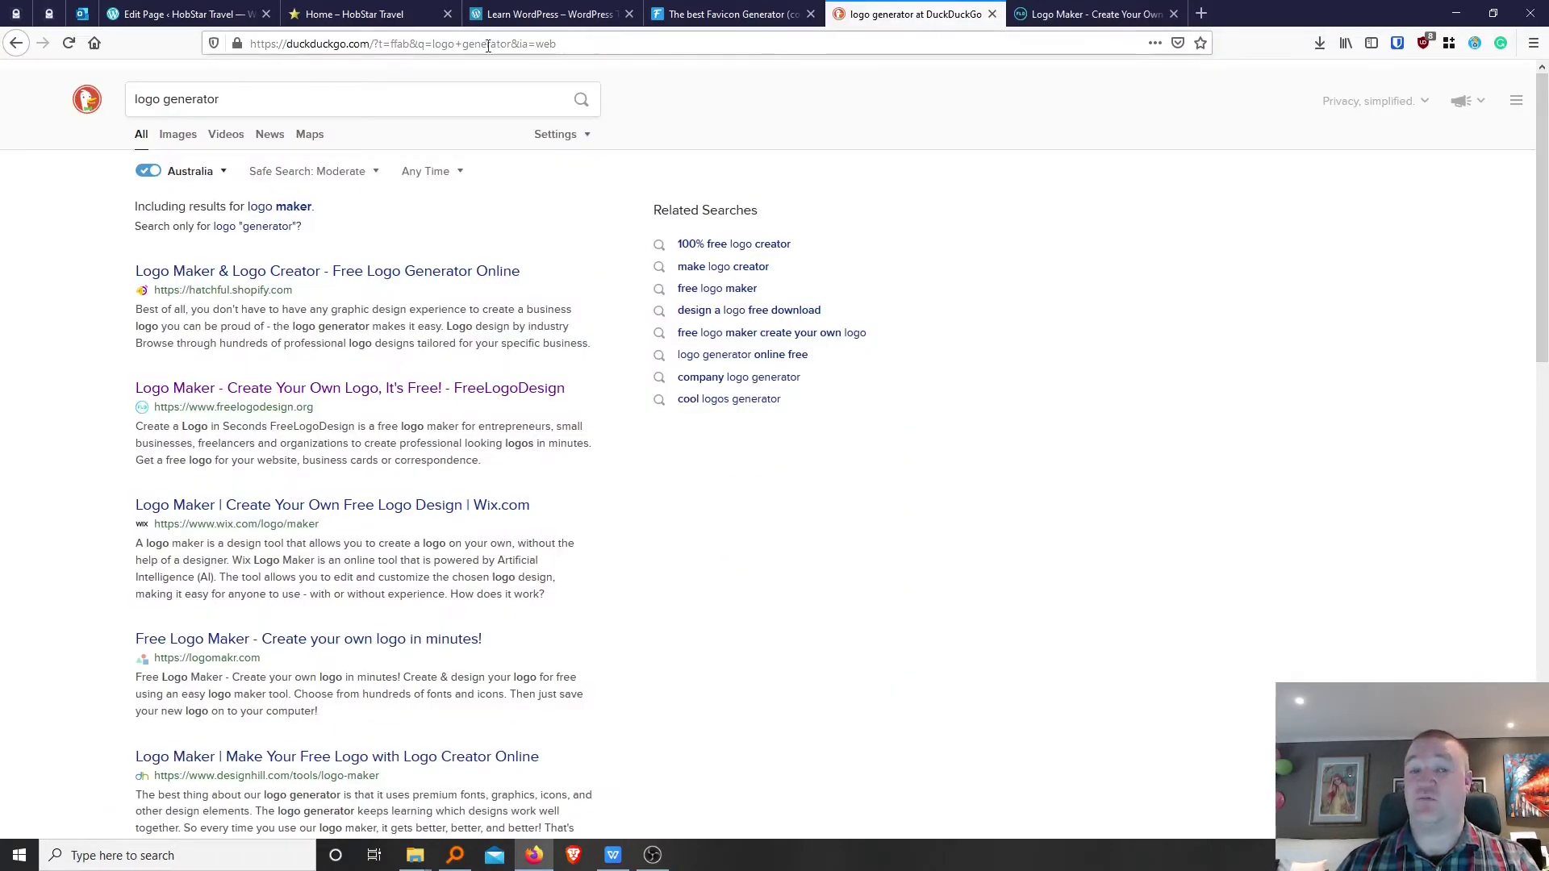
{"action": "left_click", "coordinate": [256, 99]}
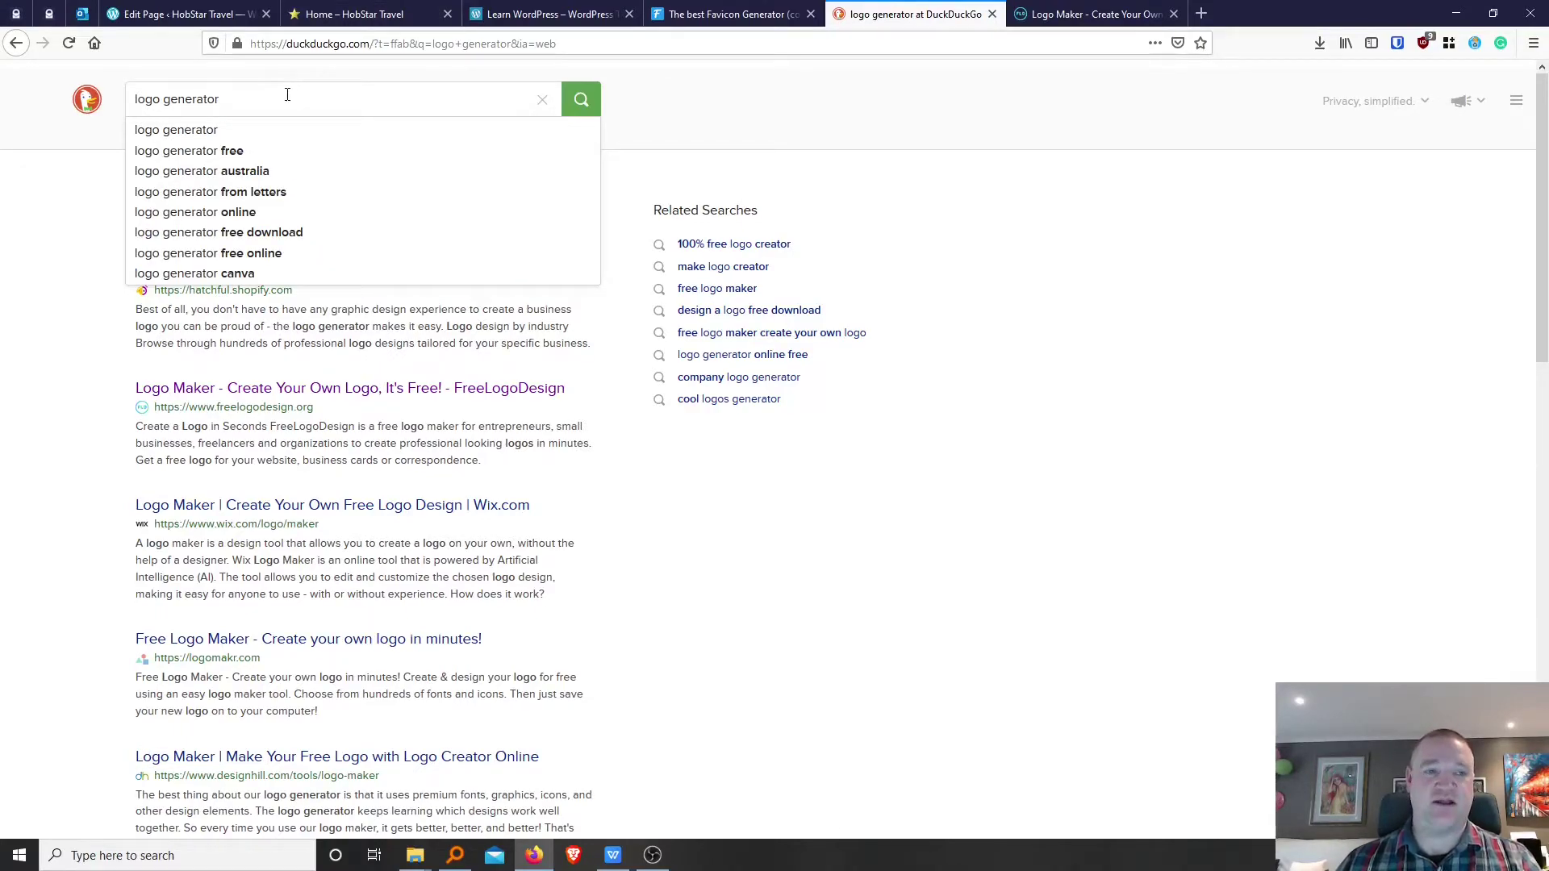
{"action": "left_click", "coordinate": [209, 151]}
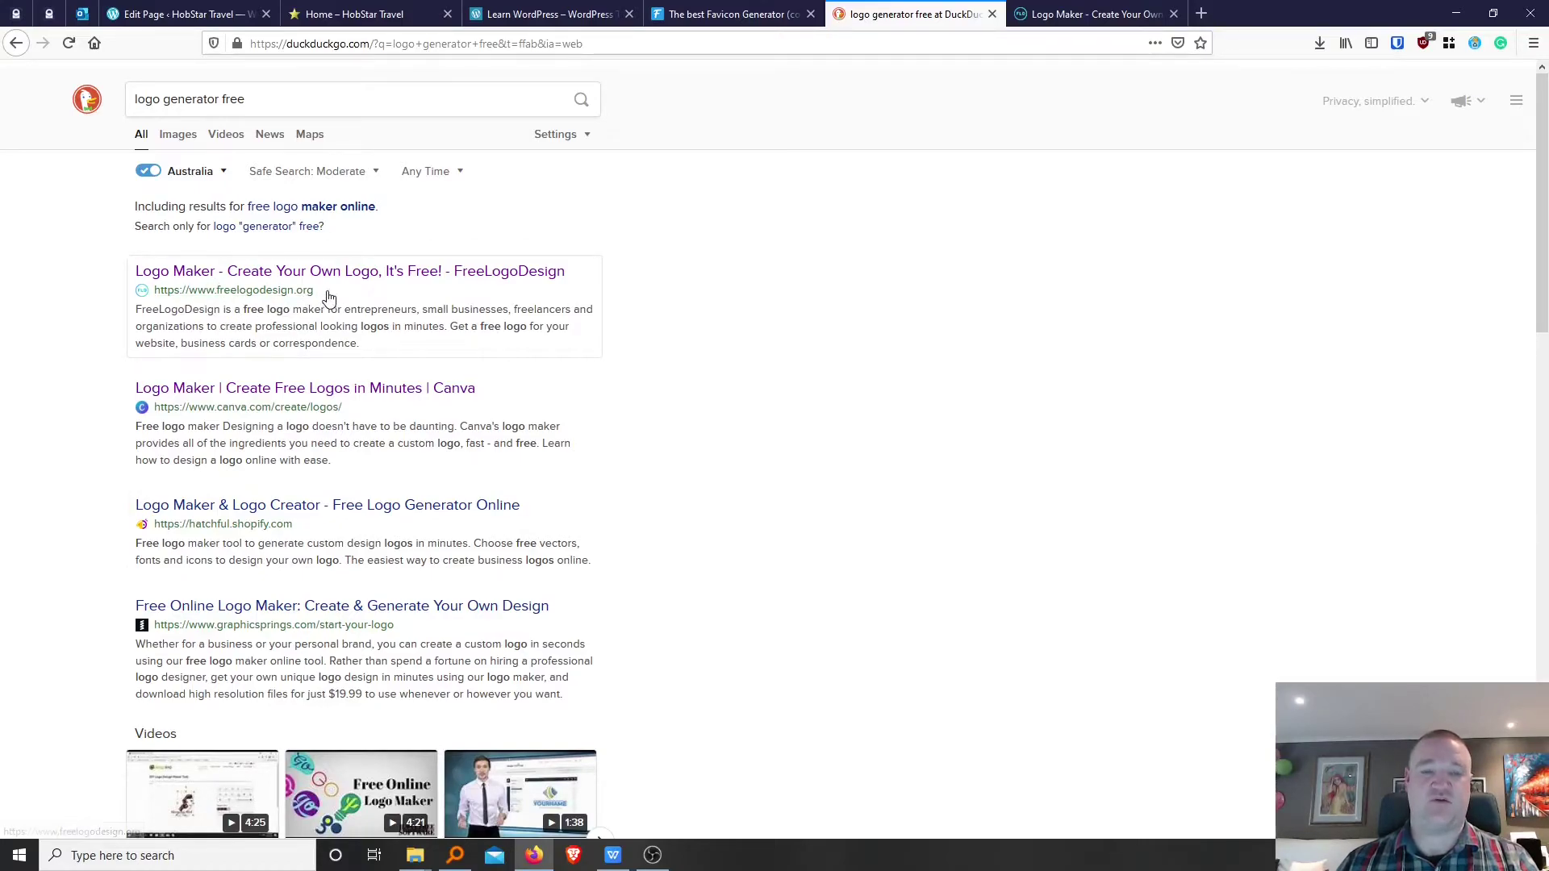
Return to the FreeLogoDesign page, choose the Travel & Hotel category and enter "HobStar" as the company name.
{"action": "left_click", "coordinate": [1047, 16]}
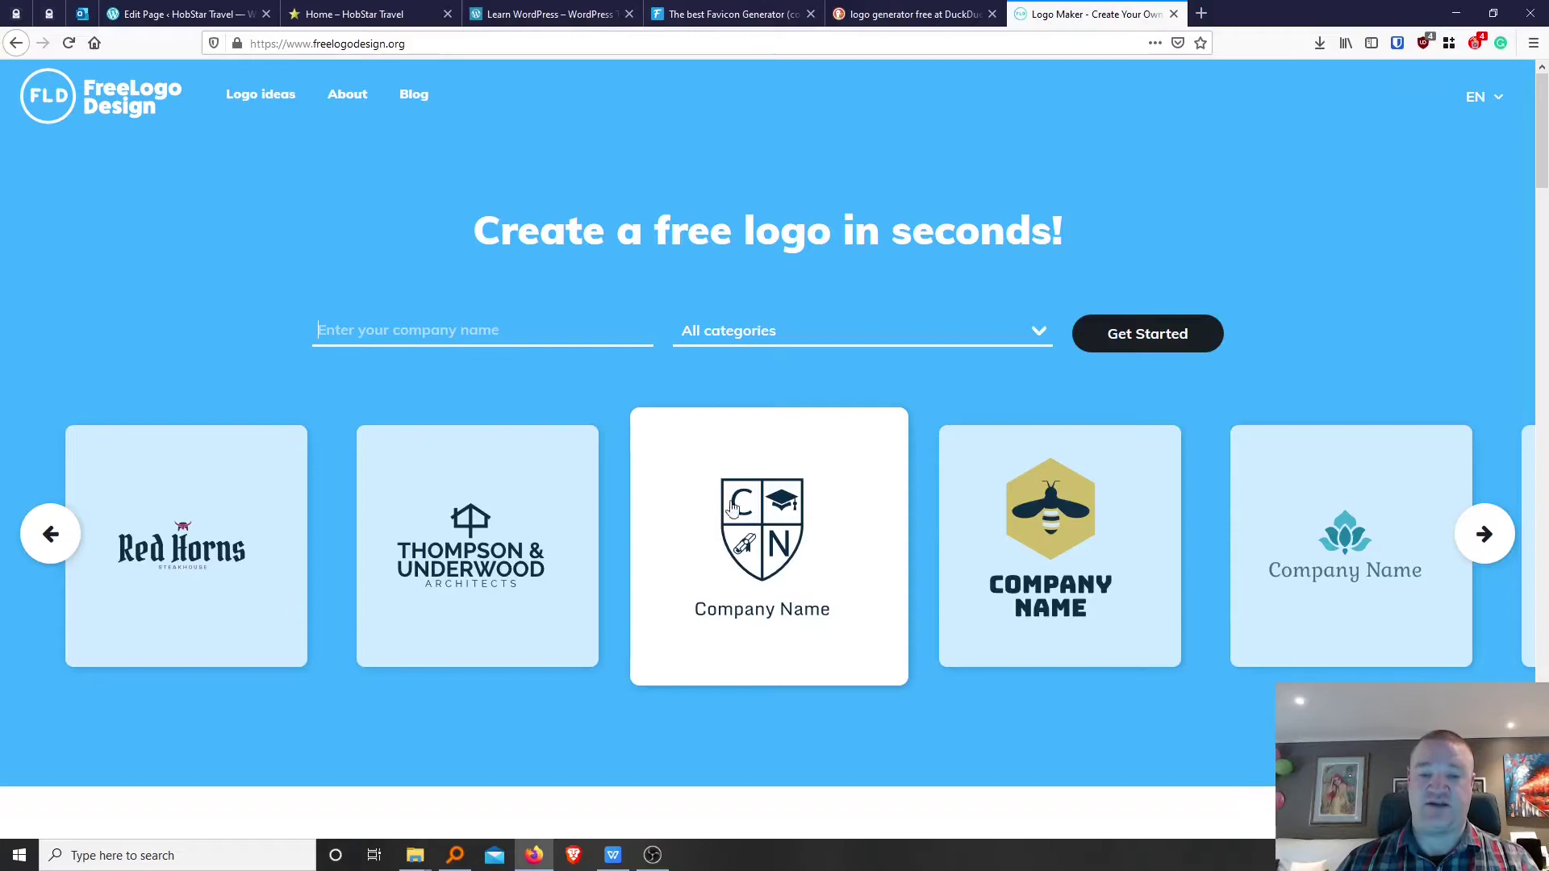
{"action": "left_click", "coordinate": [1040, 330]}
{"action": "scroll", "coordinate": [894, 539], "scroll_direction": "down", "scroll_amount": 2}
{"action": "scroll", "coordinate": [893, 539], "scroll_direction": "down", "scroll_amount": 4}
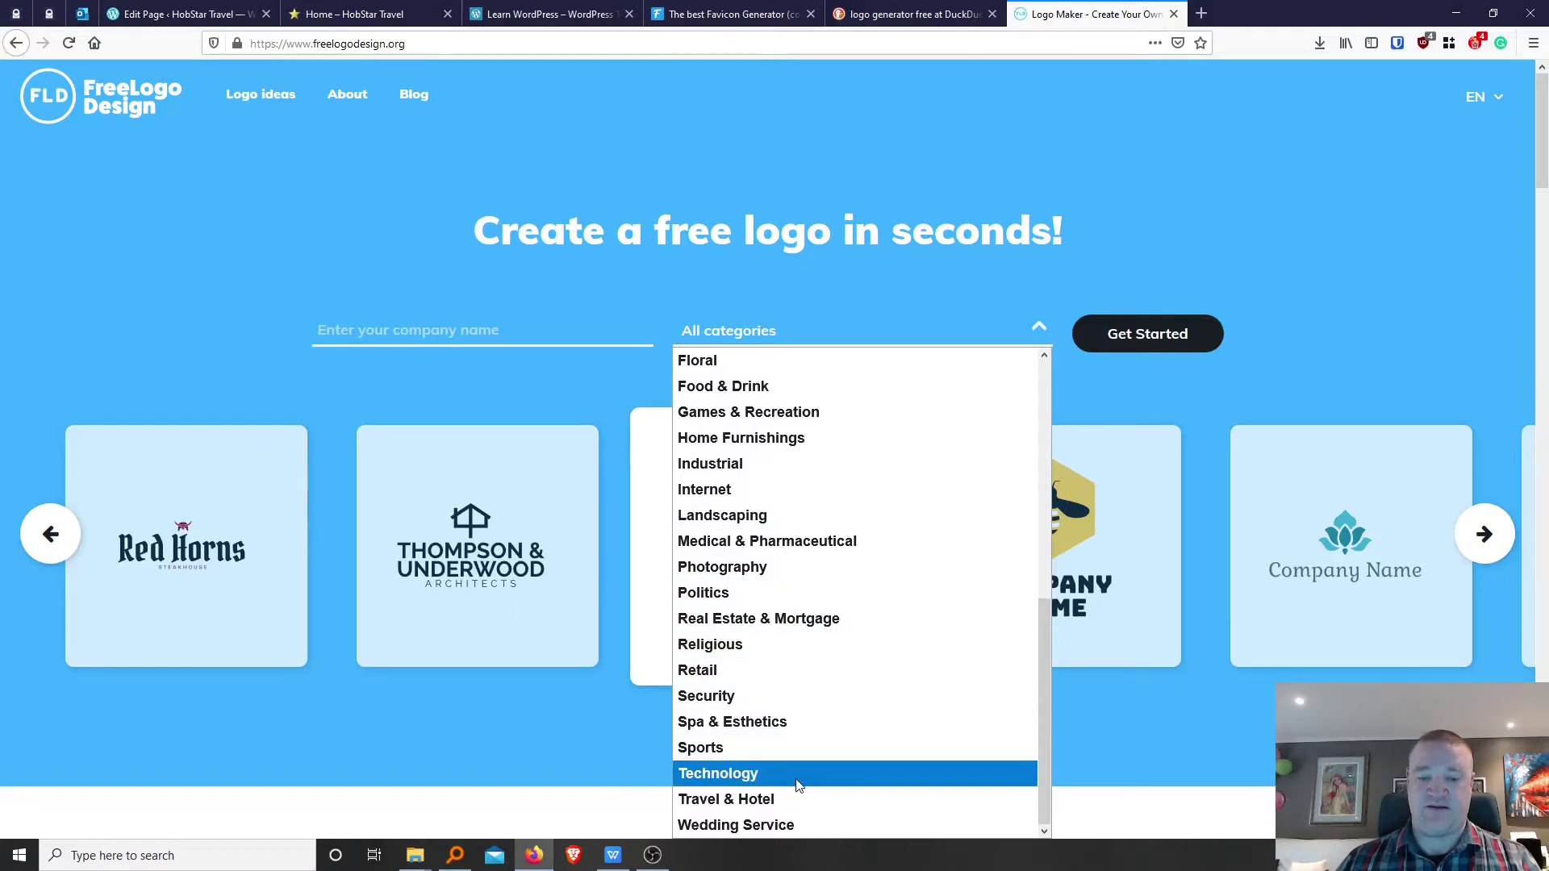
{"action": "left_click", "coordinate": [747, 807]}
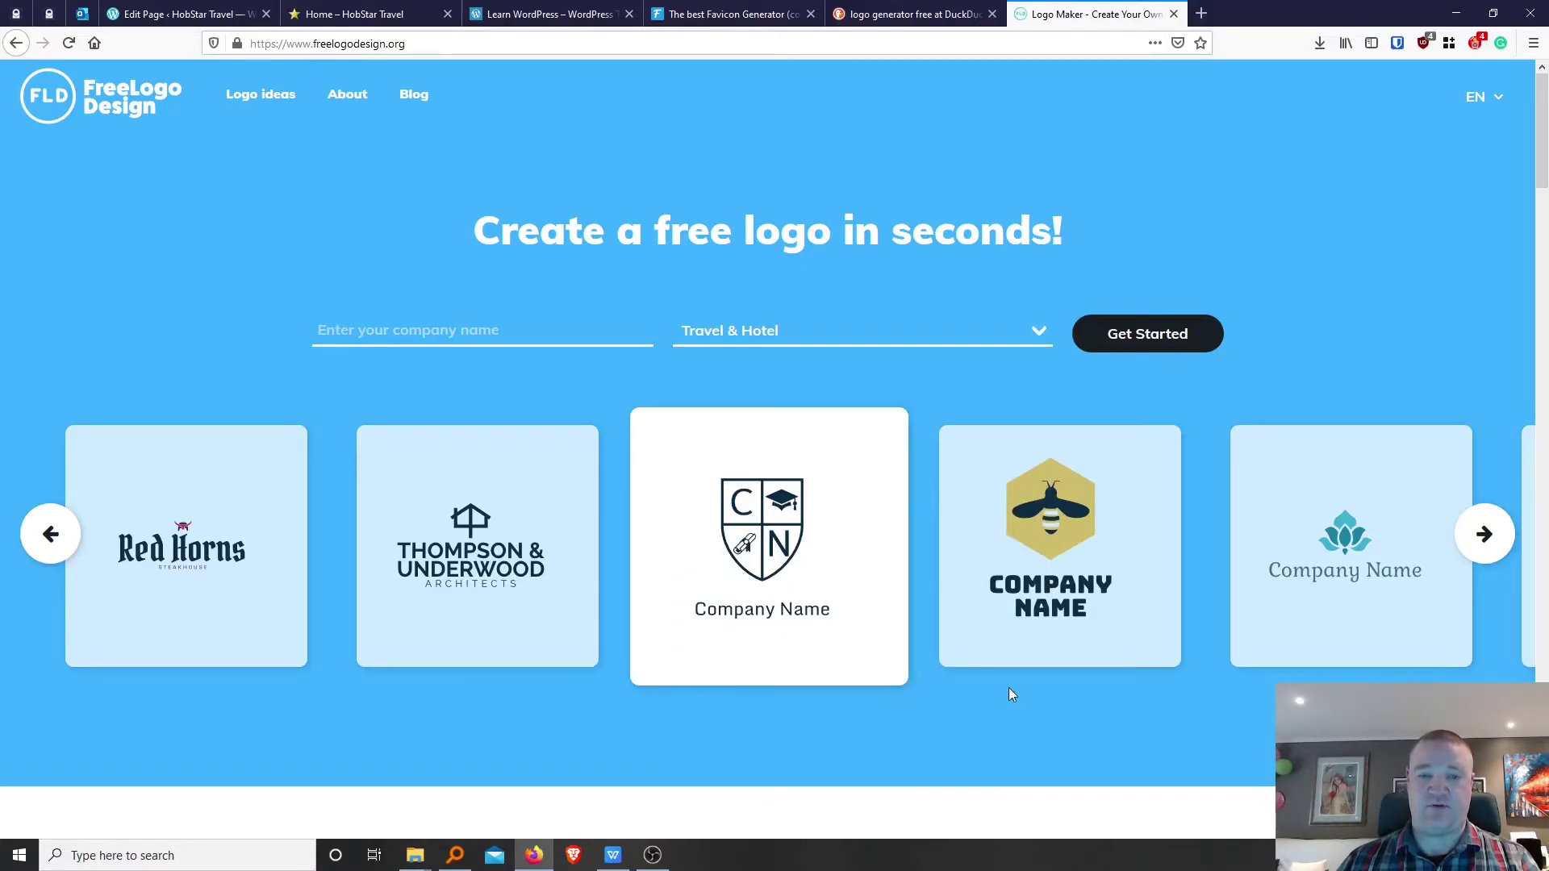
{"action": "left_click", "coordinate": [501, 330]}
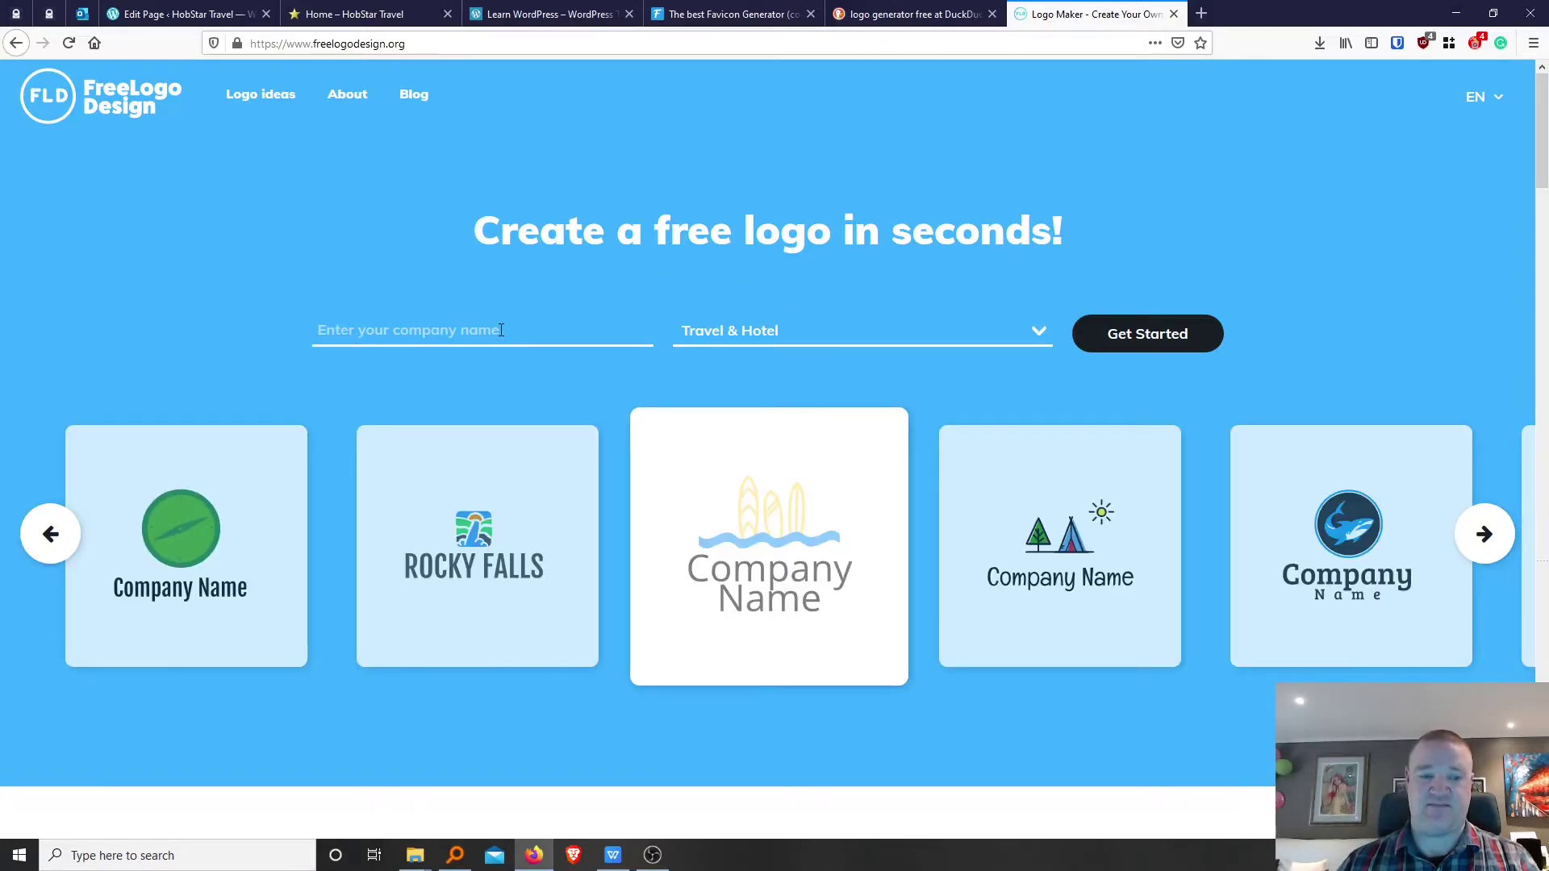
{"action": "type", "text": "HobStar"}
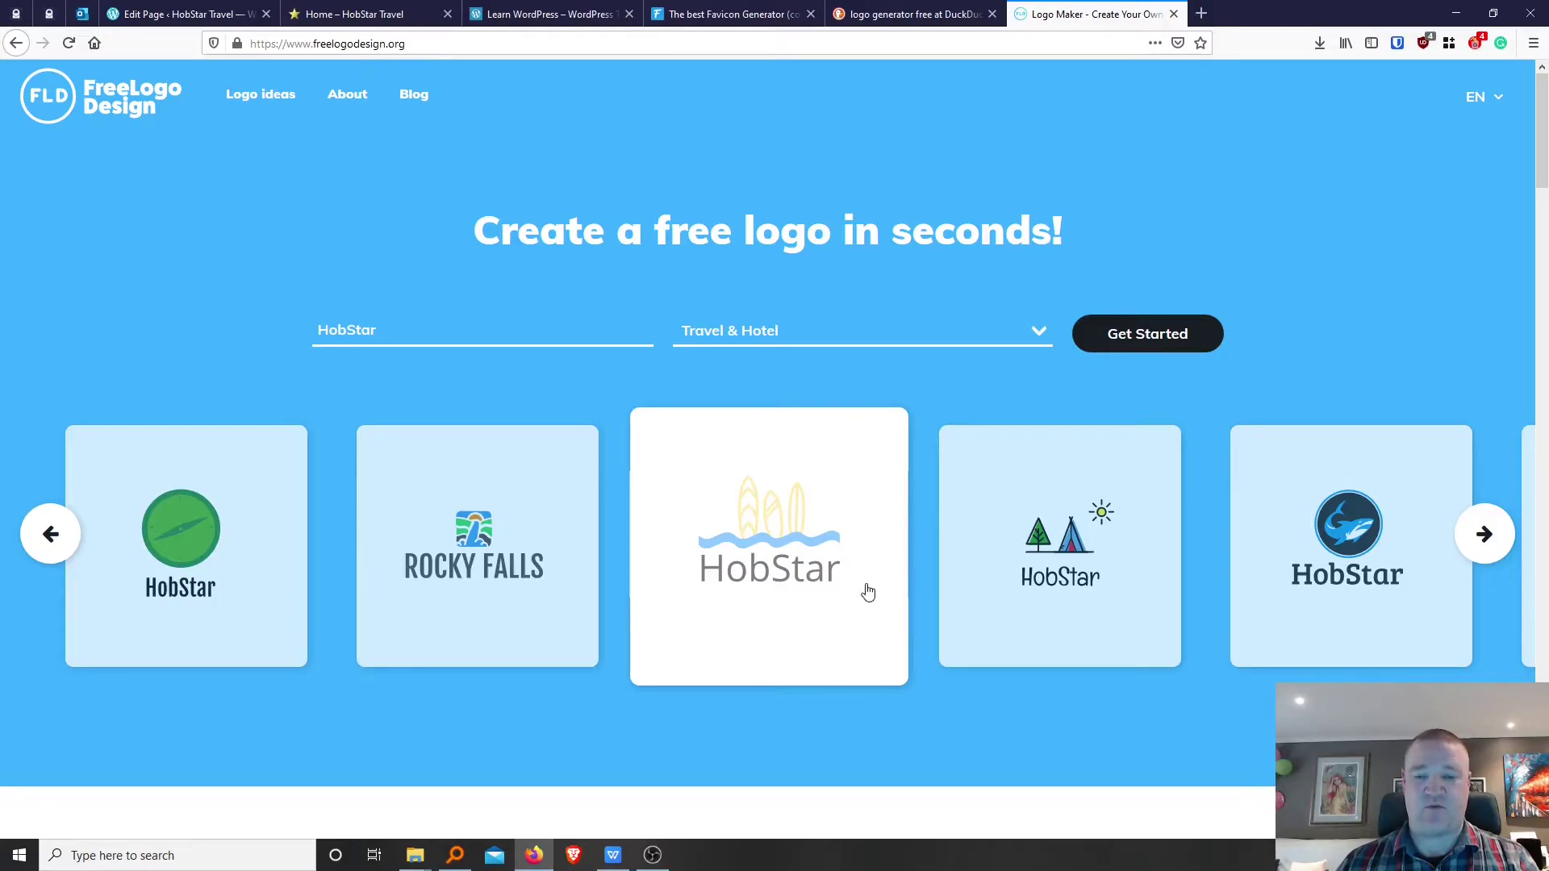
Browse the suggested HobStar logos and open the one with a tree, mountains and waves in a blue circle for editing.
{"action": "left_click", "coordinate": [1485, 537]}
{"action": "left_click", "coordinate": [1485, 537]}
{"action": "left_click", "coordinate": [1486, 538]}
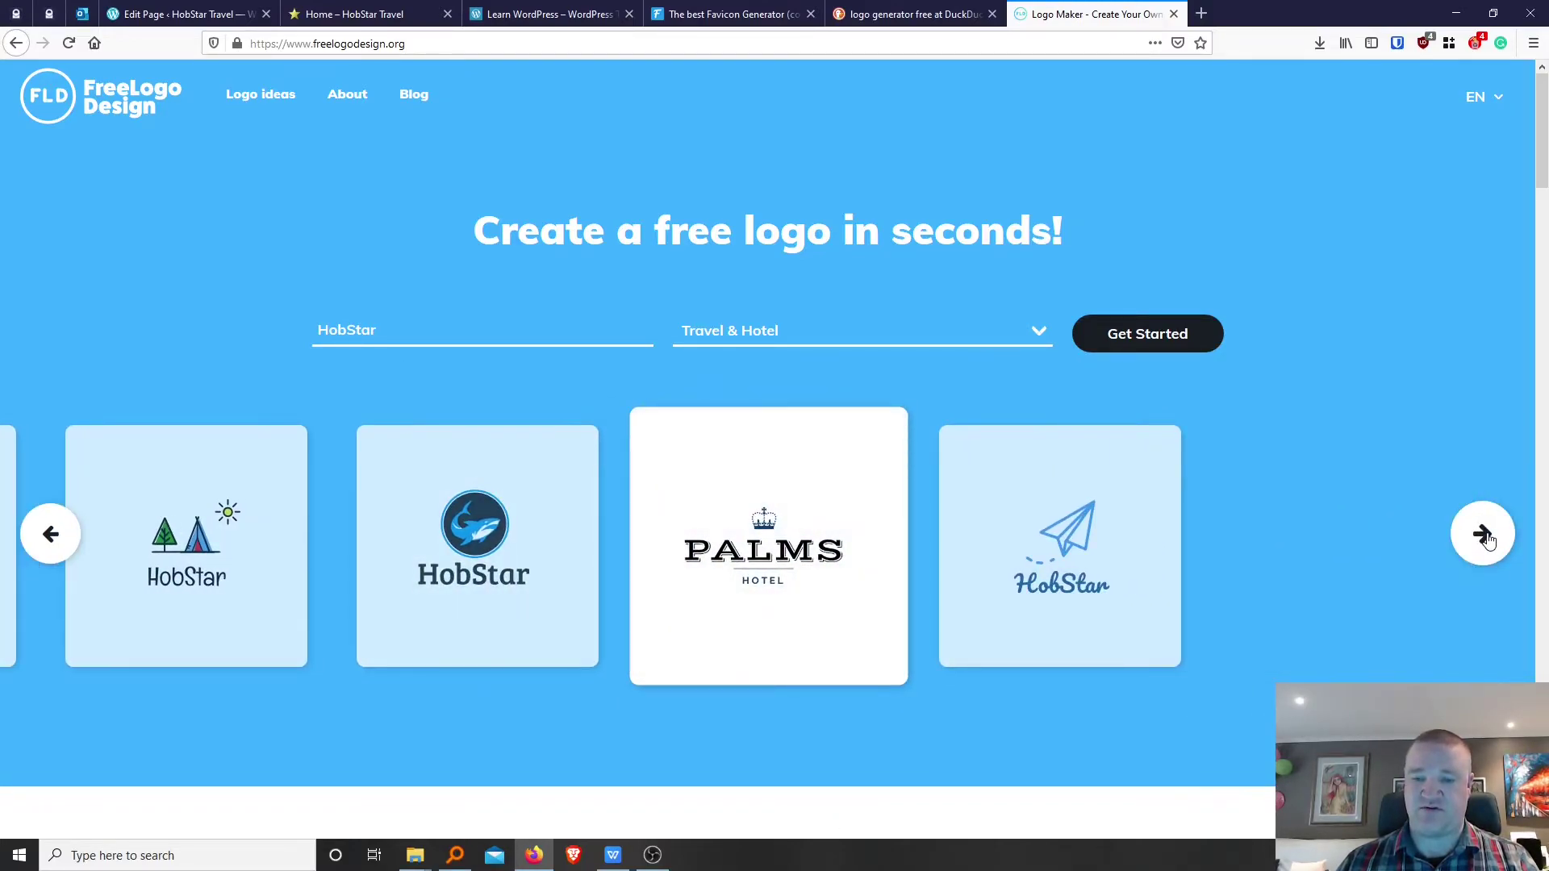
{"action": "left_click", "coordinate": [1483, 536]}
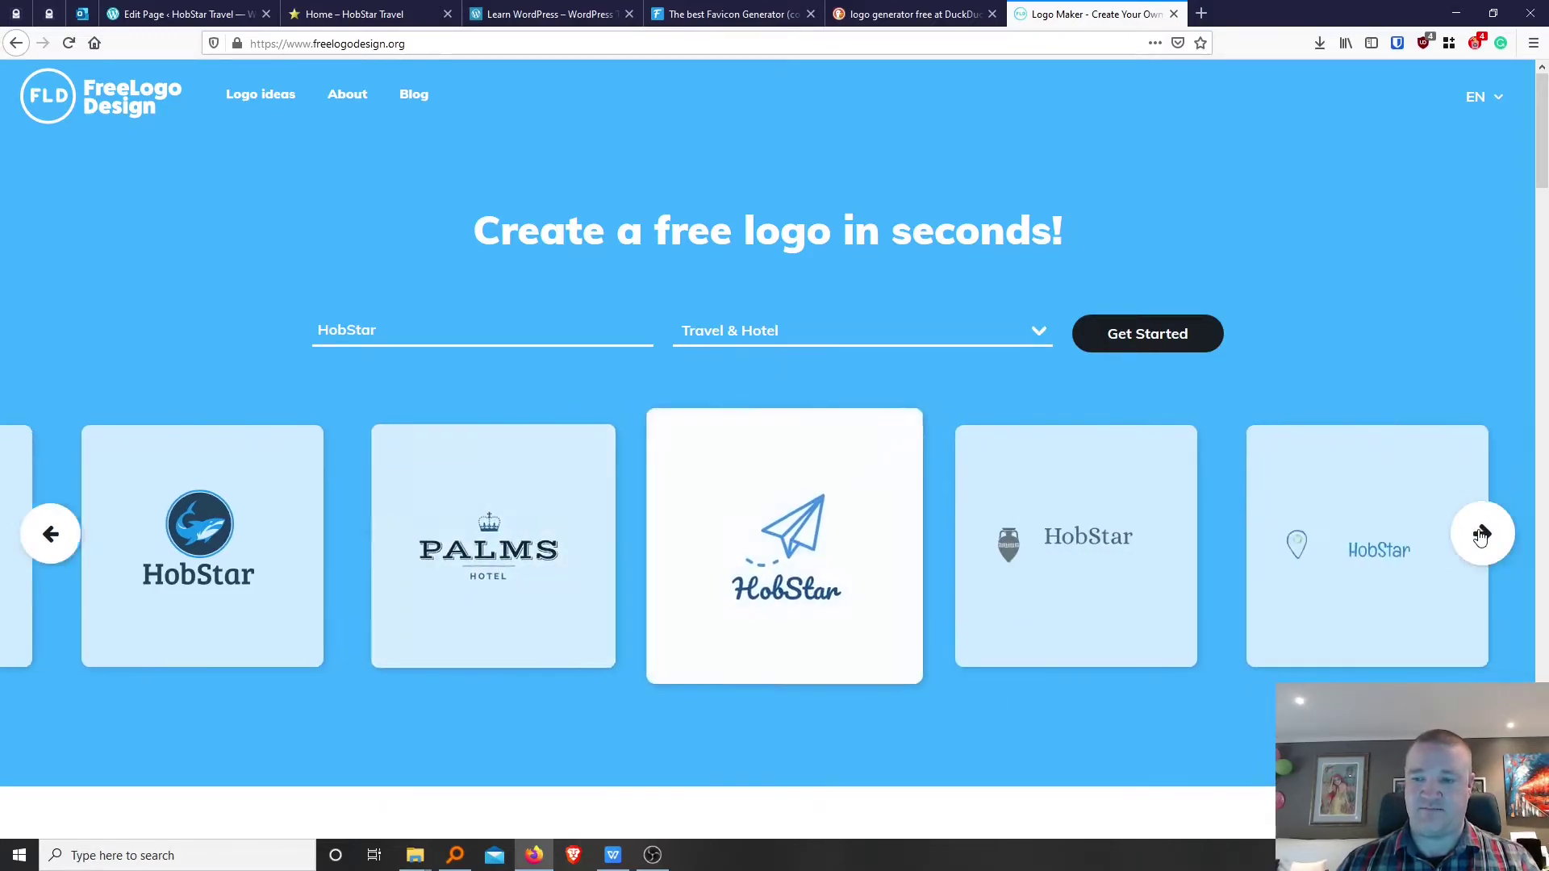
{"action": "left_click", "coordinate": [1483, 536]}
{"action": "left_click", "coordinate": [1483, 537]}
{"action": "left_click", "coordinate": [1483, 536]}
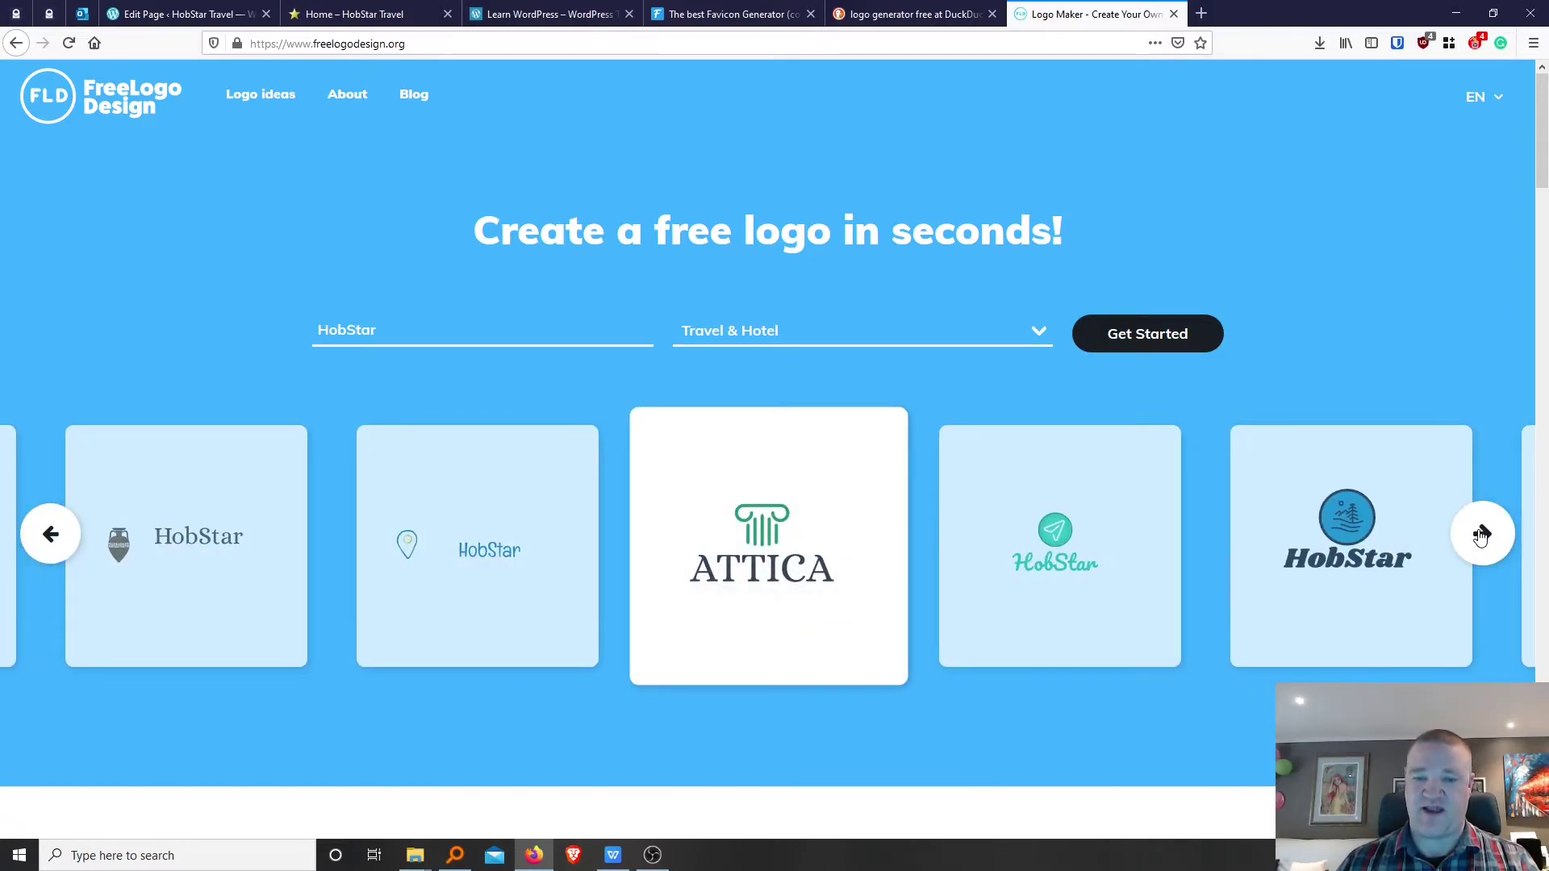
{"action": "left_click", "coordinate": [1481, 537]}
{"action": "left_click", "coordinate": [1481, 536]}
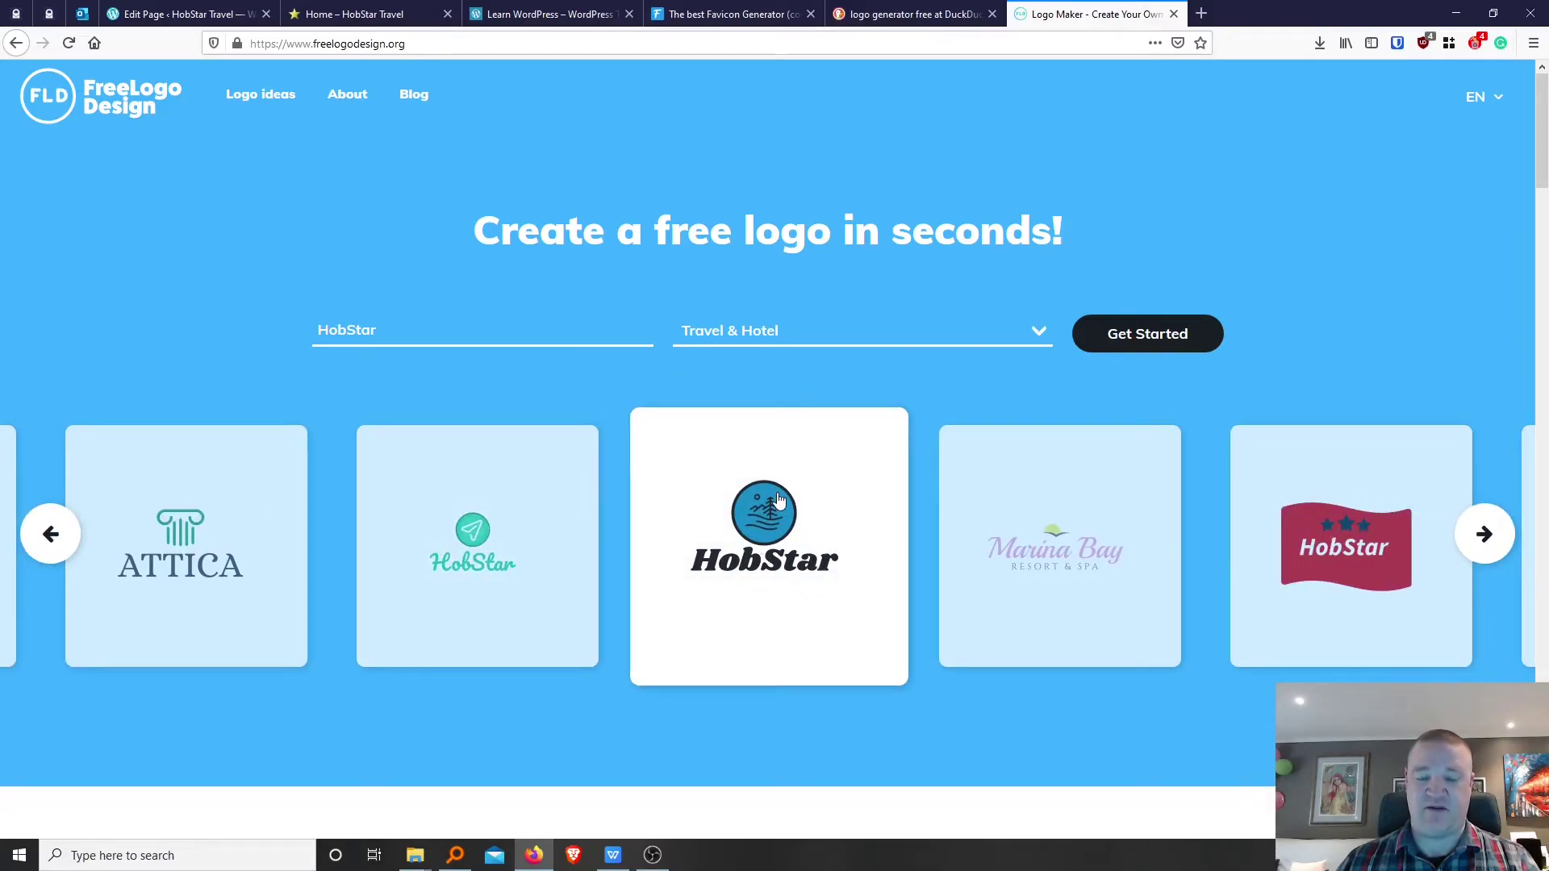
{"action": "left_click", "coordinate": [765, 523]}
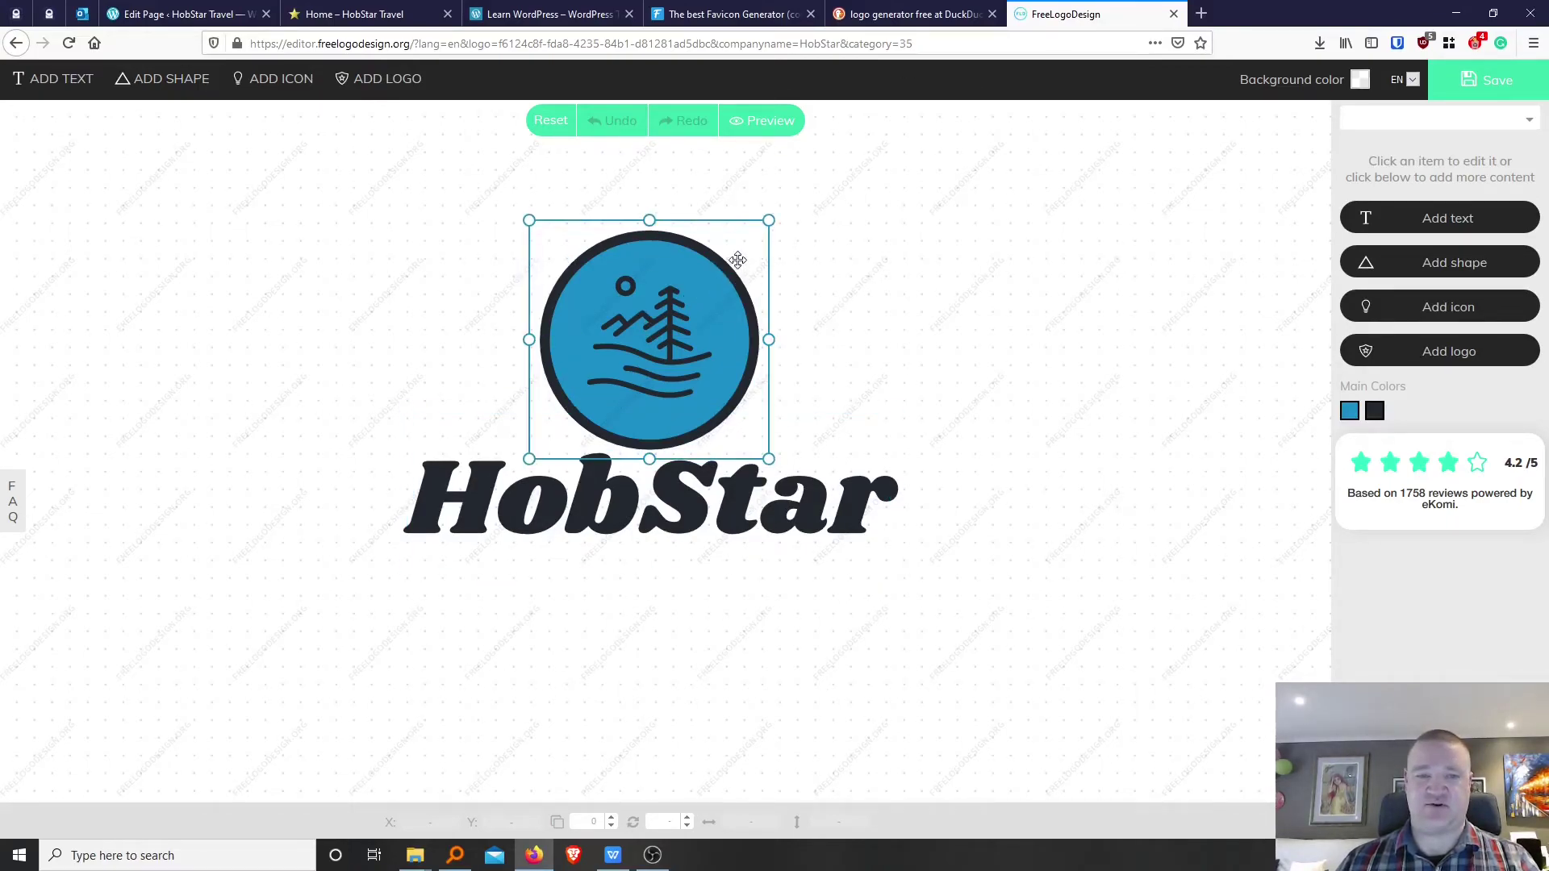
Change the fill color of the logo's circle to the deeper blue #1862c4.
{"action": "left_click", "coordinate": [671, 340]}
{"action": "left_click", "coordinate": [741, 317]}
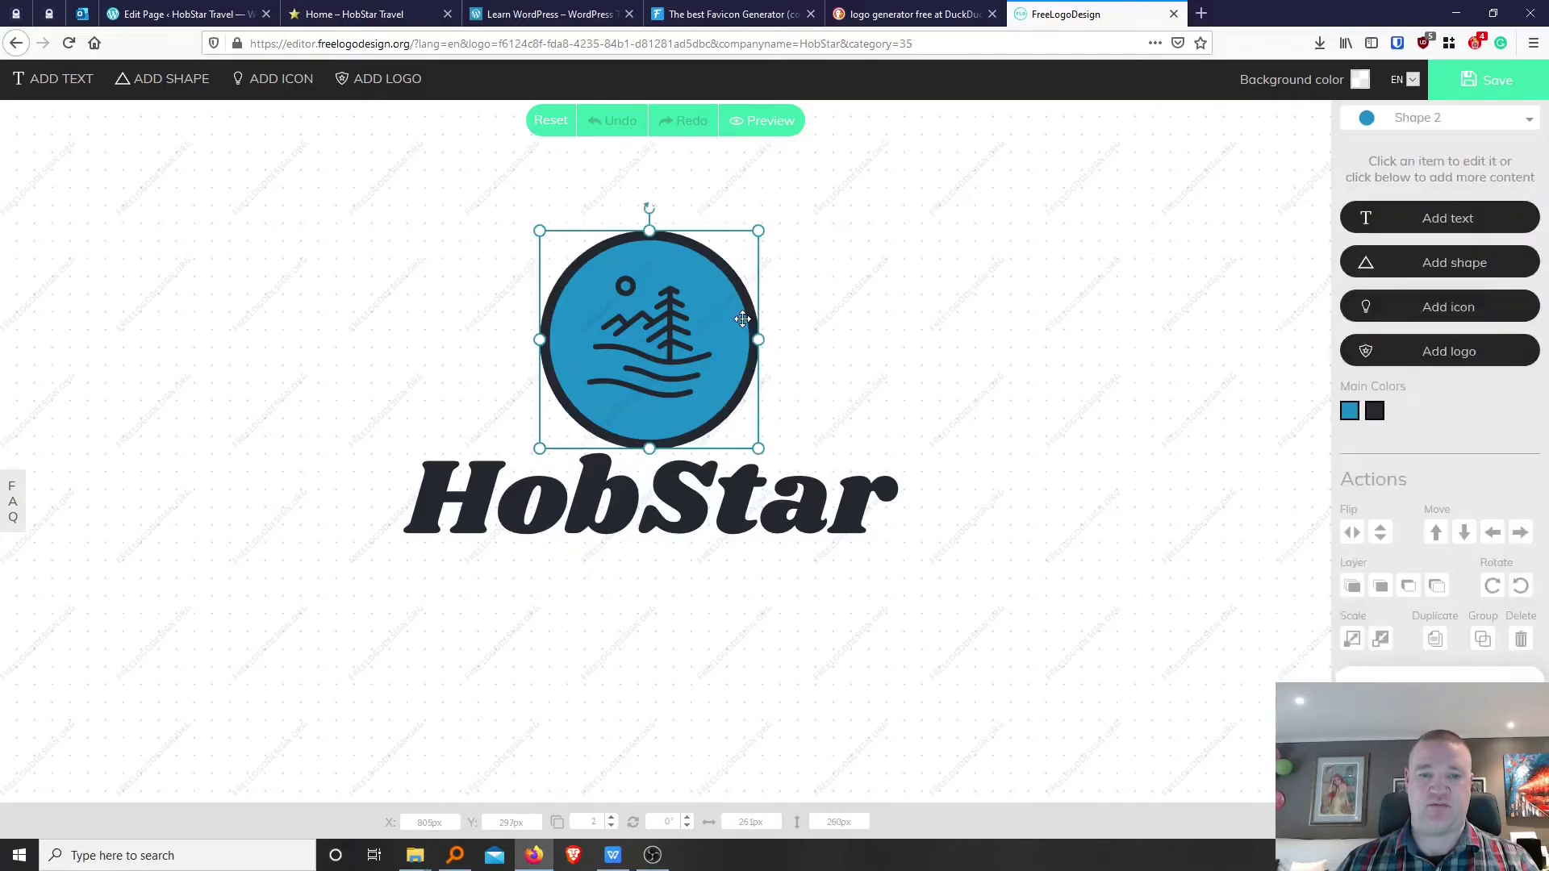
{"action": "left_click", "coordinate": [1352, 268]}
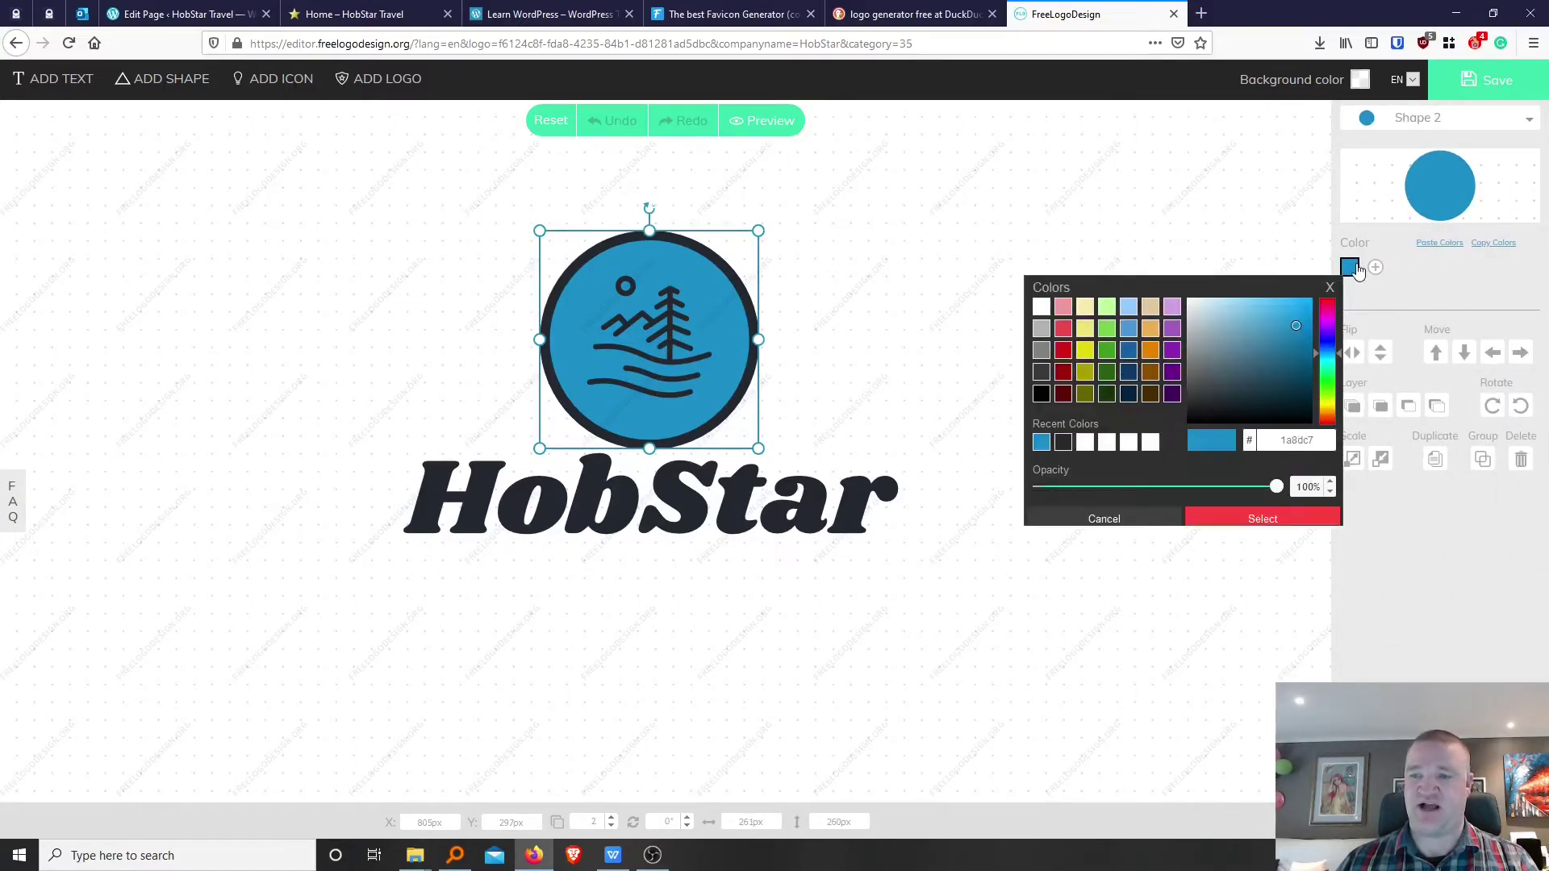
{"action": "left_click", "coordinate": [1301, 312]}
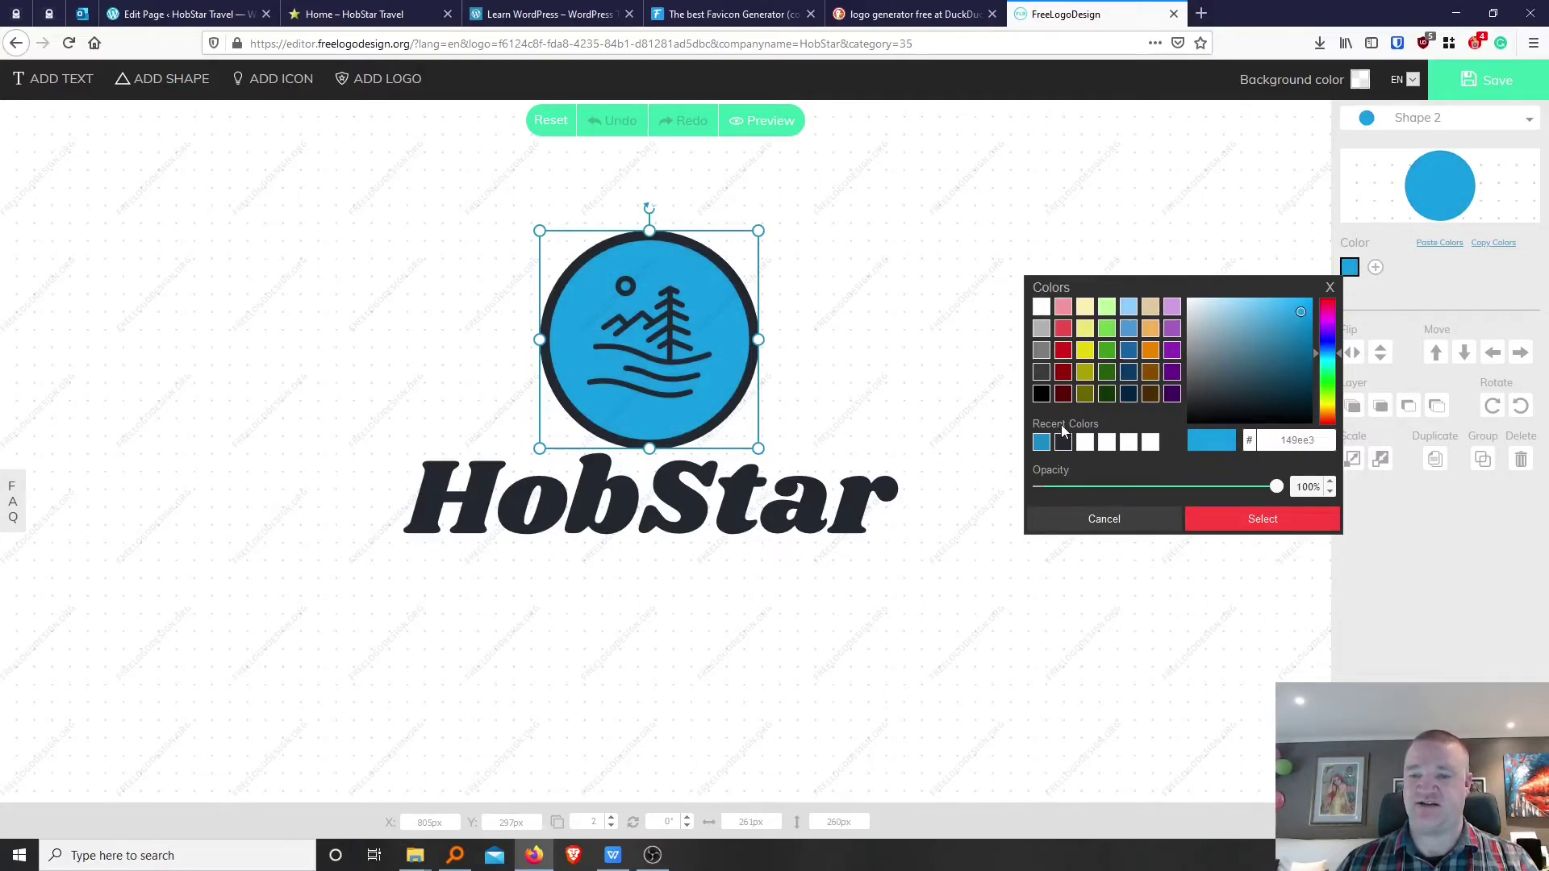
{"action": "left_click", "coordinate": [1330, 343]}
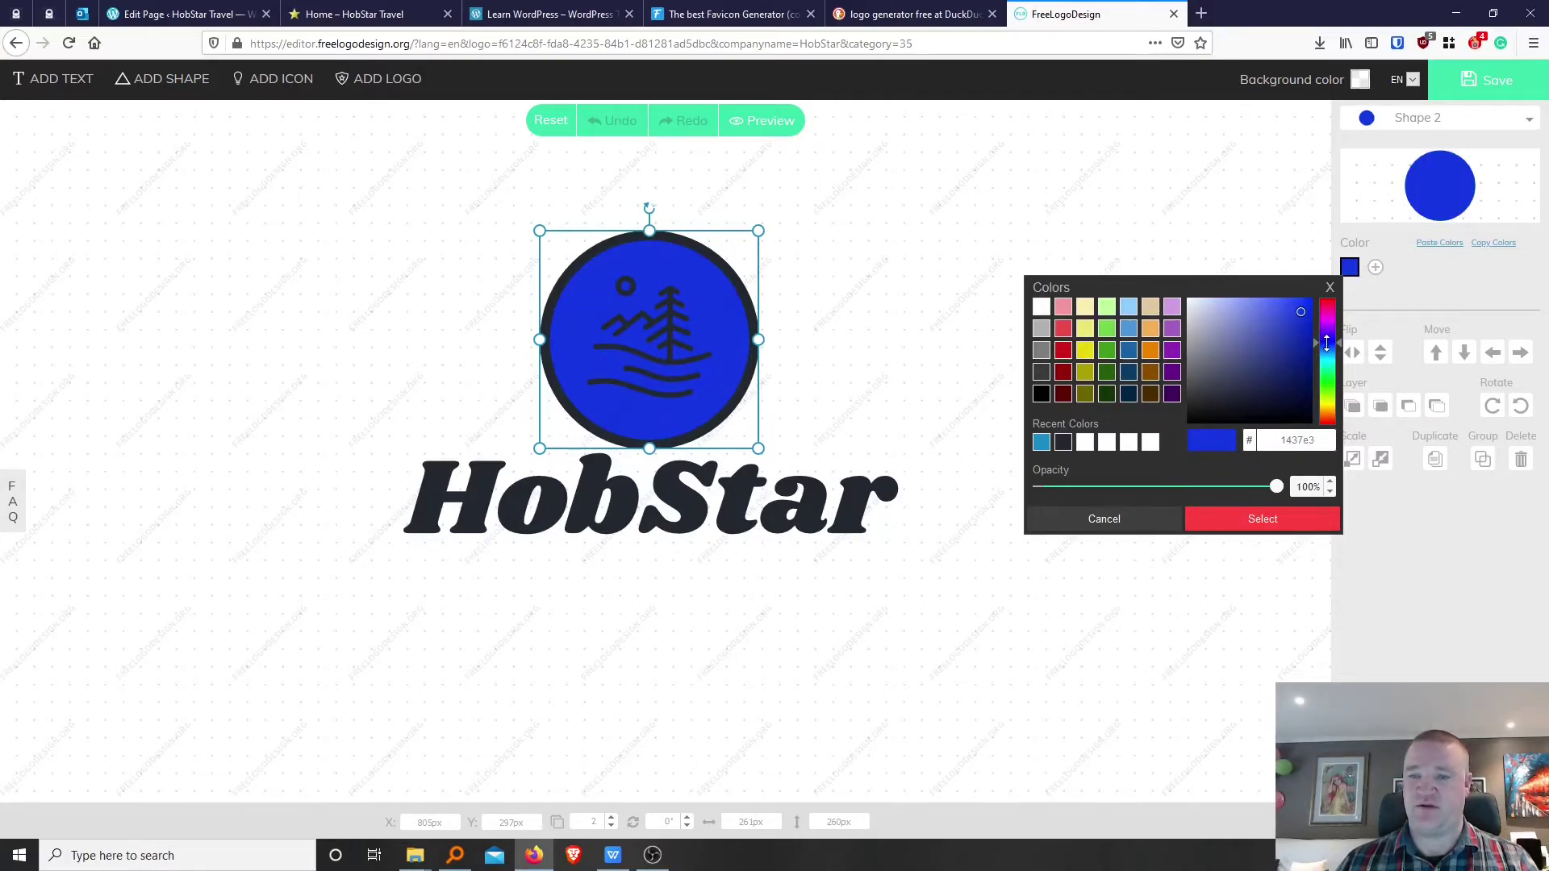
{"action": "left_click", "coordinate": [1326, 349]}
{"action": "left_click_drag", "start_coordinate": [1301, 310], "coordinate": [1285, 332]}
{"action": "left_click", "coordinate": [1347, 370]}
{"action": "left_click", "coordinate": [1349, 267]}
{"action": "left_click", "coordinate": [1331, 355]}
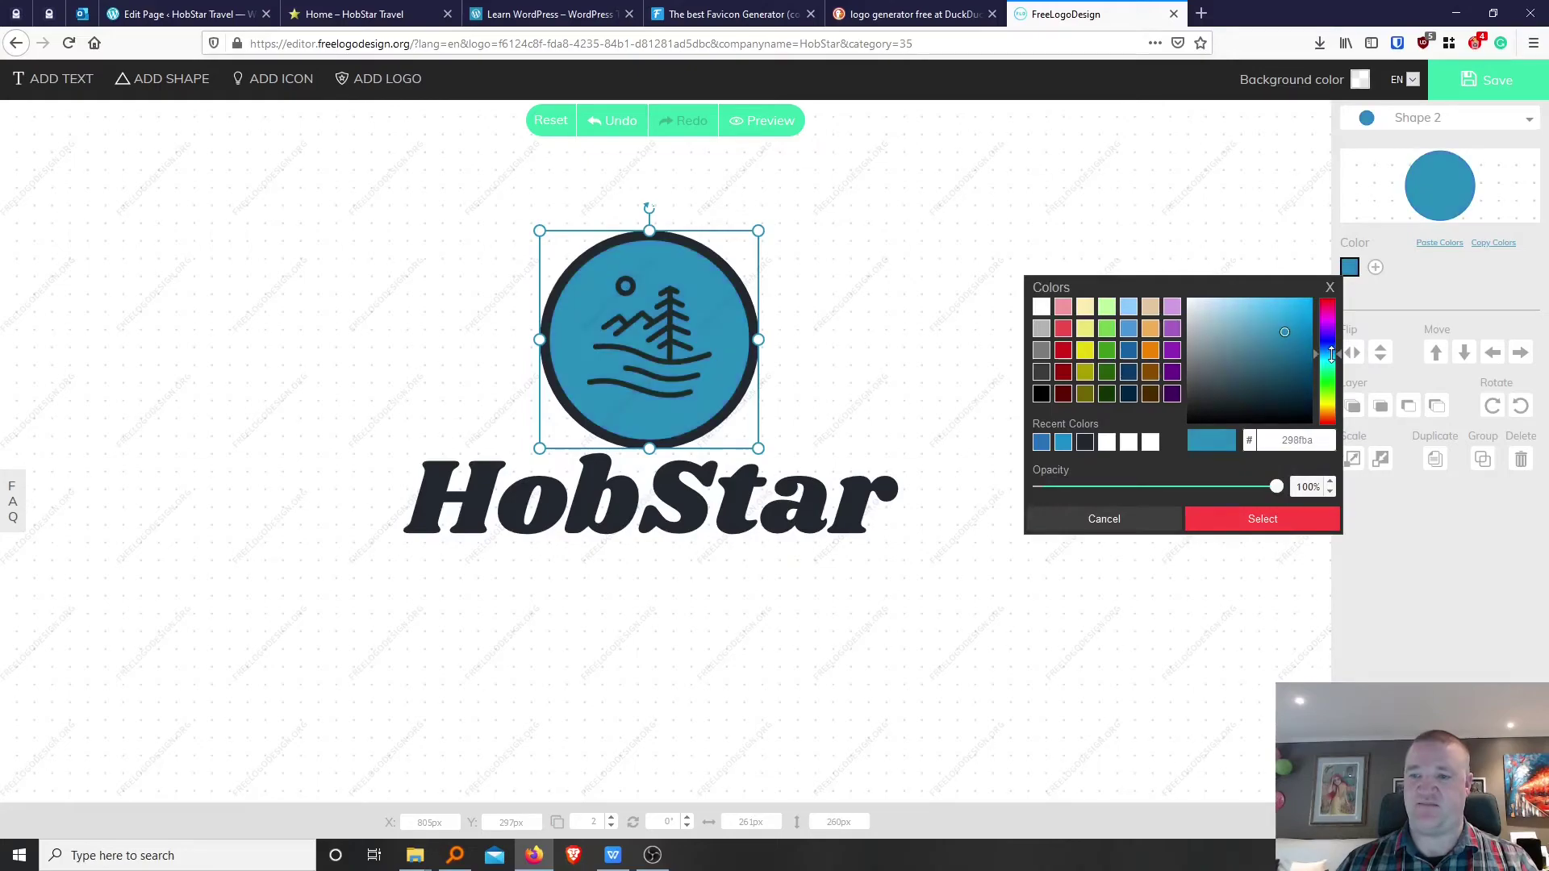
{"action": "left_click", "coordinate": [1332, 350]}
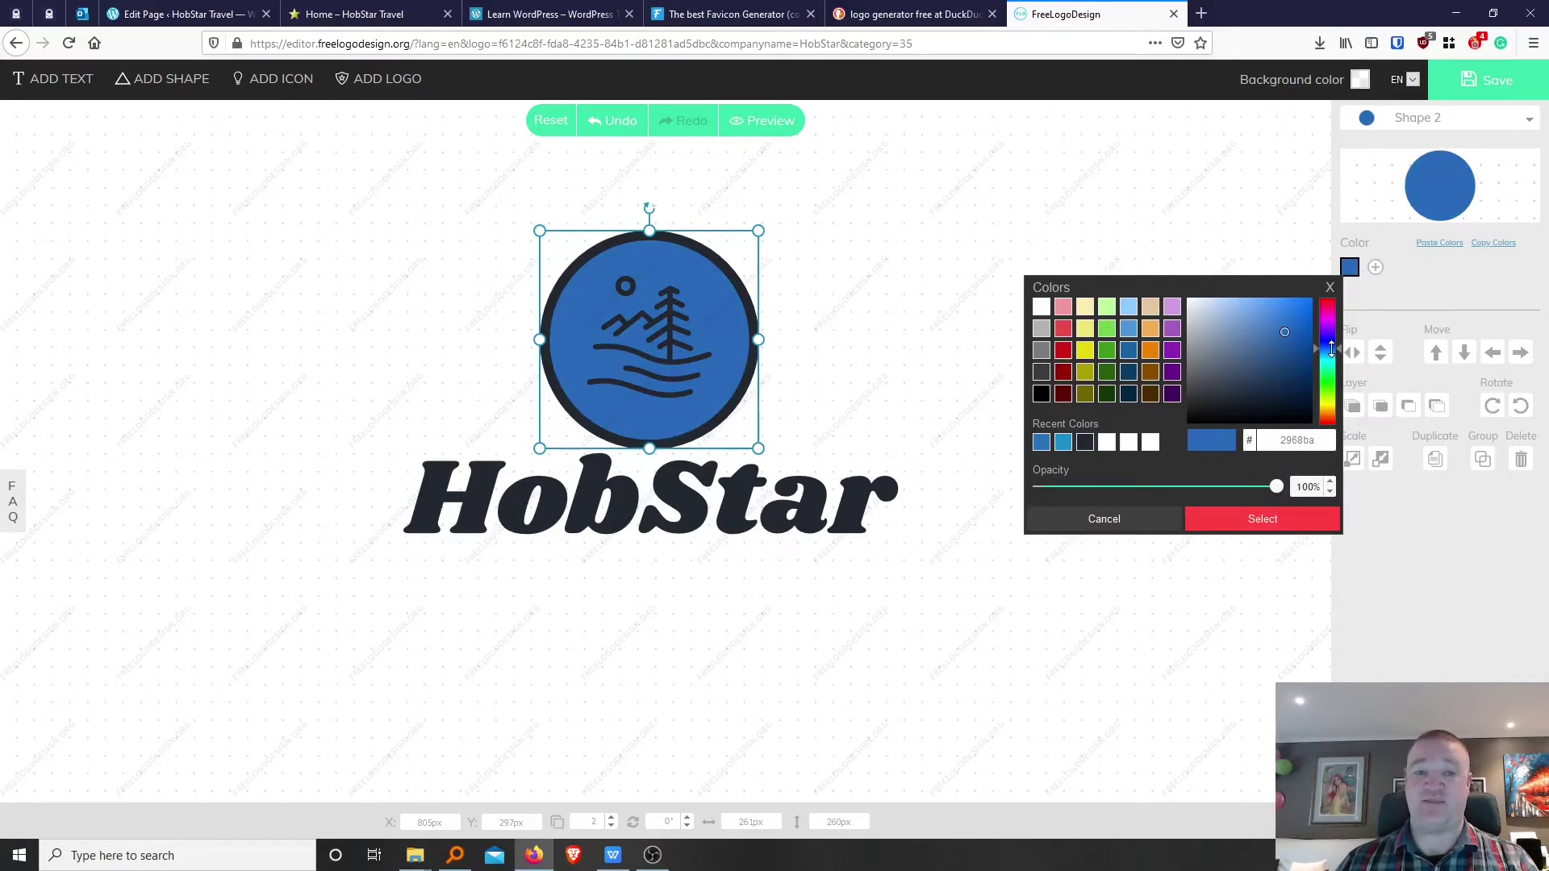
{"action": "left_click_drag", "start_coordinate": [1286, 330], "coordinate": [1298, 326]}
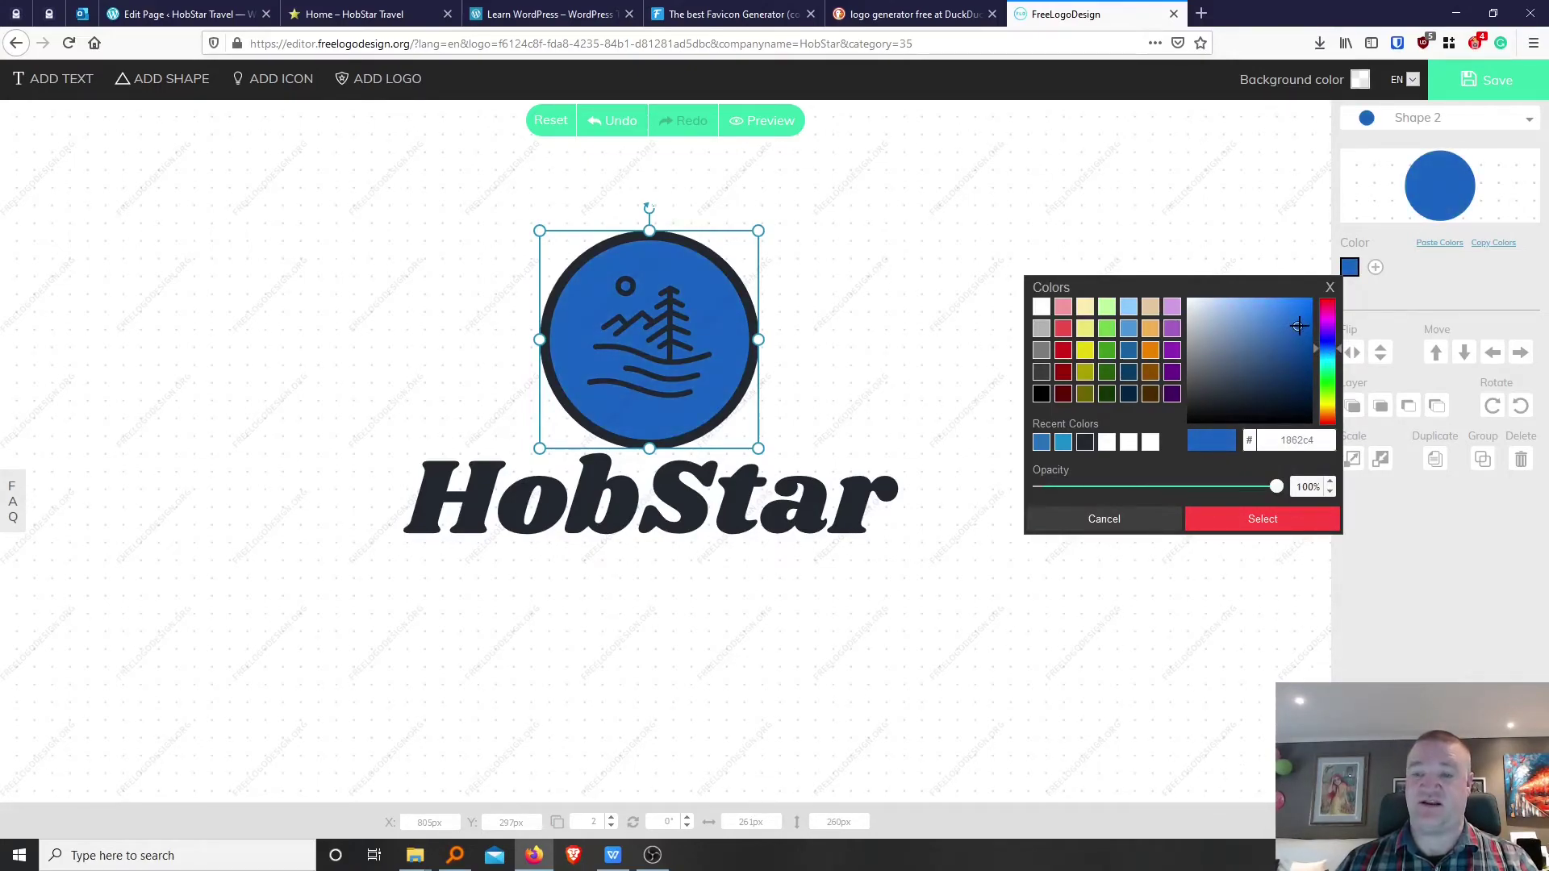
{"action": "left_click", "coordinate": [1247, 522]}
Recolor the HobStar logo text to the dark shade #2b272b, trying white, gray and black on the way.
{"action": "left_click", "coordinate": [742, 508]}
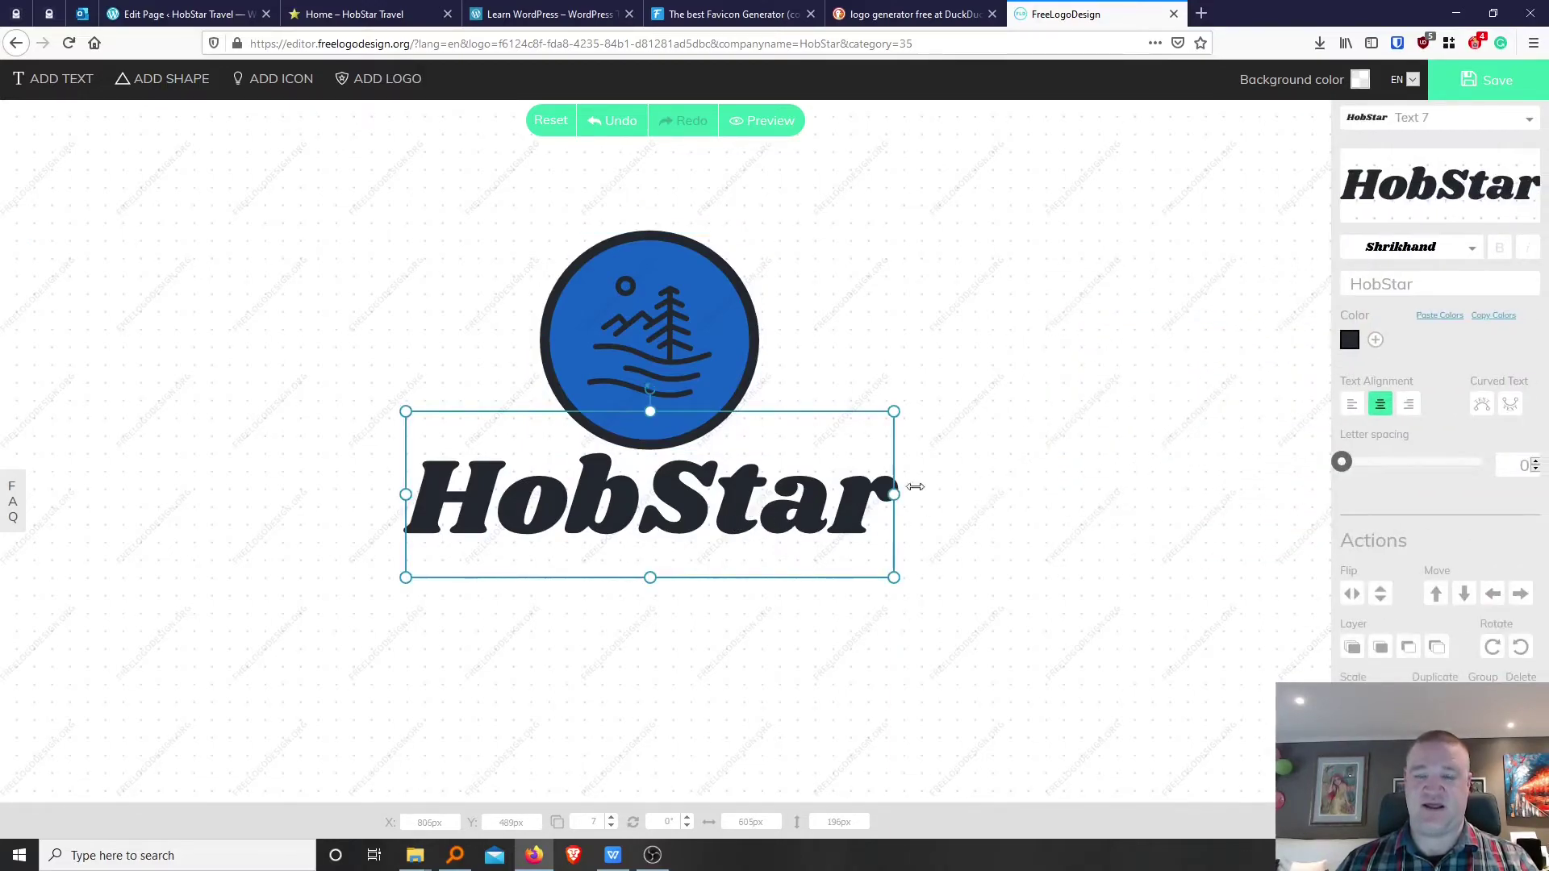
{"action": "left_click", "coordinate": [1378, 342]}
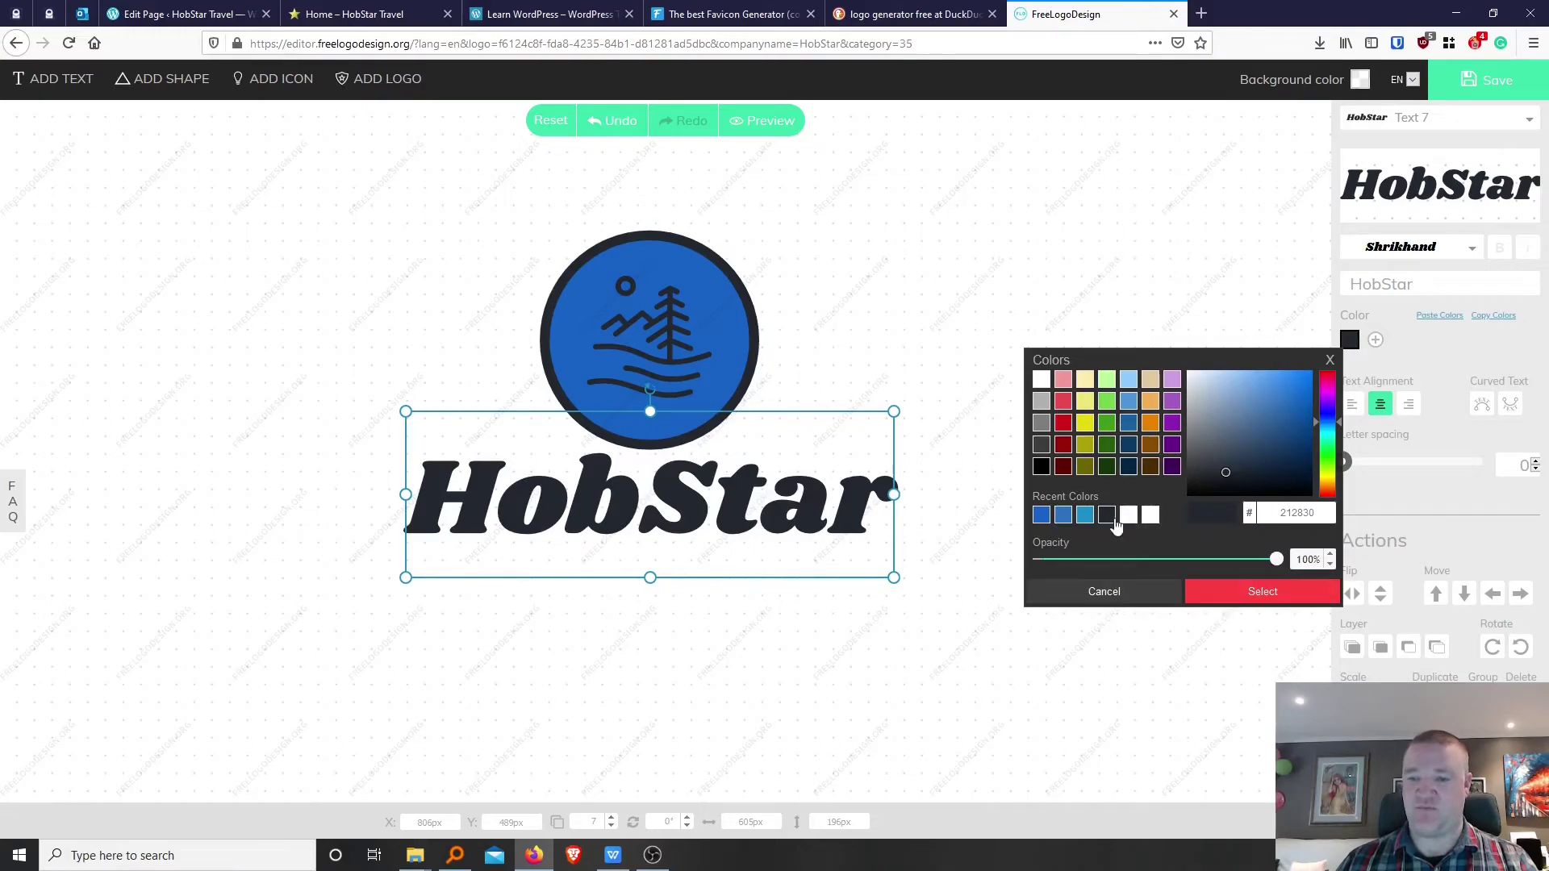
{"action": "left_click", "coordinate": [1150, 516]}
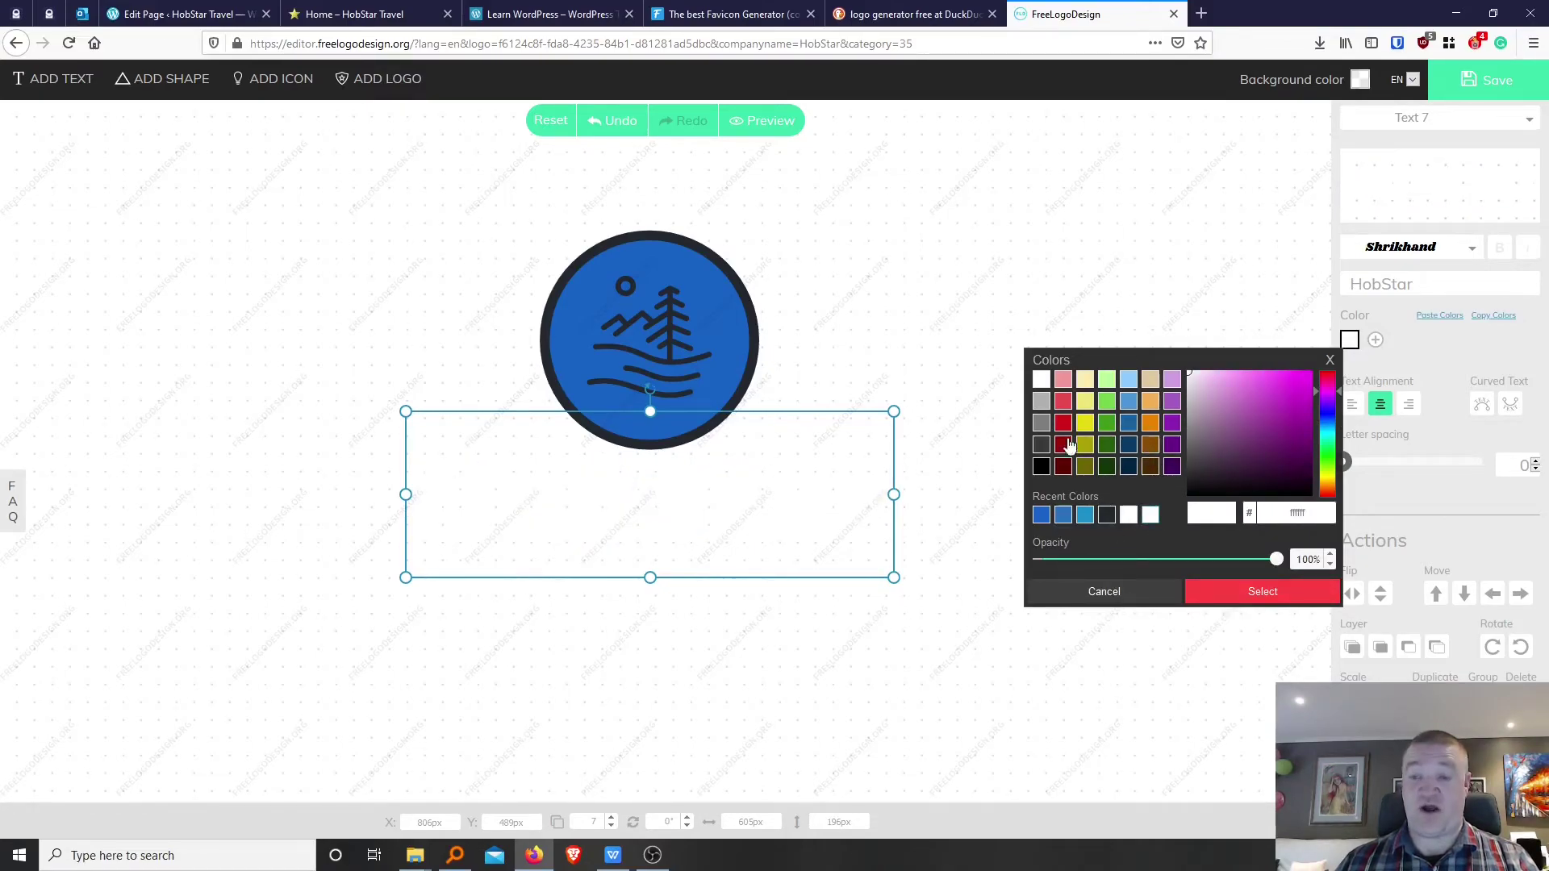
{"action": "left_click", "coordinate": [1043, 424]}
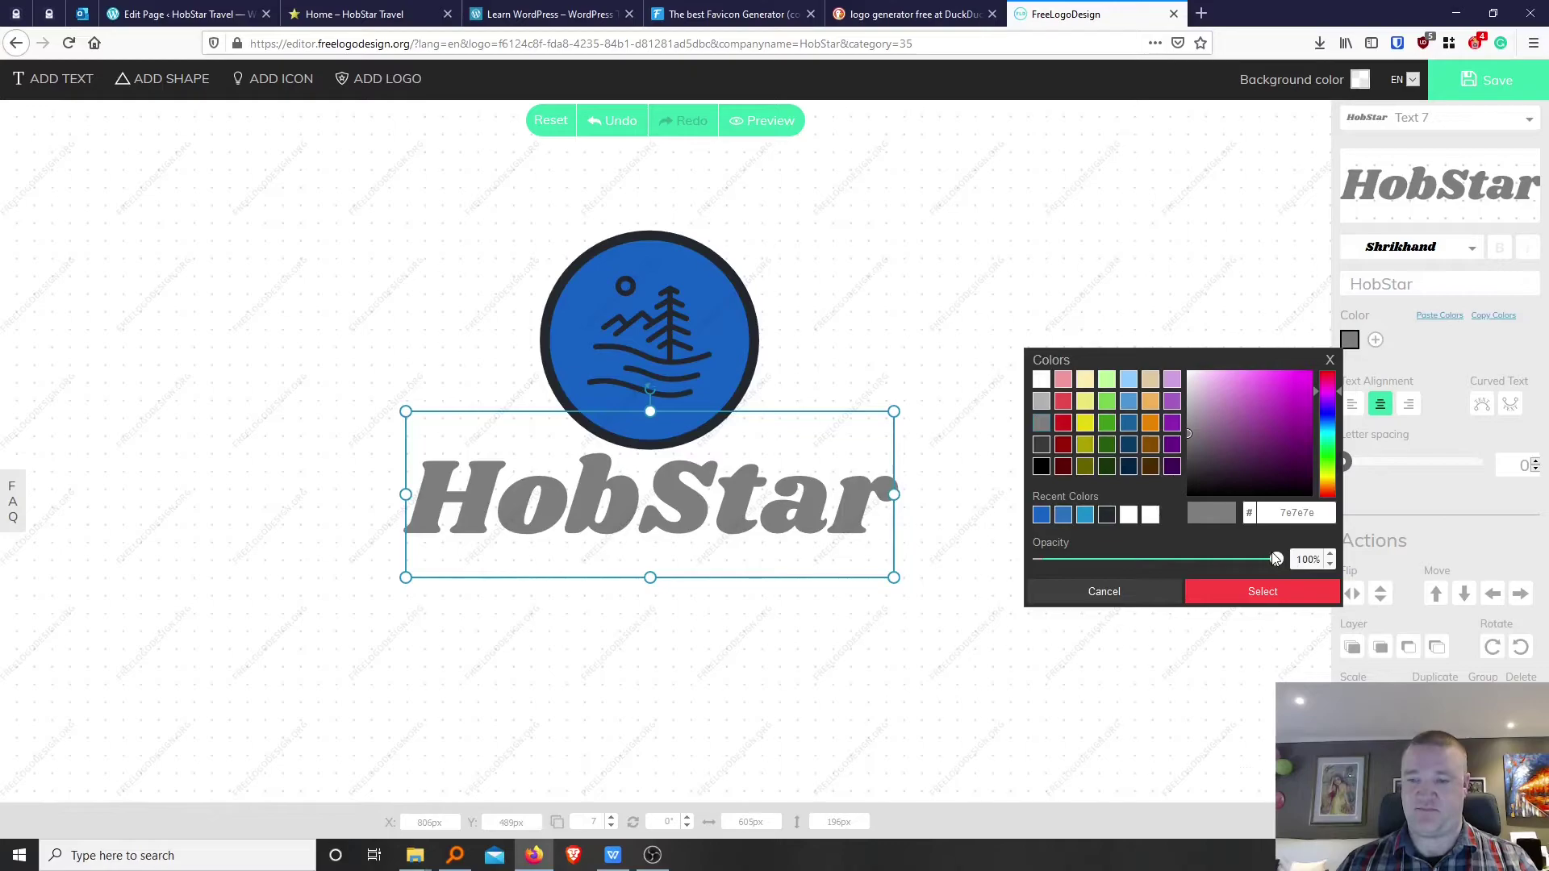
{"action": "left_click", "coordinate": [1042, 467]}
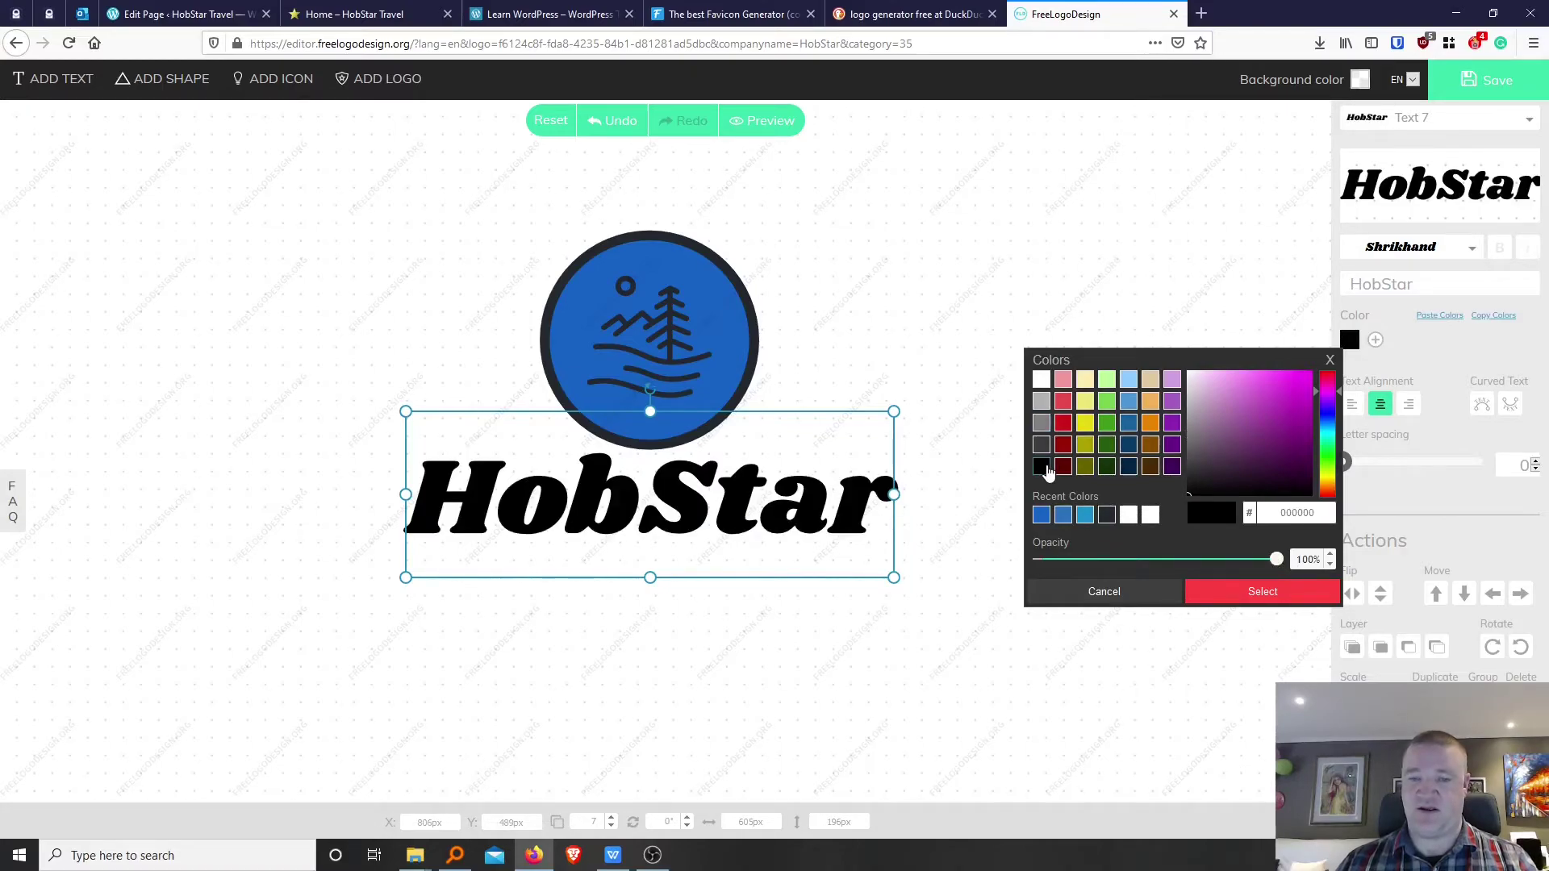
{"action": "left_click", "coordinate": [1198, 476]}
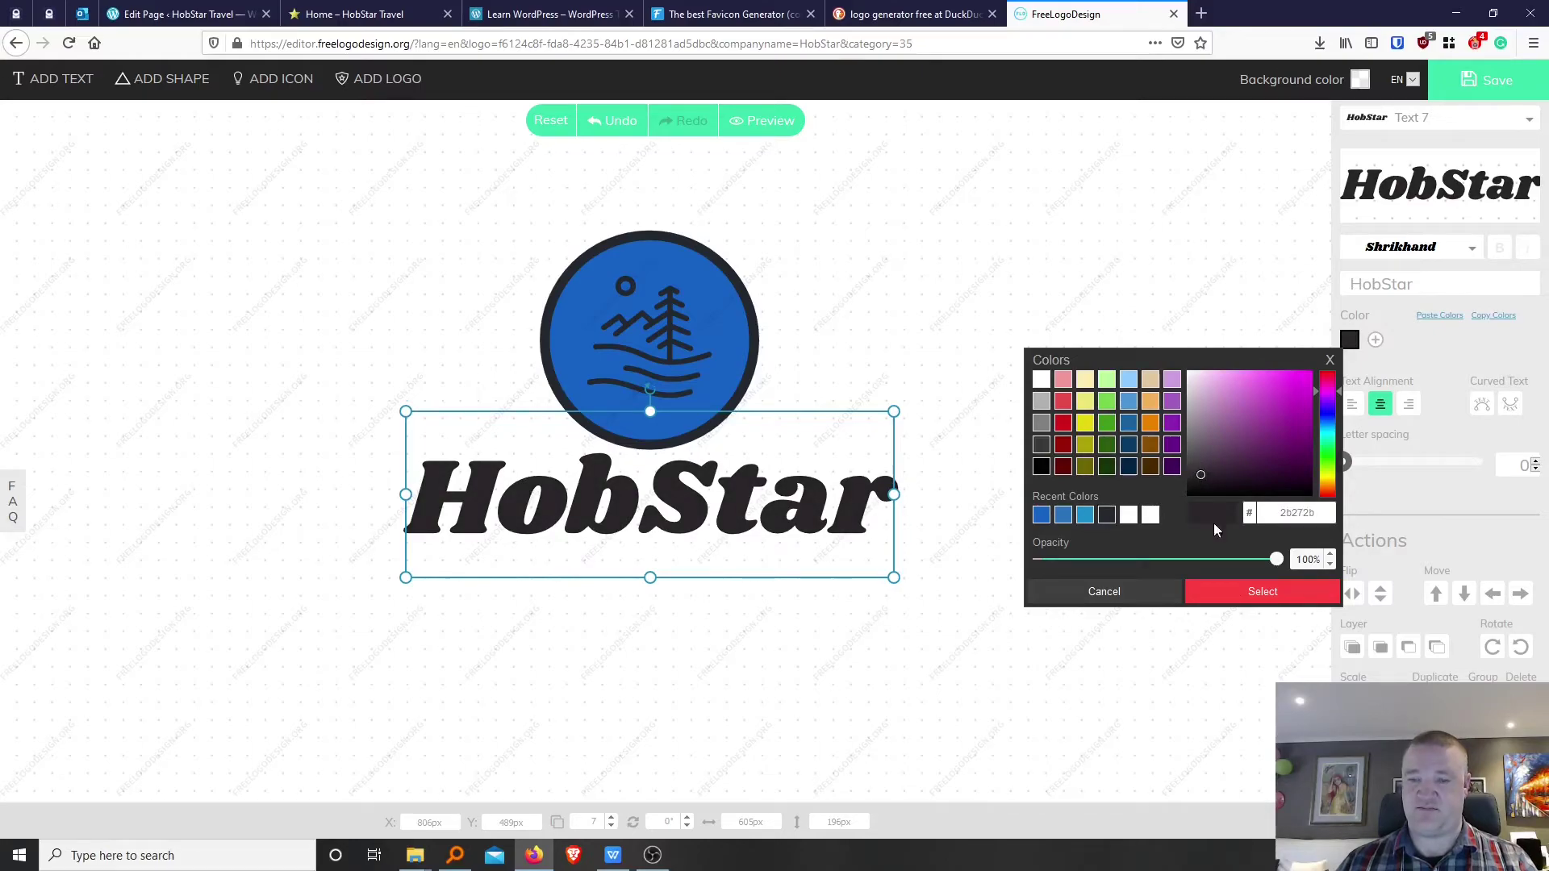
{"action": "left_click", "coordinate": [1246, 595]}
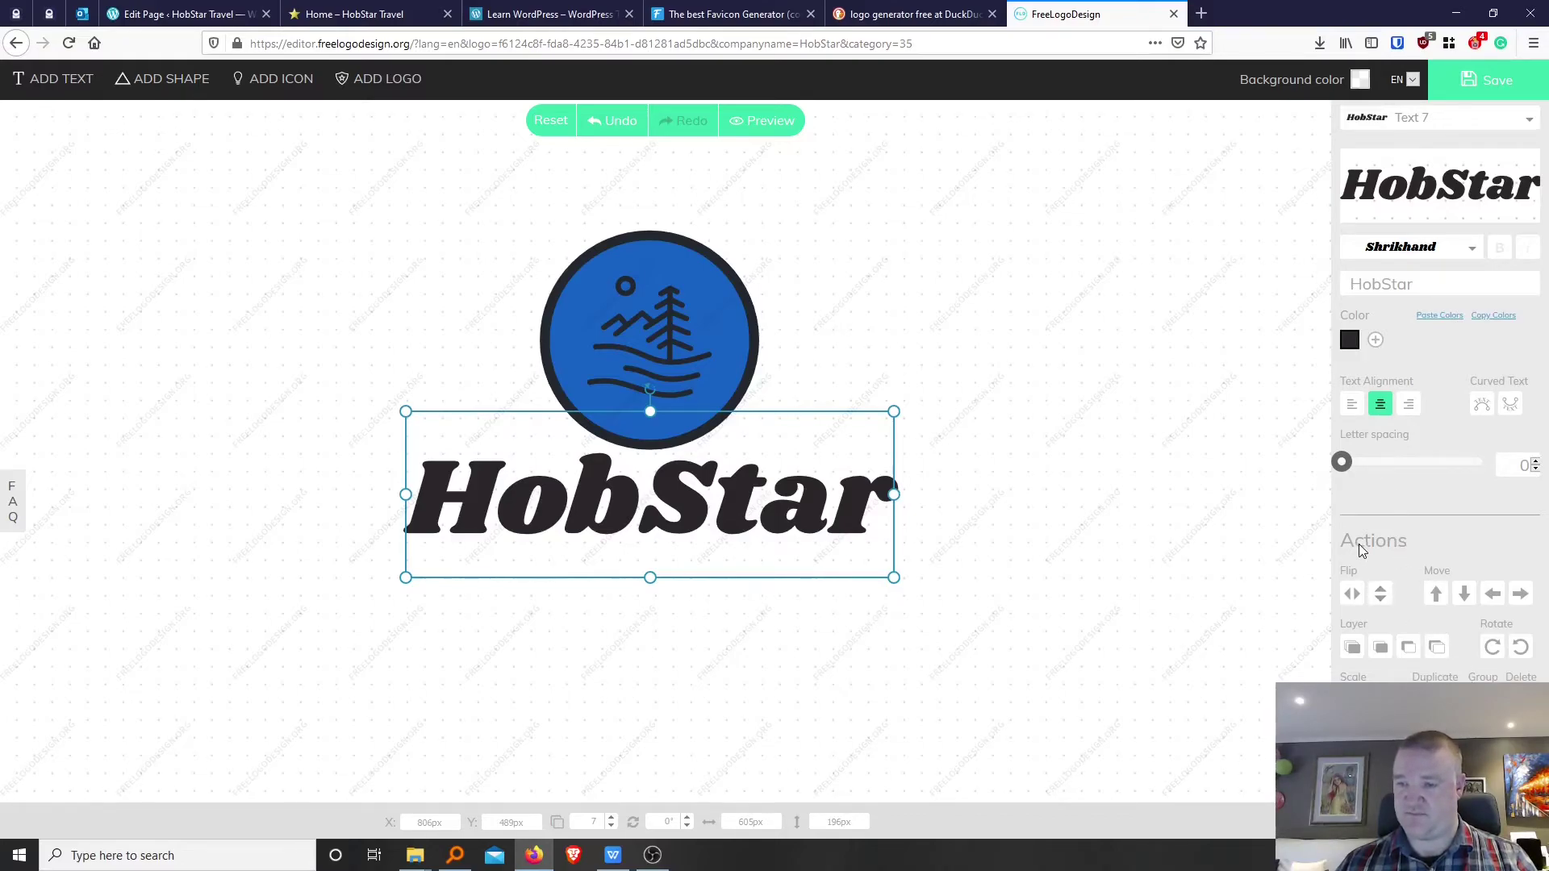
Try flipping the logo's tree, mountain and wave group horizontally and vertically, reversing each flip.
{"action": "left_click", "coordinate": [666, 331]}
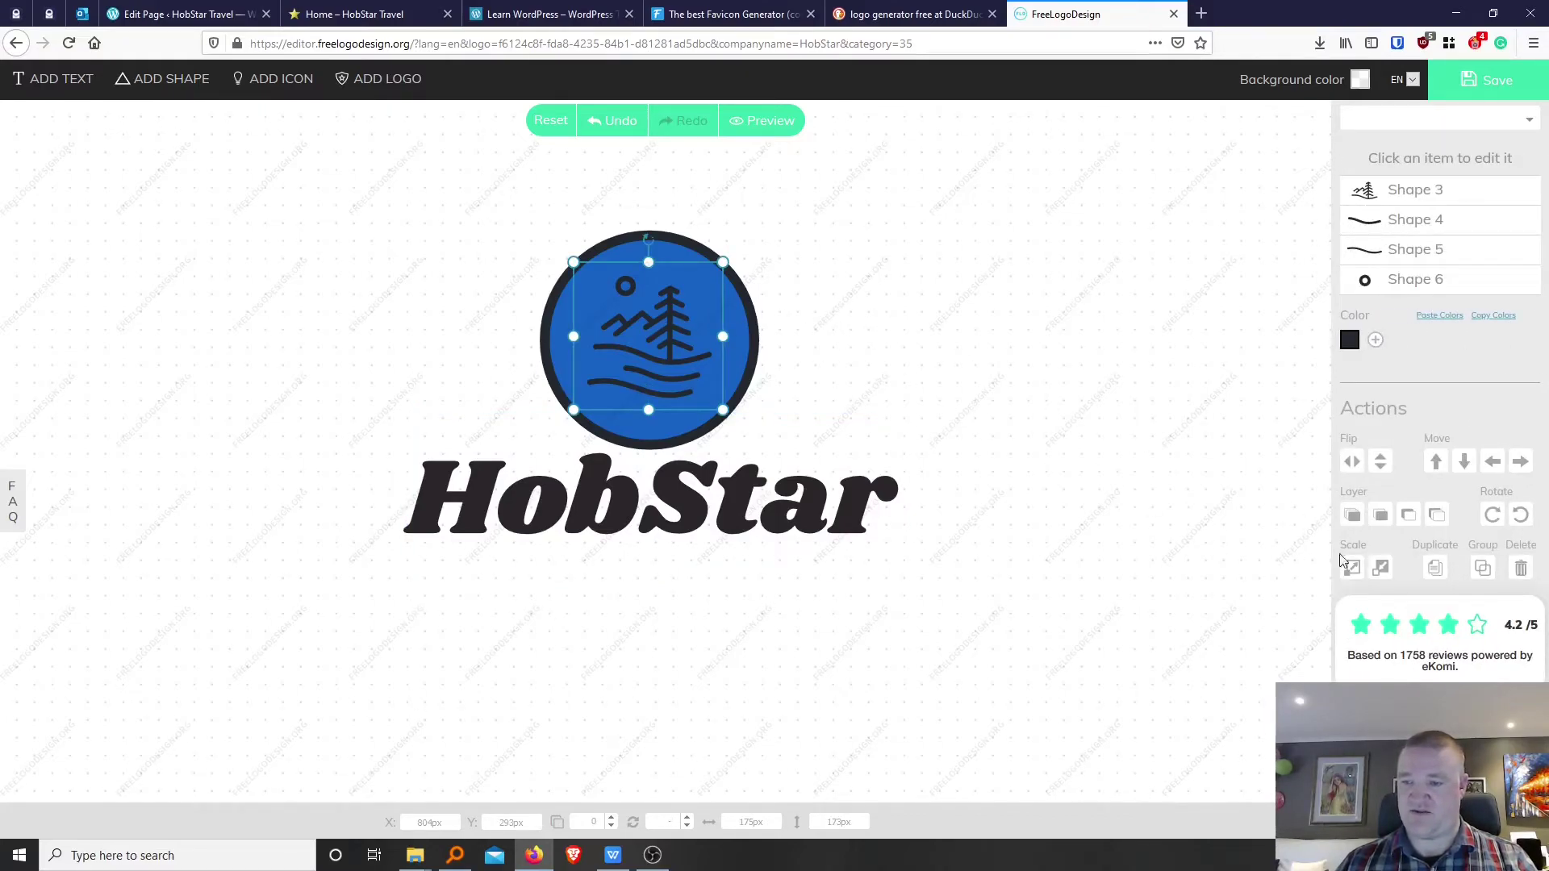
{"action": "left_click", "coordinate": [1352, 463]}
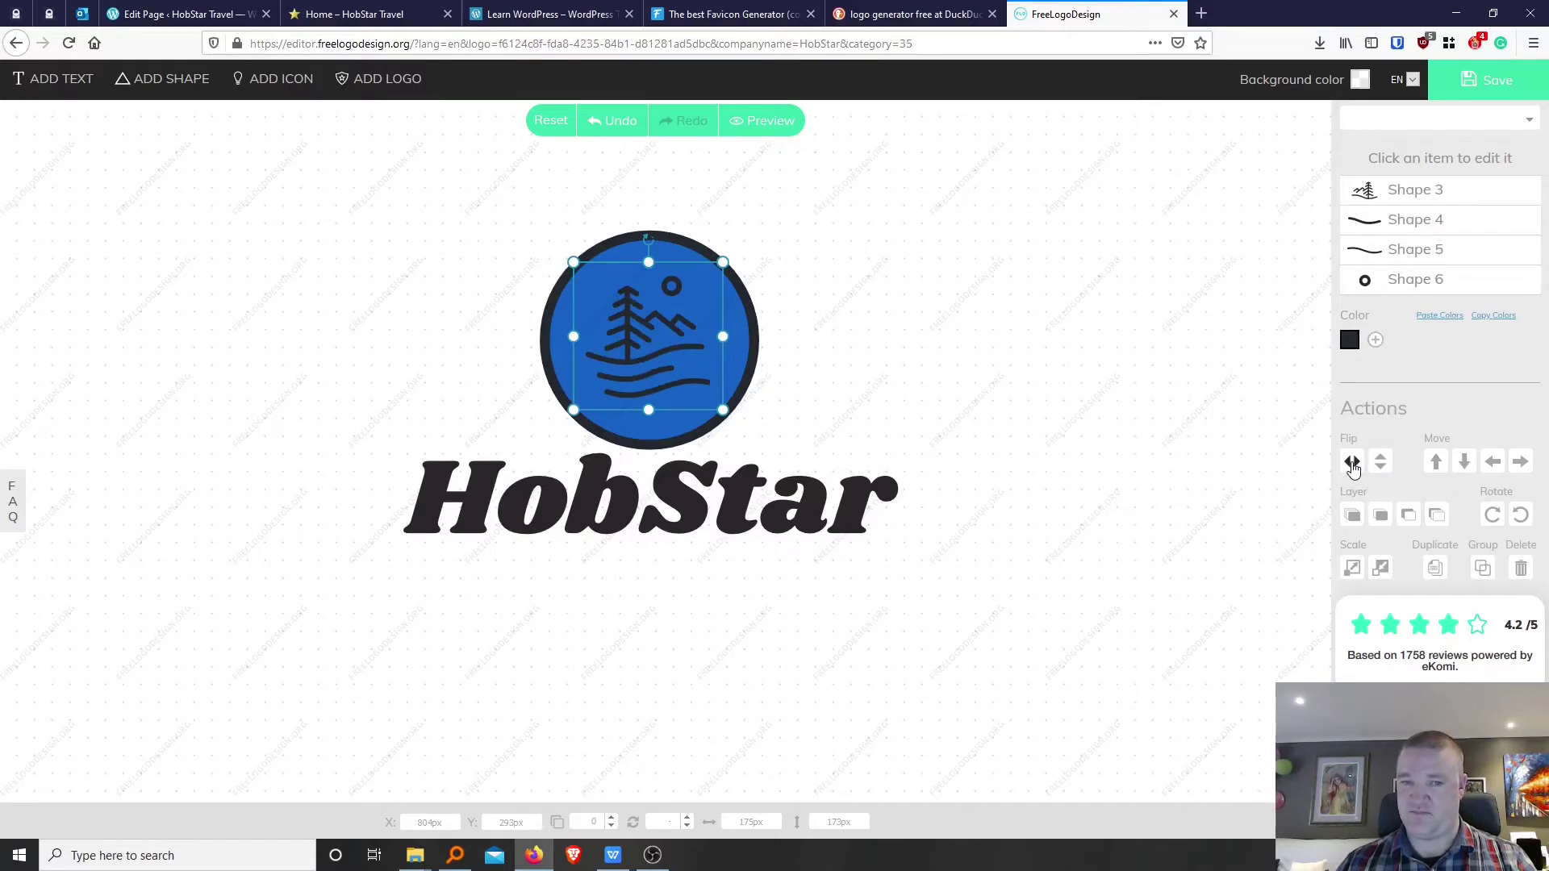
{"action": "left_click", "coordinate": [1352, 463]}
{"action": "left_click", "coordinate": [1380, 463]}
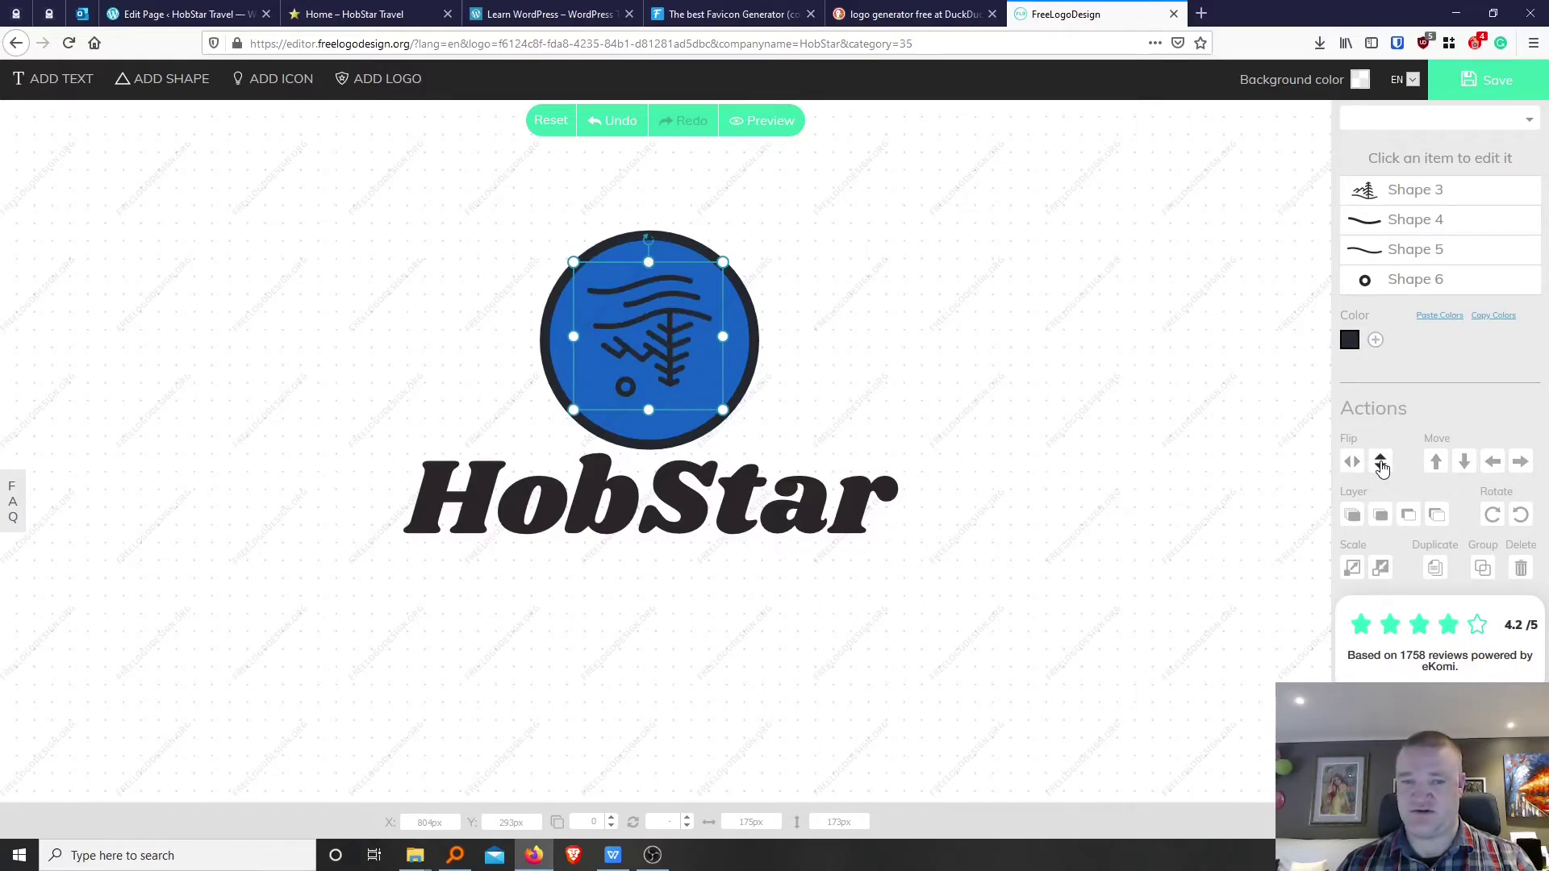
{"action": "left_click", "coordinate": [1381, 463]}
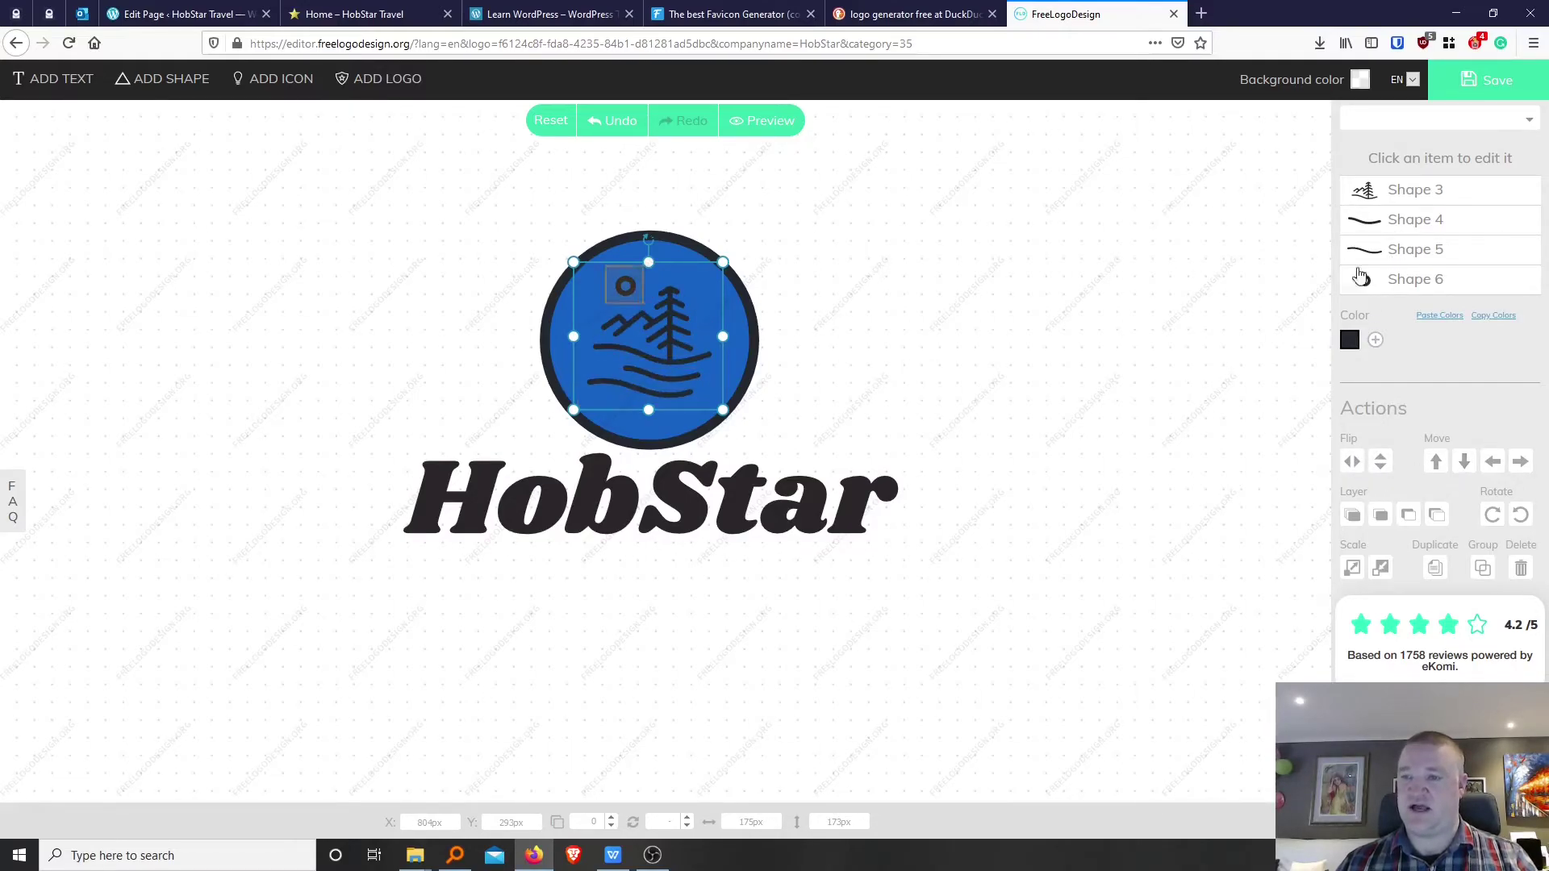
Try the green #419a1c on the logo's tree and mountain shape, and discard the color change.
{"action": "left_click", "coordinate": [1408, 192]}
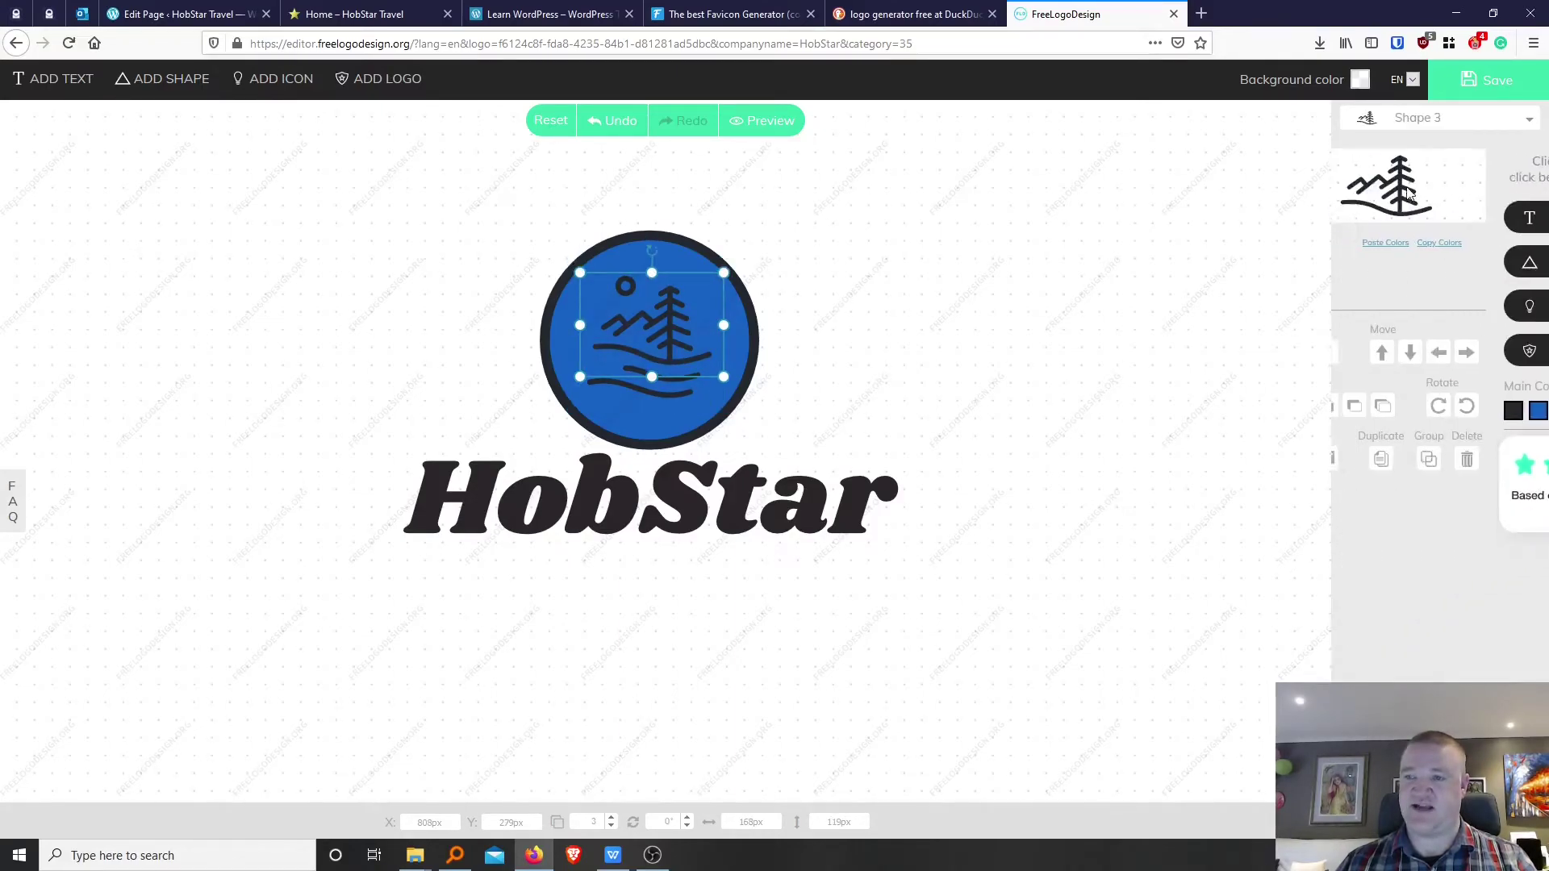
{"action": "left_click", "coordinate": [1349, 269]}
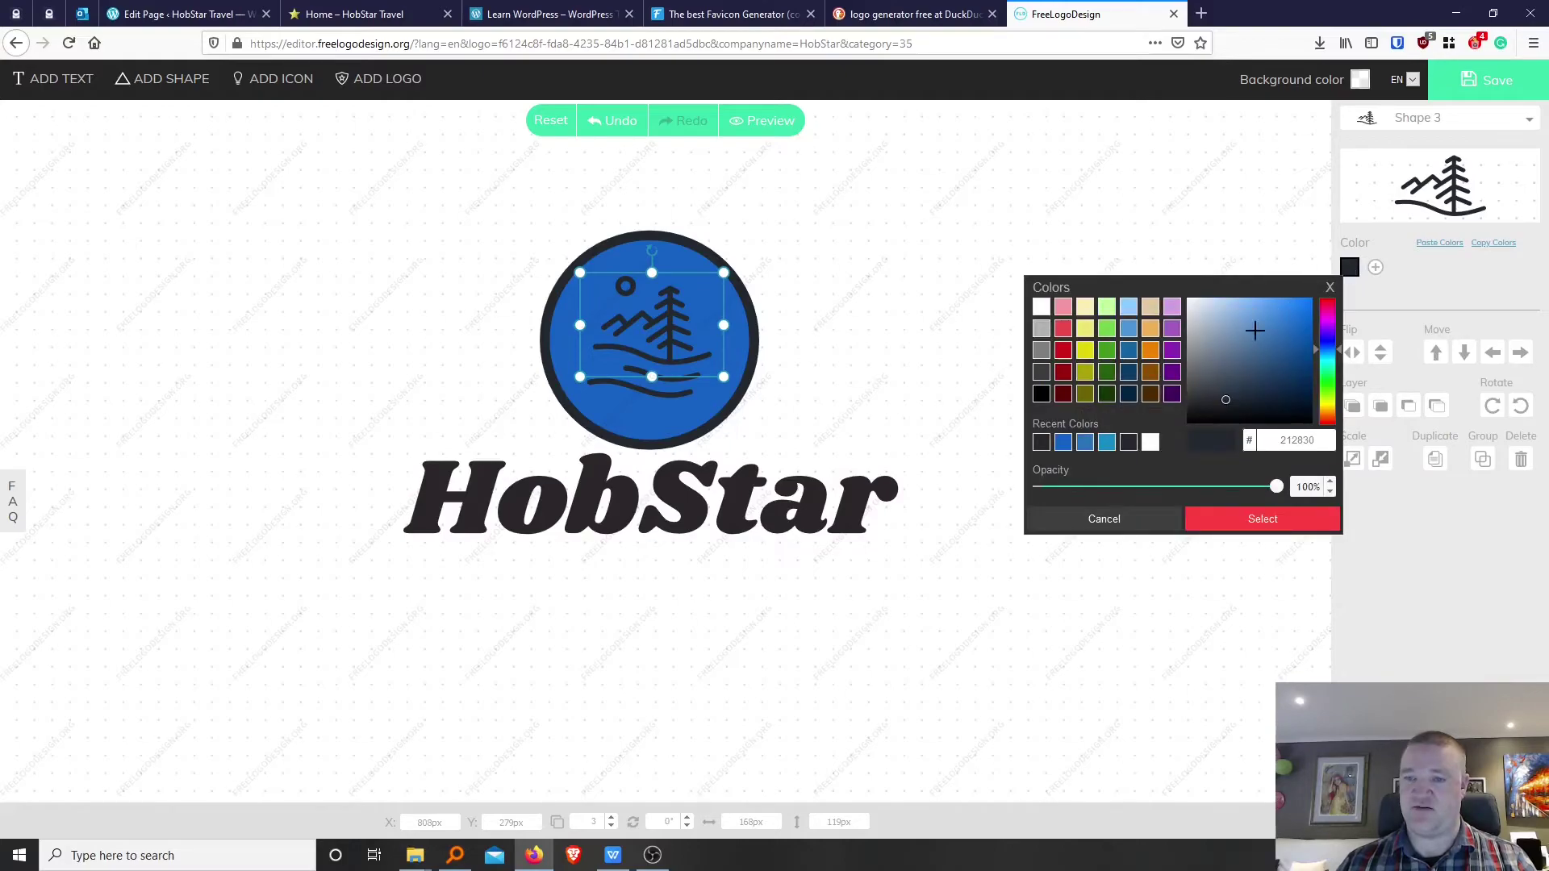
{"action": "left_click", "coordinate": [1107, 373]}
{"action": "left_click", "coordinate": [1108, 351]}
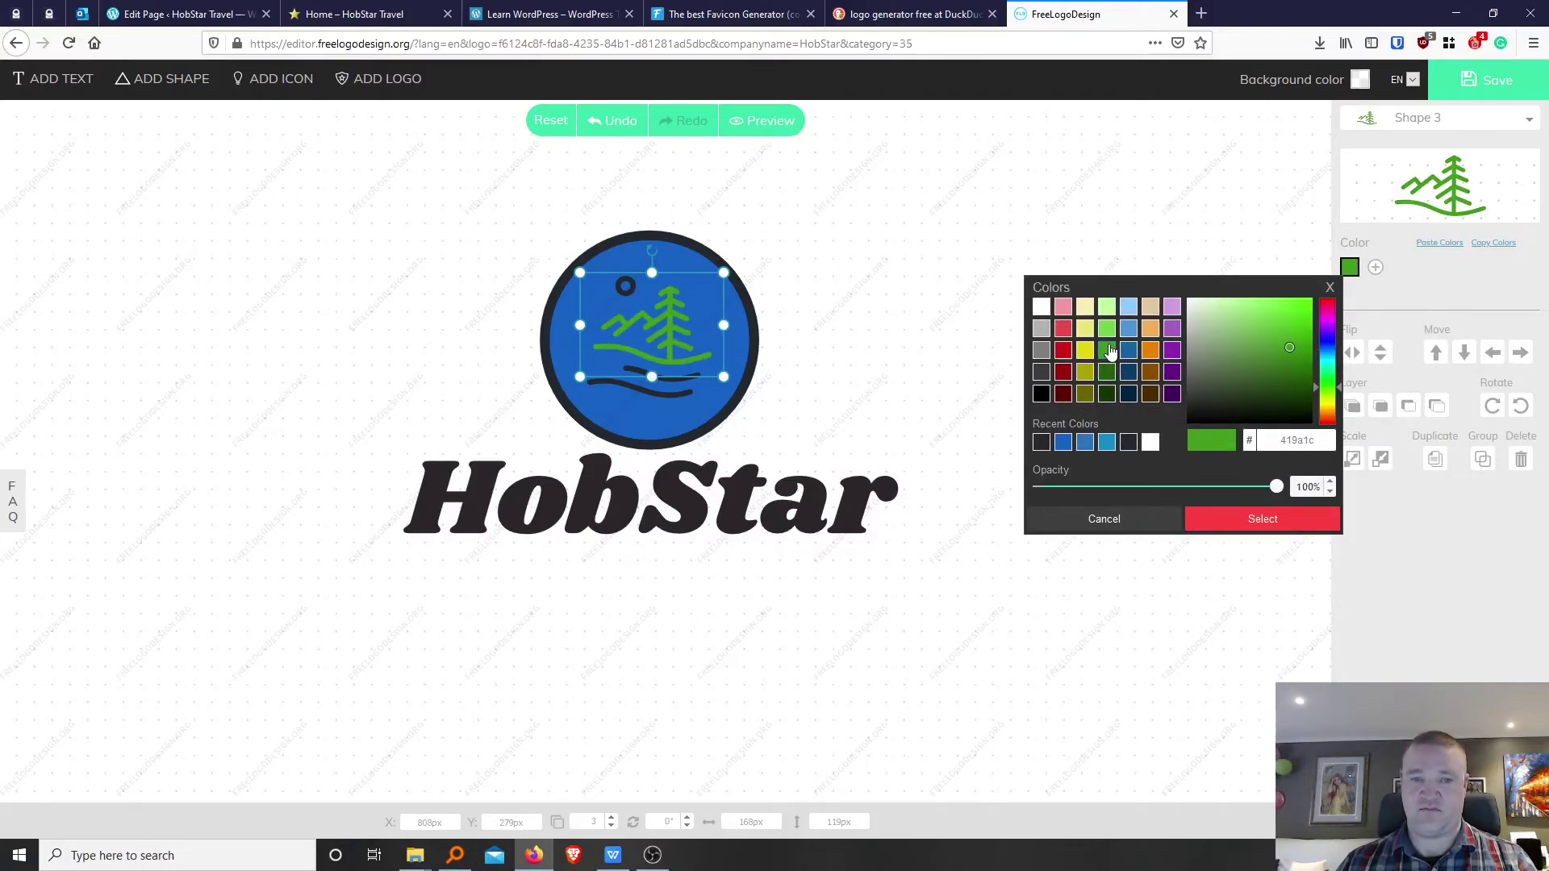
{"action": "left_click", "coordinate": [1097, 525]}
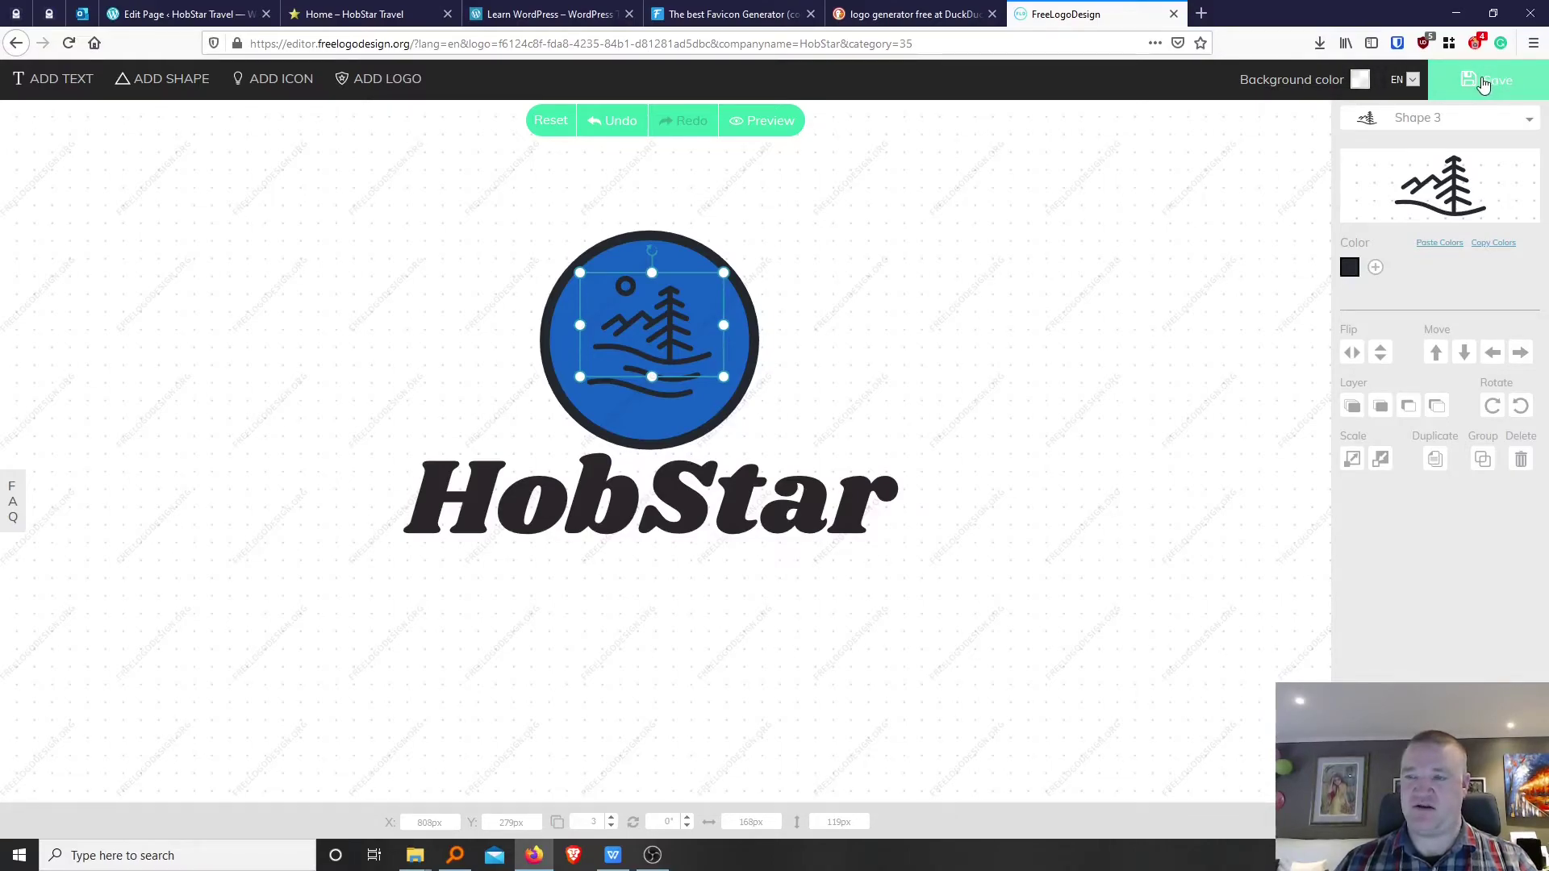
Finish the logo and request the free low-res version by email, entering the first name and email address.
{"action": "left_click", "coordinate": [772, 121]}
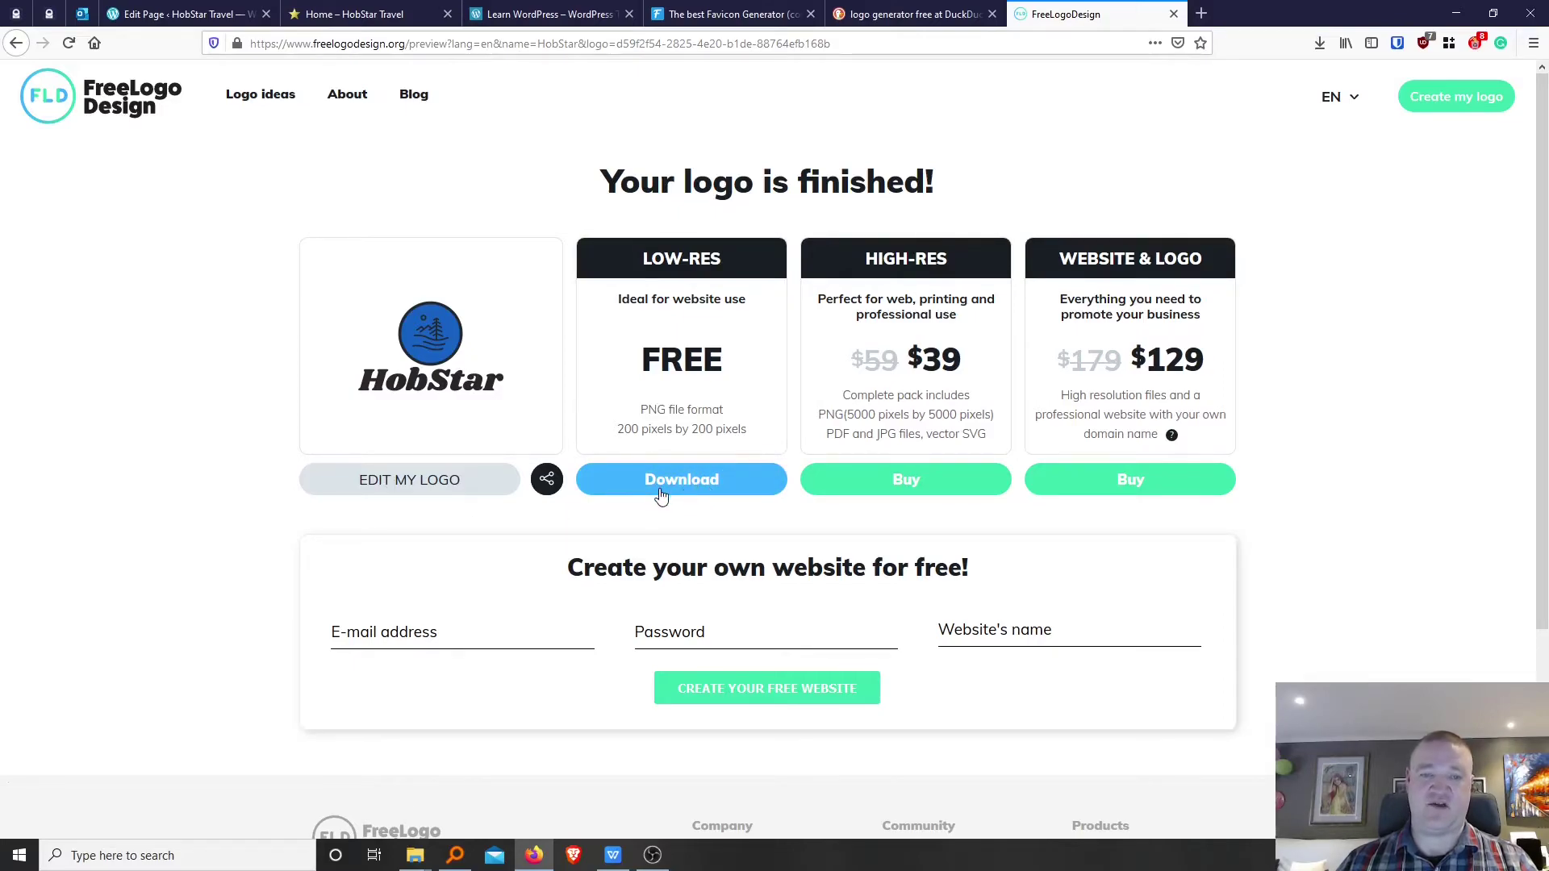
{"action": "left_click", "coordinate": [686, 482]}
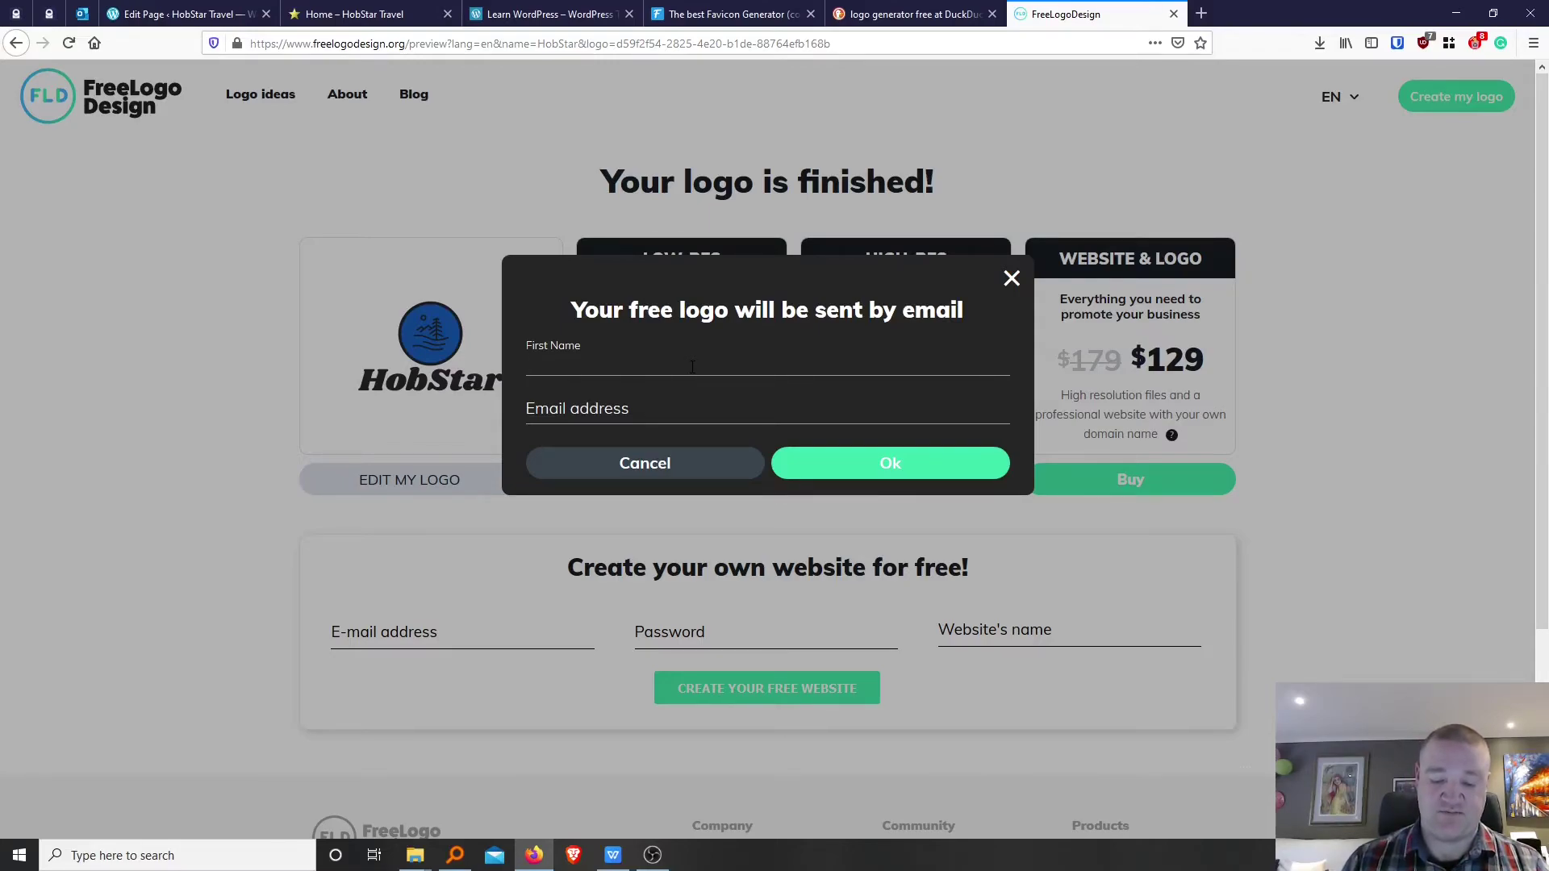
{"action": "key", "text": "Tab"}
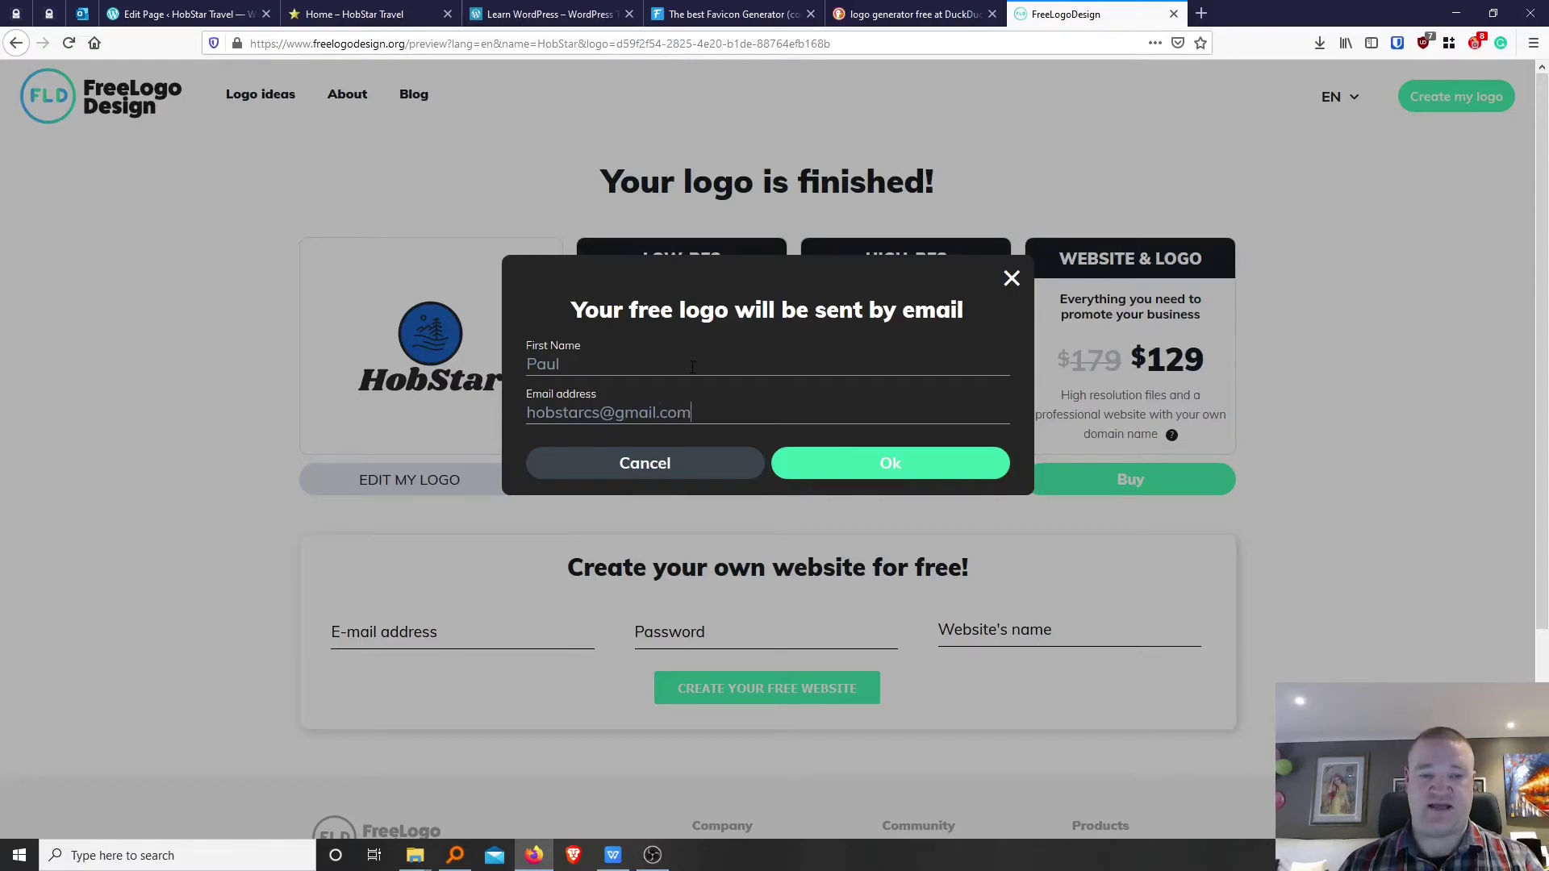
{"action": "left_click", "coordinate": [894, 474]}
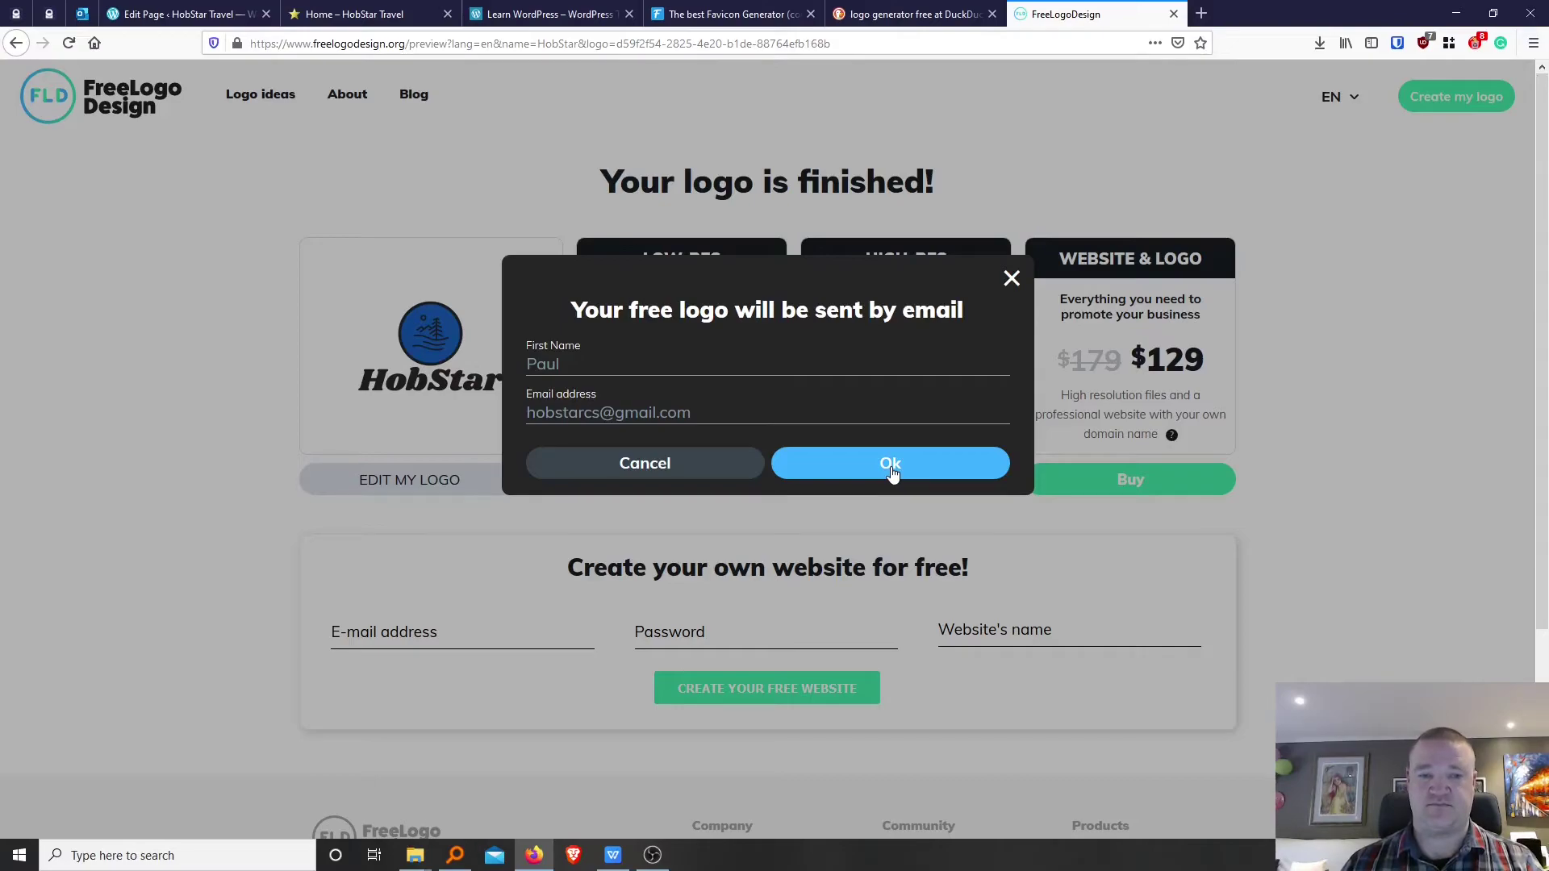
{"action": "left_click", "coordinate": [891, 474]}
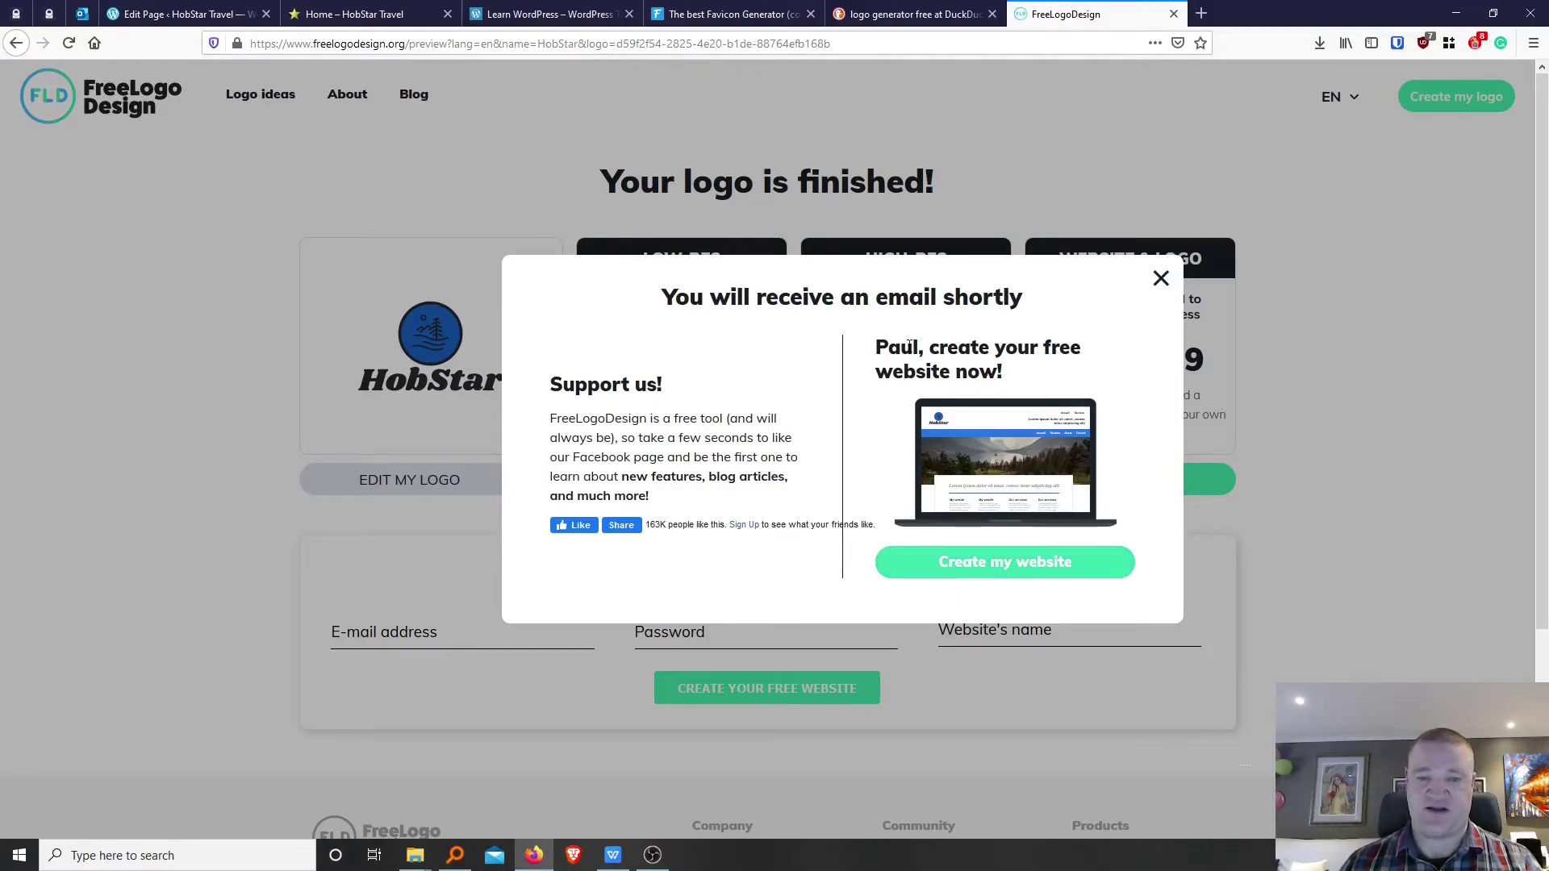
{"action": "left_click", "coordinate": [1161, 281]}
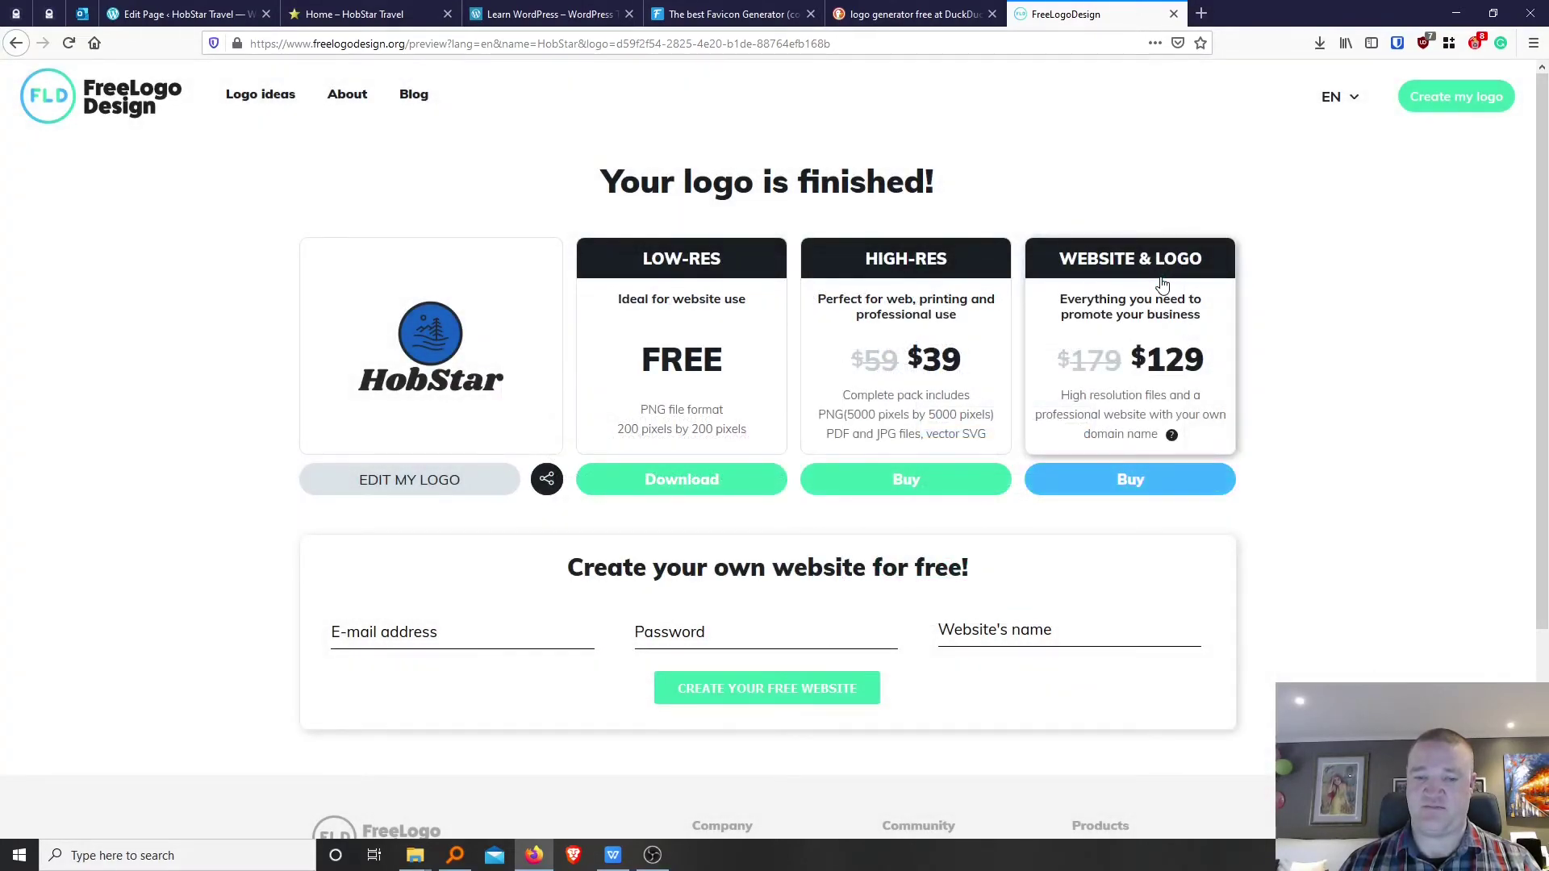
Switch to Gmail in a new tab, open FreeLogoDesign's "Your logo is ready!" email and save the logo's PNG file.
{"action": "scroll", "coordinate": [1027, 585], "scroll_direction": "down", "scroll_amount": 1}
{"action": "scroll", "coordinate": [1021, 587], "scroll_direction": "up", "scroll_amount": 1}
{"action": "key", "text": "ctrl+t"}
{"action": "left_click", "coordinate": [532, 448]}
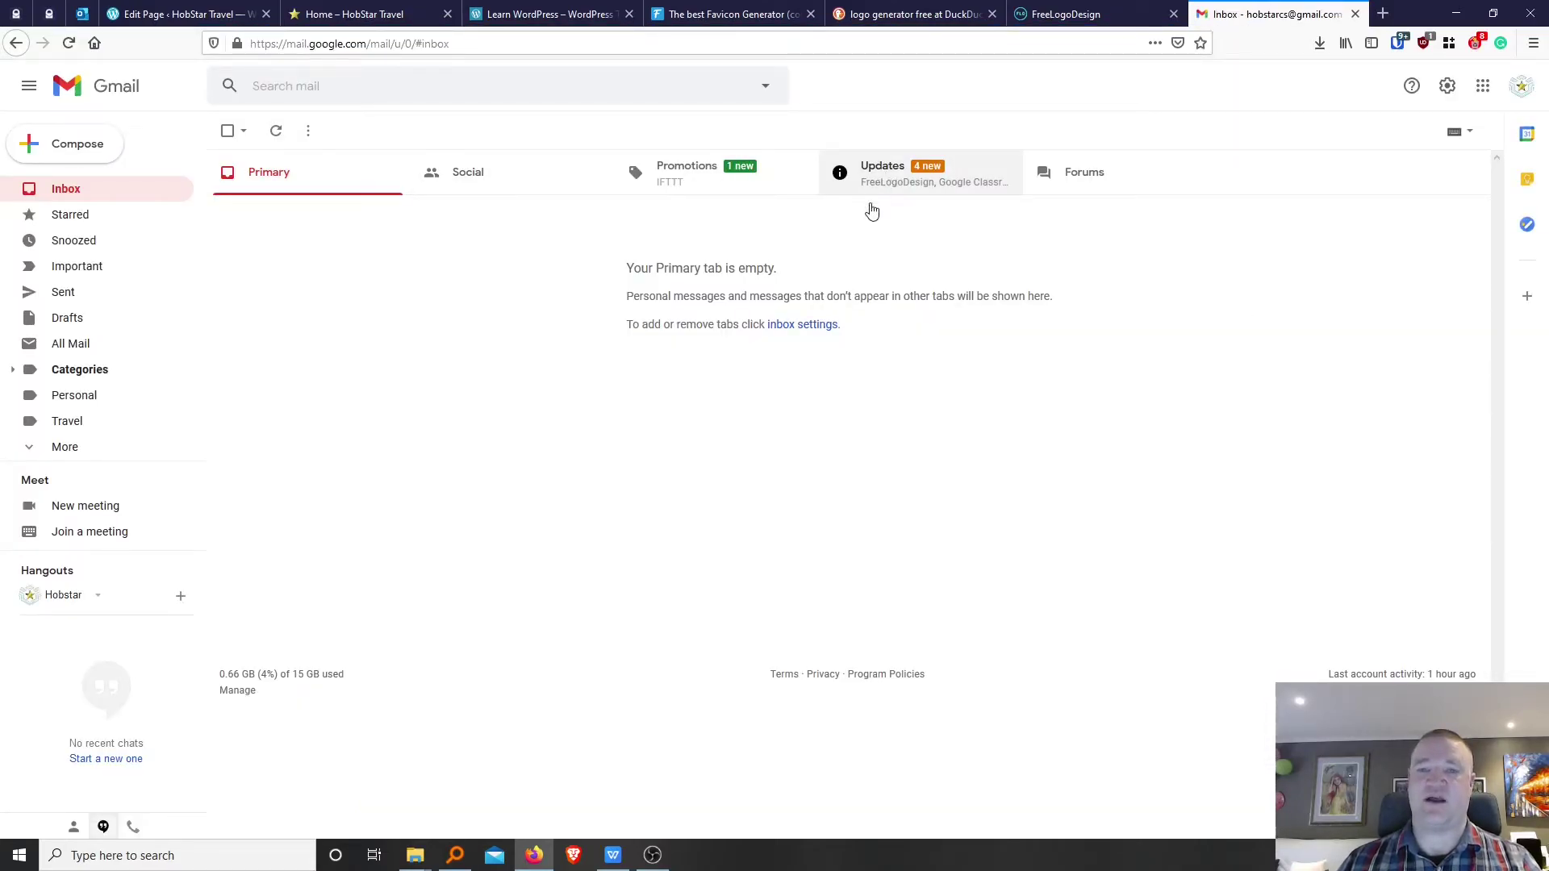
{"action": "left_click", "coordinate": [872, 179]}
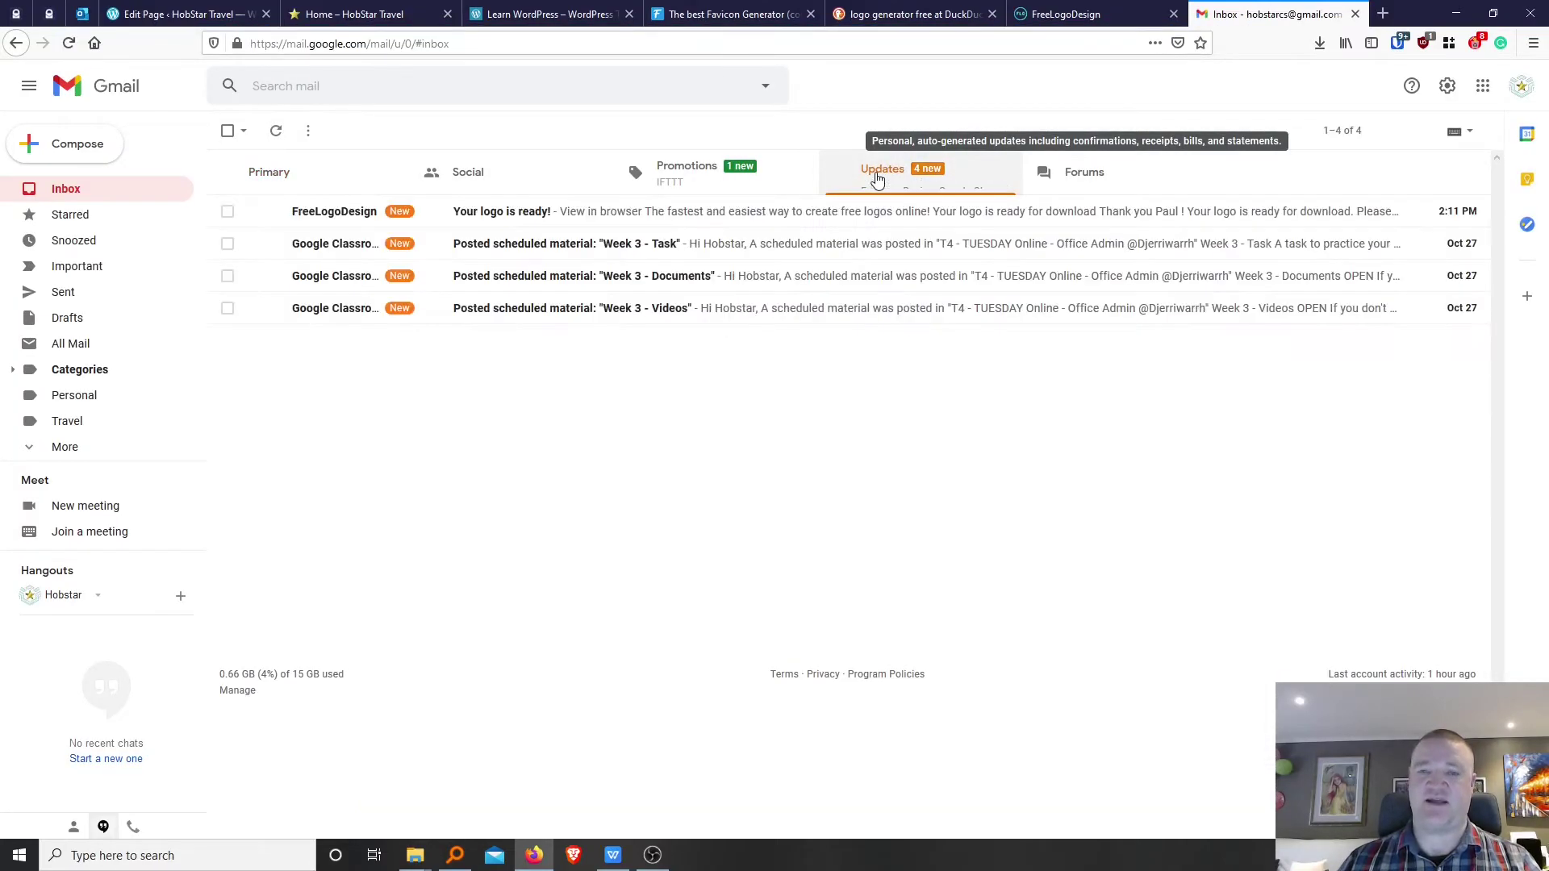
{"action": "left_click", "coordinate": [501, 213]}
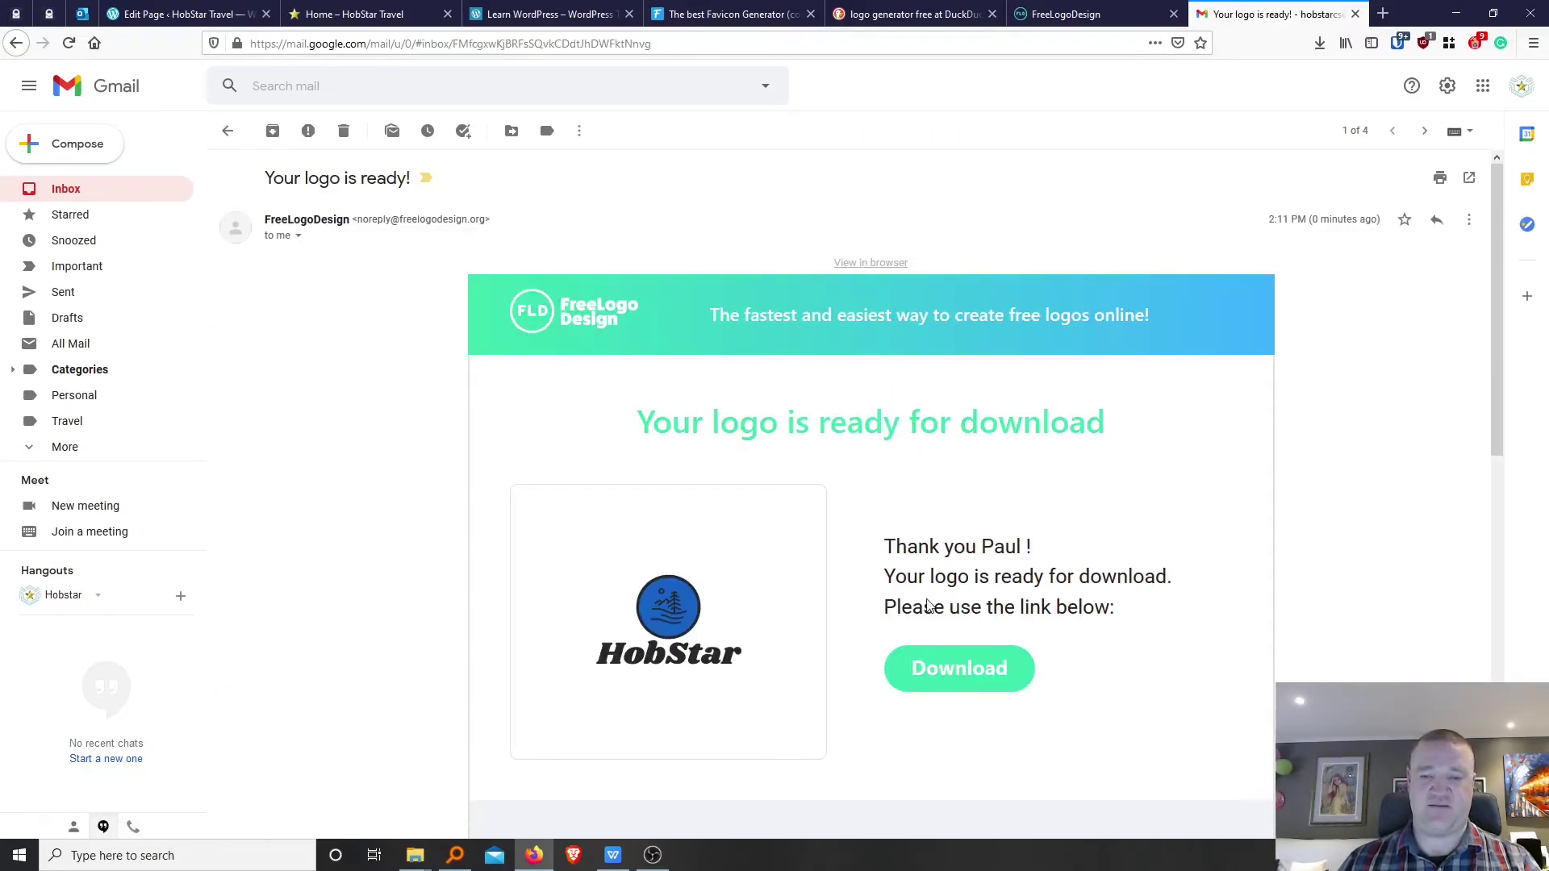
{"action": "left_click", "coordinate": [956, 682]}
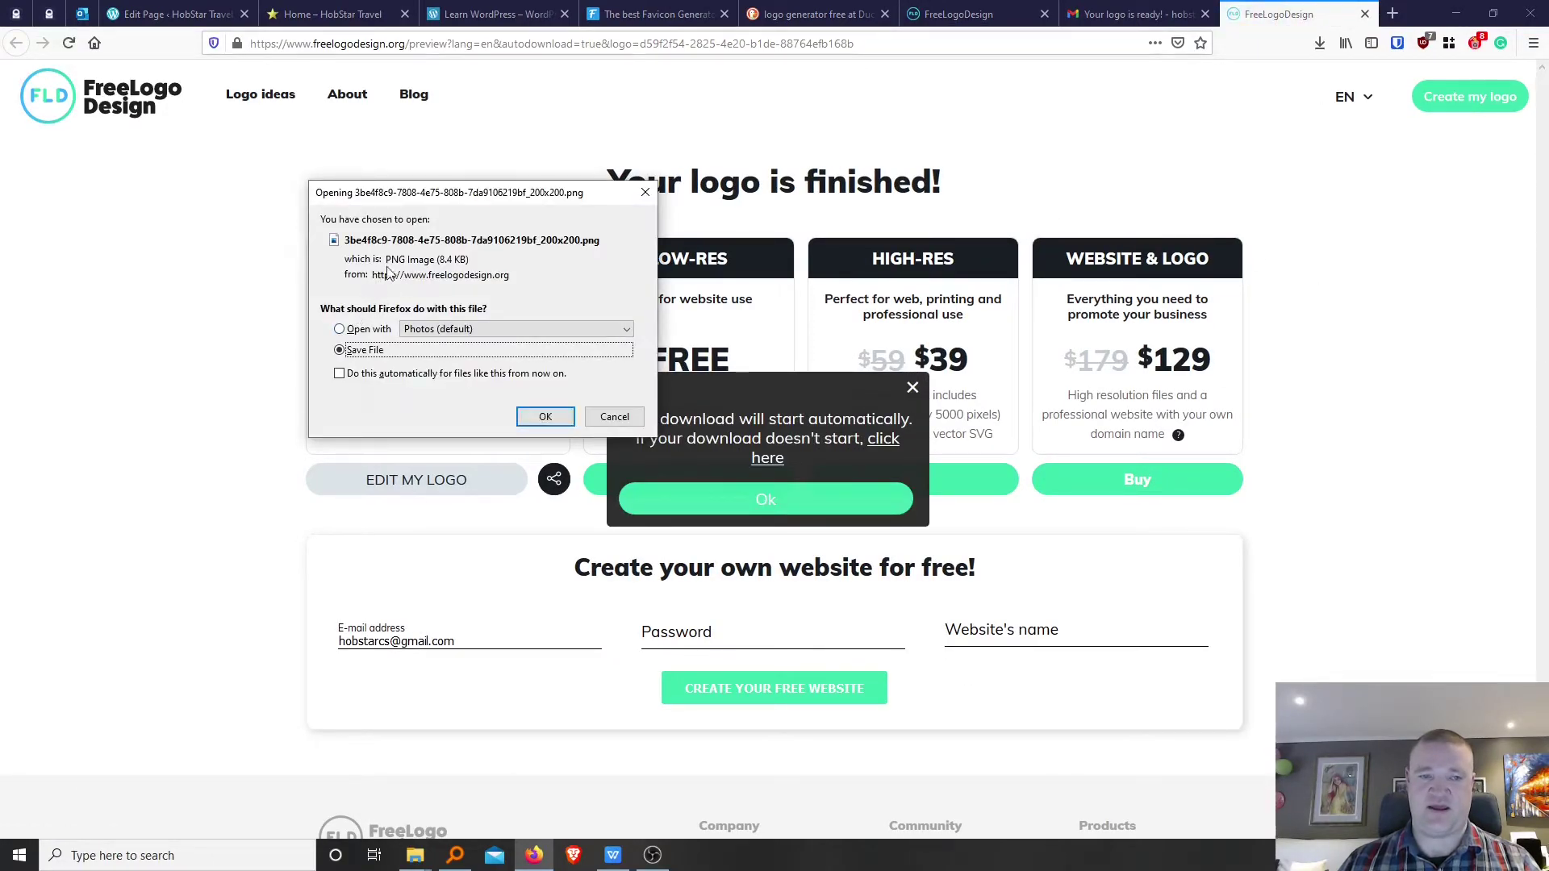
{"action": "left_click", "coordinate": [546, 417]}
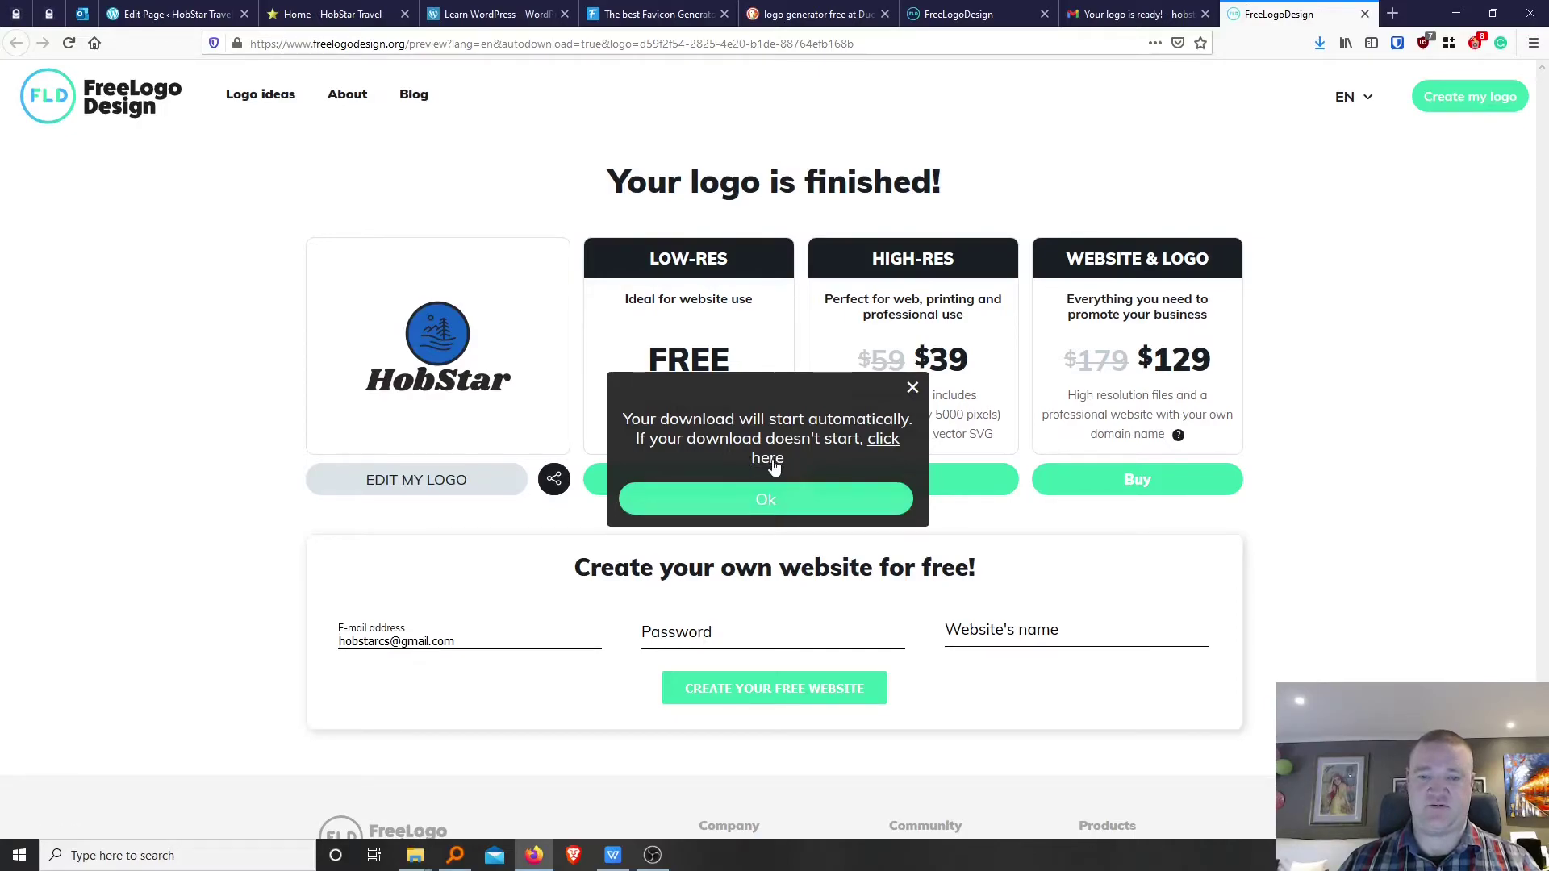
{"action": "left_click", "coordinate": [755, 506]}
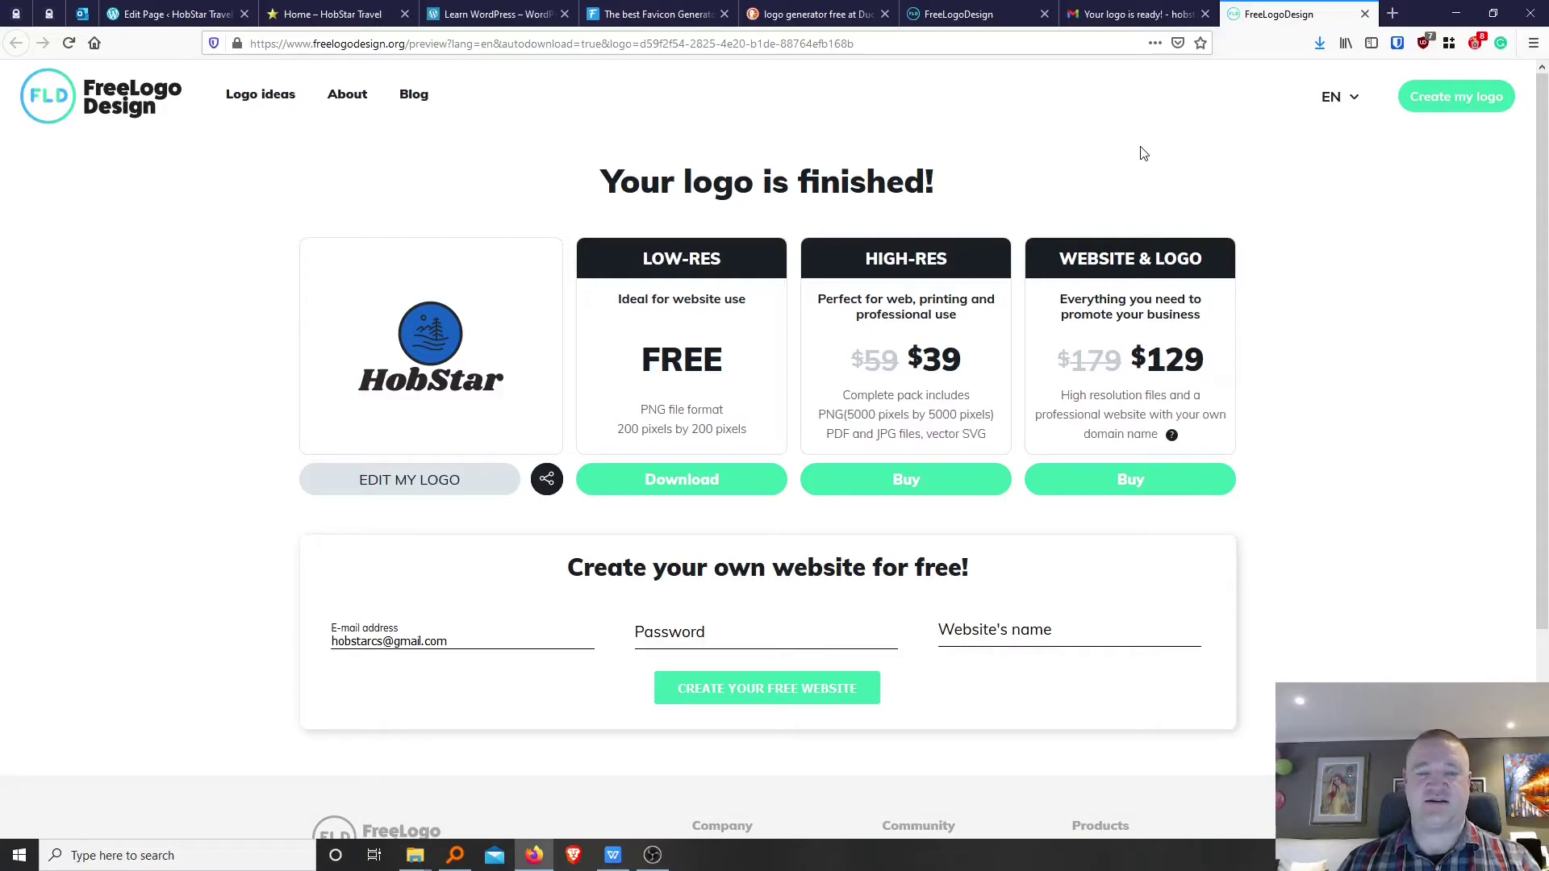
Return to the WordPress editor and update the Home page to save its pending changes.
{"action": "left_click", "coordinate": [161, 16]}
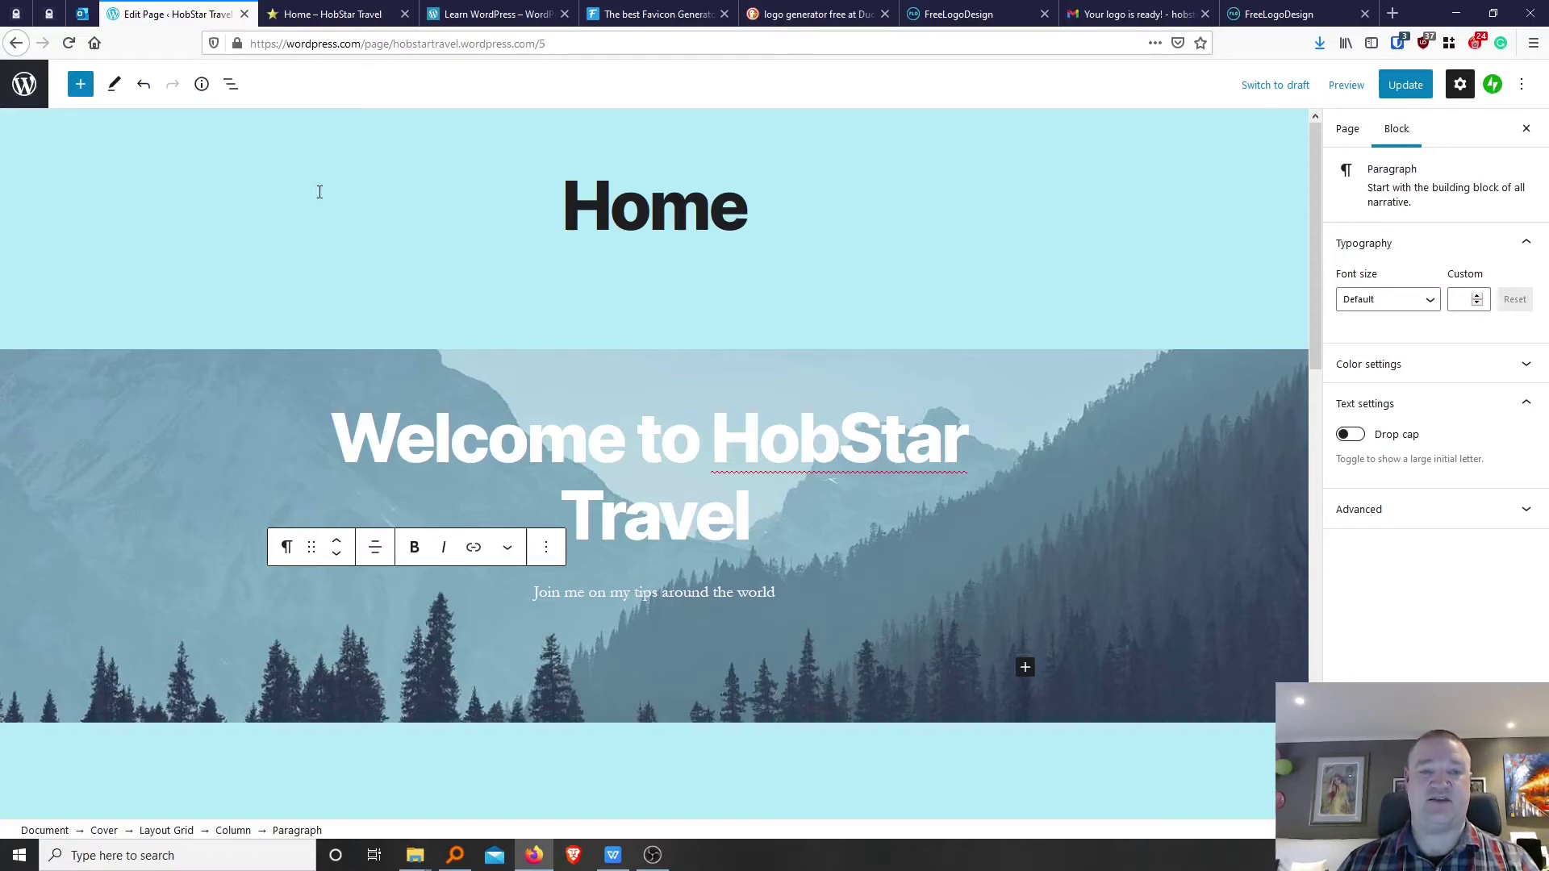
{"action": "left_click", "coordinate": [24, 84]}
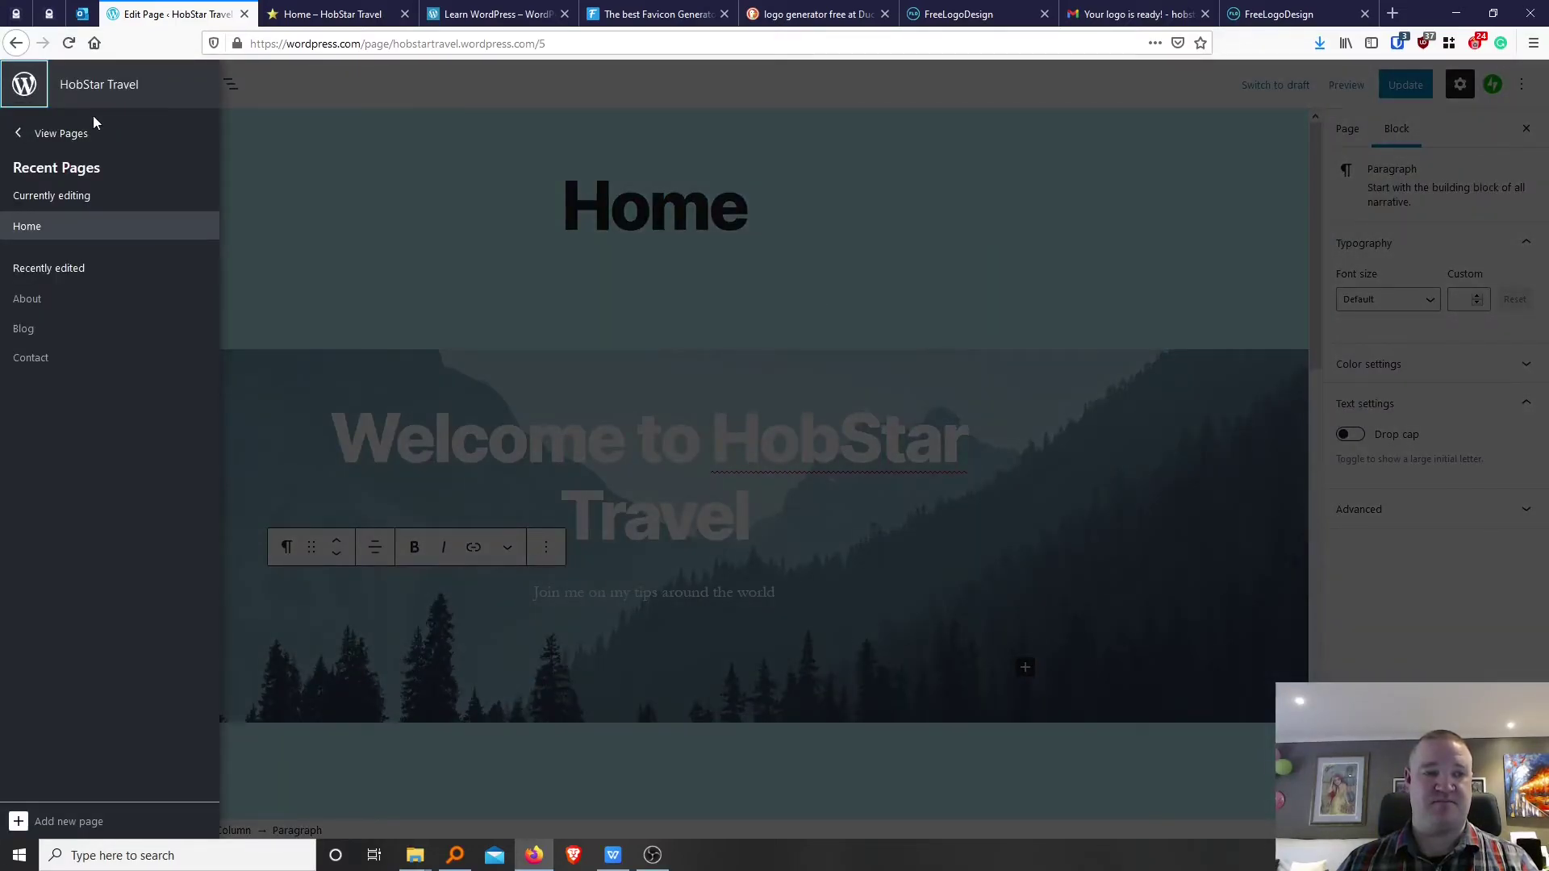
{"action": "left_click", "coordinate": [22, 136]}
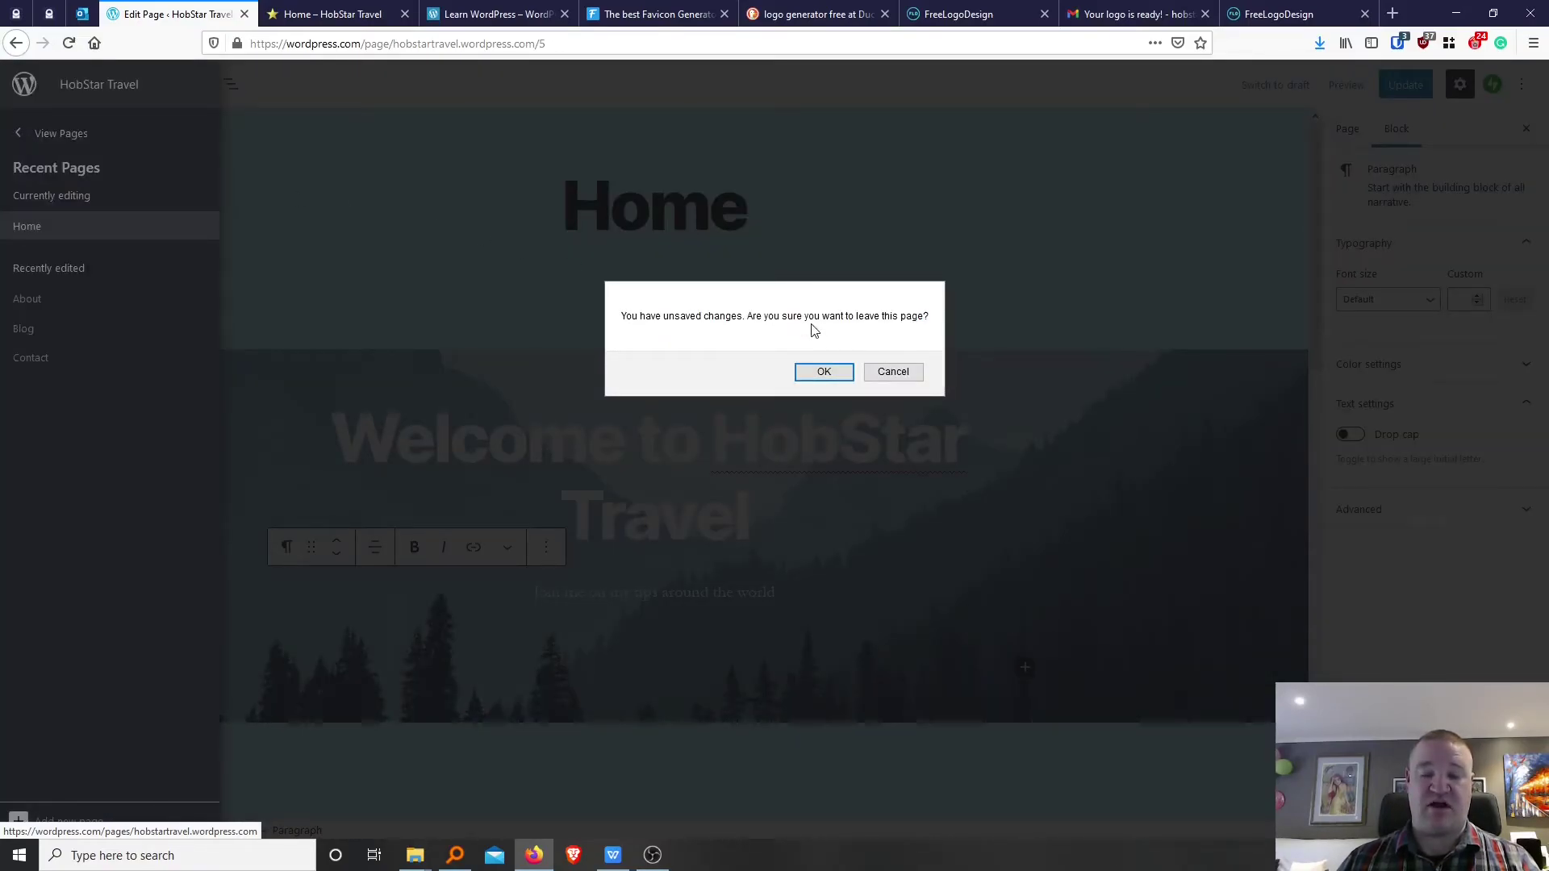
{"action": "left_click", "coordinate": [881, 378]}
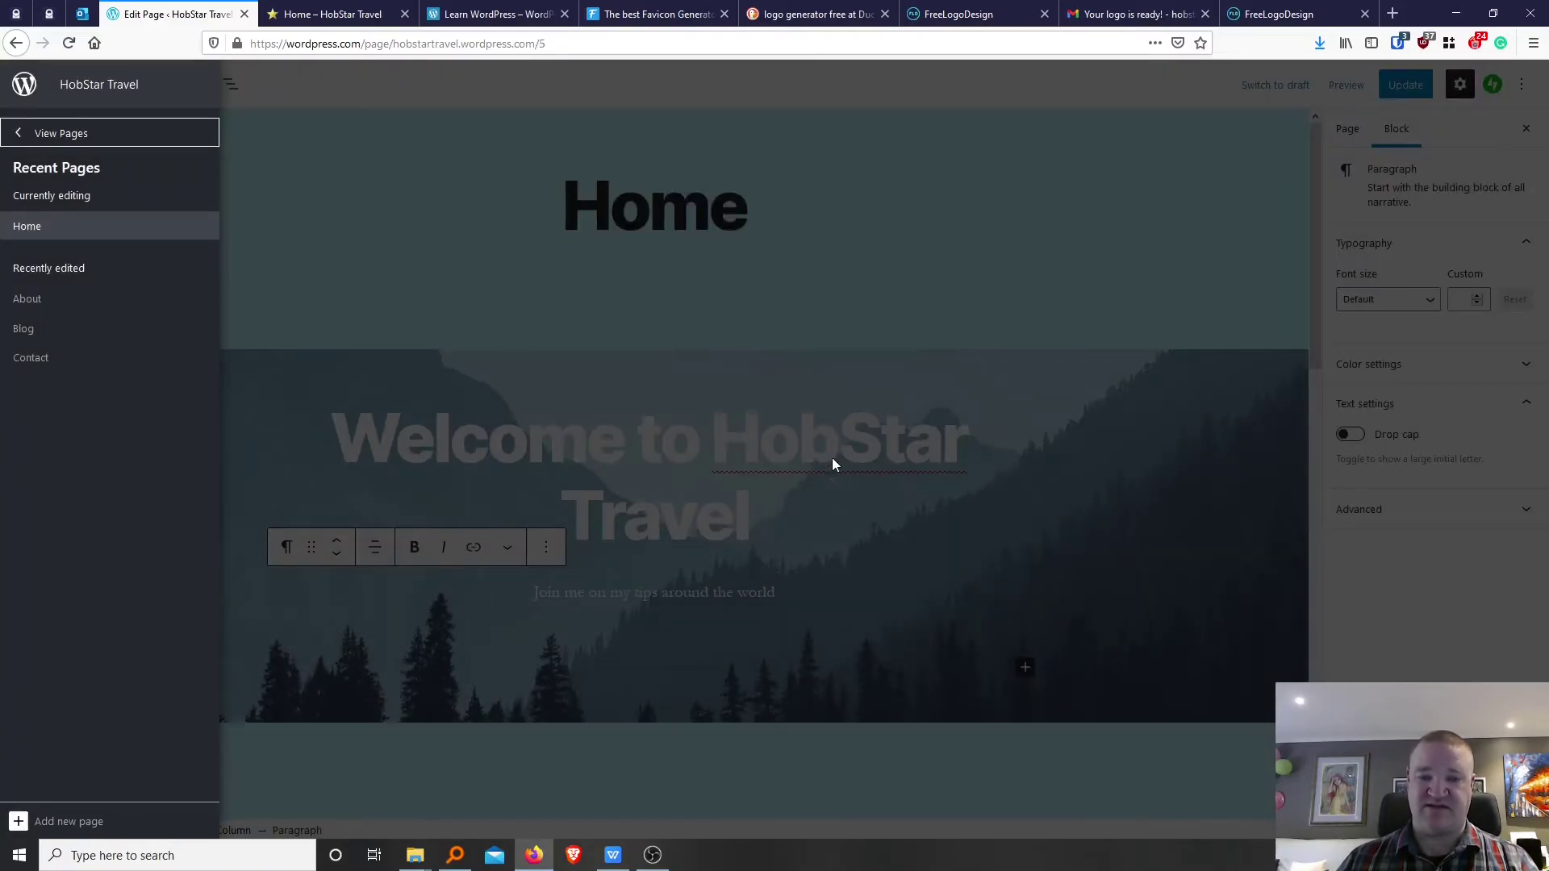
{"action": "left_click", "coordinate": [887, 195]}
{"action": "left_click", "coordinate": [1419, 87]}
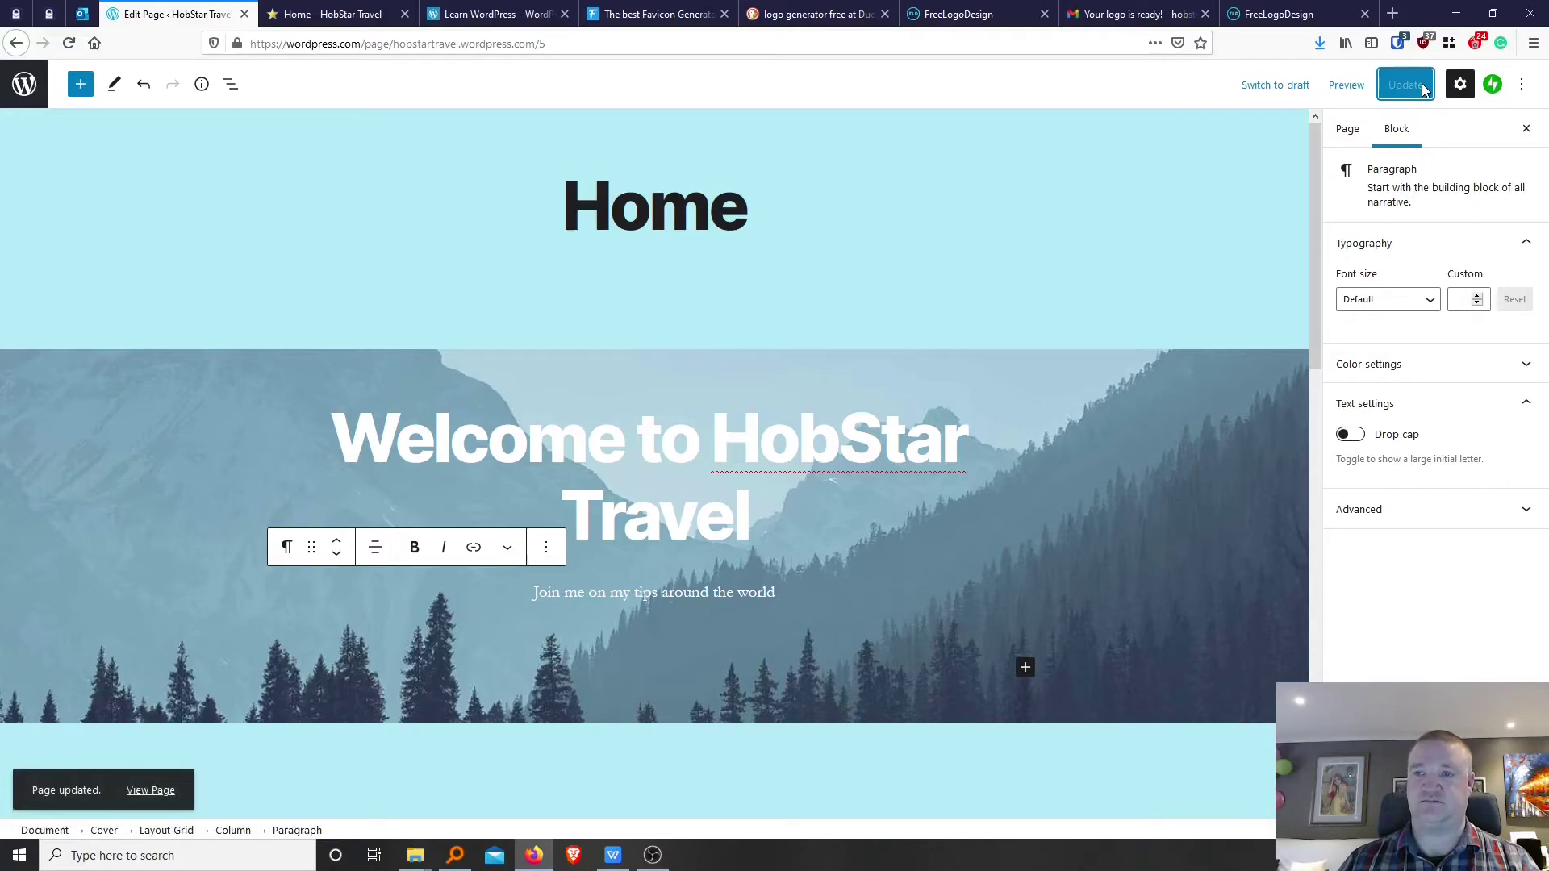
Leave the page editor for the site's Pages list and open the HobStar Travel design customizer.
{"action": "left_click", "coordinate": [21, 89]}
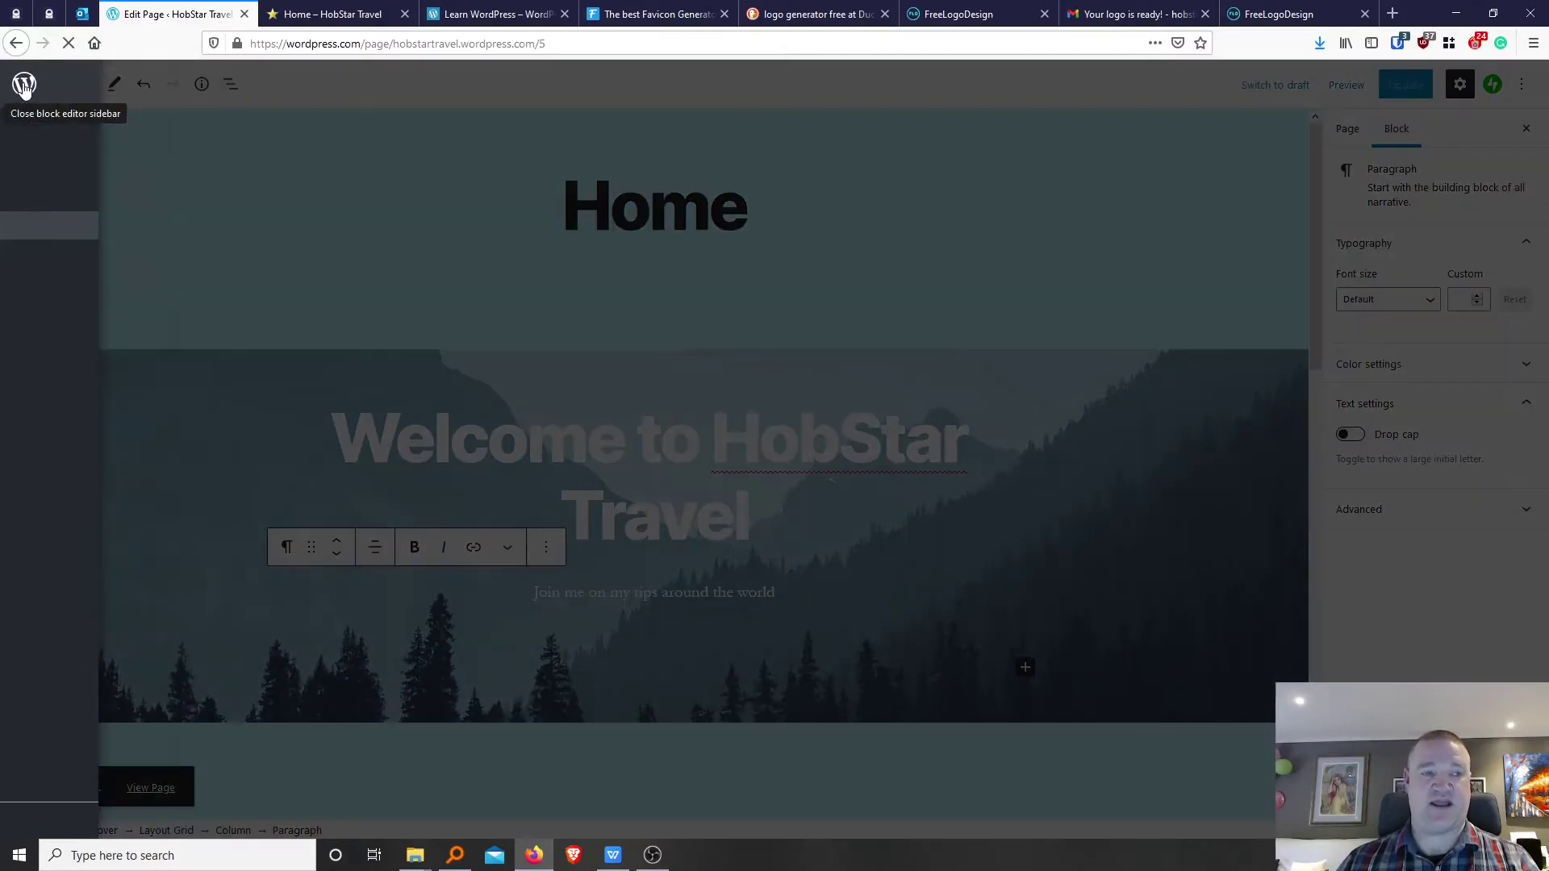
{"action": "left_click", "coordinate": [69, 136]}
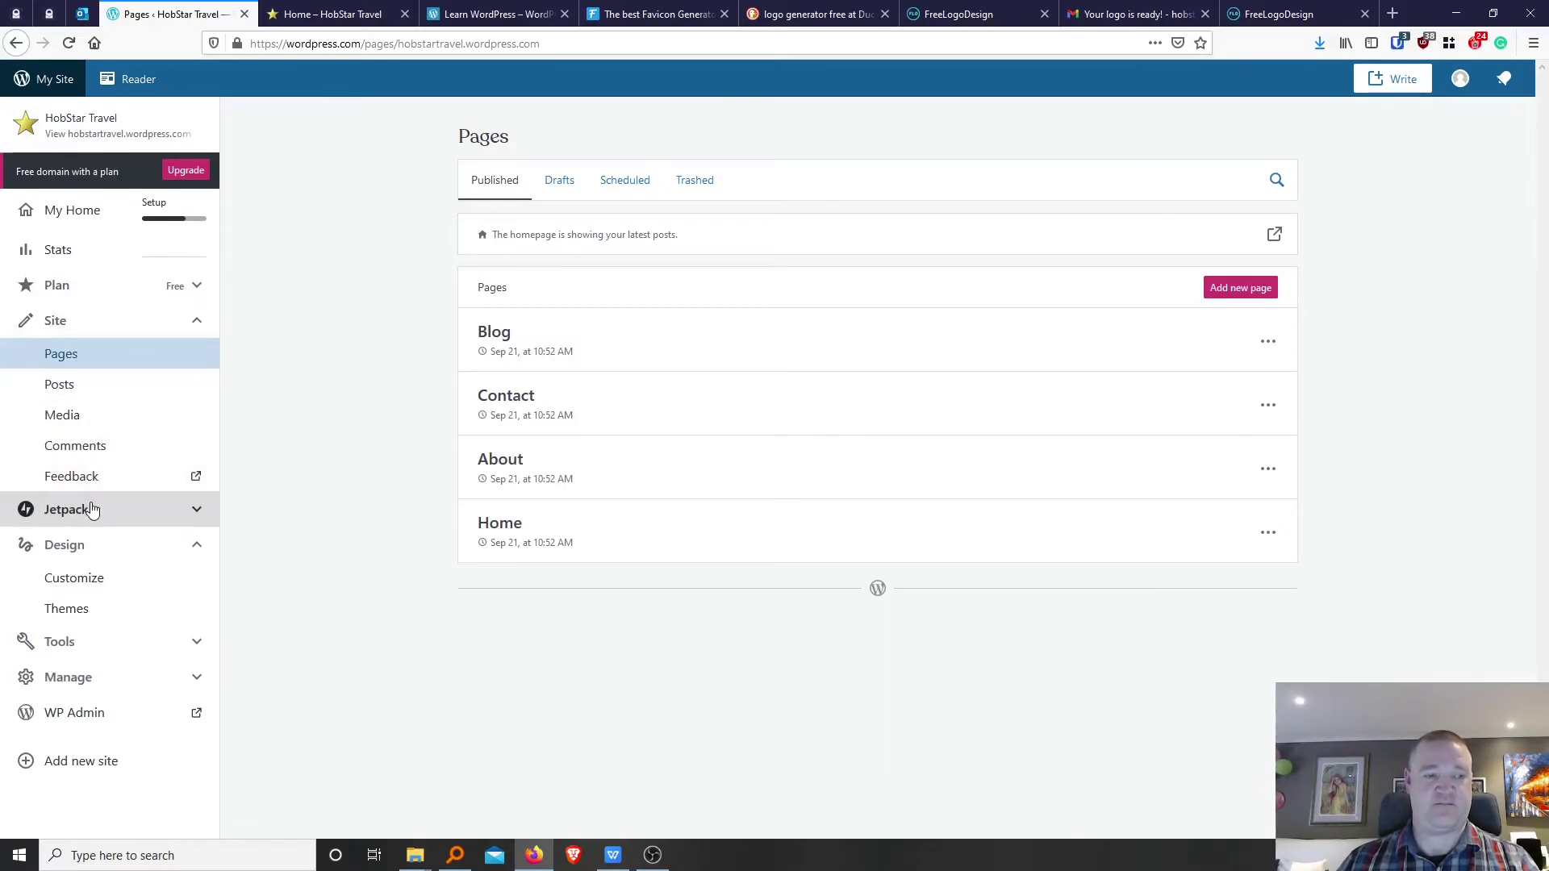
{"action": "left_click", "coordinate": [85, 578]}
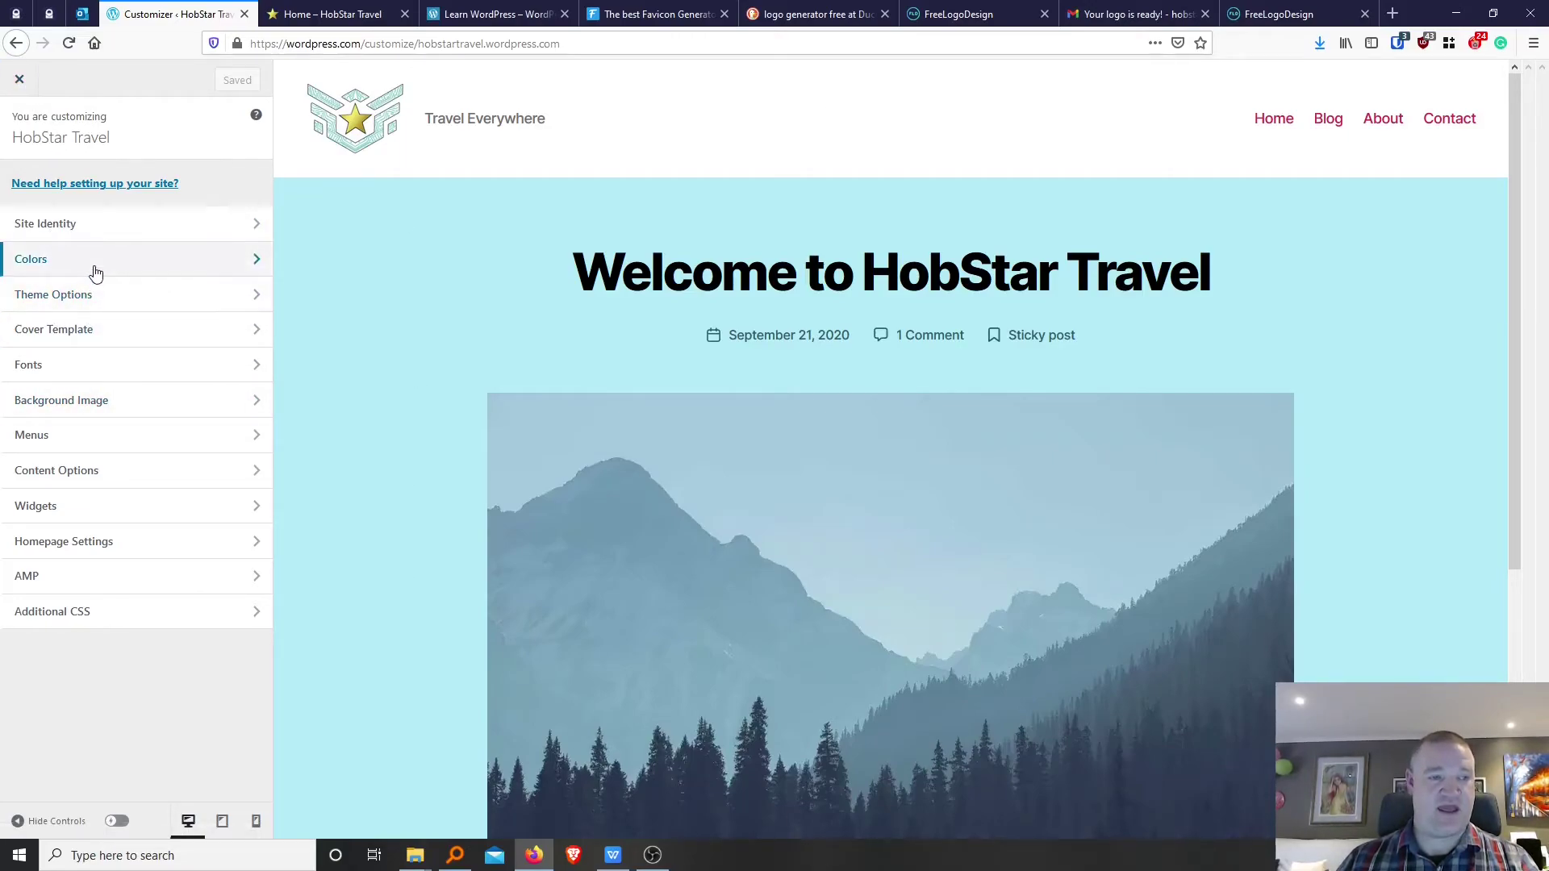
Replace the logo in the Site Identity settings by uploading the 200x200 HobStar PNG from the Downloads folder.
{"action": "left_click", "coordinate": [93, 230]}
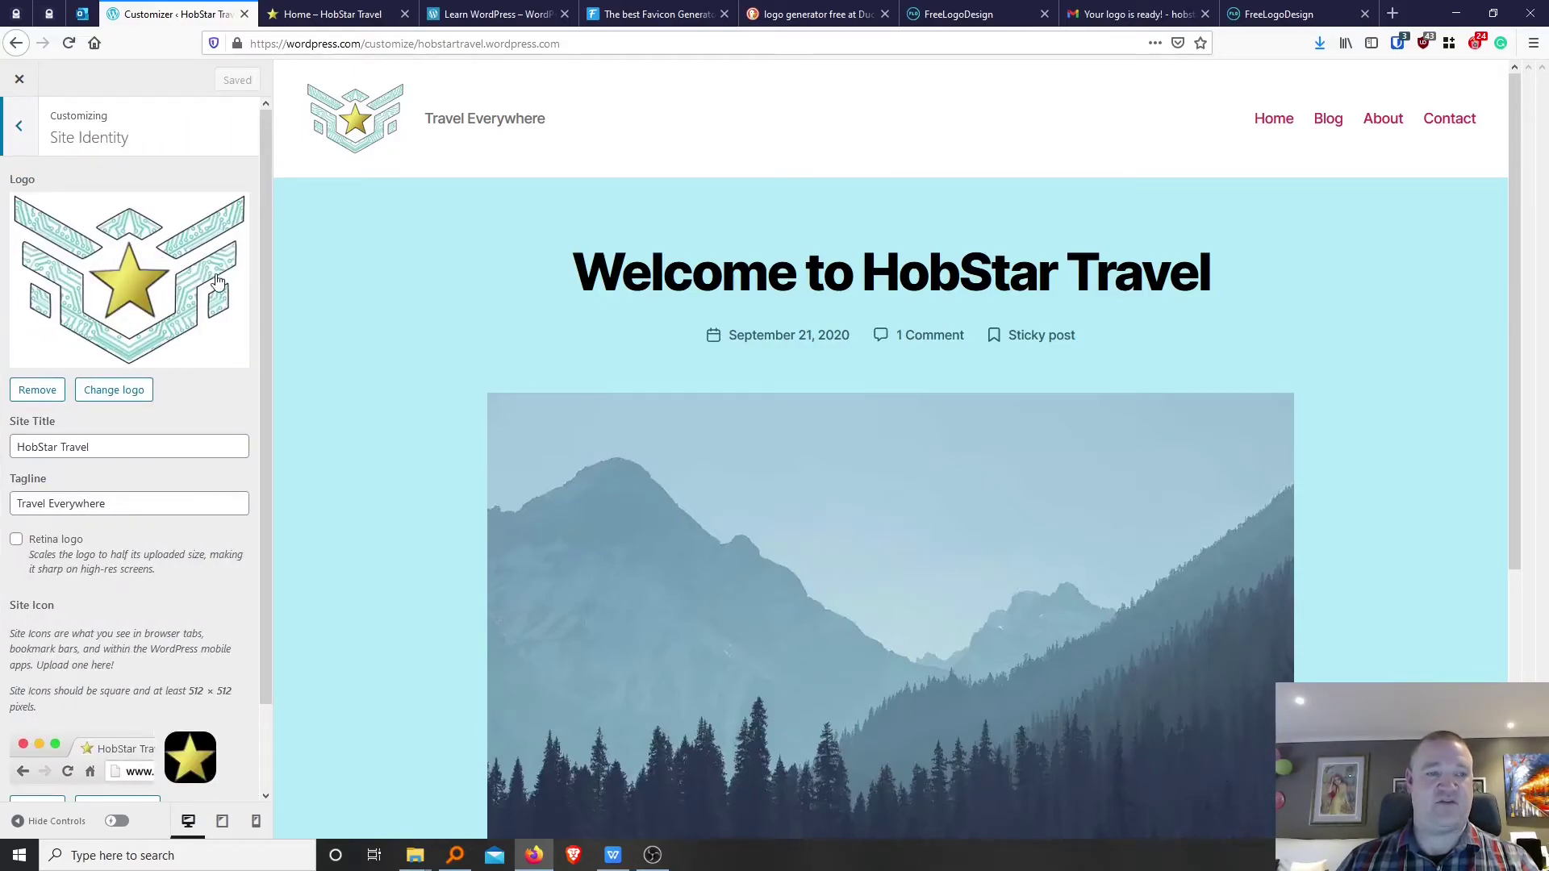
{"action": "left_click", "coordinate": [121, 392]}
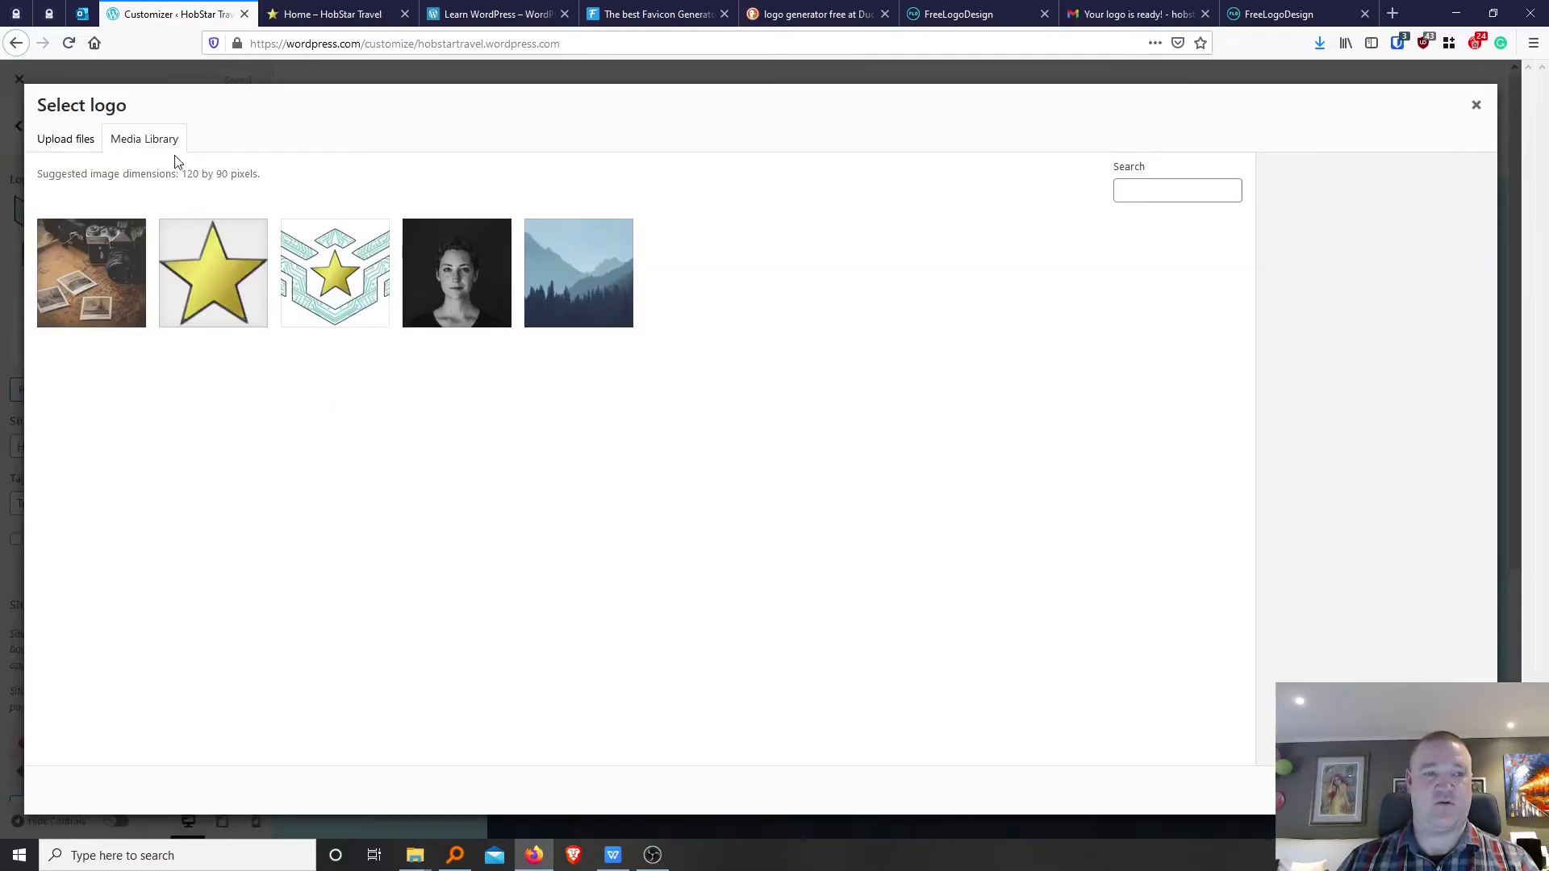
{"action": "left_click", "coordinate": [72, 143]}
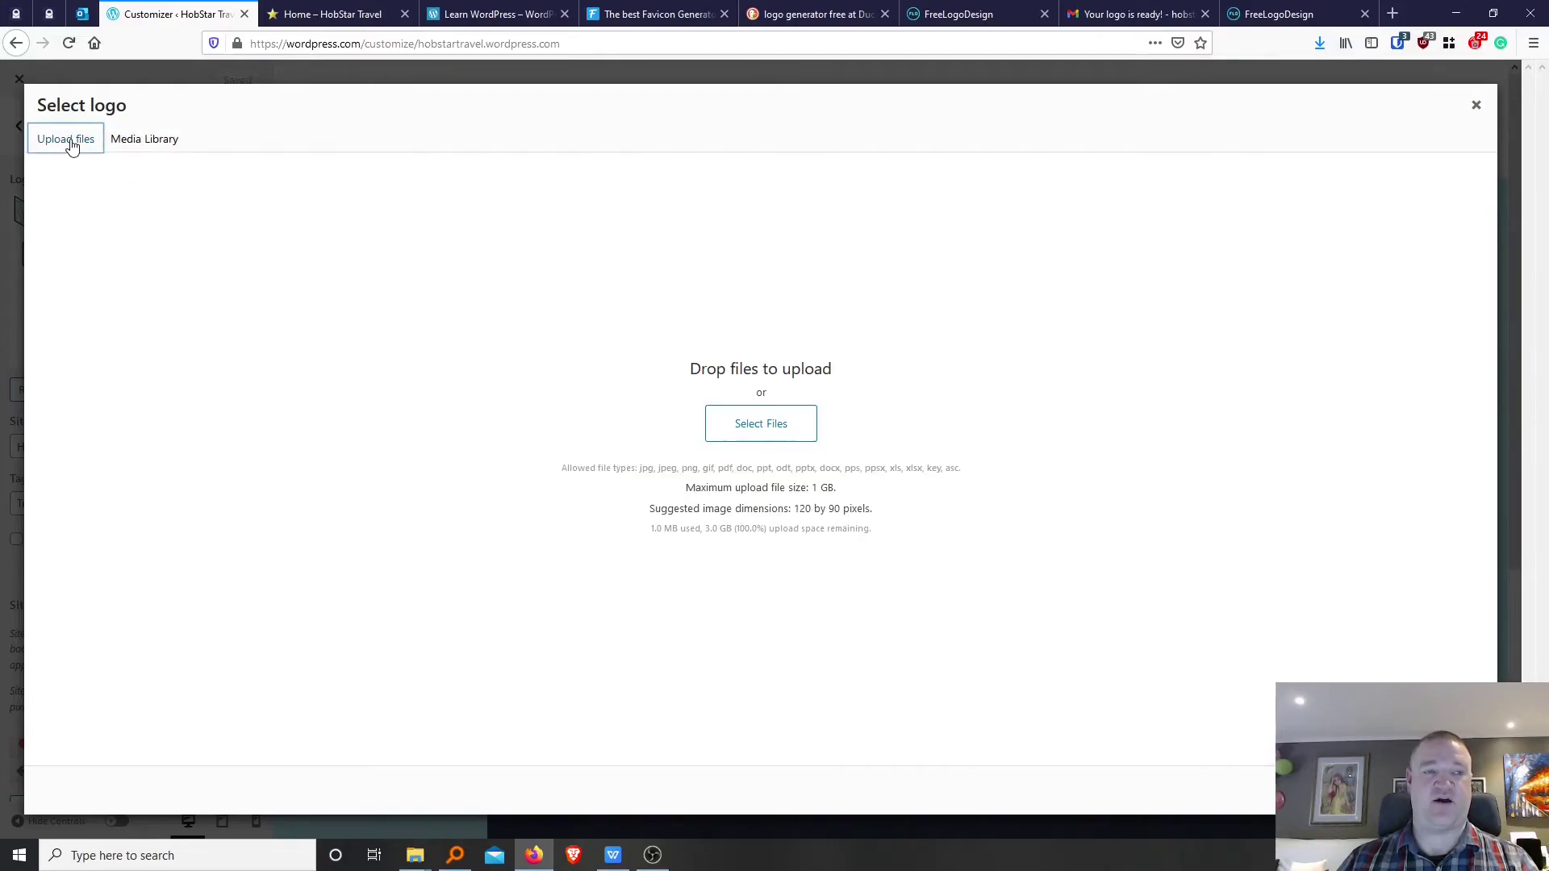
{"action": "left_click", "coordinate": [748, 434]}
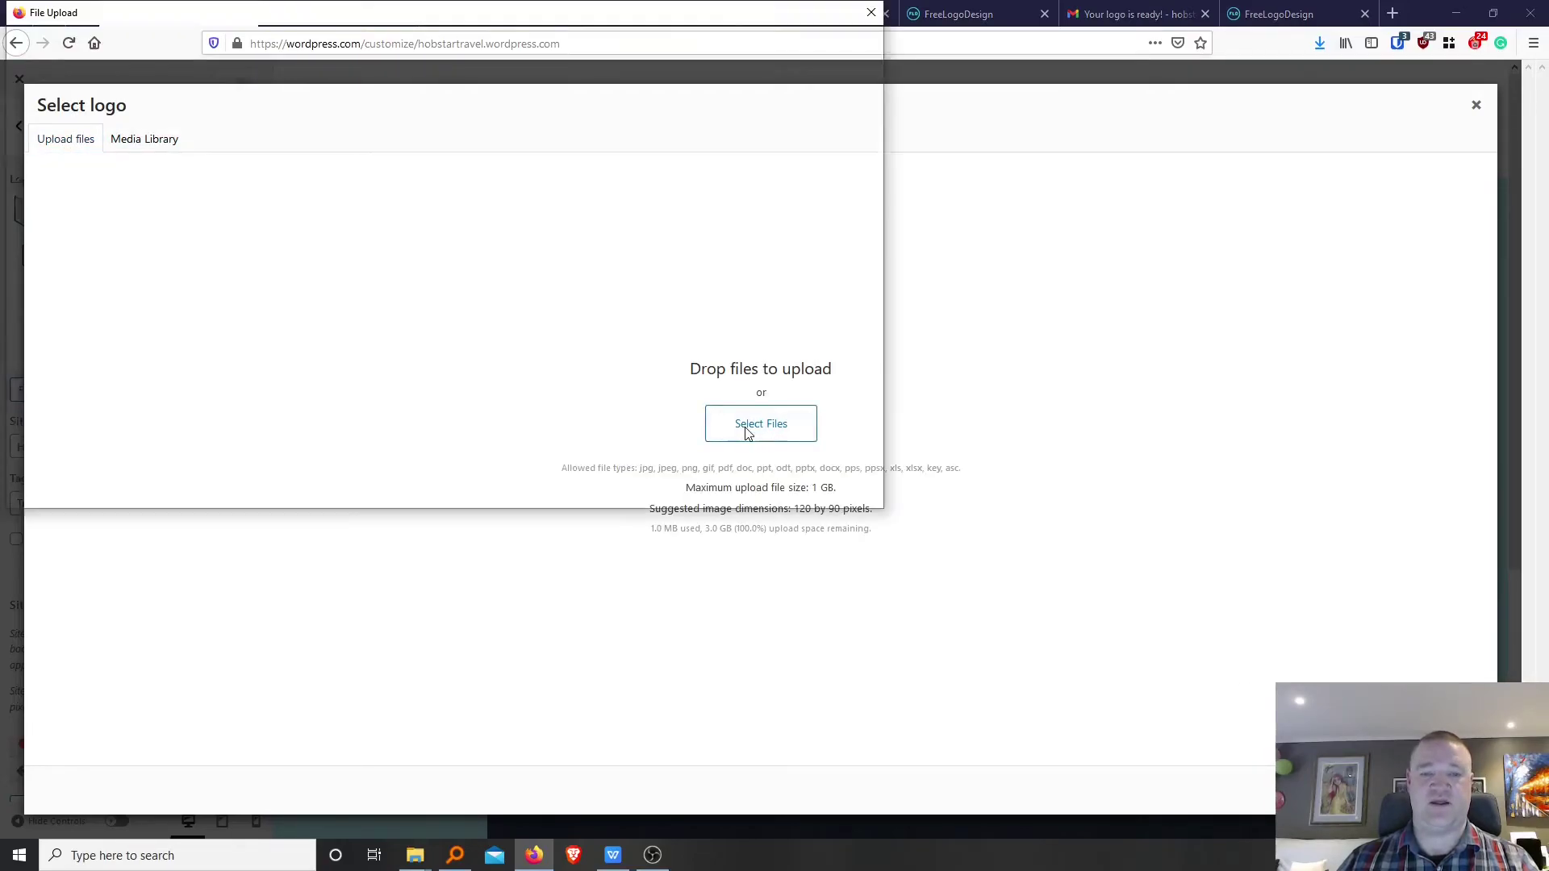
{"action": "left_click", "coordinate": [253, 143]}
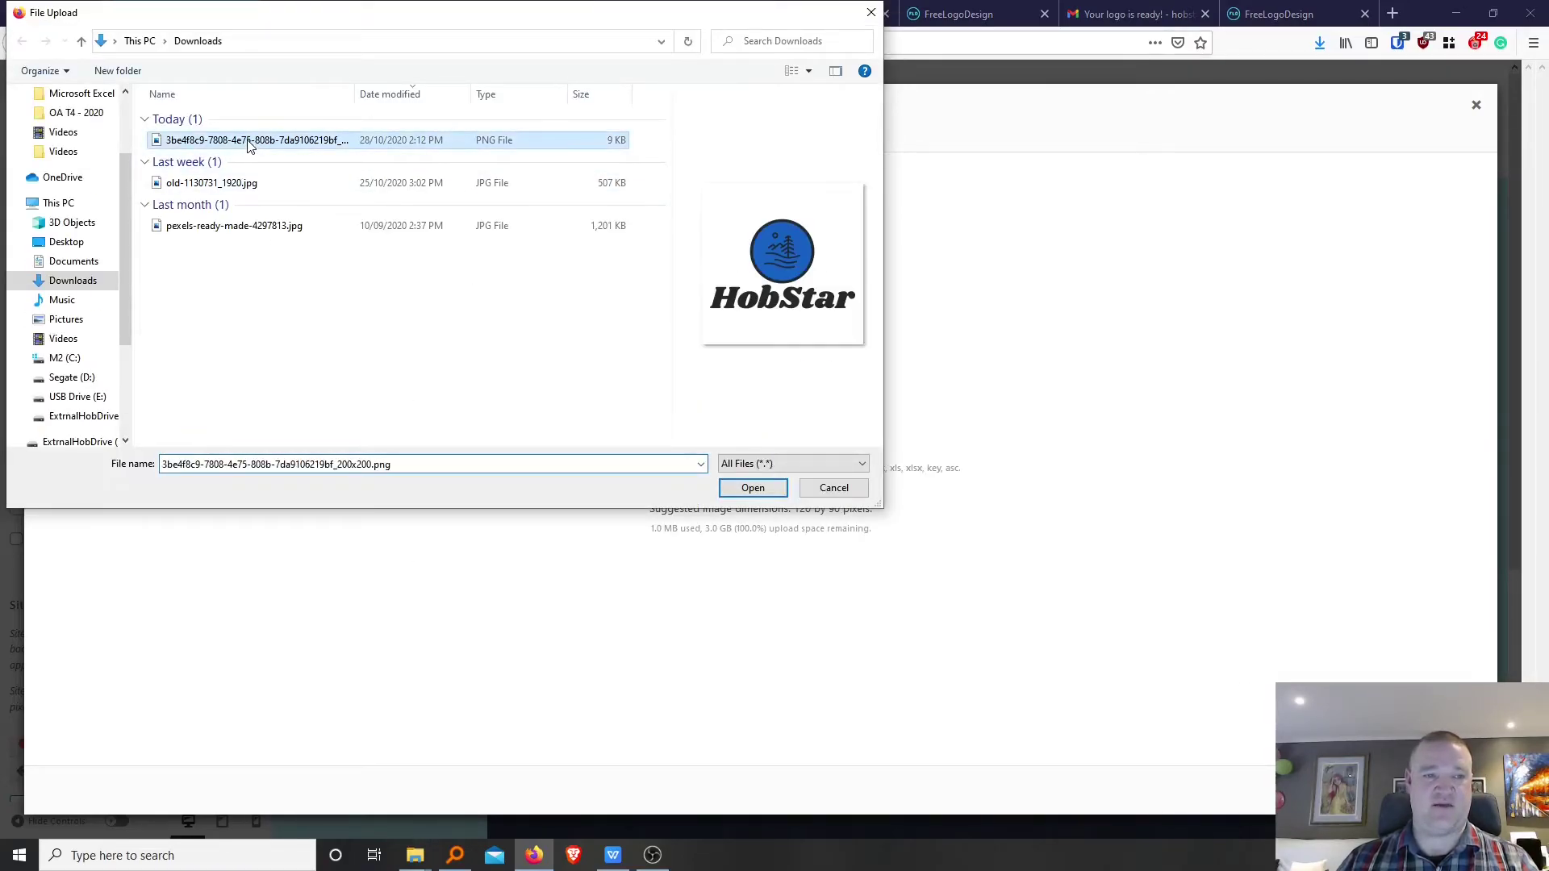
{"action": "left_click", "coordinate": [835, 71]}
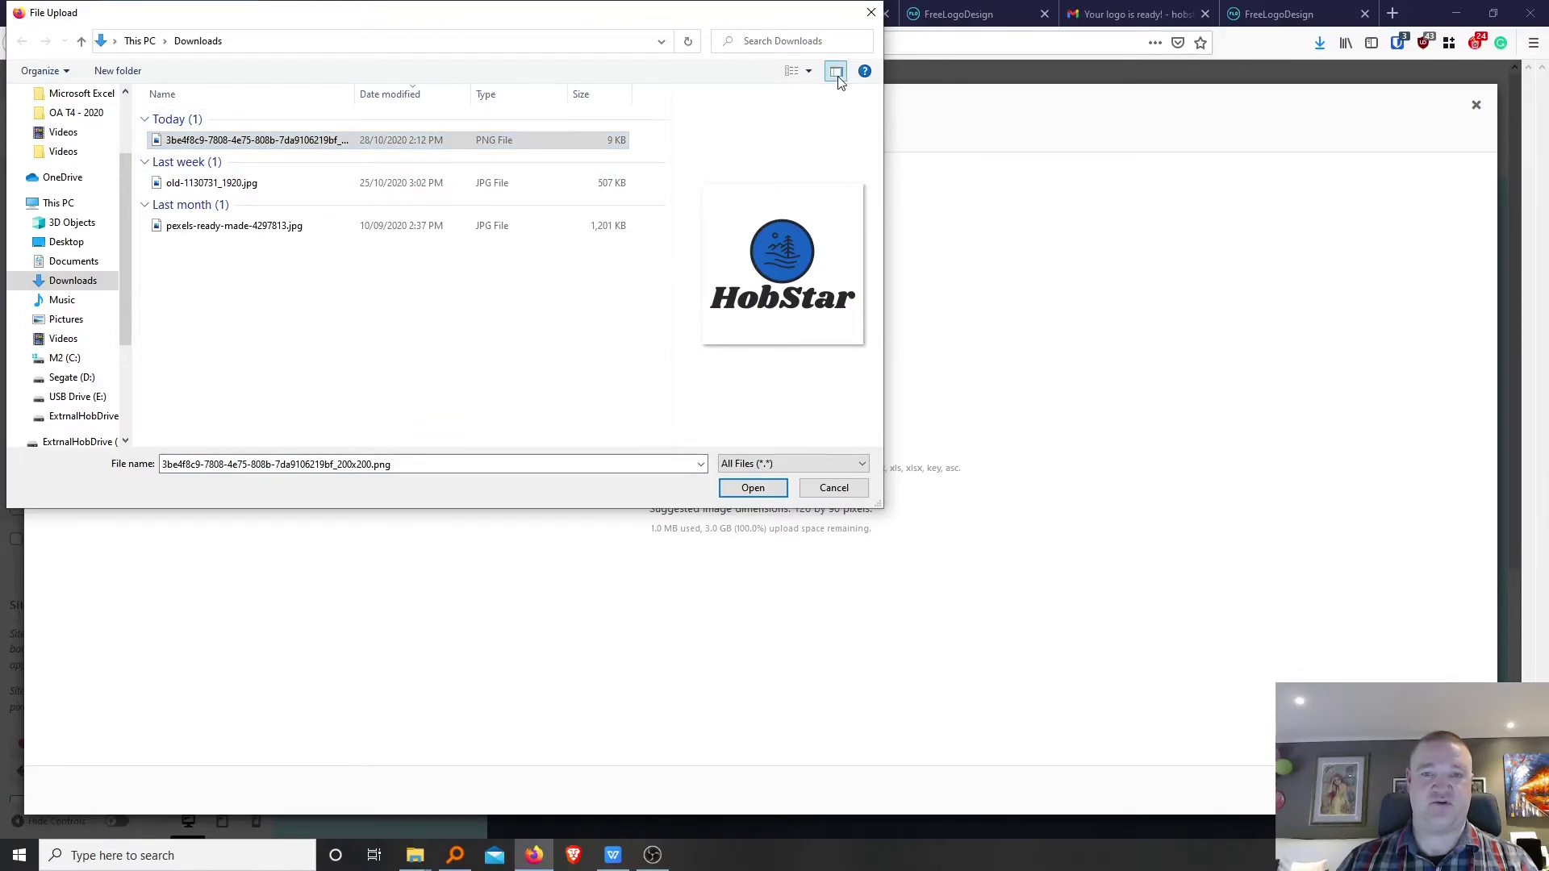
{"action": "left_click", "coordinate": [835, 71]}
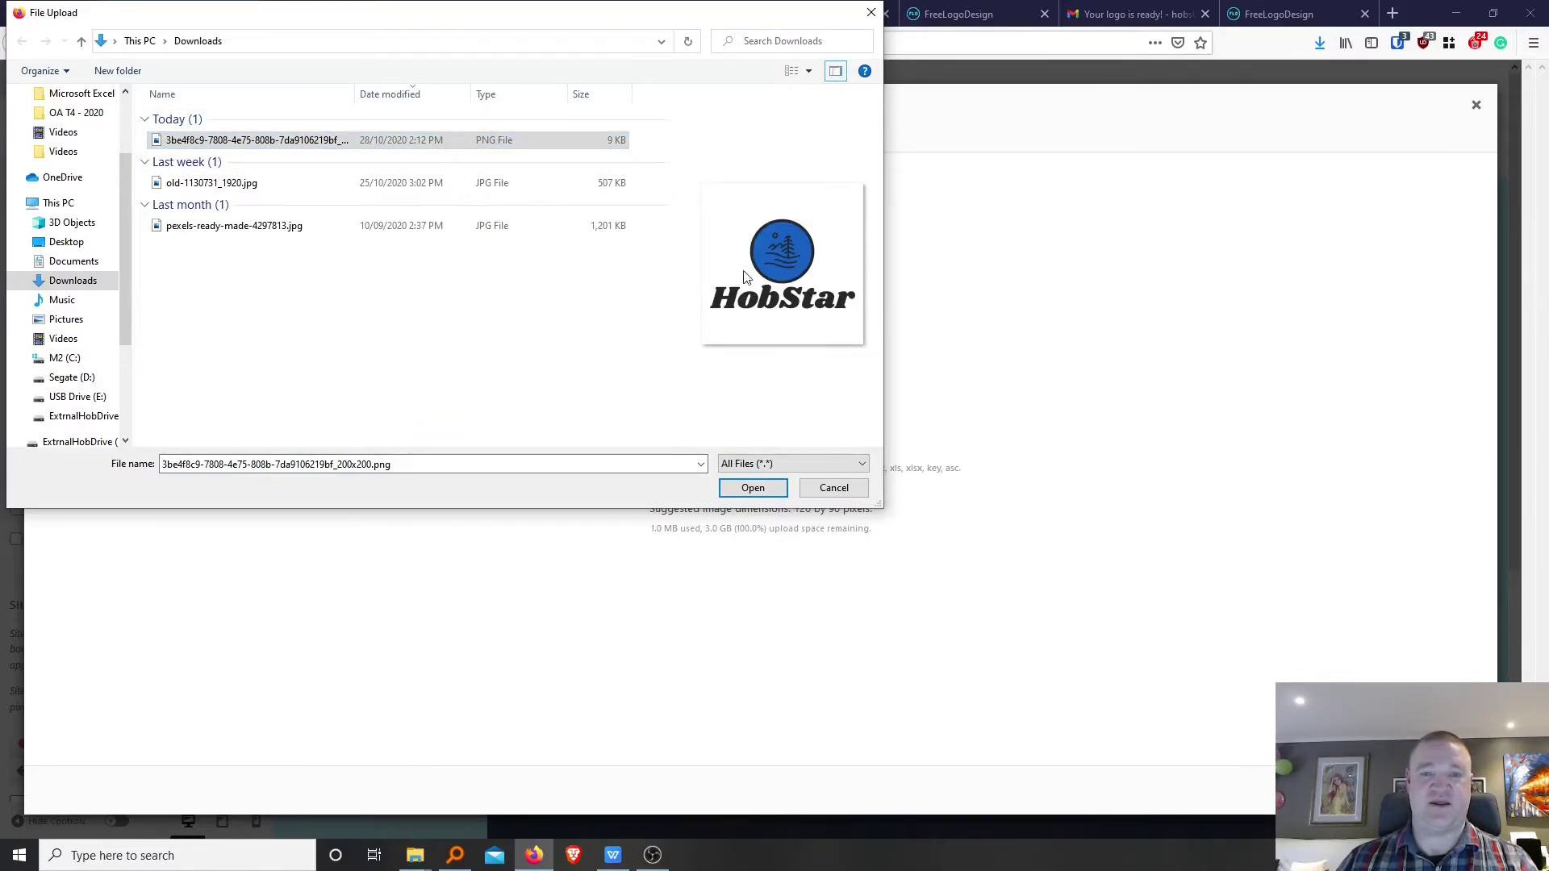
{"action": "left_click", "coordinate": [753, 488]}
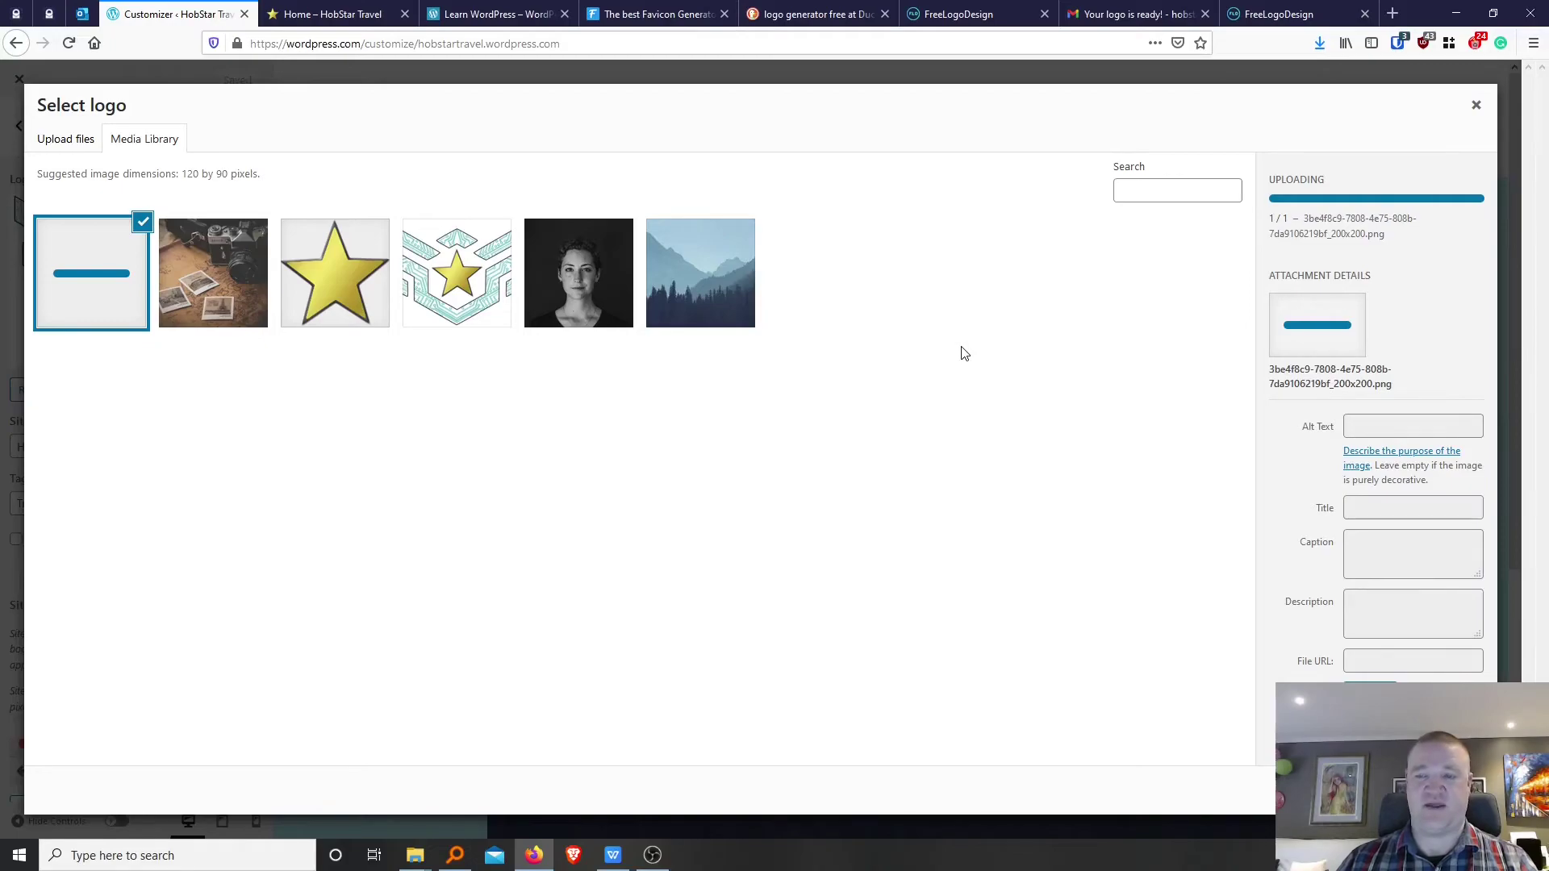
Select the uploaded HobStar image as the site logo and crop it slightly tighter above and below the artwork.
{"action": "left_click", "coordinate": [1388, 435]}
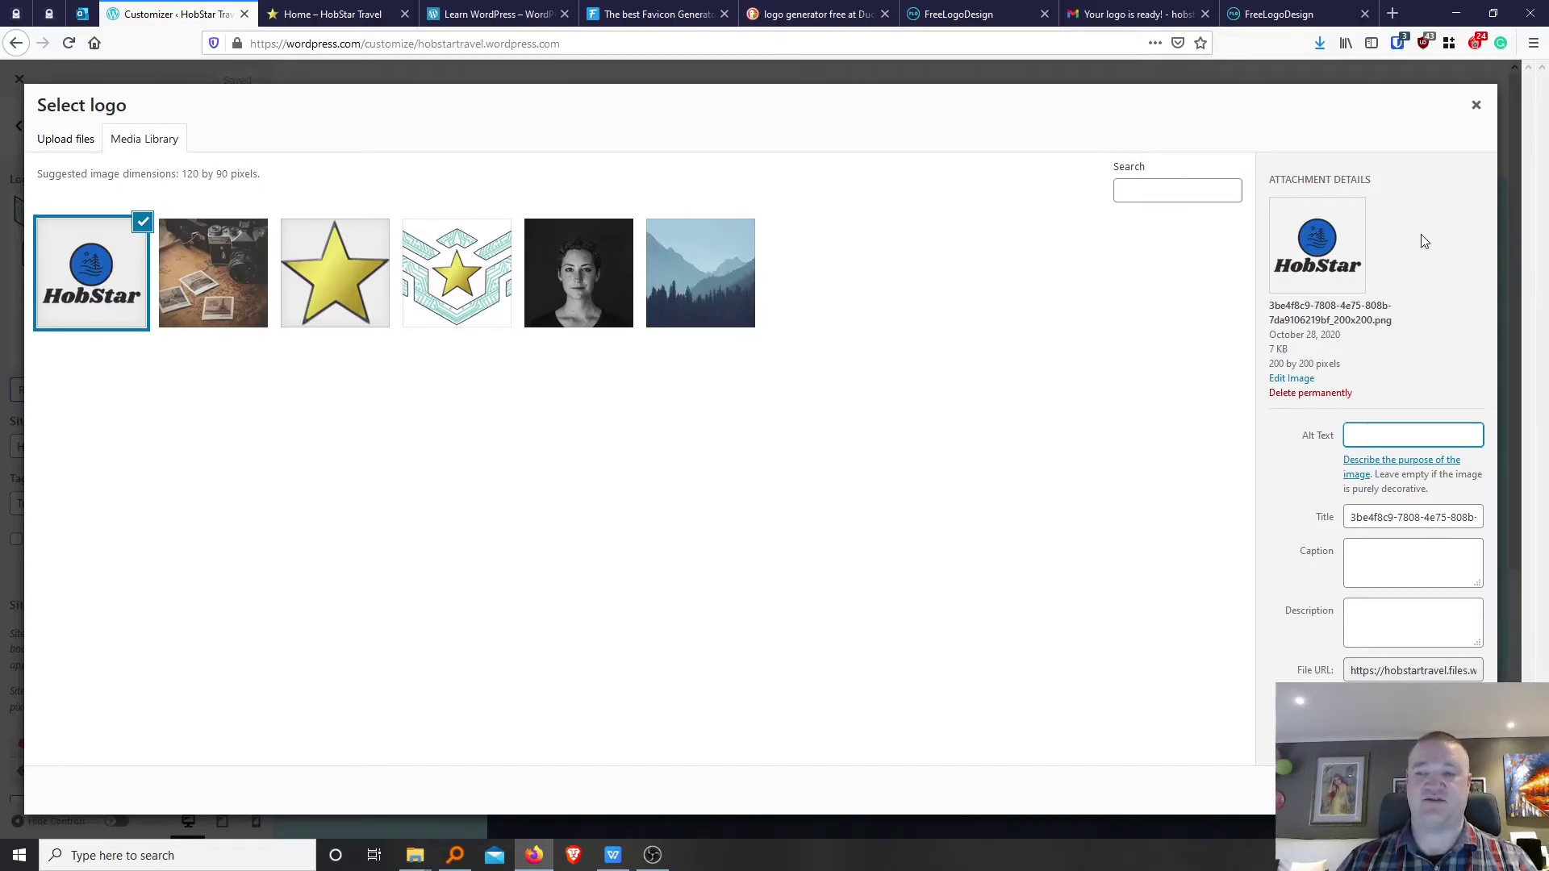
{"action": "left_click", "coordinate": [1390, 561]}
{"action": "left_click", "coordinate": [1384, 620]}
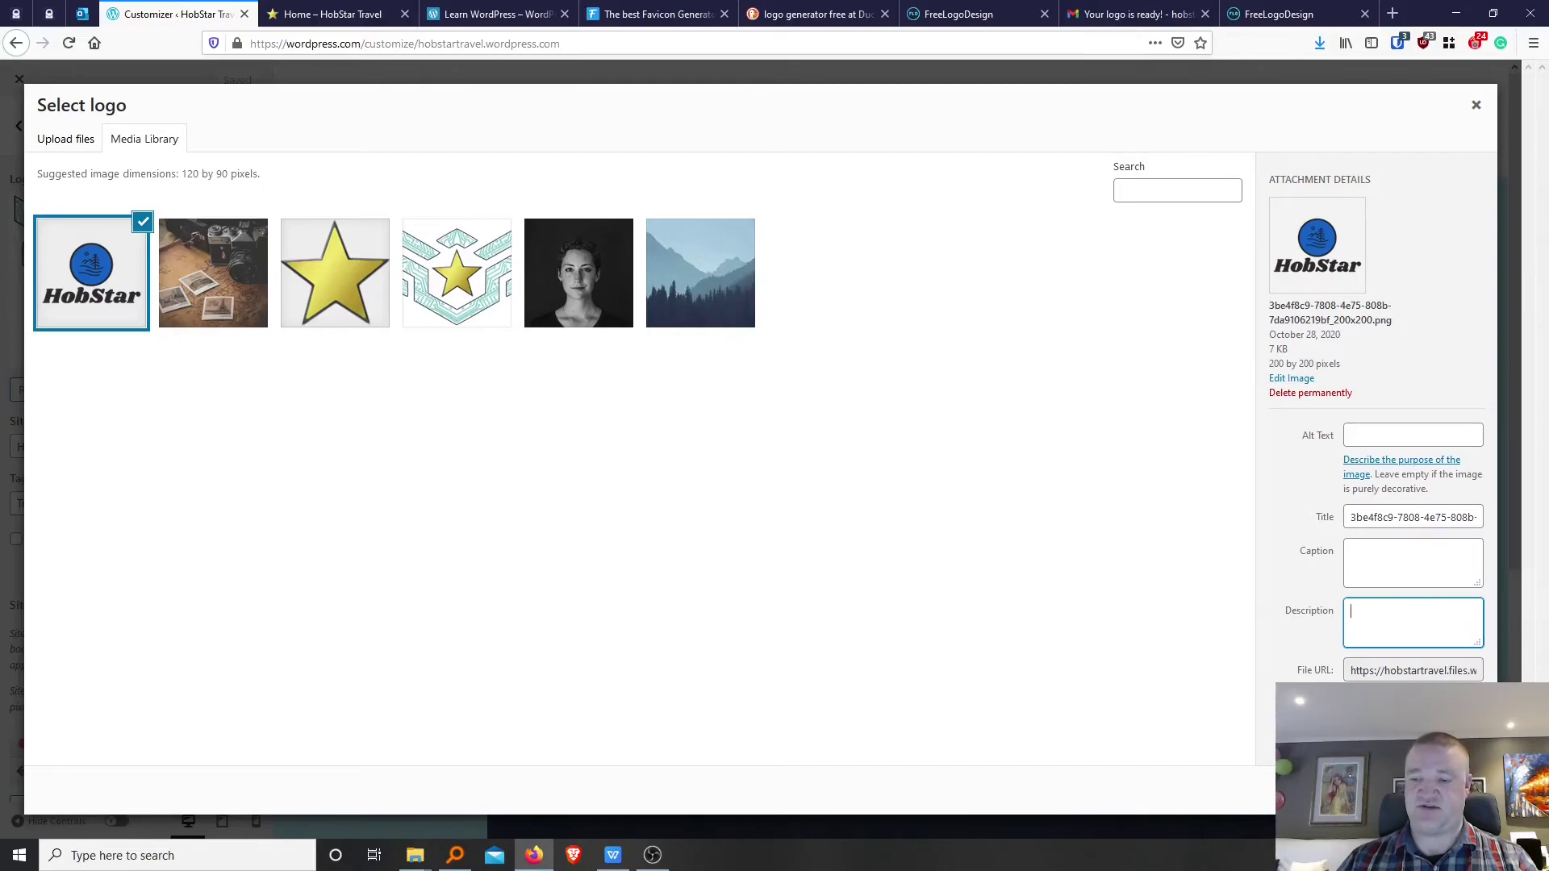
{"action": "left_click", "coordinate": [1456, 789]}
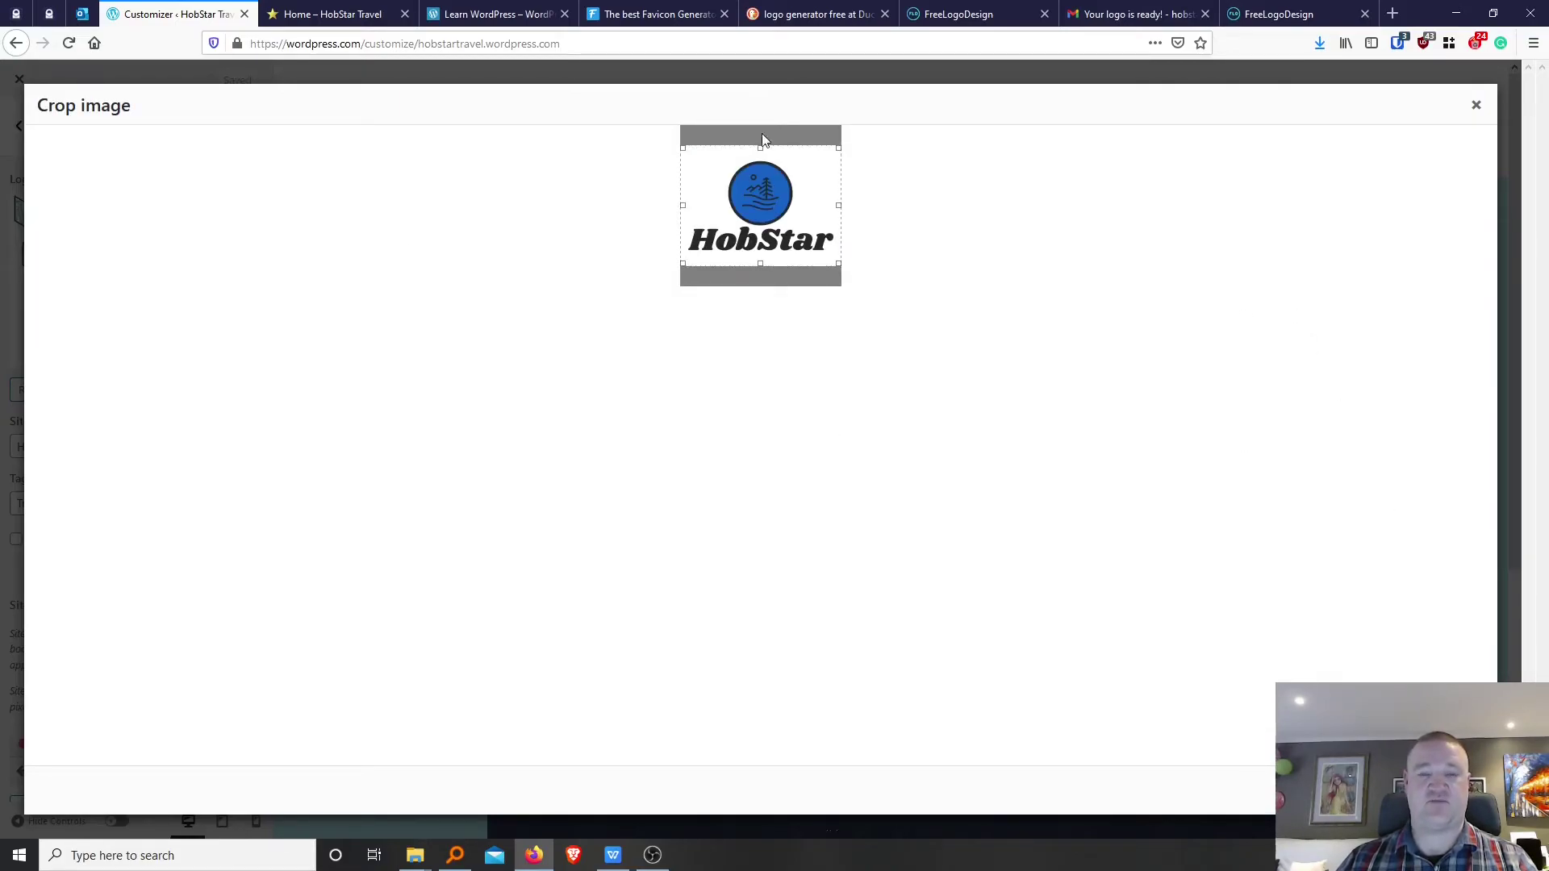
{"action": "left_click_drag", "start_coordinate": [760, 147], "coordinate": [761, 154]}
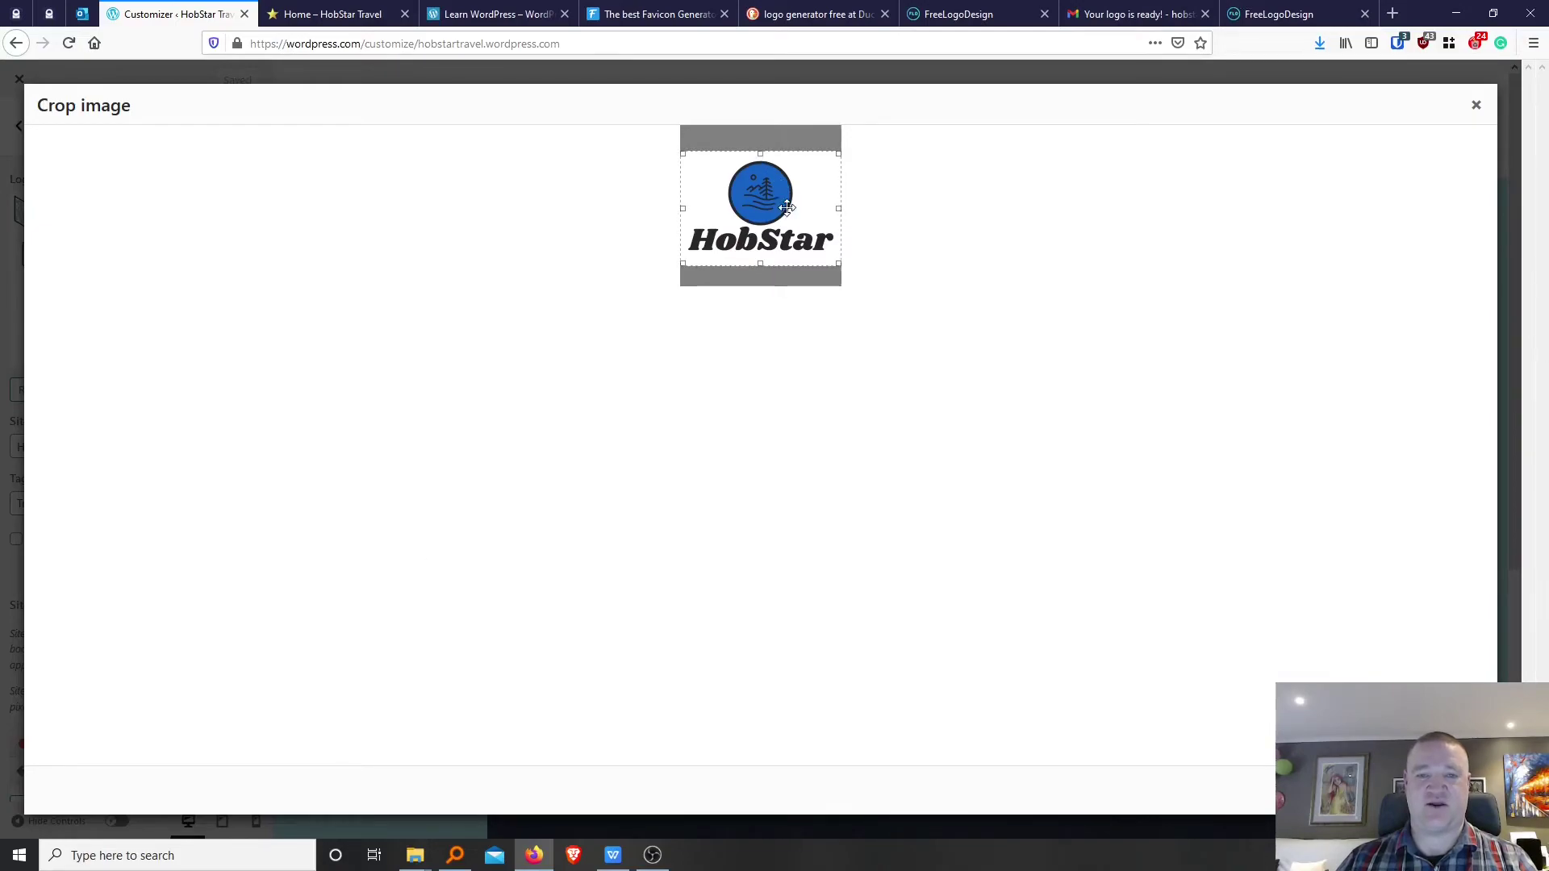
{"action": "left_click_drag", "start_coordinate": [761, 265], "coordinate": [761, 259]}
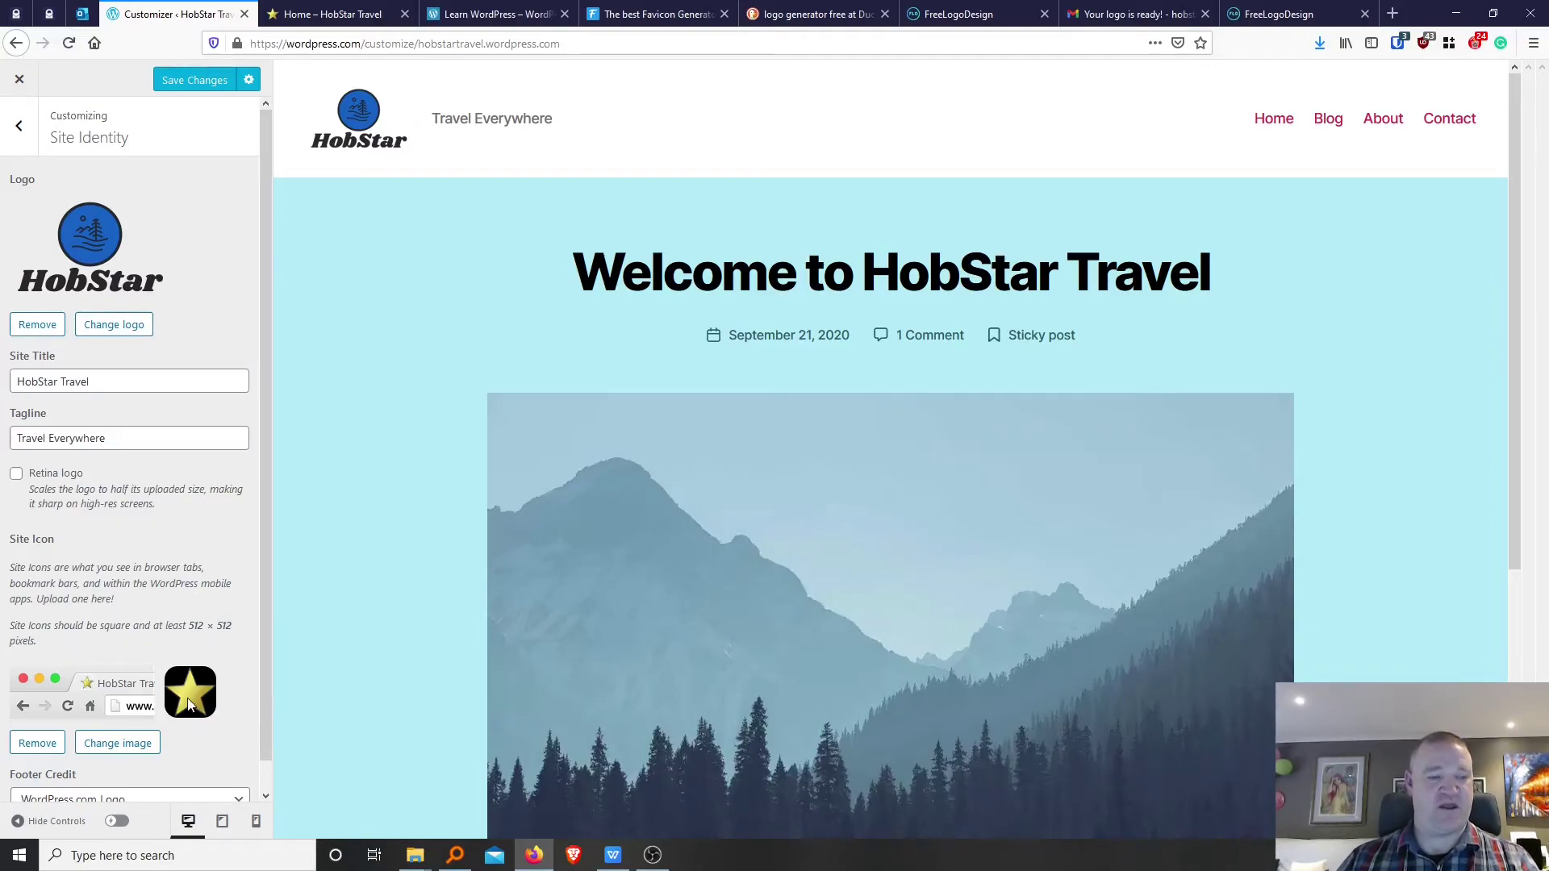
Switch to favicon.io and open its PNG to ICO image converter.
{"action": "scroll", "coordinate": [184, 705], "scroll_direction": "down", "scroll_amount": 1}
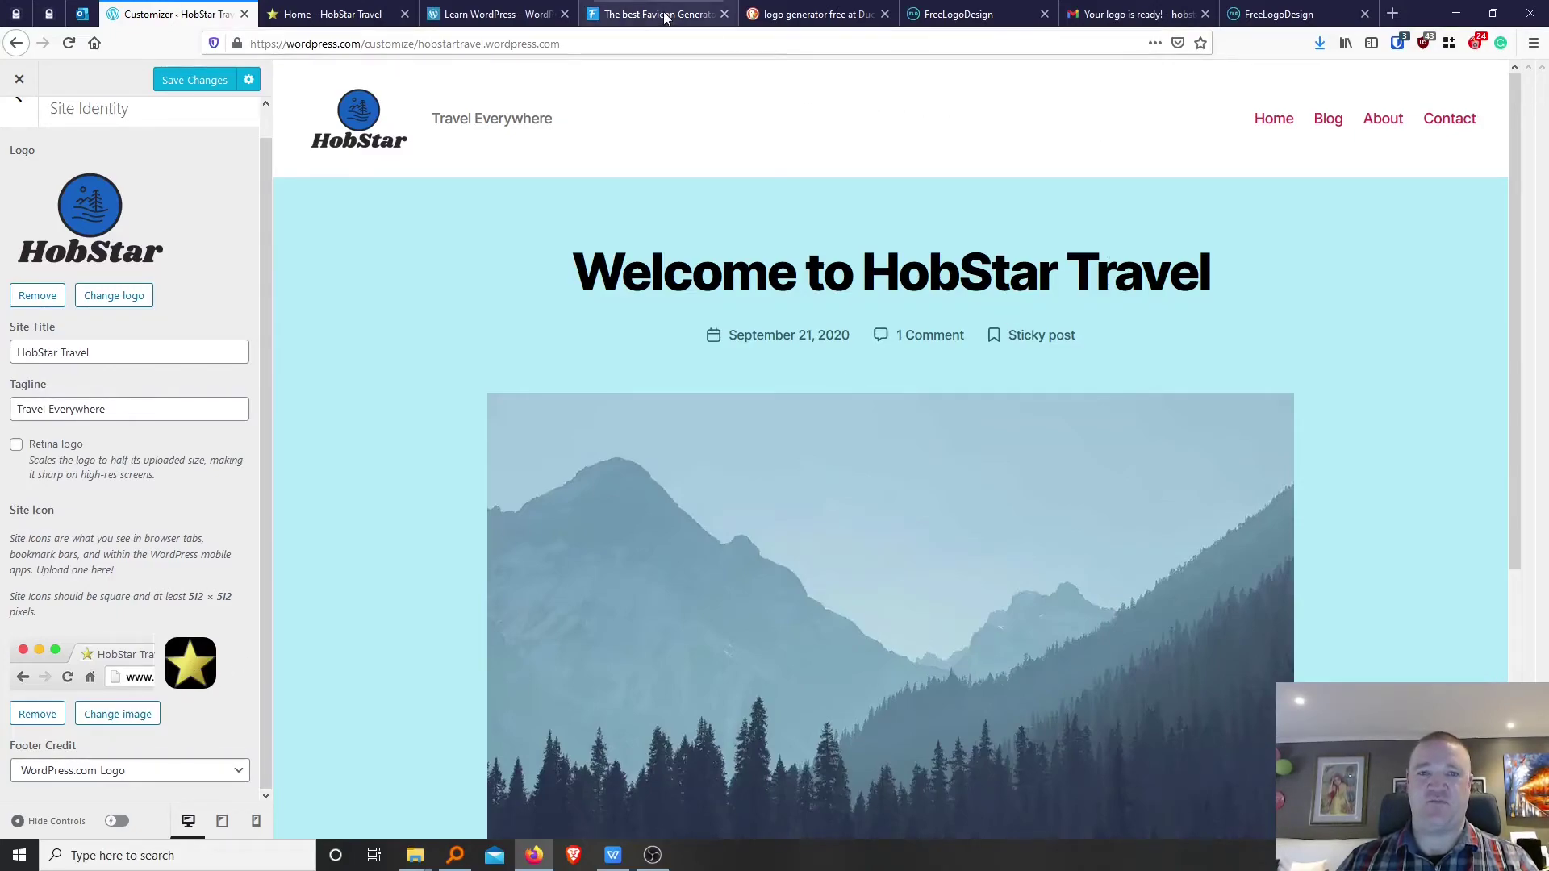
{"action": "left_click", "coordinate": [634, 16]}
{"action": "left_click", "coordinate": [345, 43]}
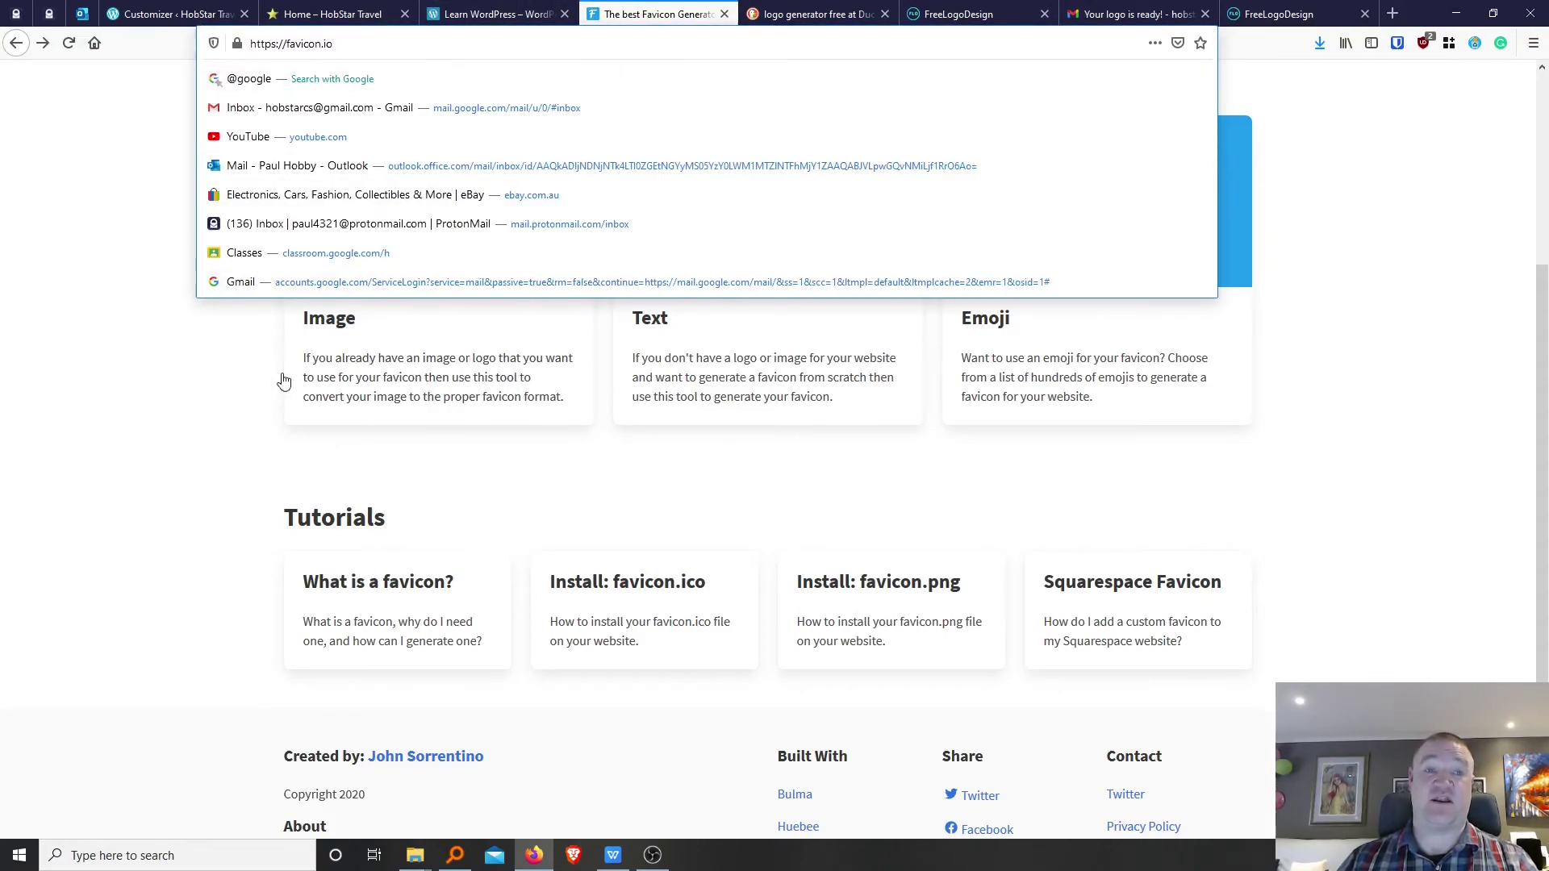
{"action": "left_click", "coordinate": [211, 436]}
{"action": "scroll", "coordinate": [436, 266], "scroll_direction": "up", "scroll_amount": 3}
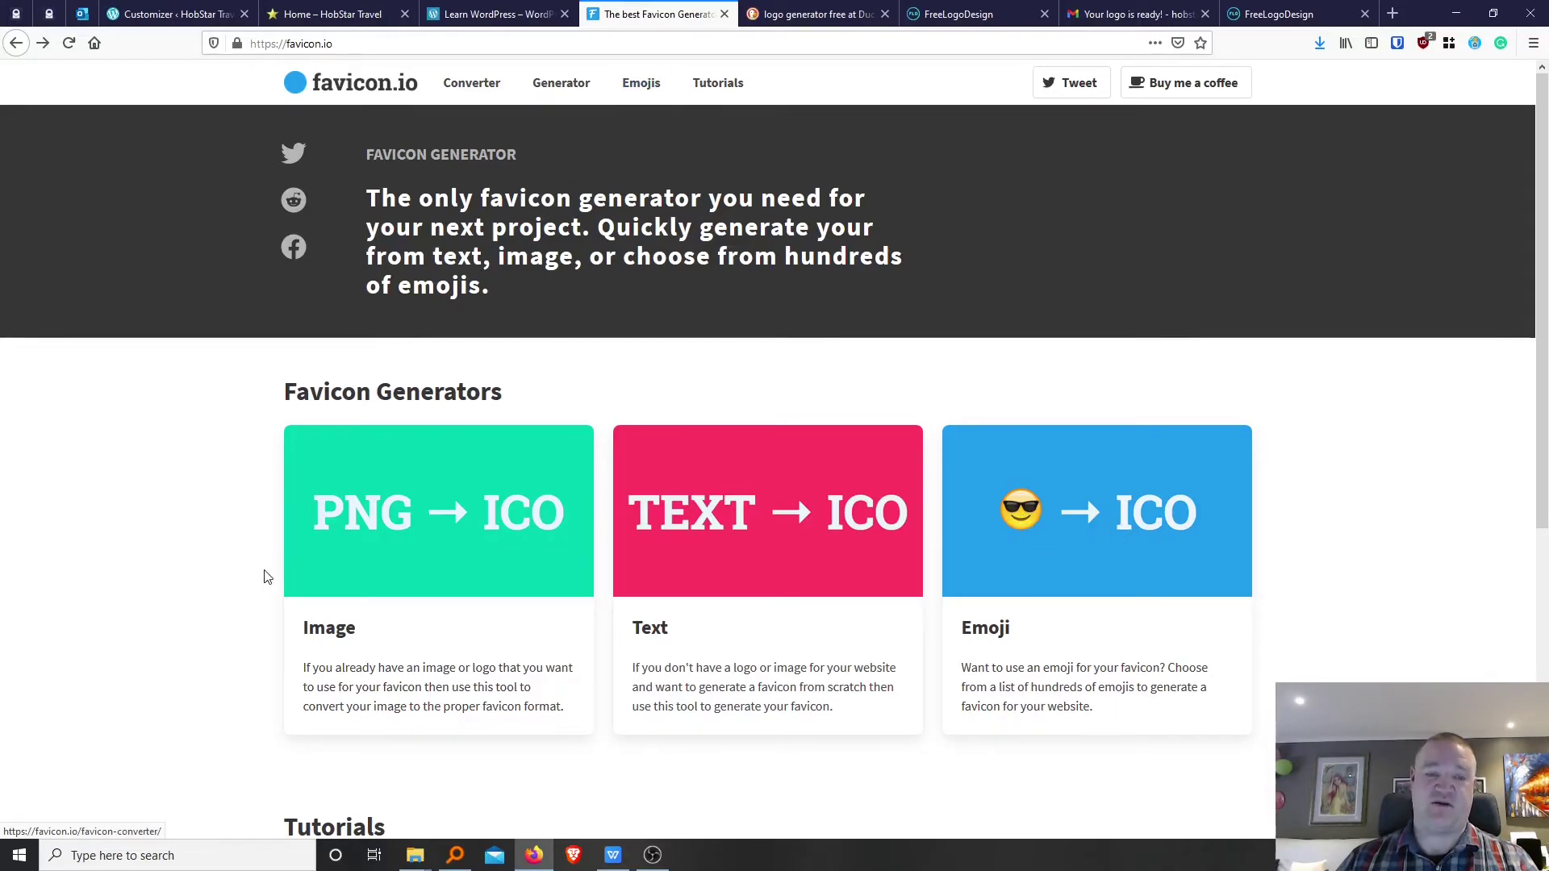
{"action": "left_click", "coordinate": [446, 488]}
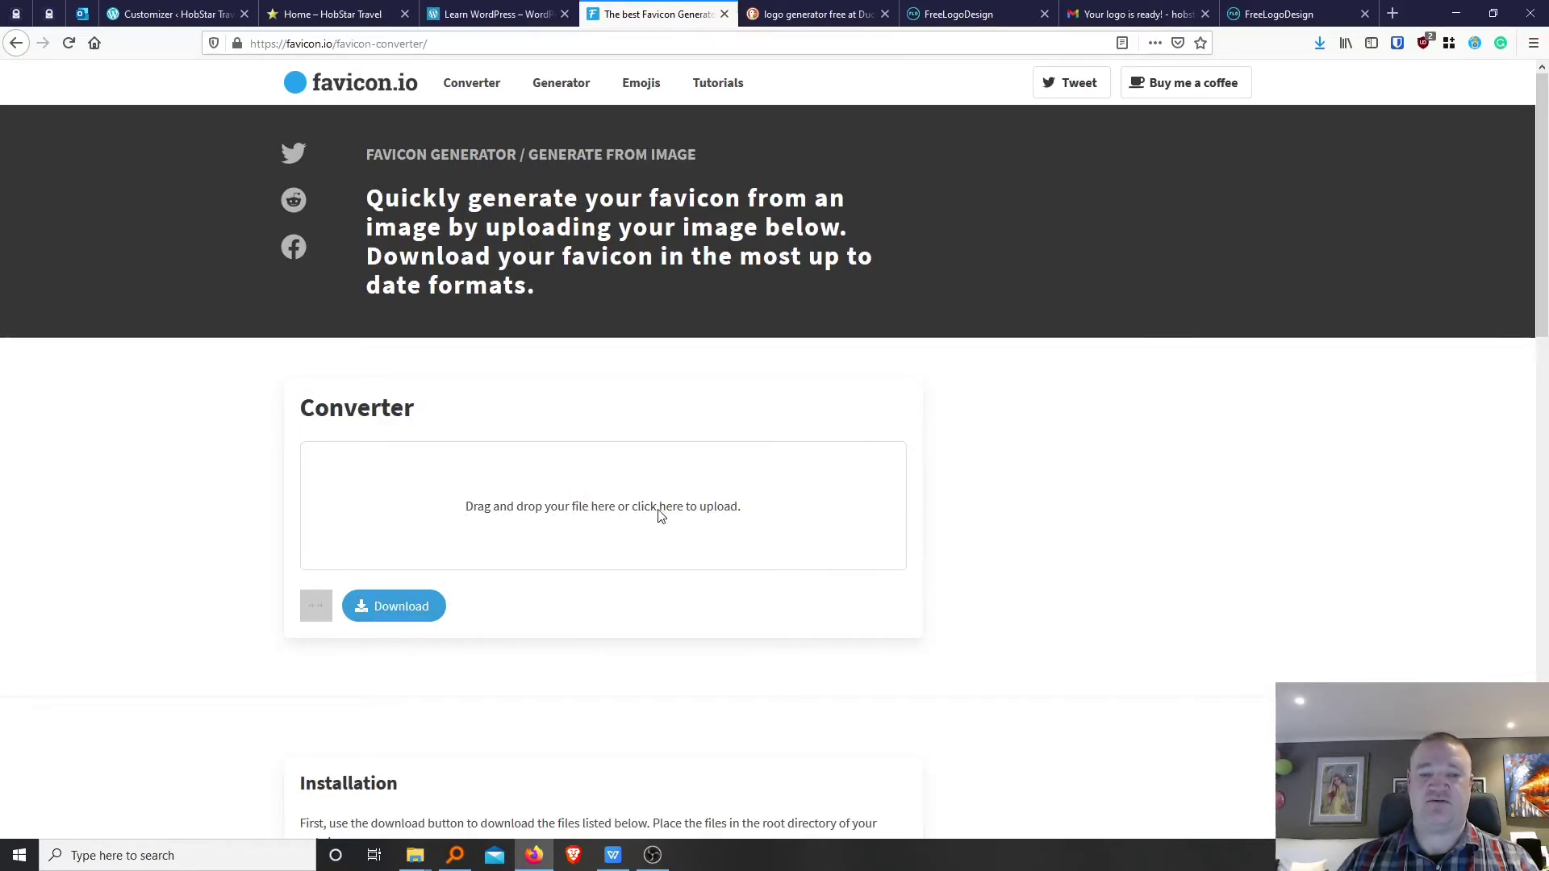
Upload the 200x200 HobStar logo PNG from the Downloads folder to the favicon converter.
{"action": "left_click", "coordinate": [561, 507]}
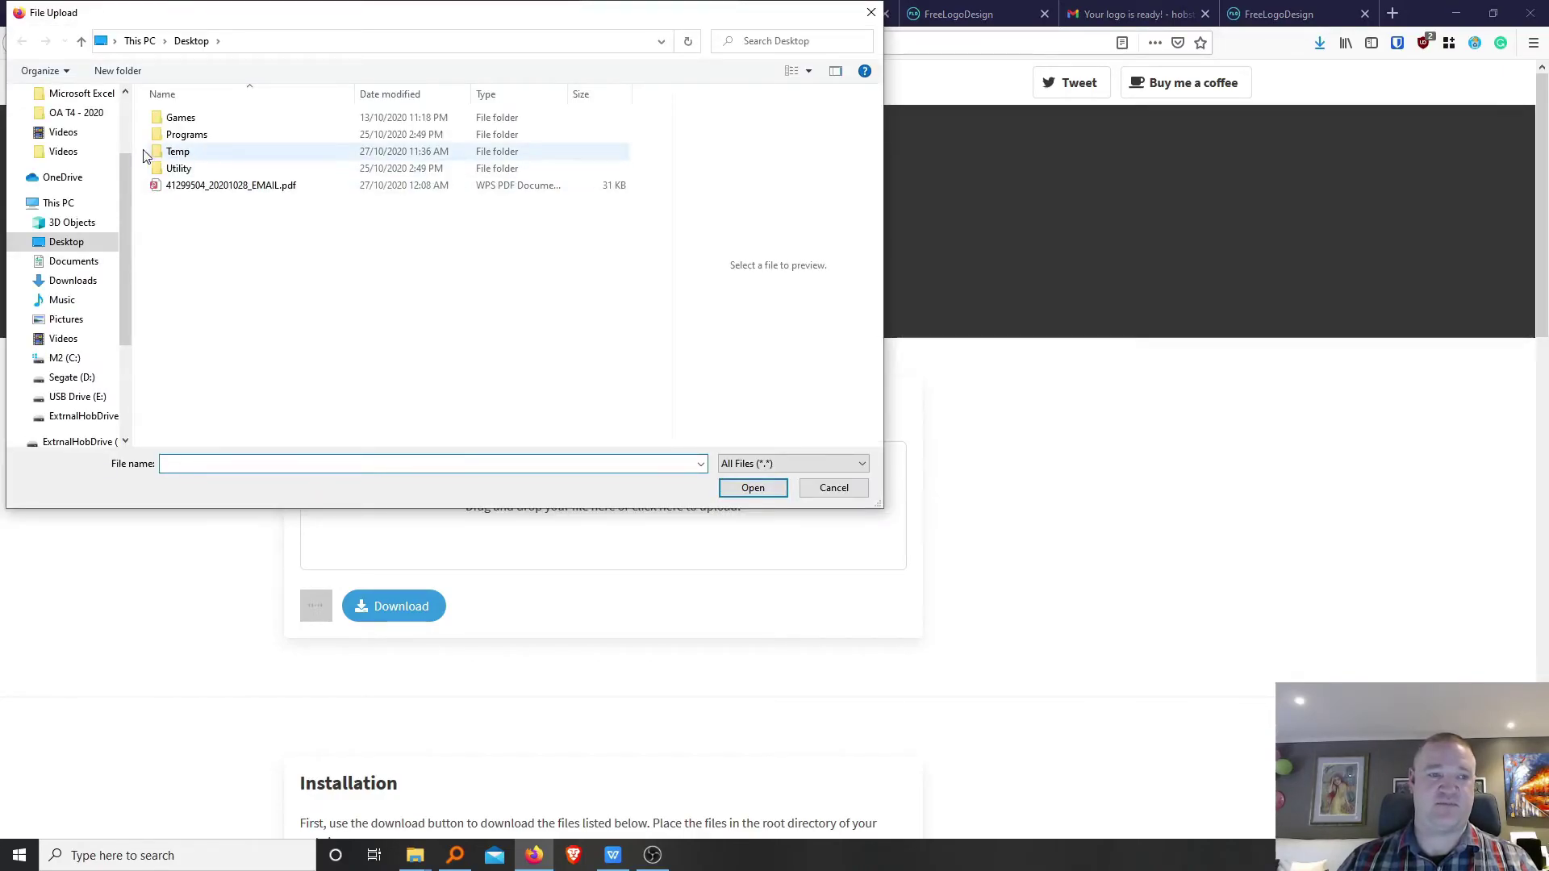
{"action": "scroll", "coordinate": [69, 137], "scroll_direction": "up", "scroll_amount": 3}
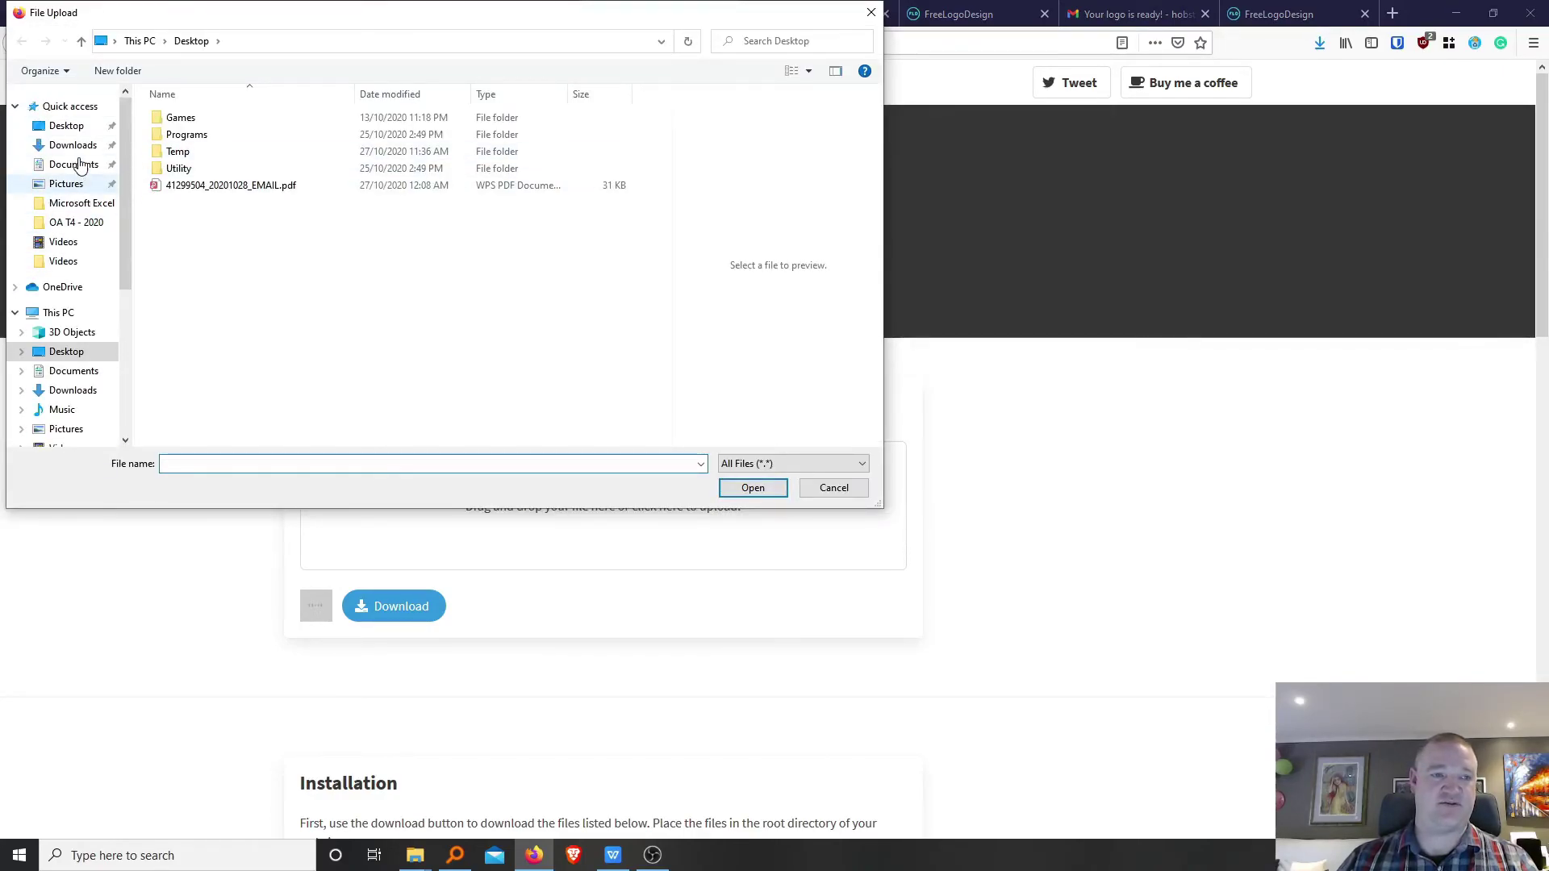
{"action": "left_click", "coordinate": [72, 145]}
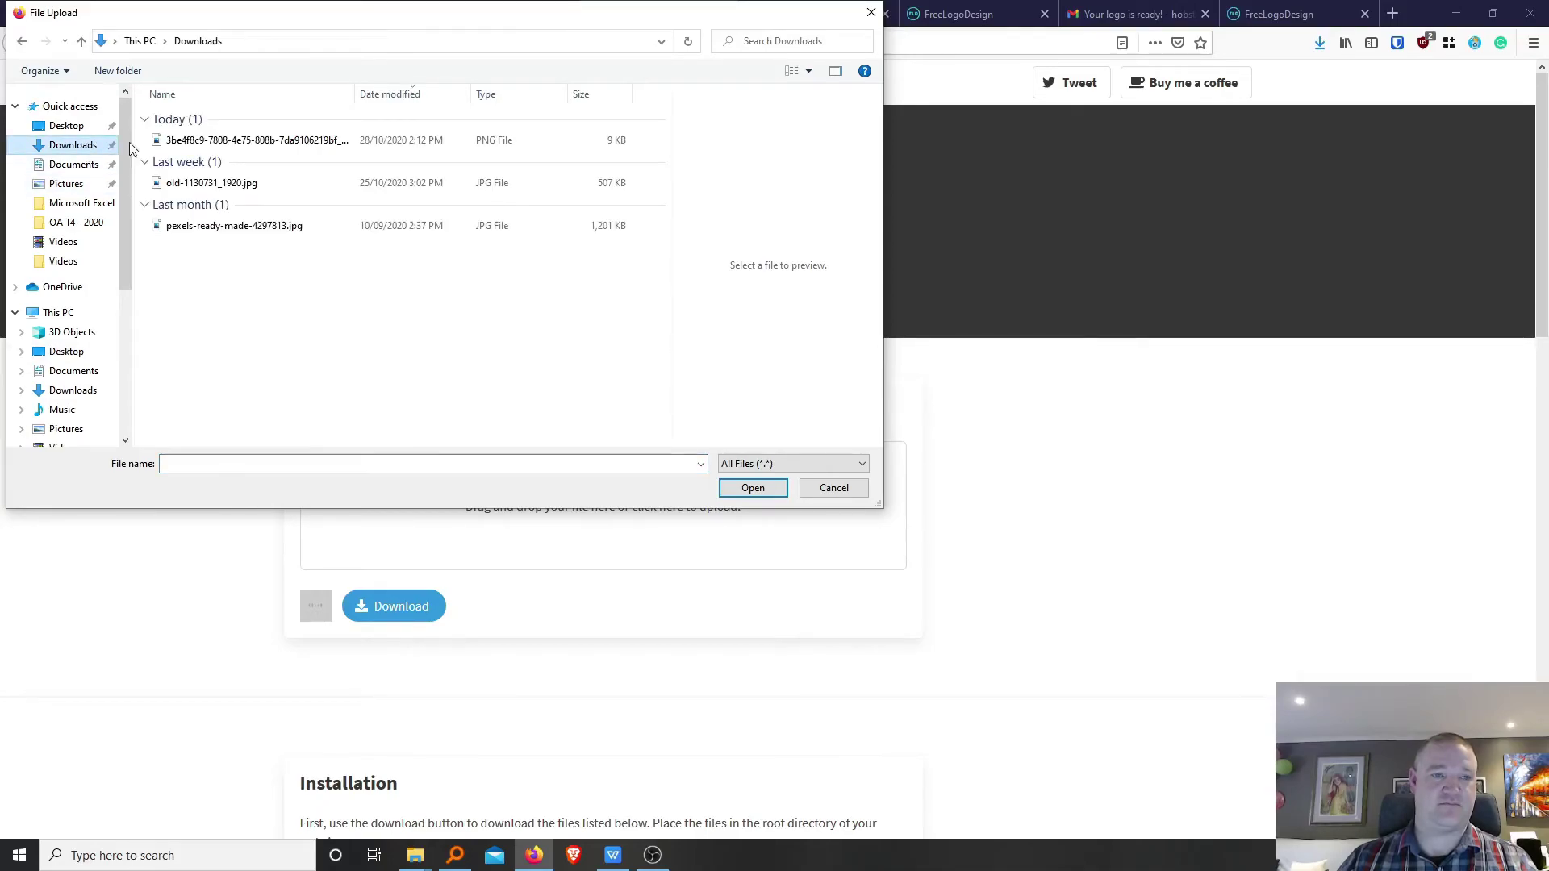
{"action": "left_click", "coordinate": [276, 143]}
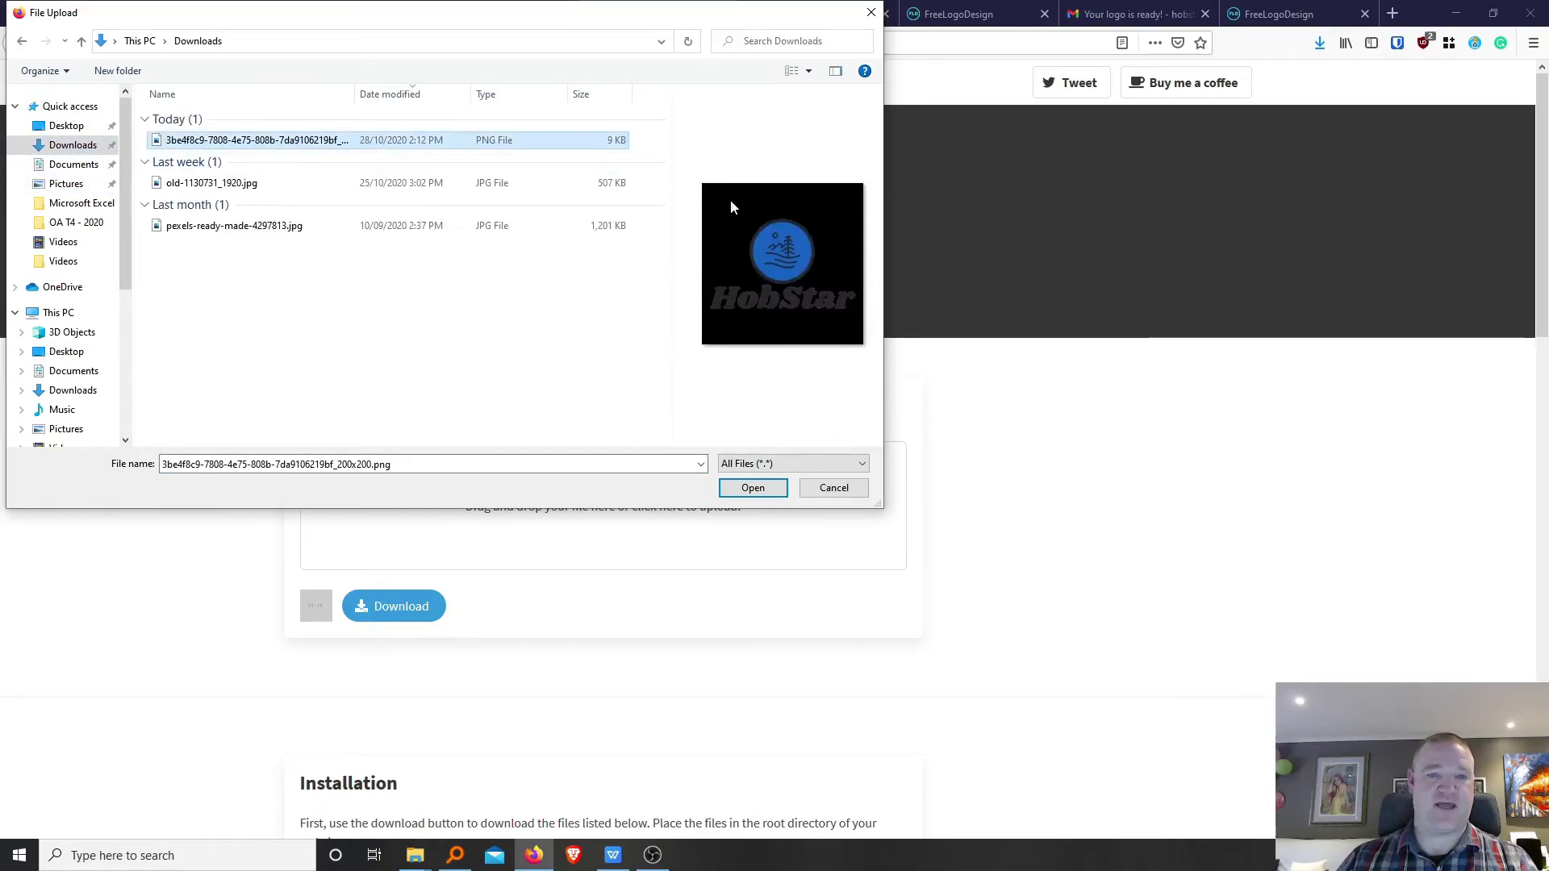
{"action": "left_click", "coordinate": [751, 488]}
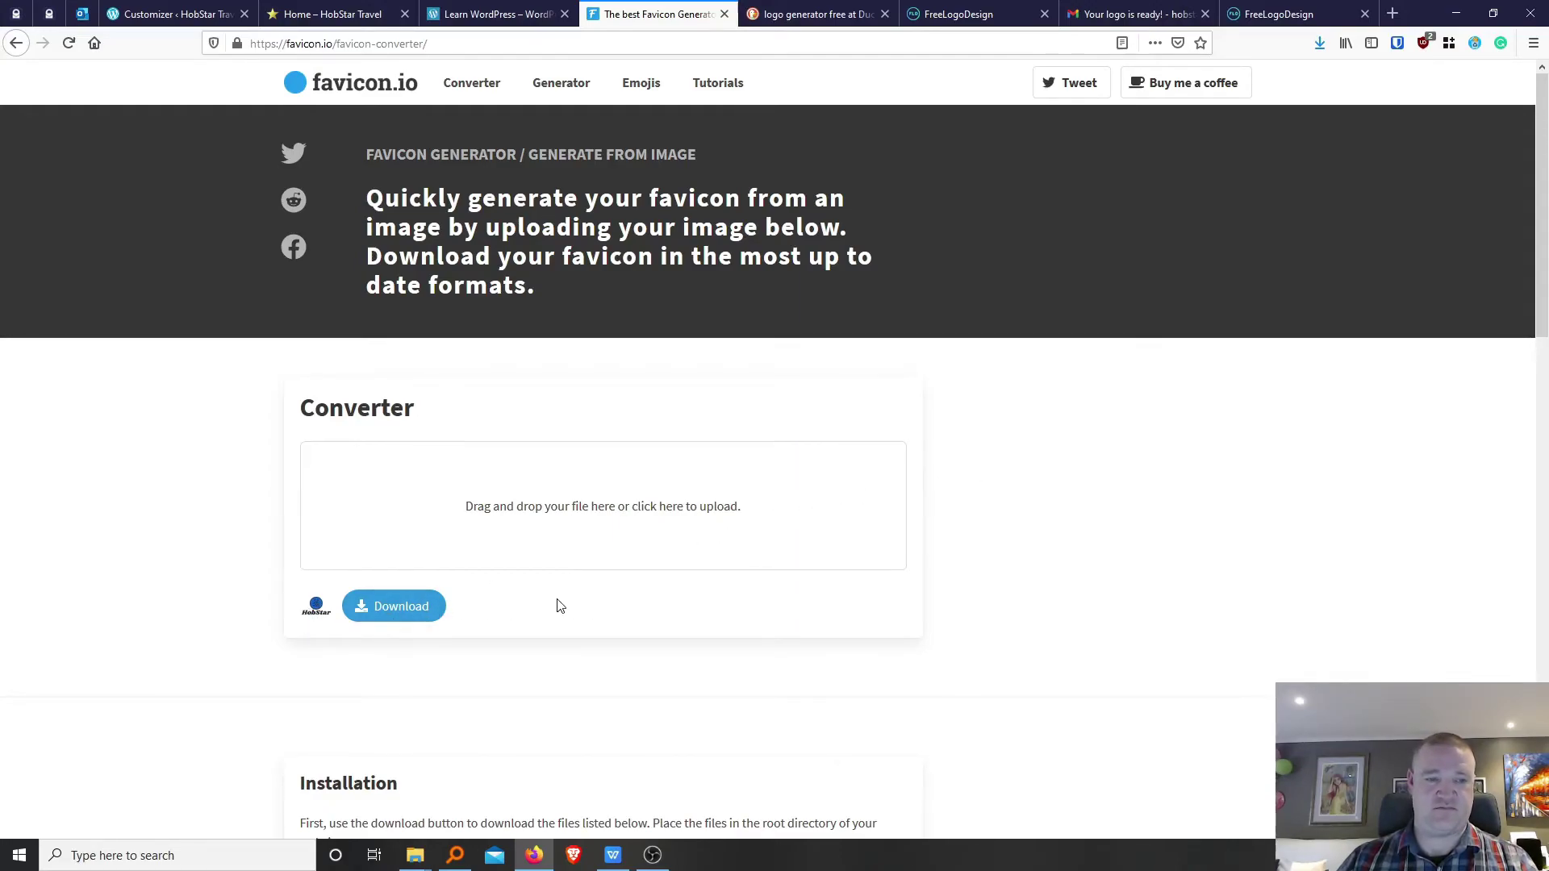
Download the generated favicons as favicon_io.zip, saving the file, and show it in its containing folder.
{"action": "scroll", "coordinate": [561, 606], "scroll_direction": "down", "scroll_amount": 3}
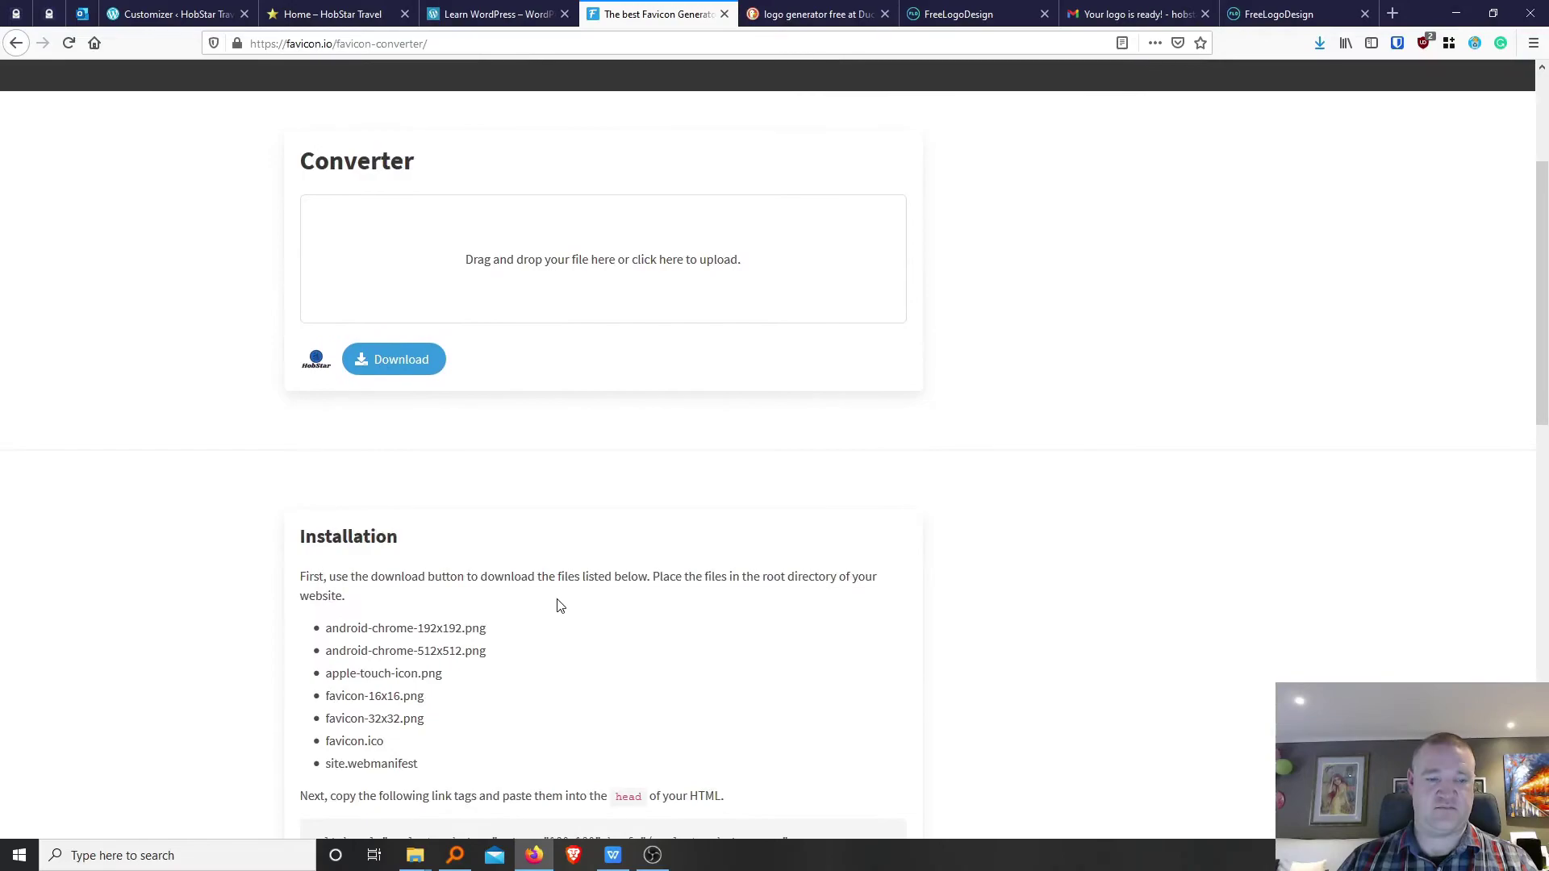
{"action": "left_click", "coordinate": [389, 365]}
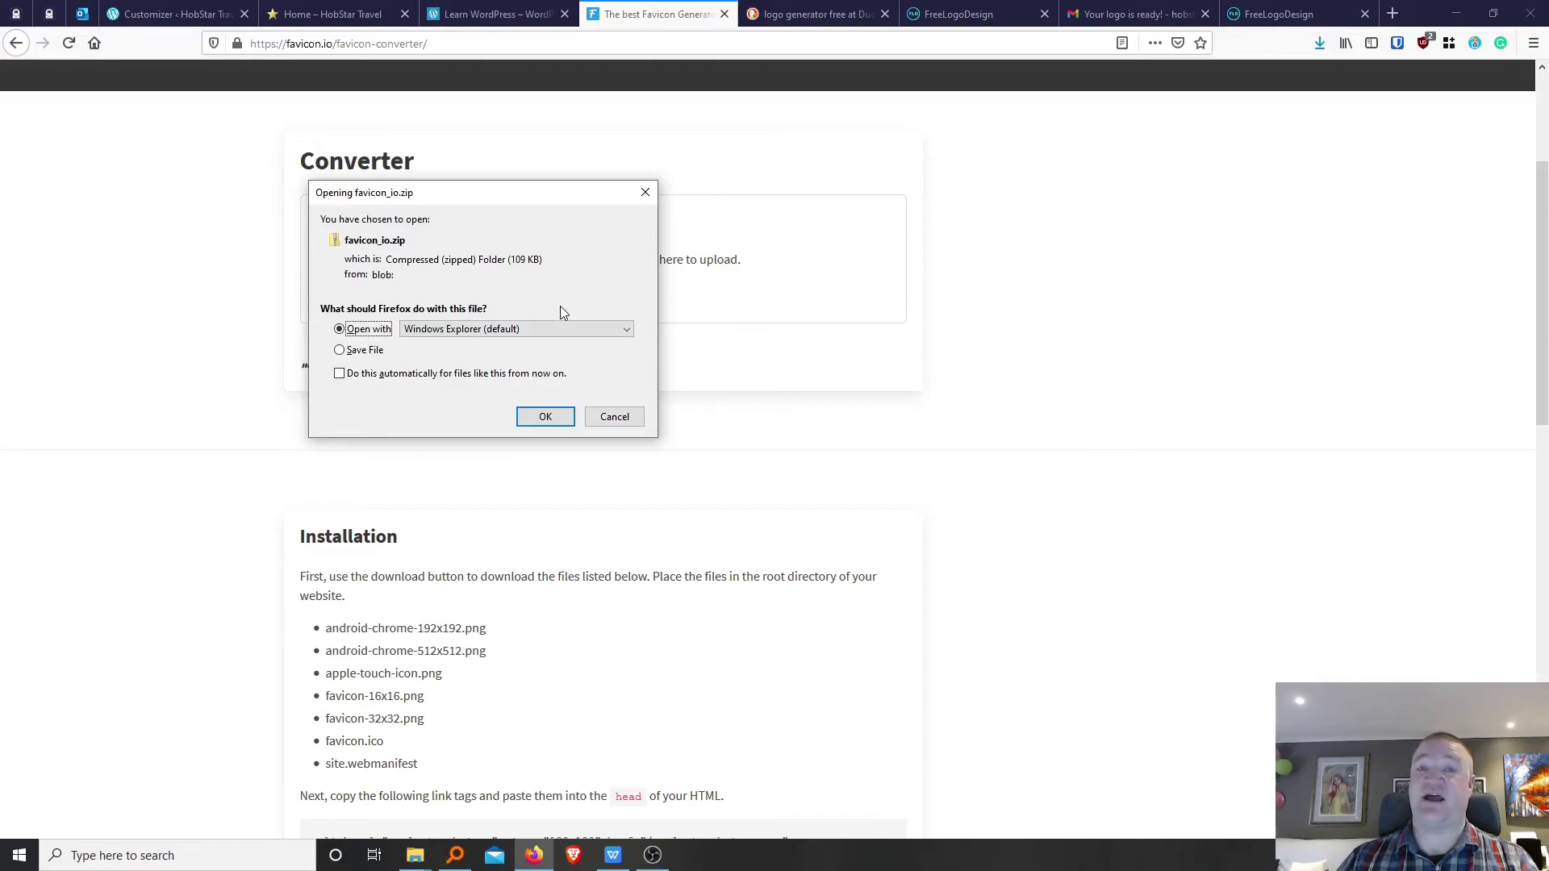
{"action": "left_click", "coordinate": [371, 352]}
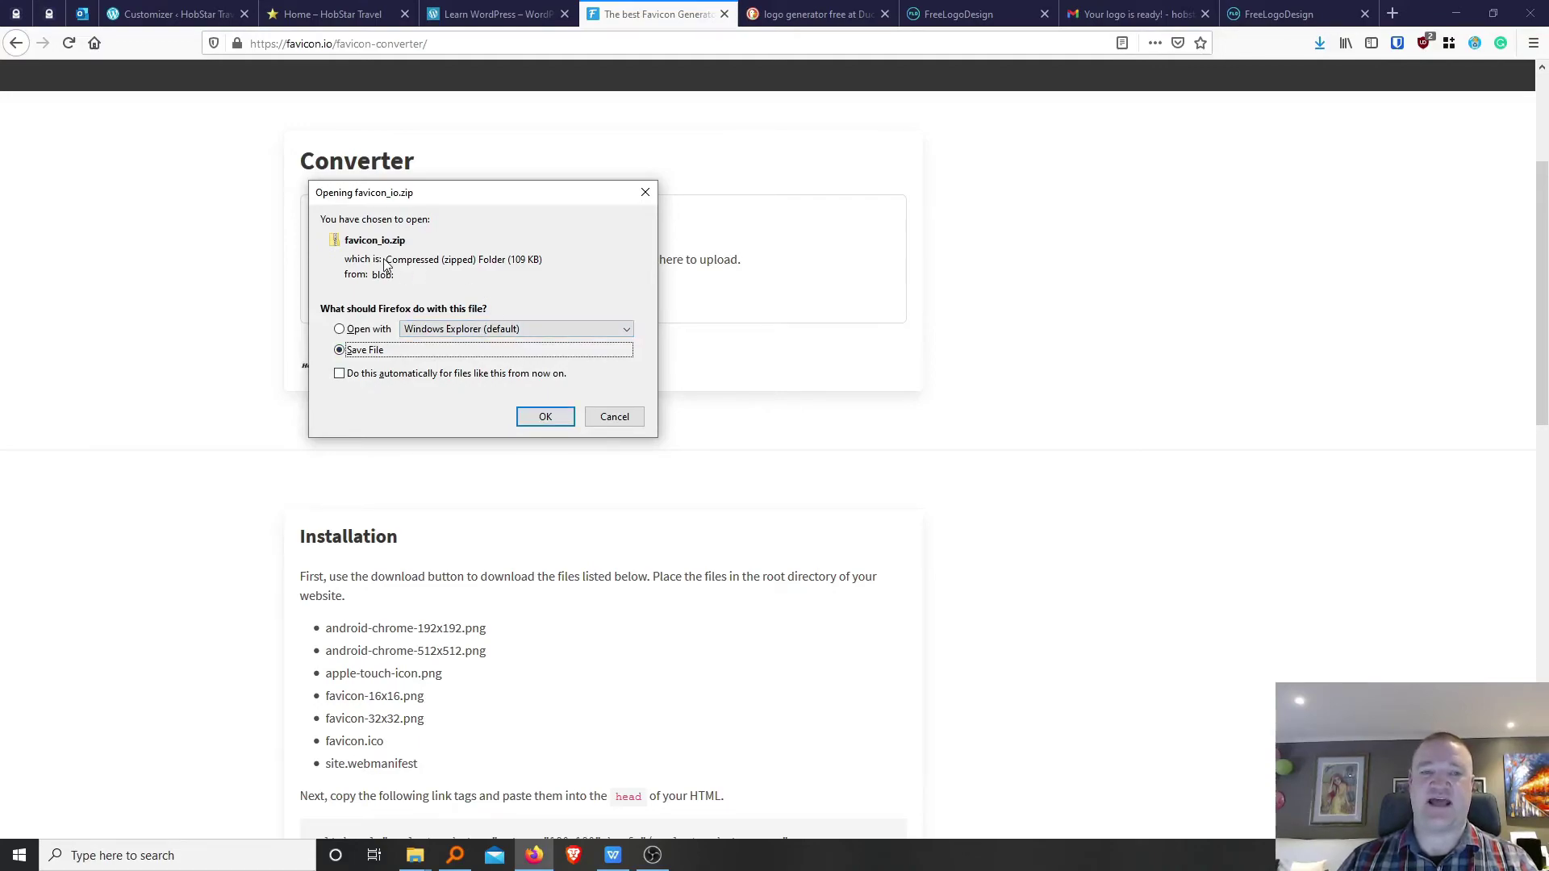
{"action": "left_click", "coordinate": [545, 416]}
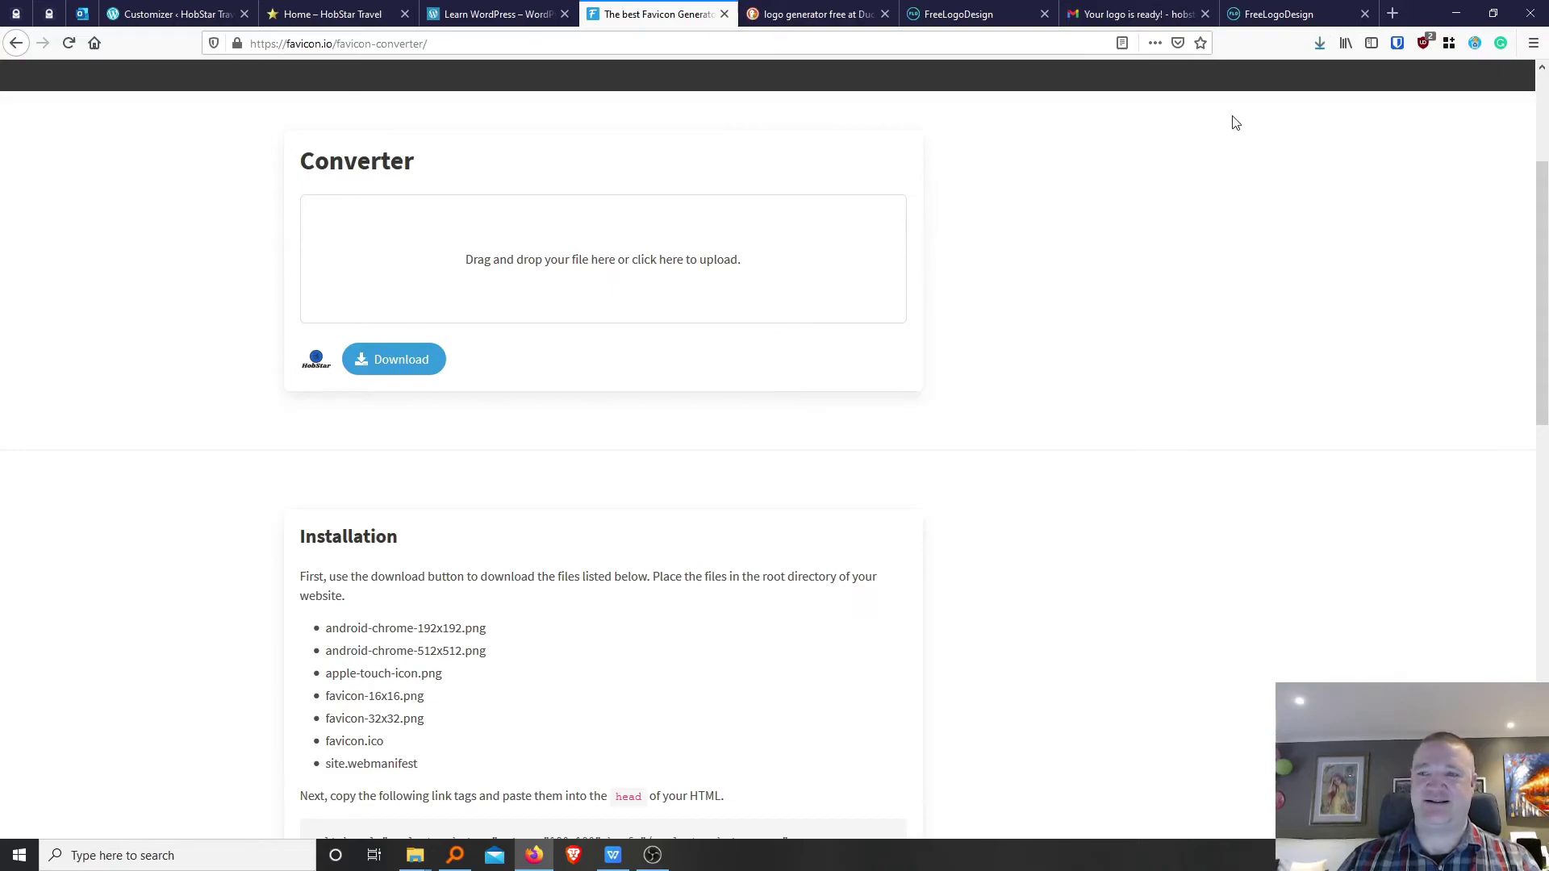
{"action": "left_click", "coordinate": [1321, 42]}
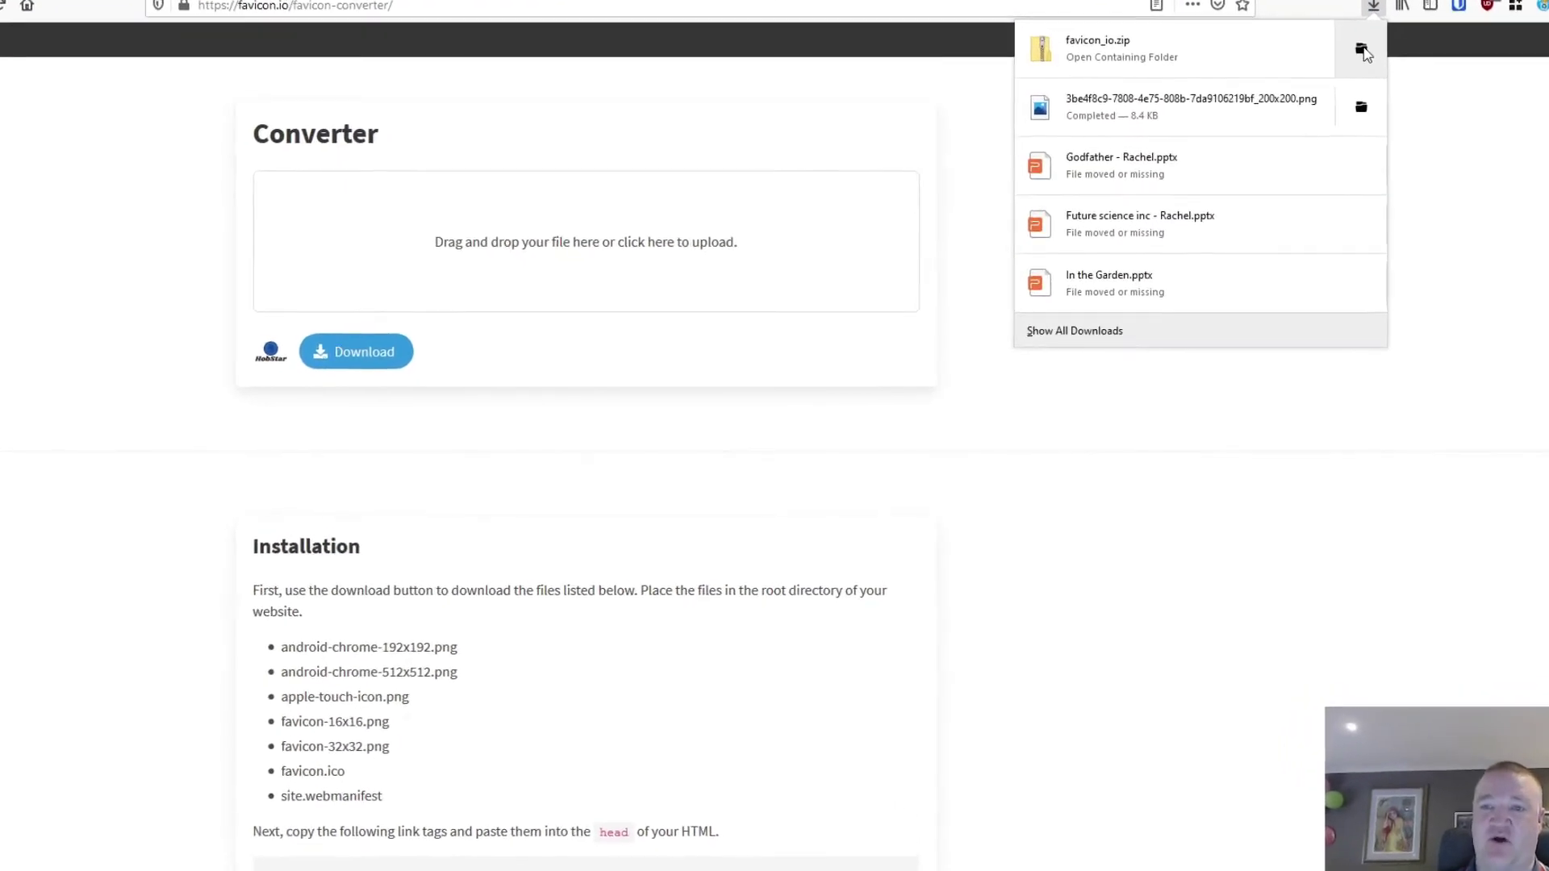
{"action": "left_click", "coordinate": [1407, 19]}
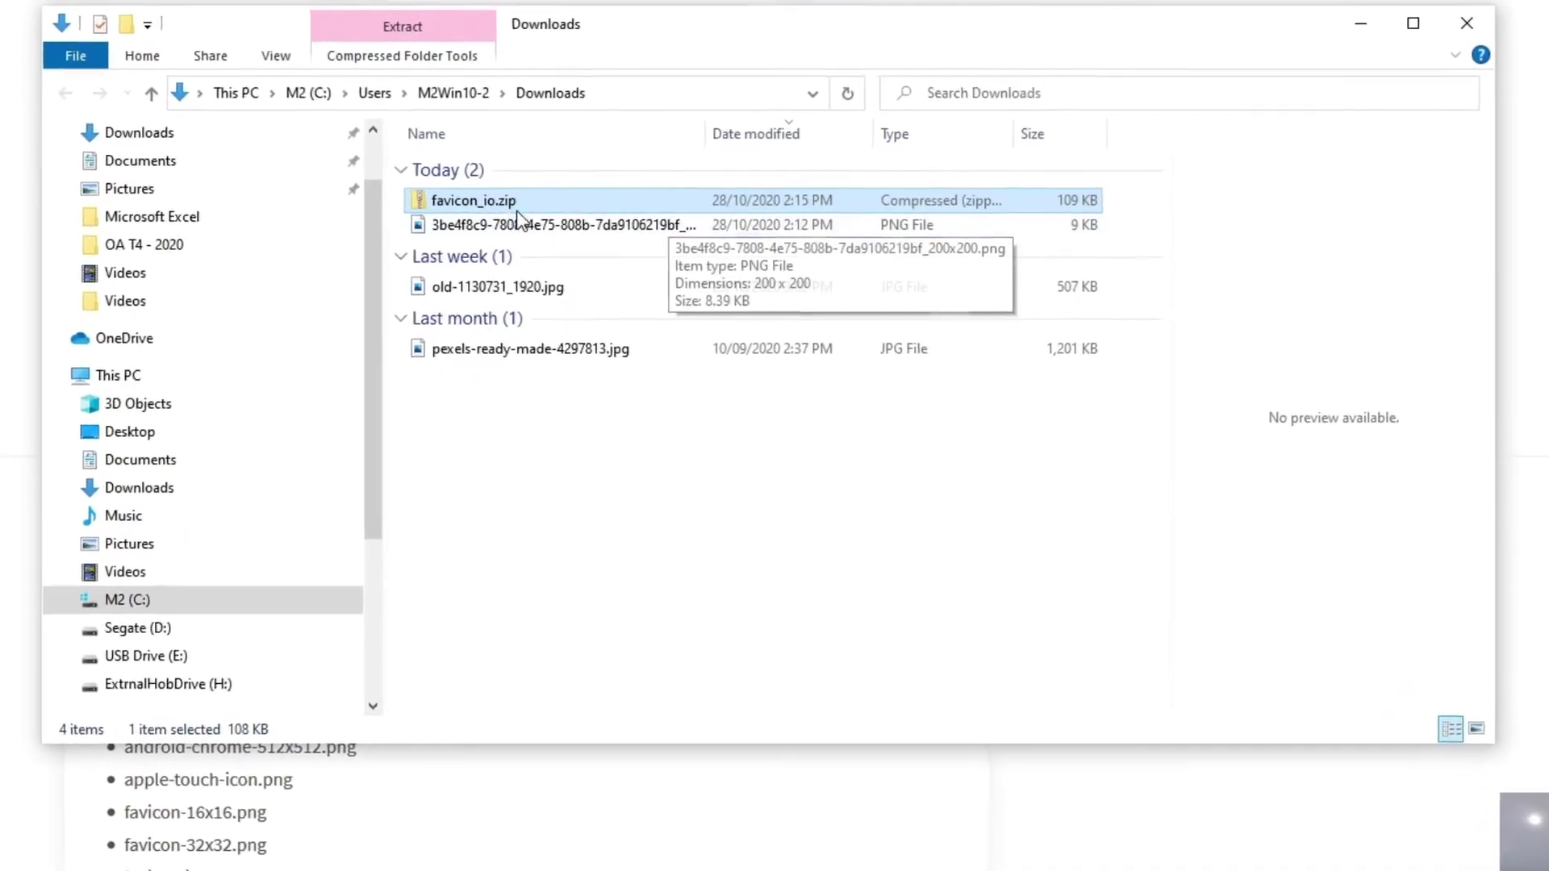
Extract favicon_io.zip directly into the Downloads folder without a favicon_io subfolder, and preview the android-chrome 192x192 and 512x512 PNGs.
{"action": "right_click", "coordinate": [457, 186]}
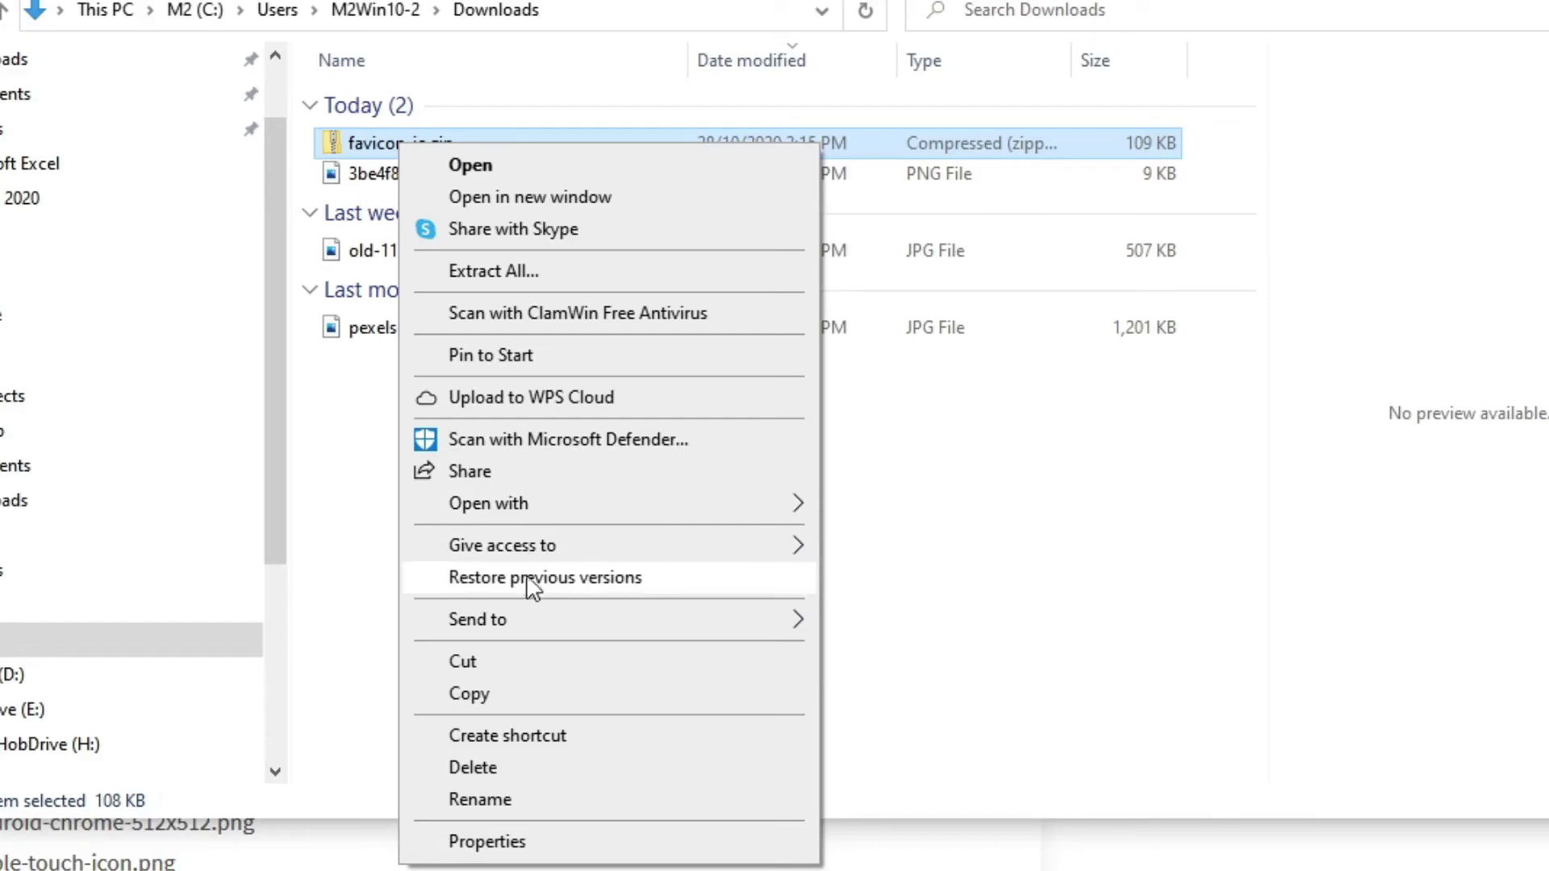
{"action": "left_click", "coordinate": [501, 275]}
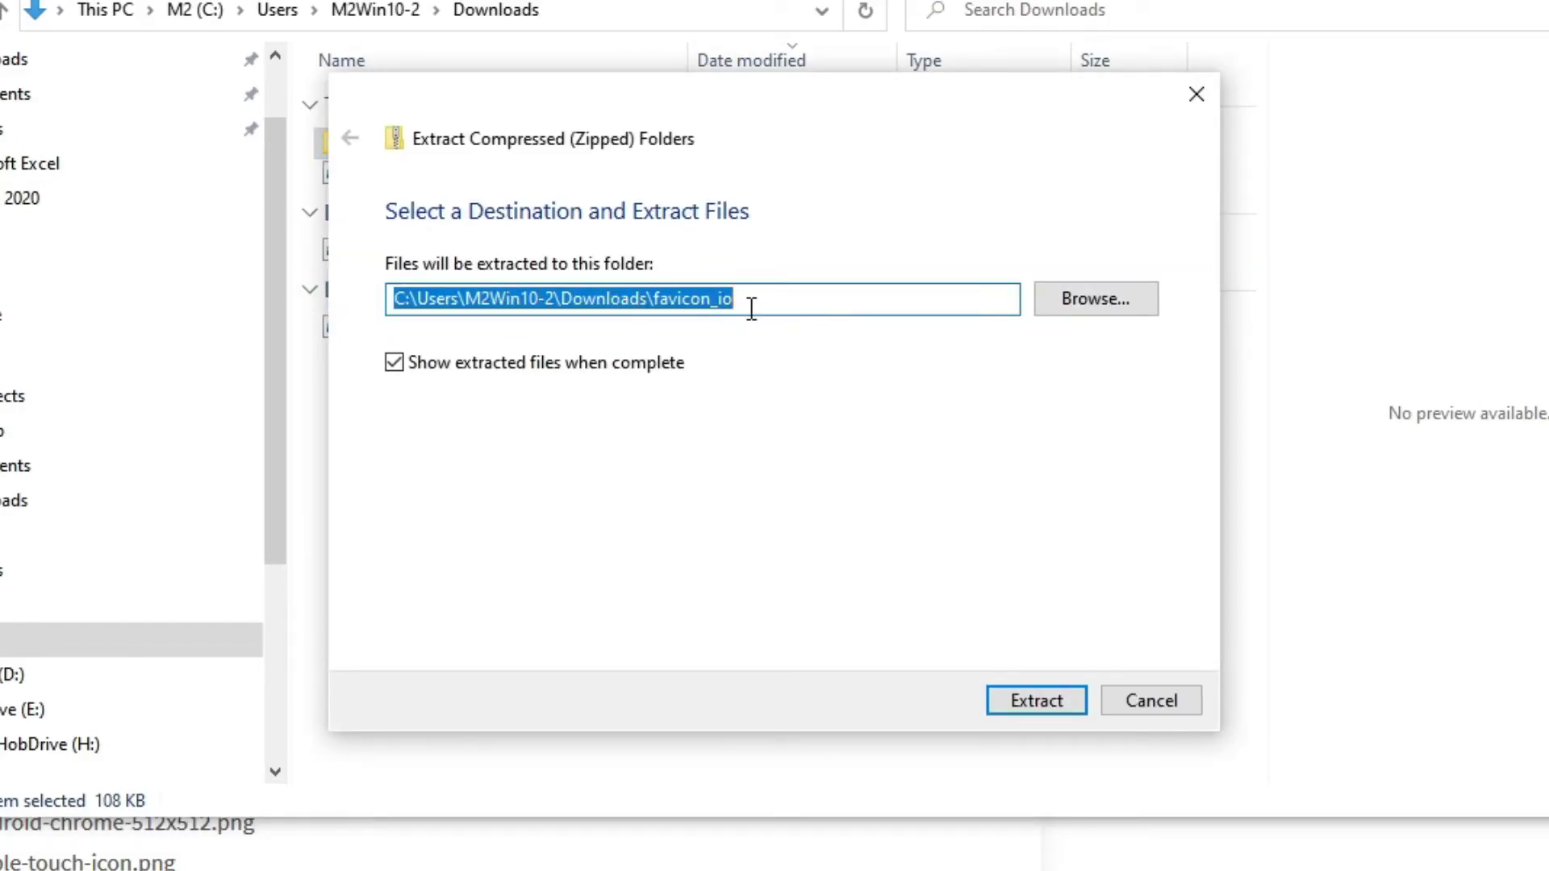
{"action": "left_click_drag", "start_coordinate": [650, 298], "coordinate": [810, 297]}
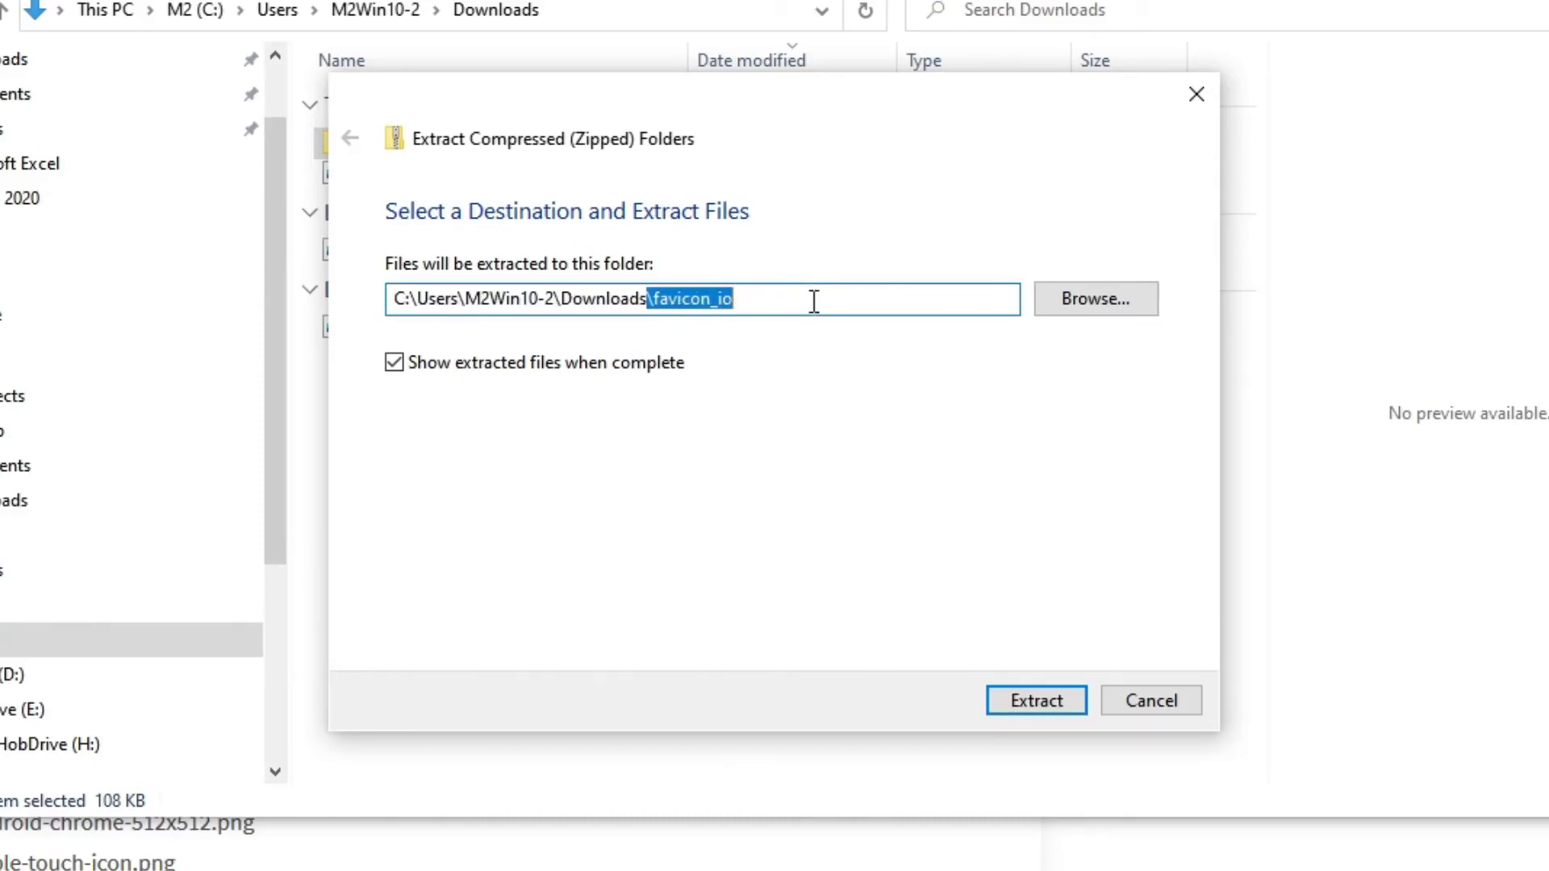
{"action": "key", "text": "BackSpace"}
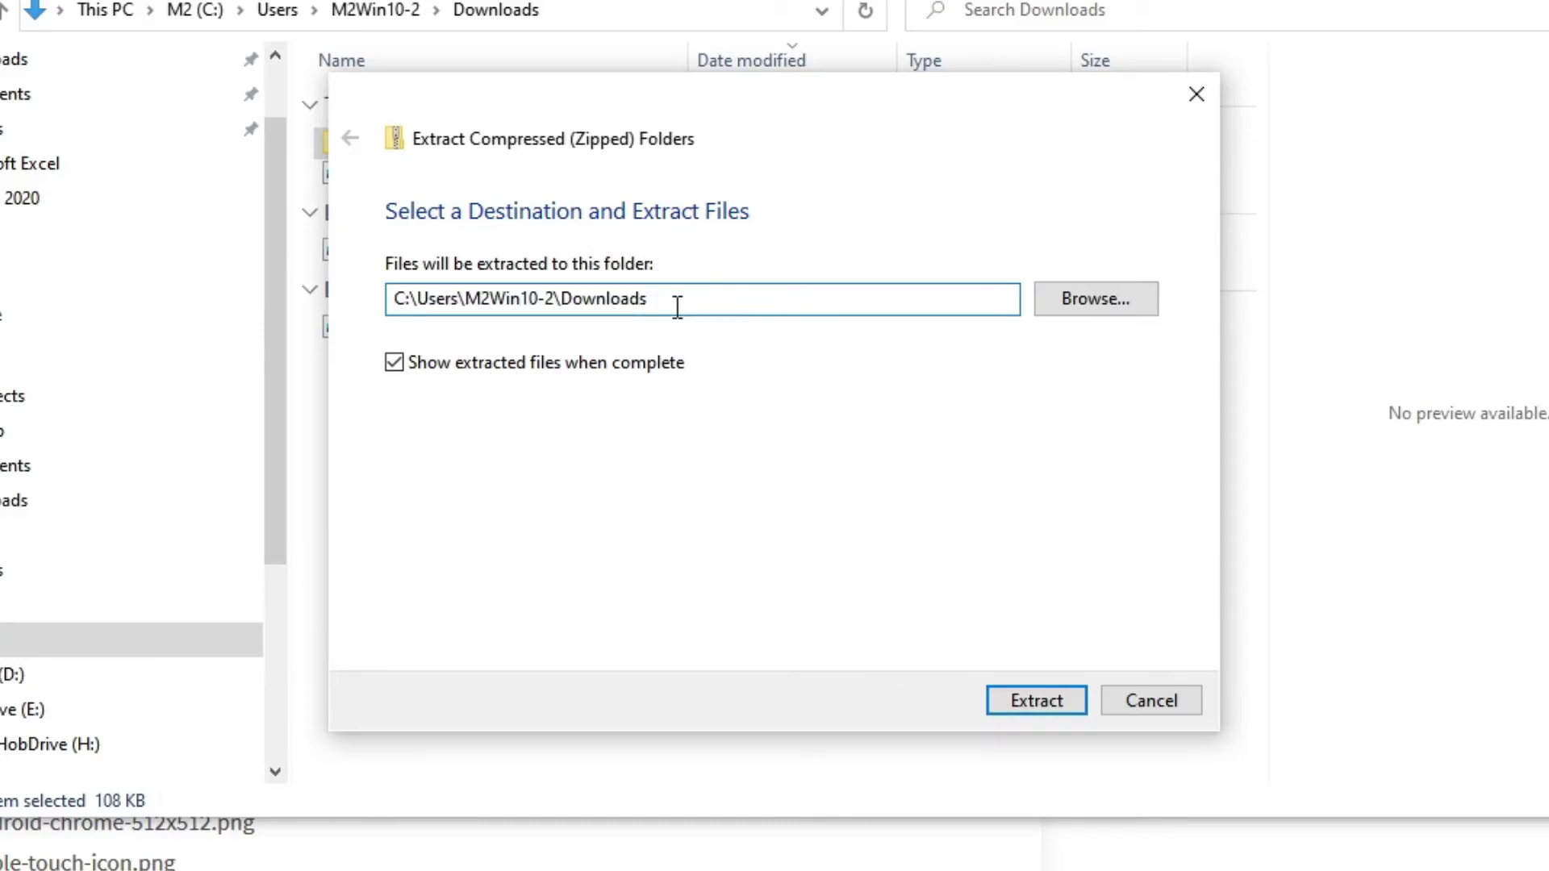
{"action": "left_click", "coordinate": [1037, 698]}
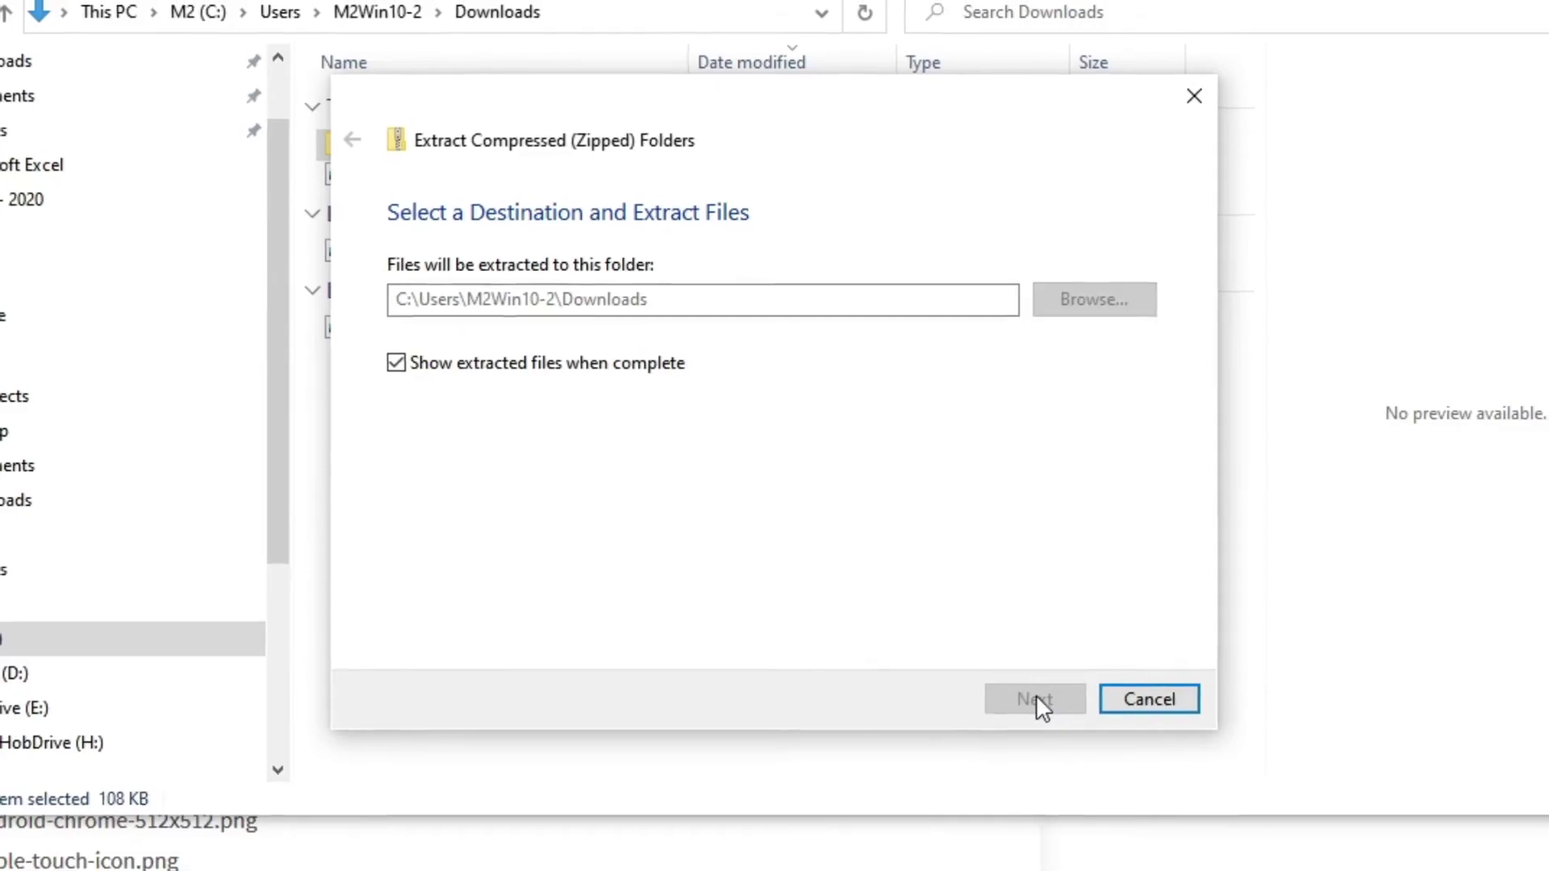
{"action": "left_click", "coordinate": [484, 129]}
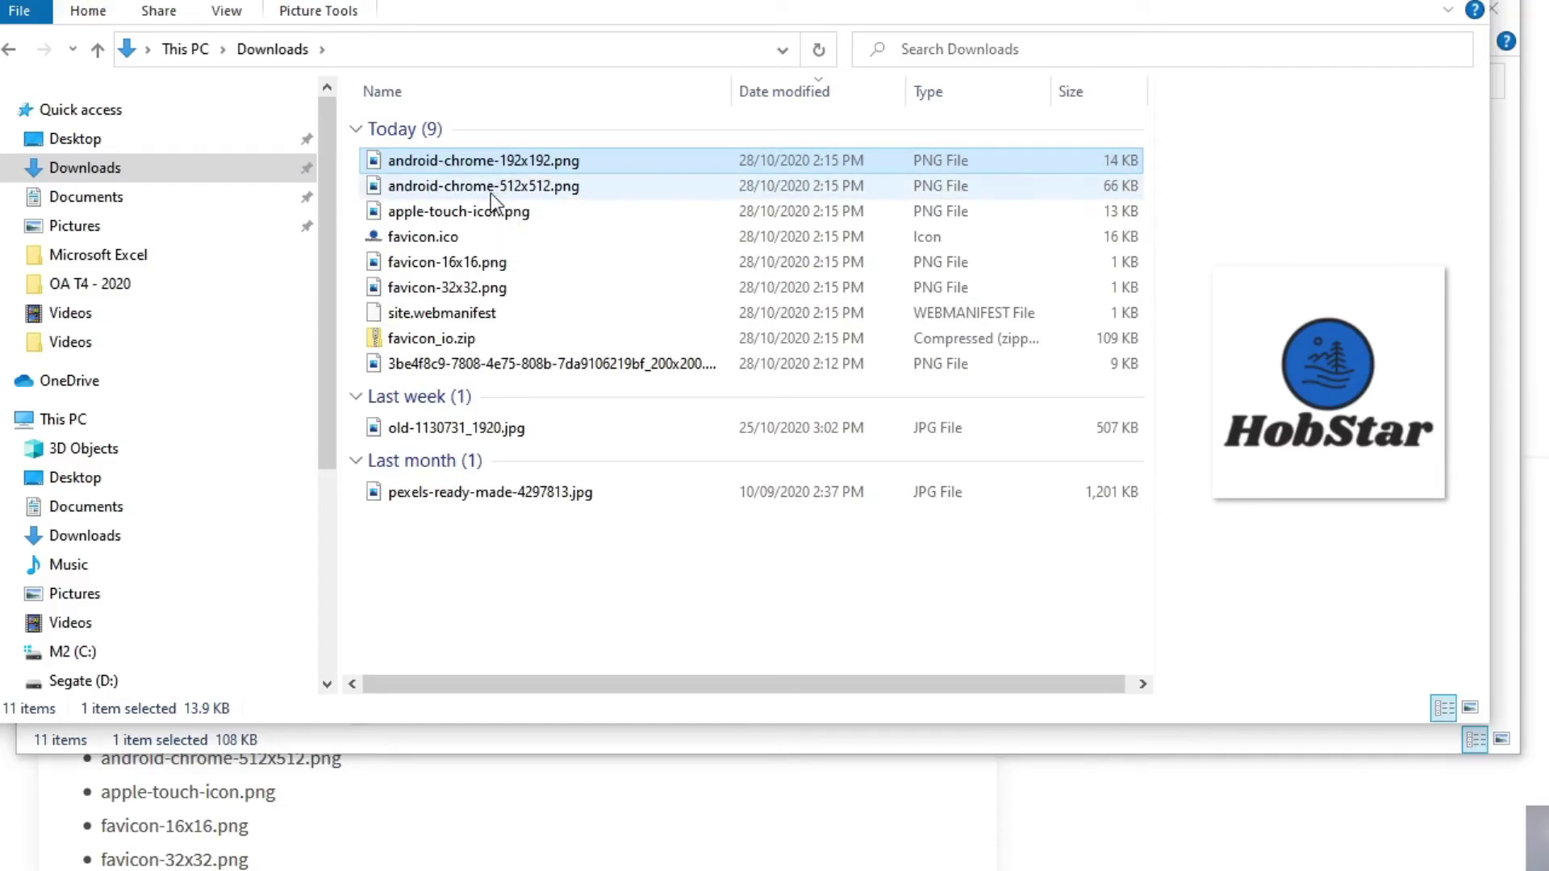
{"action": "left_click", "coordinate": [484, 188]}
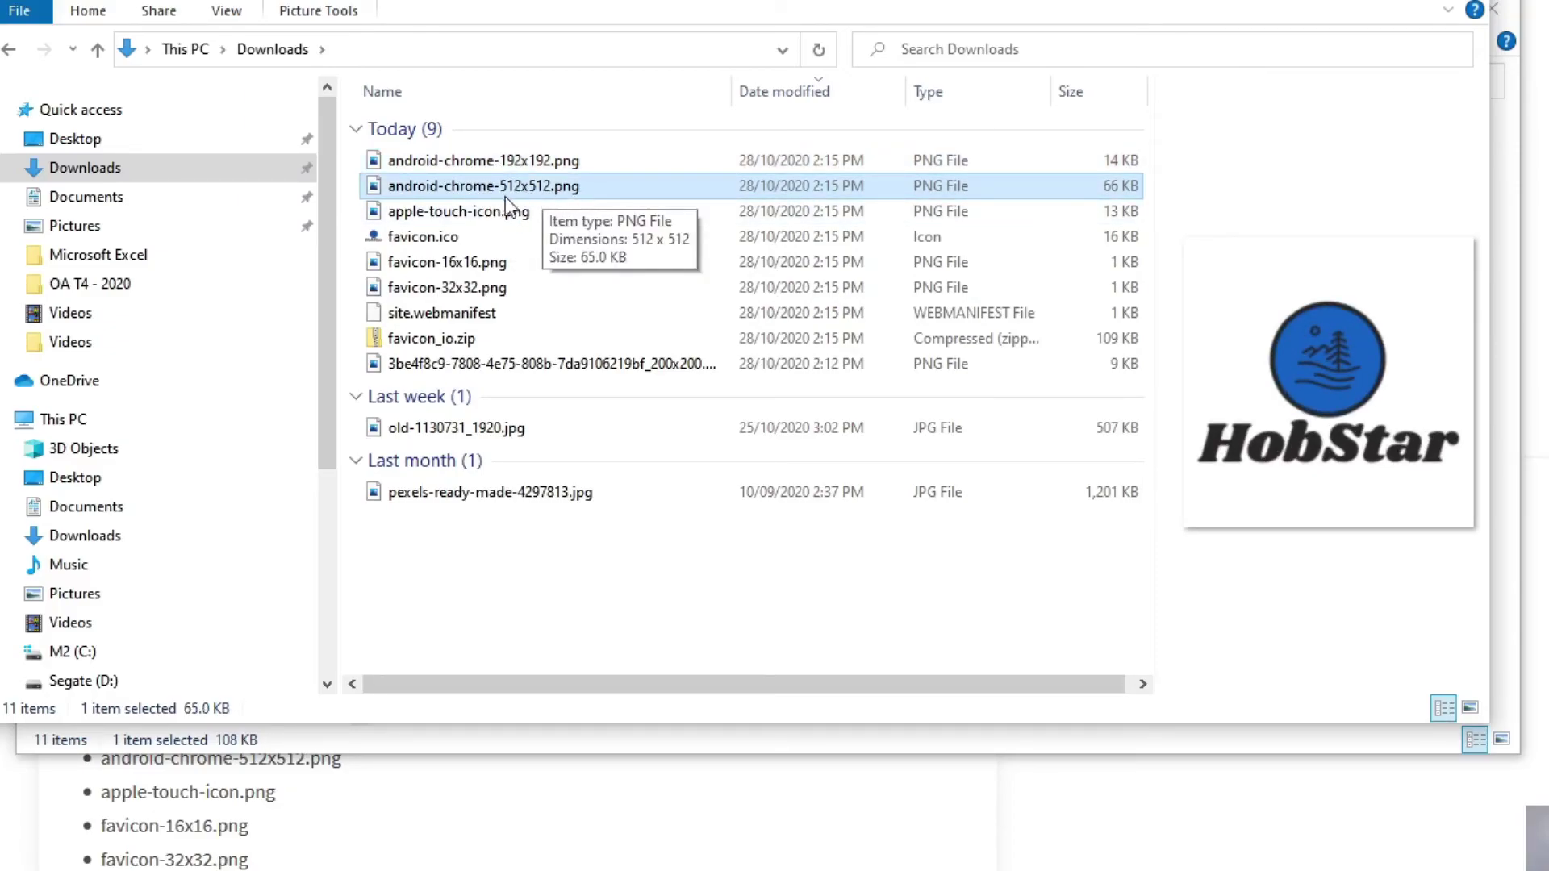
Preview apple-touch-icon.png, favicon.ico and the 16x16 and 32x32 favicon PNGs, look inside favicon_io.zip, and return to Downloads.
{"action": "left_click", "coordinate": [466, 208]}
{"action": "left_click", "coordinate": [450, 238]}
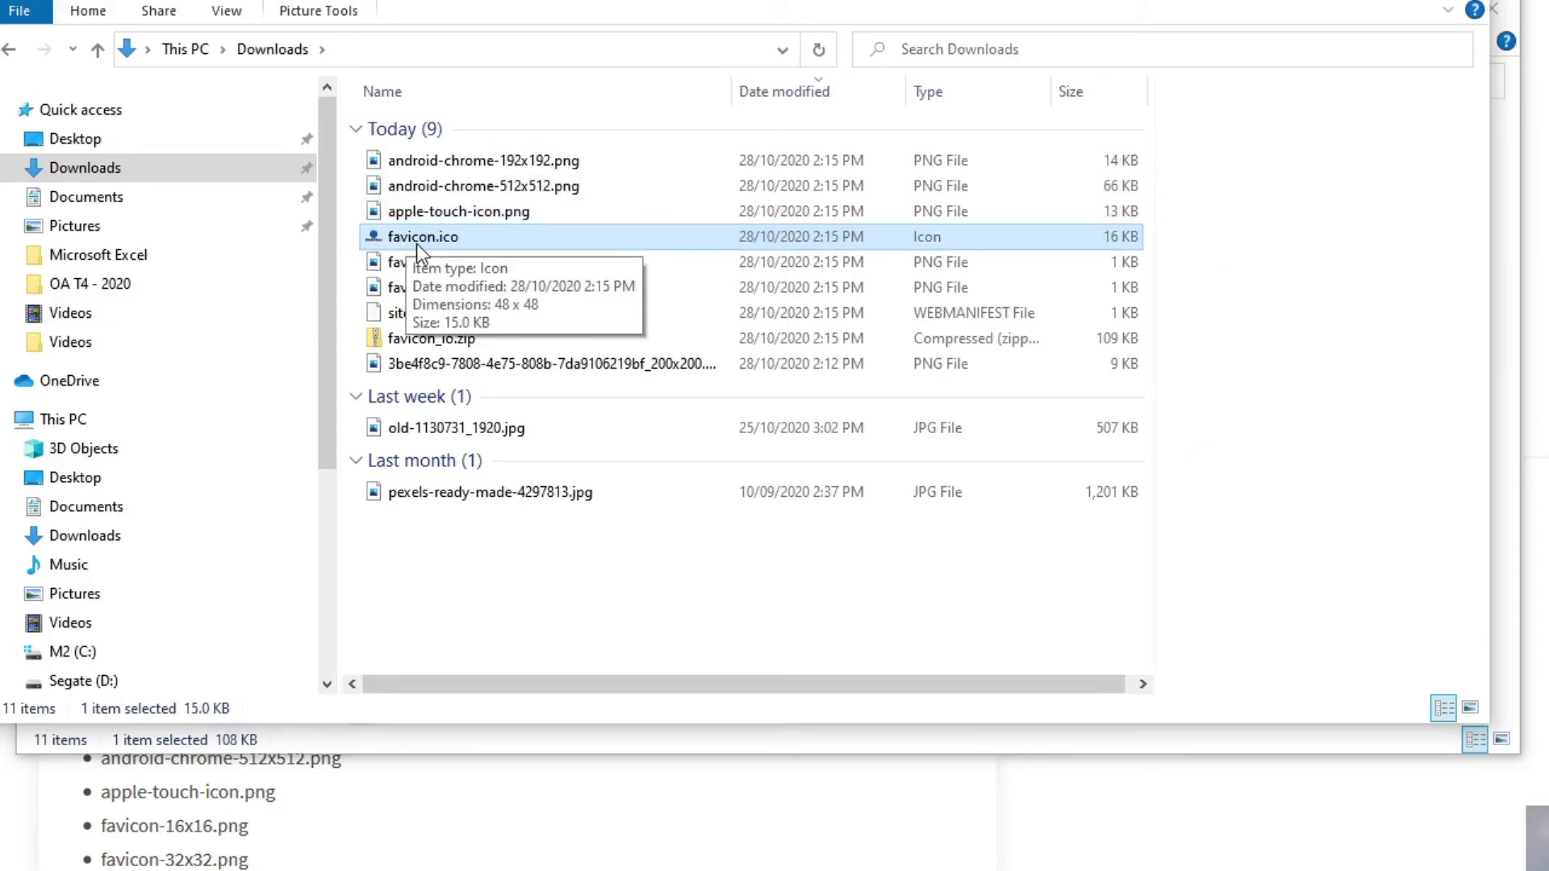
{"action": "left_click", "coordinate": [465, 266]}
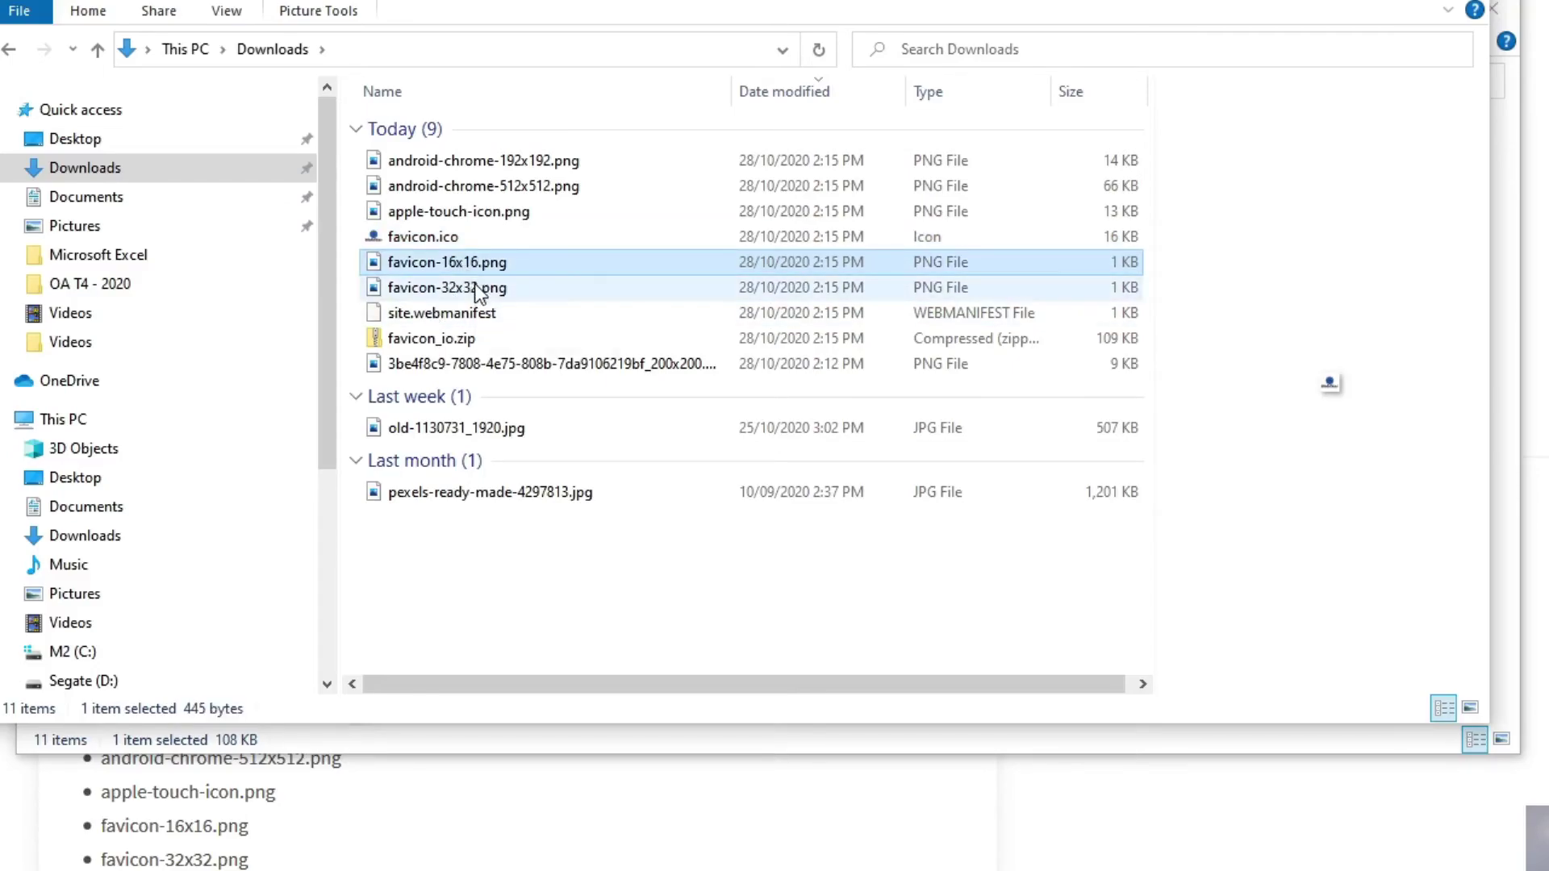
{"action": "left_click", "coordinate": [474, 289]}
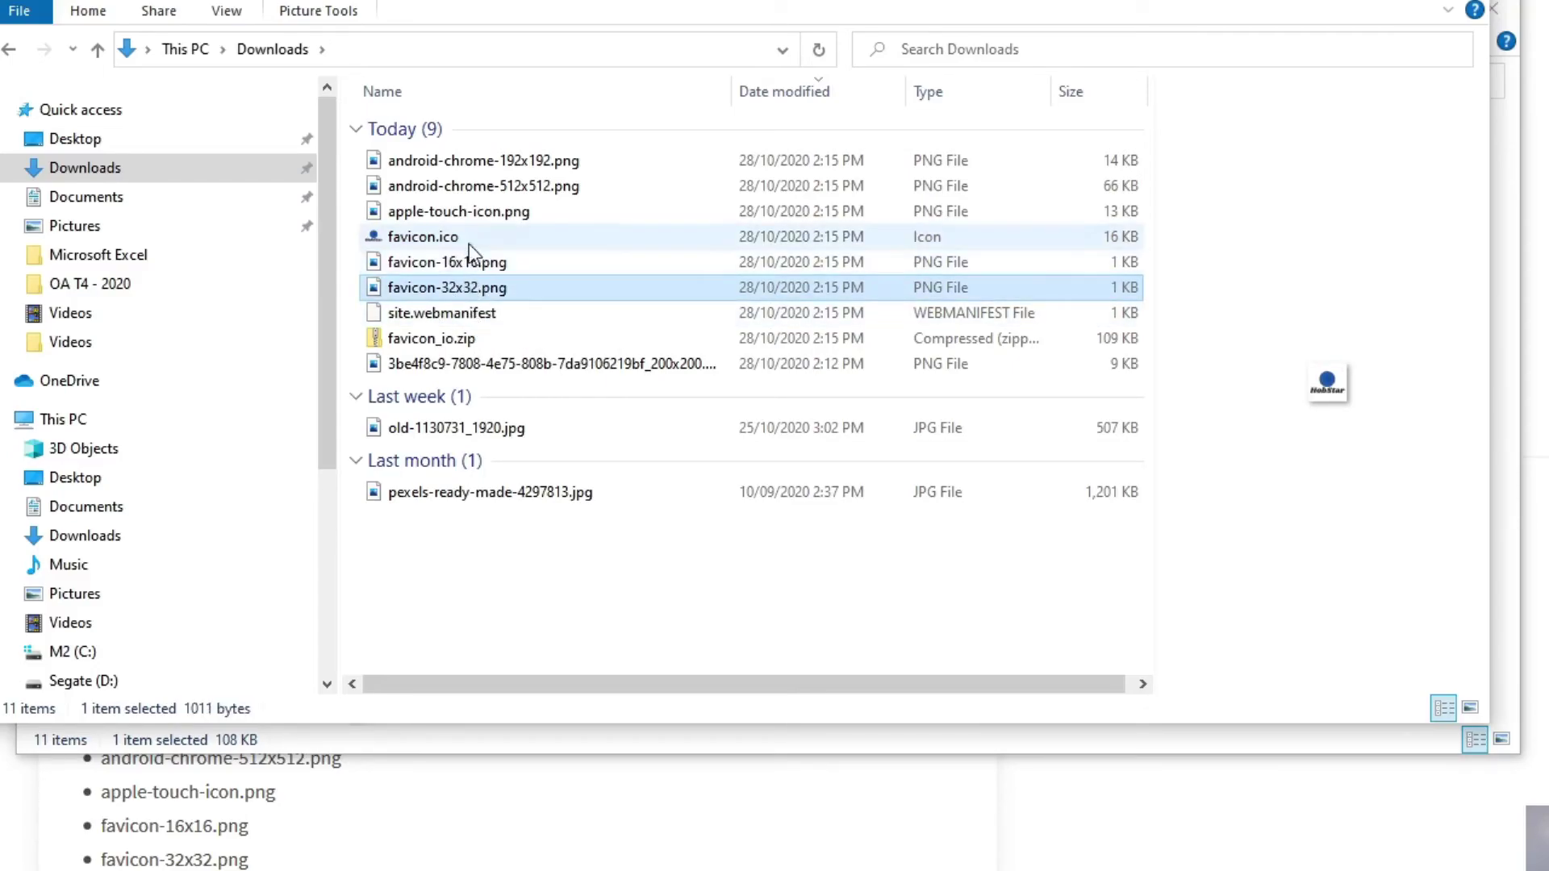
{"action": "double_click", "coordinate": [408, 338]}
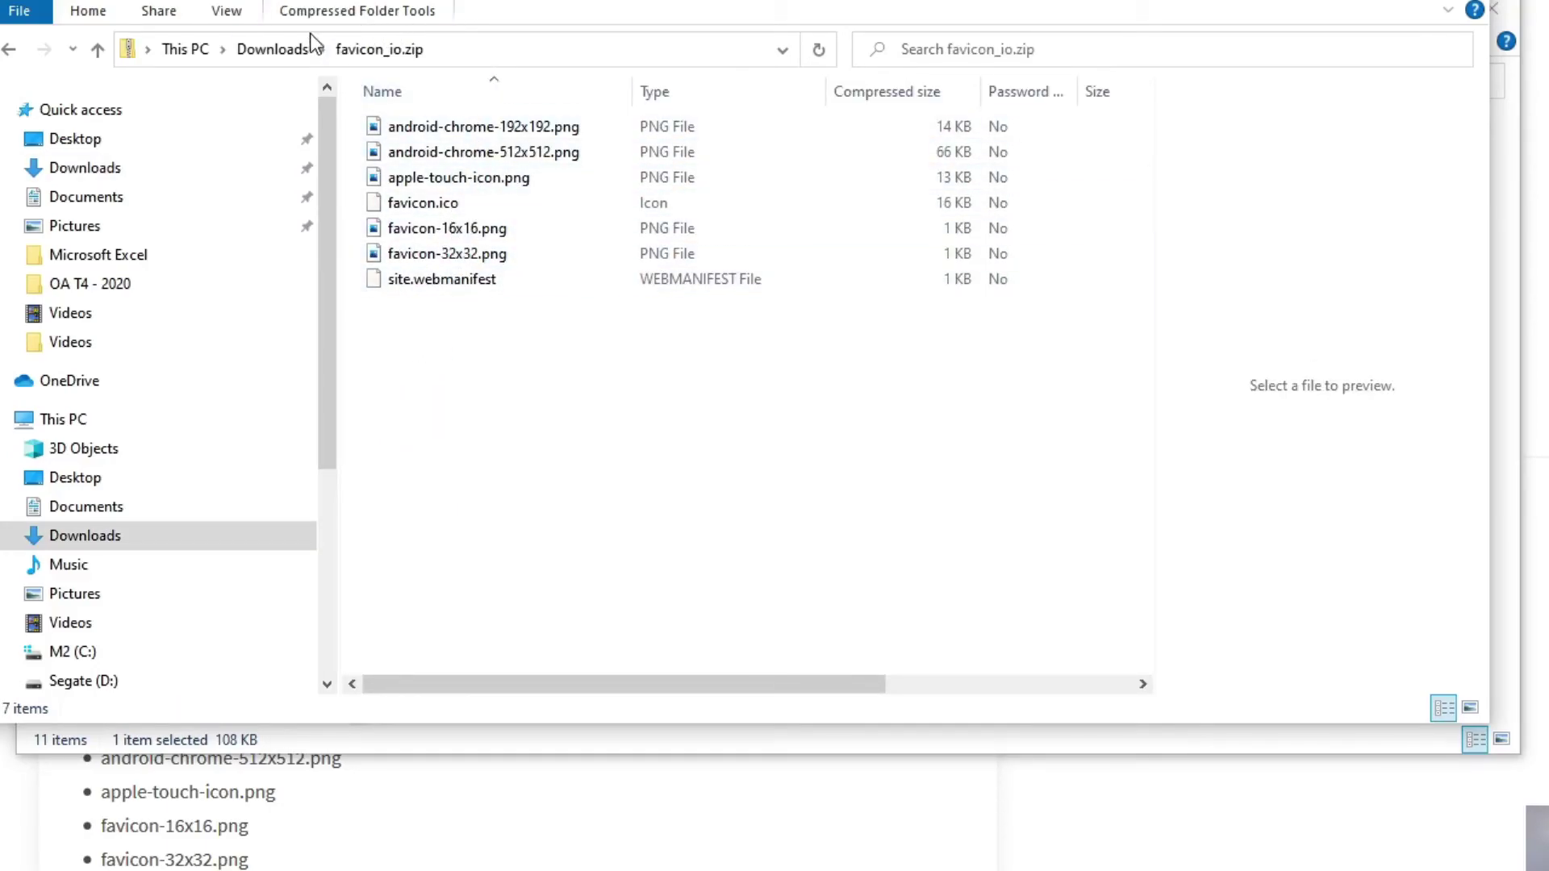
{"action": "left_click", "coordinate": [273, 48]}
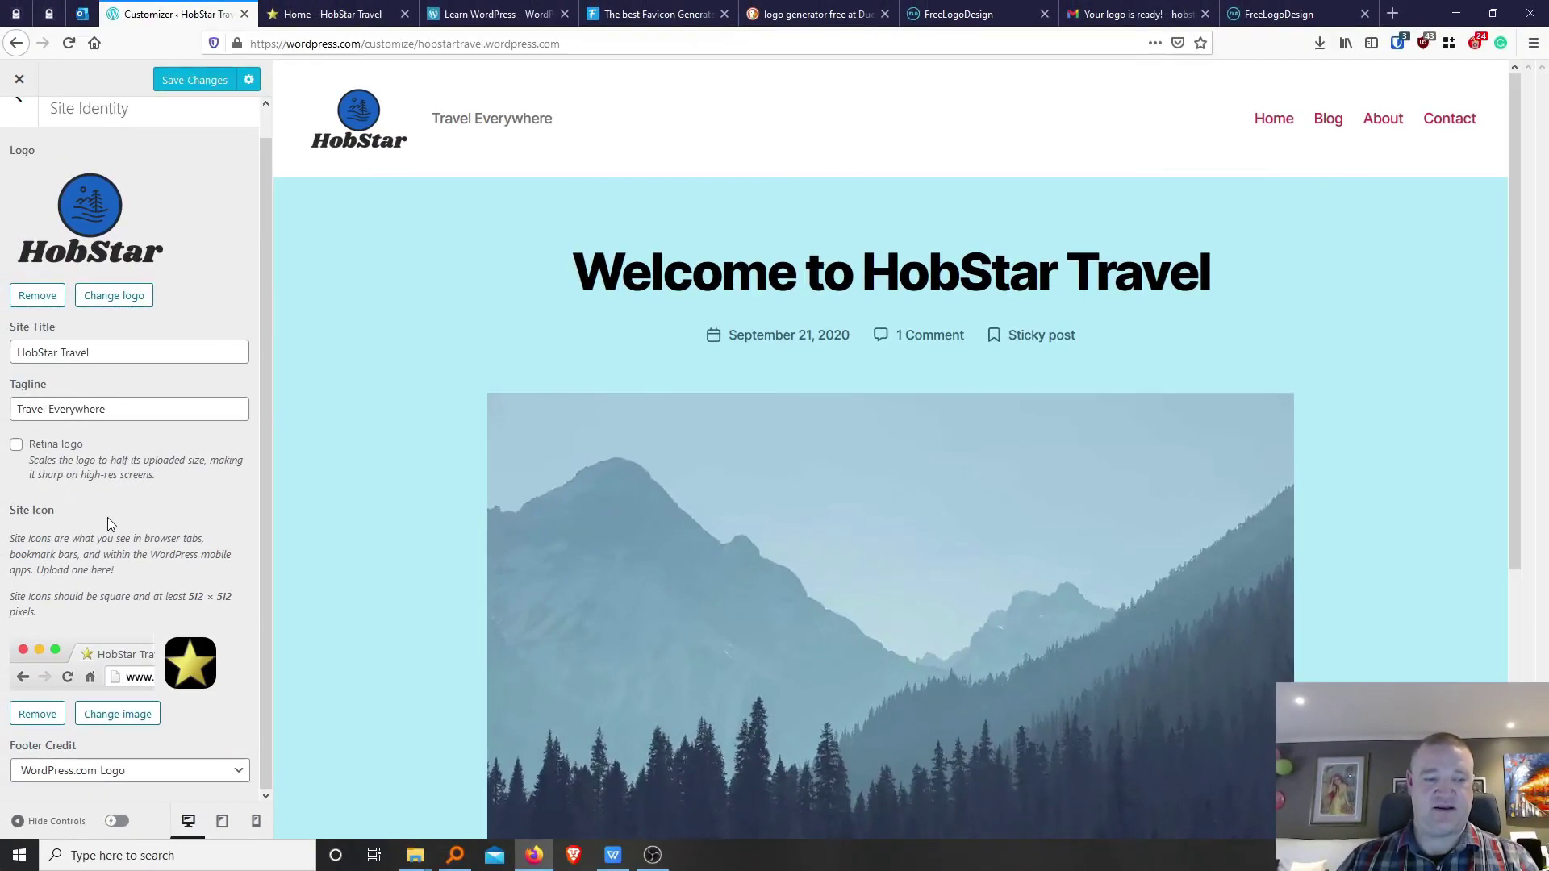
Try to upload favicon.ico from the Downloads folder as the replacement site icon in the WordPress Customizer.
{"action": "left_click", "coordinate": [119, 715]}
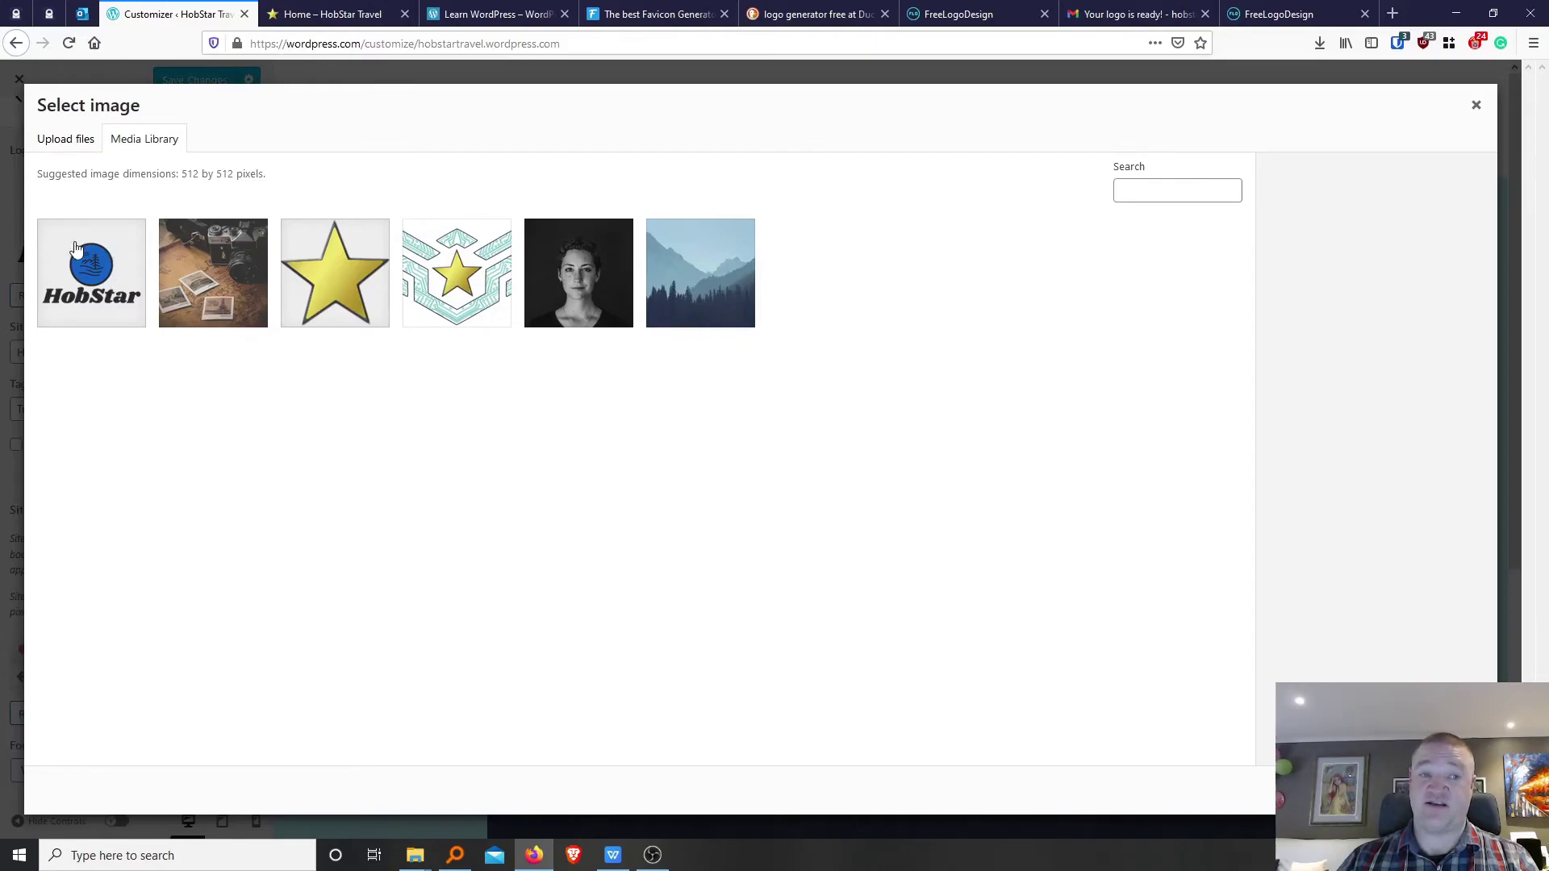
{"action": "left_click", "coordinate": [70, 146]}
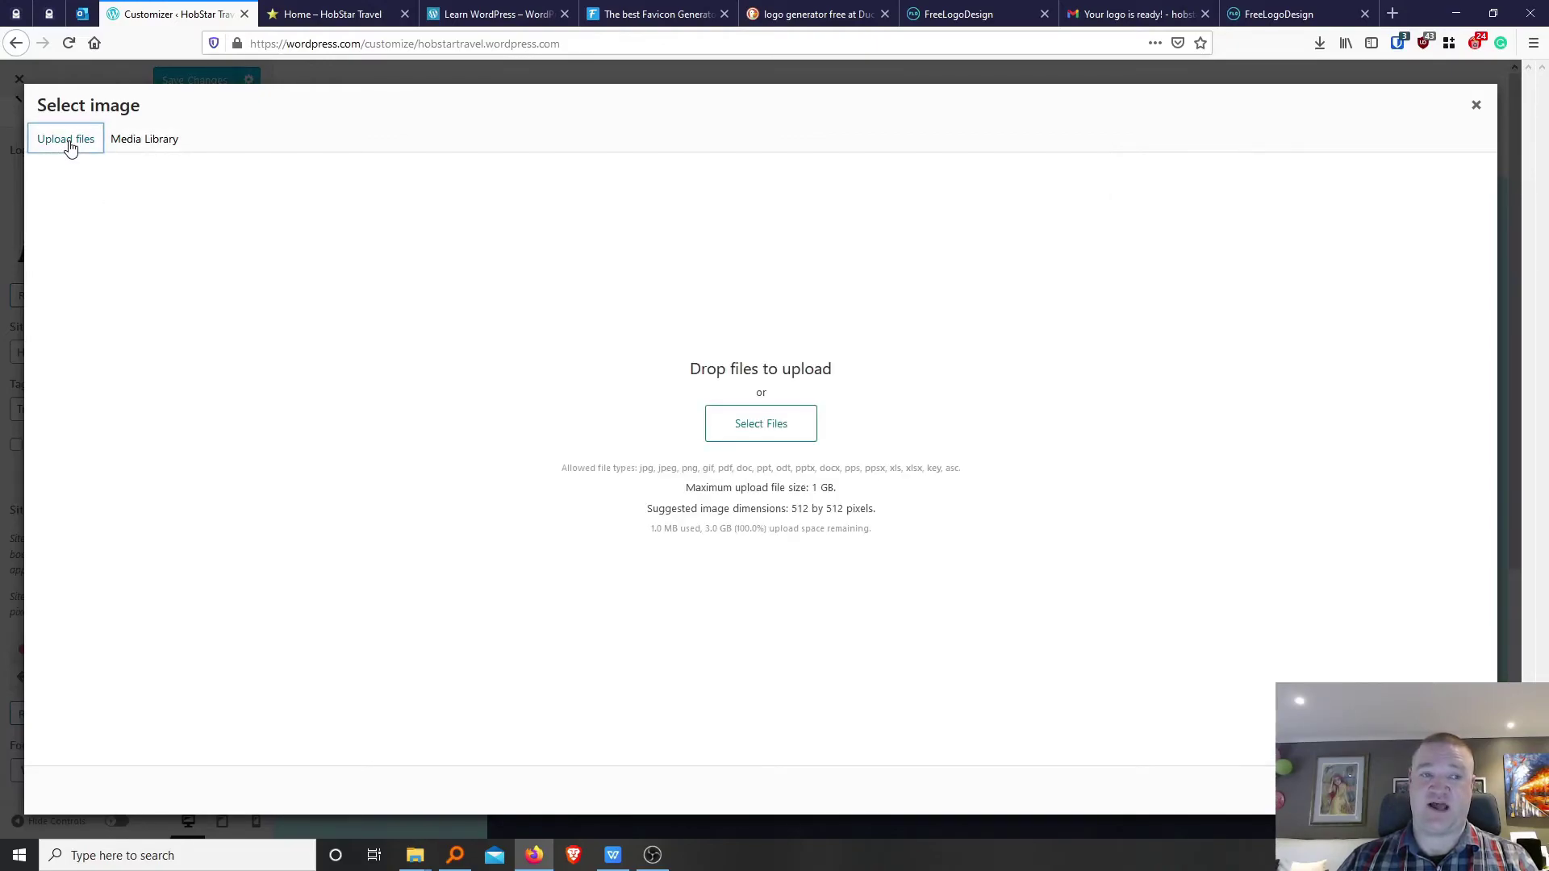
{"action": "left_click", "coordinate": [755, 425]}
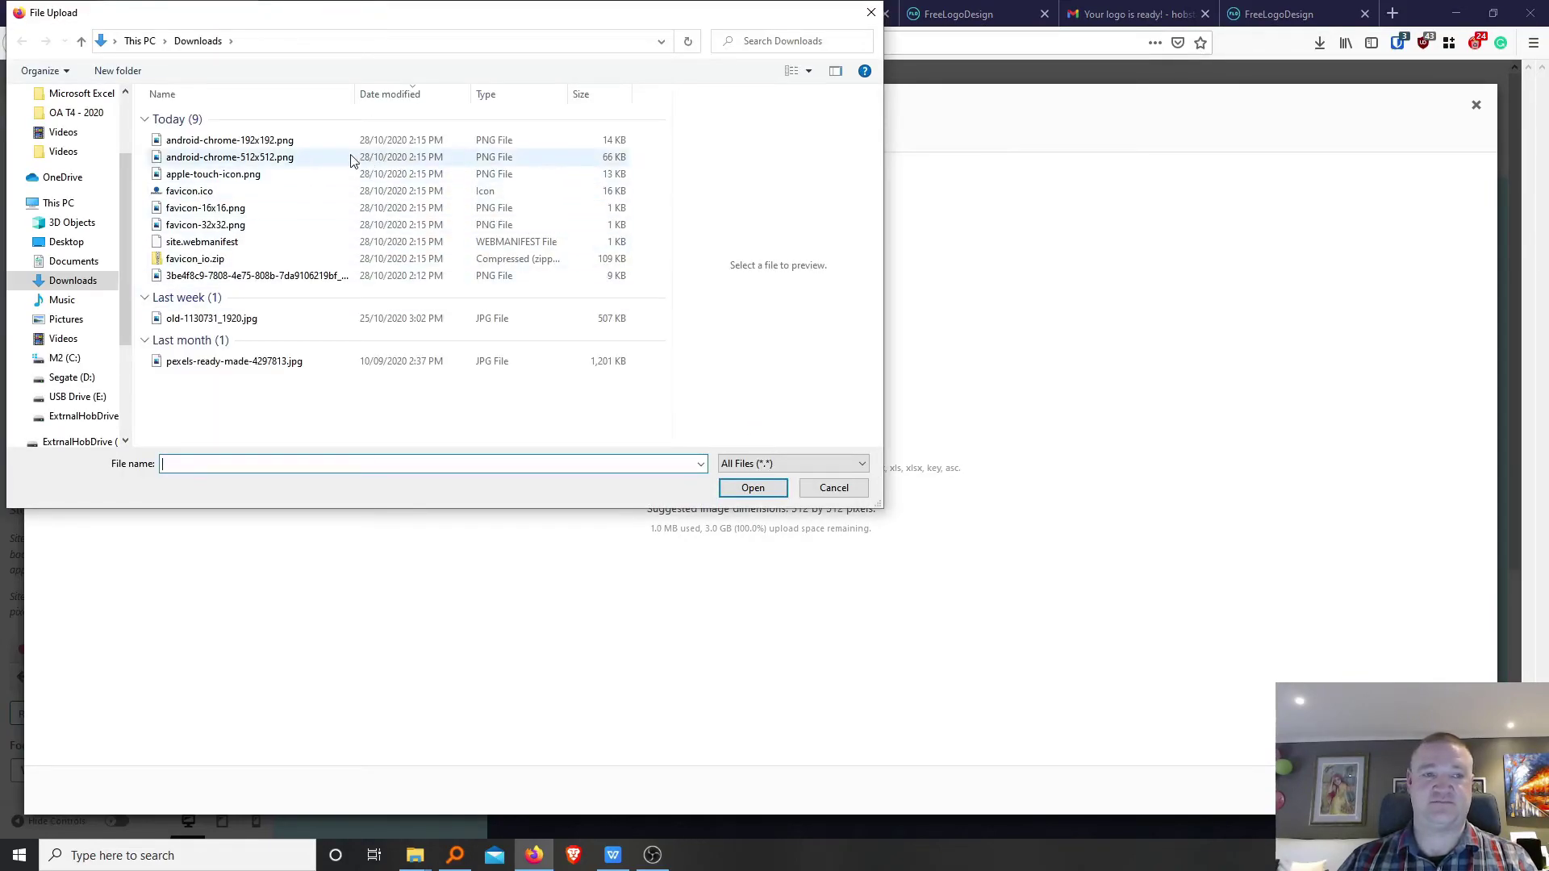
{"action": "left_click", "coordinate": [200, 192]}
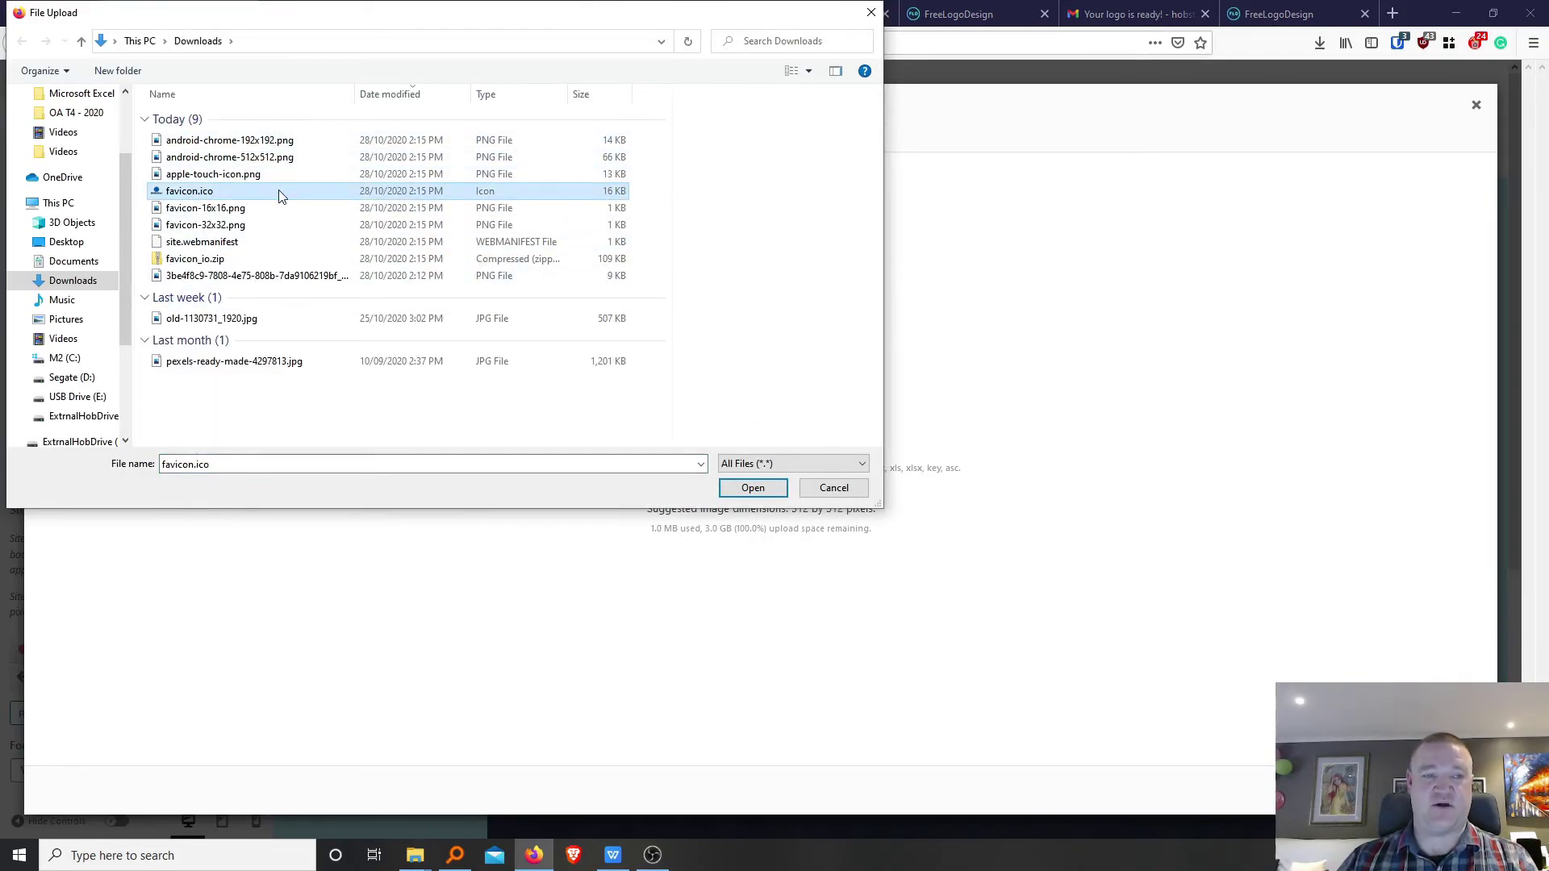
{"action": "left_click", "coordinate": [750, 488]}
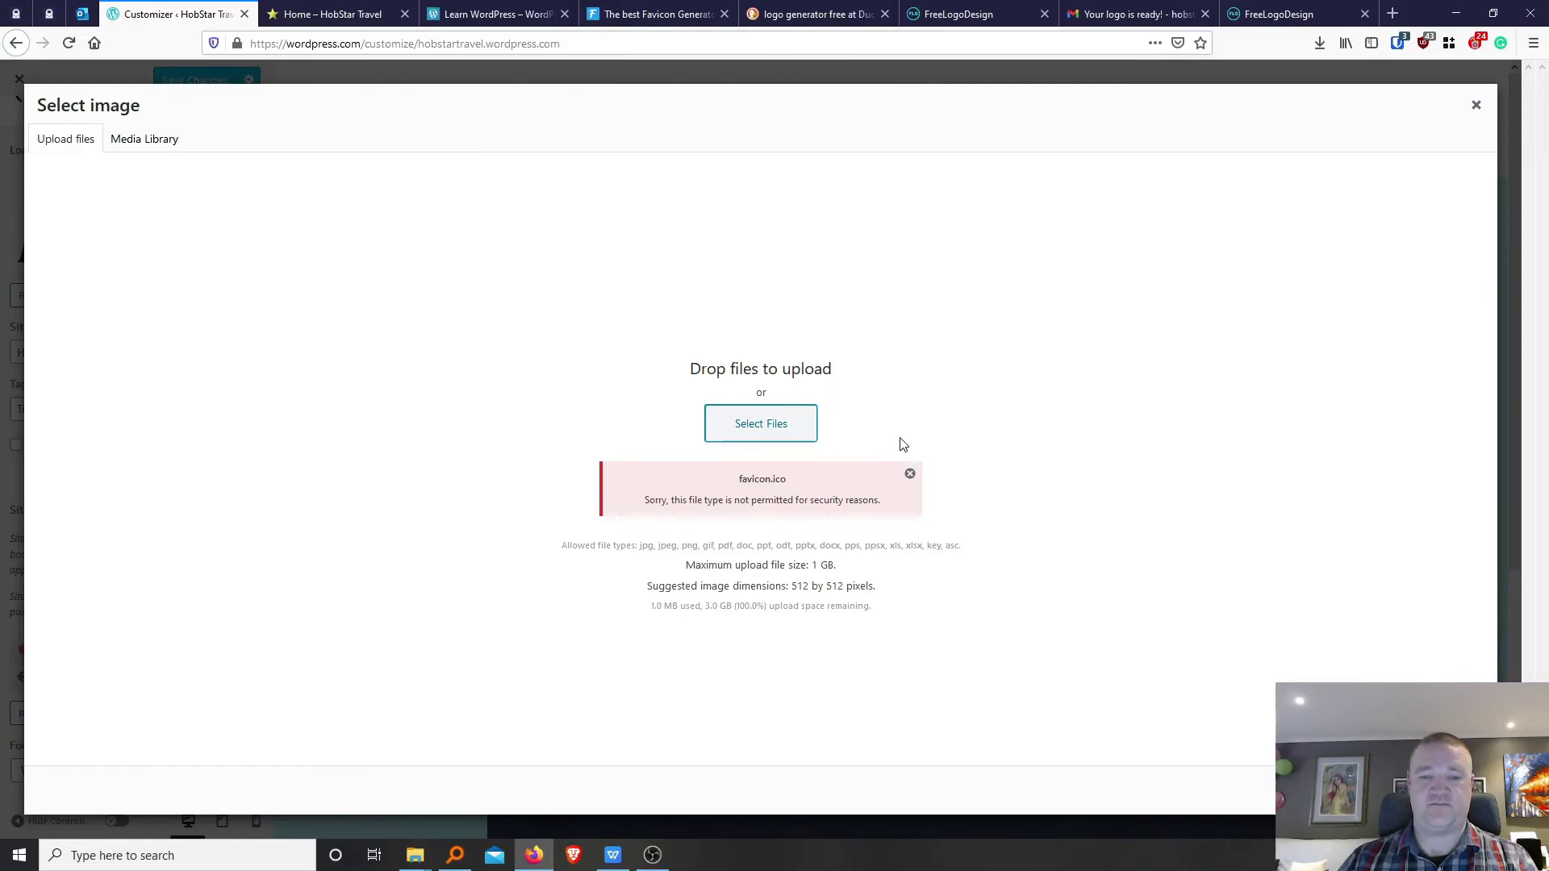
{"action": "left_click", "coordinate": [911, 477]}
Preview the generated PNG icons in the Downloads folder and upload android-chrome-192x192.png as the new site icon image.
{"action": "left_click", "coordinate": [737, 431]}
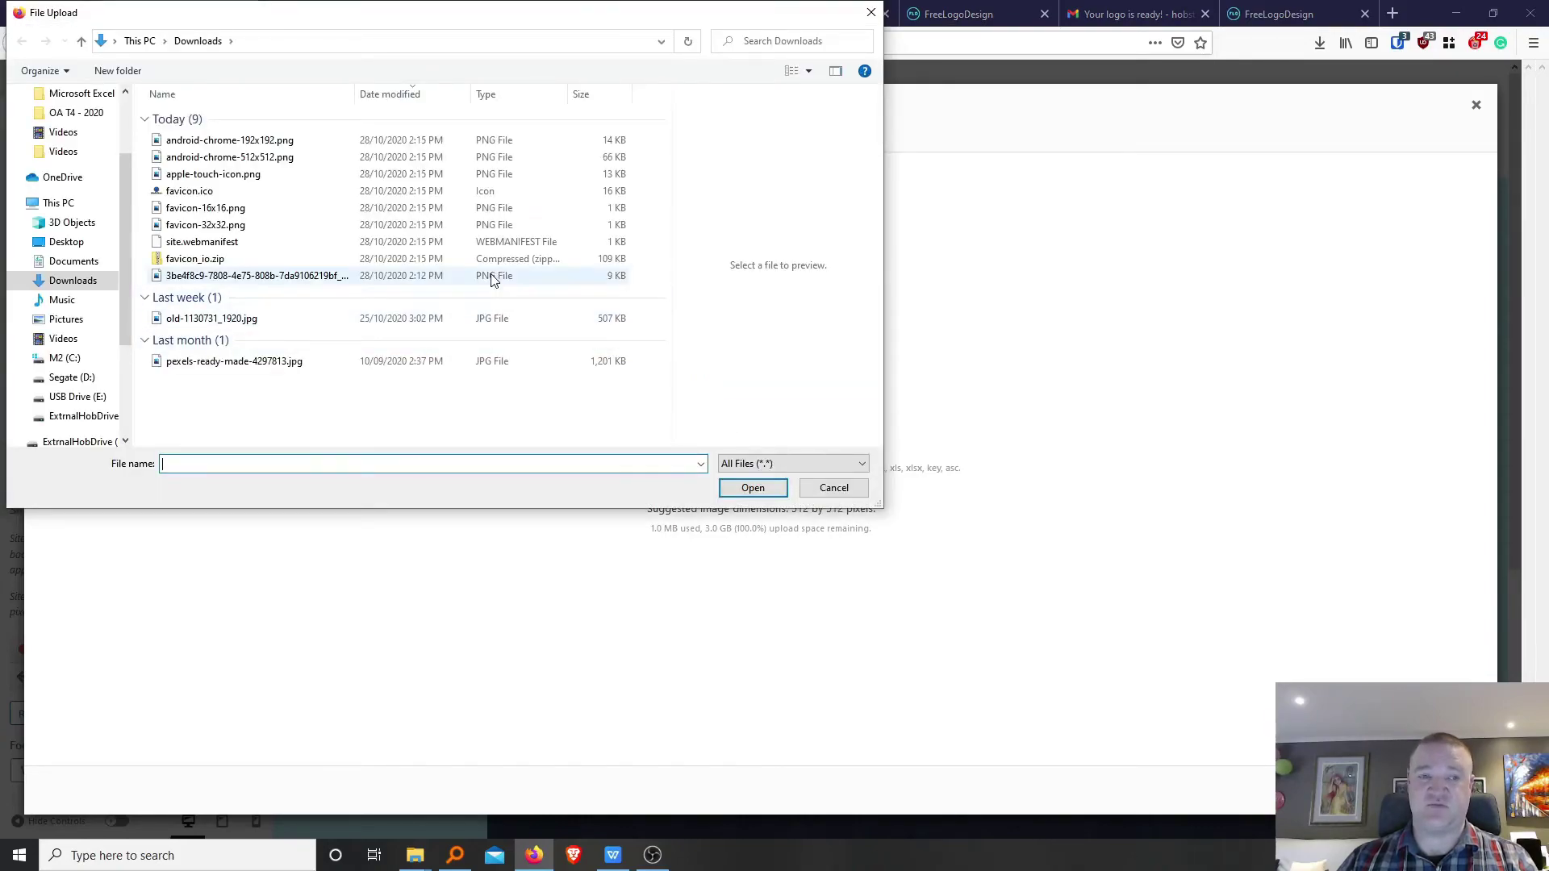
{"action": "left_click", "coordinate": [252, 144]}
{"action": "left_click", "coordinate": [251, 157]}
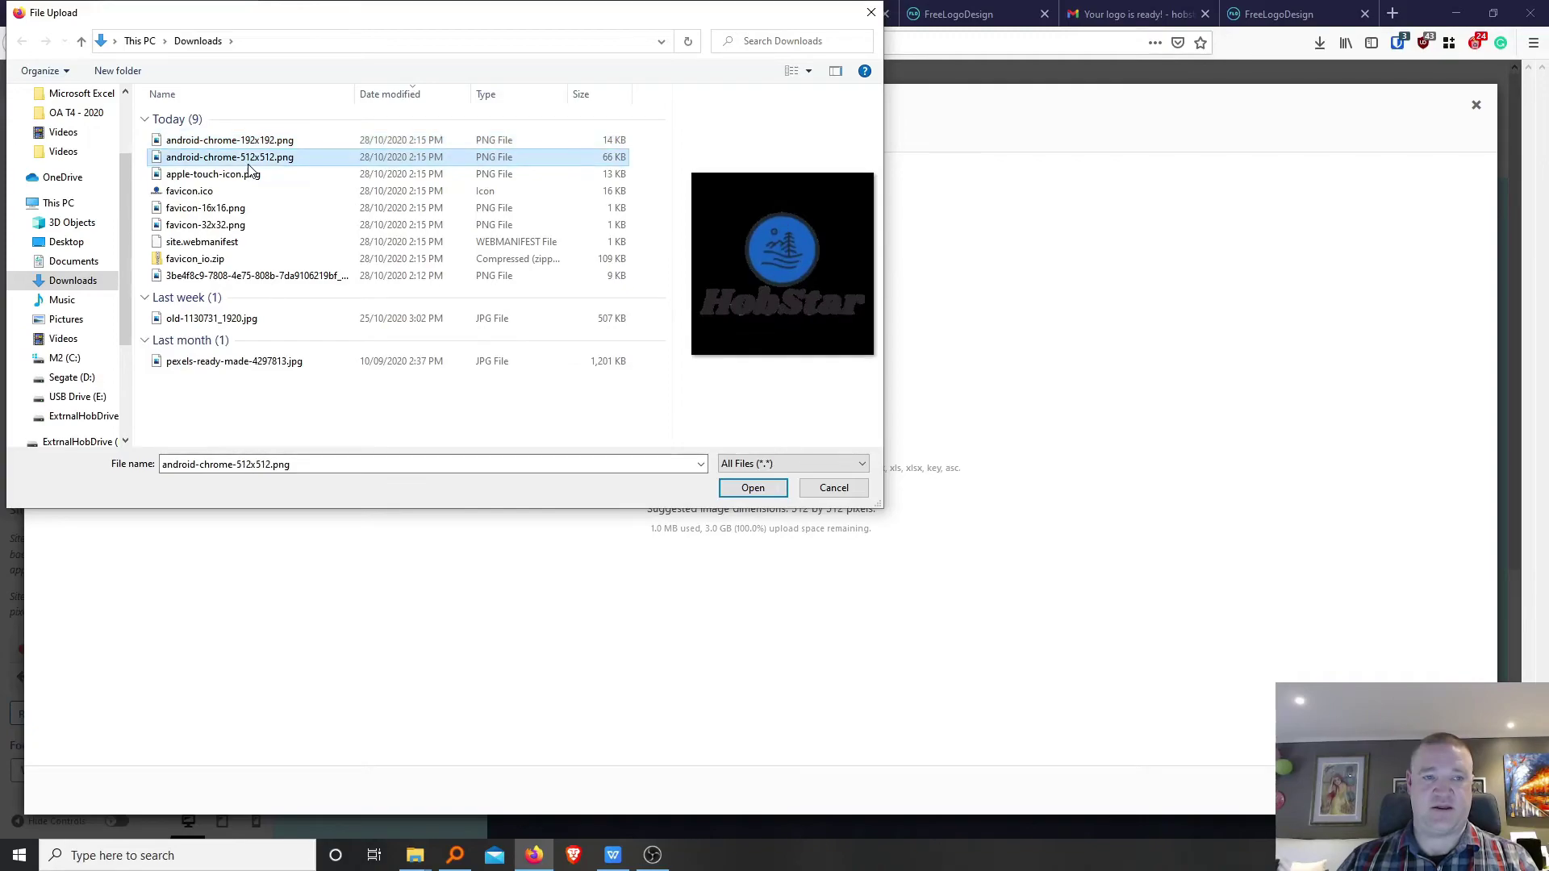
{"action": "left_click", "coordinate": [234, 174]}
{"action": "left_click", "coordinate": [211, 191]}
{"action": "left_click", "coordinate": [218, 209]}
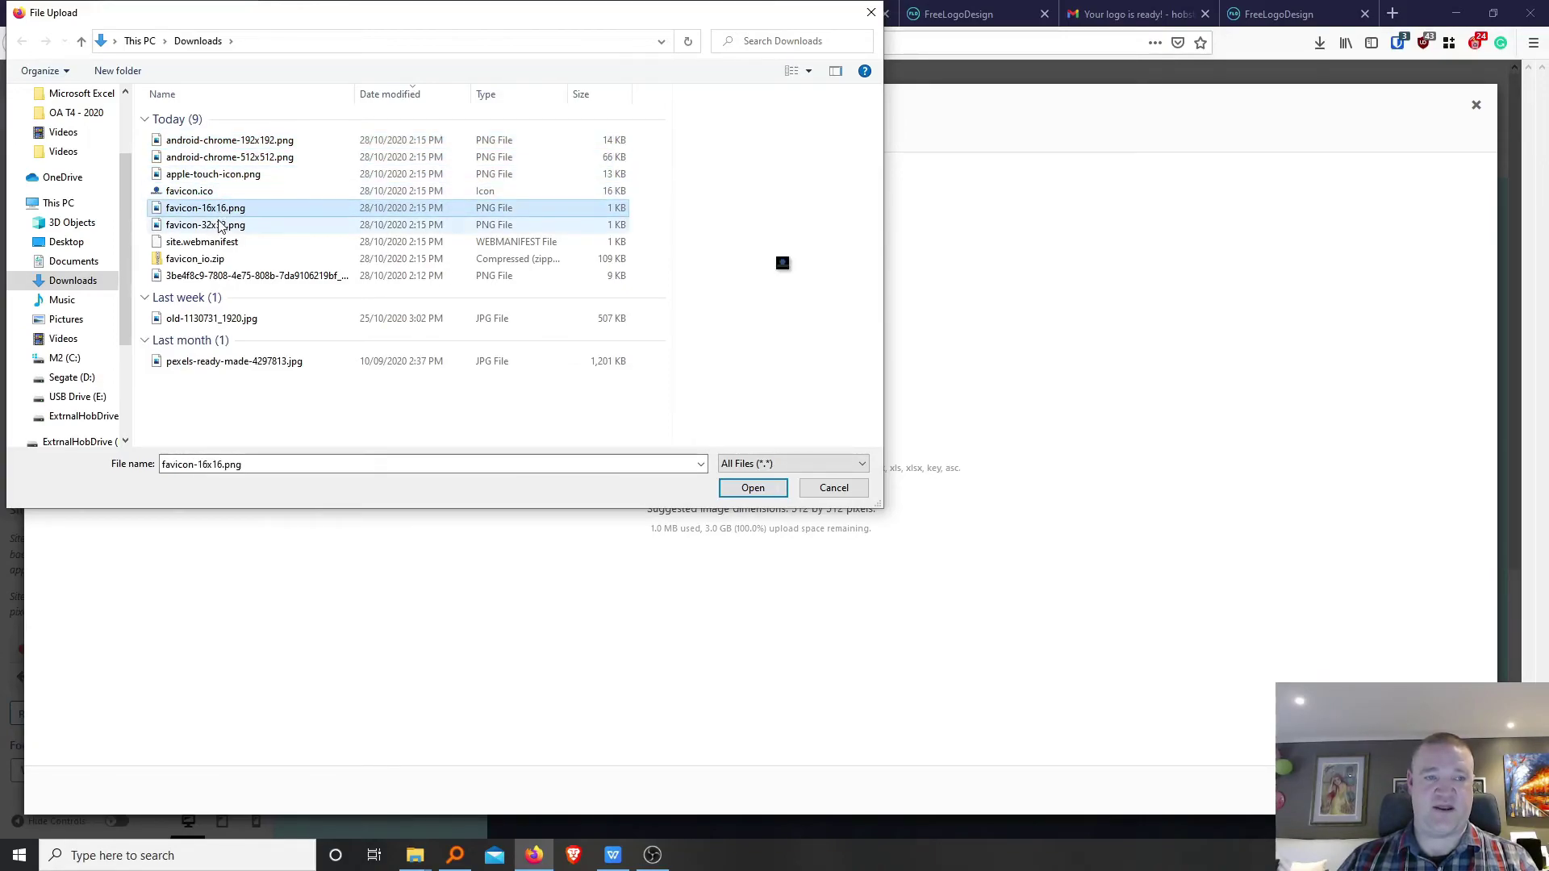
{"action": "left_click", "coordinate": [220, 225]}
{"action": "left_click", "coordinate": [218, 141]}
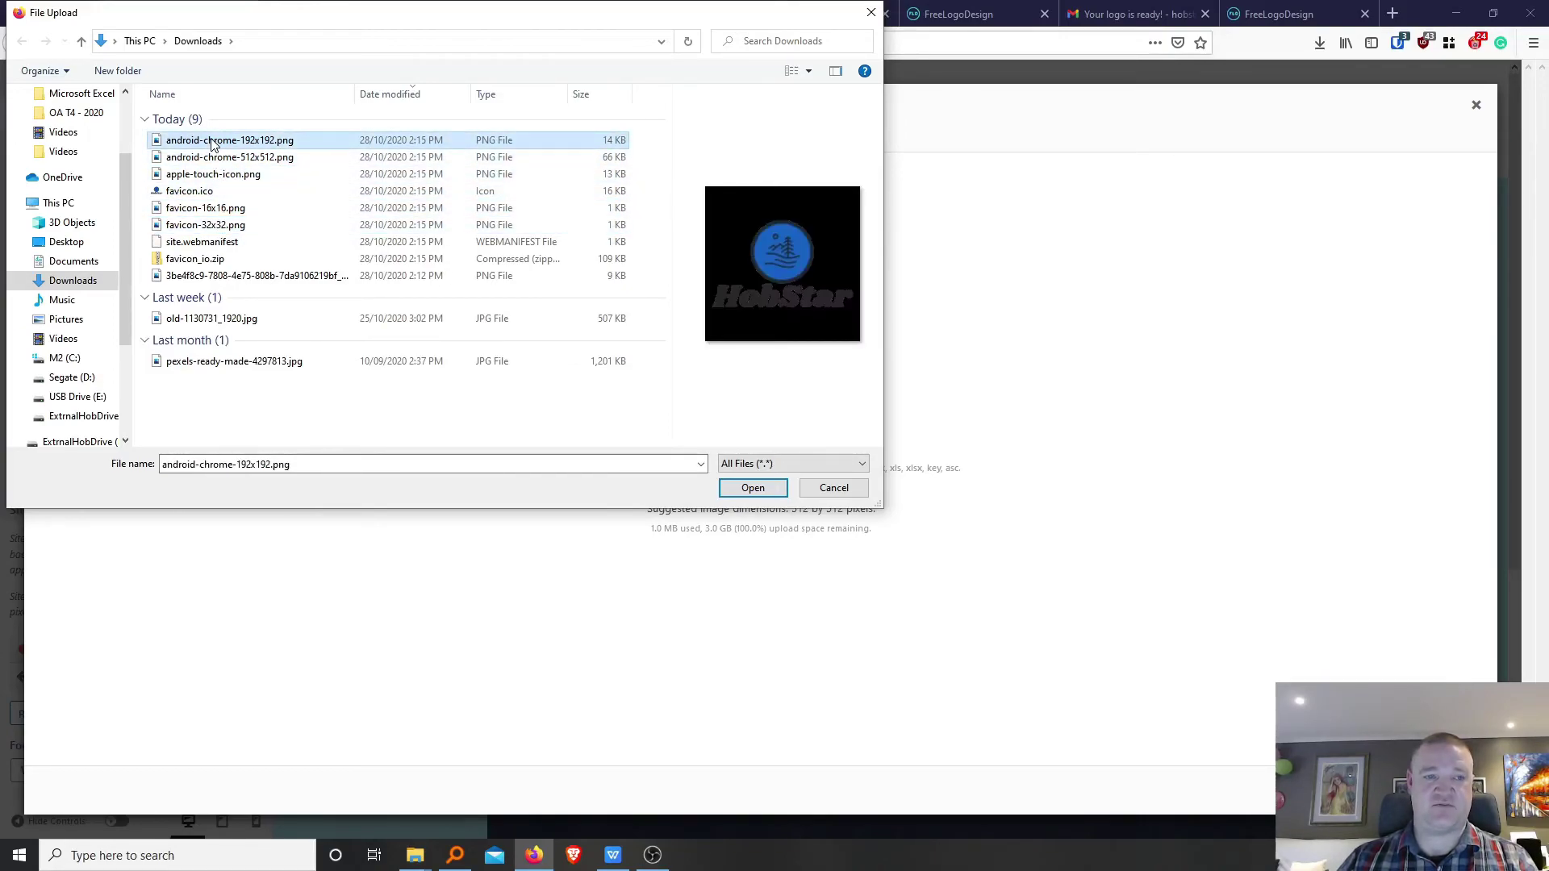
{"action": "left_click", "coordinate": [753, 493]}
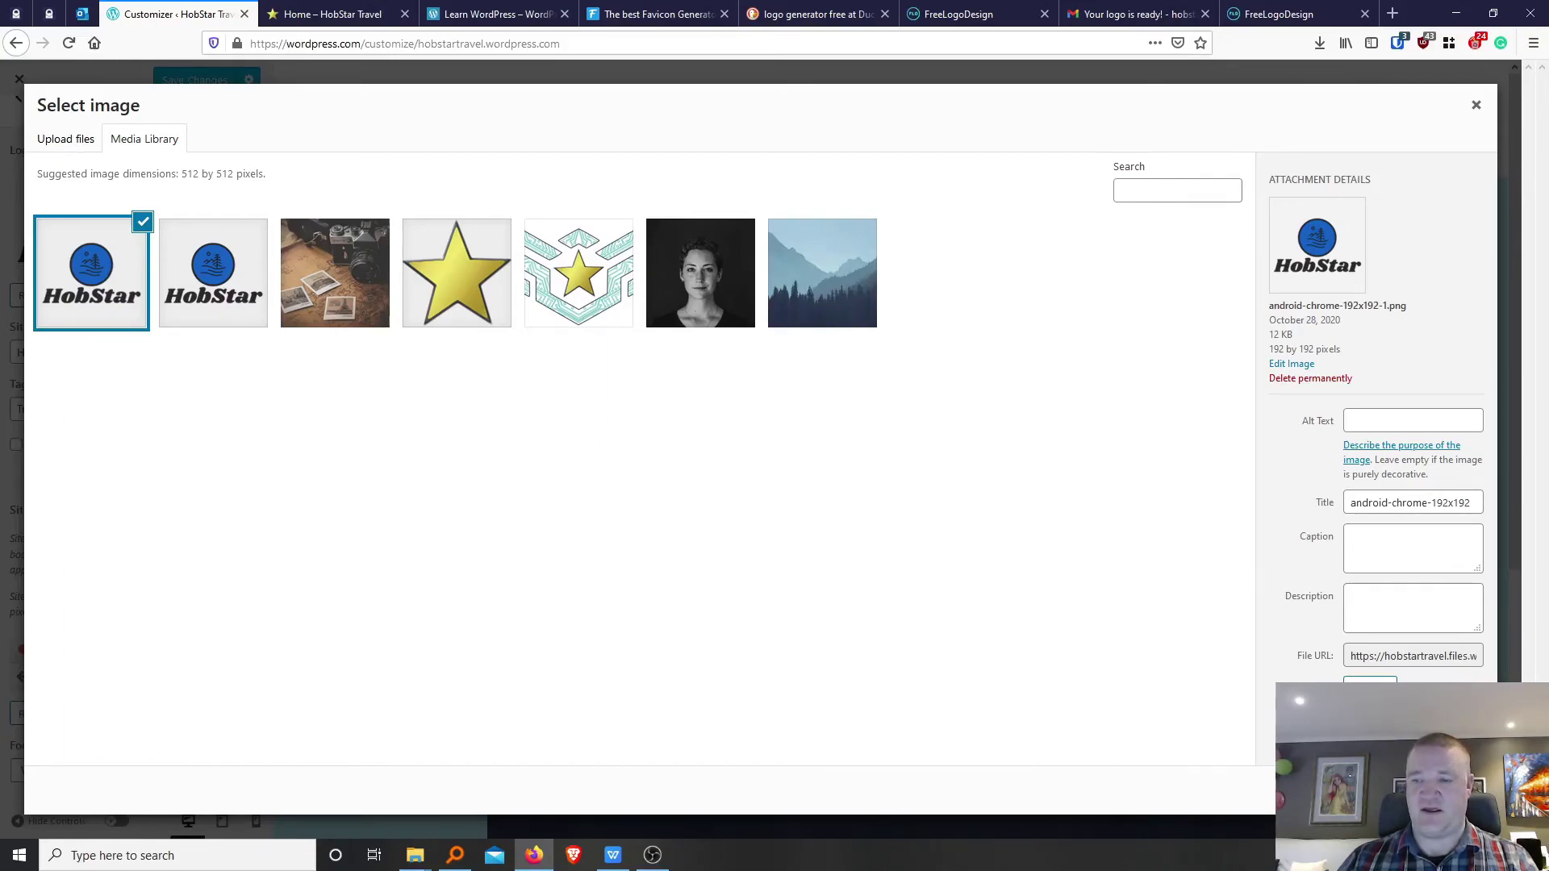
Set the uploaded 192x192 HobStar image as the site icon with its full-image crop, and save the Customizer changes.
{"action": "left_click", "coordinate": [1445, 789]}
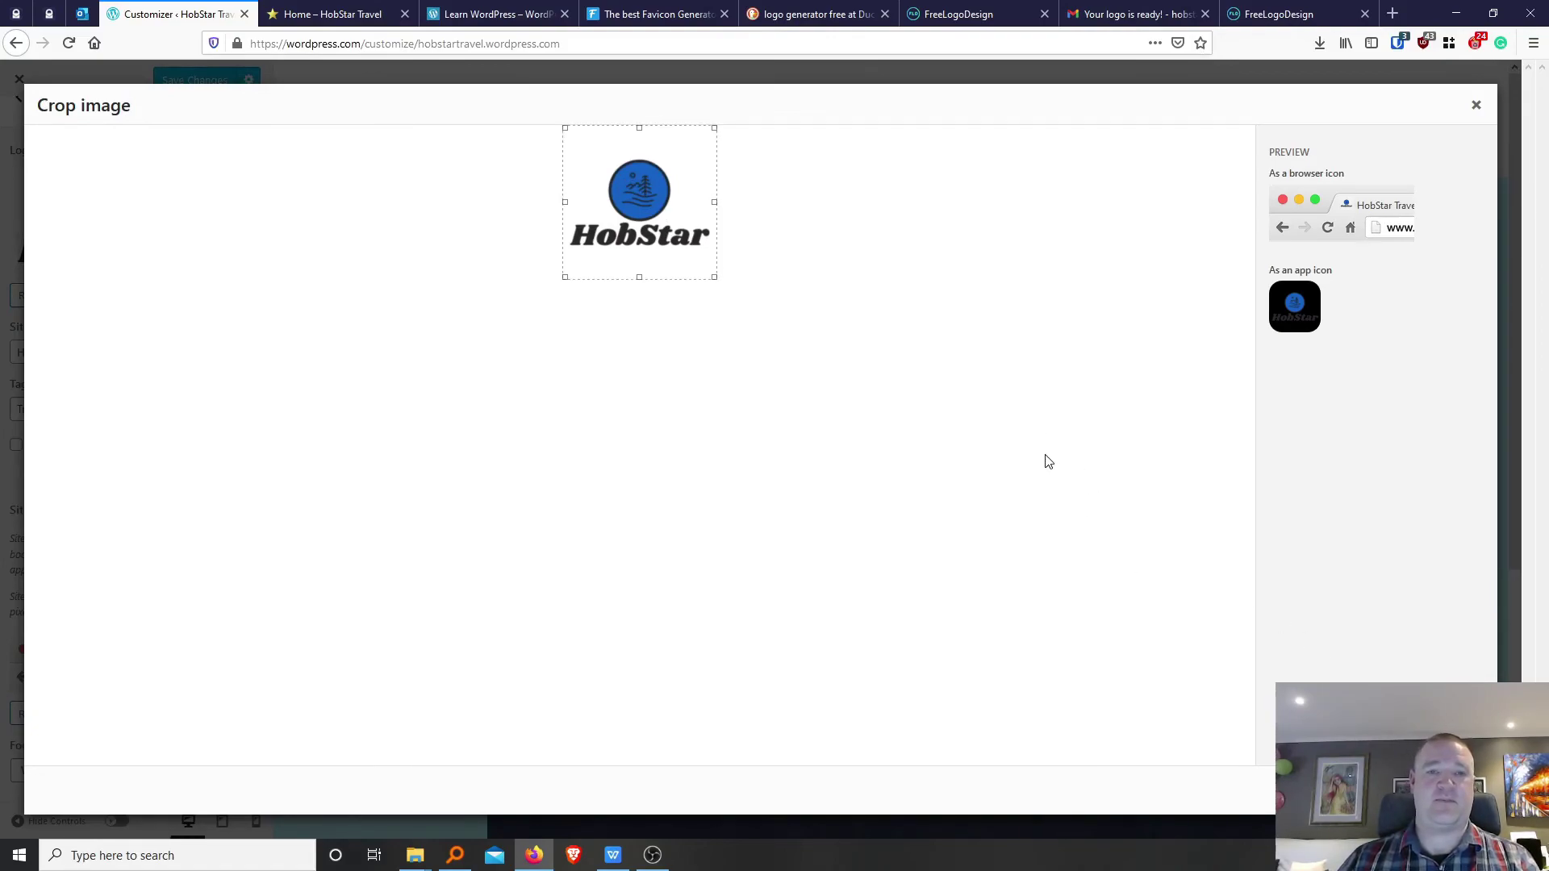
{"action": "left_click", "coordinate": [1446, 791]}
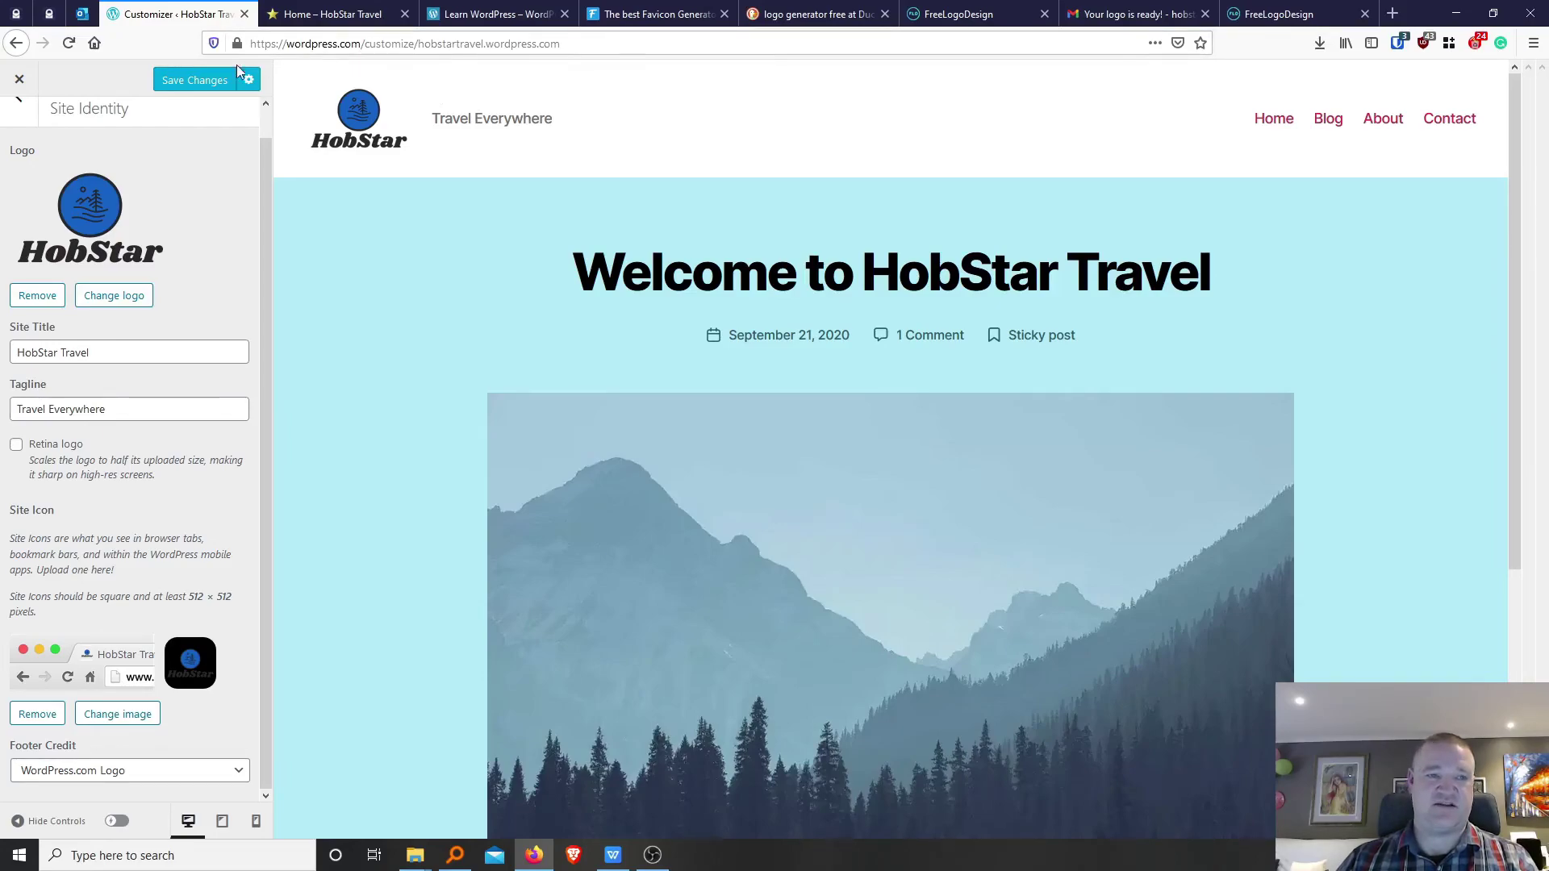
{"action": "scroll", "coordinate": [200, 163], "scroll_direction": "up", "scroll_amount": 1}
{"action": "scroll", "coordinate": [200, 163], "scroll_direction": "up", "scroll_amount": 1}
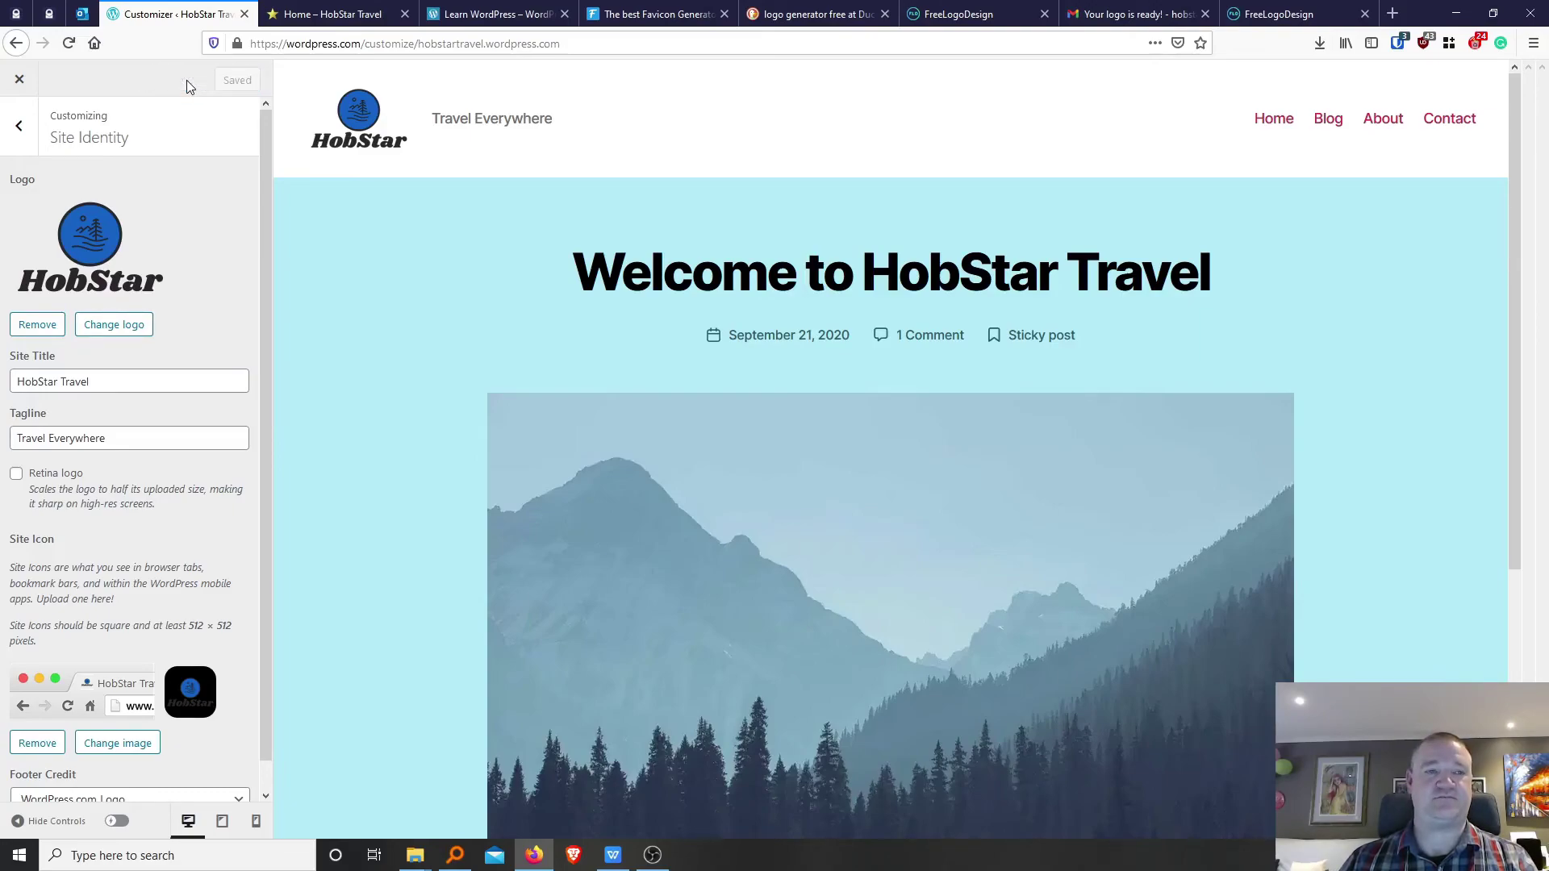
Leave Site Identity, close the Customizer, and view hobstartravel.wordpress.com in a new browser tab.
{"action": "left_click", "coordinate": [21, 129]}
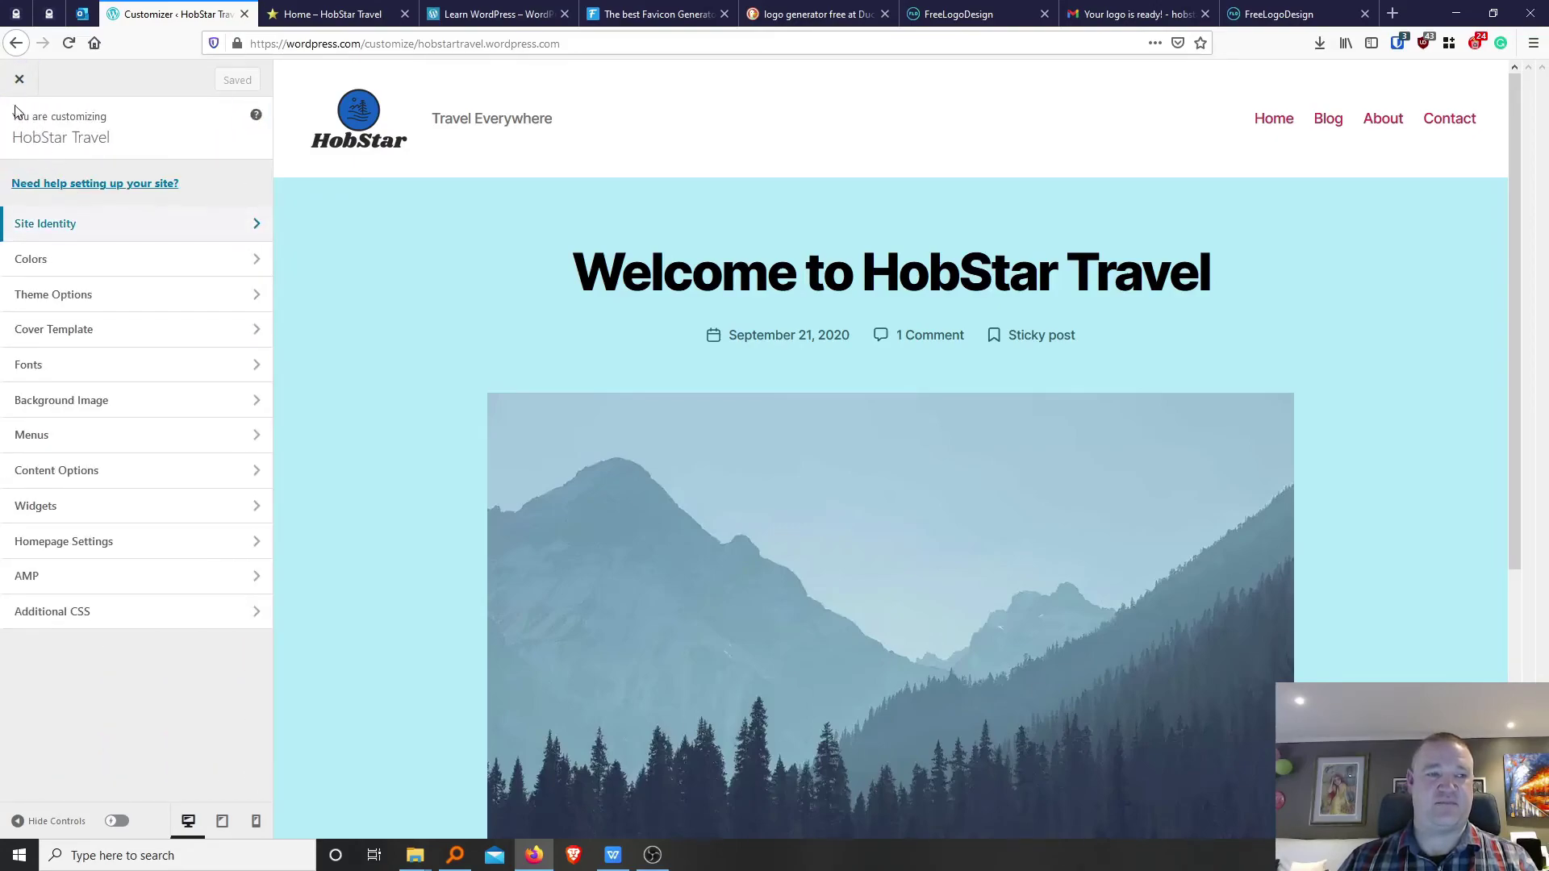
{"action": "left_click", "coordinate": [21, 83]}
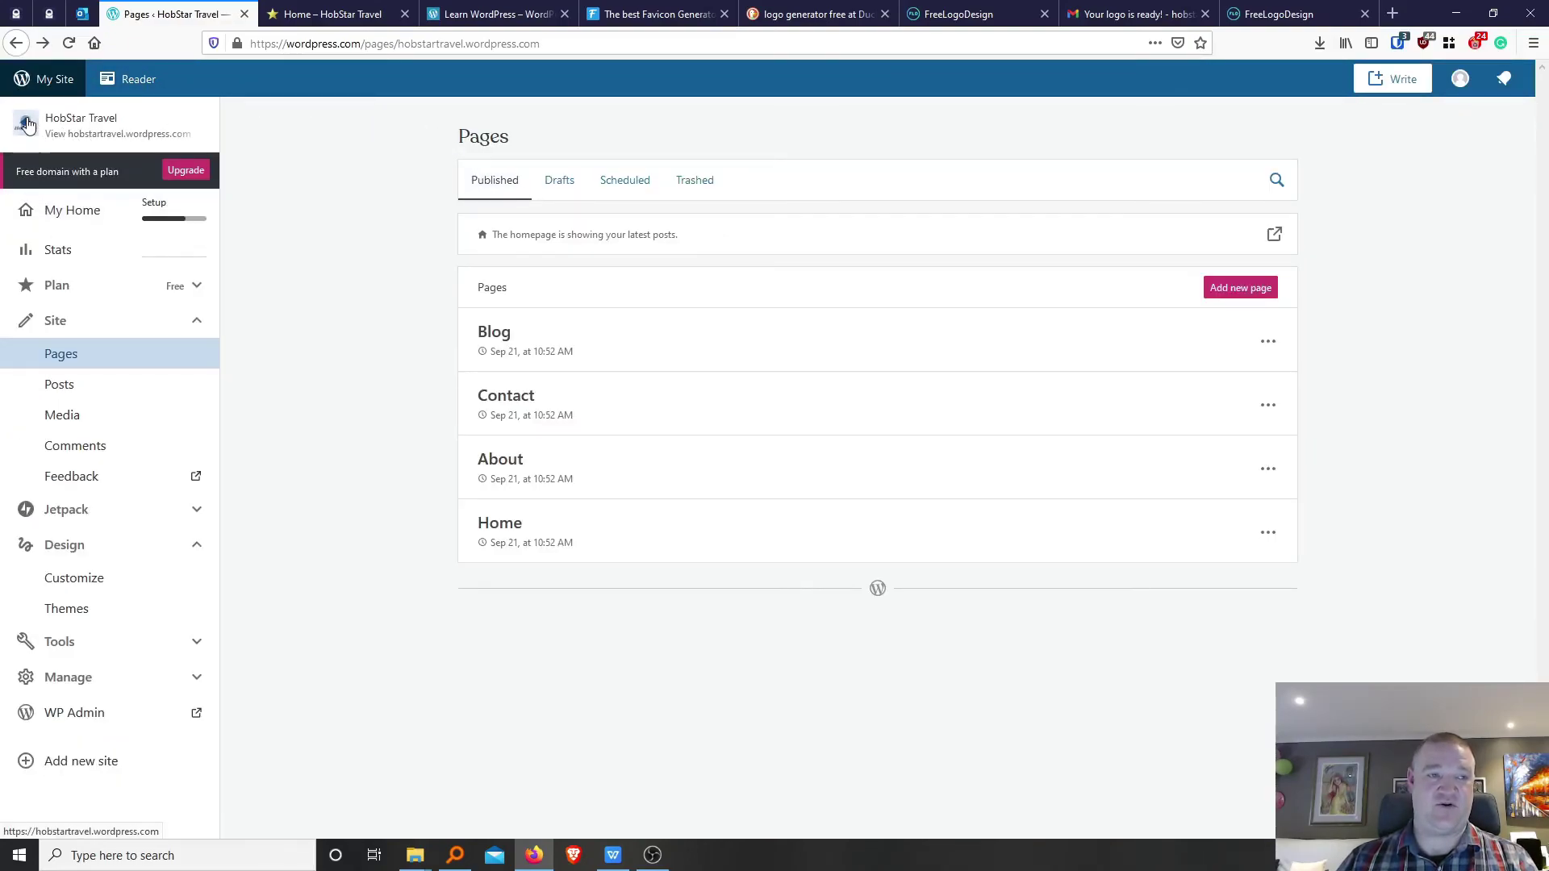
{"action": "middle_click", "coordinate": [103, 128]}
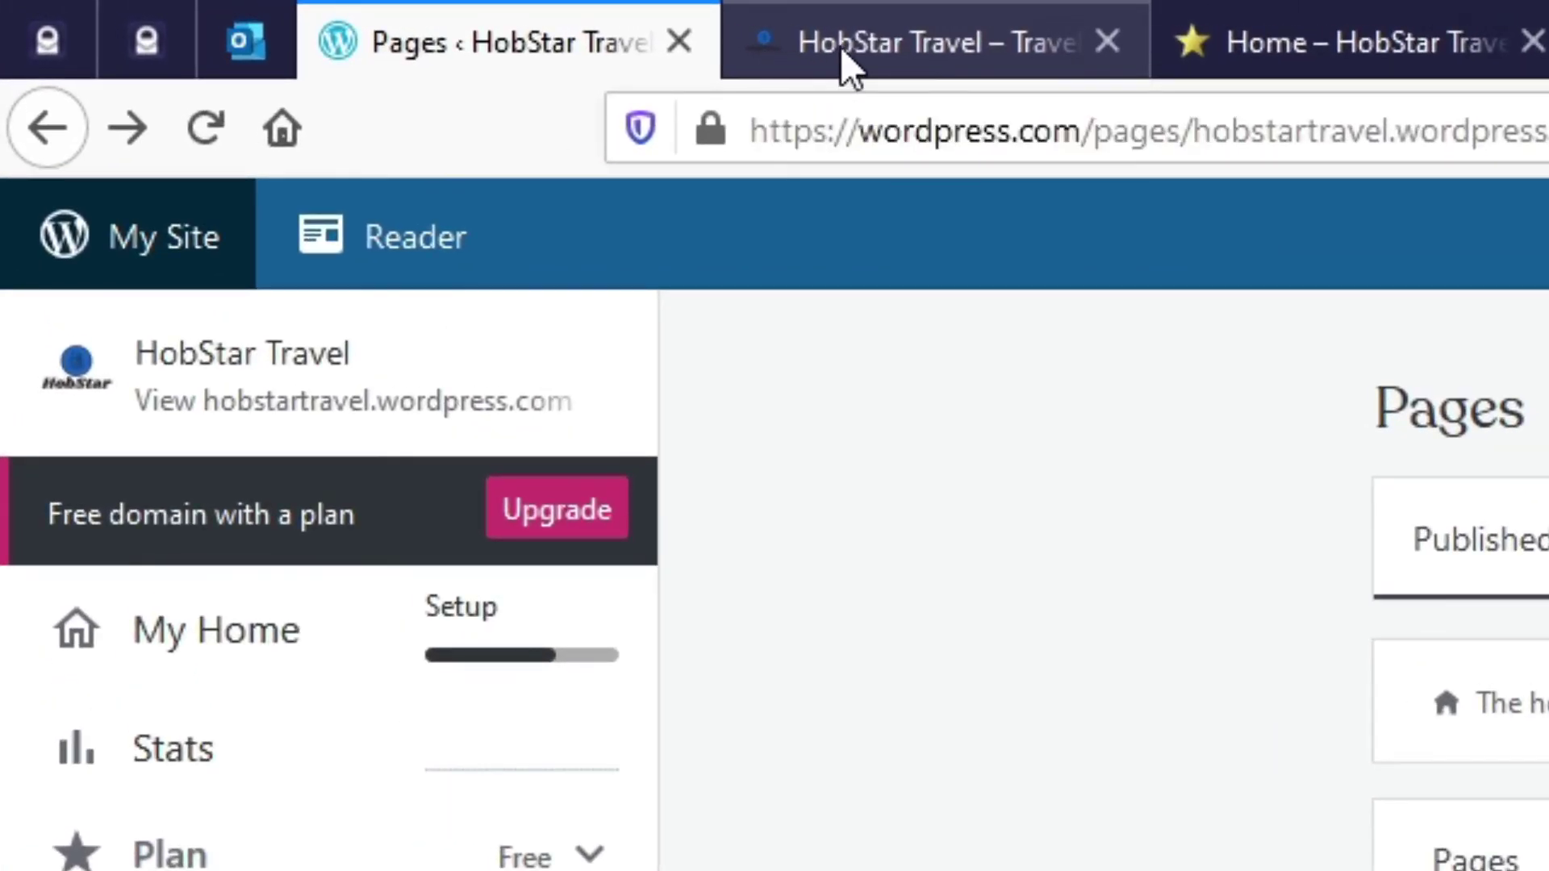
{"action": "left_click", "coordinate": [959, 38]}
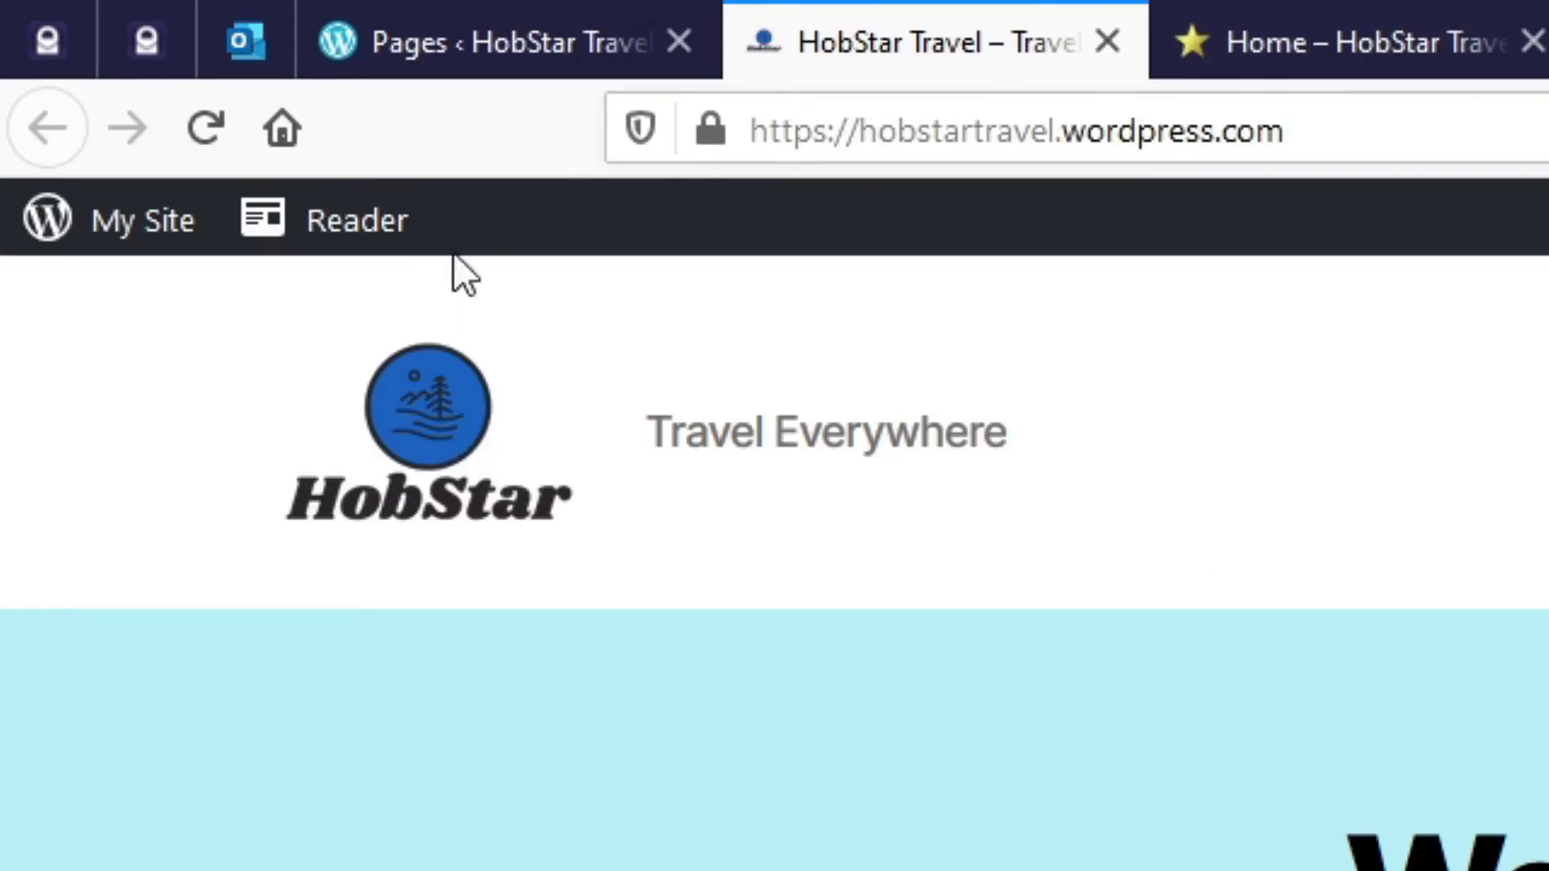
Compare the logo and tab icon of the new site tab with the old Home page tab, and close both tabs.
{"action": "left_click", "coordinate": [1361, 45]}
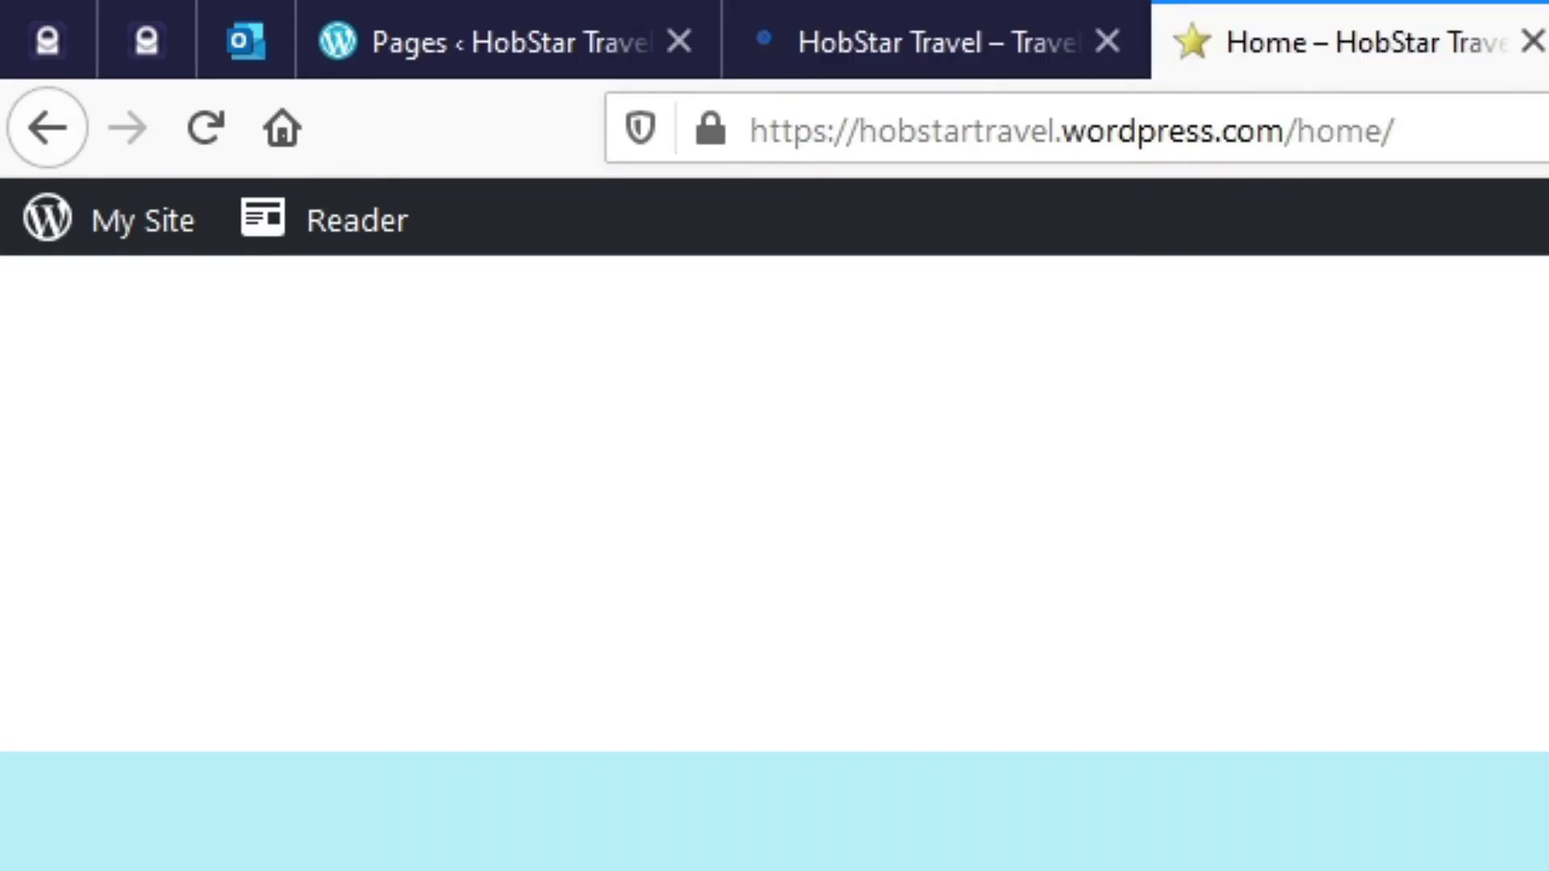
{"action": "left_click", "coordinate": [940, 32]}
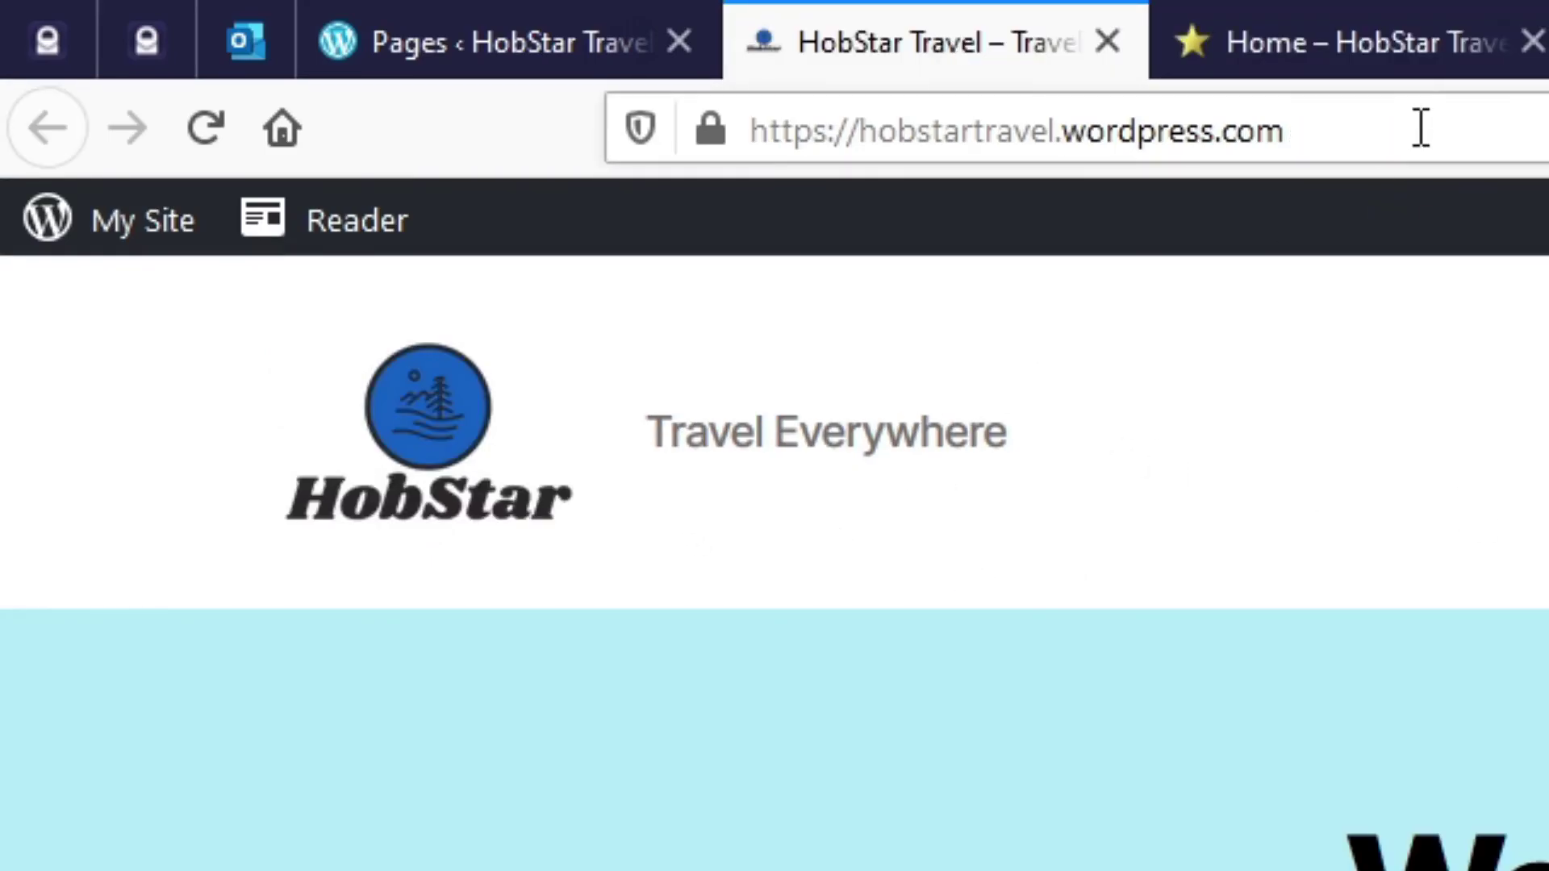
{"action": "left_click", "coordinate": [1363, 41]}
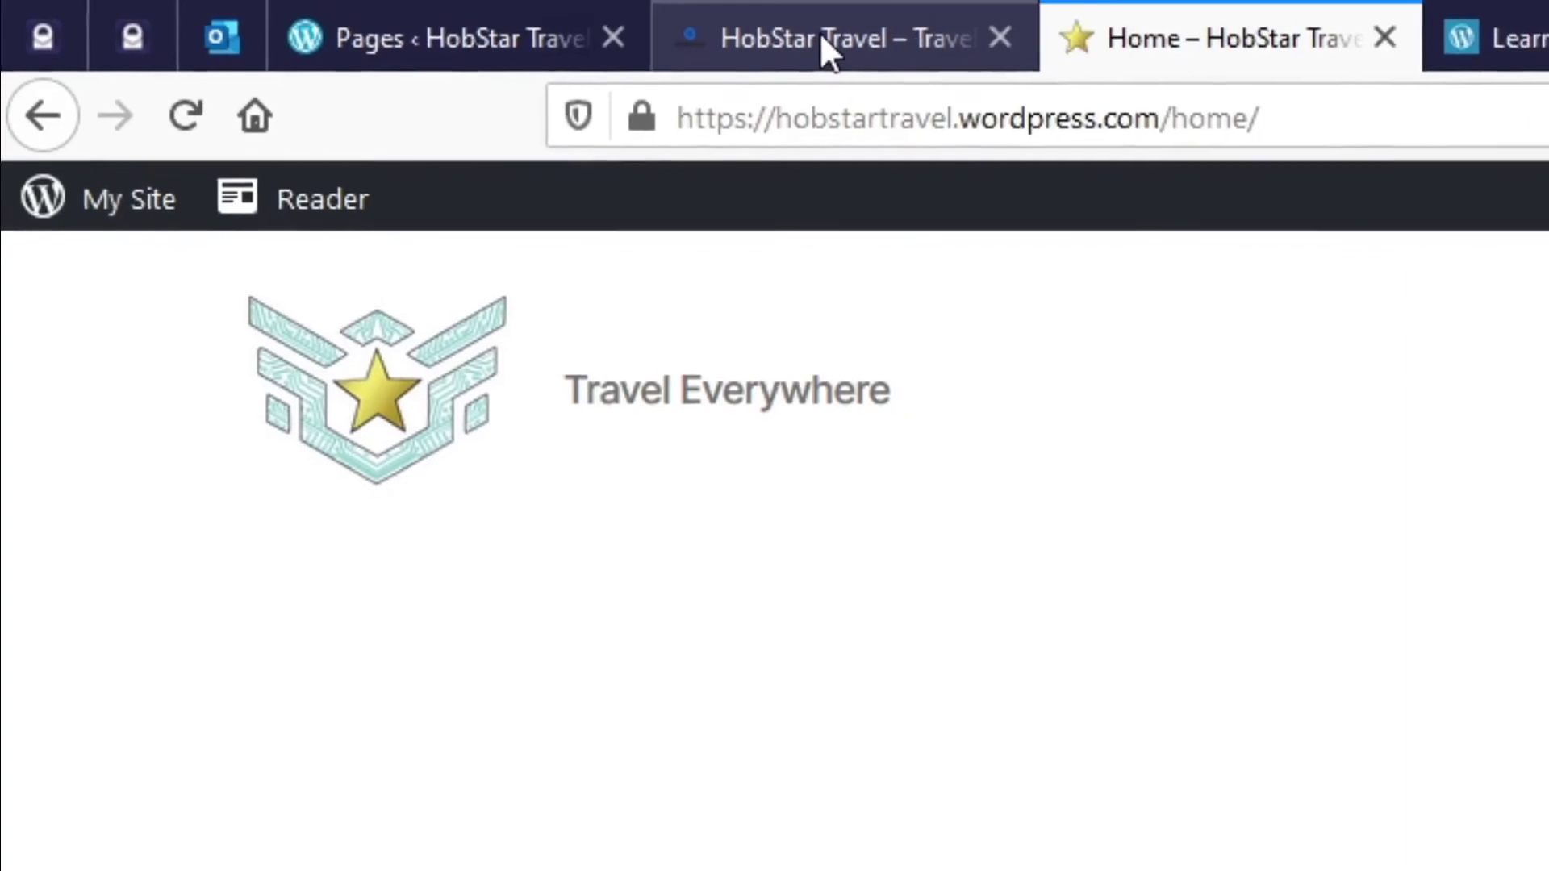
{"action": "left_click", "coordinate": [821, 32]}
{"action": "left_click", "coordinate": [1178, 38]}
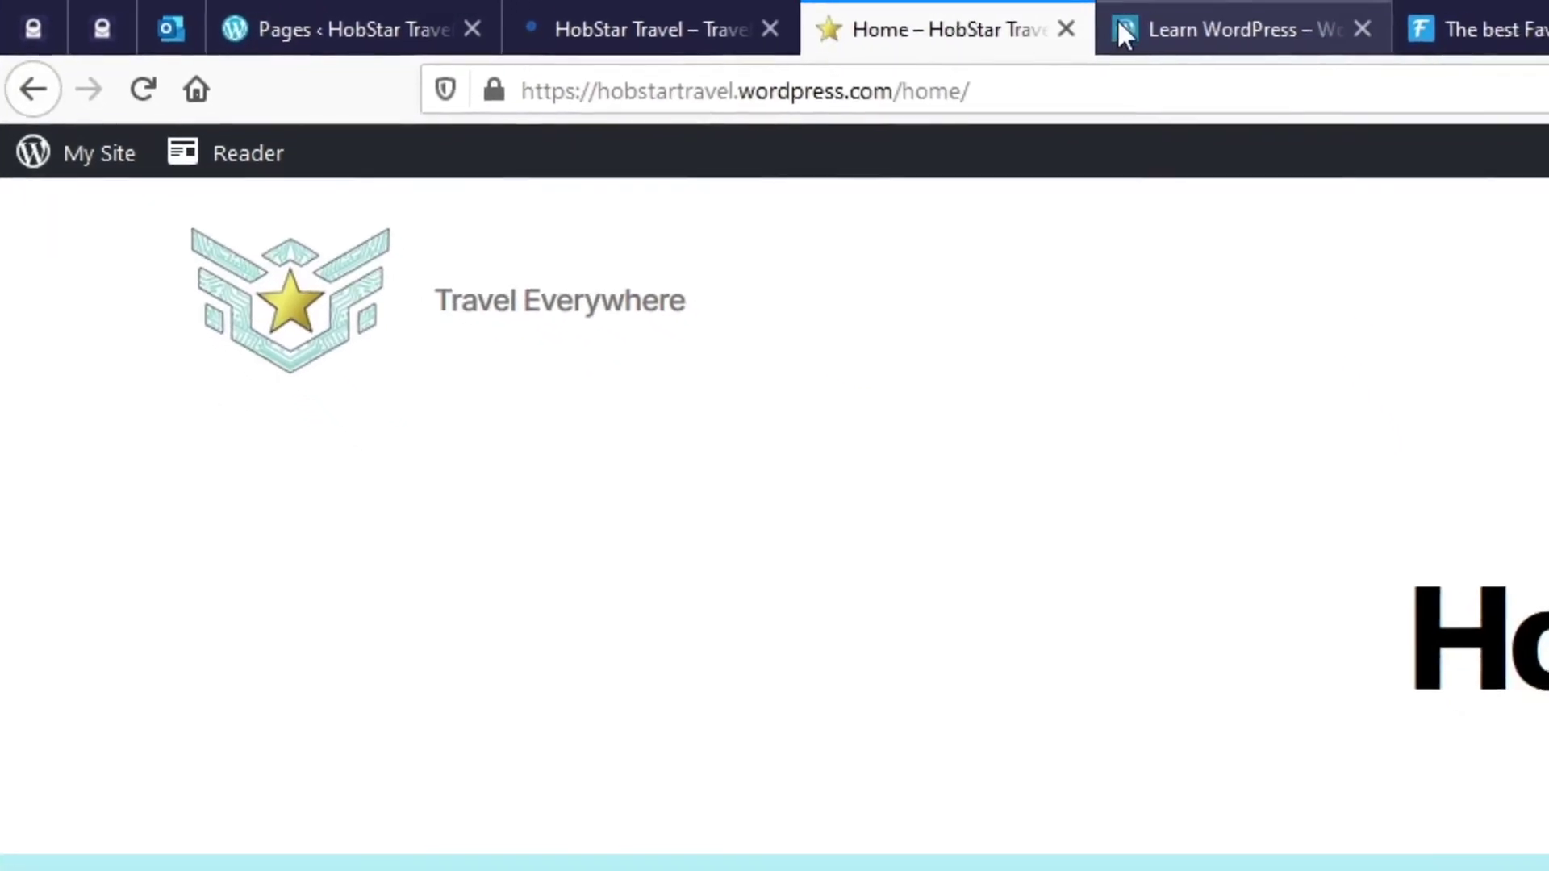
{"action": "left_click", "coordinate": [1069, 29]}
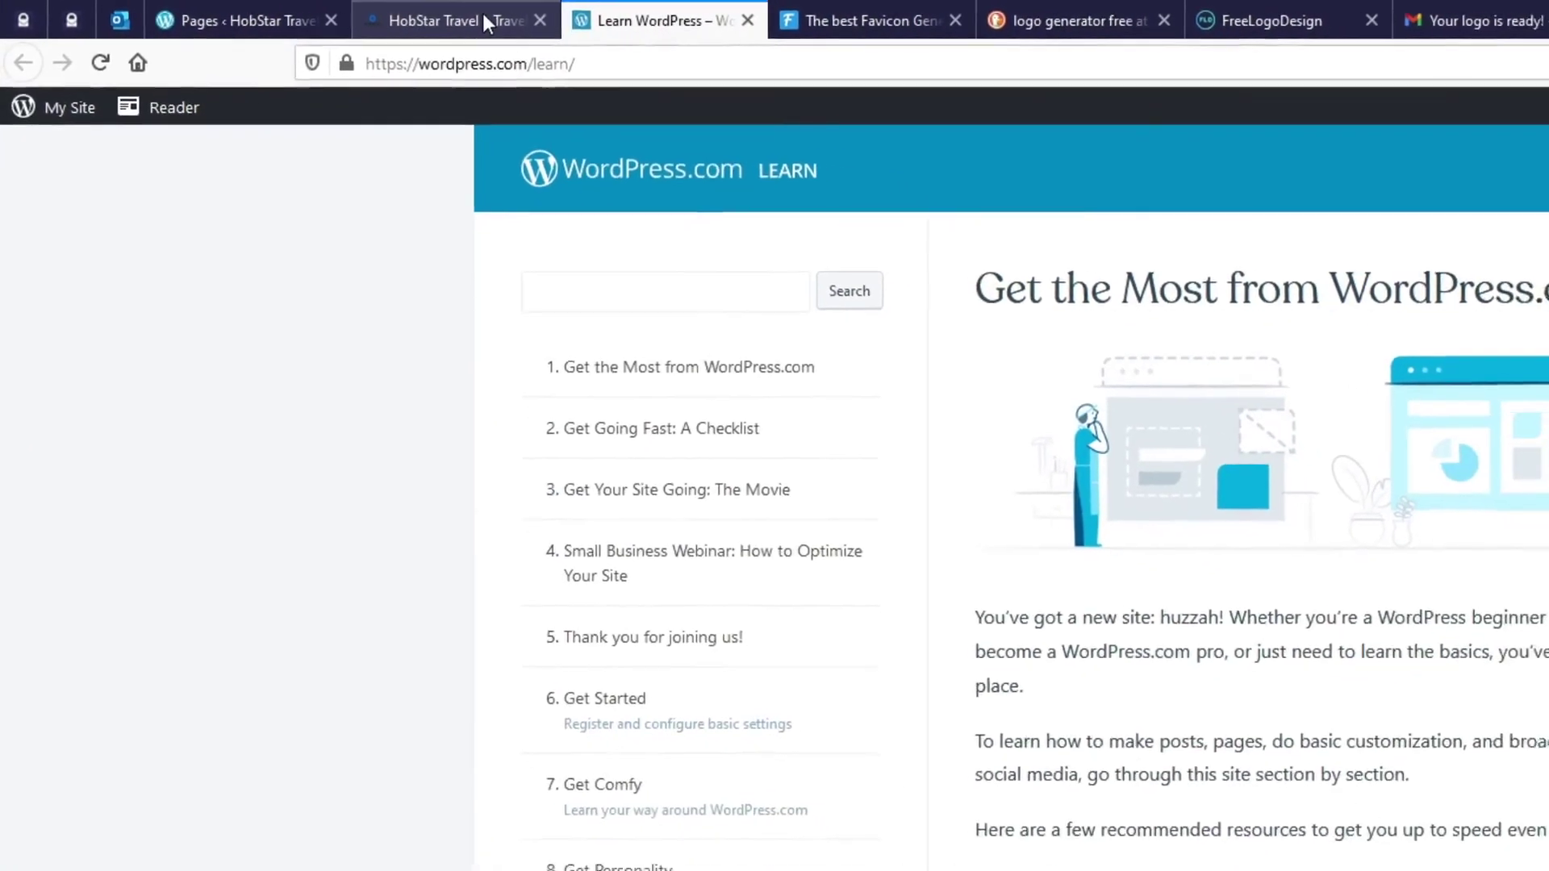
{"action": "left_click", "coordinate": [541, 20]}
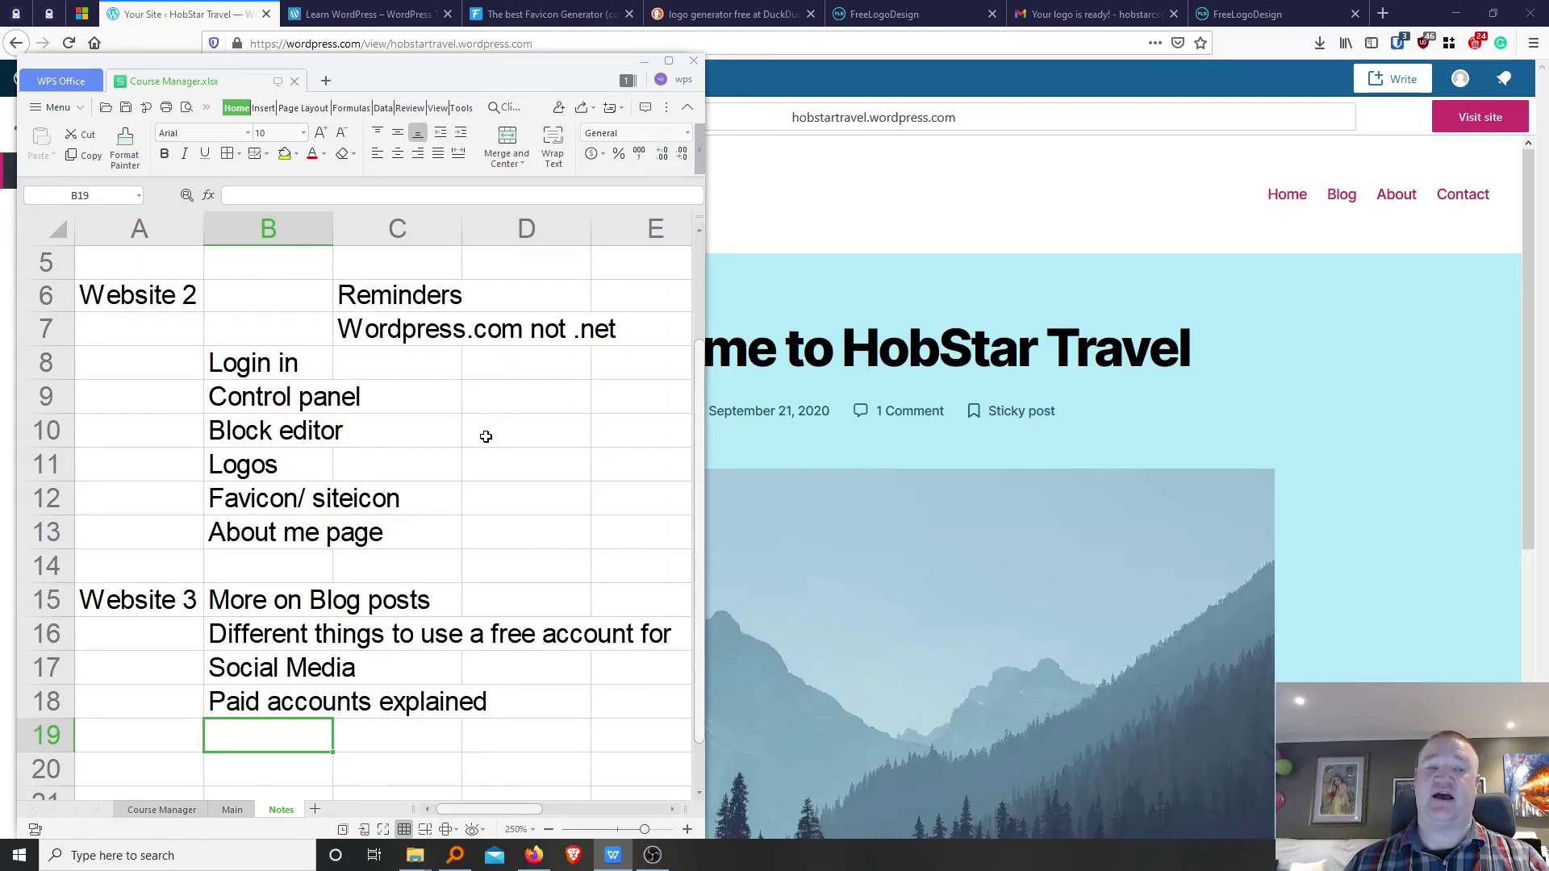
Switch to Course Manager.xlsx in WPS Office and move the "About me page" note from B13 to B19 under Website 3.
{"action": "left_click", "coordinate": [397, 318]}
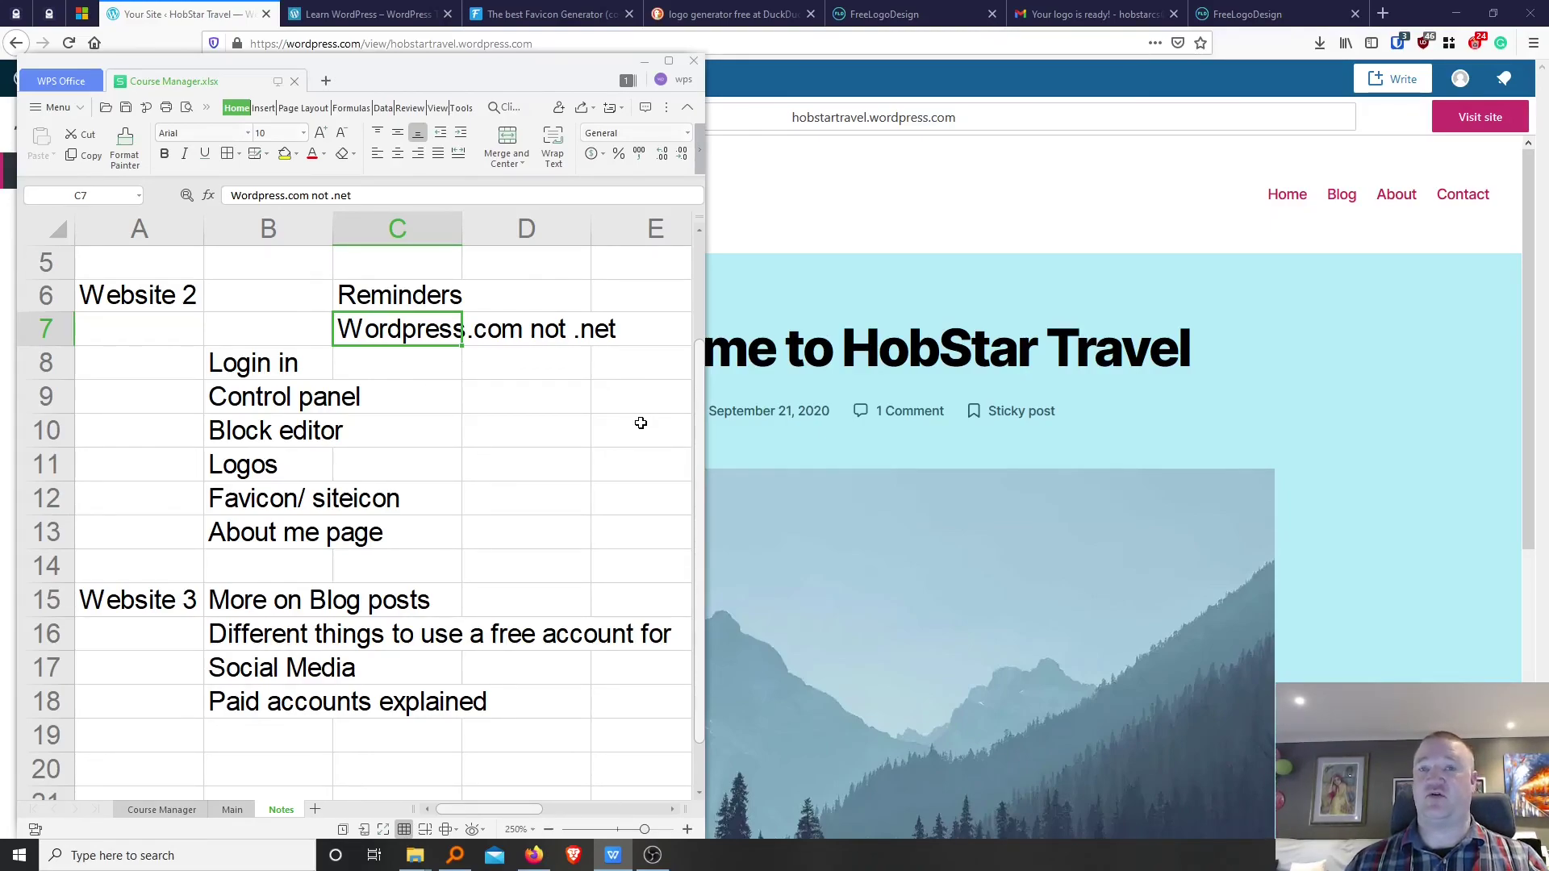
{"action": "left_click", "coordinate": [254, 536]}
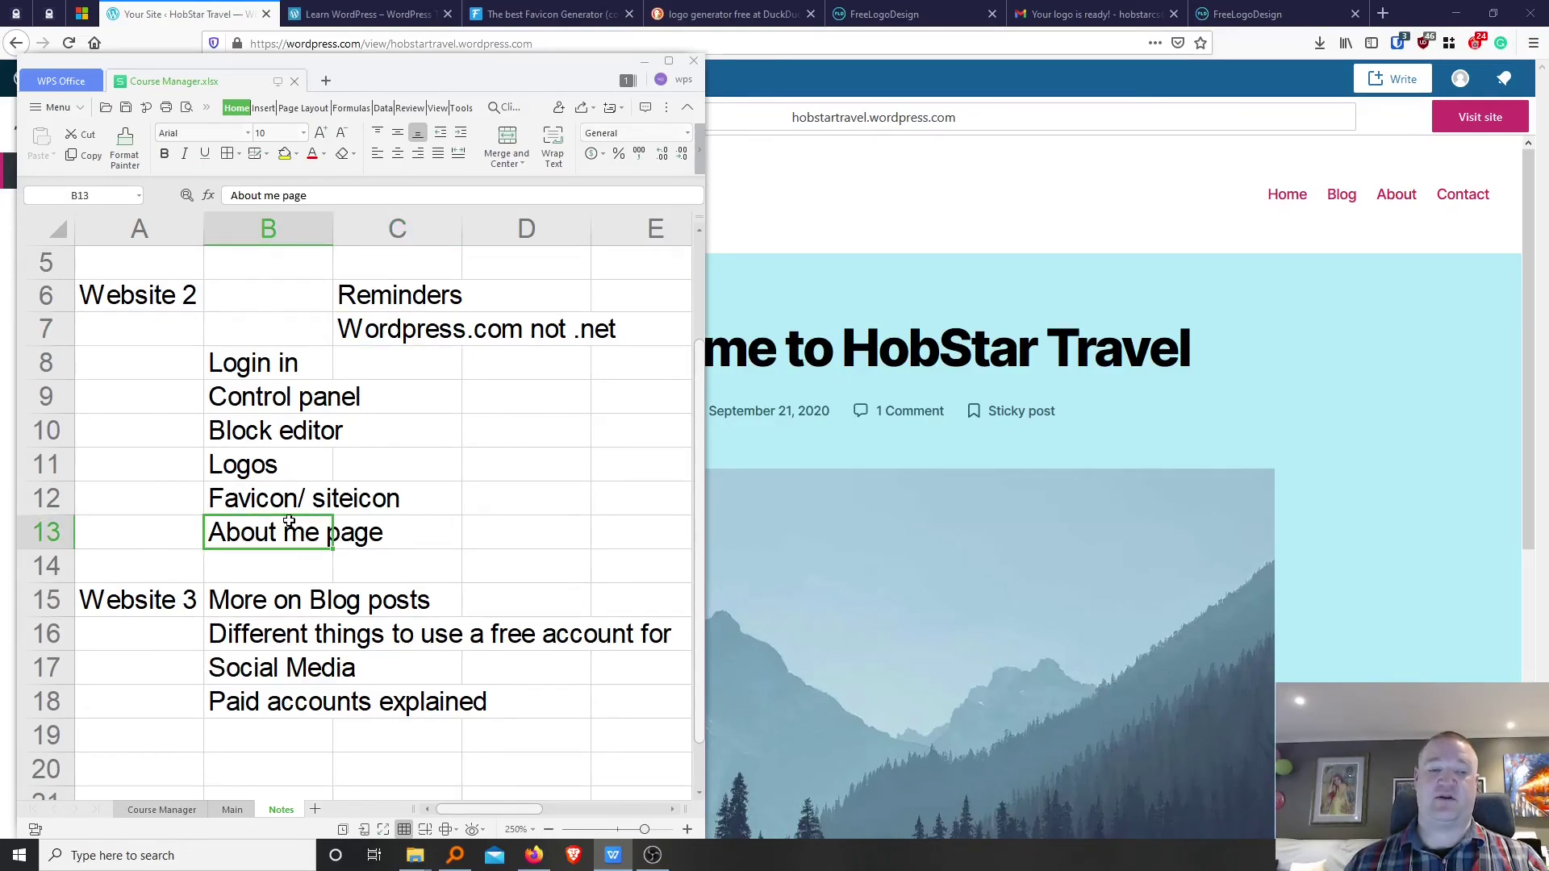
{"action": "left_click_drag", "start_coordinate": [283, 518], "coordinate": [288, 734]}
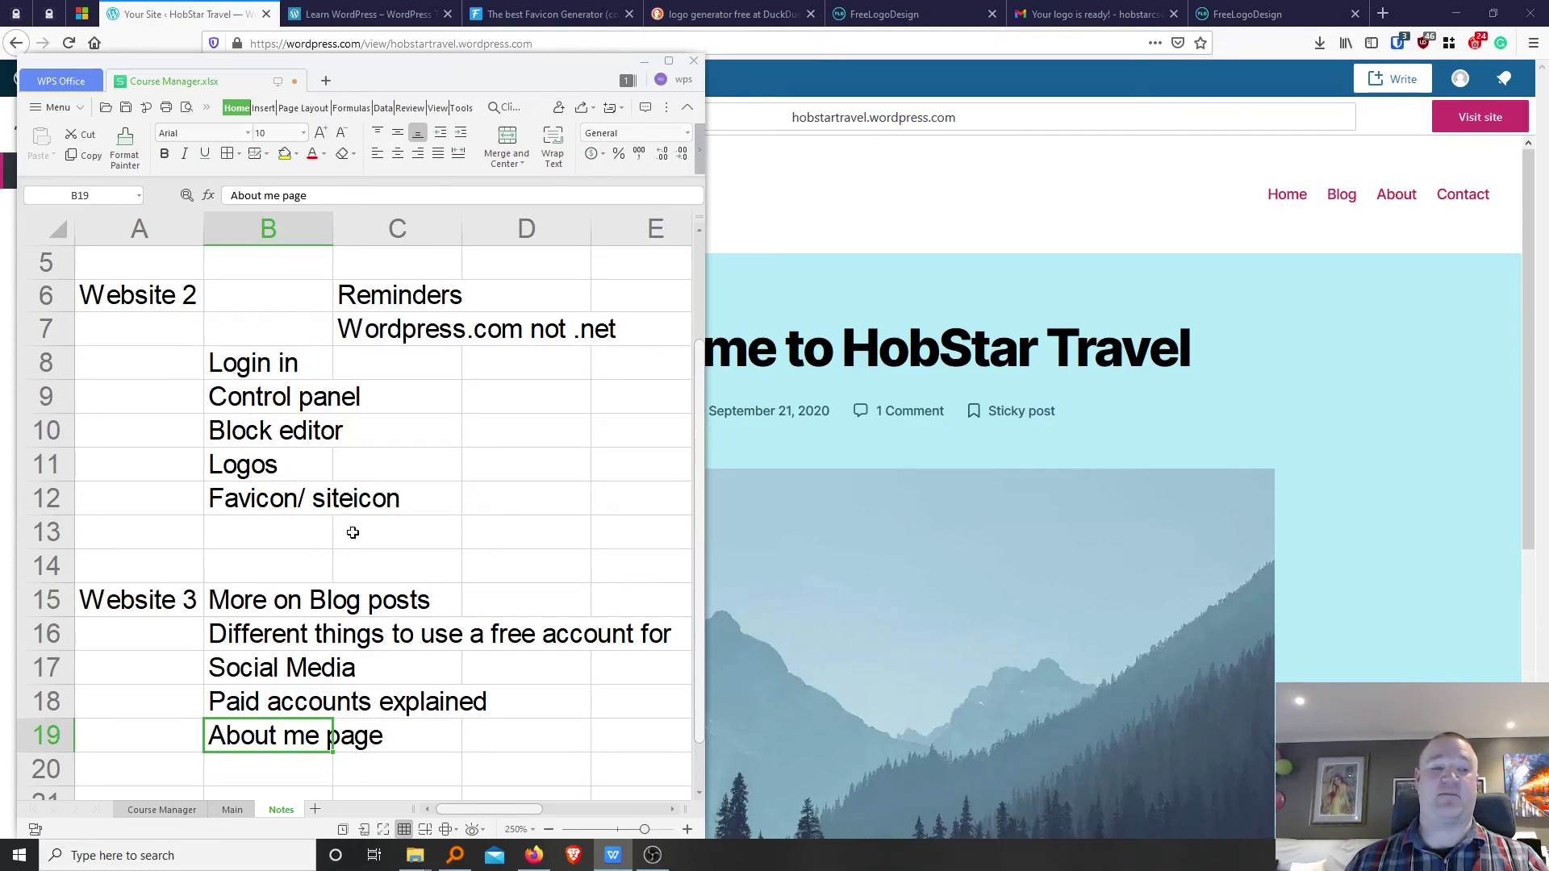
{"action": "left_click", "coordinate": [269, 528]}
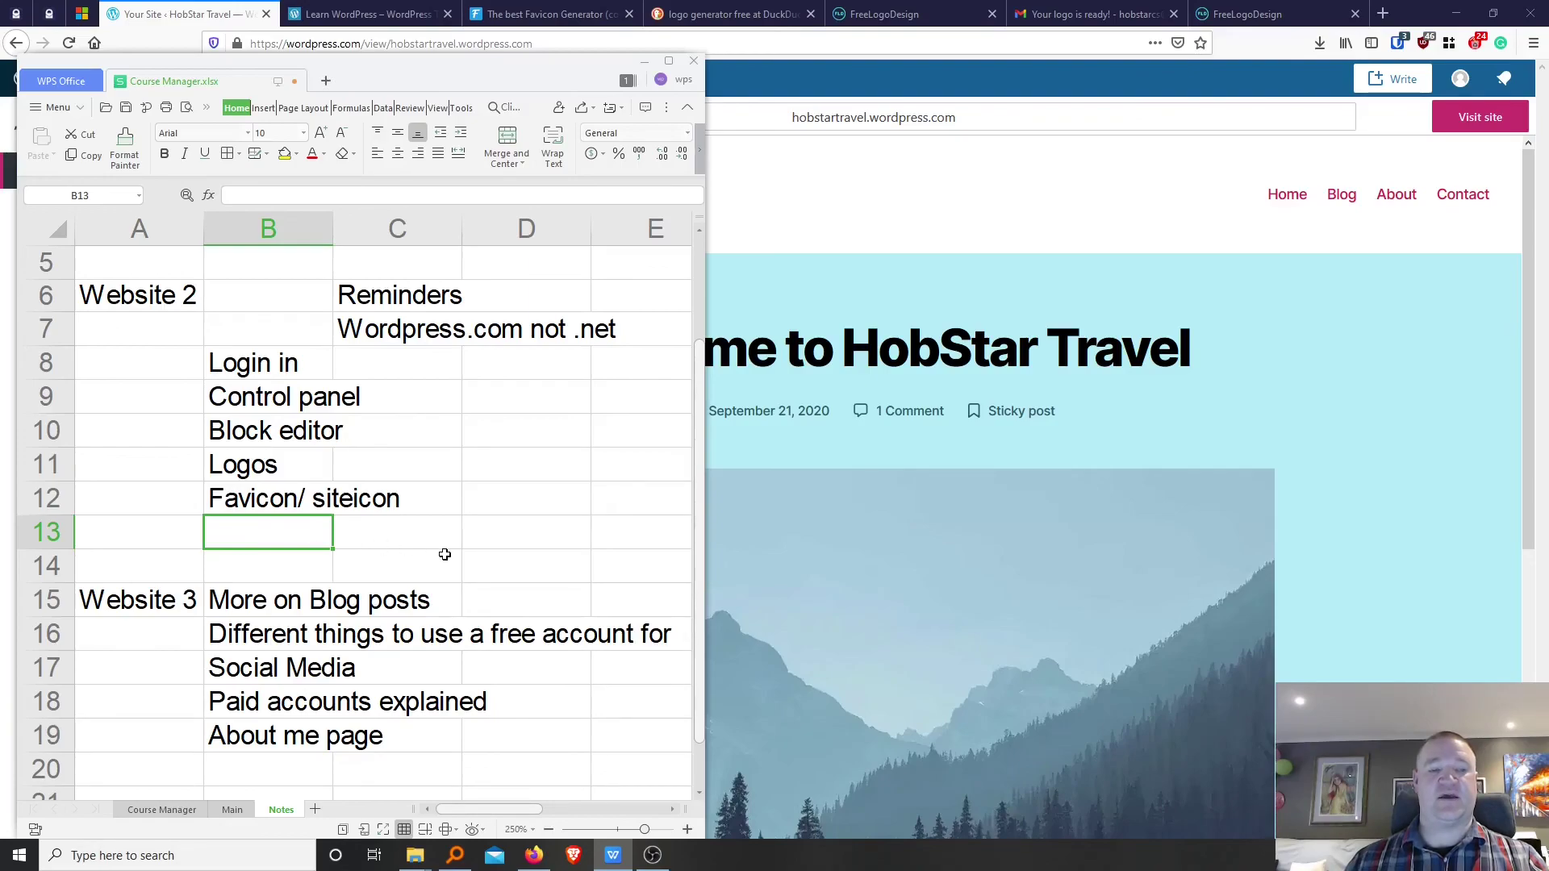
{"action": "scroll", "coordinate": [445, 554], "scroll_direction": "down", "scroll_amount": 1}
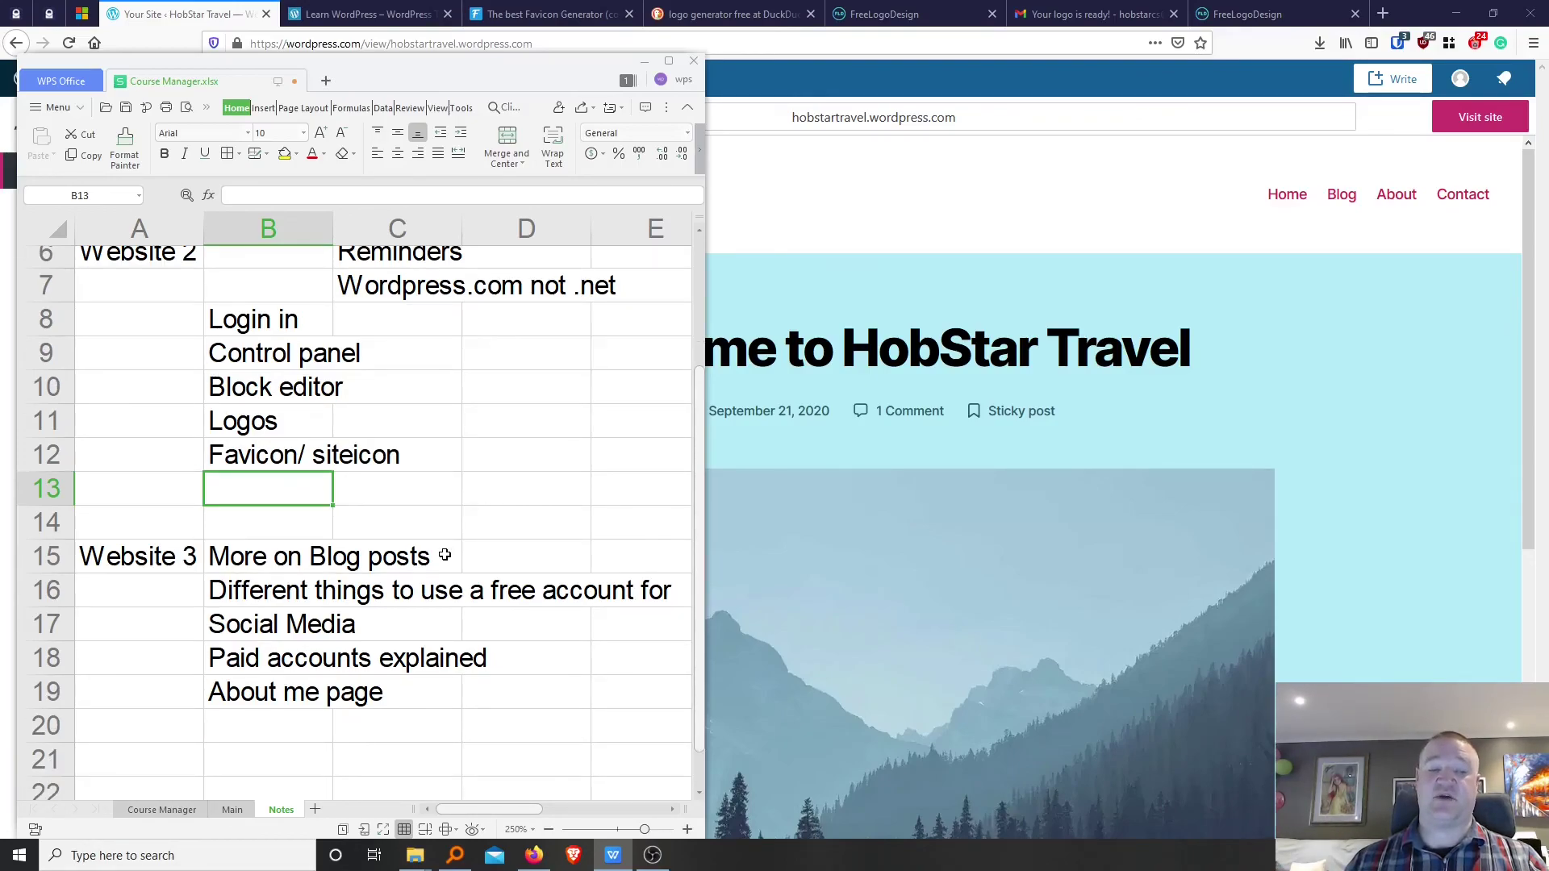
{"action": "left_click", "coordinate": [294, 555]}
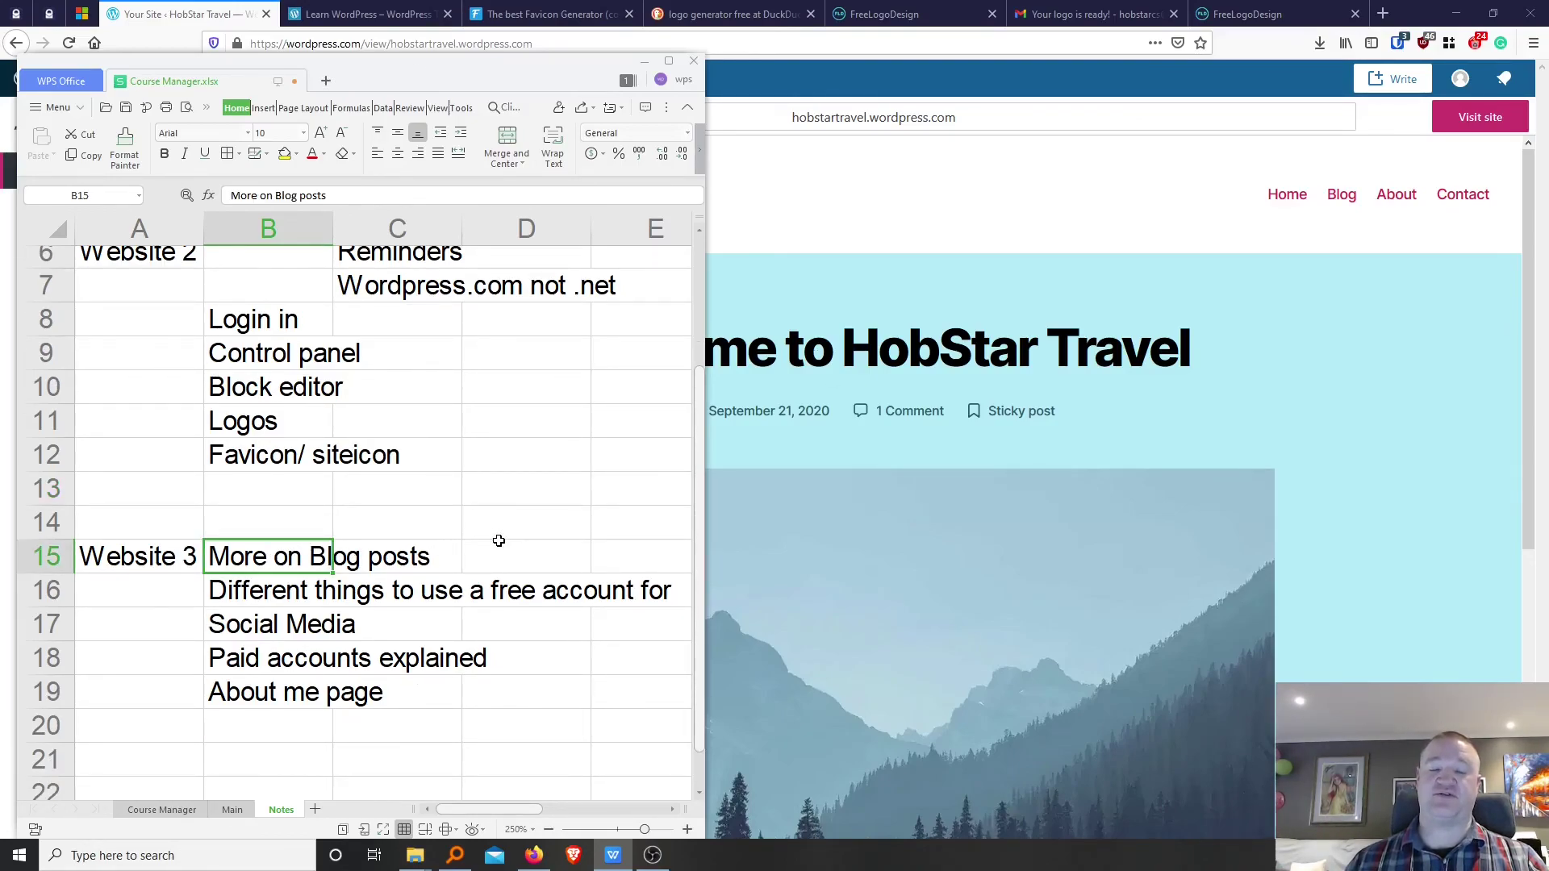